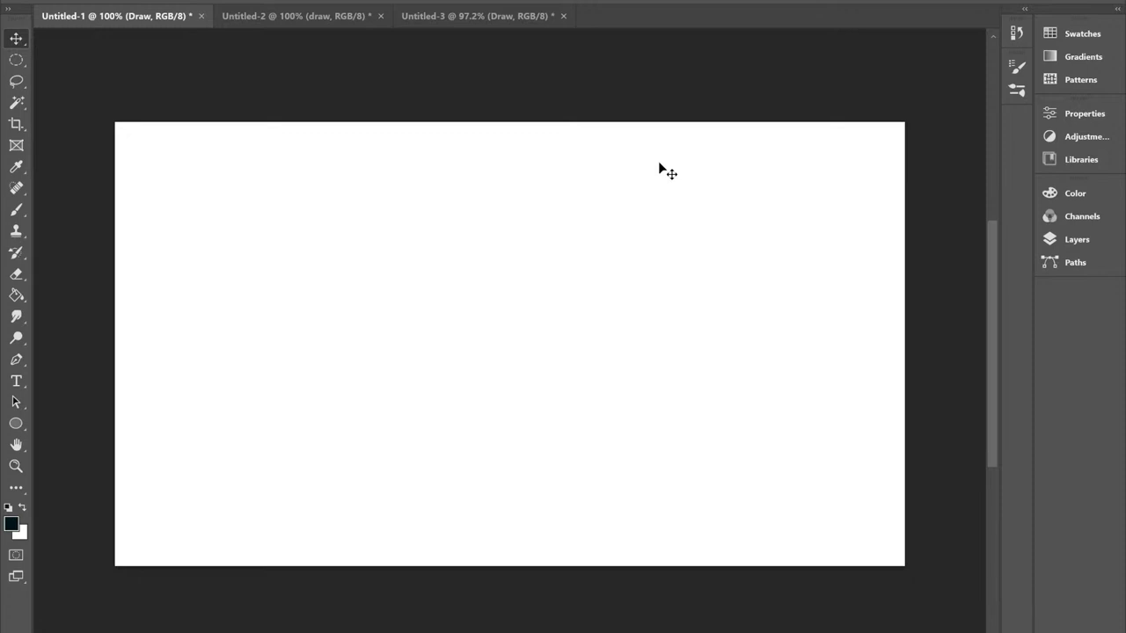
Step: Choose the KYLE Ultimate Pencil Hard brush from the dry media brushes for sketching on the Draw layer
key(F7)
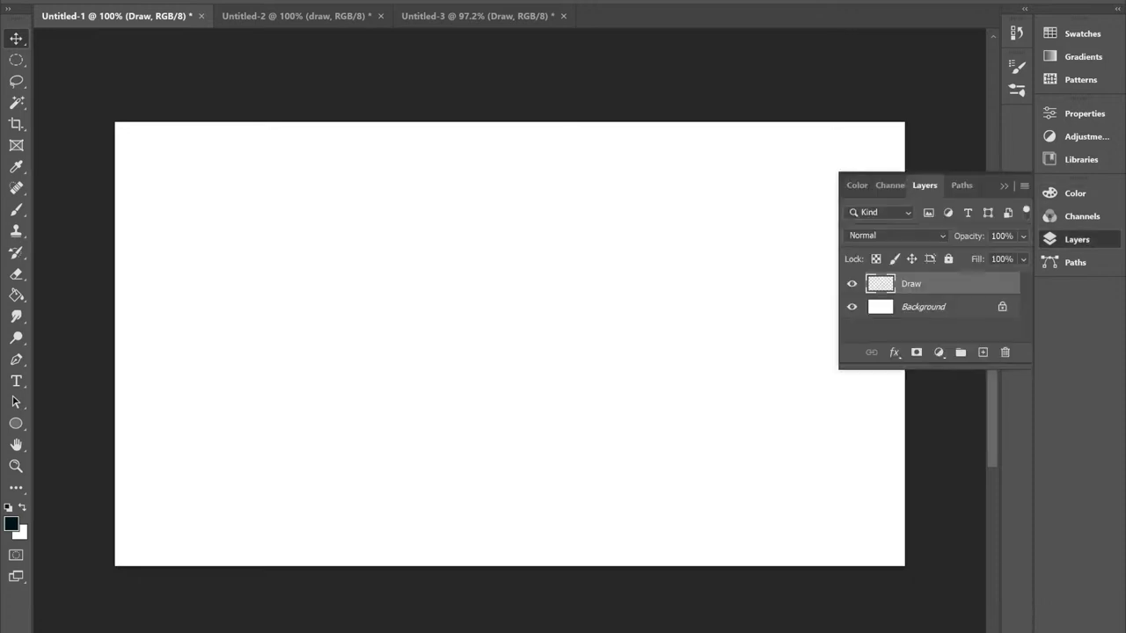
key(F7)
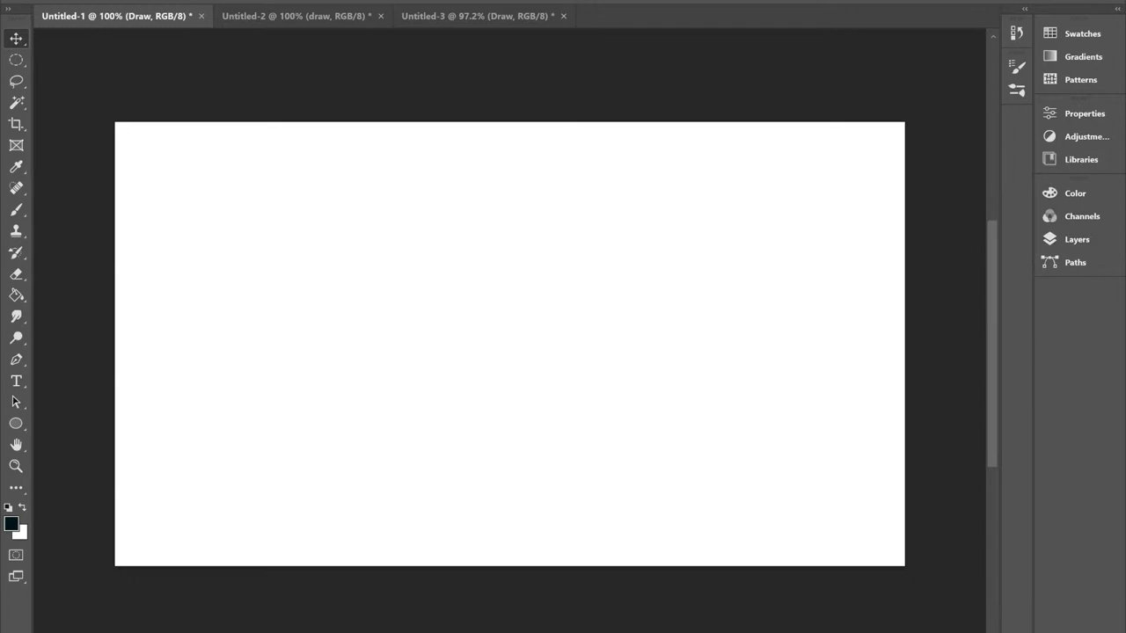
click(1017, 90)
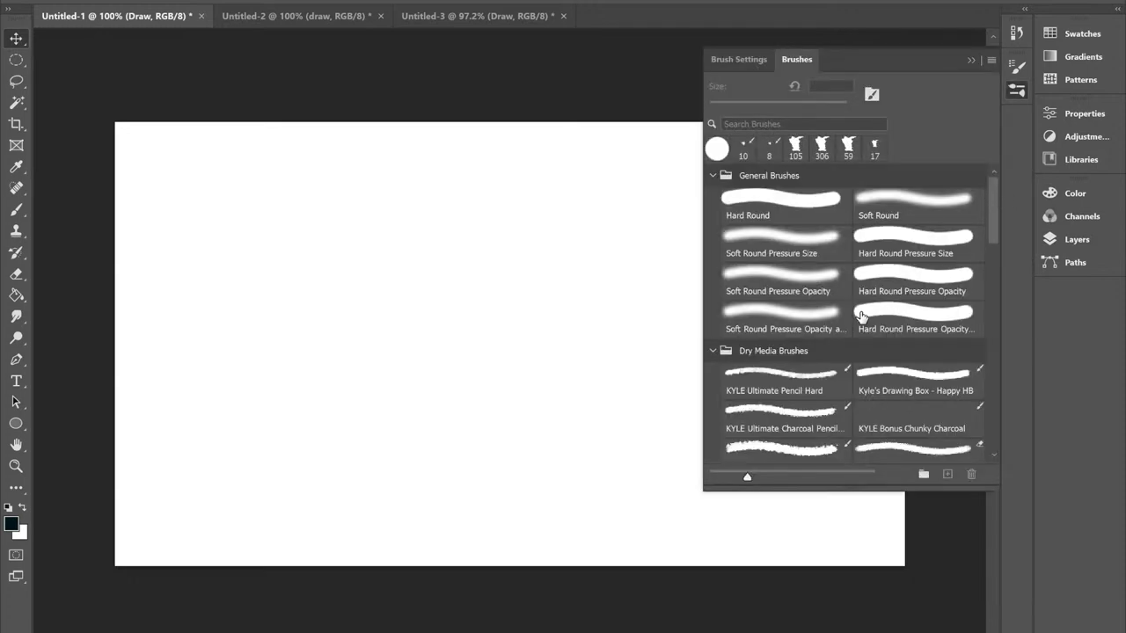
click(774, 375)
key(F5)
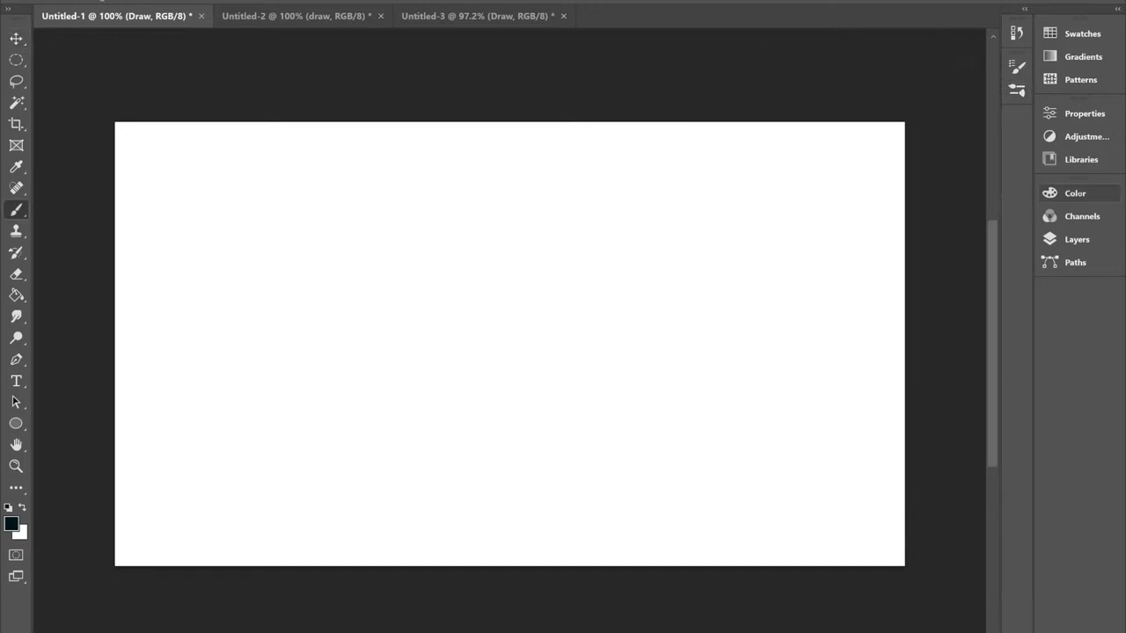
key(F6)
key(F6)
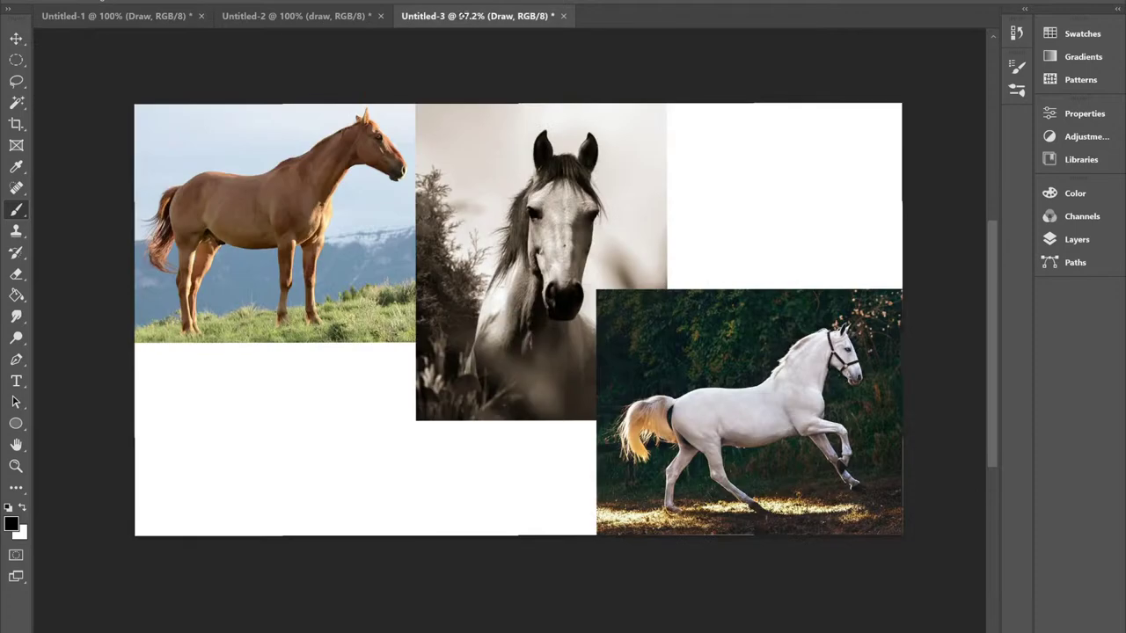
Step: Switch to the Untitled-3 reference document and draw a large circle over the brown horse's shoulder and chest
click(465, 16)
scroll(299, 174, up, 8)
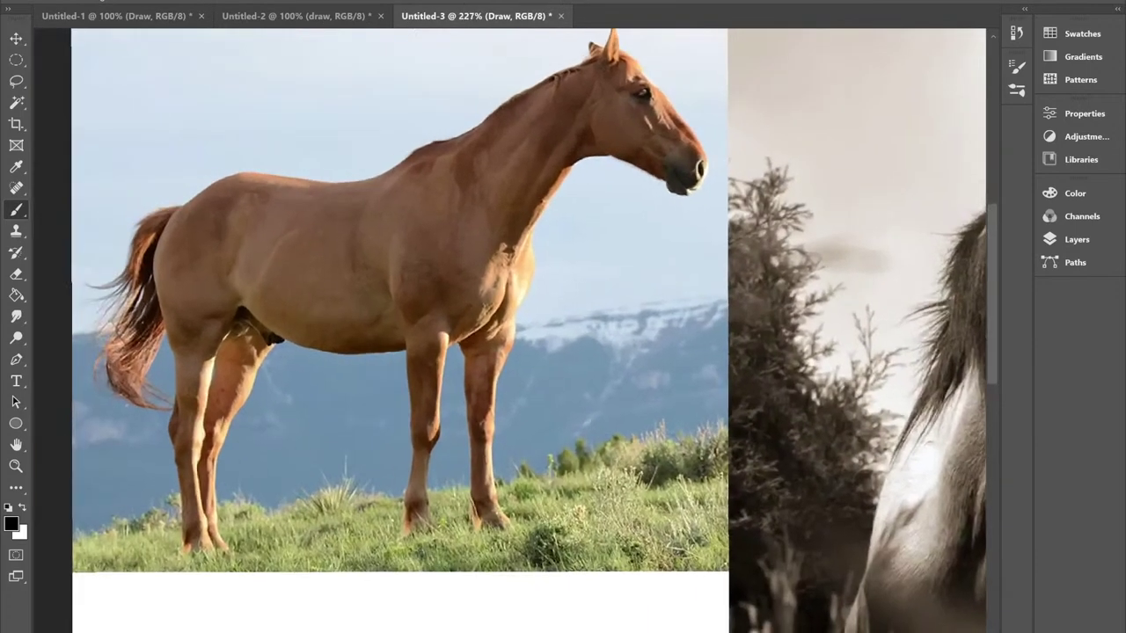
scroll(352, 176, up, 1)
drag(458, 264, 522, 308)
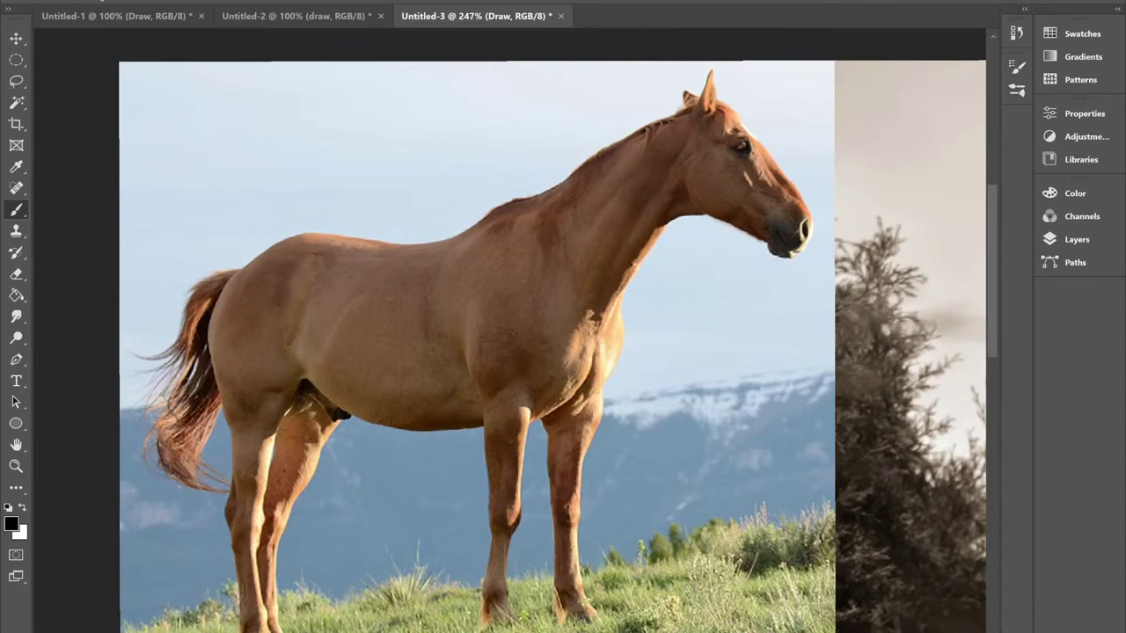
scroll(519, 202, up, 3)
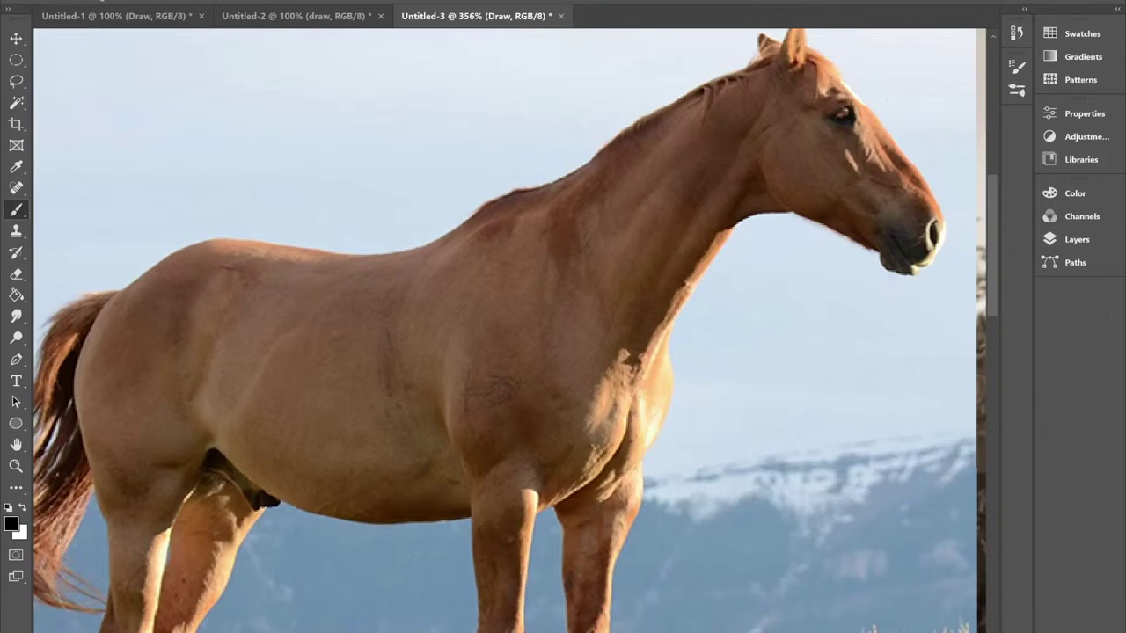
scroll(511, 331, up, 2)
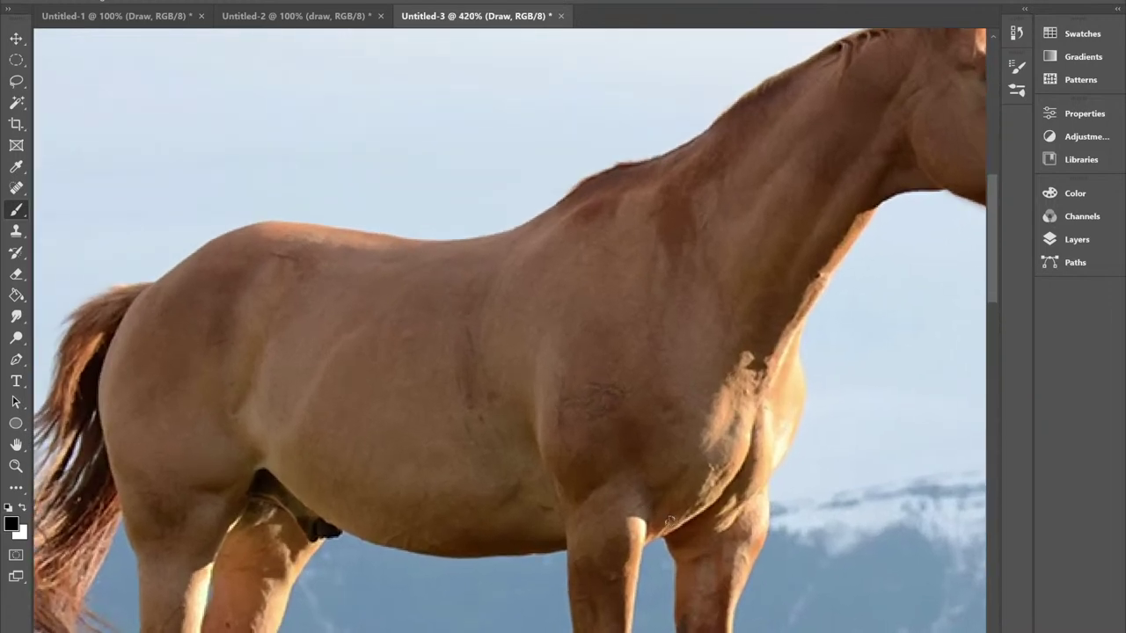
mouse_move(550, 488)
mouse_down()
mouse_move(499, 303)
mouse_move(568, 210)
mouse_up()
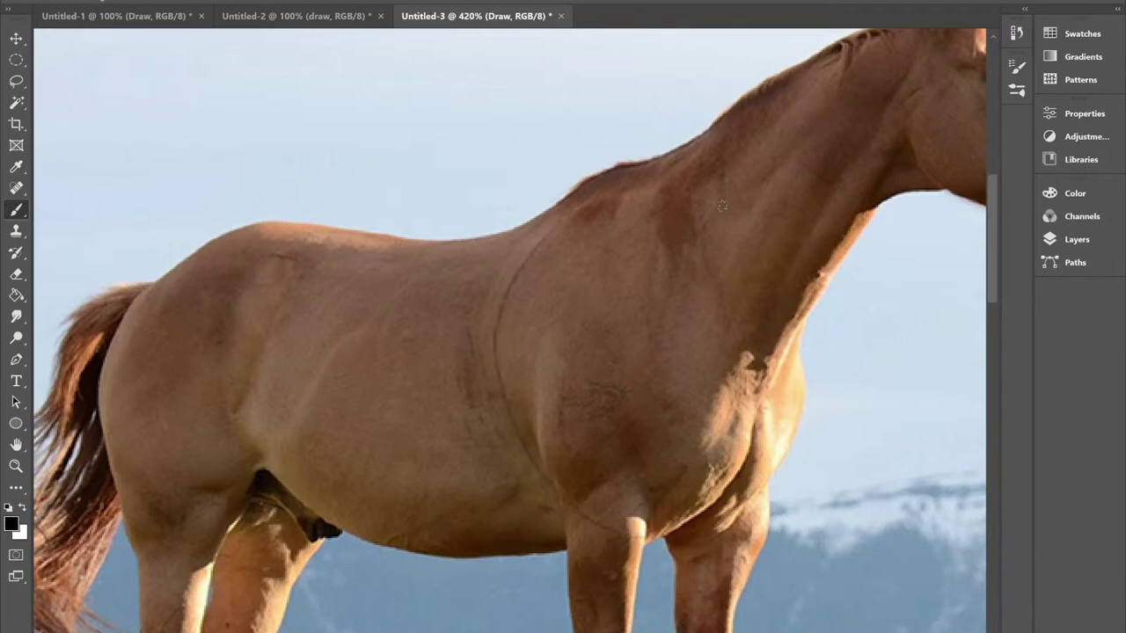
click(1077, 239)
click(1077, 239)
mouse_move(495, 342)
mouse_down()
mouse_move(616, 181)
mouse_move(756, 264)
mouse_move(787, 453)
mouse_move(600, 533)
mouse_move(502, 302)
mouse_move(672, 184)
mouse_move(796, 350)
mouse_move(711, 516)
mouse_move(520, 464)
mouse_move(516, 256)
mouse_up()
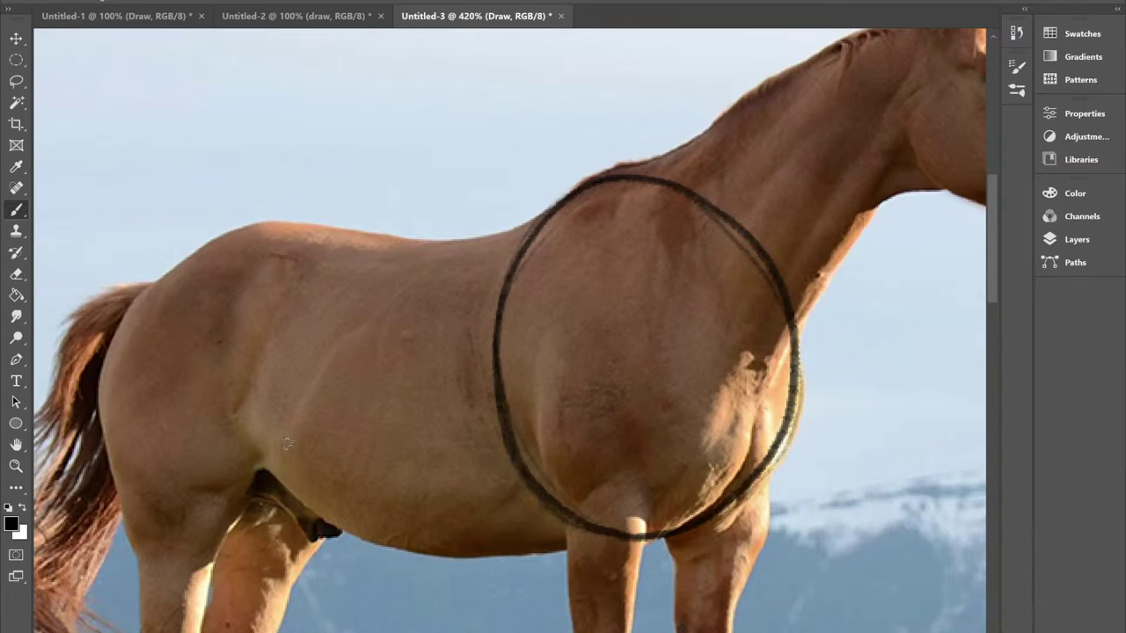
Step: Draw a circle over the brown horse's hindquarters and an overlapping one around the belly, between hindquarters and shoulder
mouse_move(303, 521)
mouse_down()
mouse_move(247, 546)
mouse_move(176, 536)
mouse_move(104, 453)
mouse_up()
mouse_move(141, 283)
mouse_down()
mouse_move(168, 258)
mouse_move(286, 231)
mouse_move(327, 260)
mouse_move(368, 413)
mouse_move(323, 504)
mouse_move(215, 541)
mouse_move(96, 379)
mouse_move(233, 227)
mouse_move(350, 298)
mouse_move(360, 329)
mouse_up()
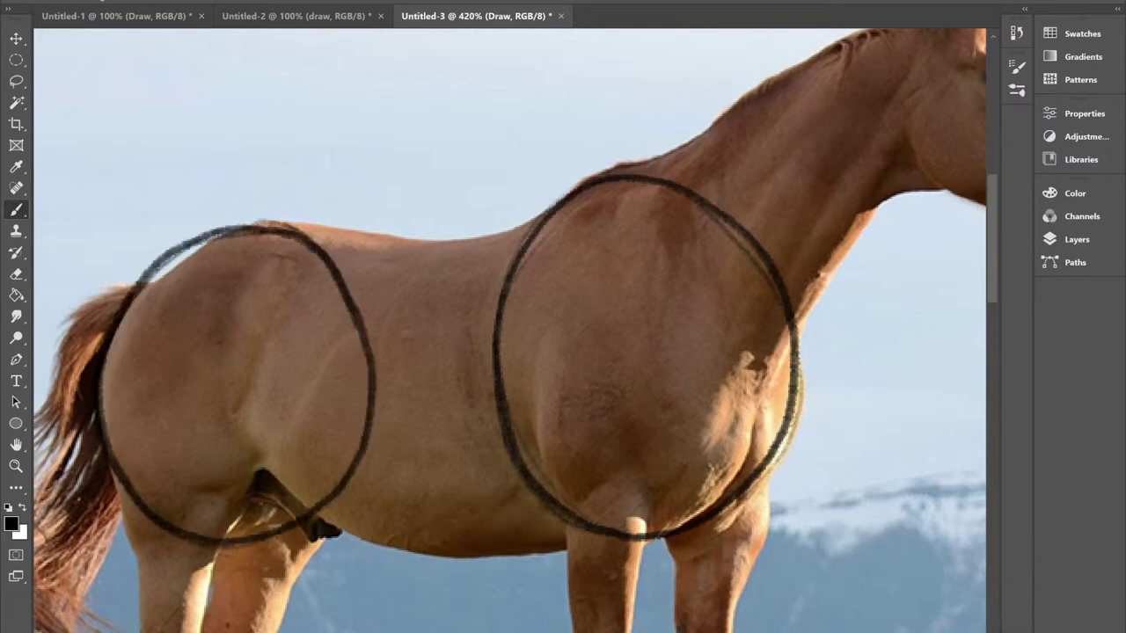
mouse_move(573, 509)
mouse_down()
mouse_move(535, 543)
mouse_move(460, 561)
mouse_move(381, 545)
mouse_move(297, 464)
mouse_move(275, 350)
mouse_move(331, 247)
mouse_move(416, 217)
mouse_move(497, 243)
mouse_move(549, 307)
mouse_move(570, 455)
mouse_move(546, 543)
mouse_move(562, 517)
mouse_move(572, 419)
mouse_move(544, 290)
mouse_move(313, 289)
mouse_up()
Step: Sketch thin guide lines from the base of the neck down through the front part of the chest circle
scroll(635, 380, down, 3)
scroll(625, 267, up, 1)
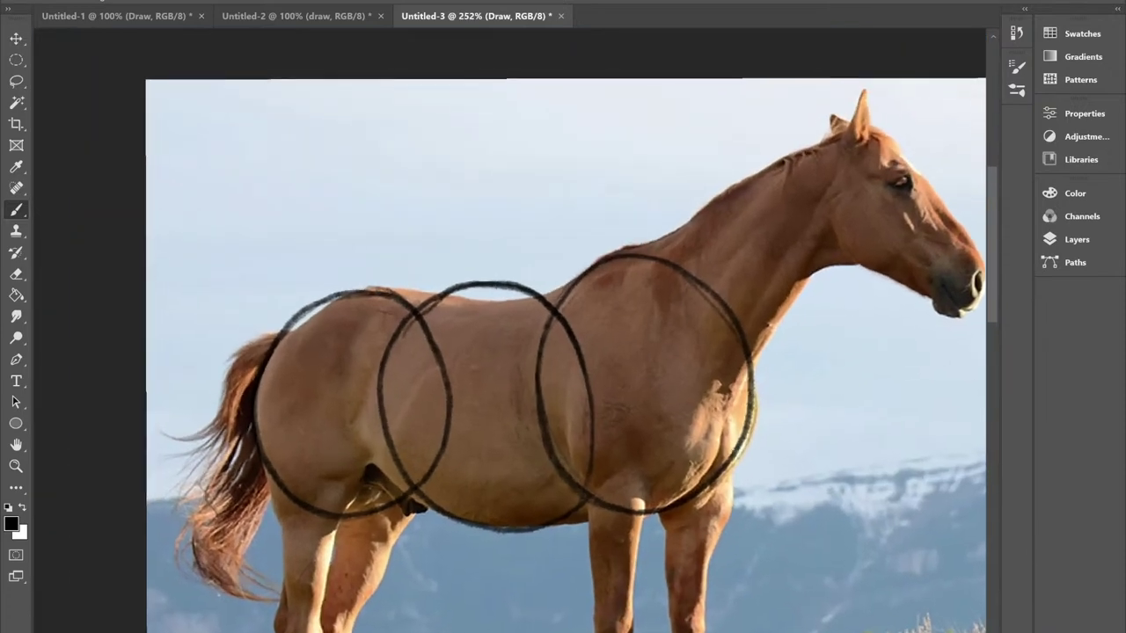
mouse_move(625, 266)
mouse_down()
mouse_move(589, 249)
mouse_move(613, 267)
mouse_move(509, 252)
mouse_move(518, 217)
mouse_up()
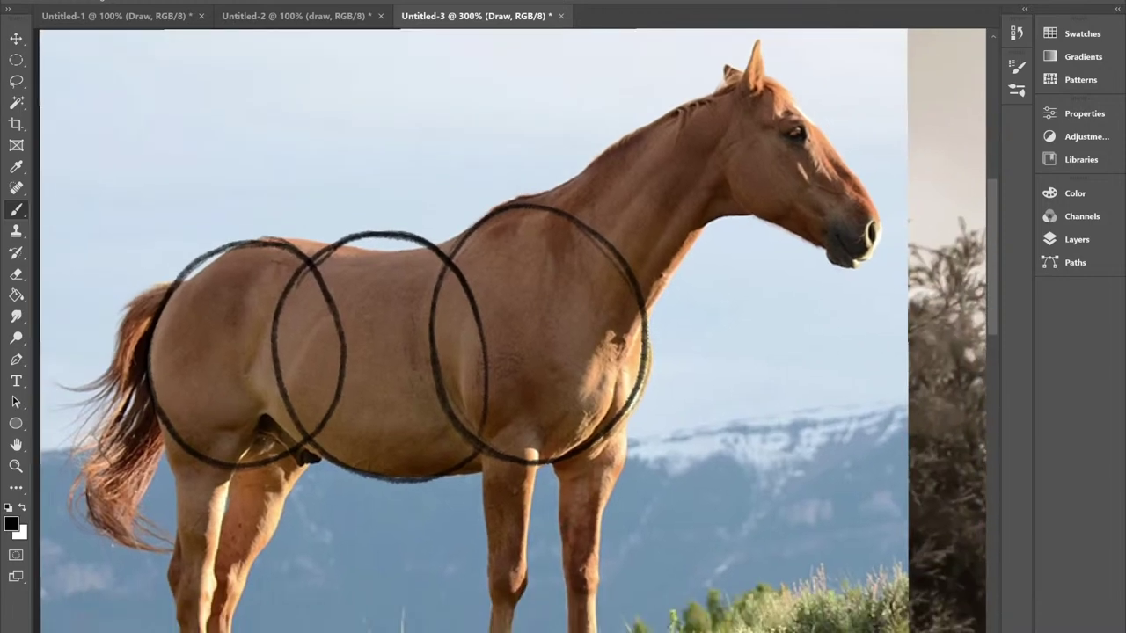
drag(372, 282, 414, 298)
scroll(415, 298, up, 1)
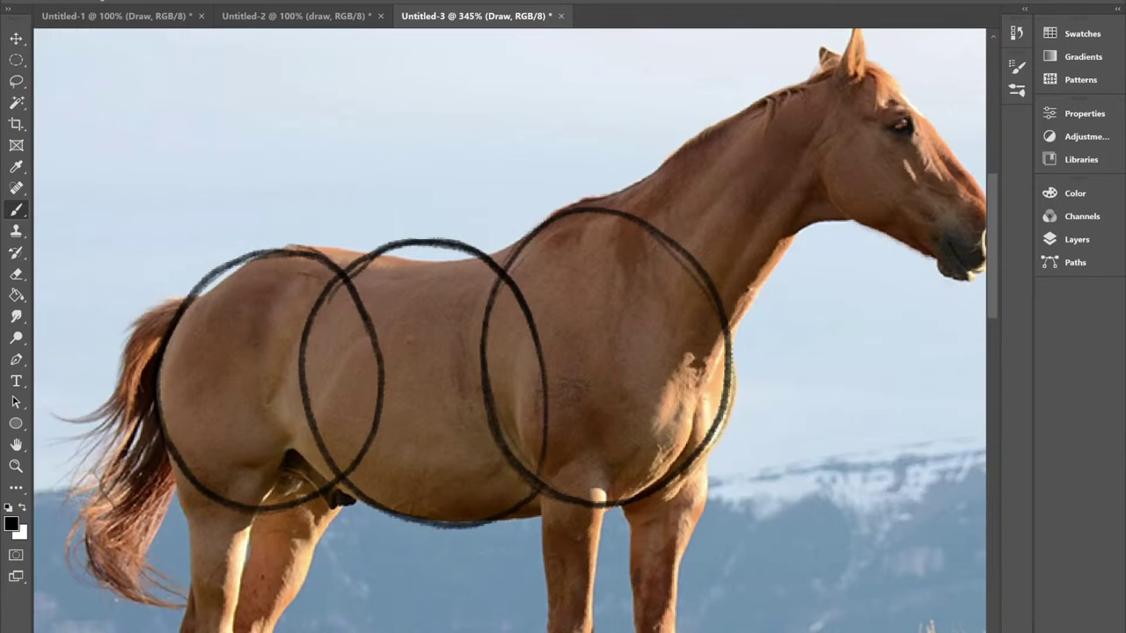
mouse_move(685, 266)
mouse_down()
mouse_move(690, 410)
mouse_move(676, 463)
mouse_up()
drag(703, 288, 669, 499)
drag(683, 195, 695, 411)
drag(725, 459, 822, 441)
Step: Mark the withers with a dark dot and draw the back contour from there to the top of the croup
scroll(682, 295, up, 1)
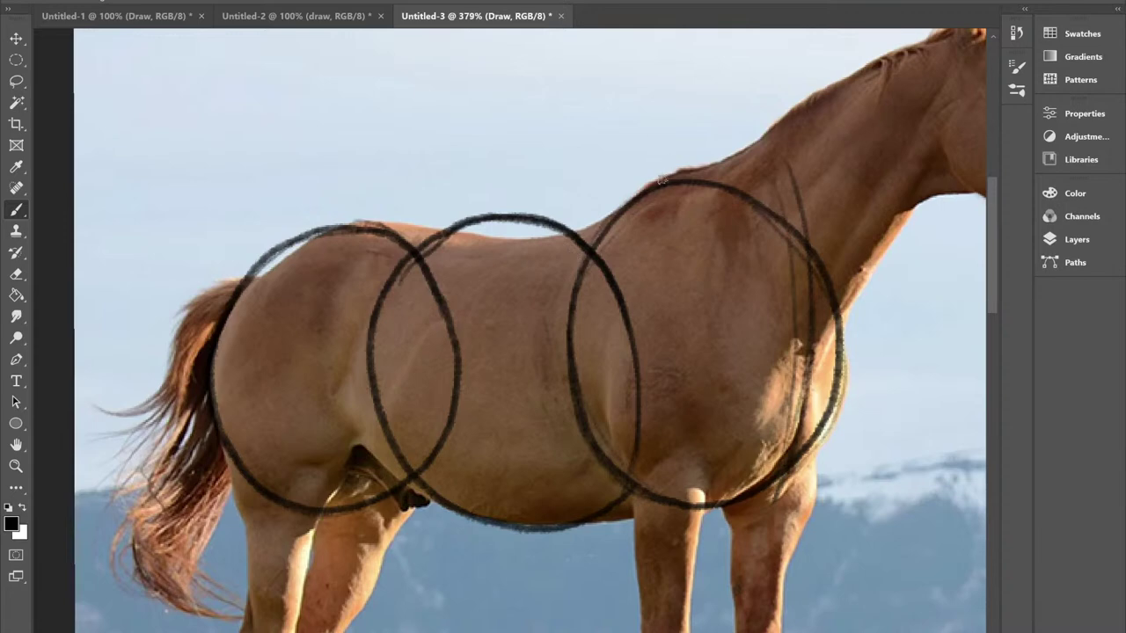
drag(655, 181, 654, 181)
scroll(467, 174, down, 3)
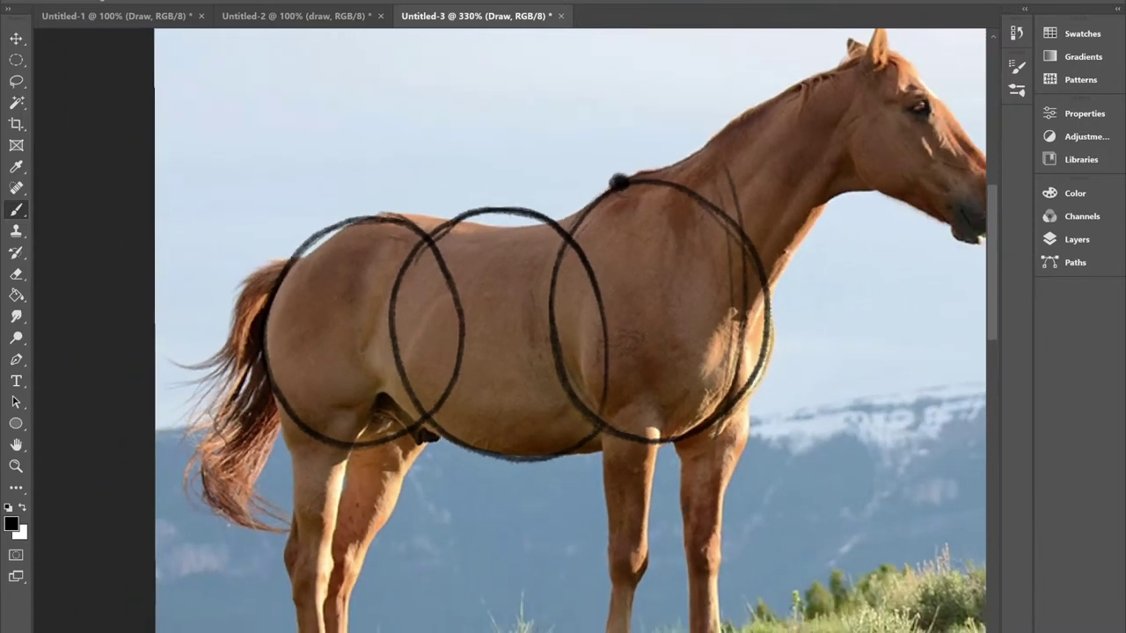
scroll(550, 343, down, 1)
mouse_move(581, 317)
mouse_down()
mouse_move(475, 345)
mouse_move(500, 343)
mouse_up()
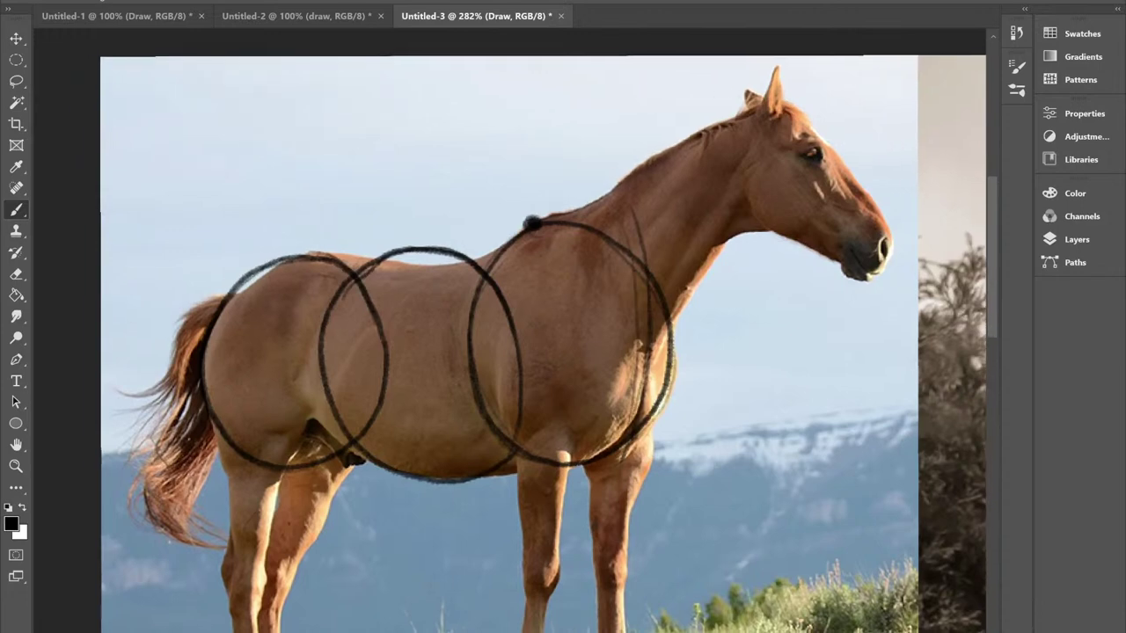
scroll(330, 326, up, 2)
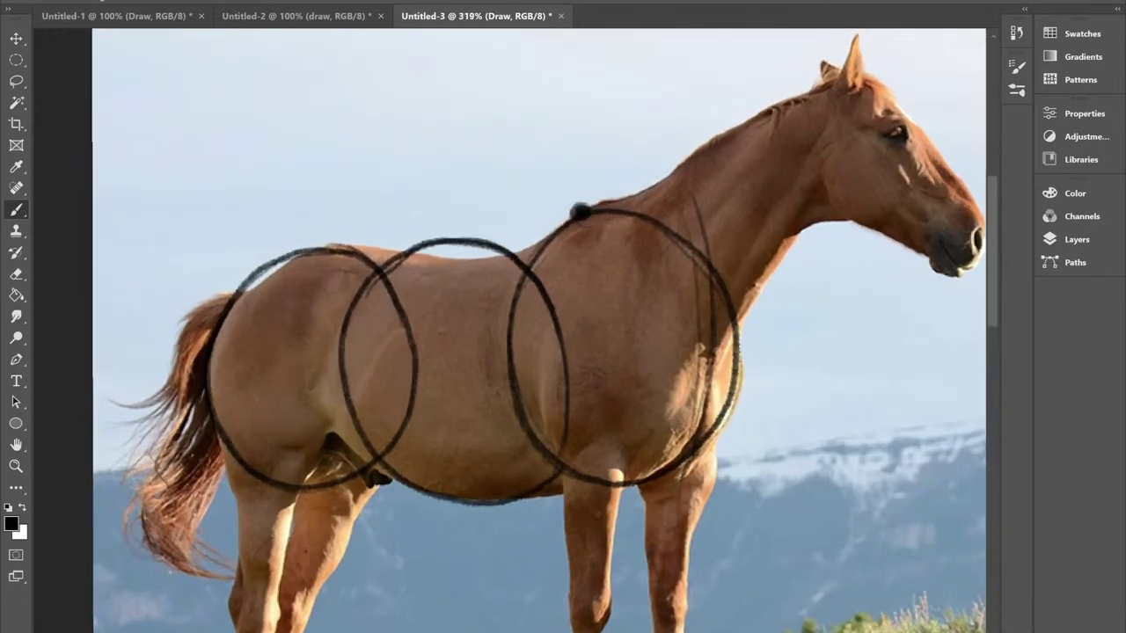
scroll(541, 330, left, 1)
scroll(413, 279, up, 2)
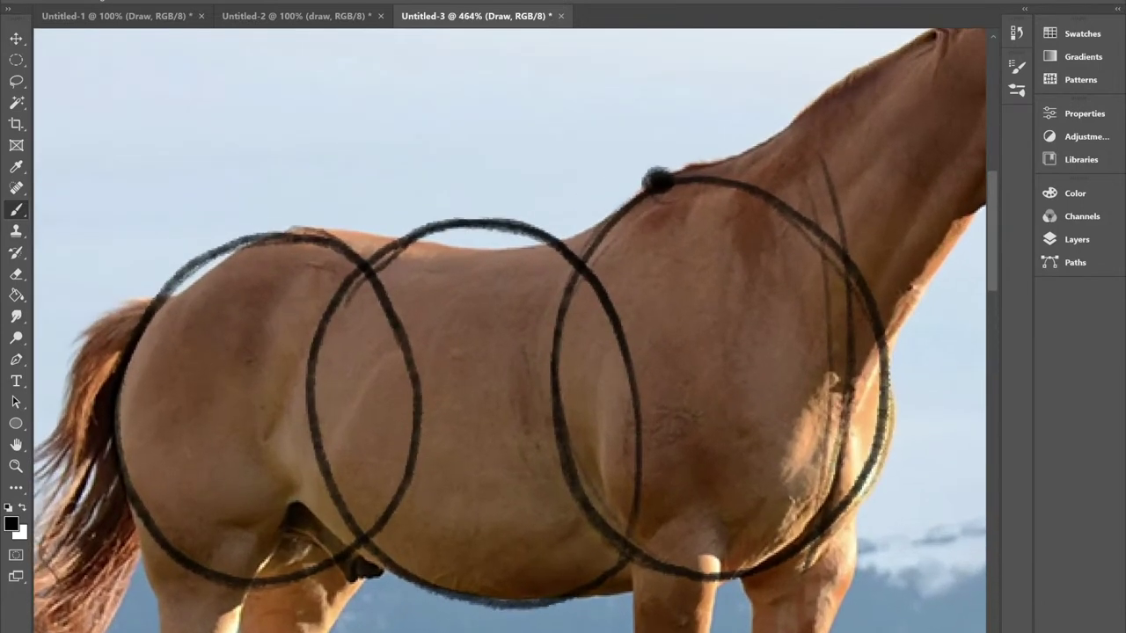
drag(557, 449, 596, 414)
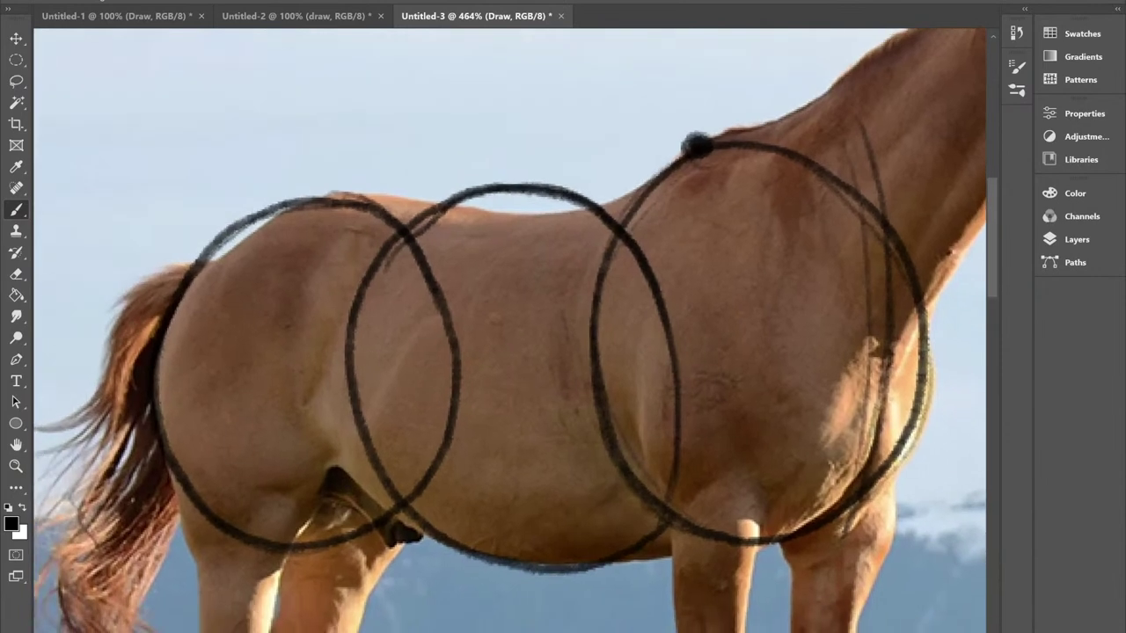
scroll(596, 414, up, 1)
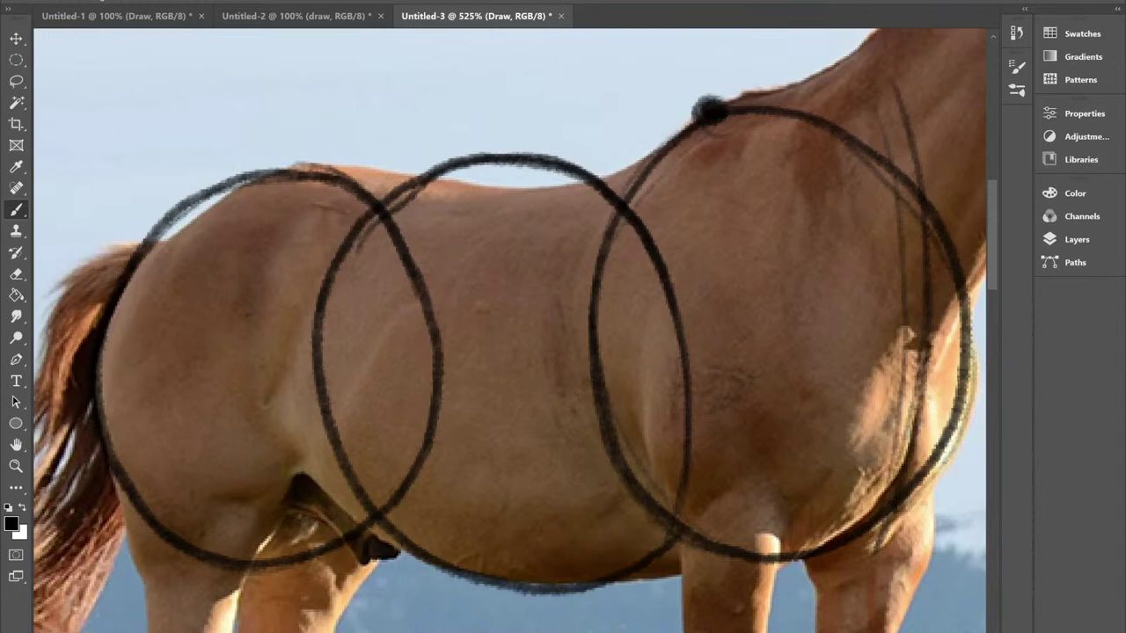
mouse_move(688, 123)
mouse_down()
mouse_move(615, 161)
mouse_move(543, 182)
mouse_move(378, 167)
mouse_move(301, 162)
mouse_up()
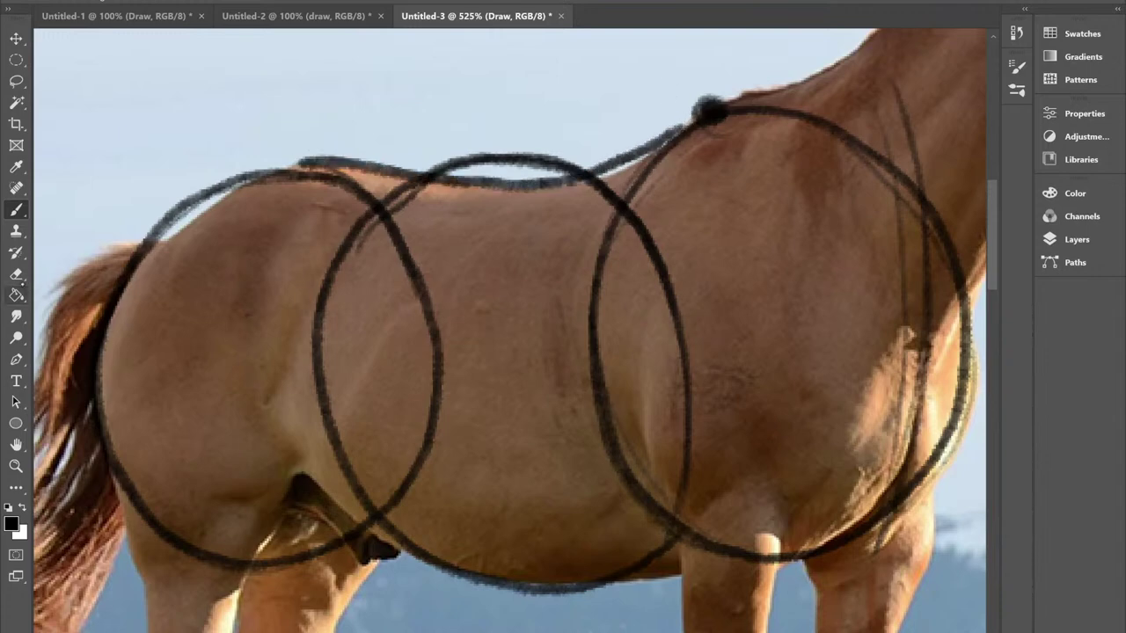
Step: Erase the arc of the middle circle that rises above the back line
click(16, 274)
mouse_move(458, 118)
mouse_down()
mouse_move(455, 145)
mouse_move(492, 152)
mouse_move(421, 148)
mouse_move(510, 159)
mouse_move(590, 141)
mouse_move(542, 156)
mouse_up()
click(16, 210)
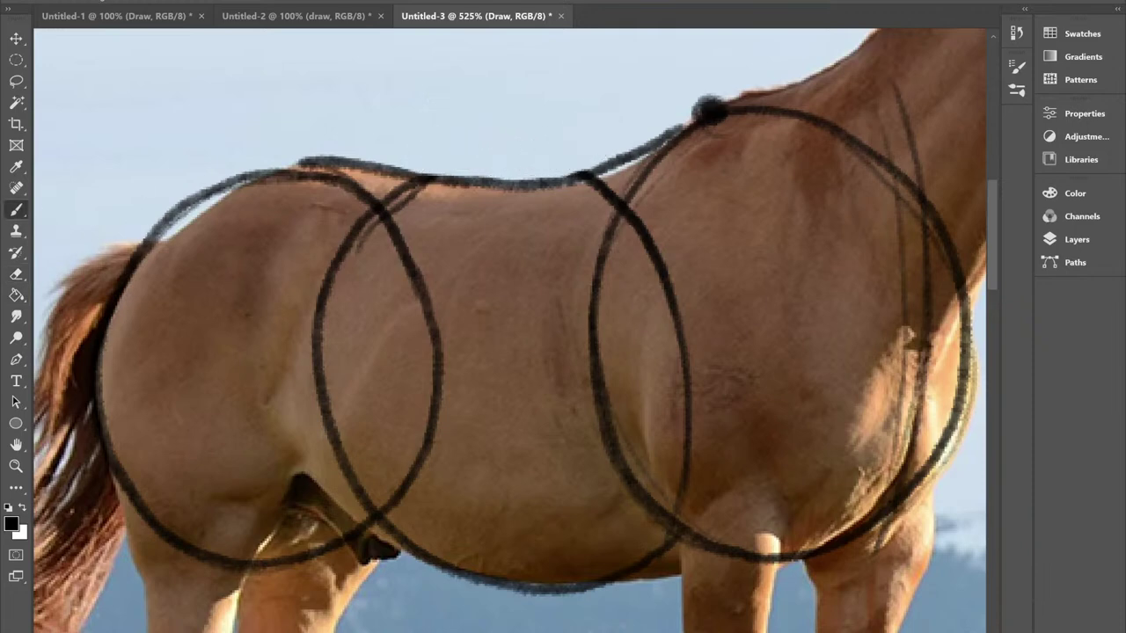
Step: Mark the top of the croup with a dot and draw the rump contour down to the base of the tail
scroll(511, 330, down, 1)
scroll(511, 331, up, 1)
drag(423, 169, 420, 183)
scroll(510, 331, down, 2)
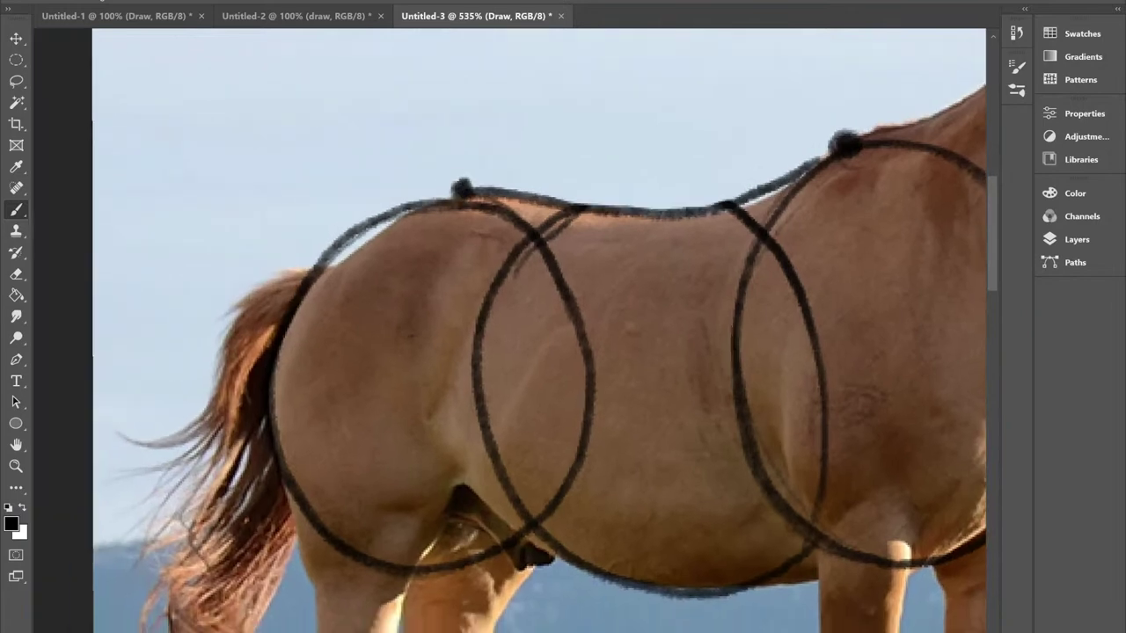
mouse_move(514, 176)
mouse_down()
mouse_move(399, 235)
mouse_move(373, 268)
mouse_move(513, 172)
mouse_up()
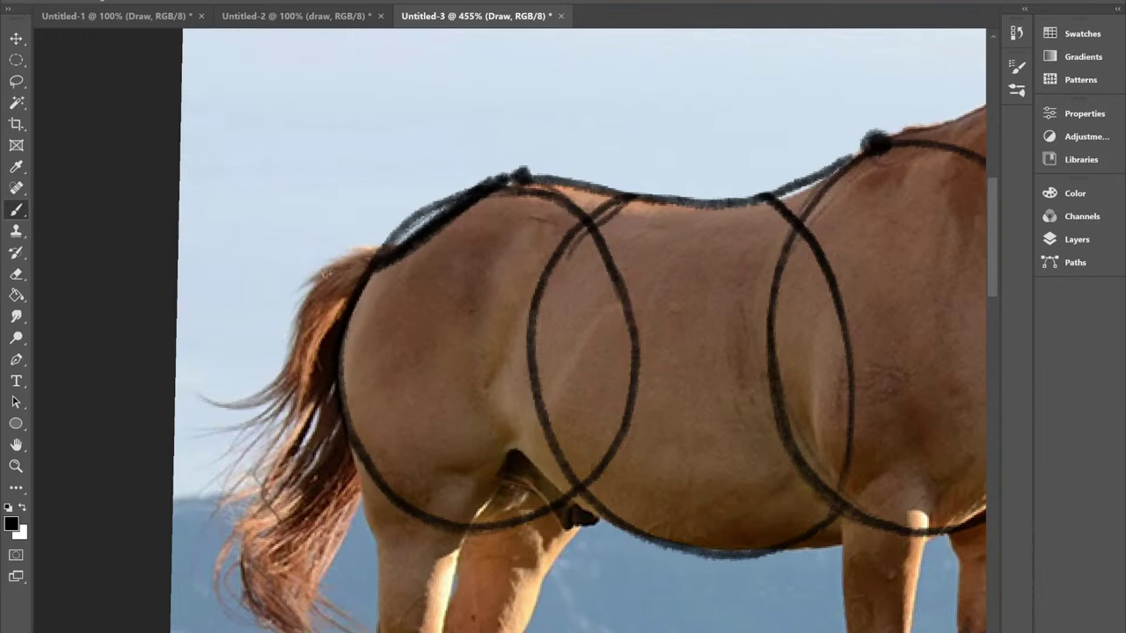
Step: Retrace the dip of the back lightly and draw the belly contour along the underside between front and hind legs
scroll(517, 177, right, 3)
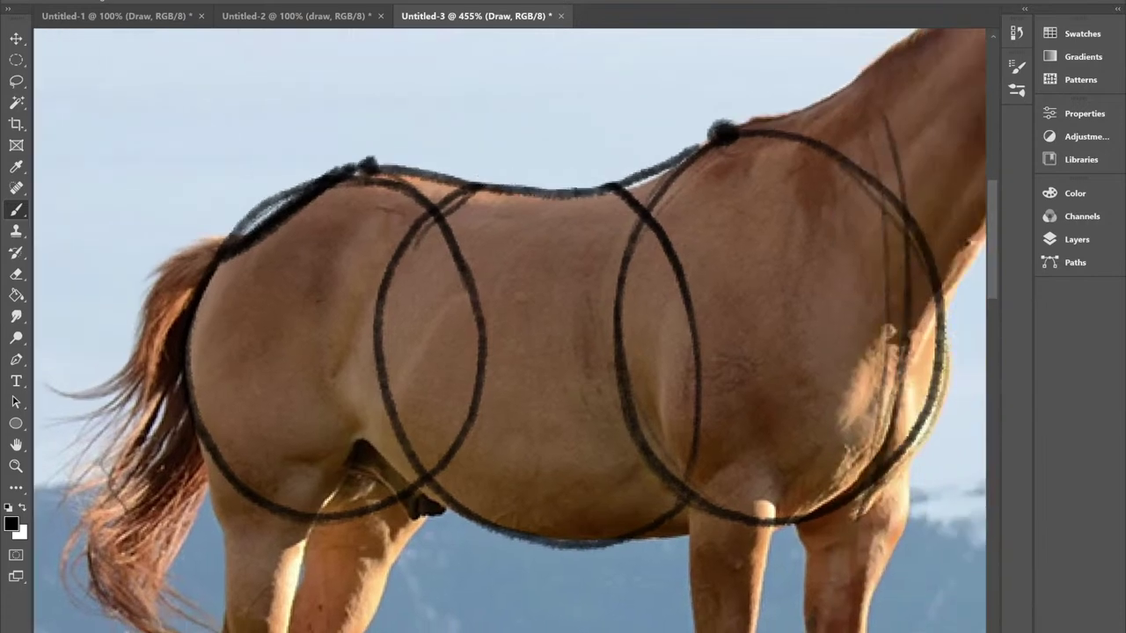
scroll(518, 178, down, 3)
scroll(517, 178, up, 2)
mouse_move(362, 195)
mouse_down()
mouse_move(521, 211)
mouse_move(554, 199)
mouse_up()
mouse_move(604, 485)
mouse_down()
mouse_move(529, 500)
mouse_move(450, 490)
mouse_move(342, 429)
mouse_move(427, 487)
mouse_move(524, 503)
mouse_move(349, 430)
mouse_up()
scroll(349, 429, down, 4)
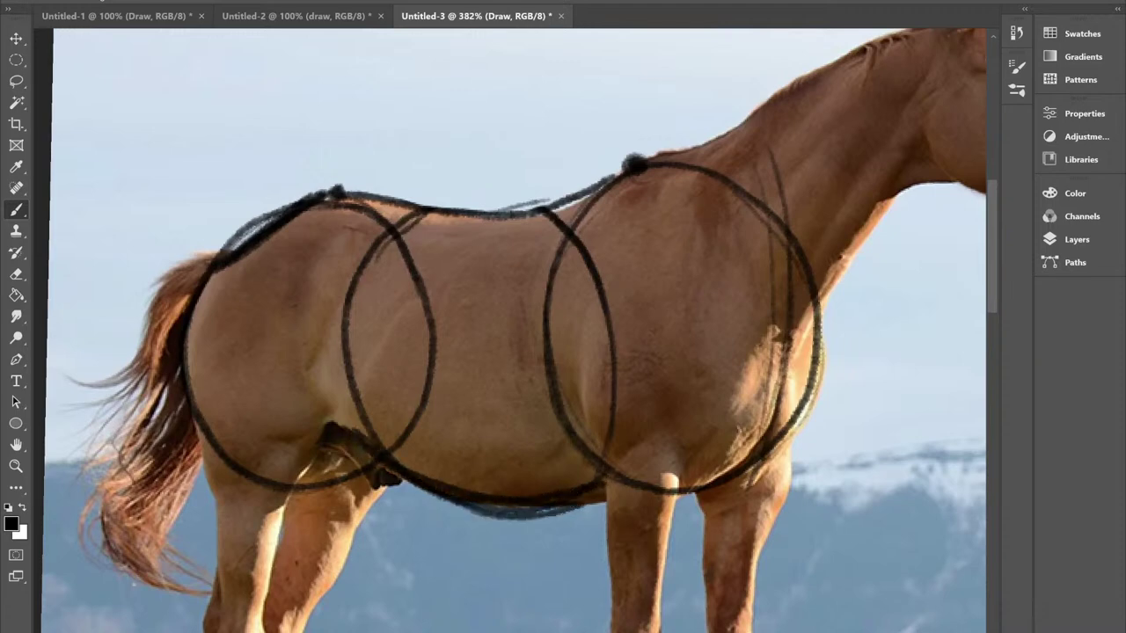
scroll(427, 346, down, 2)
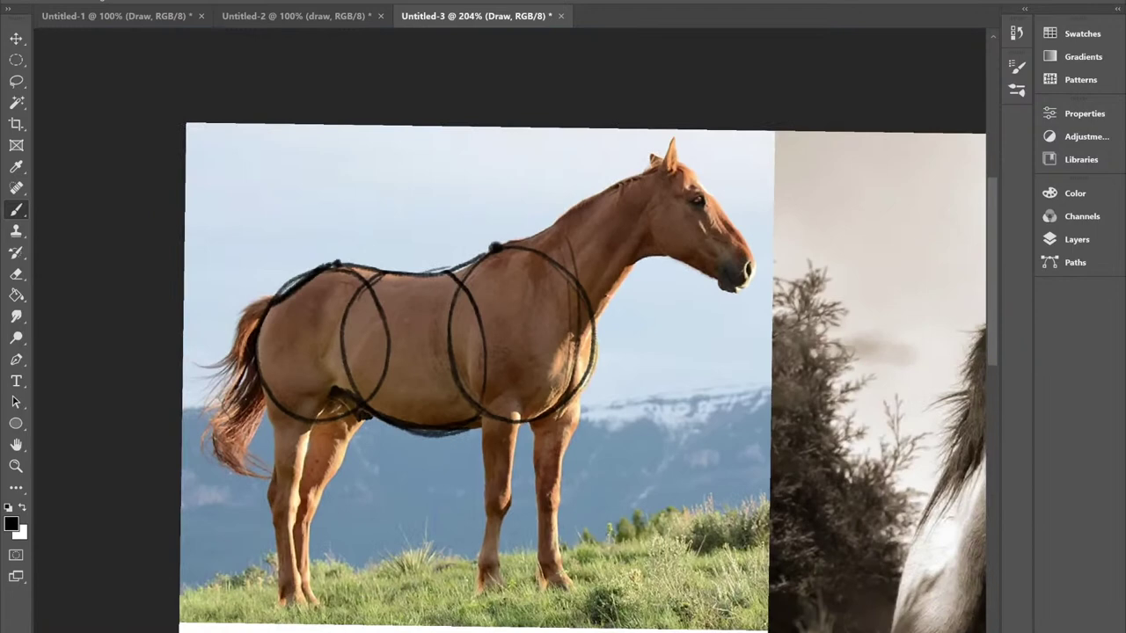
scroll(426, 346, up, 1)
Step: Switch to the blank Untitled-1 document and sketch two light circles side by side with a third overlapping them in between
click(163, 15)
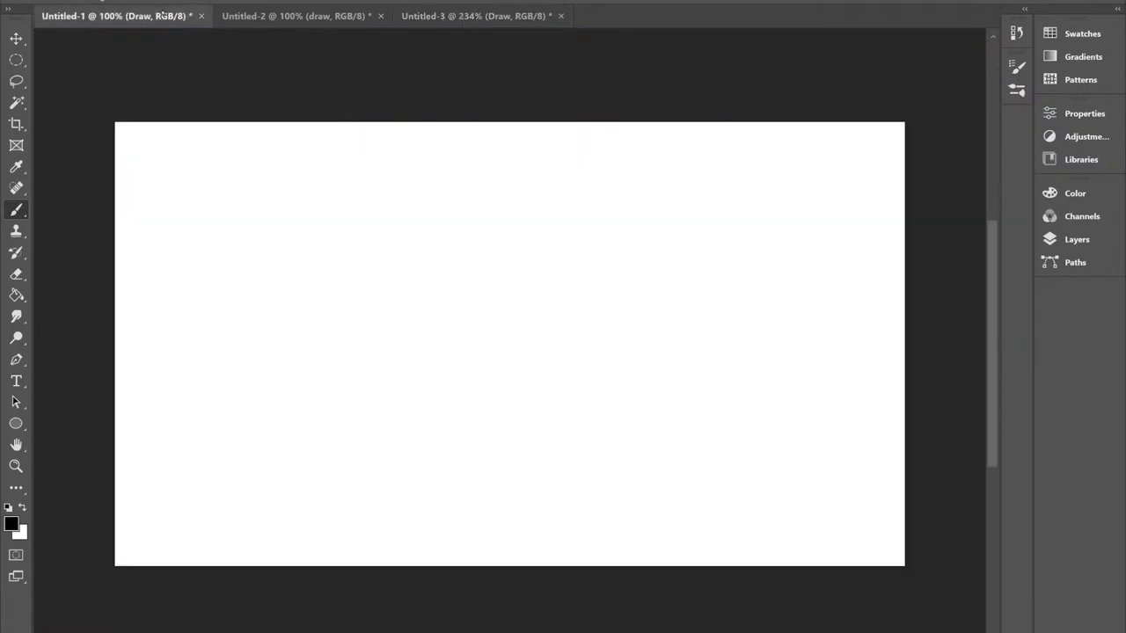
scroll(162, 15, up, 3)
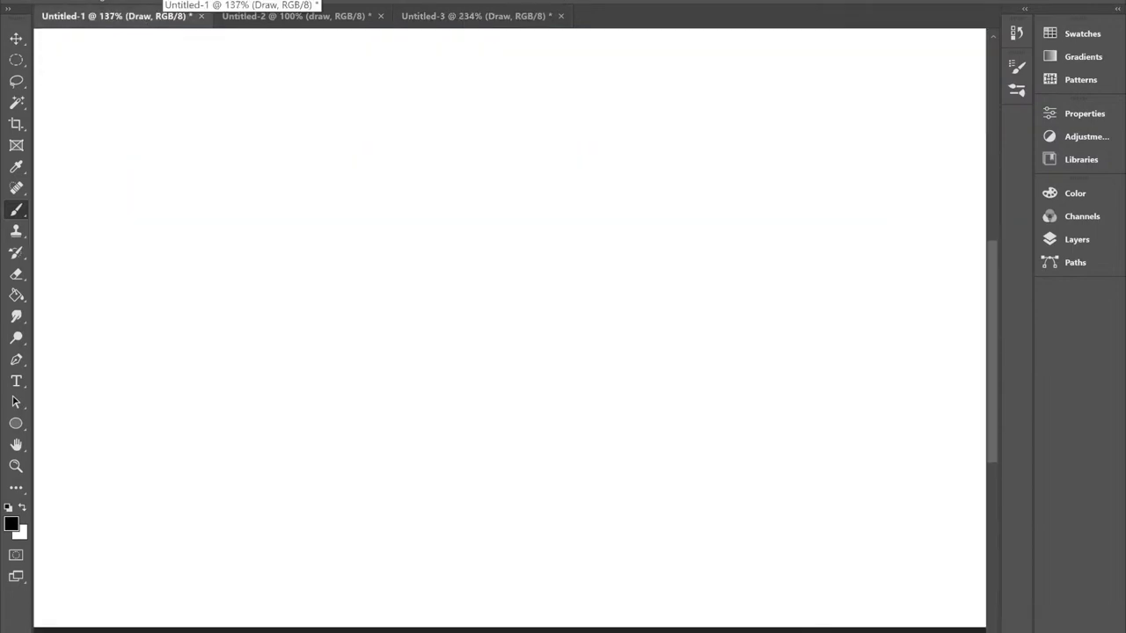
scroll(163, 15, down, 1)
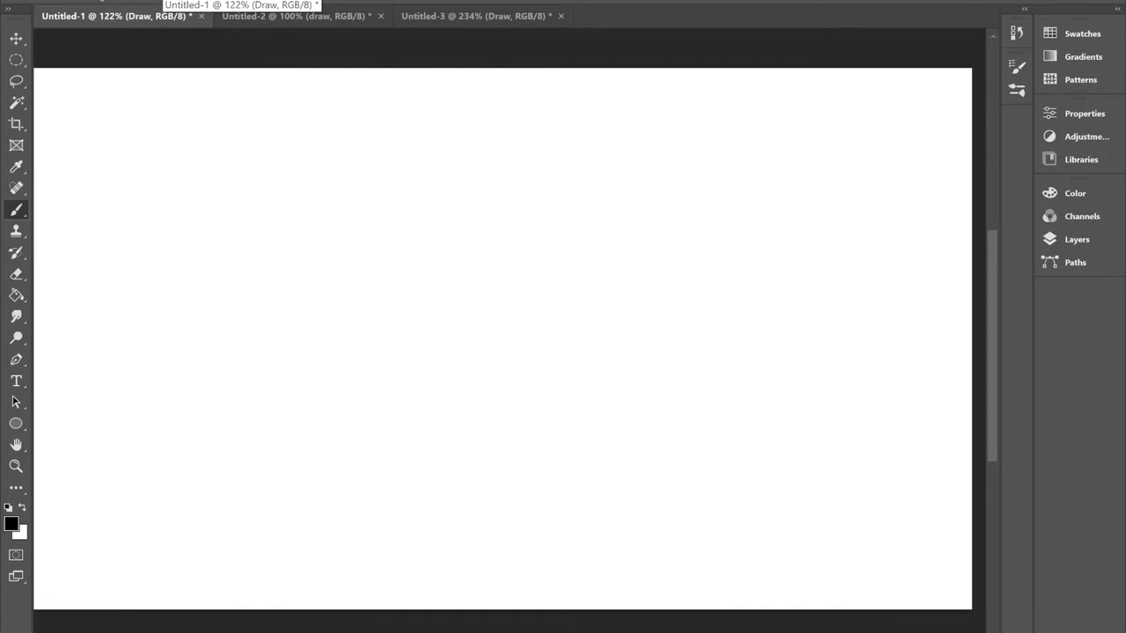
scroll(510, 330, right, 3)
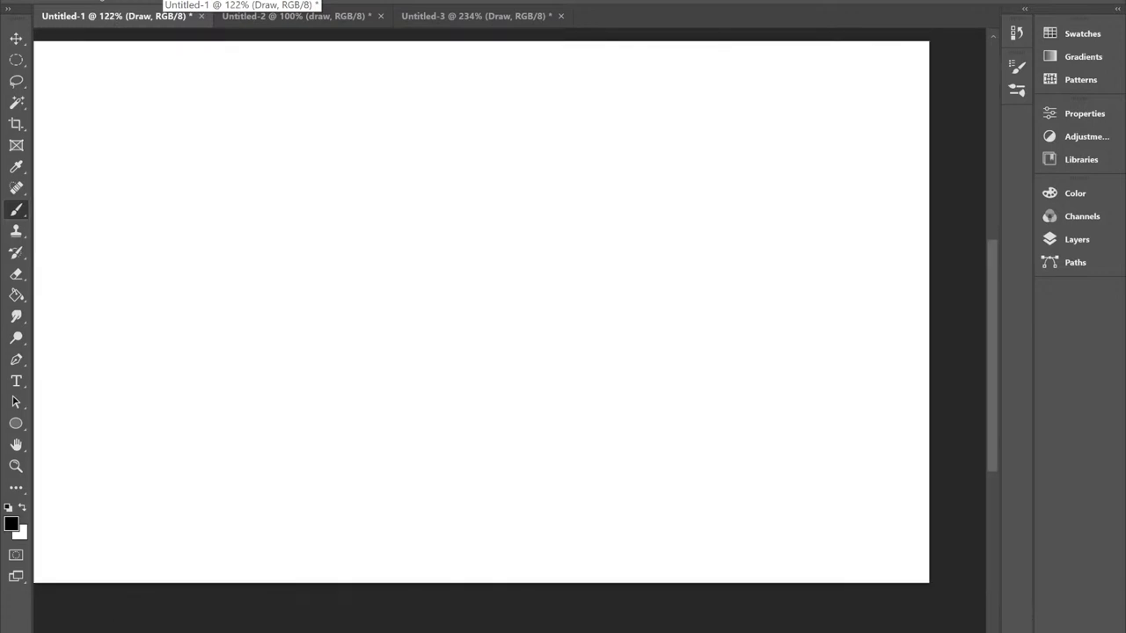
scroll(510, 330, down, 1)
mouse_move(532, 342)
mouse_down()
mouse_move(590, 367)
mouse_move(608, 226)
mouse_move(570, 373)
mouse_up()
mouse_move(365, 328)
mouse_down()
mouse_move(276, 356)
mouse_move(372, 247)
mouse_move(312, 355)
mouse_move(303, 214)
mouse_move(362, 333)
mouse_move(242, 307)
mouse_move(381, 238)
mouse_move(335, 359)
mouse_up()
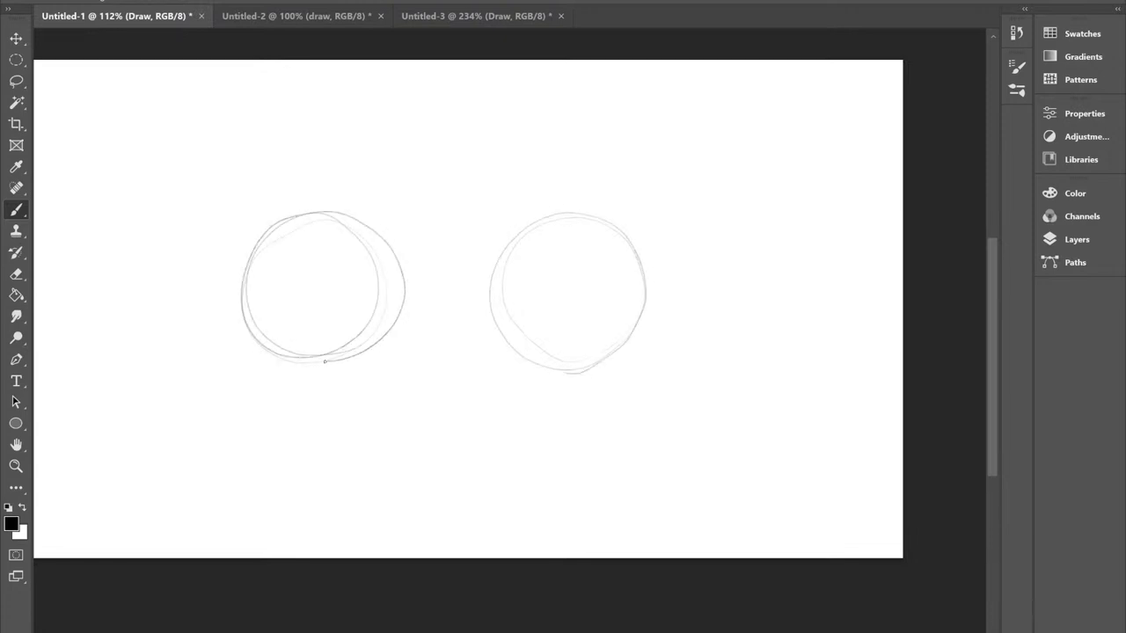
mouse_move(380, 290)
mouse_down()
mouse_move(414, 234)
mouse_move(493, 325)
mouse_move(394, 334)
mouse_move(487, 242)
mouse_up()
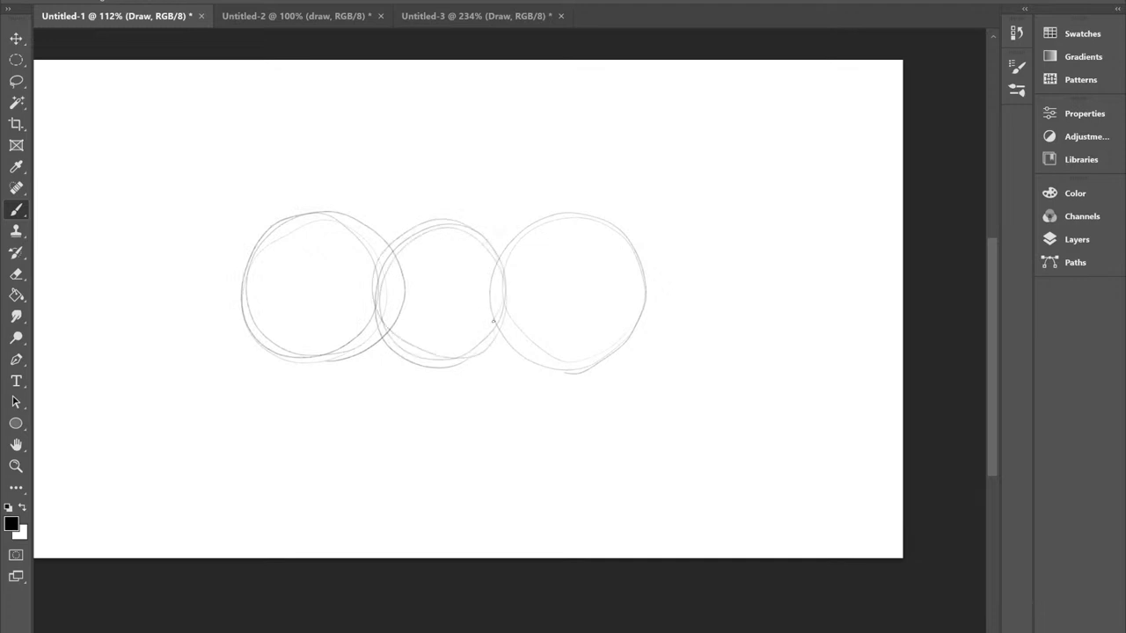
Step: Retrace the middle circle and the front circle with extra light loops to firm up their outlines
mouse_move(467, 357)
mouse_down()
mouse_move(404, 248)
mouse_move(402, 341)
mouse_up()
drag(402, 341, 408, 229)
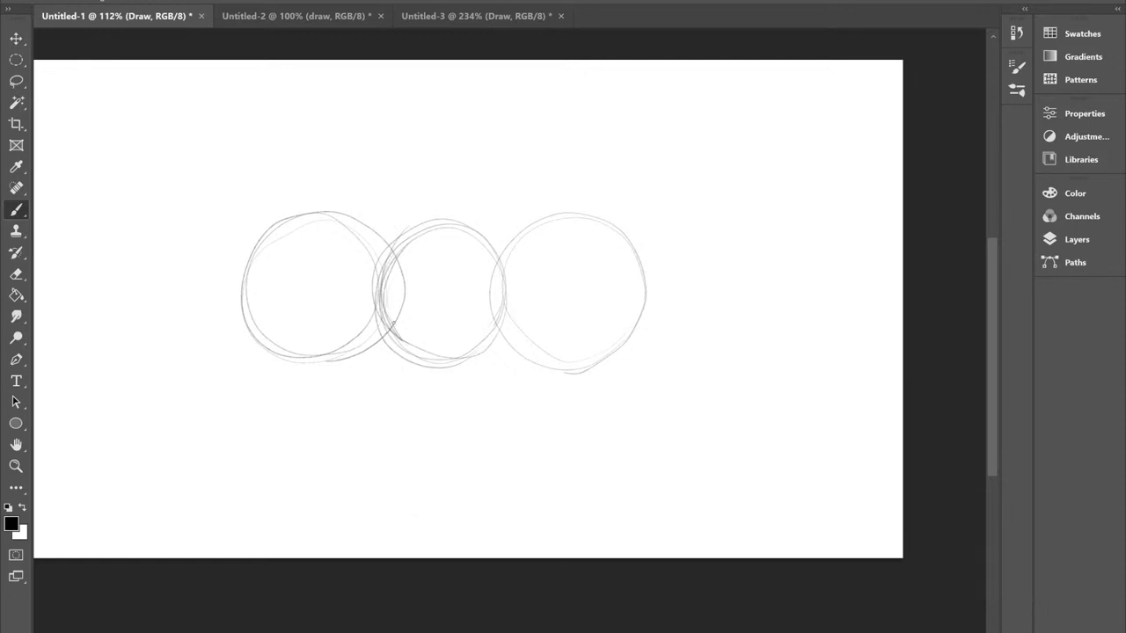
drag(393, 252, 380, 296)
mouse_move(500, 283)
mouse_down()
mouse_move(473, 349)
mouse_move(420, 333)
mouse_move(428, 350)
mouse_move(384, 320)
mouse_up()
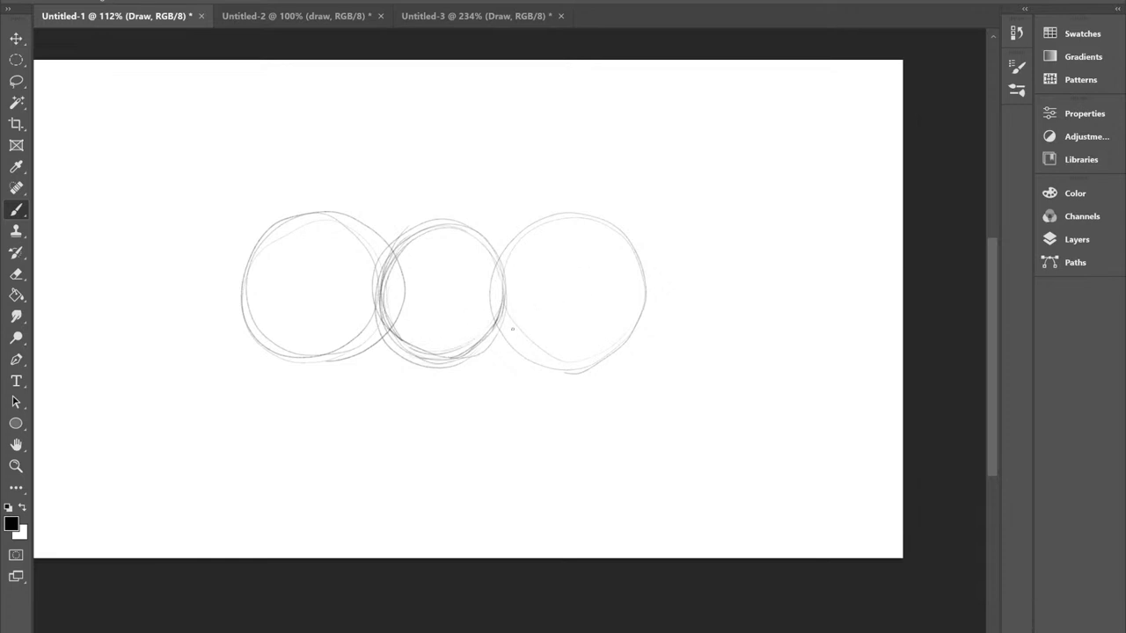
mouse_move(621, 248)
mouse_down()
mouse_move(630, 274)
mouse_move(607, 352)
mouse_move(540, 372)
mouse_move(498, 331)
mouse_up()
drag(488, 282, 491, 329)
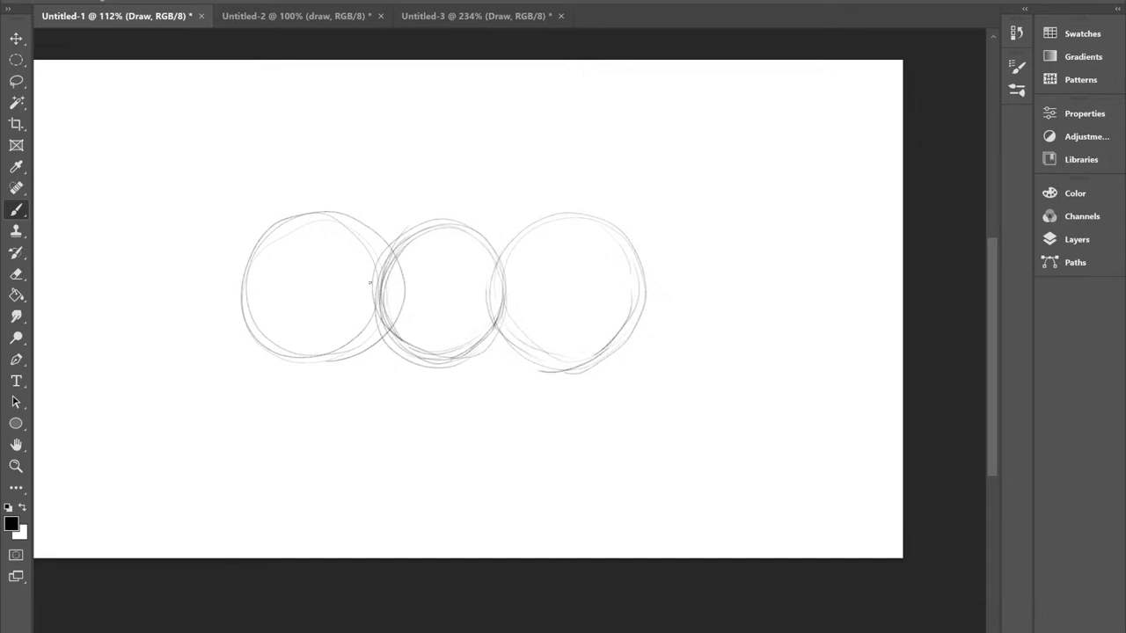
Step: Draw the back line from the withers over the croup to a small tail-base loop and darken the hindquarters' rear contour
mouse_move(553, 201)
mouse_down()
mouse_move(501, 225)
mouse_move(421, 236)
mouse_move(362, 219)
mouse_up()
mouse_move(526, 211)
mouse_down()
mouse_move(412, 232)
mouse_move(346, 211)
mouse_move(470, 223)
mouse_move(325, 205)
mouse_move(246, 253)
mouse_move(317, 205)
mouse_move(228, 258)
mouse_move(240, 261)
mouse_move(220, 261)
mouse_up()
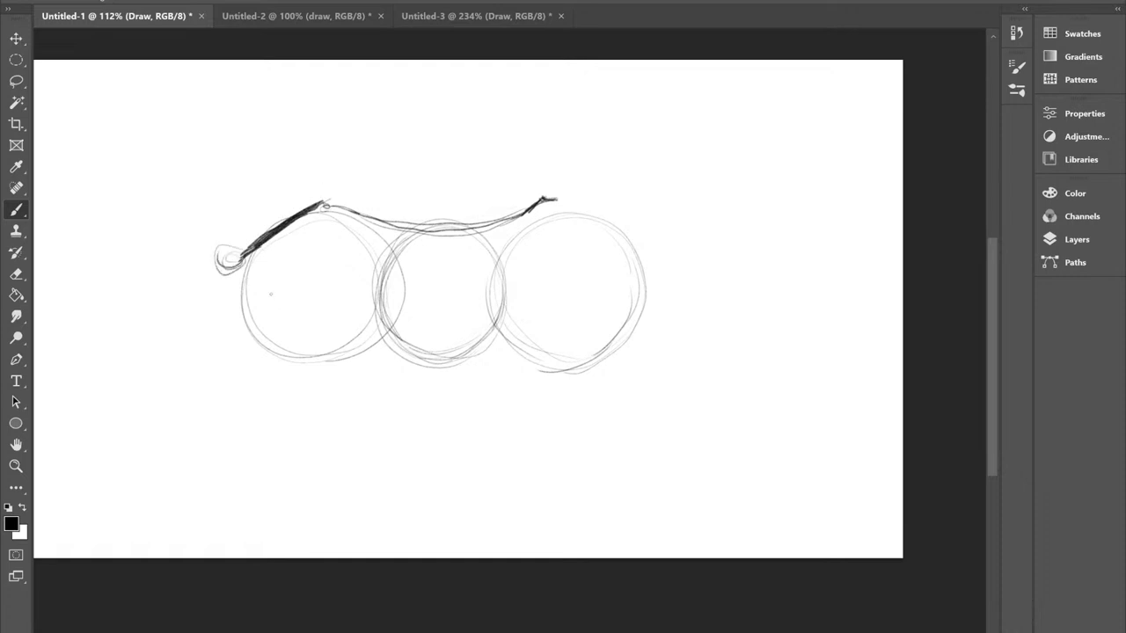
mouse_move(243, 280)
mouse_down()
mouse_move(274, 350)
mouse_move(296, 363)
mouse_up()
mouse_move(243, 278)
mouse_down()
mouse_move(255, 313)
mouse_move(241, 264)
mouse_move(265, 347)
mouse_move(297, 370)
mouse_up()
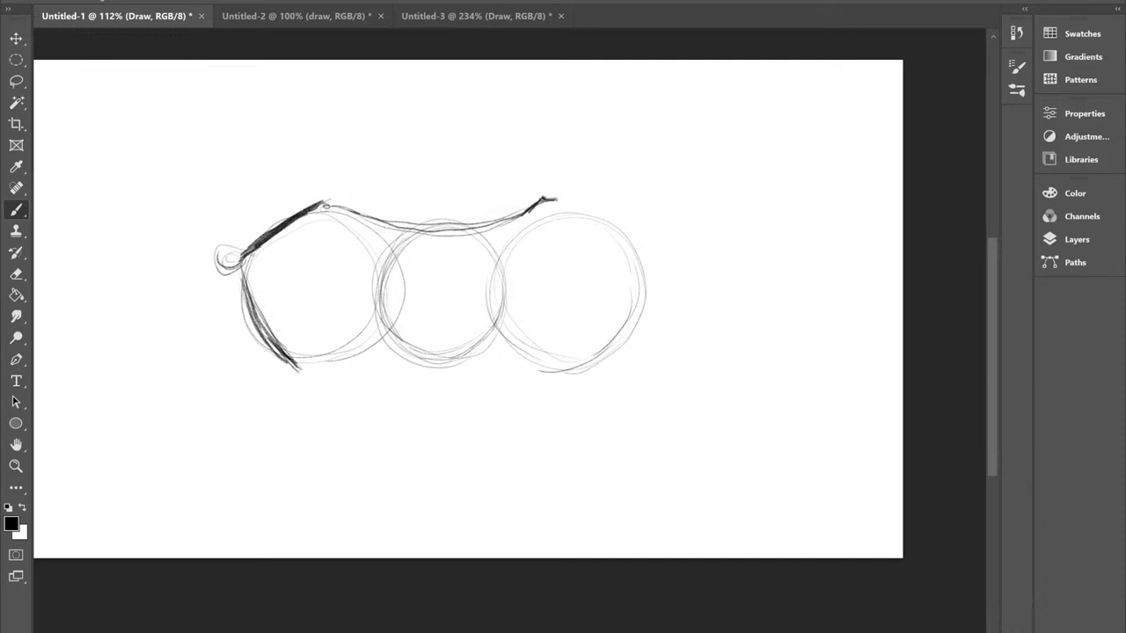
drag(290, 362, 265, 305)
Step: Draw a dark, sagging belly line beneath the middle circle, linking the rear circle to the front circle
mouse_move(515, 370)
mouse_down()
mouse_move(466, 379)
mouse_move(371, 347)
mouse_move(454, 378)
mouse_move(517, 369)
mouse_move(435, 376)
mouse_move(360, 342)
mouse_move(398, 354)
mouse_up()
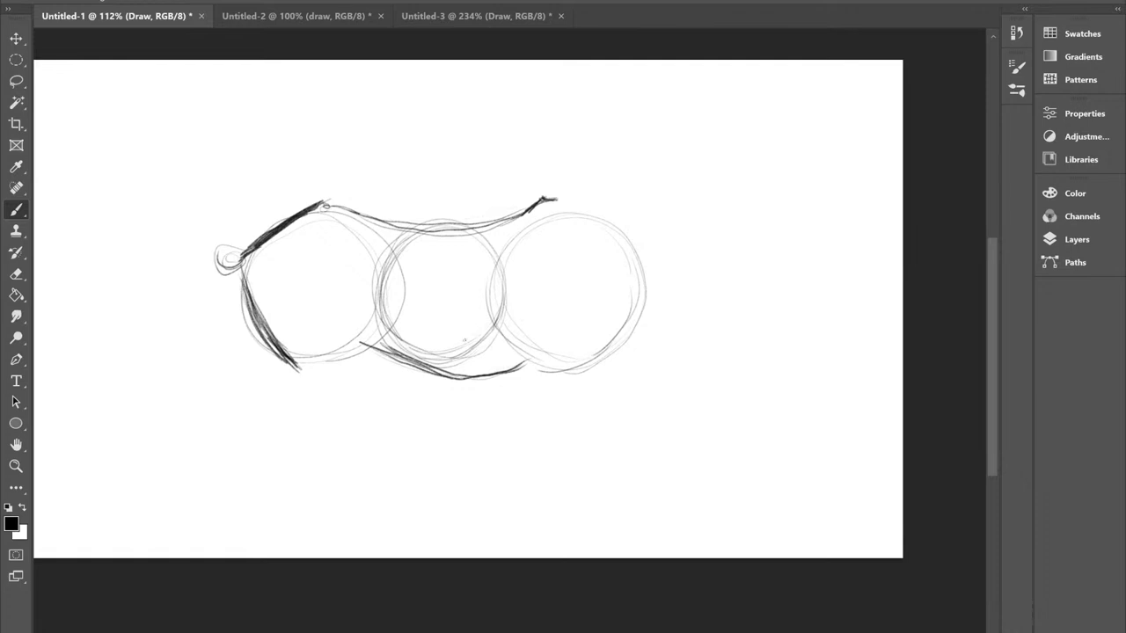
scroll(466, 265, up, 2)
mouse_move(547, 388)
mouse_down()
mouse_move(522, 401)
mouse_move(424, 407)
mouse_move(322, 362)
mouse_up()
scroll(576, 356, down, 4)
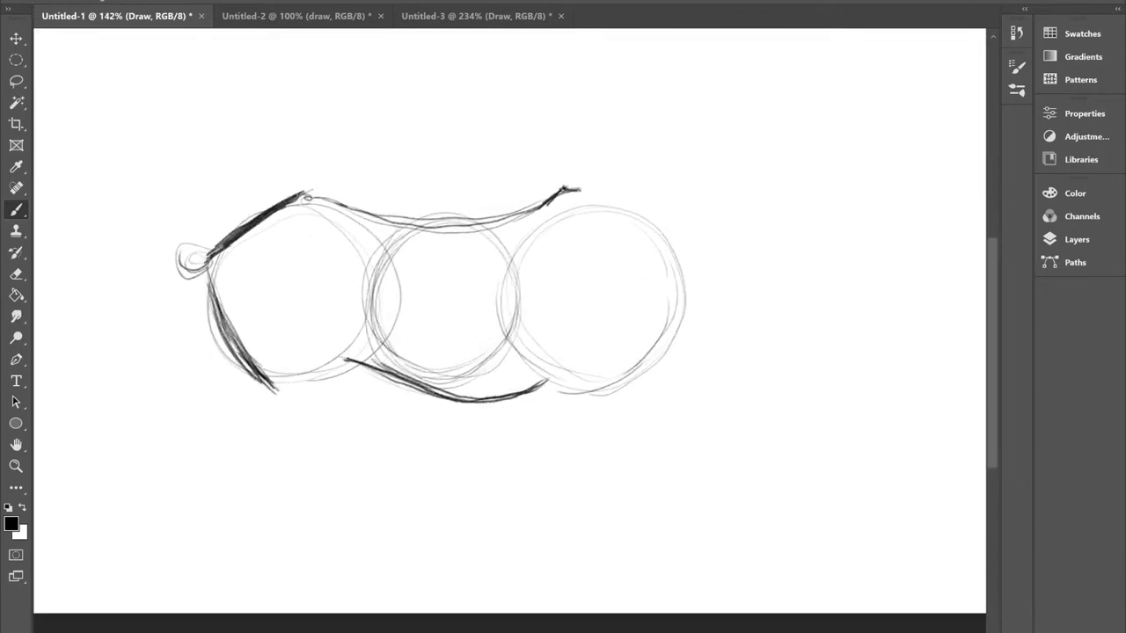
Step: Darken the dip of the back line from the top of the croup to the withers
scroll(549, 299, up, 2)
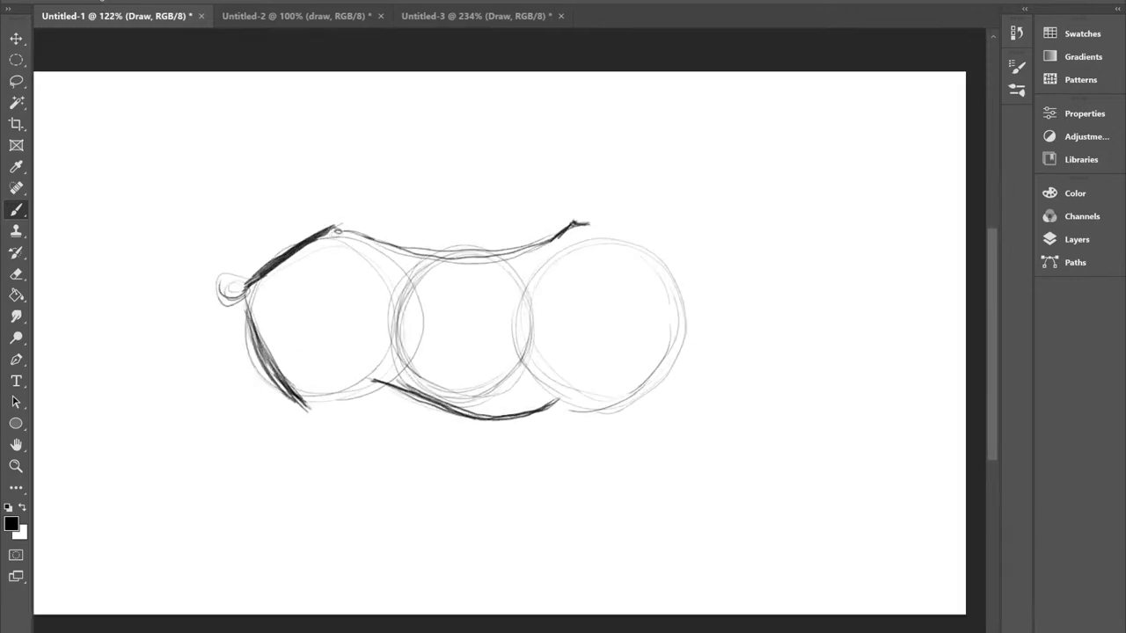
scroll(572, 433, up, 2)
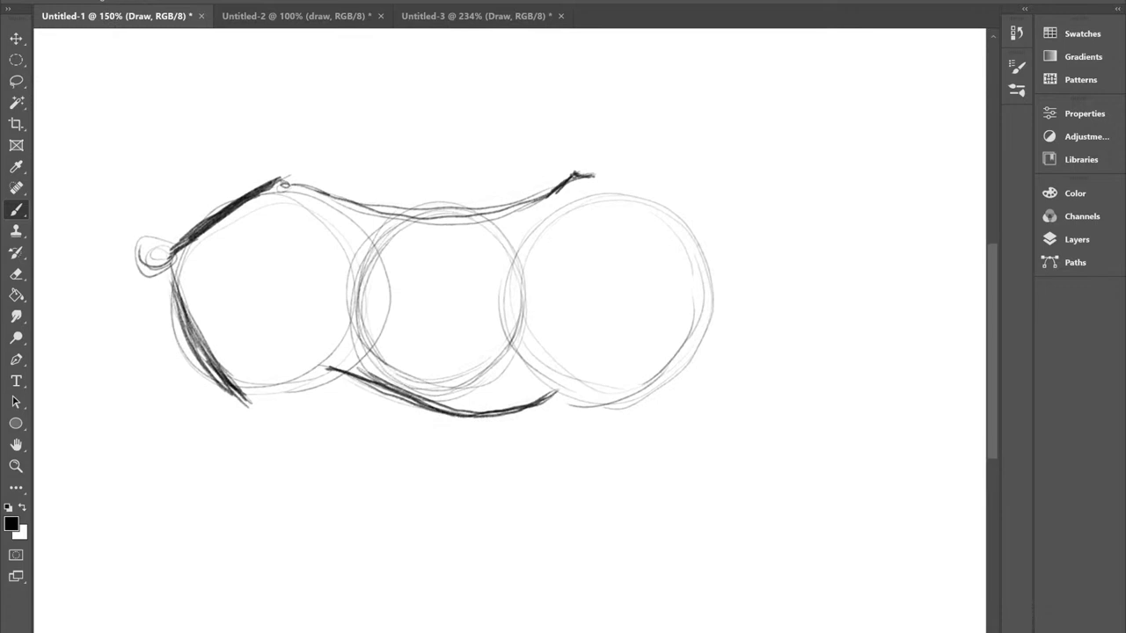
scroll(633, 281, down, 1)
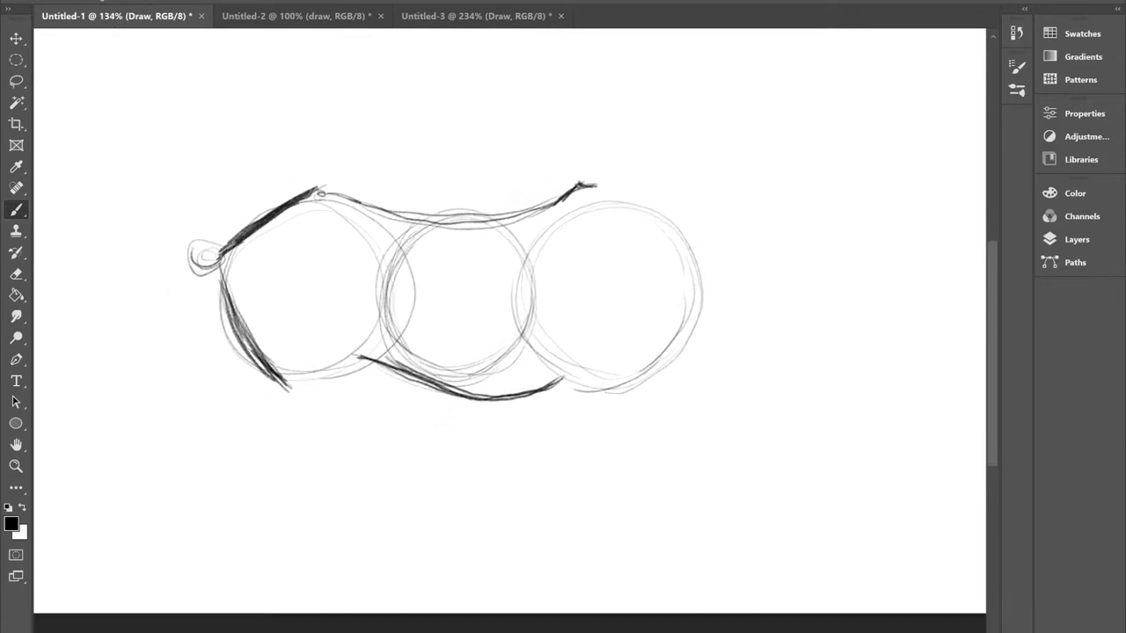
scroll(533, 358, up, 2)
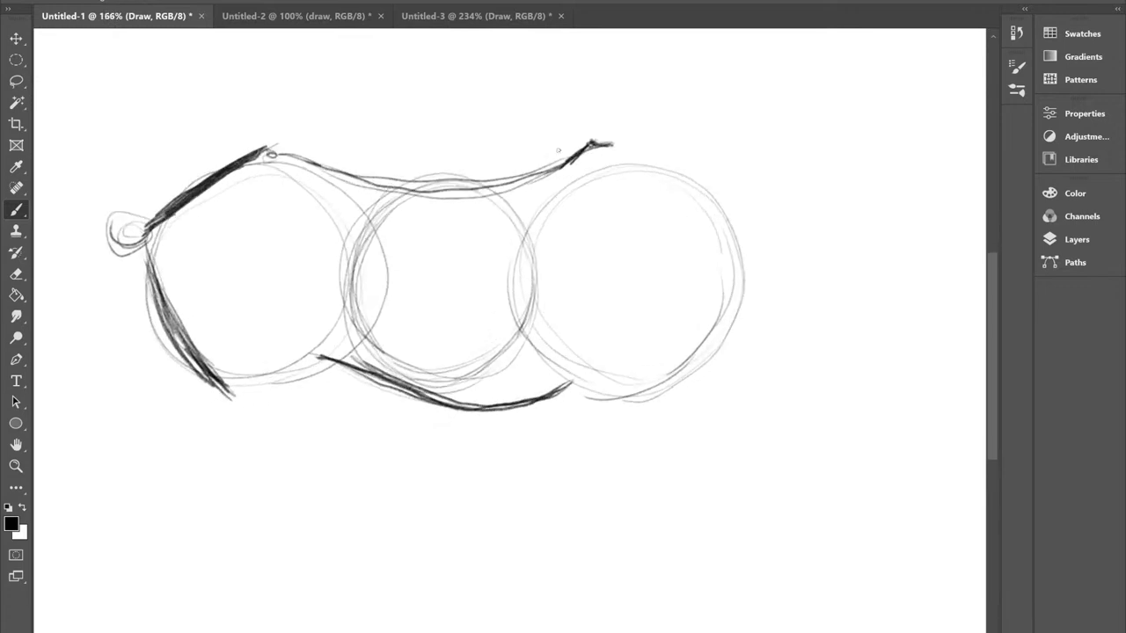
scroll(755, 514, down, 1)
mouse_move(306, 173)
mouse_down()
mouse_move(404, 206)
mouse_move(495, 209)
mouse_move(590, 182)
mouse_up()
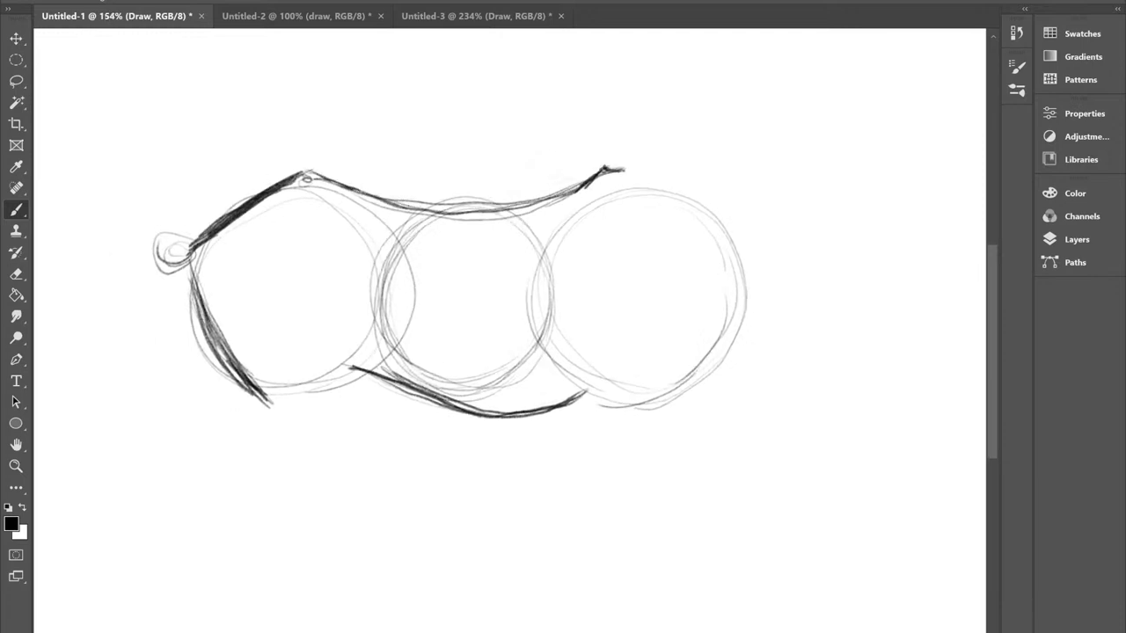
Step: Shade a thick chest contour along the lower outer edge of the front circle and touch up the belly line's front end
scroll(755, 515, down, 1)
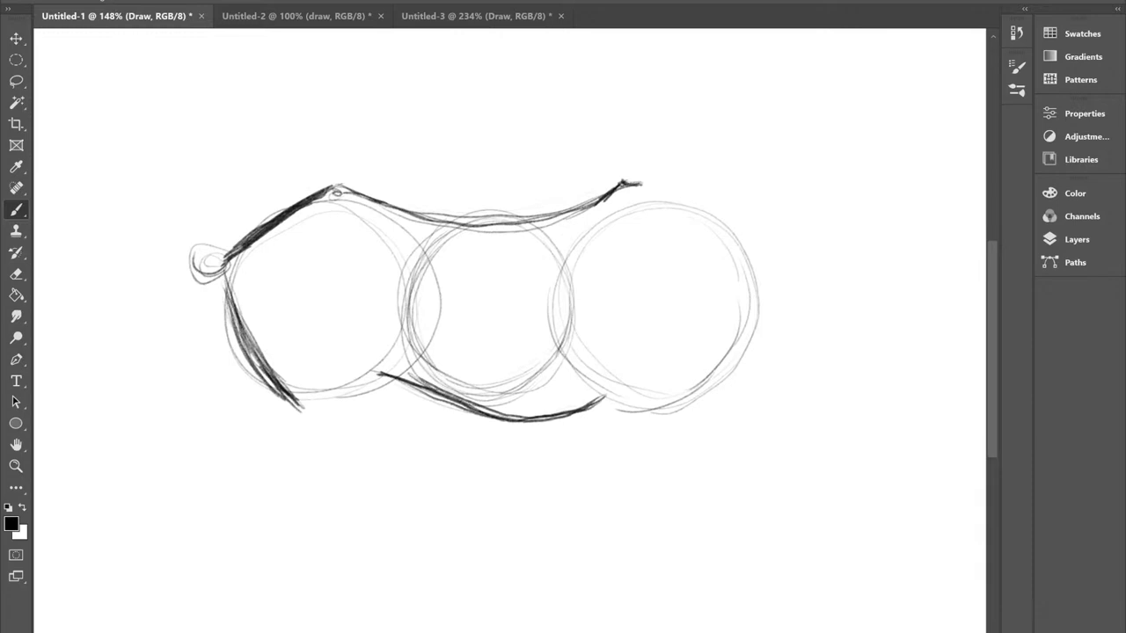
mouse_move(743, 268)
mouse_down()
mouse_move(752, 328)
mouse_move(716, 378)
mouse_up()
mouse_move(759, 313)
mouse_down()
mouse_move(717, 380)
mouse_move(687, 399)
mouse_up()
scroll(717, 309, down, 2)
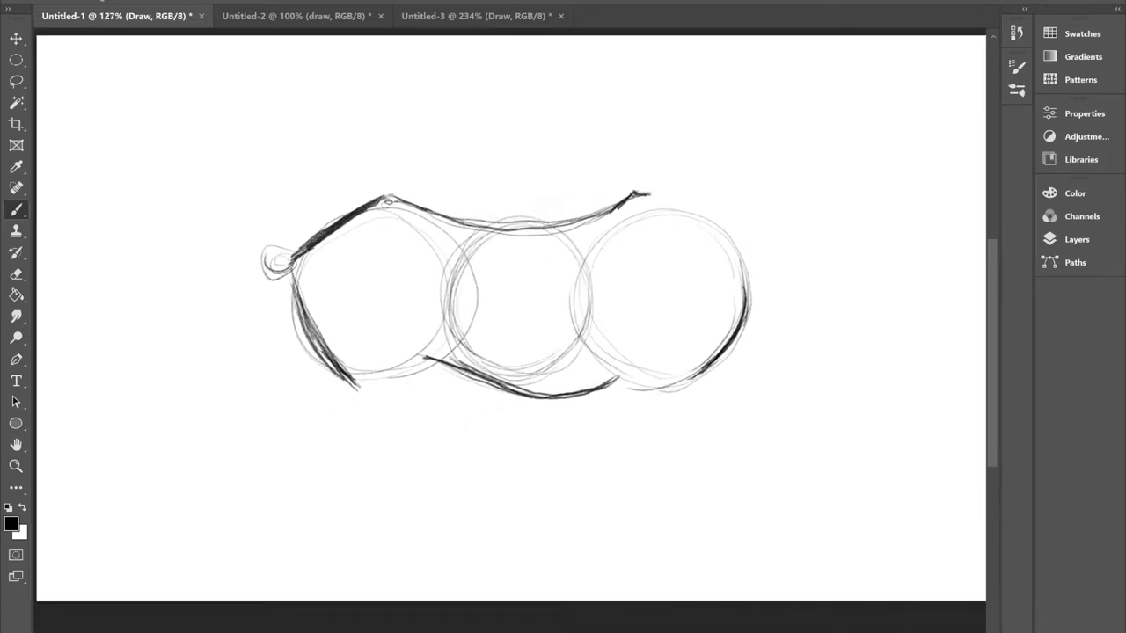
drag(752, 284, 711, 367)
drag(744, 333, 702, 376)
drag(610, 387, 558, 394)
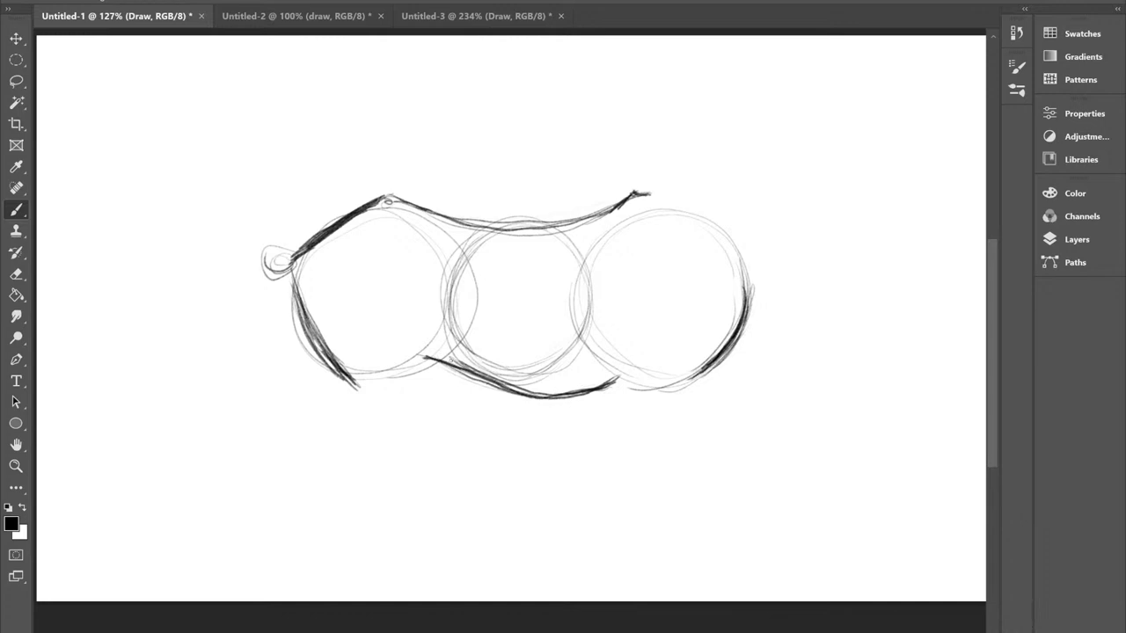
Step: Darken the tip of the withers at the front end of the back line
scroll(588, 317, down, 1)
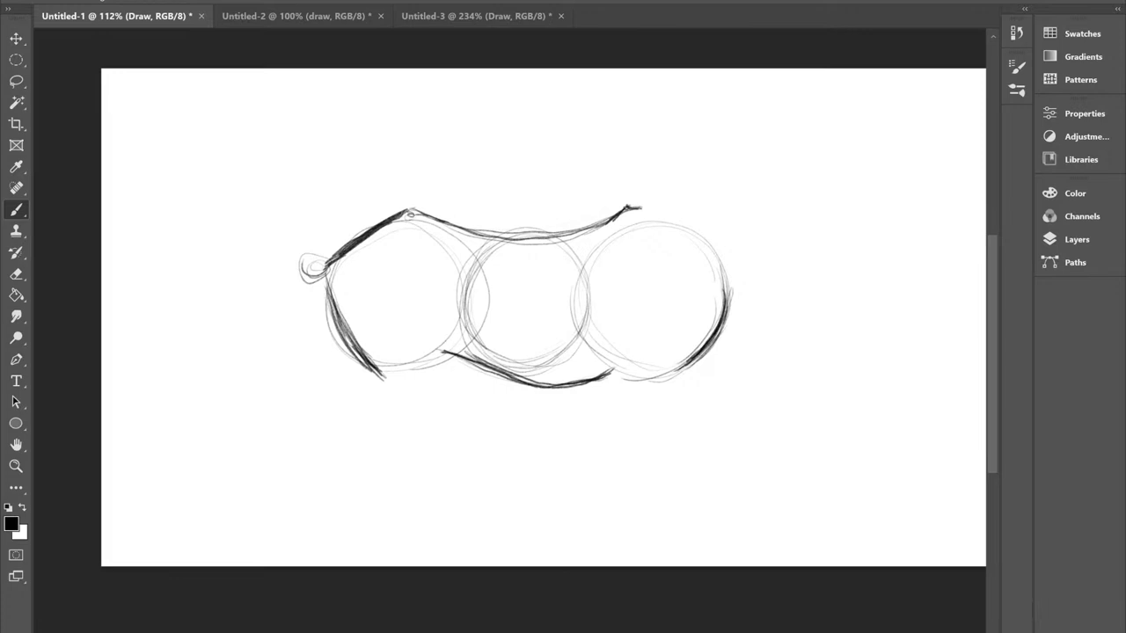
scroll(503, 244, down, 1)
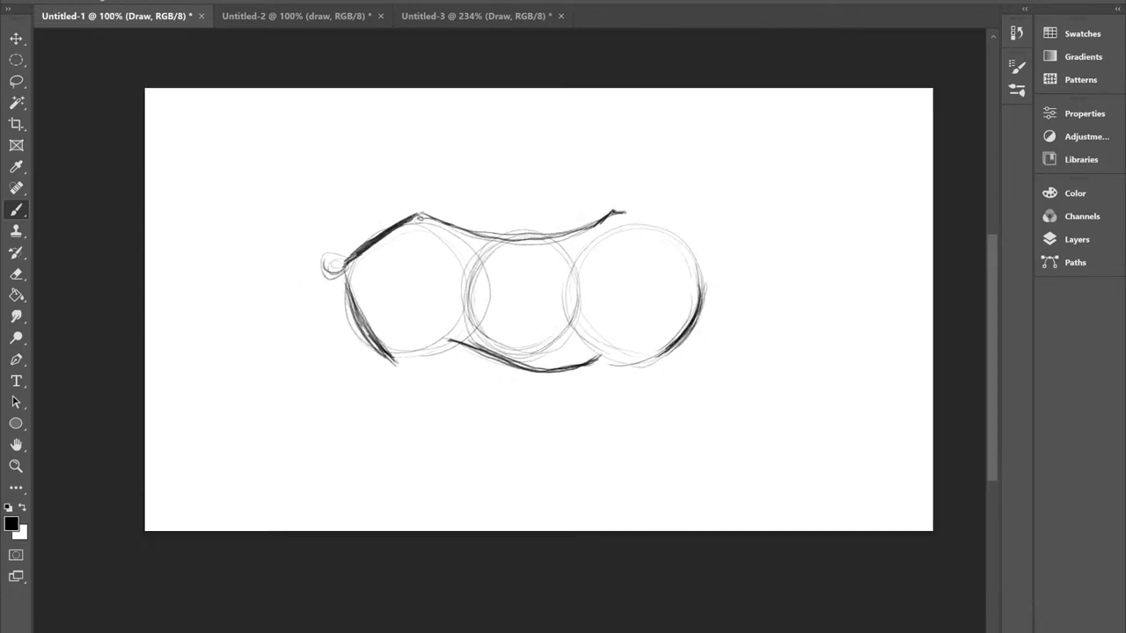
scroll(375, 229, down, 1)
scroll(707, 201, up, 1)
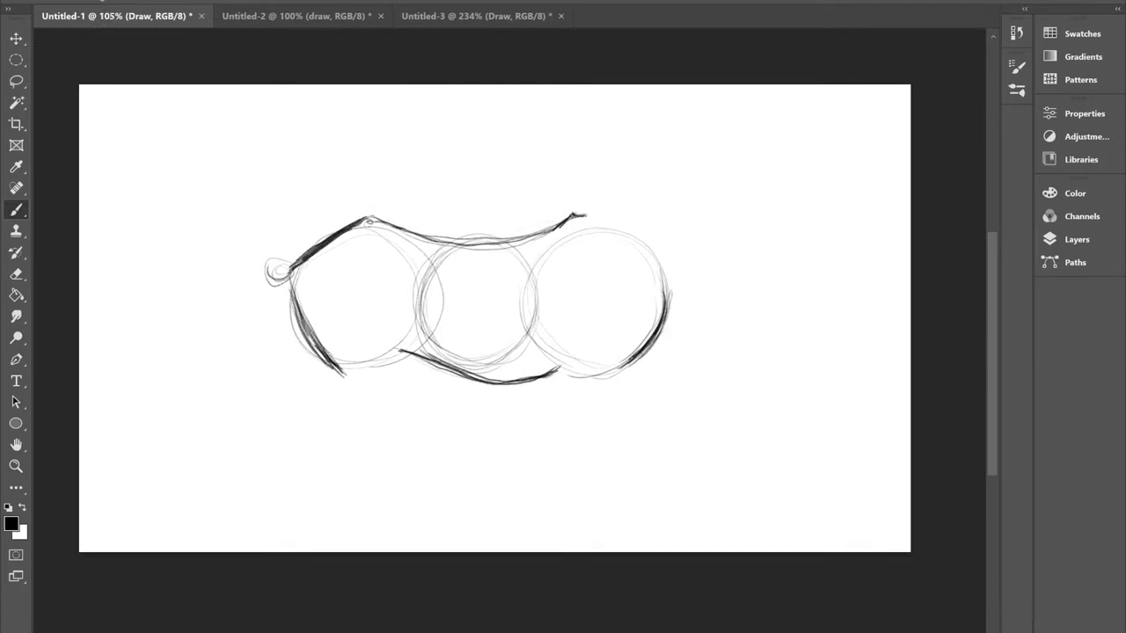
scroll(487, 302, up, 1)
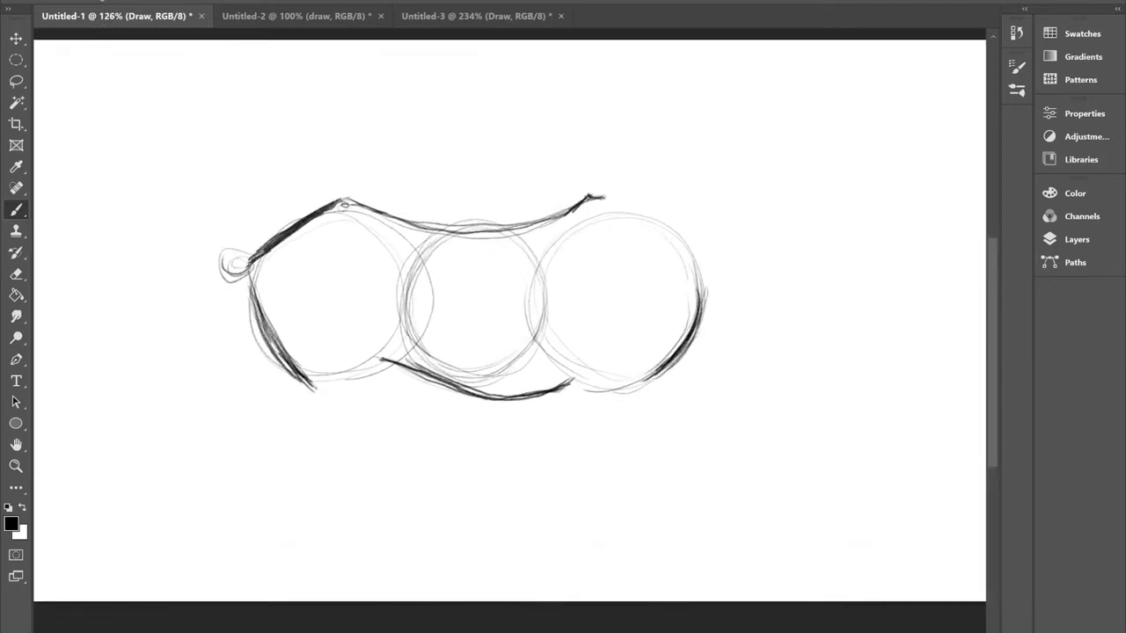
drag(587, 198, 596, 192)
scroll(598, 185, down, 1)
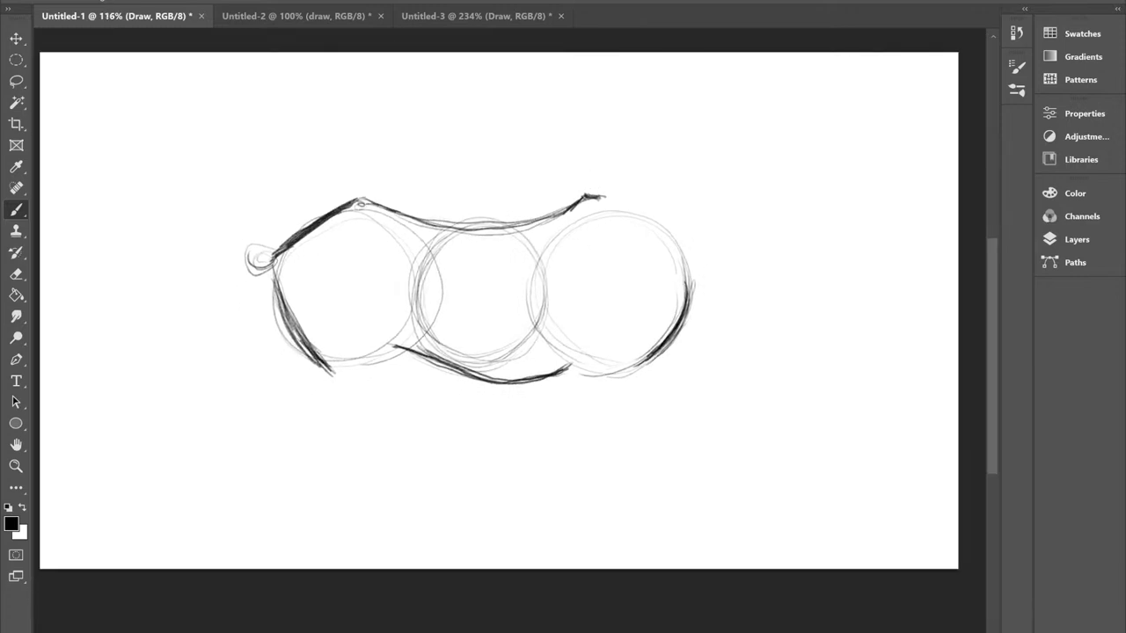
Step: Add several short curved strokes inside the upper outer part of the front circle
scroll(482, 281, up, 2)
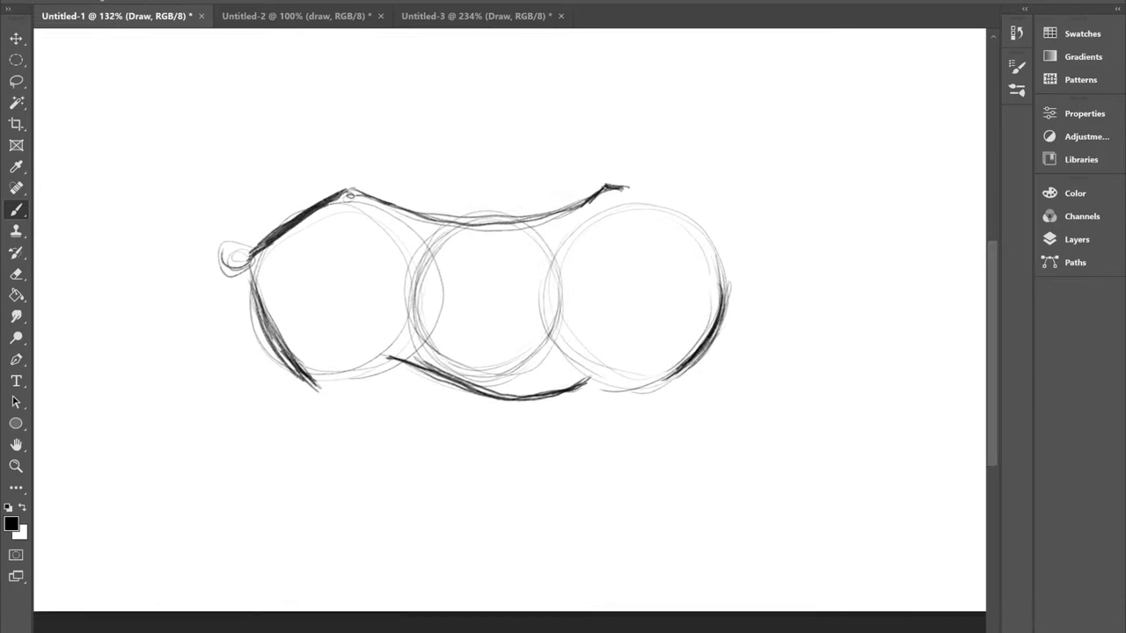
scroll(549, 206, down, 2)
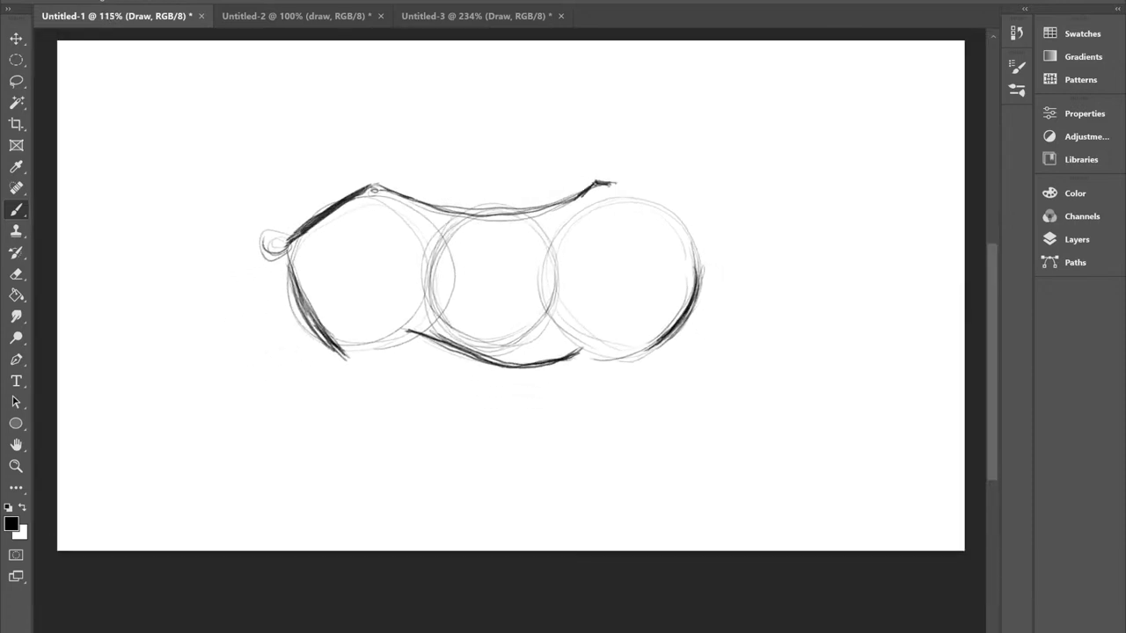
scroll(615, 183, down, 1)
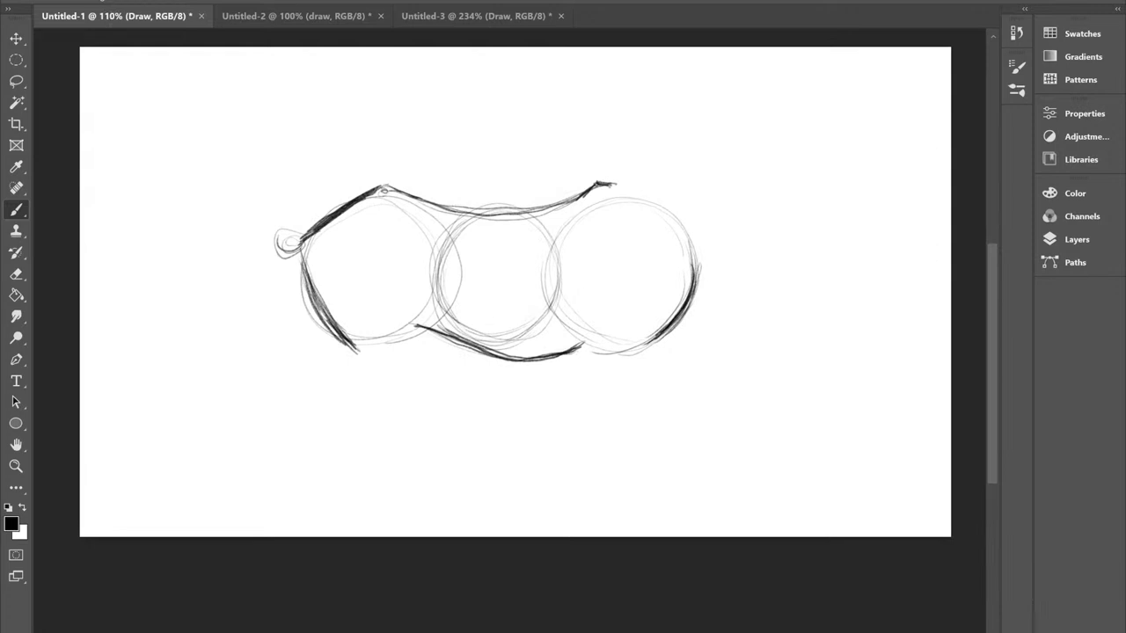
scroll(675, 163, up, 3)
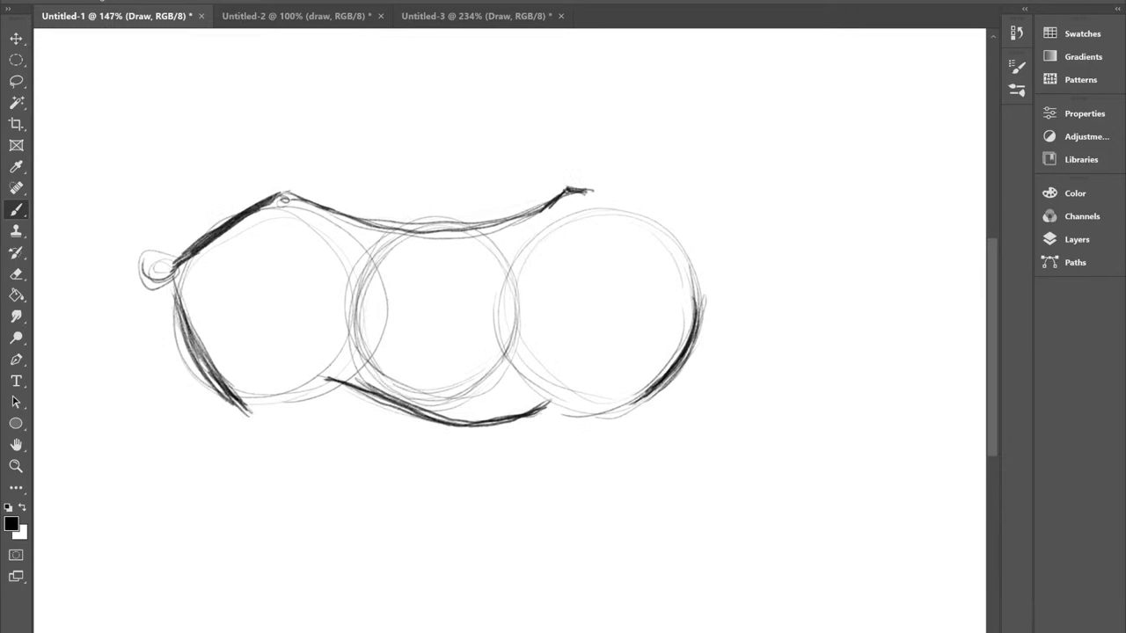
drag(621, 232, 664, 317)
drag(613, 239, 635, 283)
drag(646, 245, 670, 331)
drag(667, 287, 674, 327)
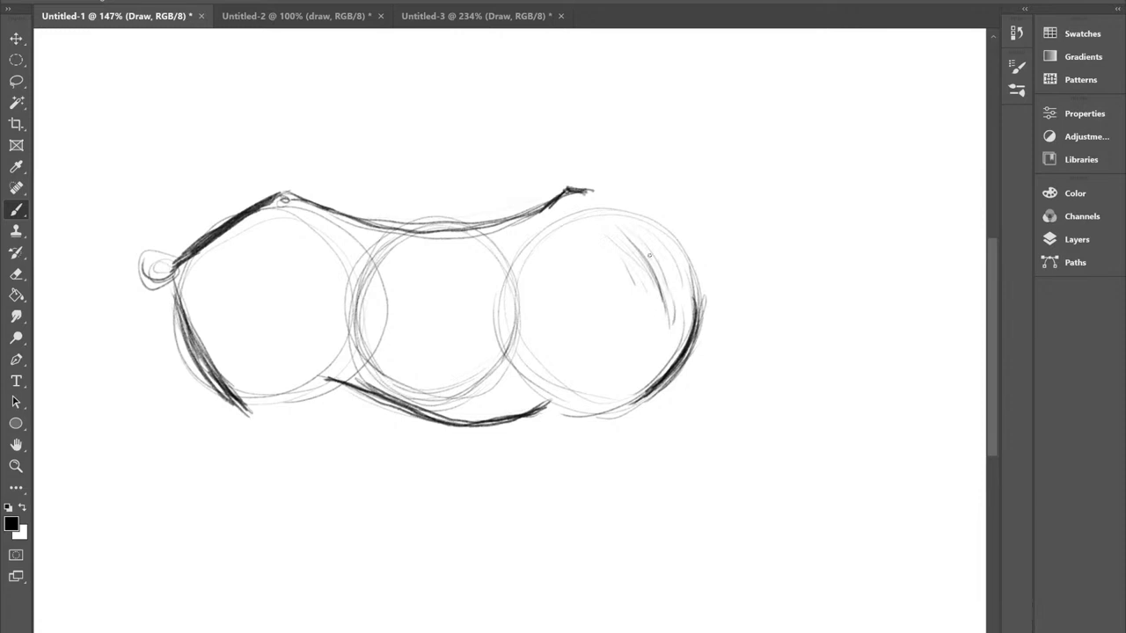
Step: Handwrite the label "Front" beyond the chest end of the sketch and "Back" beyond the tail end
scroll(649, 255, down, 2)
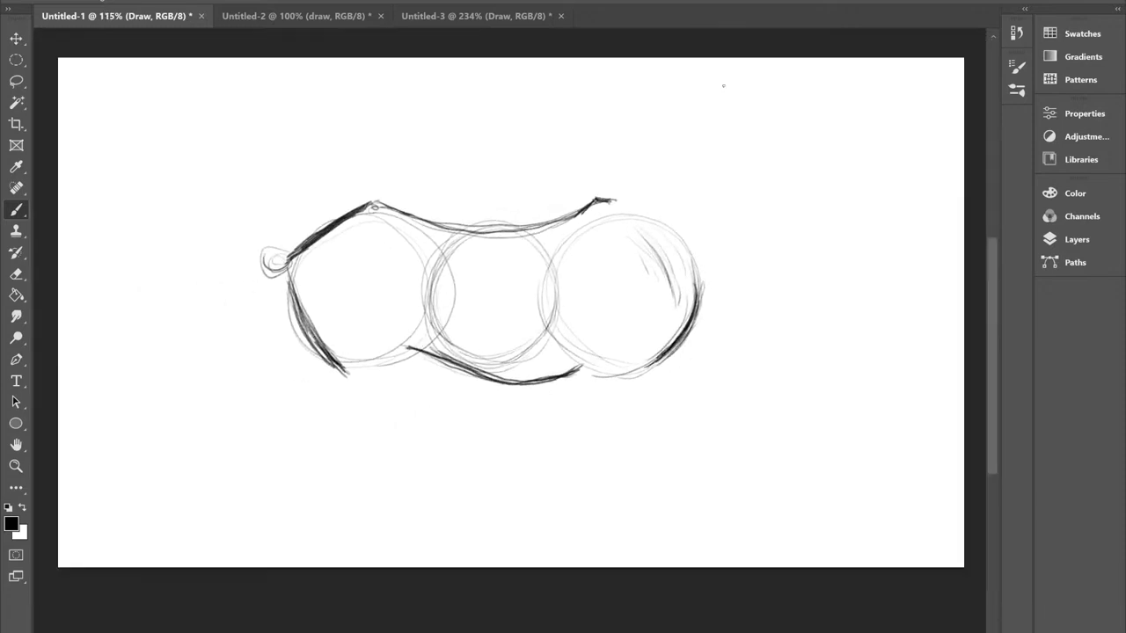
mouse_move(851, 322)
mouse_down()
mouse_move(850, 350)
mouse_move(874, 317)
mouse_move(889, 353)
mouse_move(911, 352)
mouse_up()
mouse_move(916, 329)
mouse_down()
mouse_move(916, 356)
mouse_move(929, 336)
mouse_up()
drag(851, 333, 867, 330)
mouse_move(68, 334)
mouse_down()
mouse_move(69, 357)
mouse_move(128, 358)
mouse_up()
mouse_move(136, 335)
mouse_down()
mouse_move(129, 349)
mouse_move(154, 353)
mouse_up()
scroll(149, 315, down, 3)
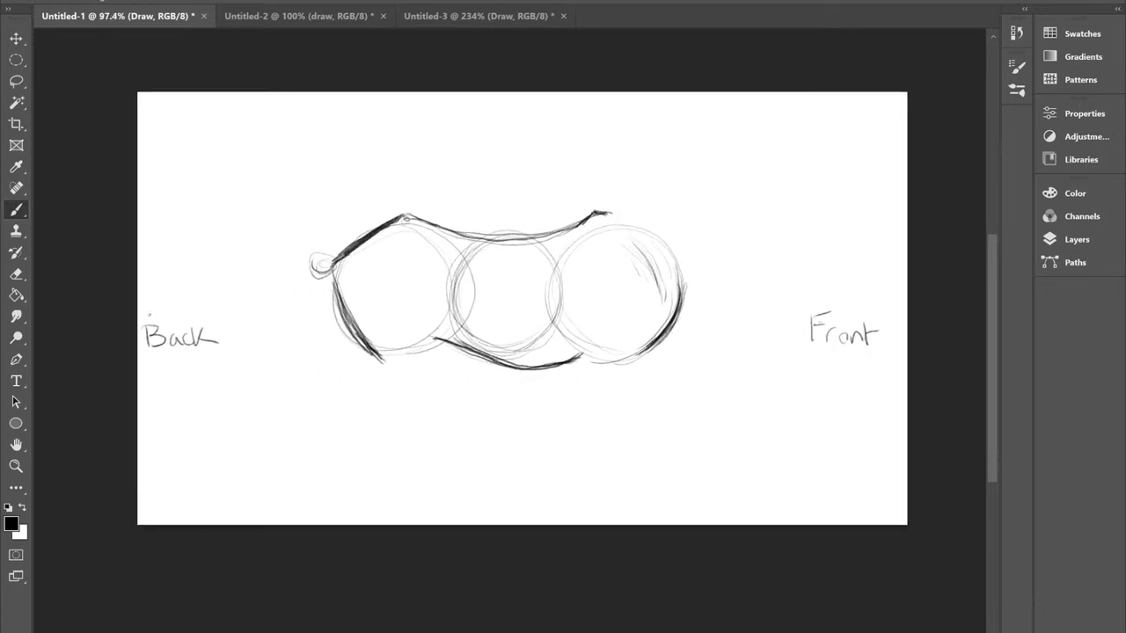
scroll(510, 332, up, 1)
scroll(566, 365, up, 2)
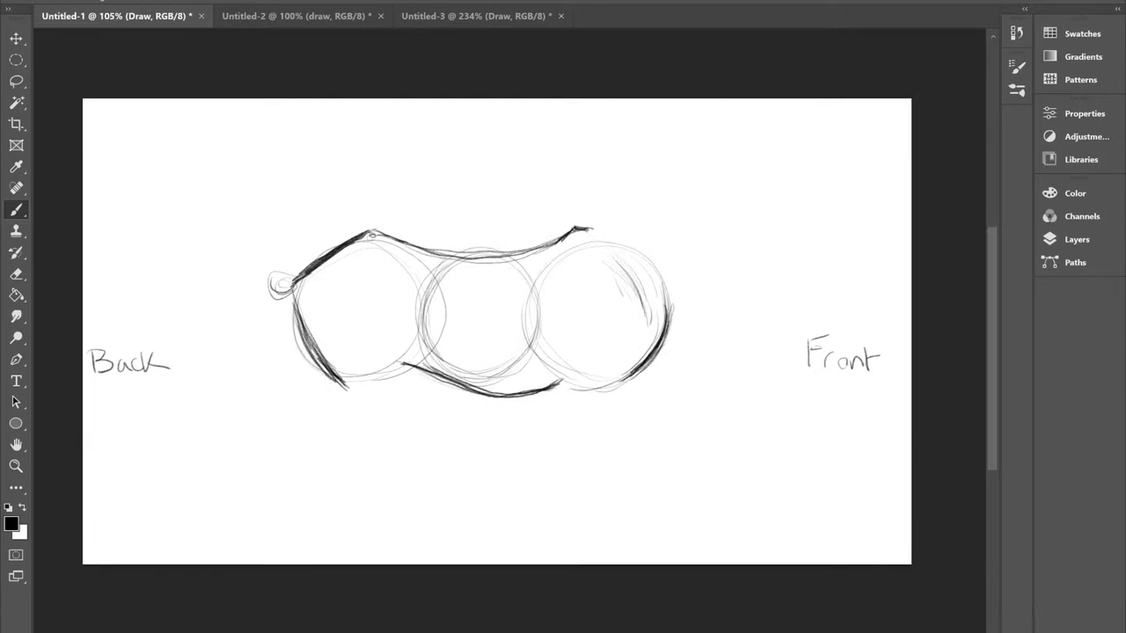
scroll(528, 326, down, 2)
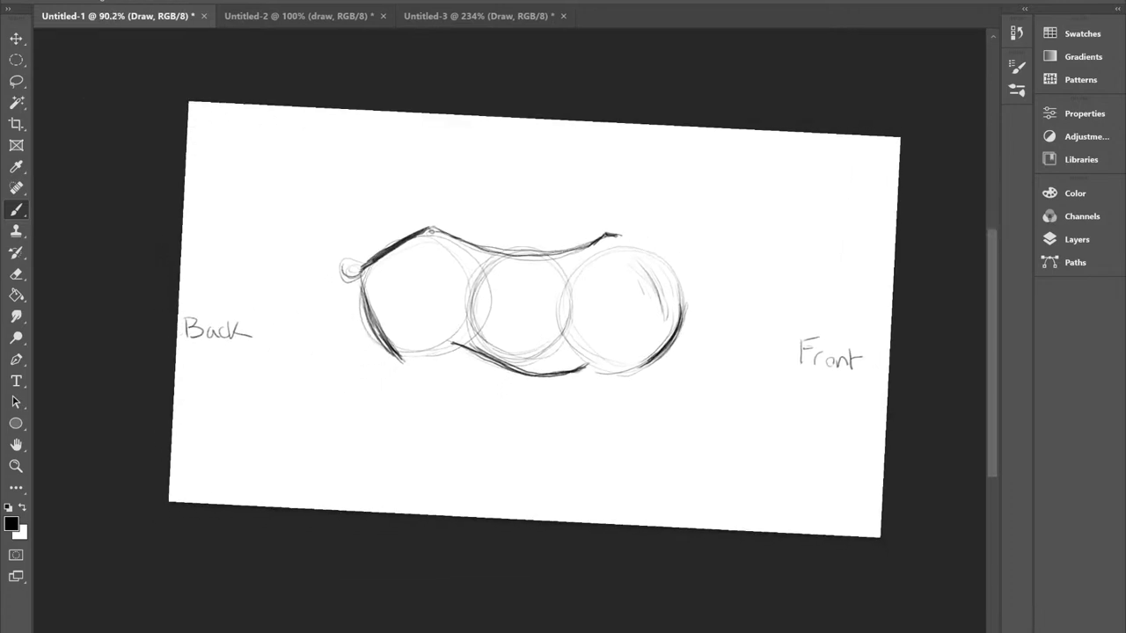
scroll(615, 334, up, 1)
scroll(615, 334, down, 1)
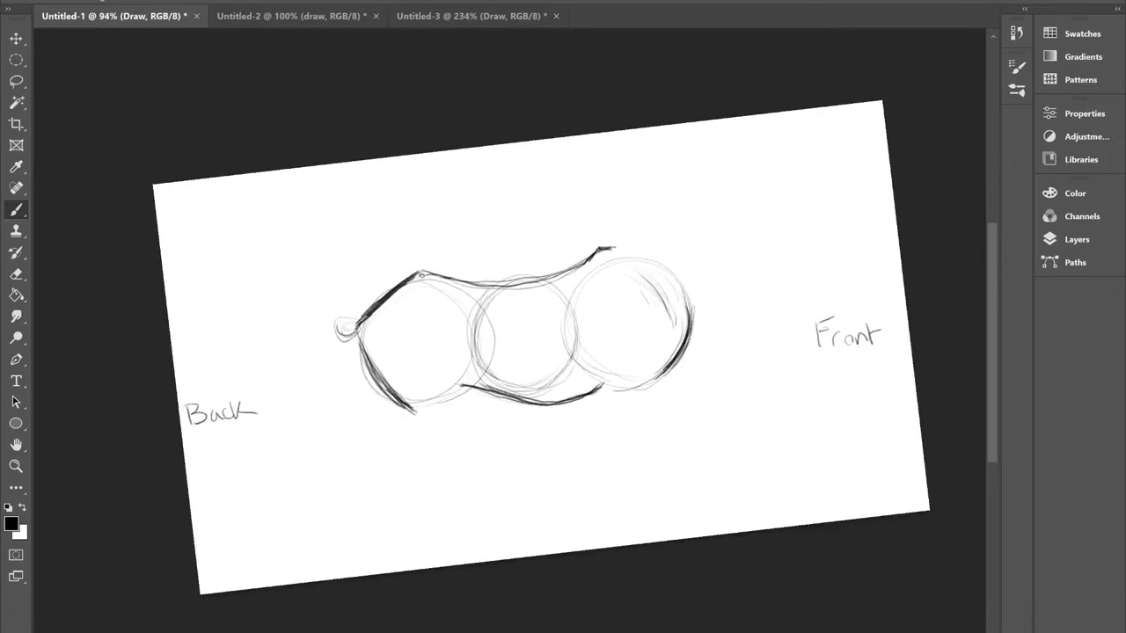
scroll(651, 246, up, 1)
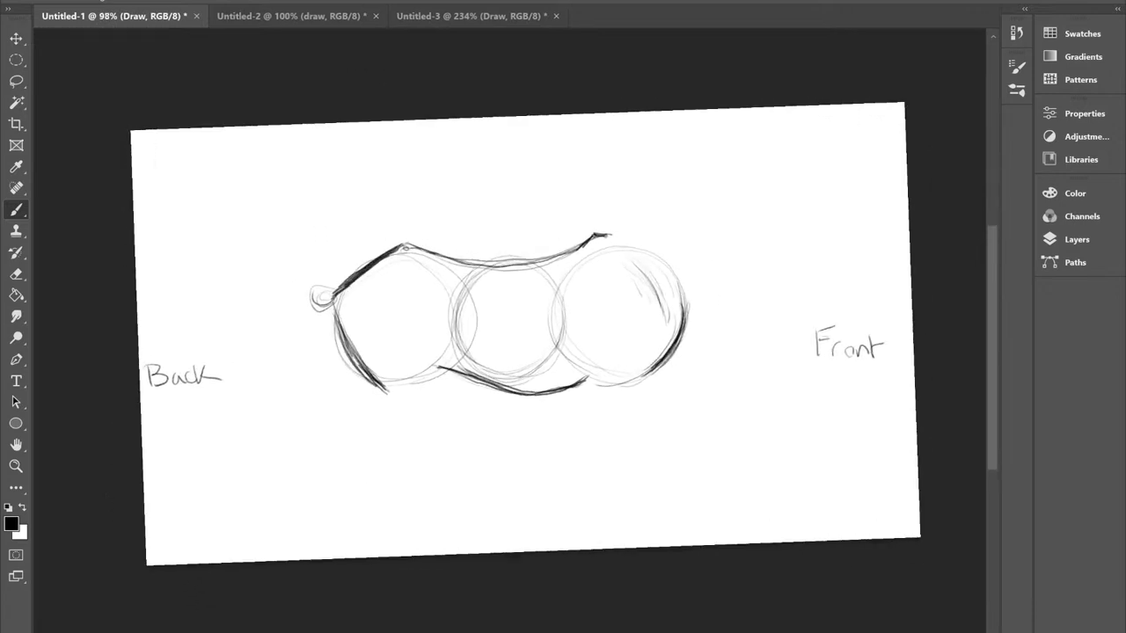
scroll(519, 325, down, 1)
scroll(519, 326, up, 1)
scroll(651, 303, down, 1)
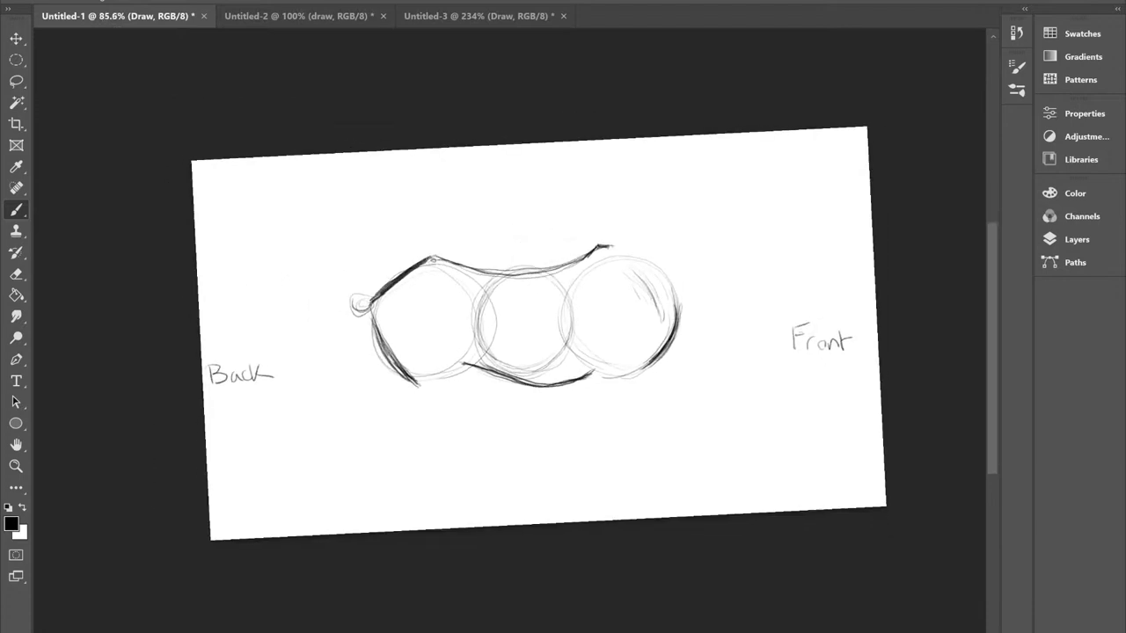
scroll(673, 242, down, 1)
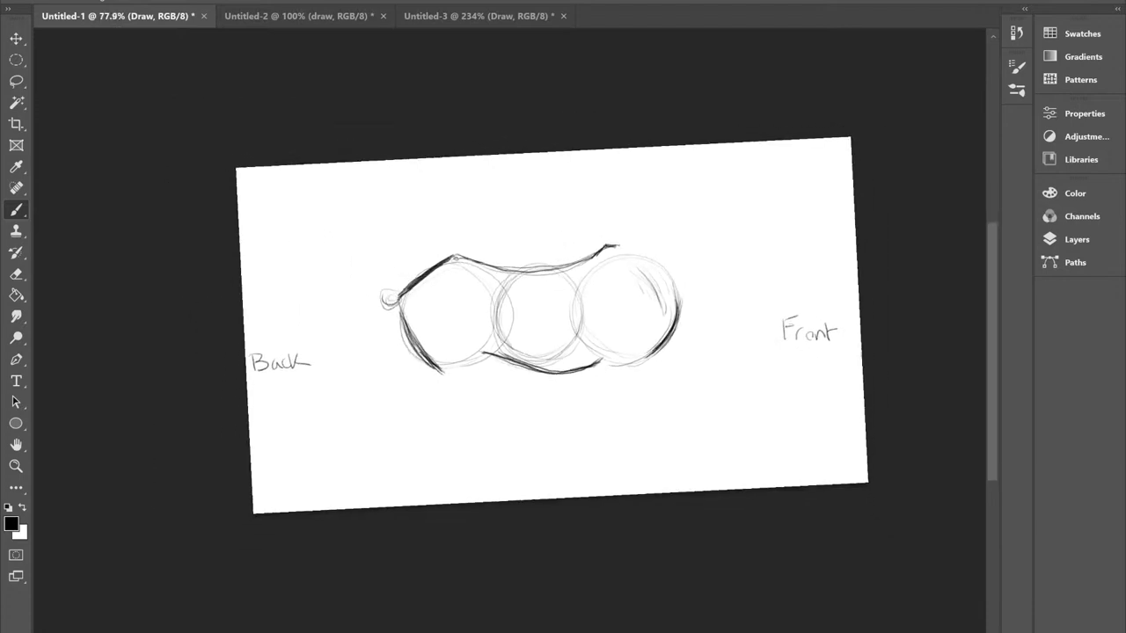
Step: On the brown horse reference photo, trace the underside of the neck from the front of the chest up to the throat
click(479, 16)
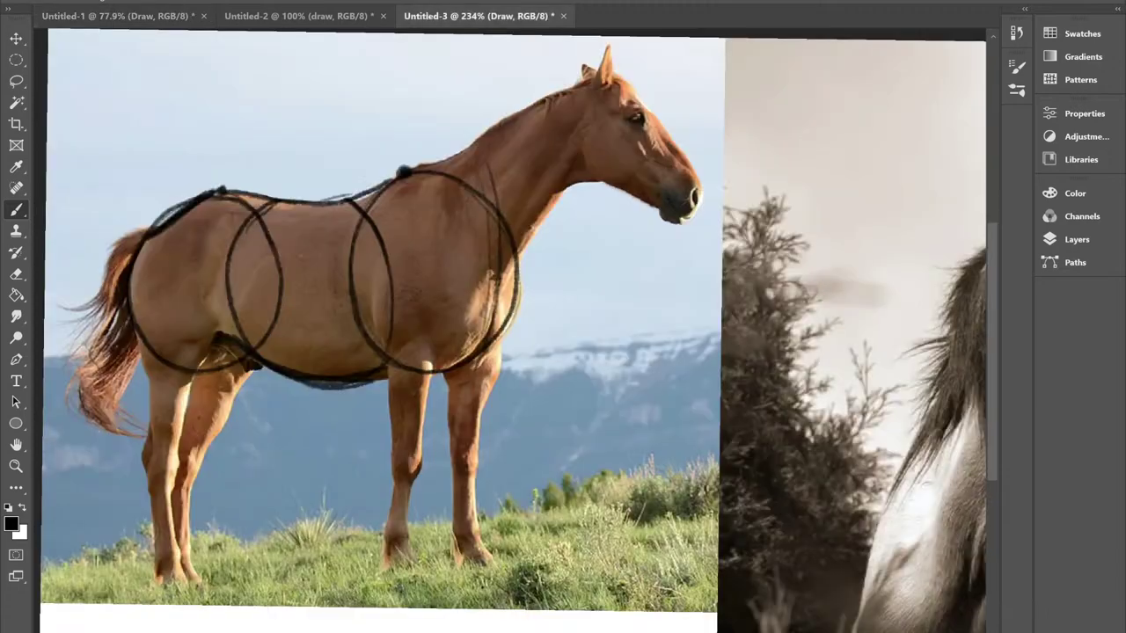
scroll(511, 331, up, 1)
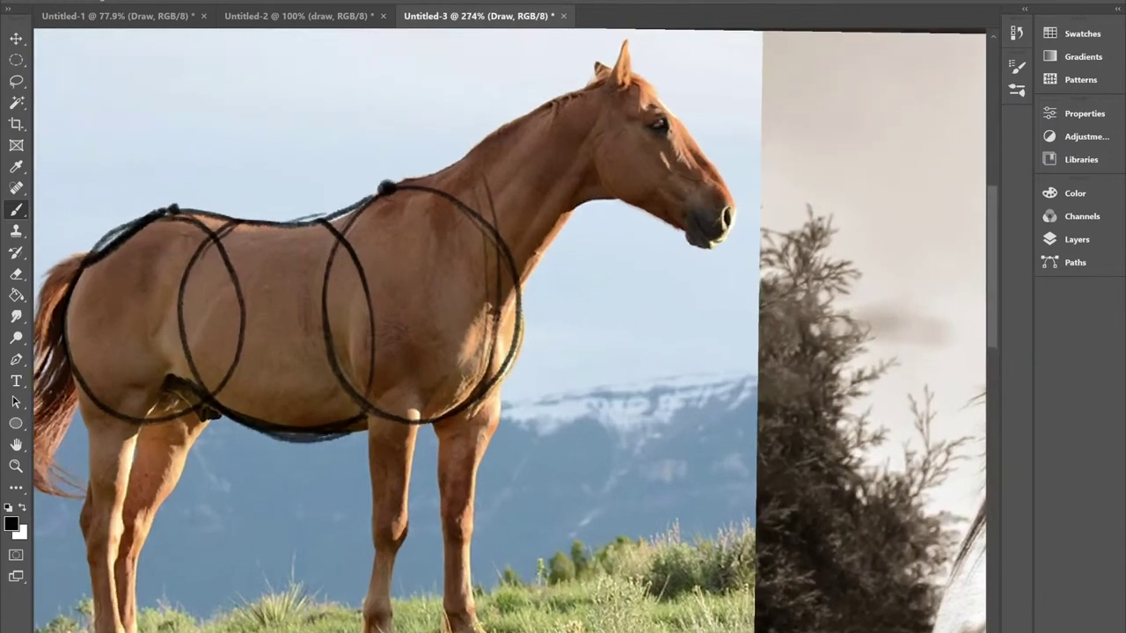
scroll(542, 96, up, 2)
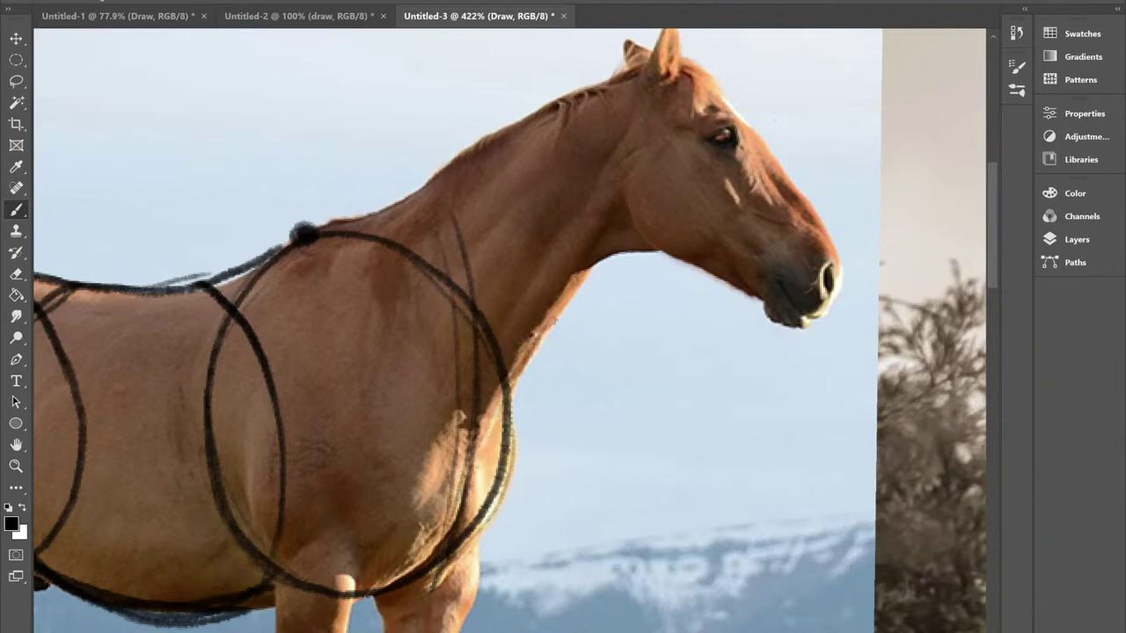
drag(564, 287, 481, 438)
drag(565, 289, 516, 365)
mouse_move(591, 267)
mouse_down()
mouse_move(558, 302)
mouse_move(574, 283)
mouse_up()
drag(645, 252, 581, 278)
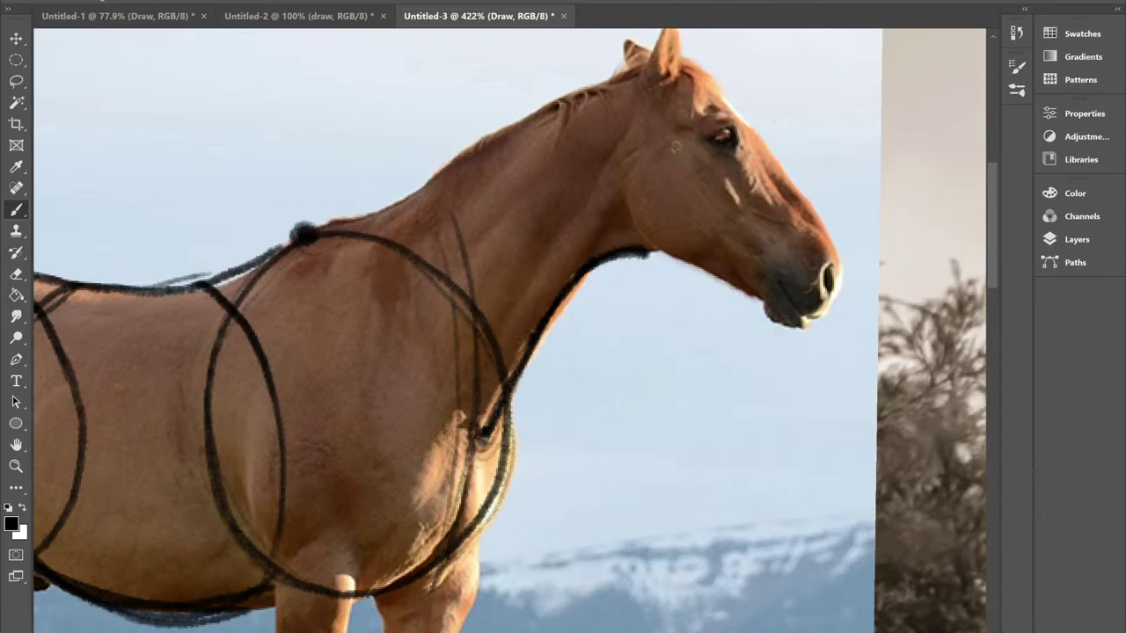
Step: Trace the brown horse's neck crest from the withers to the ears and add faint vertical strokes across the upper neck
drag(347, 228, 576, 91)
drag(509, 126, 651, 64)
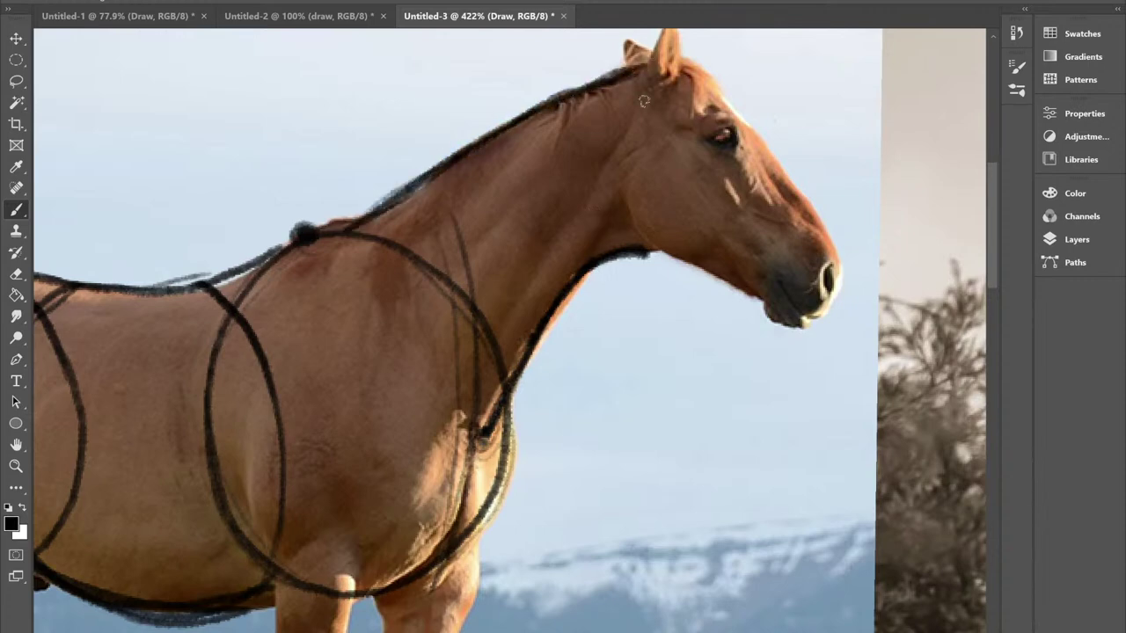
drag(500, 135, 359, 228)
drag(535, 119, 531, 308)
mouse_move(554, 113)
mouse_down()
mouse_move(539, 305)
mouse_move(559, 275)
mouse_up()
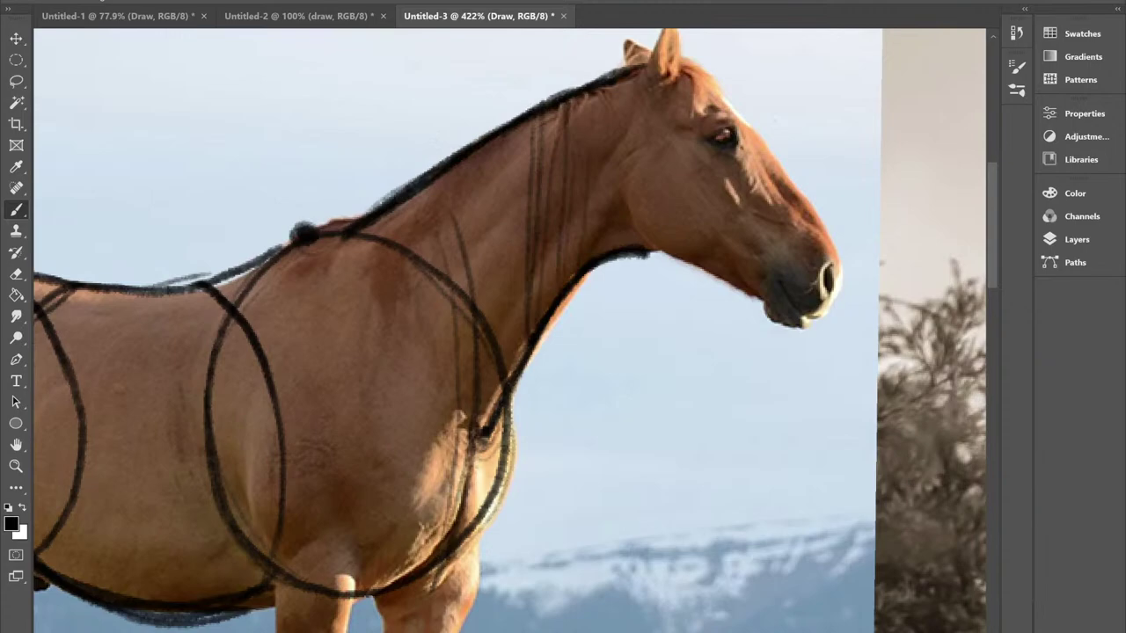
Step: On the white horse photo, outline the neck along its throat, crest, base and the edge behind the jaw
scroll(494, 171, down, 6)
scroll(495, 263, down, 2)
drag(527, 352, 439, 232)
scroll(440, 232, down, 1)
scroll(339, 274, down, 2)
drag(660, 351, 453, 310)
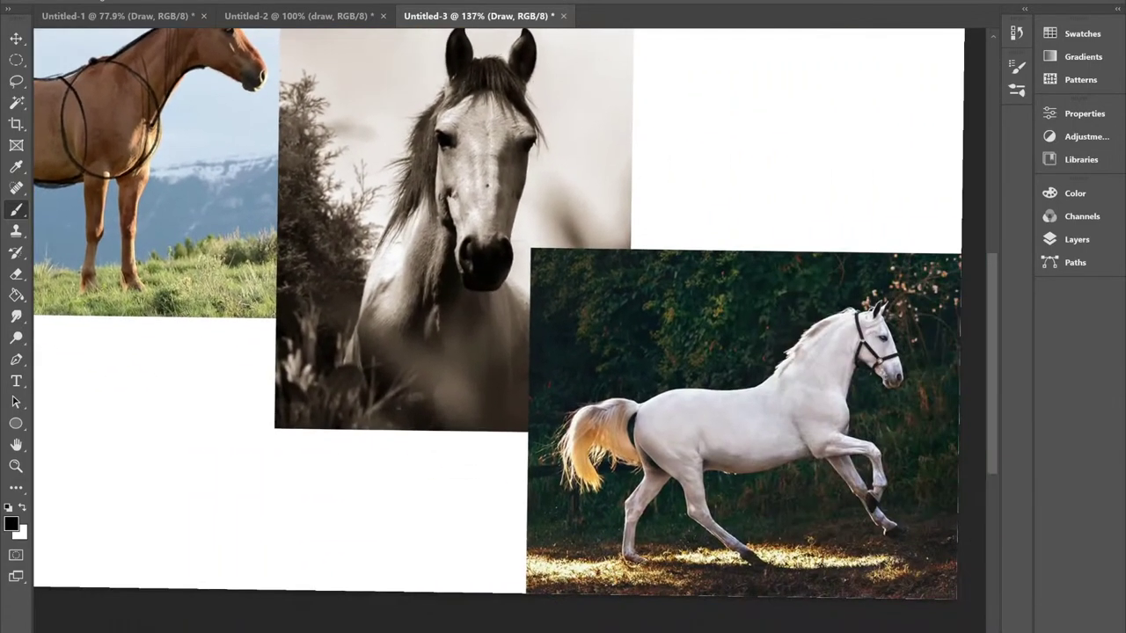
scroll(891, 337, up, 4)
drag(616, 352, 571, 337)
scroll(888, 330, up, 5)
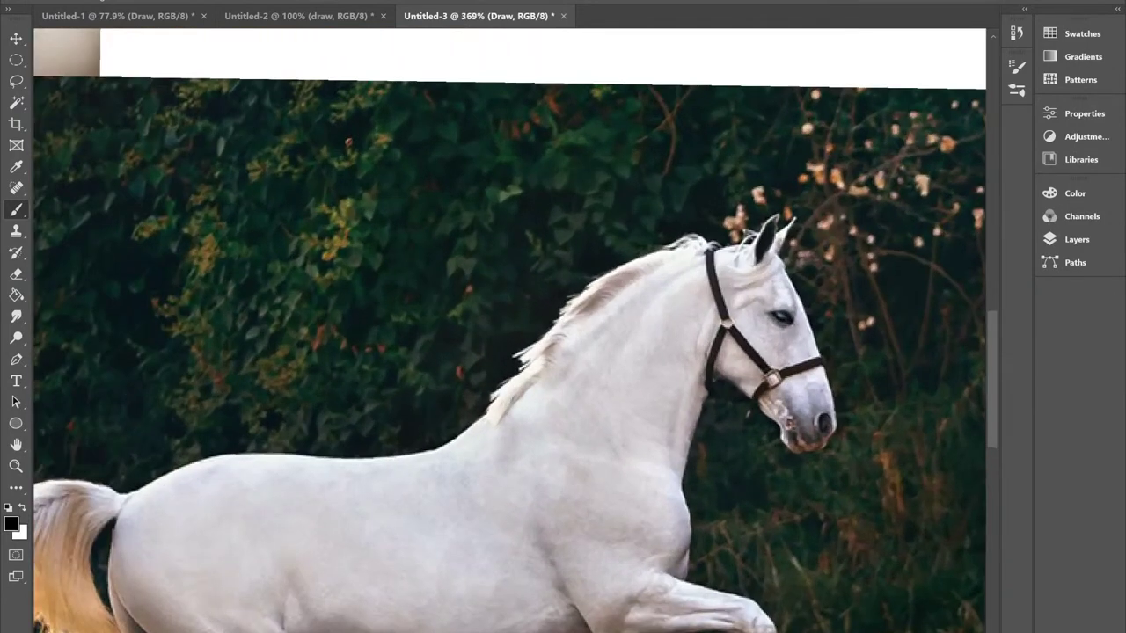
mouse_move(685, 482)
mouse_down()
mouse_move(710, 375)
mouse_move(690, 471)
mouse_up()
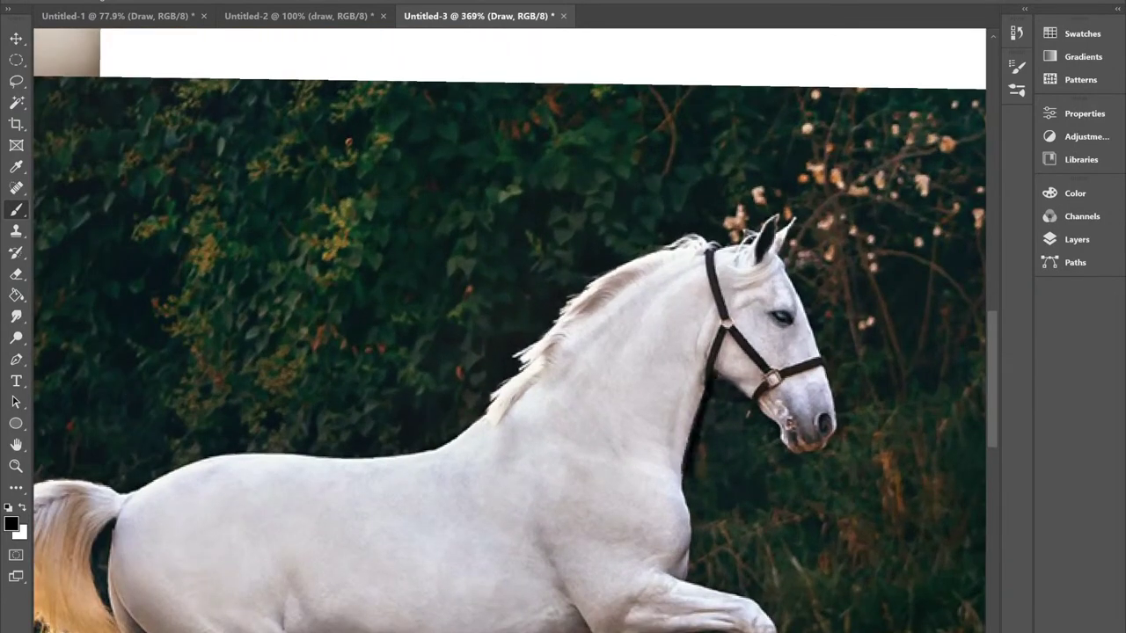
mouse_move(503, 406)
mouse_down()
mouse_move(708, 241)
mouse_move(716, 246)
mouse_move(614, 277)
mouse_move(506, 417)
mouse_move(690, 466)
mouse_move(679, 479)
mouse_move(505, 430)
mouse_up()
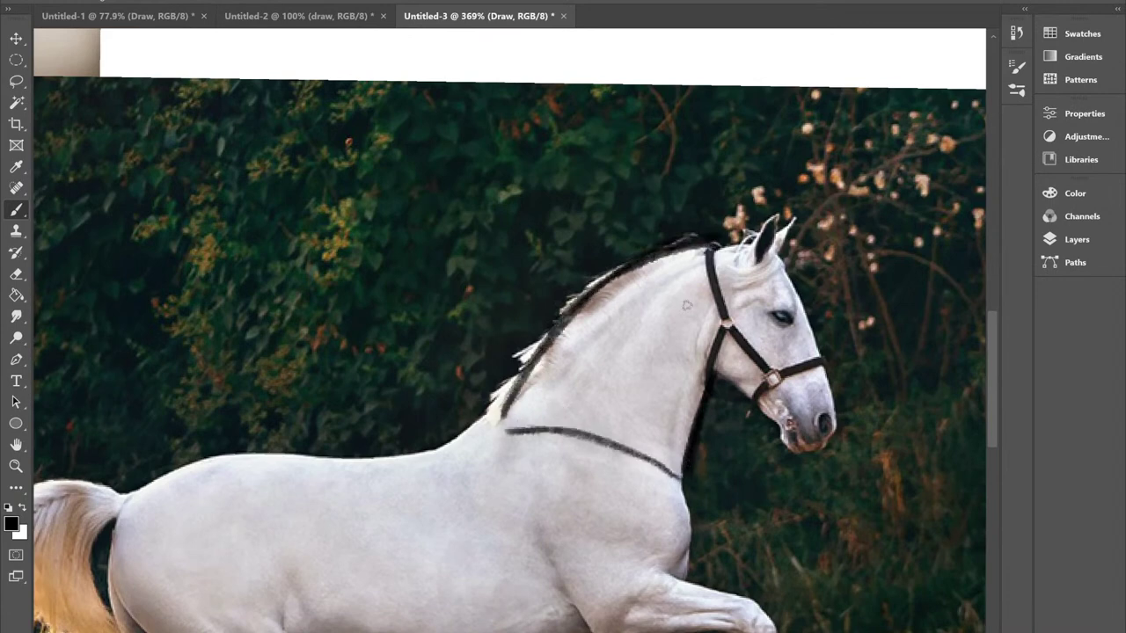
mouse_move(707, 283)
mouse_down()
mouse_move(716, 364)
mouse_move(691, 457)
mouse_up()
key(ctrl+minus)
scroll(670, 151, down, 3)
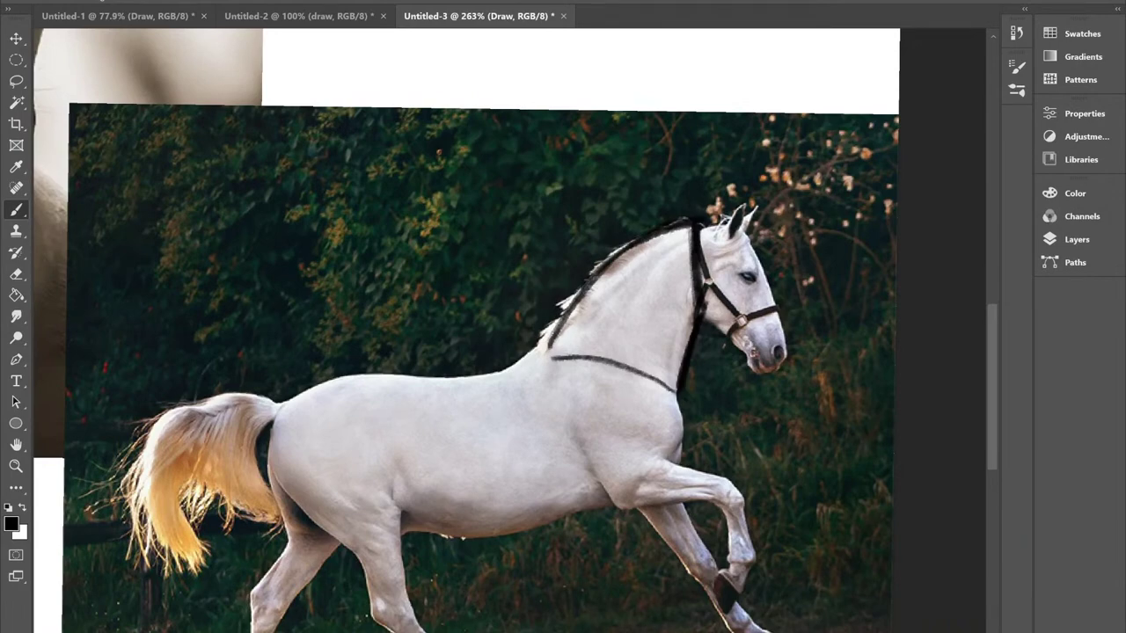
scroll(624, 184, down, 2)
drag(308, 352, 801, 219)
scroll(381, 261, up, 3)
drag(380, 282, 783, 339)
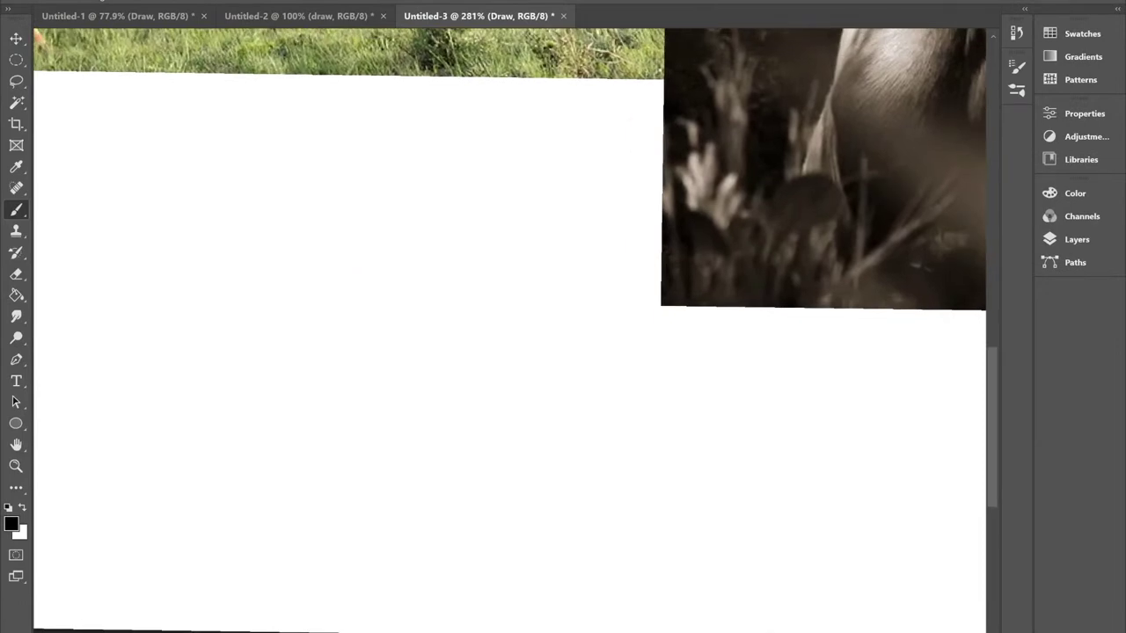
scroll(553, 211, down, 3)
Step: In the blank Untitled-2 document, sketch both sides of a front-view horse neck, flaring outward at the base
click(299, 16)
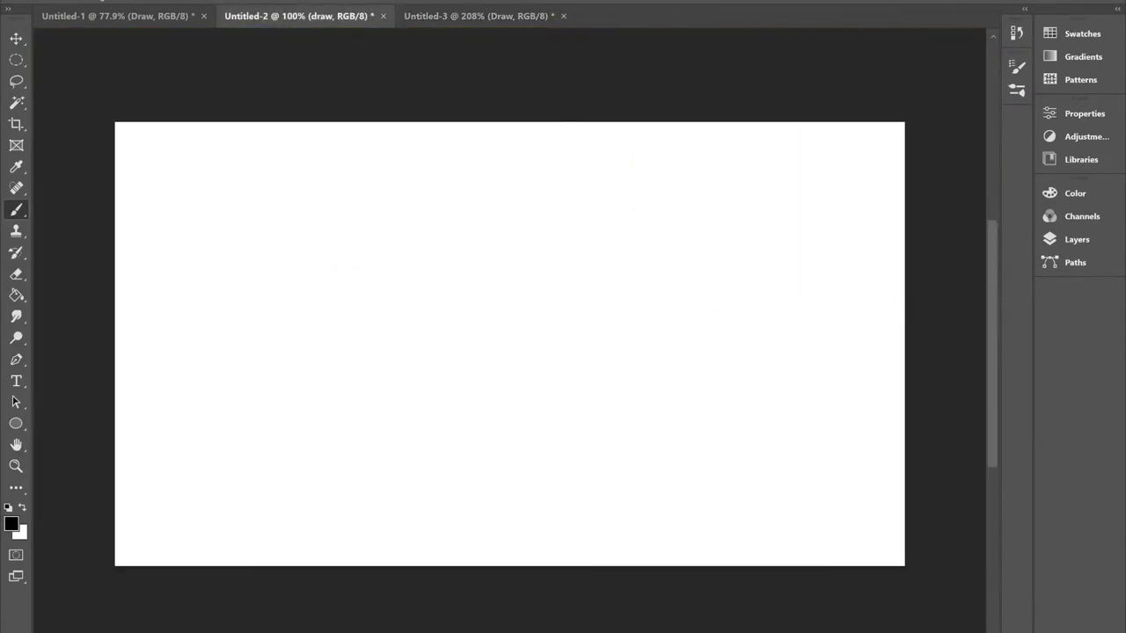
scroll(177, 244, up, 2)
scroll(544, 361, up, 1)
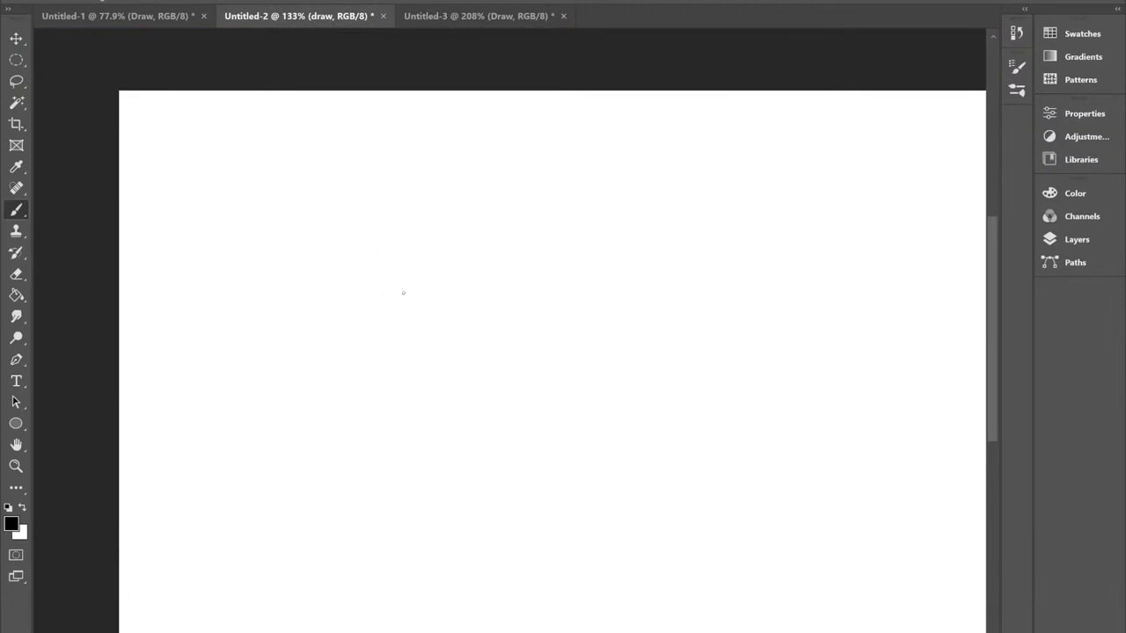
drag(395, 296, 359, 474)
drag(377, 377, 359, 463)
mouse_move(415, 305)
mouse_down()
mouse_move(431, 478)
mouse_move(445, 467)
mouse_up()
drag(343, 468, 310, 498)
drag(460, 477, 475, 503)
Step: Sketch the cheek curves, two pointed ears and the top of the head above the front-view neck
drag(368, 366, 356, 290)
mouse_move(466, 294)
mouse_down()
mouse_move(452, 345)
mouse_move(460, 313)
mouse_move(437, 346)
mouse_up()
mouse_move(360, 286)
mouse_down()
mouse_move(354, 343)
mouse_move(373, 234)
mouse_up()
drag(383, 267, 371, 226)
mouse_move(426, 266)
mouse_down()
mouse_move(433, 227)
mouse_move(437, 269)
mouse_up()
Step: Add loose mane locks hanging down the front-view neck and darken its contour strokes
mouse_move(393, 252)
mouse_down()
mouse_move(414, 243)
mouse_move(439, 352)
mouse_up()
drag(413, 294, 412, 407)
mouse_move(426, 347)
mouse_down()
mouse_move(435, 375)
mouse_move(454, 359)
mouse_move(450, 419)
mouse_move(469, 482)
mouse_up()
mouse_move(377, 396)
mouse_down()
mouse_move(348, 473)
mouse_move(379, 329)
mouse_up()
scroll(398, 264, down, 4)
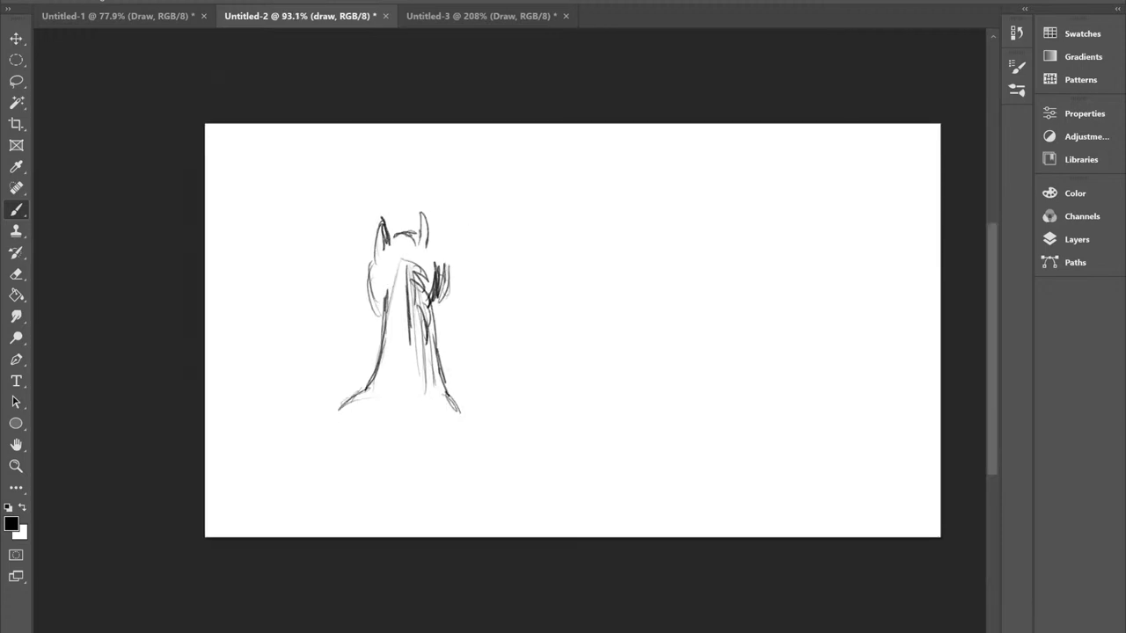
Step: Beside the front view, sketch a side-view neck with a long arched crest line and a shorter curved throat line
scroll(677, 186, up, 2)
drag(531, 280, 581, 235)
drag(512, 304, 647, 201)
mouse_move(637, 298)
mouse_down()
mouse_move(604, 359)
mouse_move(659, 265)
mouse_move(599, 358)
mouse_up()
mouse_move(526, 274)
mouse_down()
mouse_move(612, 214)
mouse_move(640, 209)
mouse_up()
mouse_move(552, 261)
mouse_down()
mouse_move(647, 202)
mouse_move(514, 298)
mouse_up()
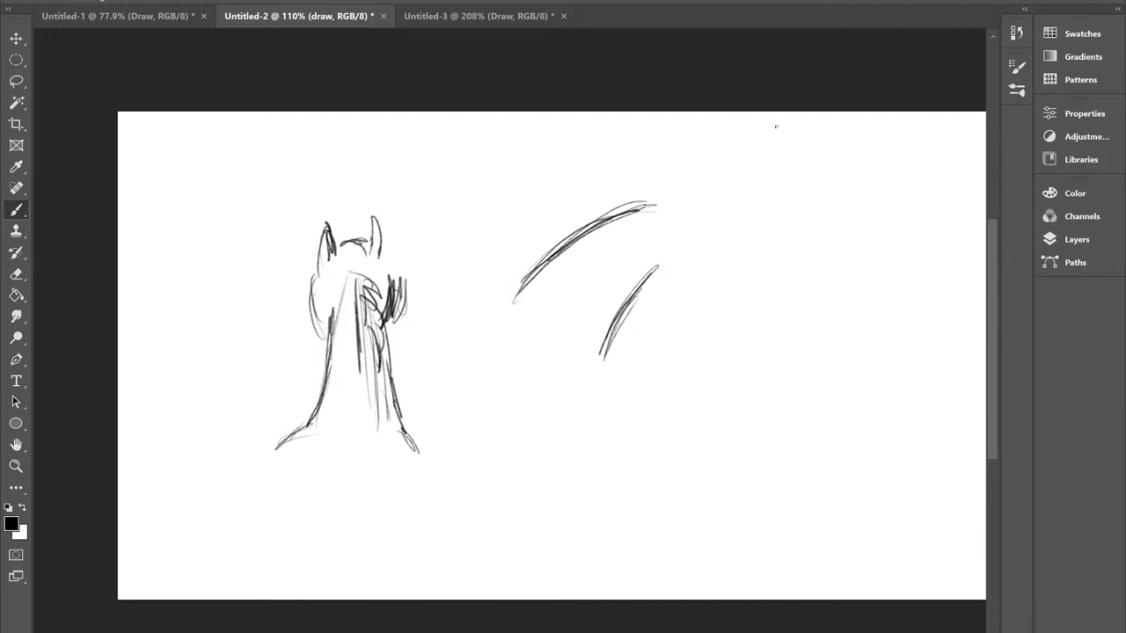
Step: Add a diagonal shoulder stroke, a short chest line and a jaw stroke to the side-view neck, and reinforce its crest and throat lines
mouse_move(542, 339)
mouse_down()
mouse_move(581, 373)
mouse_move(612, 378)
mouse_up()
drag(611, 336, 660, 261)
drag(512, 294, 647, 199)
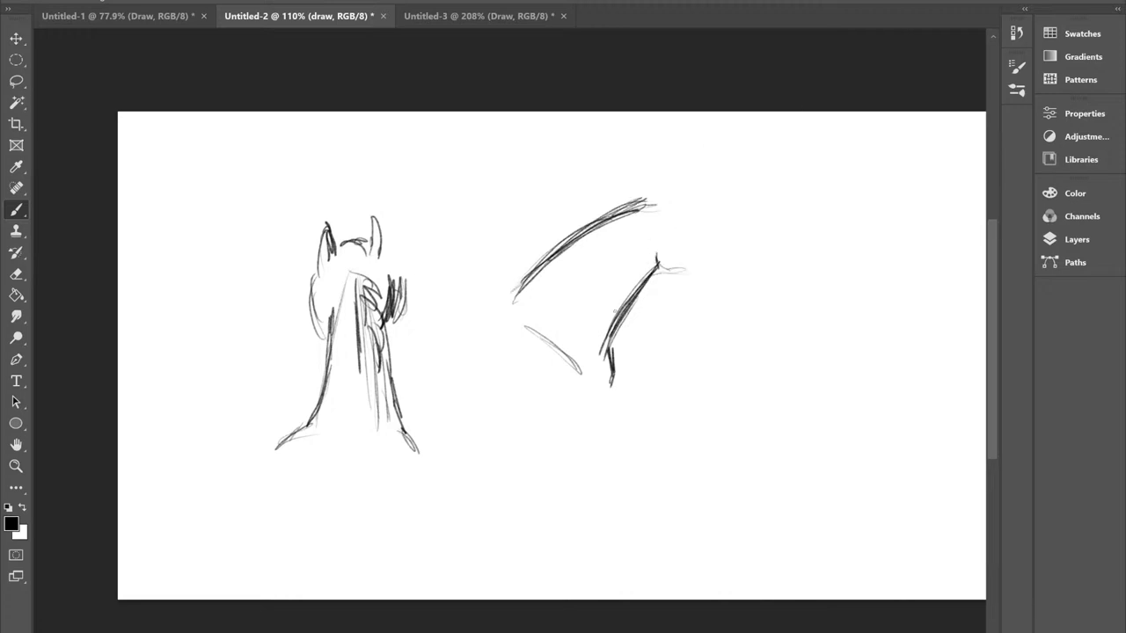
scroll(535, 367, up, 4)
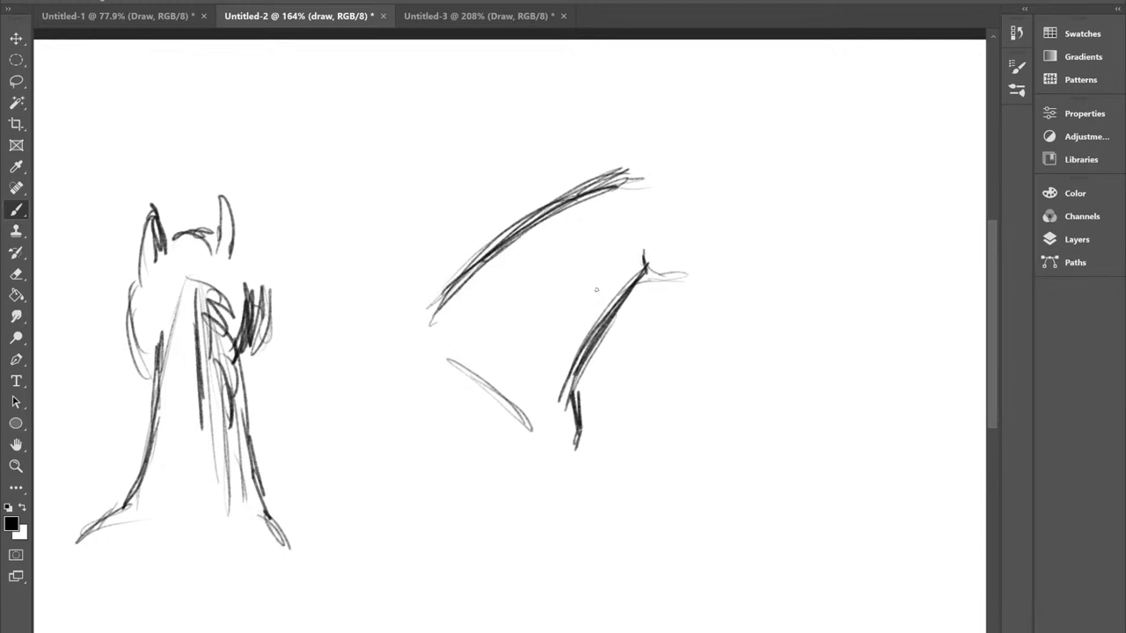
scroll(595, 289, down, 2)
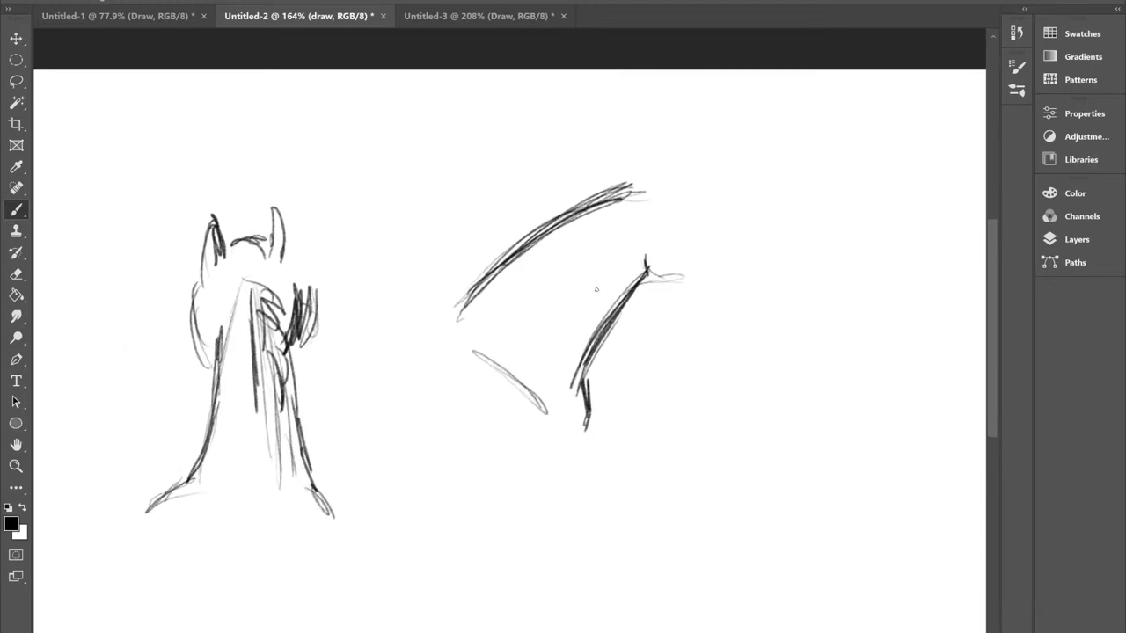
scroll(647, 261, up, 2)
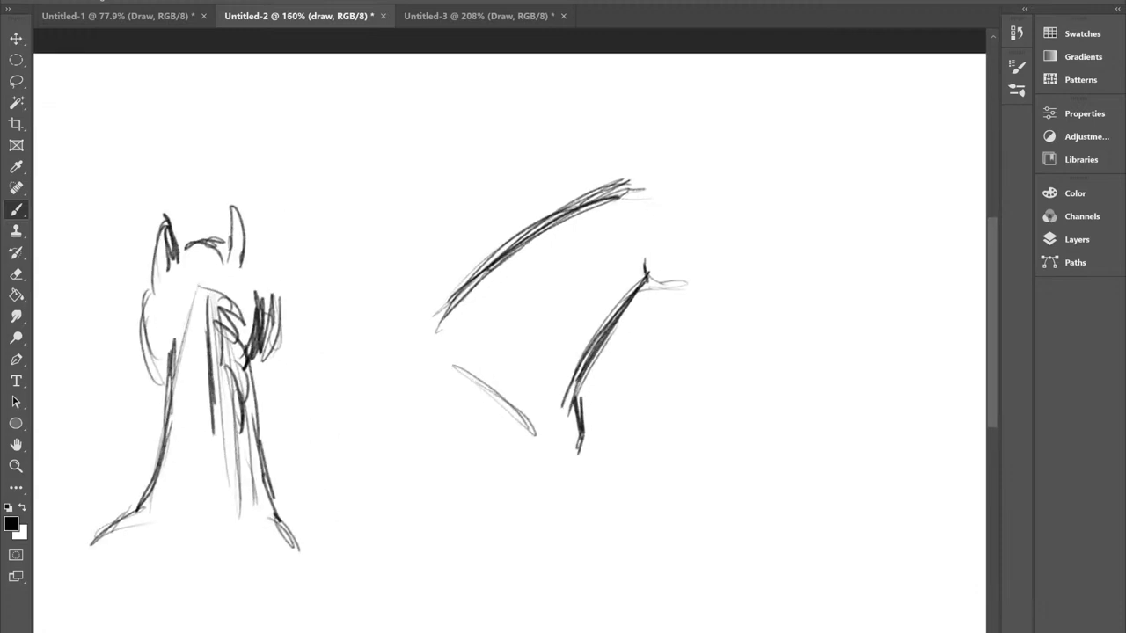
scroll(714, 282, up, 1)
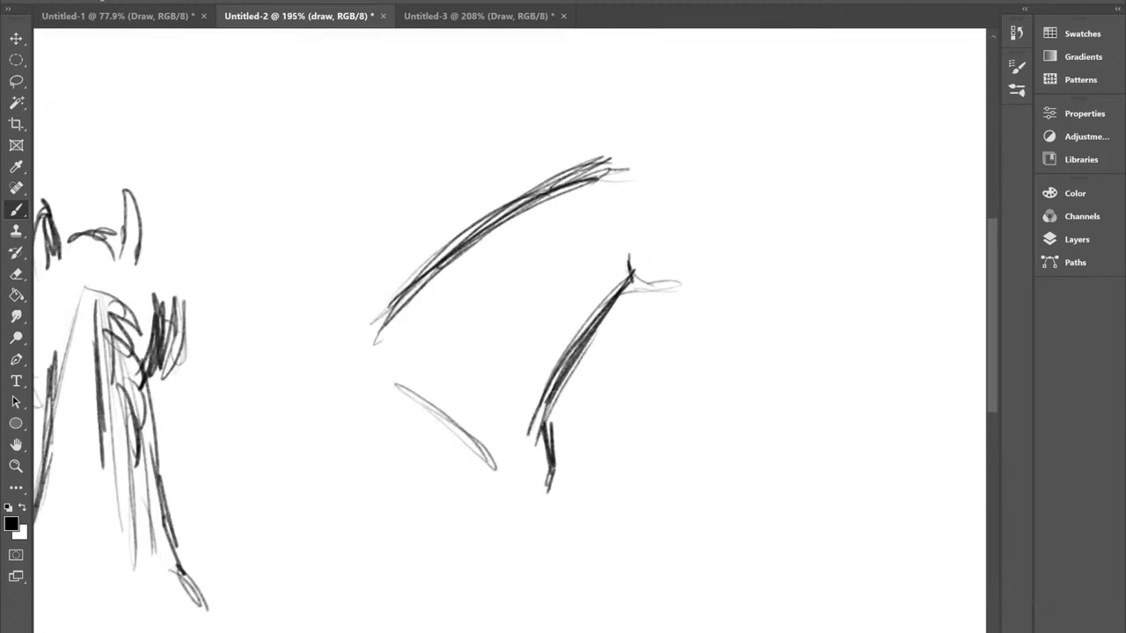
scroll(465, 172, down, 1)
scroll(563, 308, up, 1)
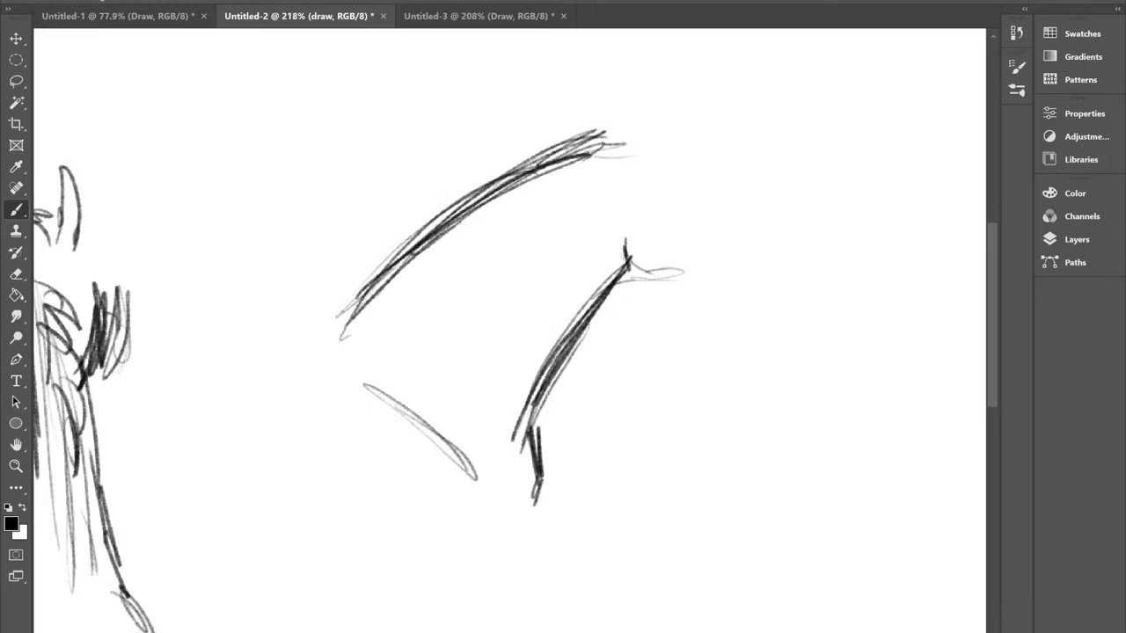
scroll(646, 171, down, 1)
scroll(580, 150, up, 1)
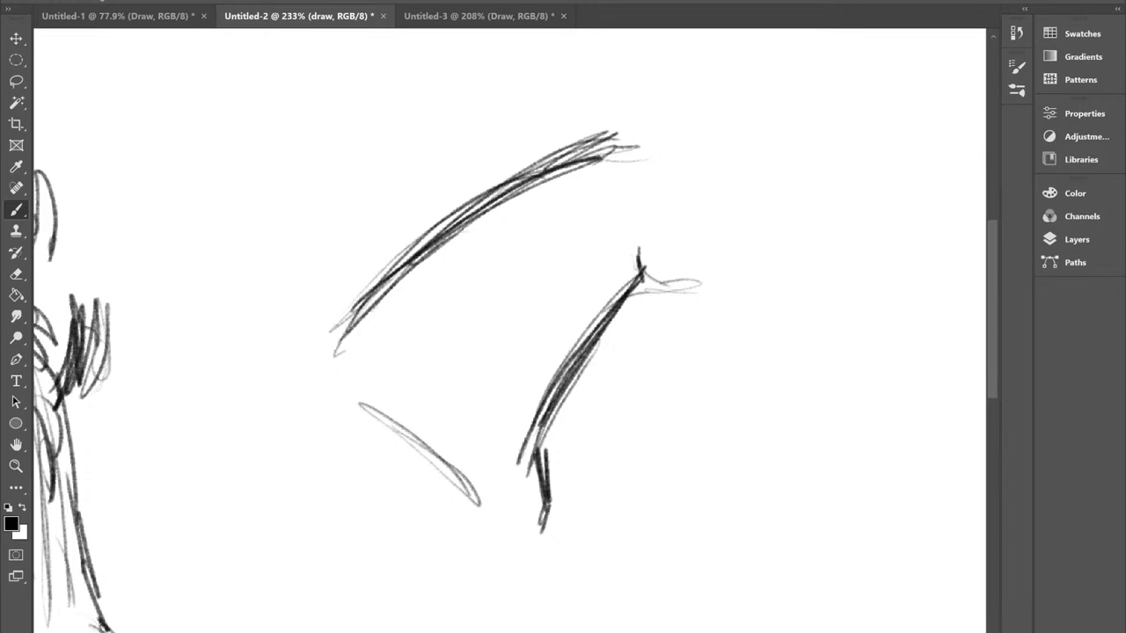
Step: Draw a slanted line inside the side-view neck, roughly parallel to the throat line, to form a narrow band
drag(619, 221, 568, 312)
mouse_move(628, 221)
mouse_down()
mouse_move(513, 386)
mouse_move(494, 451)
mouse_up()
mouse_move(512, 395)
mouse_down()
mouse_move(502, 446)
mouse_move(584, 289)
mouse_move(503, 427)
mouse_up()
drag(576, 302, 526, 371)
drag(562, 322, 489, 426)
drag(519, 396, 495, 442)
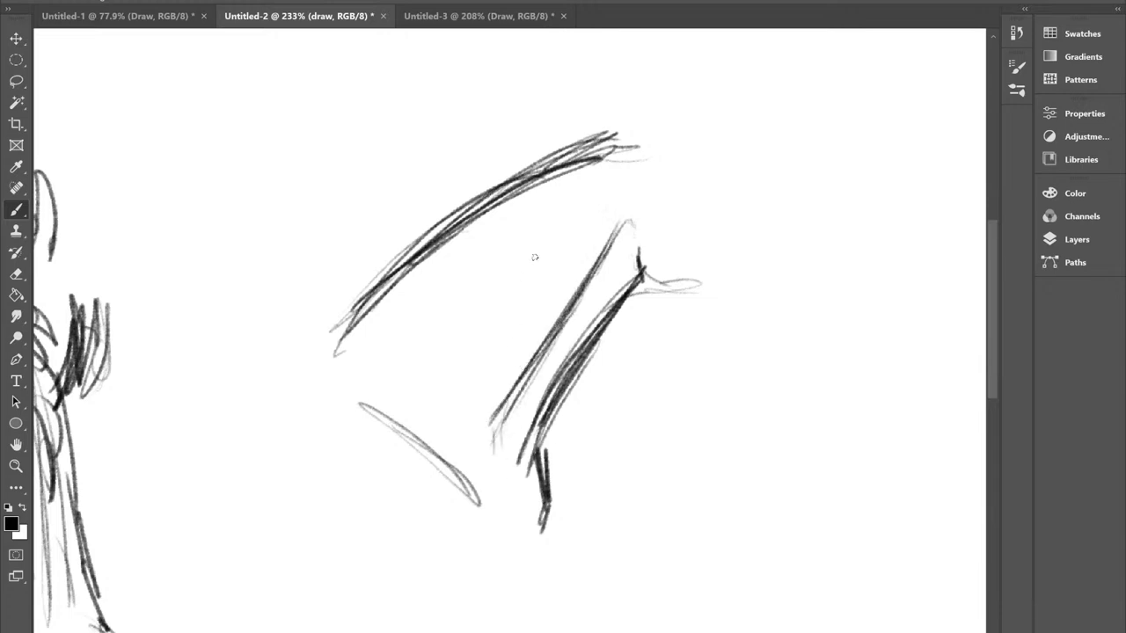
Step: Shade the upper part of the narrow band along the throat with loose hatching and darken its inner edge
mouse_move(619, 238)
mouse_down()
mouse_move(630, 266)
mouse_move(616, 292)
mouse_move(579, 302)
mouse_move(533, 378)
mouse_up()
drag(602, 273, 595, 304)
mouse_move(619, 243)
mouse_down()
mouse_move(602, 294)
mouse_move(578, 313)
mouse_up()
drag(584, 301, 501, 426)
Step: Darken the throat line, the short chest line and the arched crest of the side-view neck
mouse_move(614, 280)
mouse_down()
mouse_move(549, 398)
mouse_move(526, 490)
mouse_up()
mouse_move(547, 442)
mouse_down()
mouse_move(540, 475)
mouse_move(553, 514)
mouse_up()
mouse_move(341, 329)
mouse_down()
mouse_move(383, 270)
mouse_move(495, 185)
mouse_move(572, 141)
mouse_move(631, 131)
mouse_move(538, 165)
mouse_move(431, 234)
mouse_move(413, 268)
mouse_move(321, 339)
mouse_up()
drag(545, 167, 666, 124)
Step: Draw a simple cartoon head on the side-view neck with ears, eyes, a forehead, a rounded muzzle, nostrils and a smile
mouse_move(712, 153)
mouse_down()
mouse_move(706, 190)
mouse_move(735, 201)
mouse_up()
mouse_move(666, 130)
mouse_down()
mouse_move(756, 136)
mouse_move(787, 171)
mouse_move(778, 240)
mouse_move(887, 273)
mouse_move(781, 300)
mouse_up()
mouse_move(879, 290)
mouse_down()
mouse_move(842, 300)
mouse_move(860, 269)
mouse_up()
drag(878, 268, 880, 275)
drag(793, 296, 736, 299)
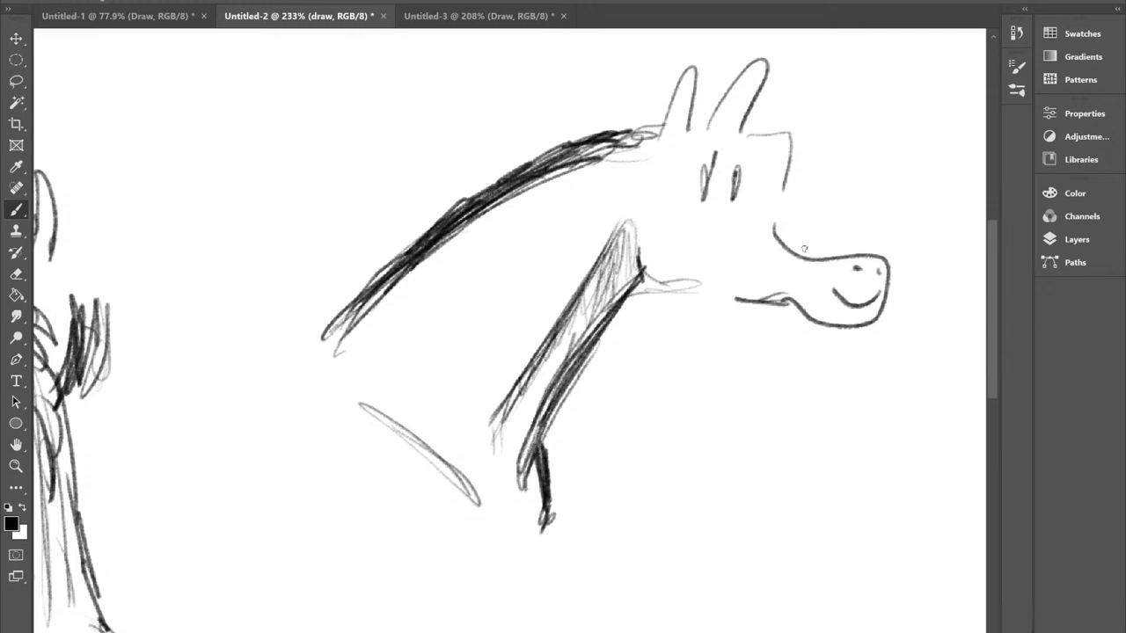
mouse_move(744, 135)
mouse_down()
mouse_move(793, 154)
mouse_move(780, 205)
mouse_up()
scroll(812, 125, down, 5)
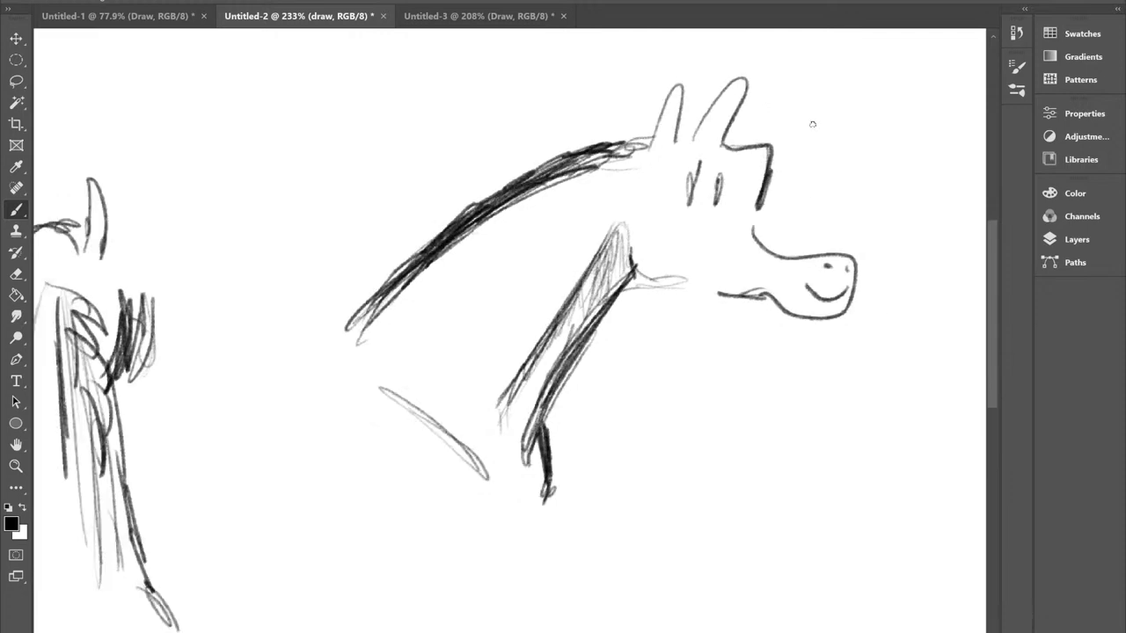
Step: Draw two vertical double-headed arrows across the side-view neck, a long one near its base and a short one behind the head
scroll(739, 213, up, 3)
mouse_move(580, 312)
mouse_down()
mouse_move(519, 398)
mouse_move(497, 453)
mouse_up()
mouse_move(445, 270)
mouse_down()
mouse_move(455, 249)
mouse_move(473, 264)
mouse_move(463, 454)
mouse_up()
mouse_move(463, 453)
mouse_down()
mouse_move(473, 437)
mouse_move(463, 454)
mouse_up()
drag(455, 252, 461, 430)
scroll(648, 205, down, 1)
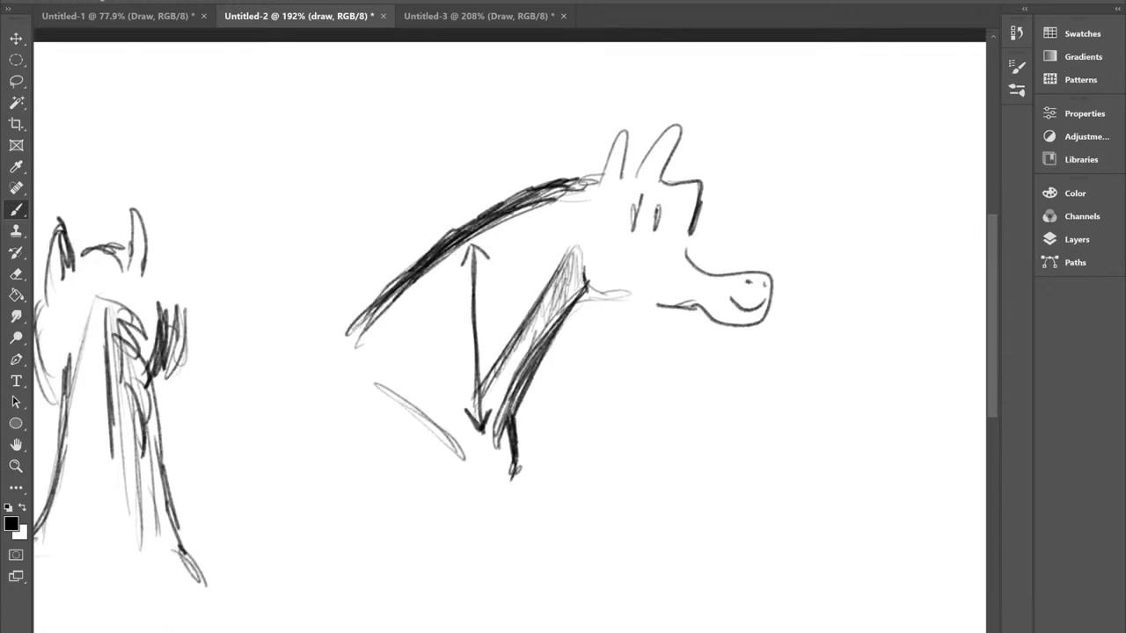
mouse_move(563, 220)
mouse_down()
mouse_move(571, 199)
mouse_move(583, 210)
mouse_move(576, 288)
mouse_up()
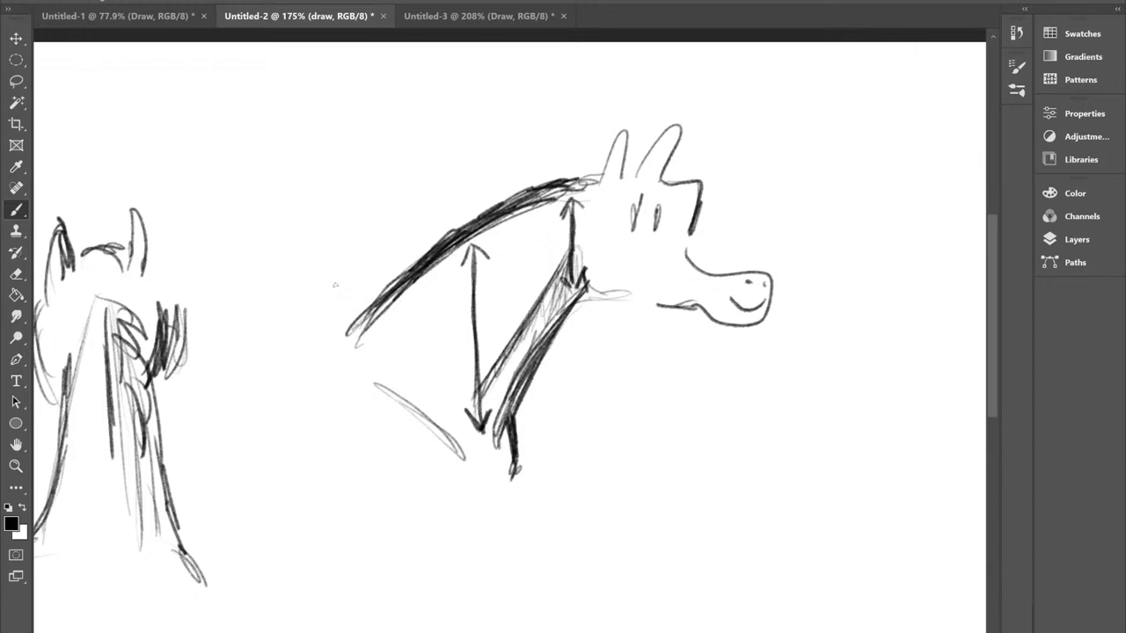
Step: Add curved direction arrows along the crest and throat, ring the neck base with an ellipse, and circle the cartoon head
mouse_move(355, 259)
mouse_down()
mouse_move(556, 161)
mouse_move(530, 178)
mouse_up()
mouse_move(547, 440)
mouse_down()
mouse_move(592, 332)
mouse_move(604, 354)
mouse_up()
mouse_move(378, 374)
mouse_down()
mouse_move(413, 470)
mouse_move(489, 462)
mouse_up()
mouse_move(635, 314)
mouse_down()
mouse_move(725, 310)
mouse_move(662, 316)
mouse_up()
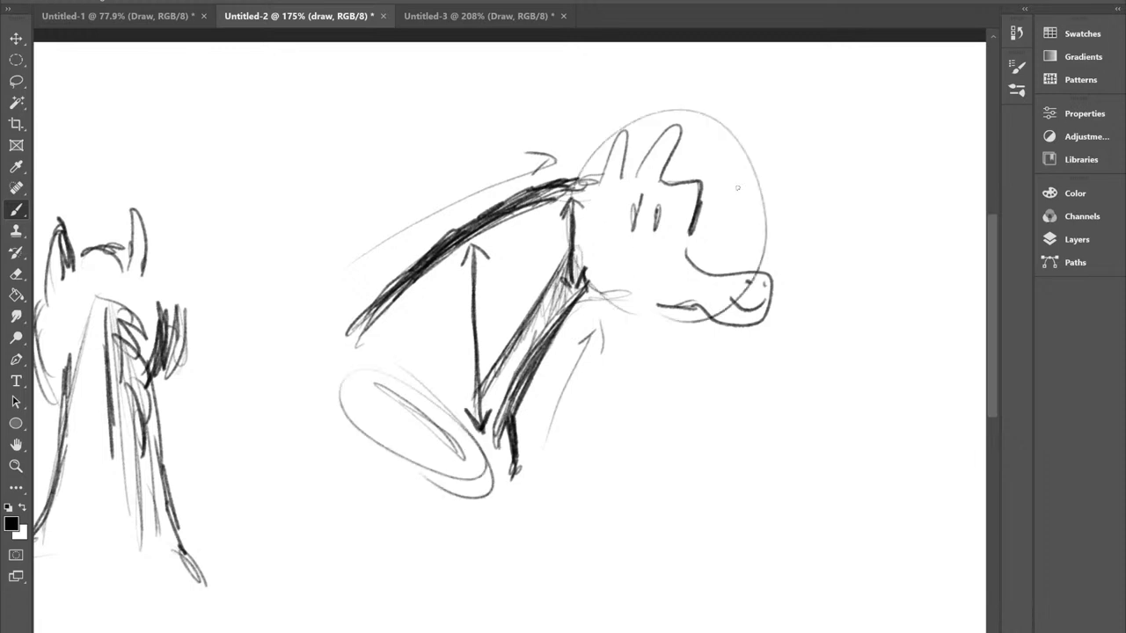
scroll(581, 147, down, 2)
scroll(582, 147, up, 1)
scroll(633, 211, up, 4)
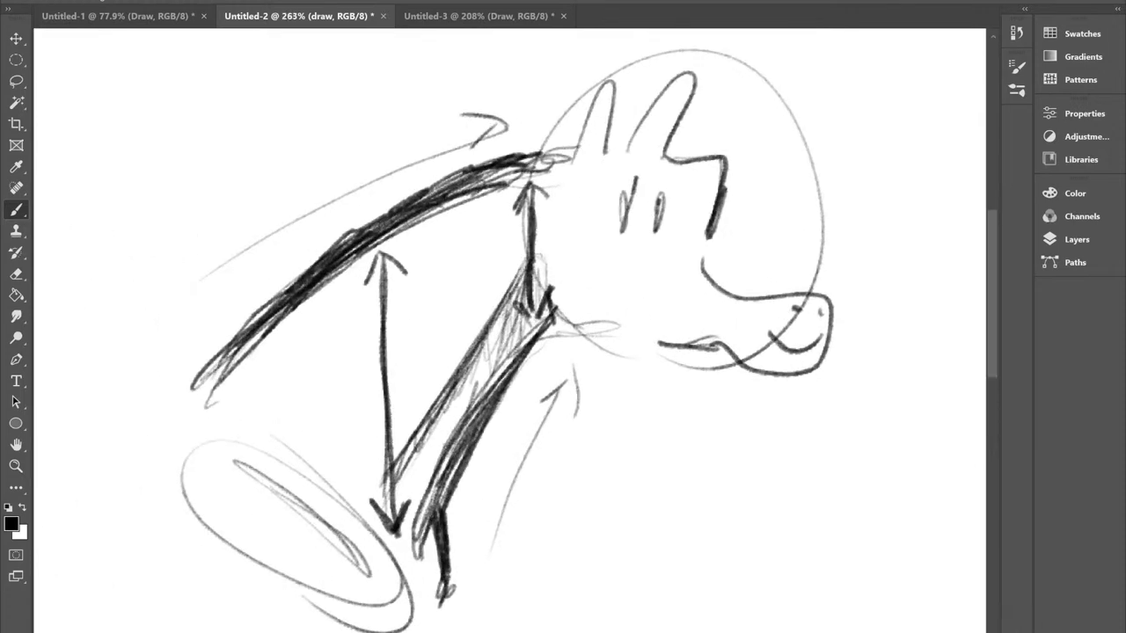
scroll(616, 220, down, 3)
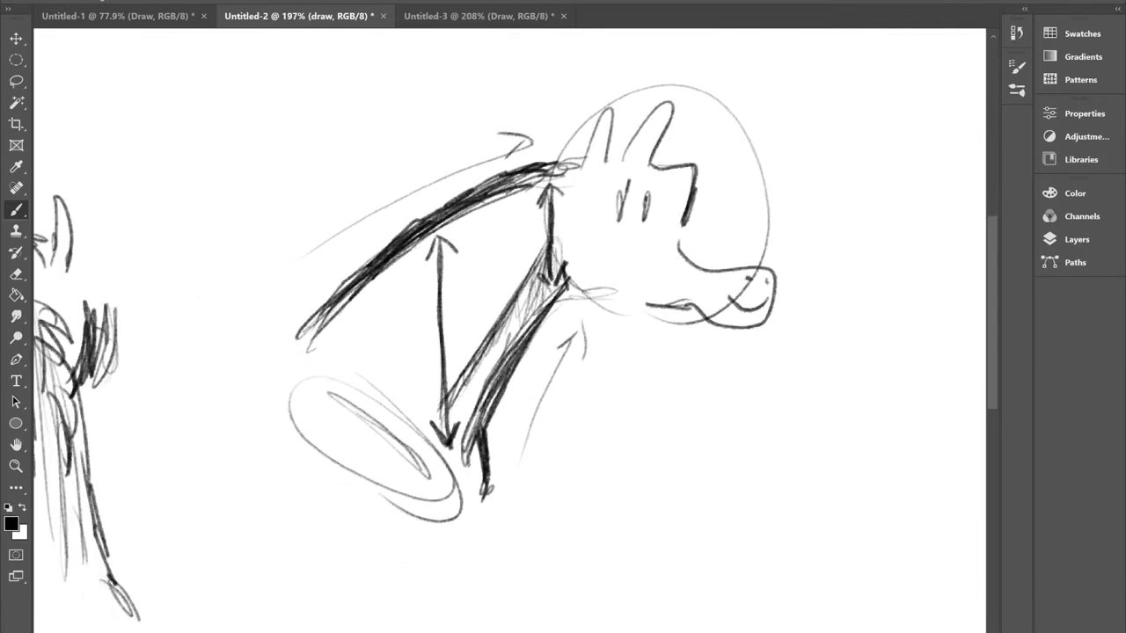
scroll(563, 281, down, 1)
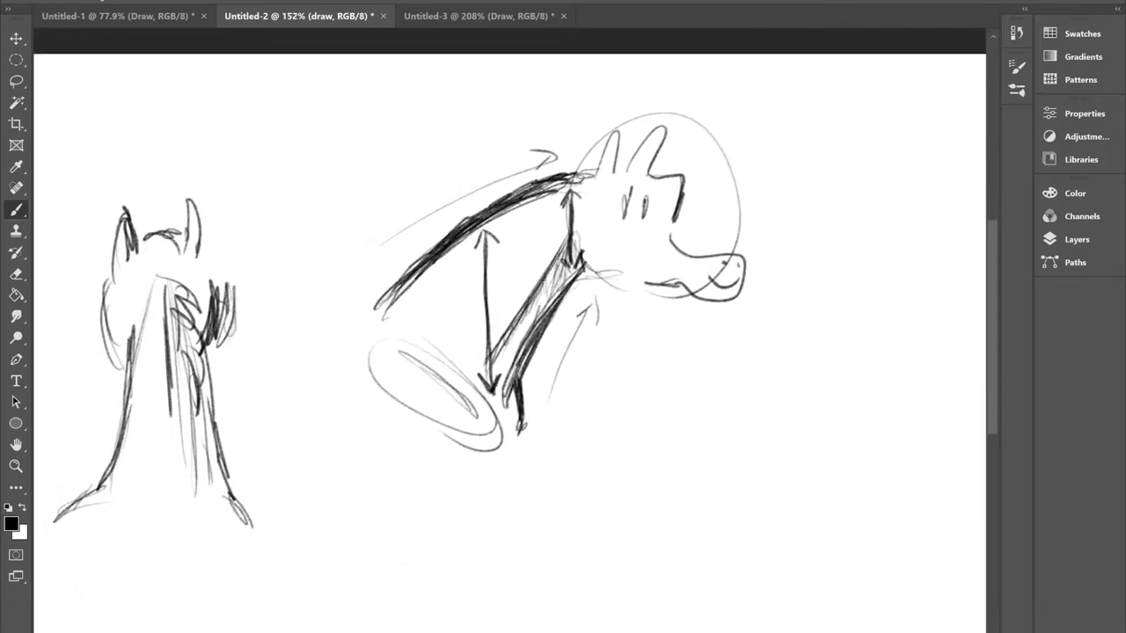
scroll(713, 237, down, 1)
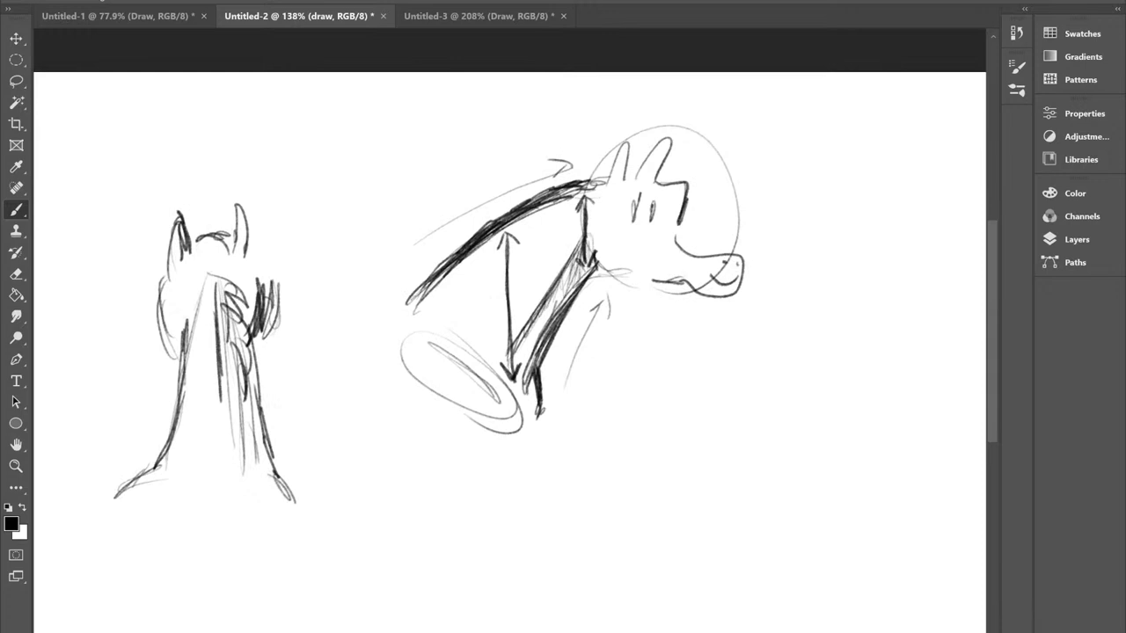
scroll(563, 351, down, 2)
Step: Add another mane stroke down the middle of the front-view neck
scroll(282, 360, up, 4)
drag(344, 363, 367, 427)
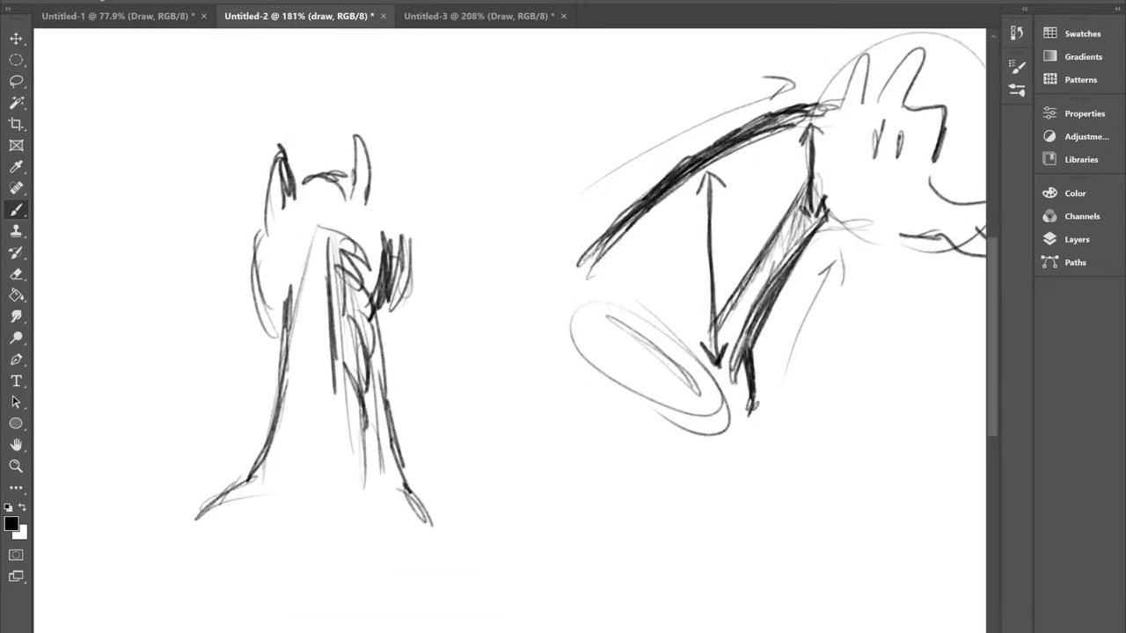
scroll(402, 247, down, 4)
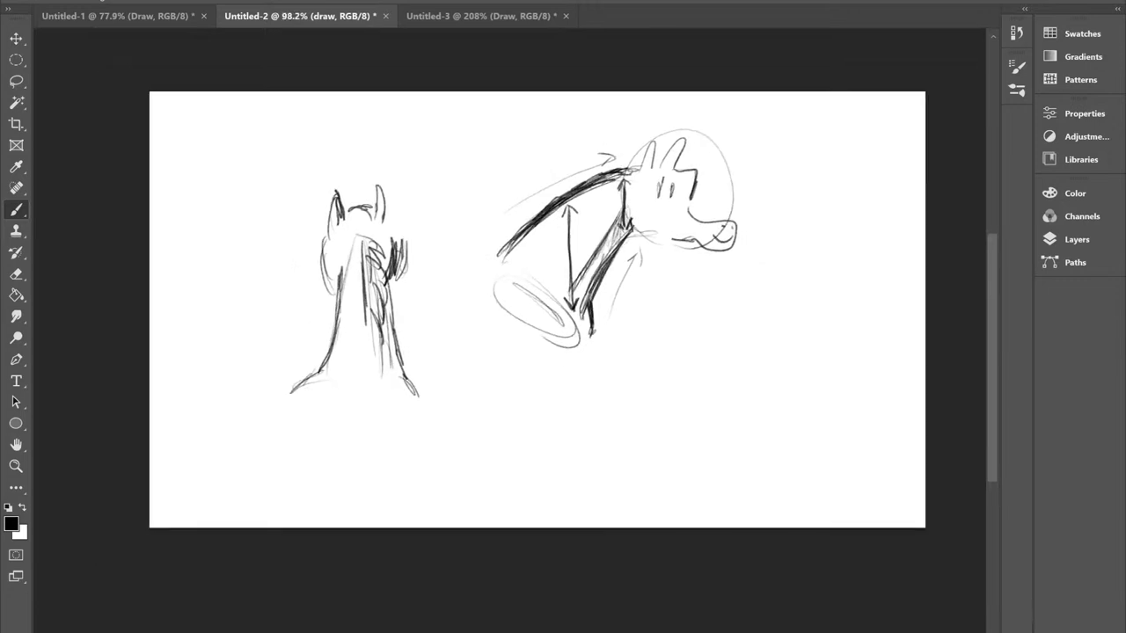
Step: Darken the lower crest of the side-view neck and extend it past the withers into a curved back line
scroll(536, 230, up, 4)
mouse_move(433, 286)
mouse_down()
mouse_move(474, 258)
mouse_move(408, 317)
mouse_up()
drag(475, 262, 396, 330)
drag(549, 189, 463, 271)
drag(510, 228, 468, 269)
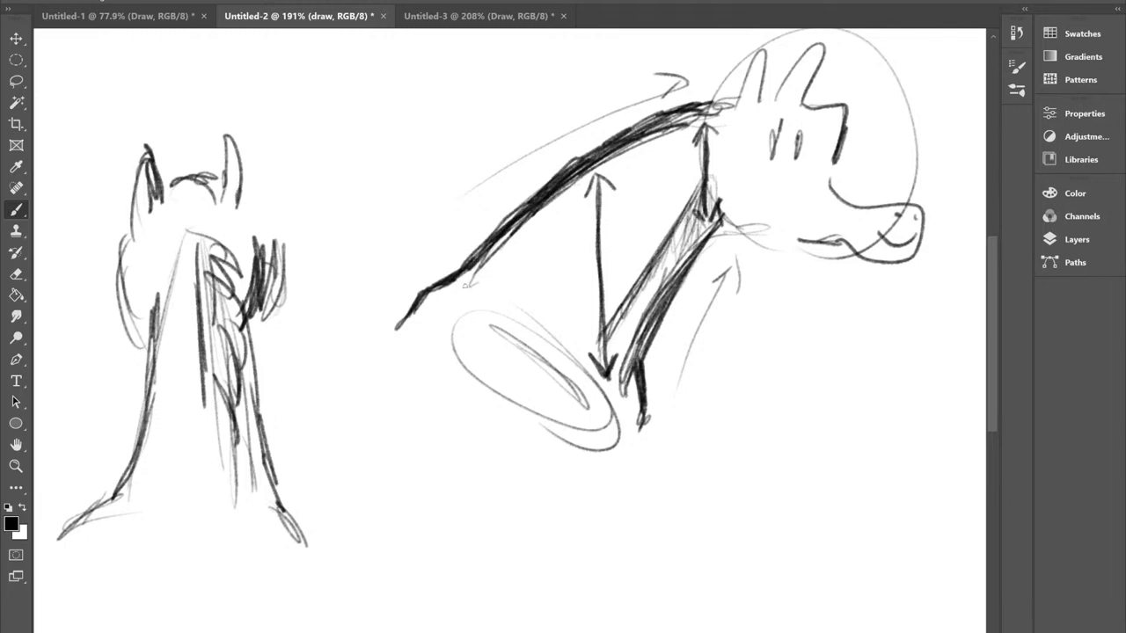
mouse_move(479, 264)
mouse_down()
mouse_move(365, 347)
mouse_move(283, 365)
mouse_up()
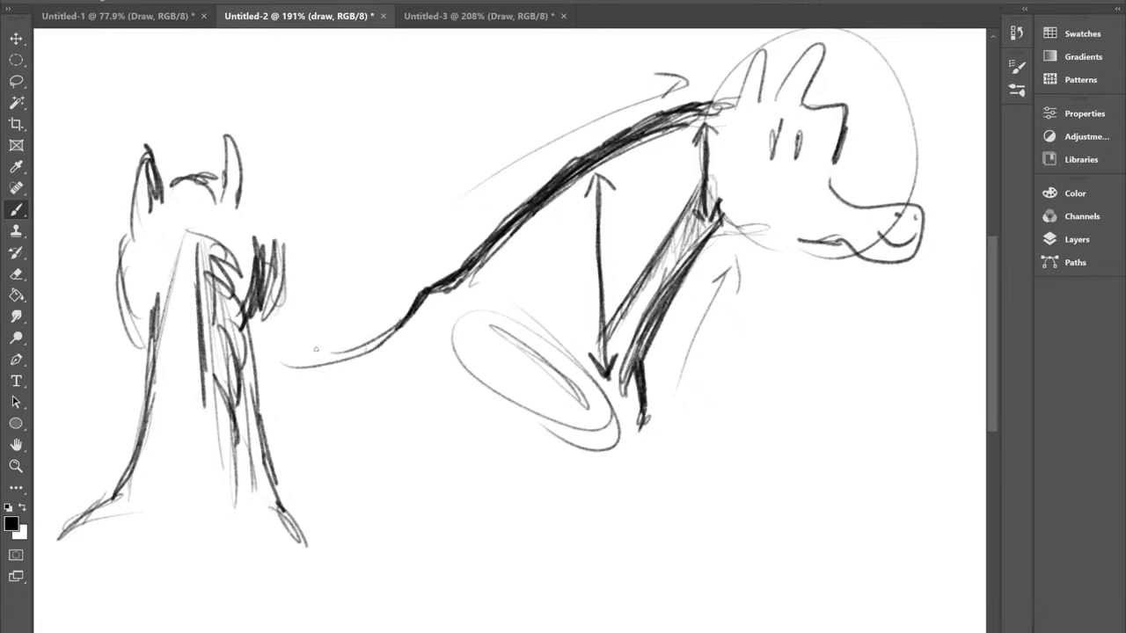
scroll(298, 348, down, 4)
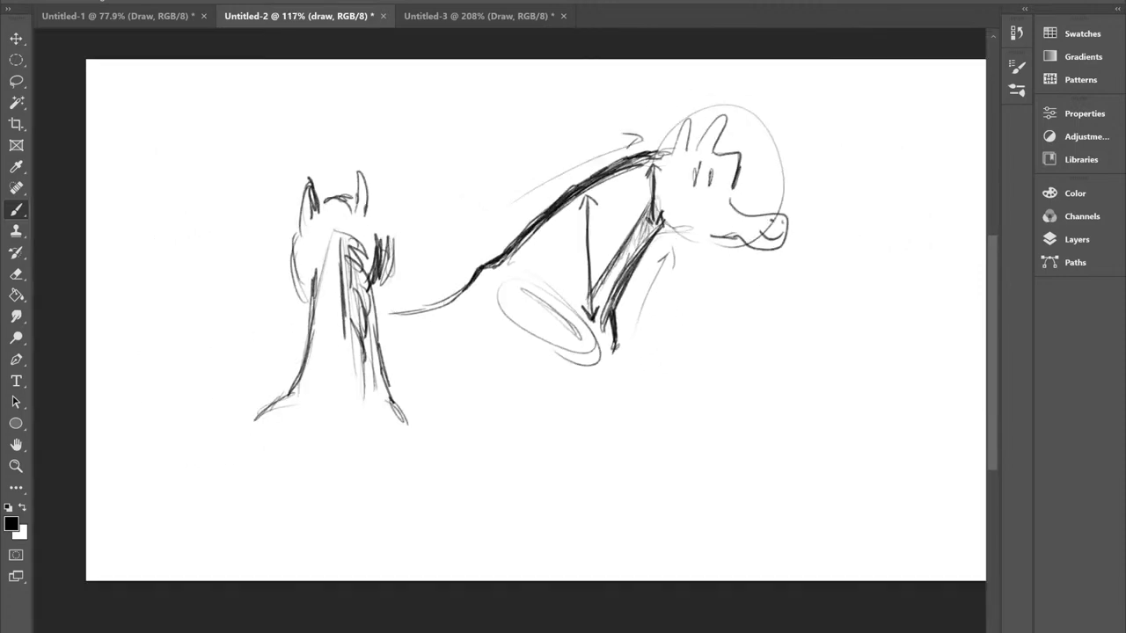
Step: On the Untitled-1 body sketch, lightly draw the neck's crest and throat lines rising from the front circle, plus an inner throat line
click(118, 16)
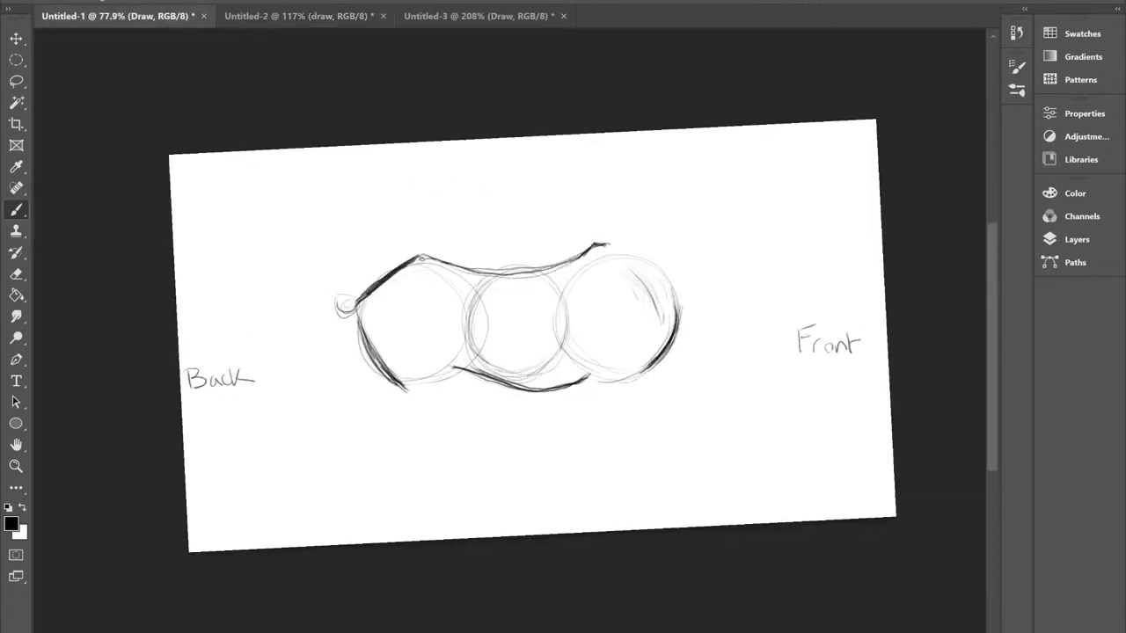
scroll(615, 299, up, 4)
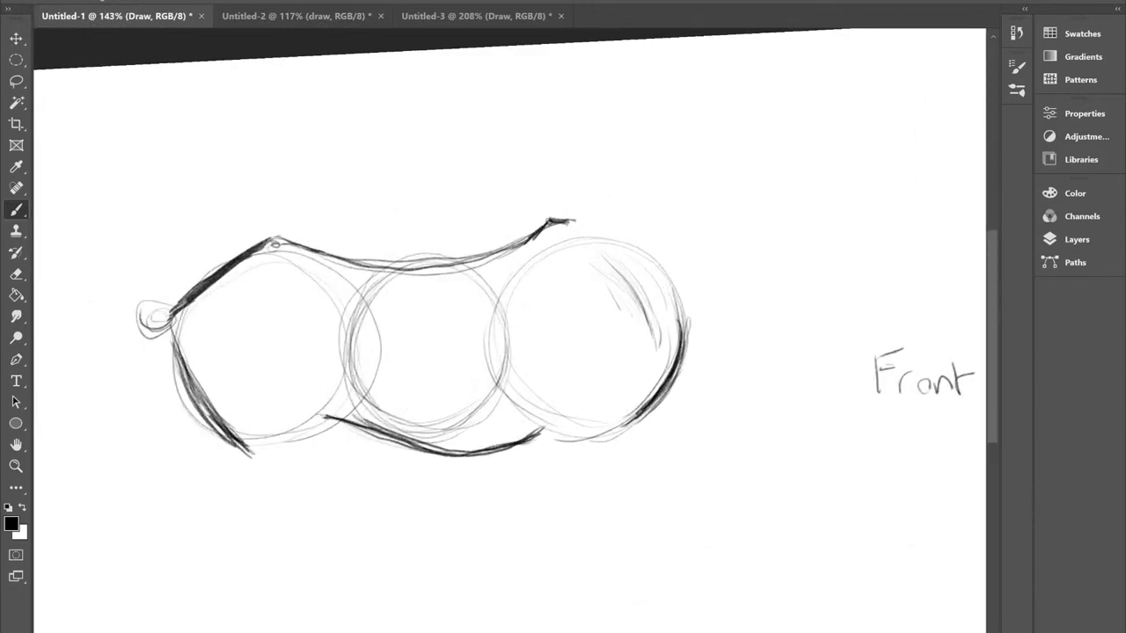
drag(616, 176, 735, 101)
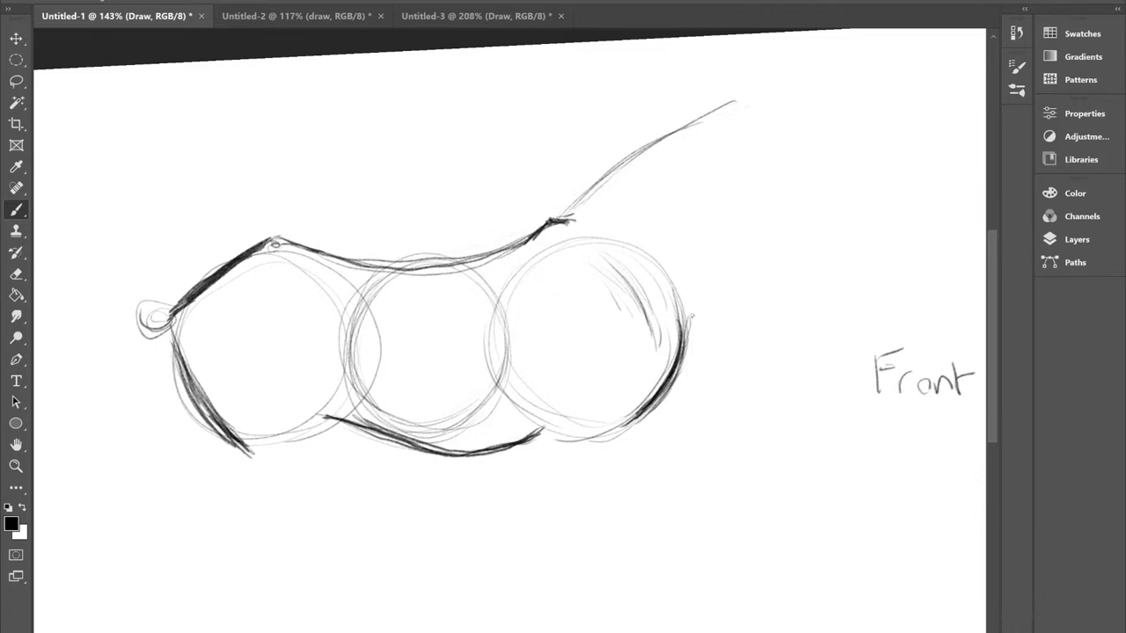
mouse_move(688, 322)
mouse_down()
mouse_move(762, 186)
mouse_move(676, 326)
mouse_up()
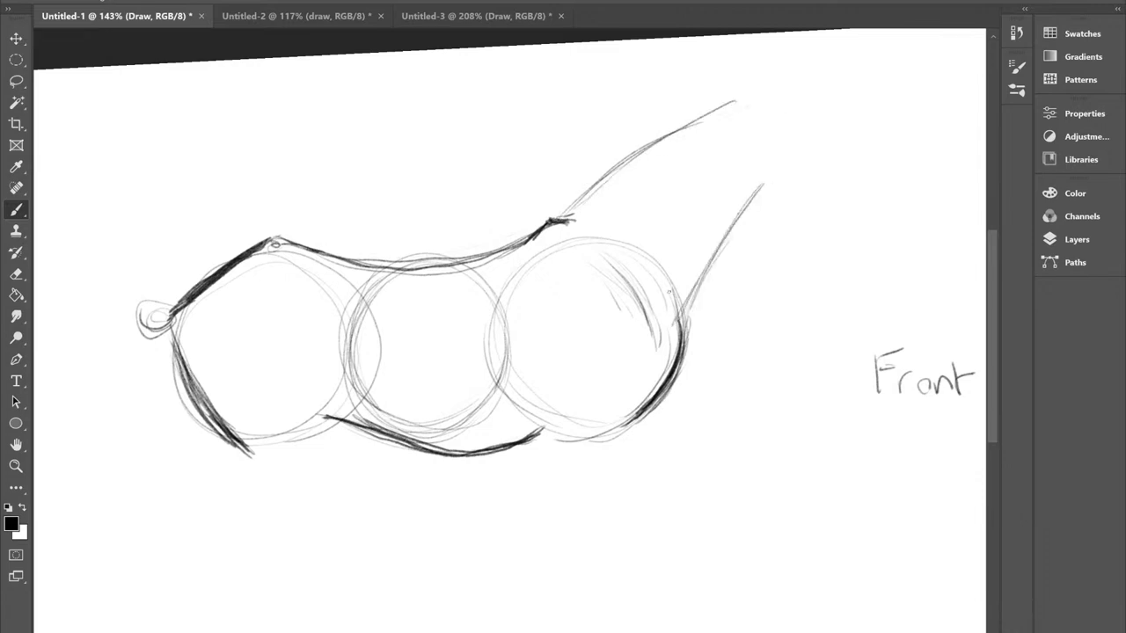
mouse_move(748, 157)
mouse_down()
mouse_move(723, 170)
mouse_move(657, 310)
mouse_up()
Step: Darken the throat line of the neck down to where it meets the chest
drag(744, 204, 675, 336)
drag(721, 246, 682, 331)
drag(700, 286, 679, 340)
drag(737, 223, 695, 297)
drag(754, 192, 718, 255)
drag(751, 196, 688, 309)
key(ctrl+minus)
Step: Darken the crest line of the neck from its upper end down to the withers
scroll(732, 200, up, 2)
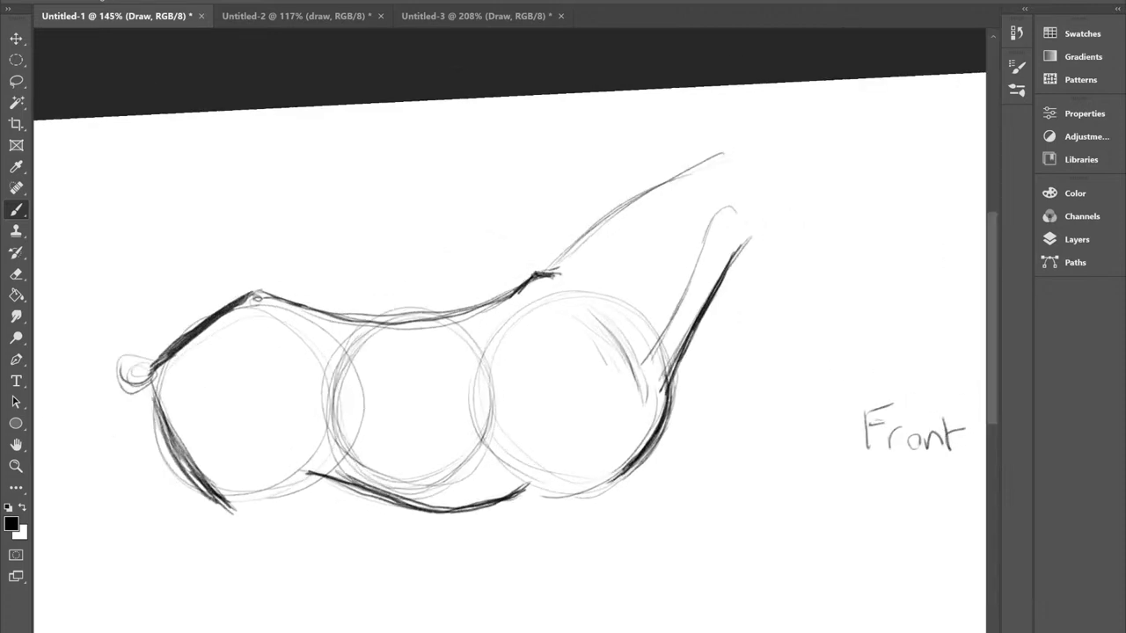
drag(725, 162, 645, 196)
drag(687, 174, 611, 218)
drag(653, 186, 583, 244)
drag(631, 209, 576, 255)
drag(674, 182, 552, 271)
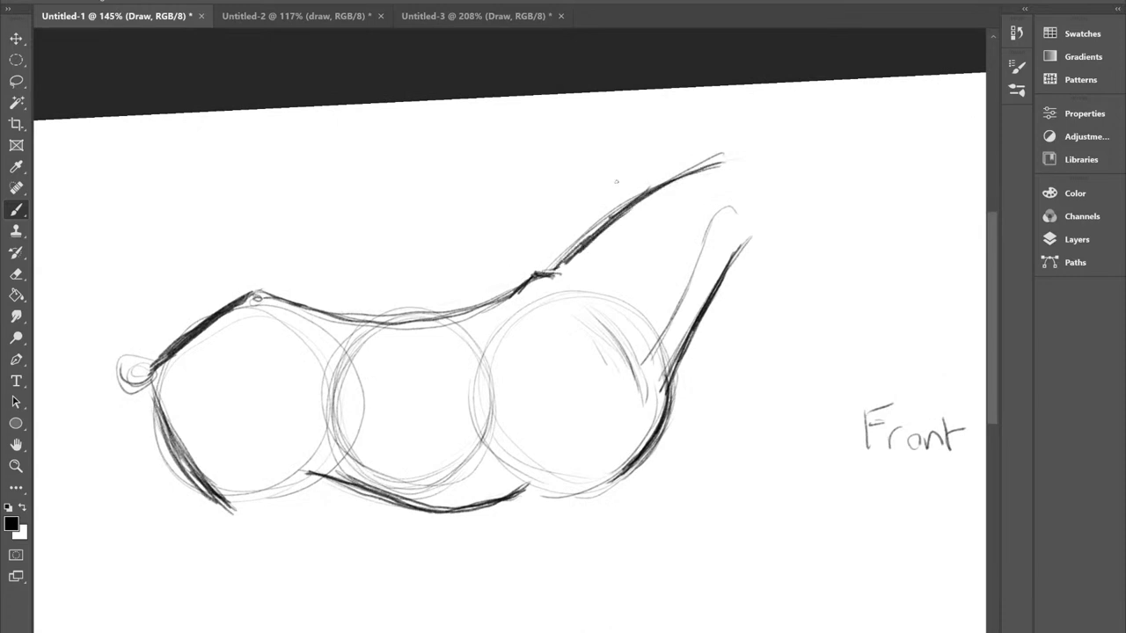
scroll(656, 262, down, 6)
scroll(689, 233, up, 3)
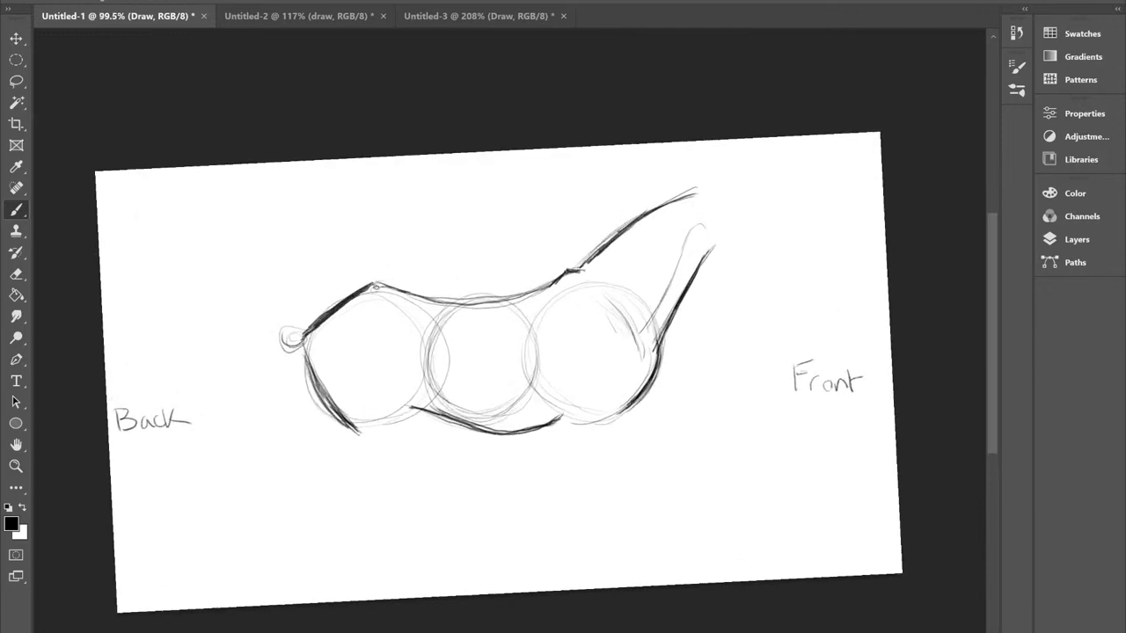
scroll(664, 366, up, 1)
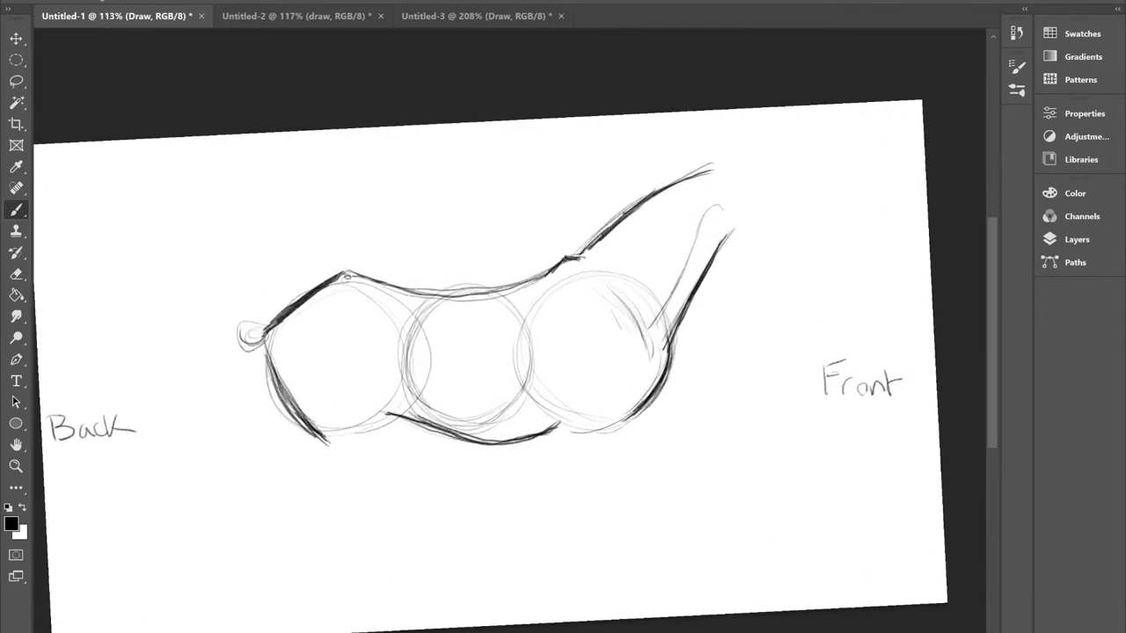
scroll(686, 348, up, 1)
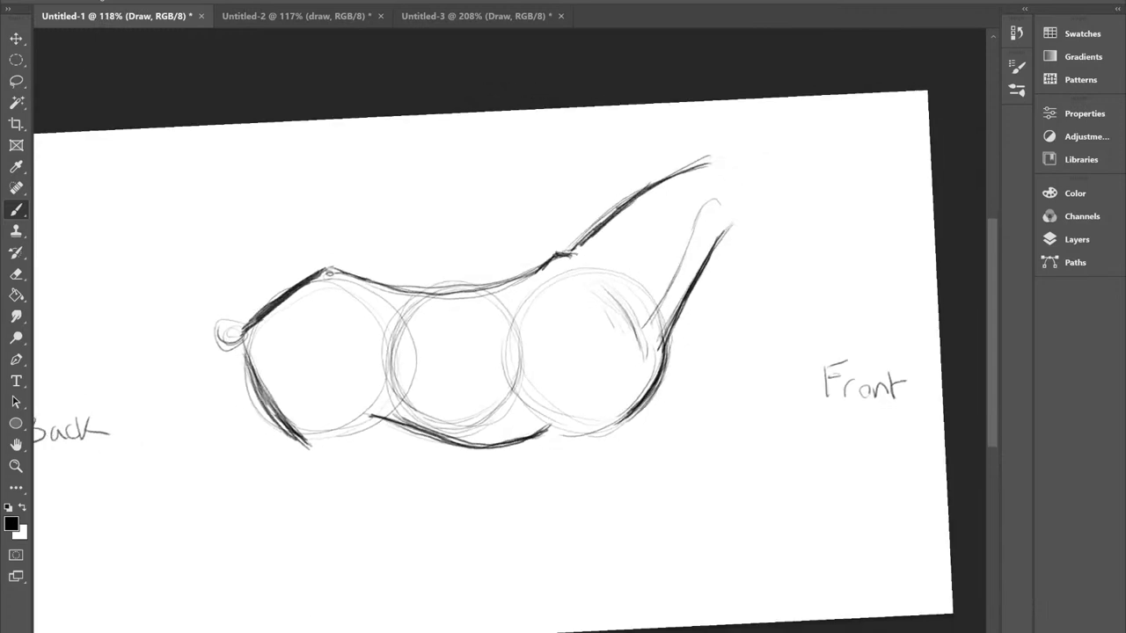
scroll(562, 352, up, 3)
scroll(563, 352, down, 2)
Step: In Untitled-2, draw an arched eyebrow above each eye of the cartoon head
click(296, 16)
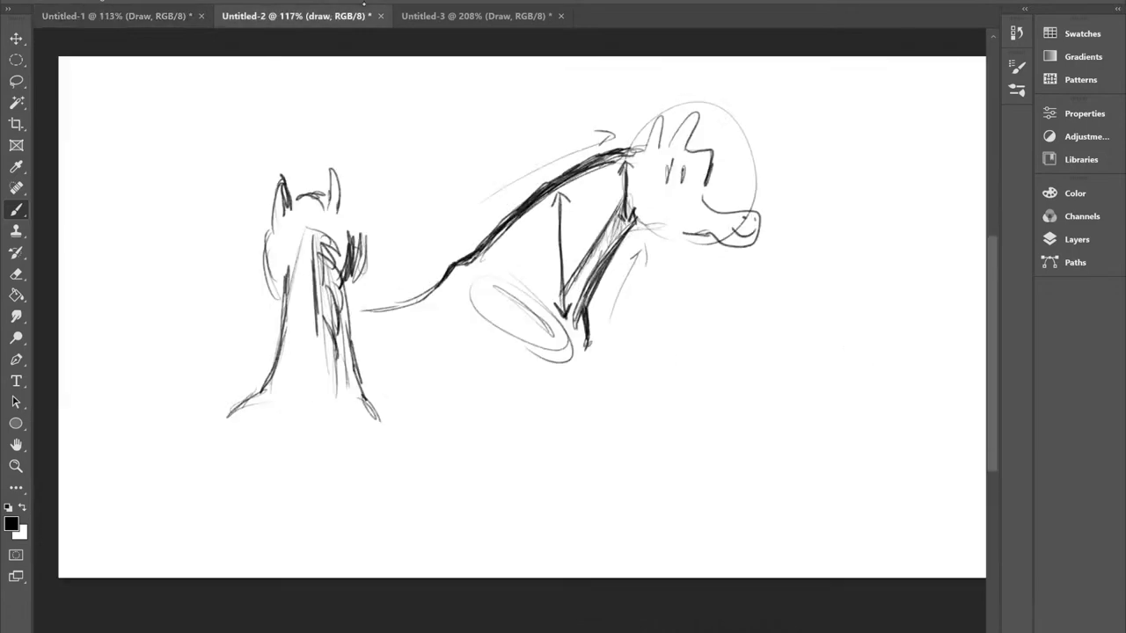
scroll(728, 158, up, 10)
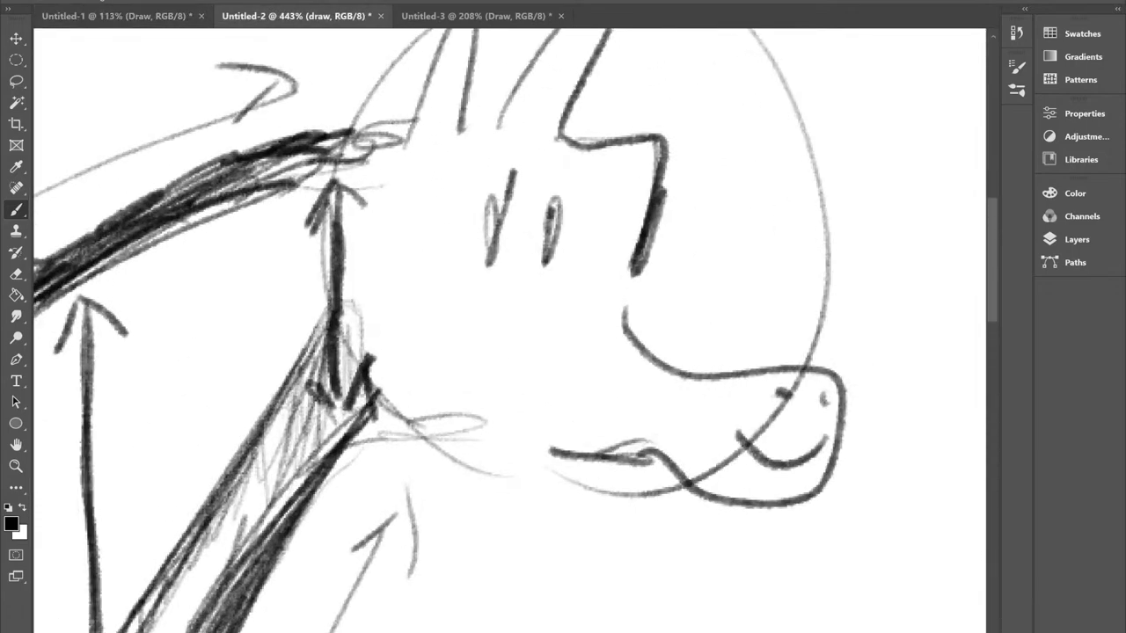
drag(476, 162, 537, 165)
drag(605, 176, 550, 165)
scroll(586, 140, down, 10)
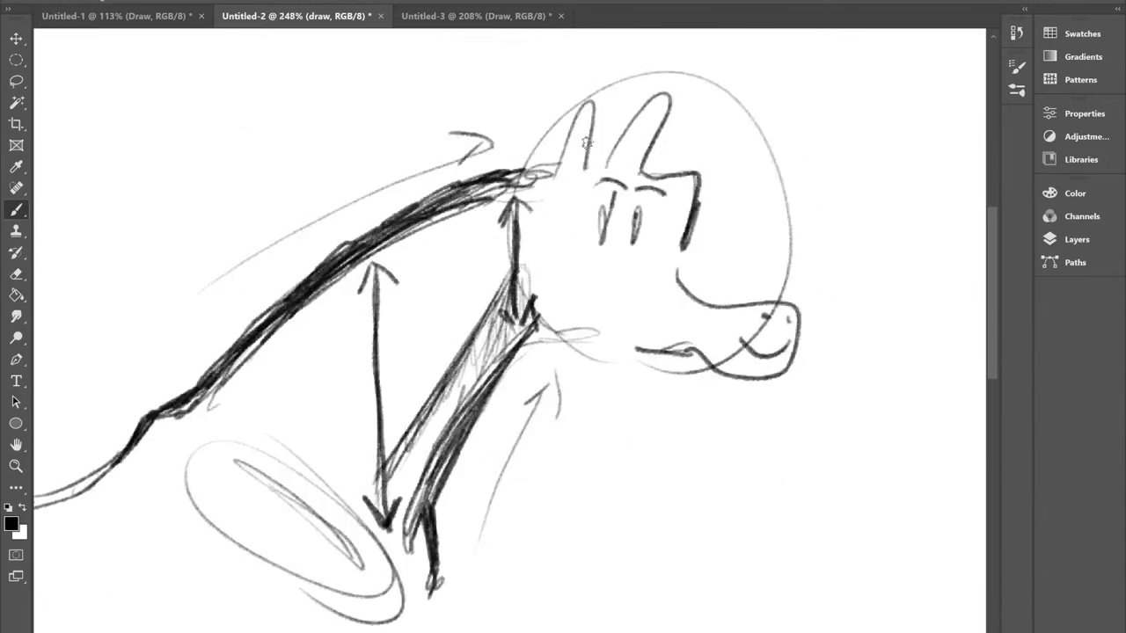
click(161, 17)
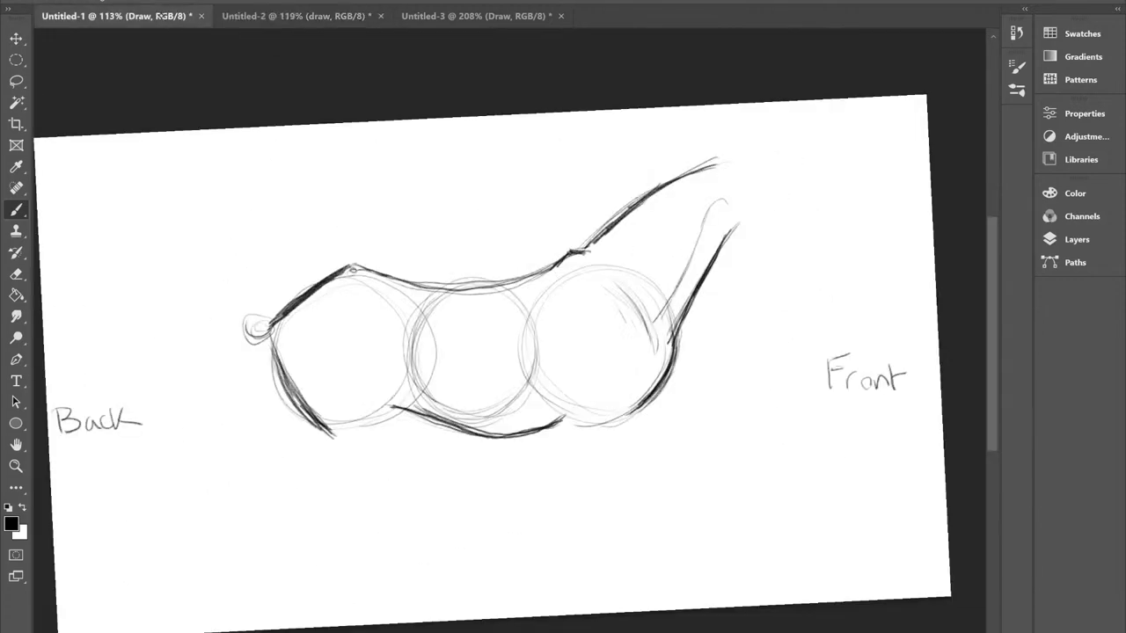
scroll(510, 343, up, 1)
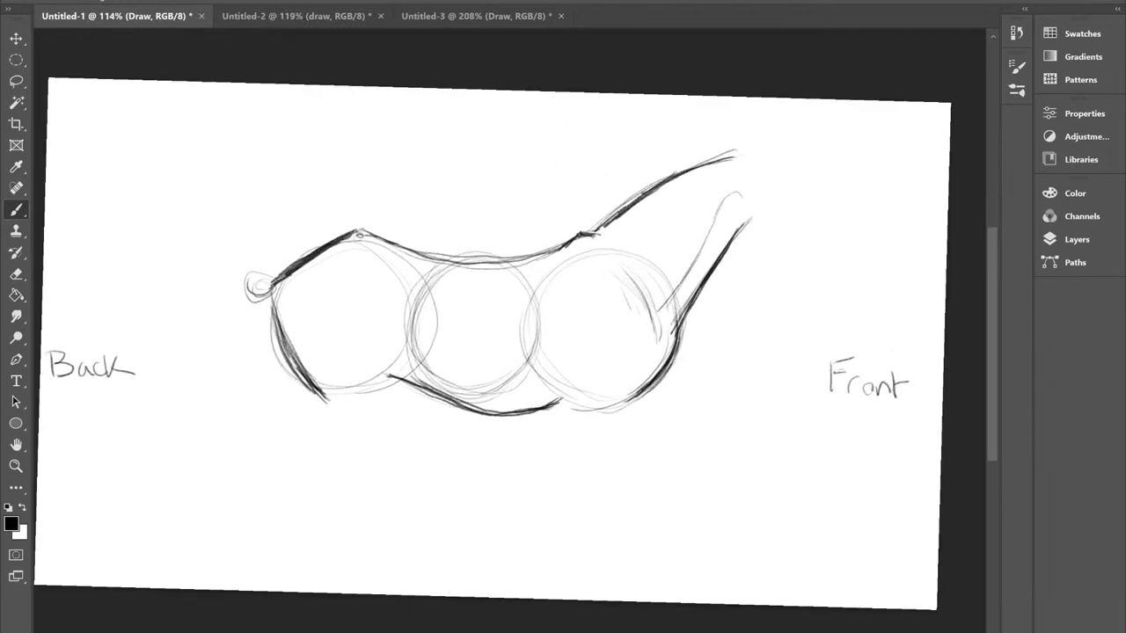
scroll(667, 181, up, 2)
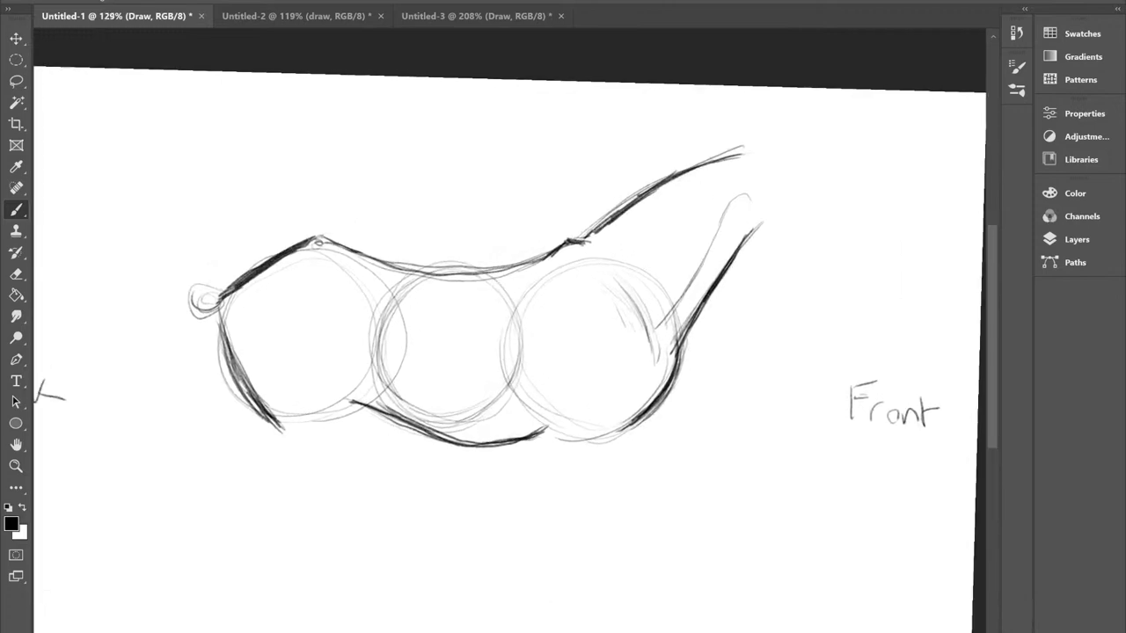
Step: On the brown horse photo in Untitled-3, trace the rounded cheek curve and a thick line from the jaw down the throat
click(475, 16)
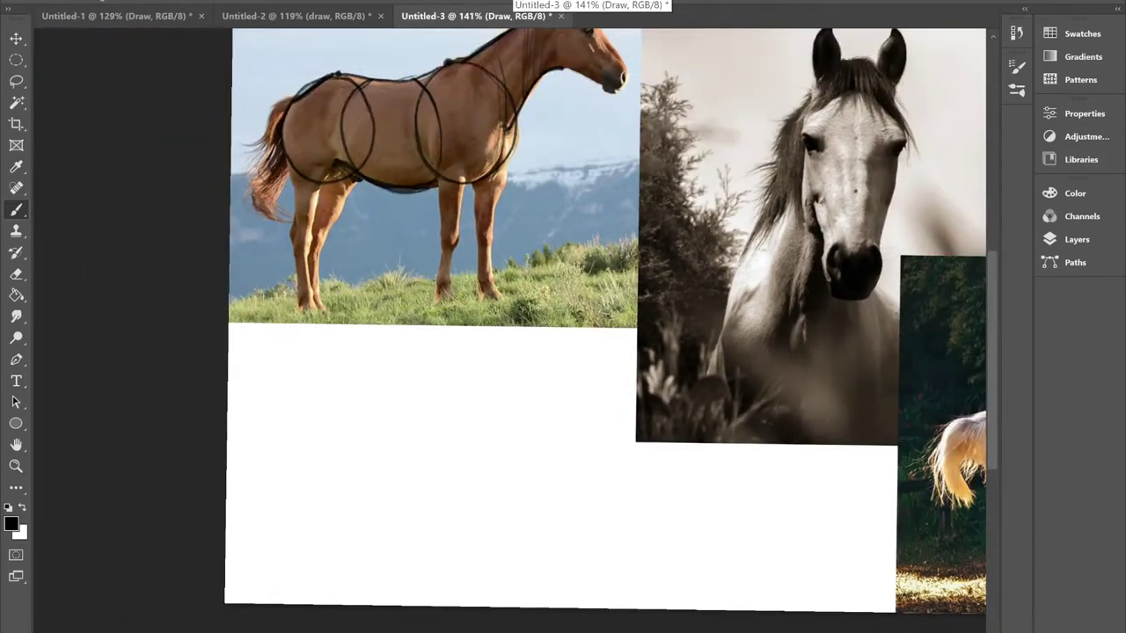
scroll(630, 125, up, 10)
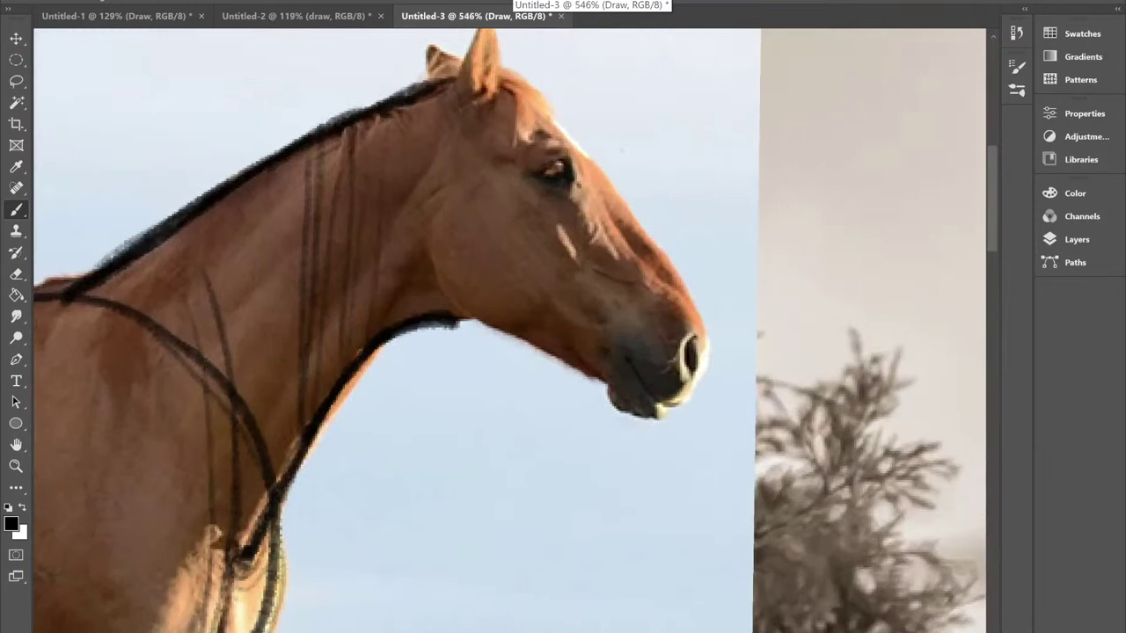
drag(621, 150, 627, 168)
scroll(511, 331, up, 1)
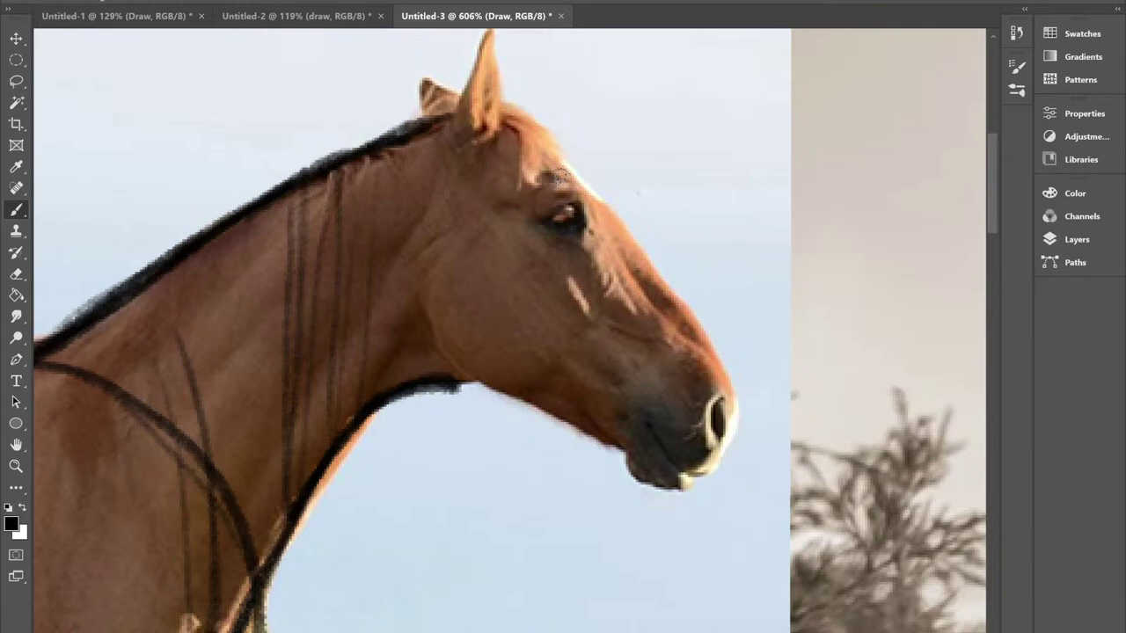
mouse_move(428, 283)
mouse_down()
mouse_move(446, 375)
mouse_move(532, 392)
mouse_move(567, 367)
mouse_up()
mouse_move(440, 304)
mouse_down()
mouse_move(440, 264)
mouse_move(543, 401)
mouse_move(570, 359)
mouse_move(464, 388)
mouse_move(435, 360)
mouse_move(443, 256)
mouse_up()
mouse_move(405, 323)
mouse_down()
mouse_move(410, 293)
mouse_move(322, 432)
mouse_move(372, 362)
mouse_move(400, 273)
mouse_up()
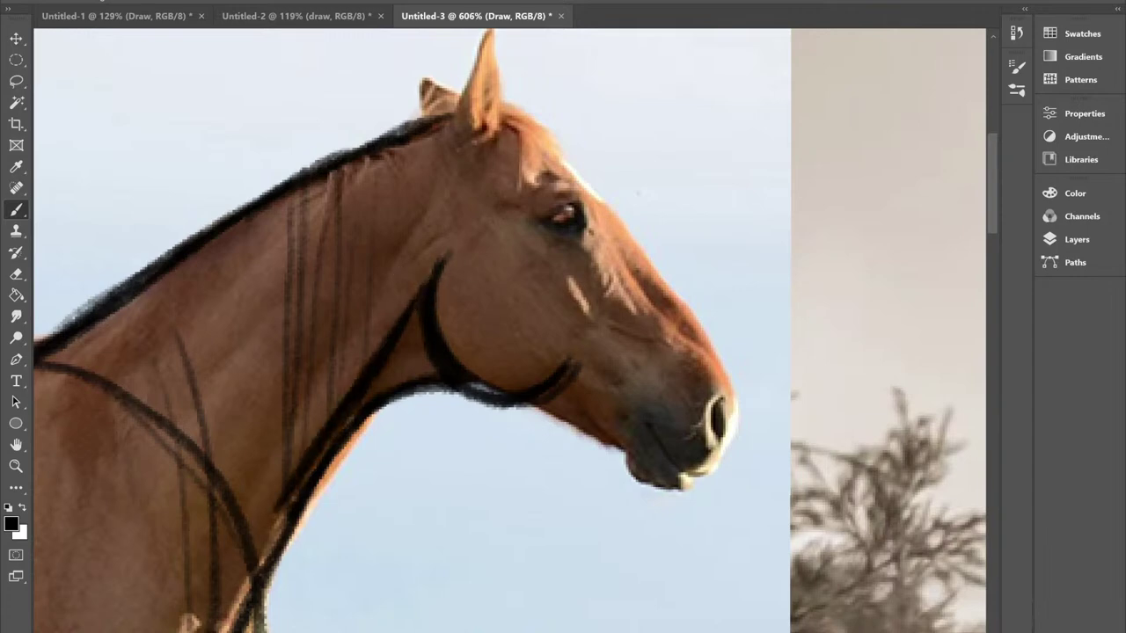
mouse_move(560, 384)
mouse_down()
mouse_move(486, 388)
mouse_move(512, 399)
mouse_move(554, 390)
mouse_move(579, 362)
mouse_up()
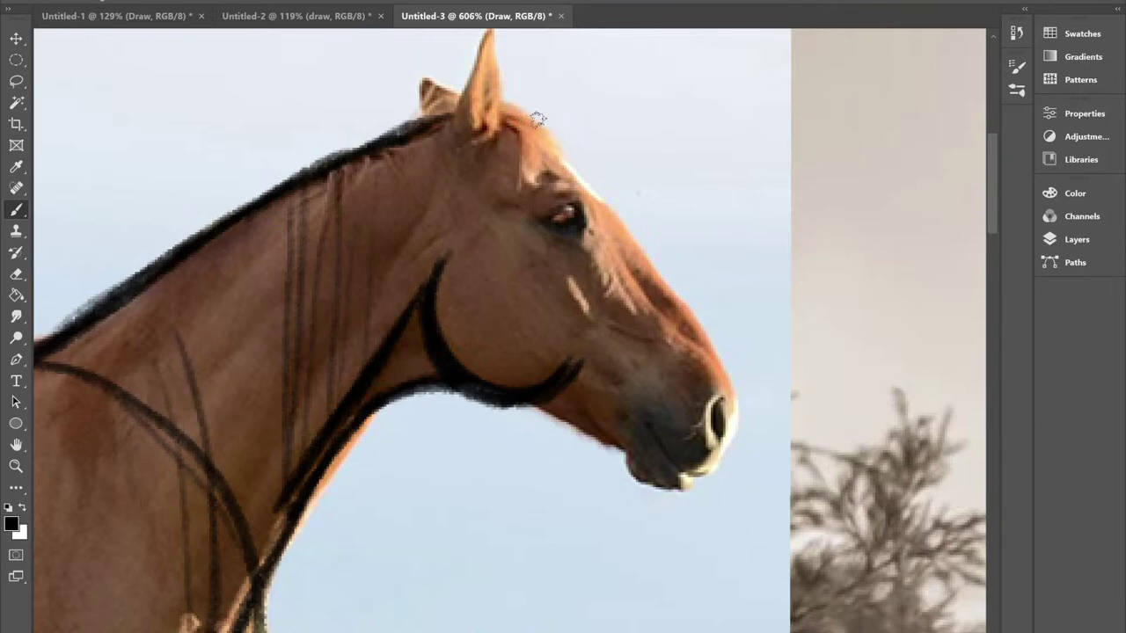
Step: Trace the front of the brown horse's face from the forehead down to the nose
mouse_move(519, 108)
mouse_down()
mouse_move(650, 258)
mouse_move(735, 384)
mouse_move(583, 168)
mouse_move(512, 107)
mouse_up()
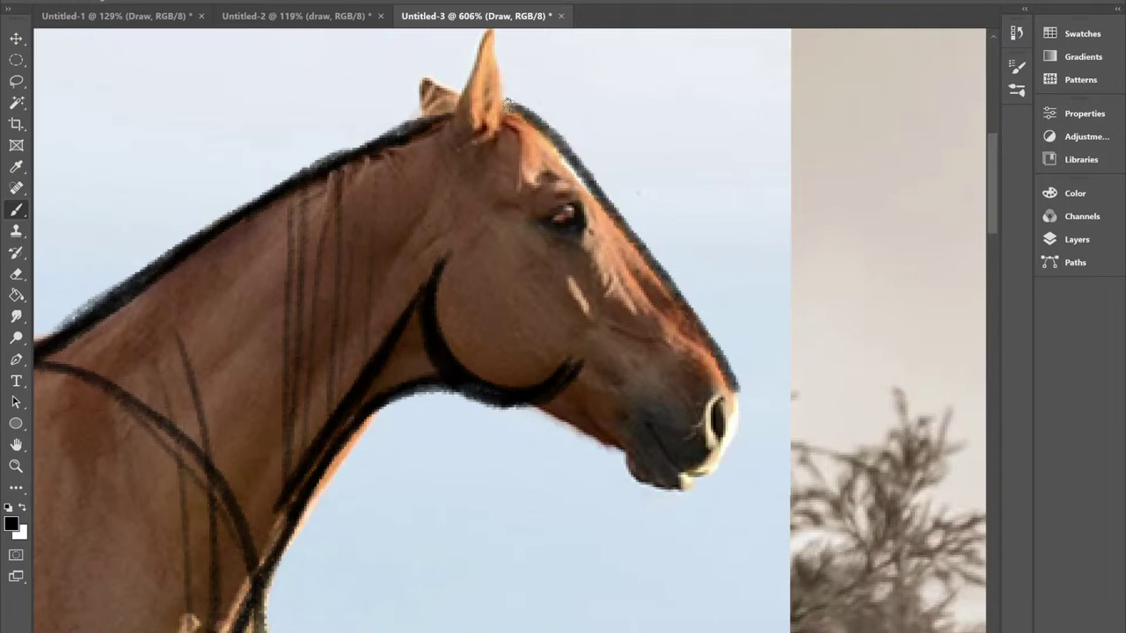
scroll(510, 96, down, 3)
scroll(510, 95, up, 3)
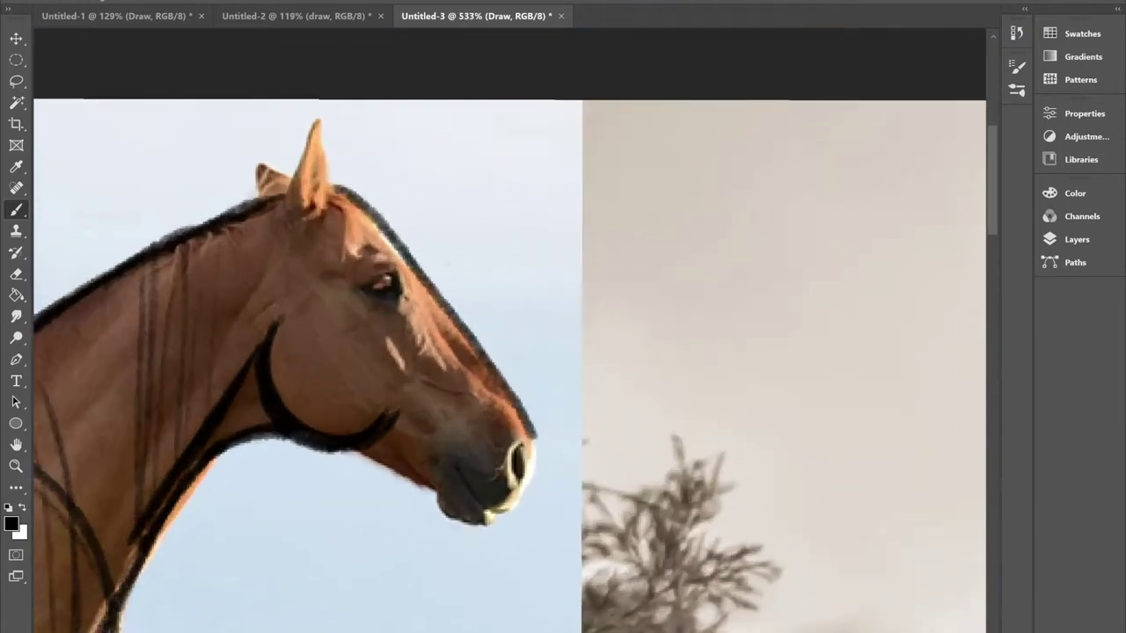
Step: Sketch an exaggerated concave face profile with a curved arrow beside the brown horse, compare it with the traced face, and erase it
mouse_move(628, 191)
mouse_down()
mouse_move(657, 186)
mouse_move(691, 195)
mouse_move(692, 240)
mouse_move(723, 303)
mouse_move(837, 353)
mouse_move(830, 392)
mouse_move(781, 405)
mouse_up()
mouse_move(721, 202)
mouse_down()
mouse_move(741, 283)
mouse_move(816, 299)
mouse_up()
drag(765, 392, 777, 401)
drag(347, 194, 531, 435)
drag(480, 346, 341, 181)
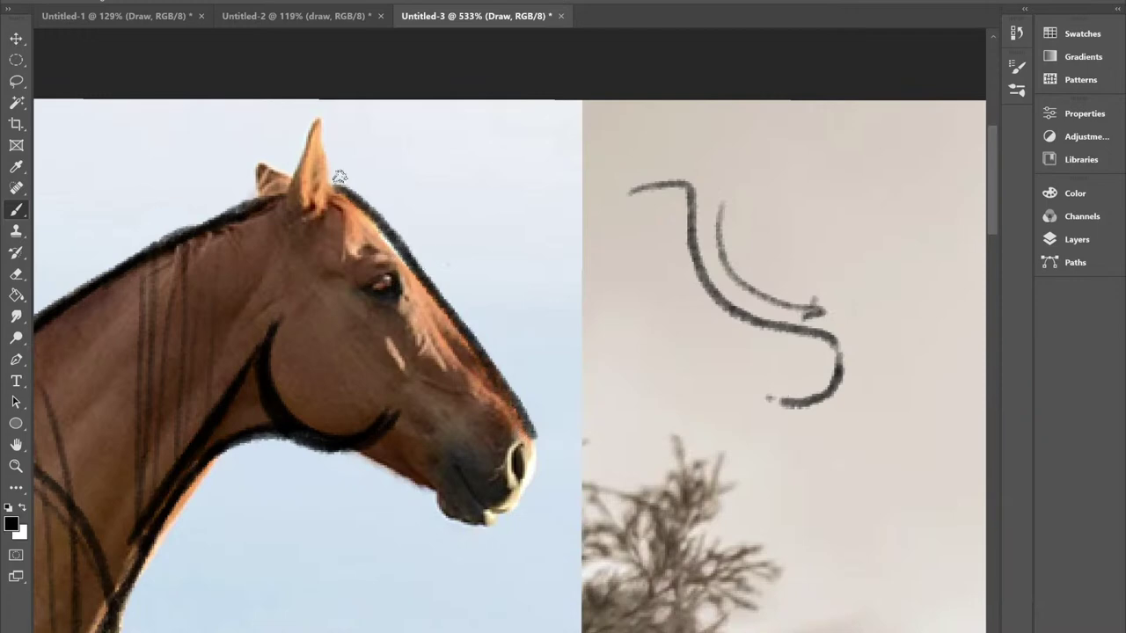
click(16, 275)
mouse_move(626, 187)
mouse_down()
mouse_move(686, 178)
mouse_move(725, 266)
mouse_move(802, 285)
mouse_move(816, 401)
mouse_move(761, 343)
mouse_up()
click(16, 209)
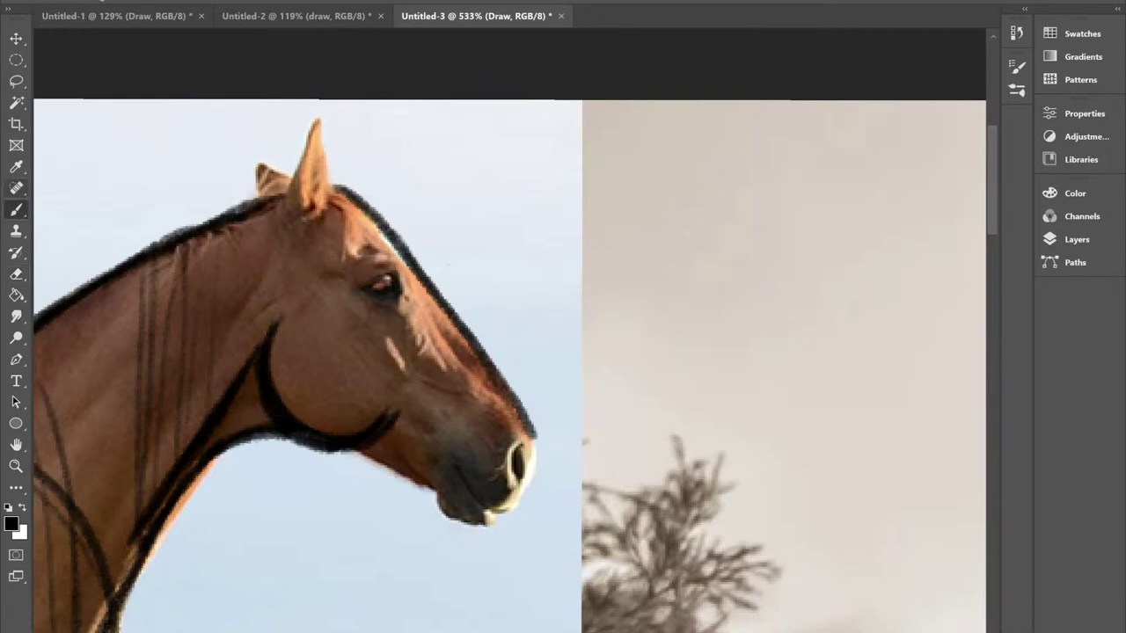
Step: Outline the brown horse's muzzle, chin and lower jaw up to the cheek, and mark the muzzle's back edge with a curve
drag(422, 316, 525, 320)
scroll(302, 223, up, 1)
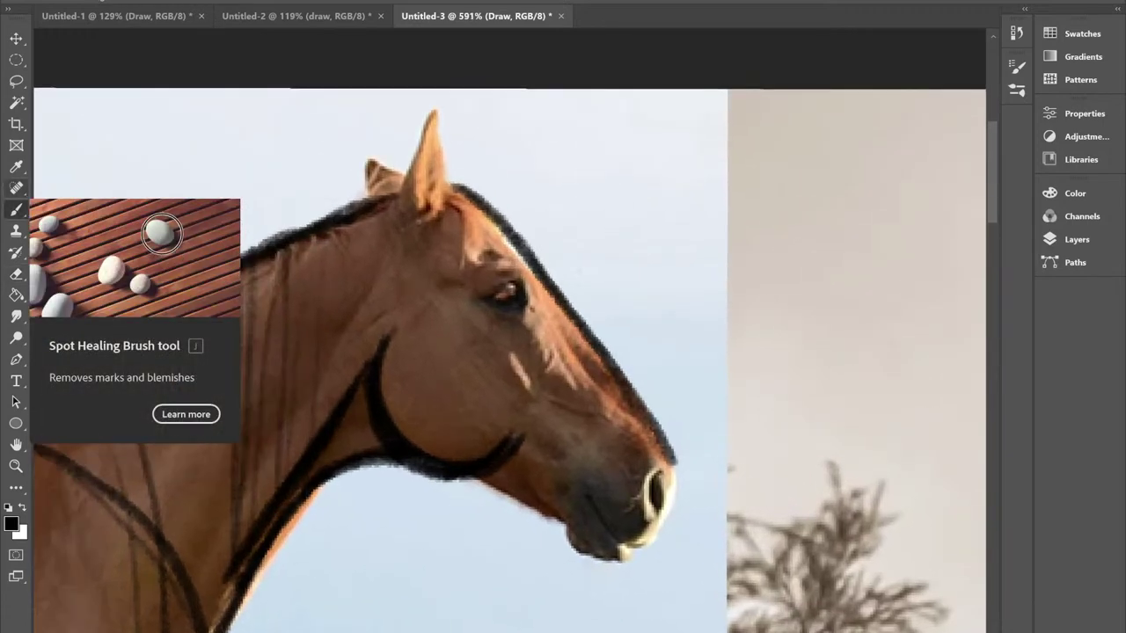
scroll(222, 182, up, 2)
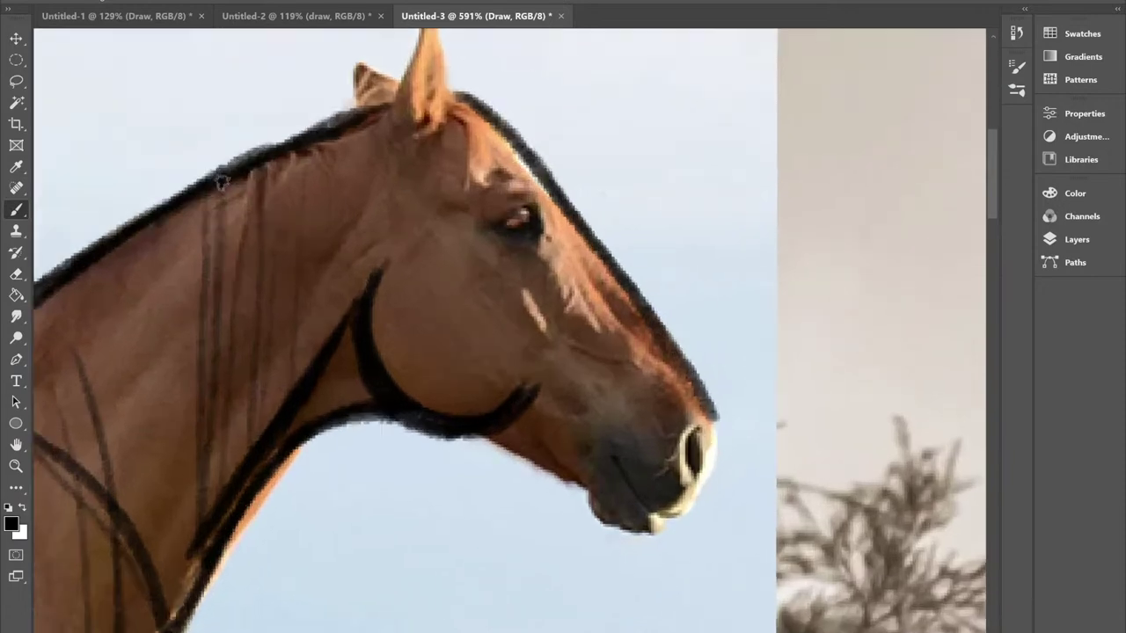
mouse_move(719, 437)
mouse_down()
mouse_move(683, 533)
mouse_move(614, 553)
mouse_up()
drag(585, 492, 649, 395)
mouse_move(699, 489)
mouse_down()
mouse_move(709, 420)
mouse_move(710, 493)
mouse_move(717, 413)
mouse_up()
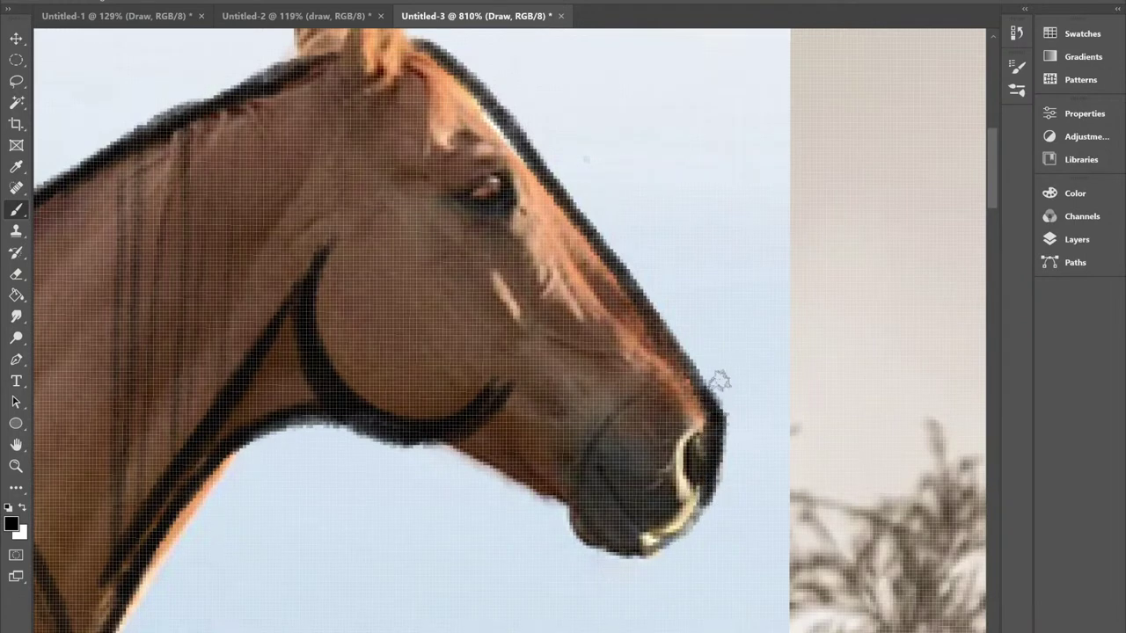
mouse_move(646, 550)
mouse_down()
mouse_move(572, 514)
mouse_move(607, 550)
mouse_move(570, 493)
mouse_up()
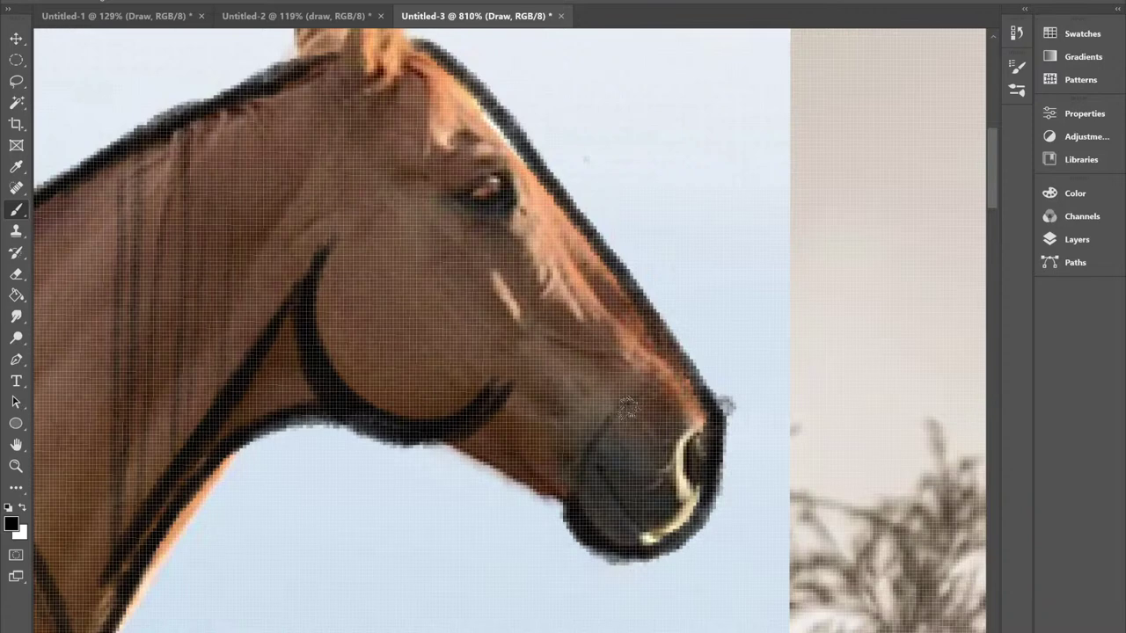
mouse_move(484, 446)
mouse_down()
mouse_move(554, 502)
mouse_move(454, 435)
mouse_up()
Step: Fill in the brown horse's nostril and draw a thick mouth line across the muzzle
scroll(454, 434, down, 1)
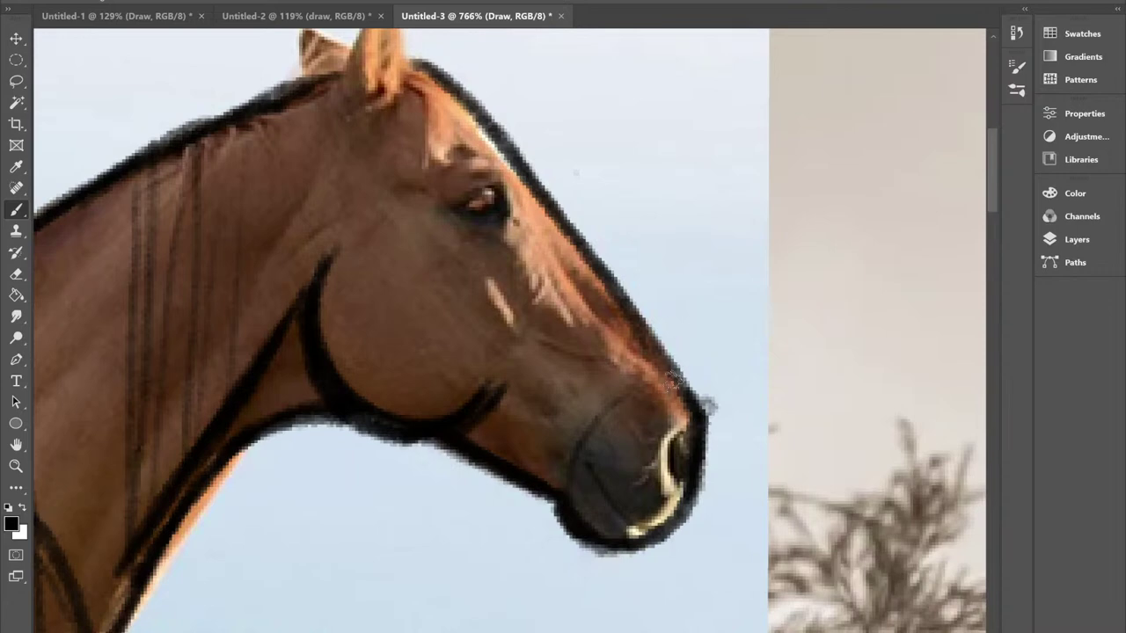
mouse_move(679, 432)
mouse_down()
mouse_move(672, 475)
mouse_move(681, 426)
mouse_move(682, 444)
mouse_up()
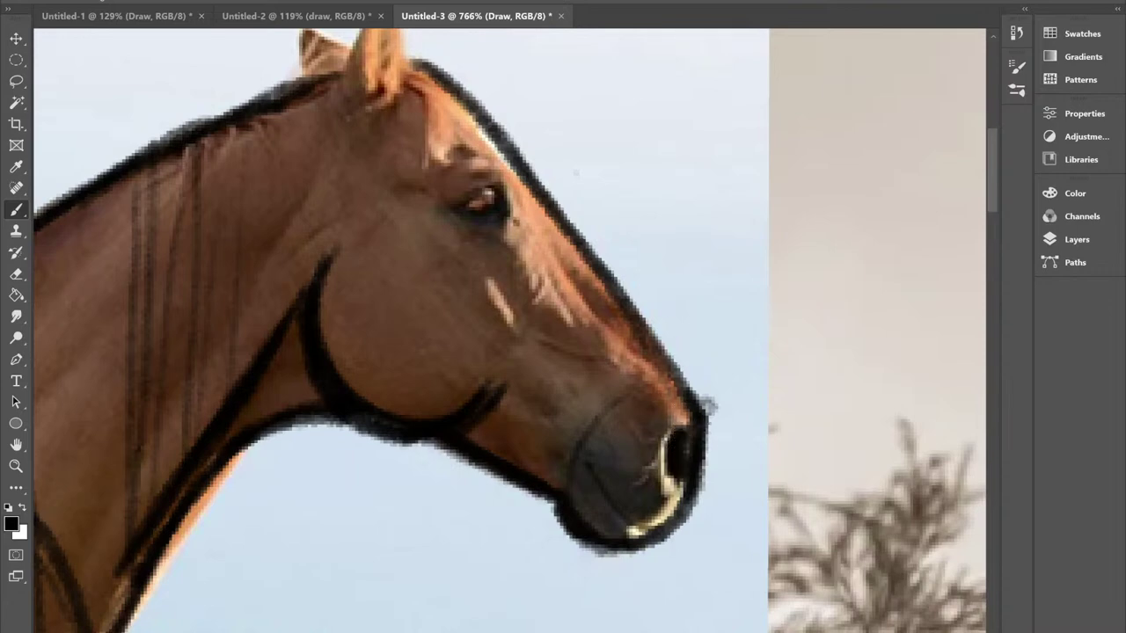
mouse_move(644, 523)
mouse_down()
mouse_move(605, 484)
mouse_move(615, 484)
mouse_up()
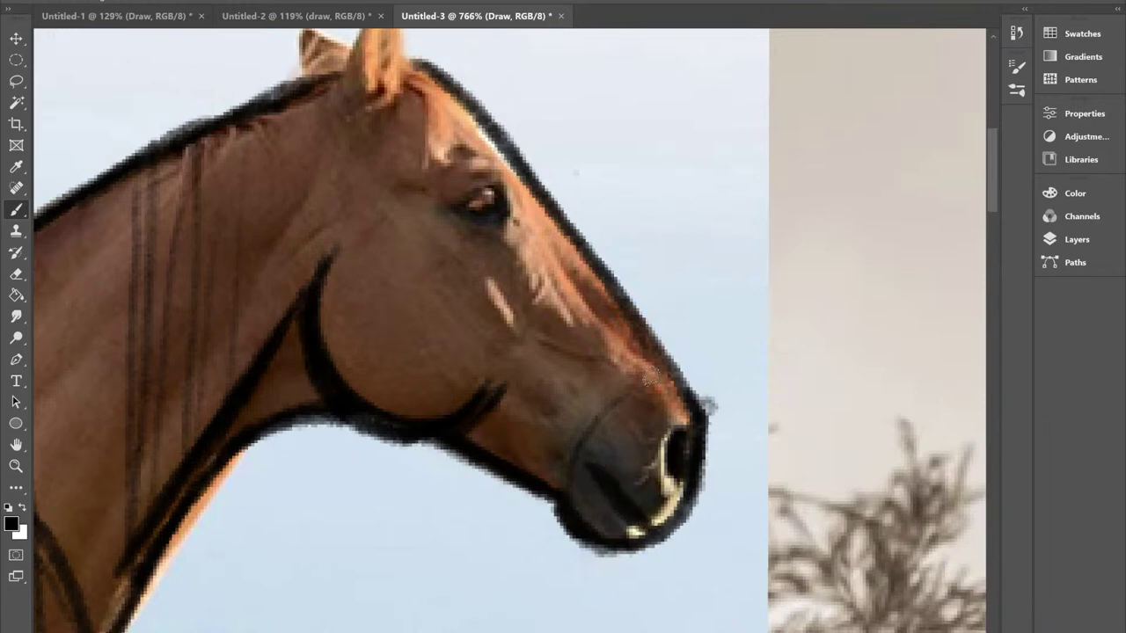
scroll(650, 377, down, 1)
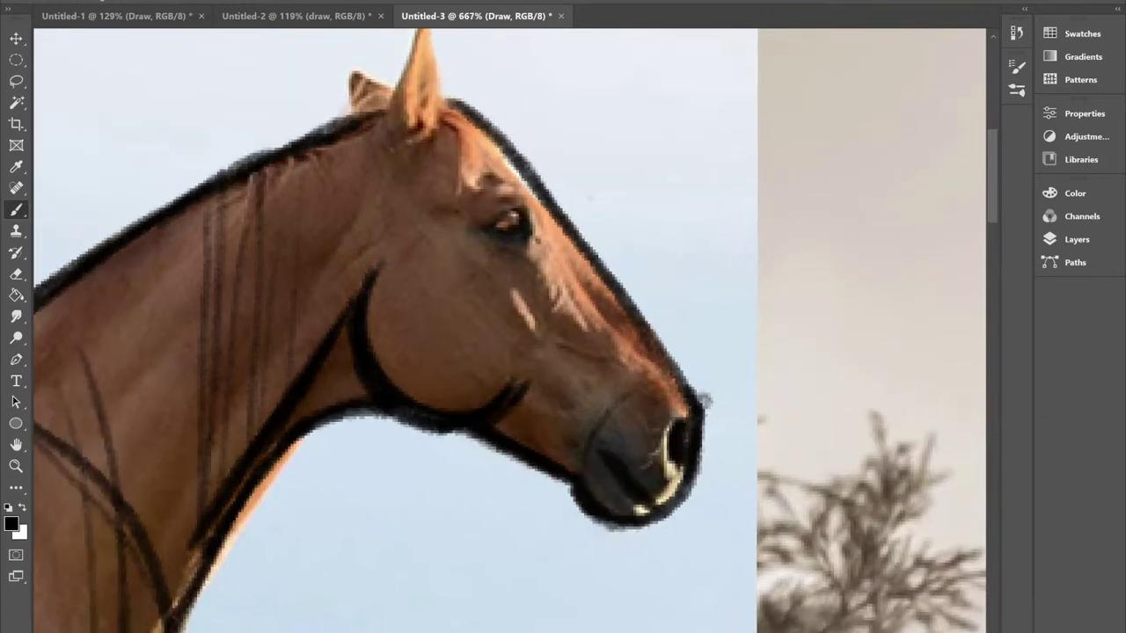
Step: Outline the chin and lower edge of the front-facing horse's muzzle in the black-and-white photo
scroll(686, 396, up, 1)
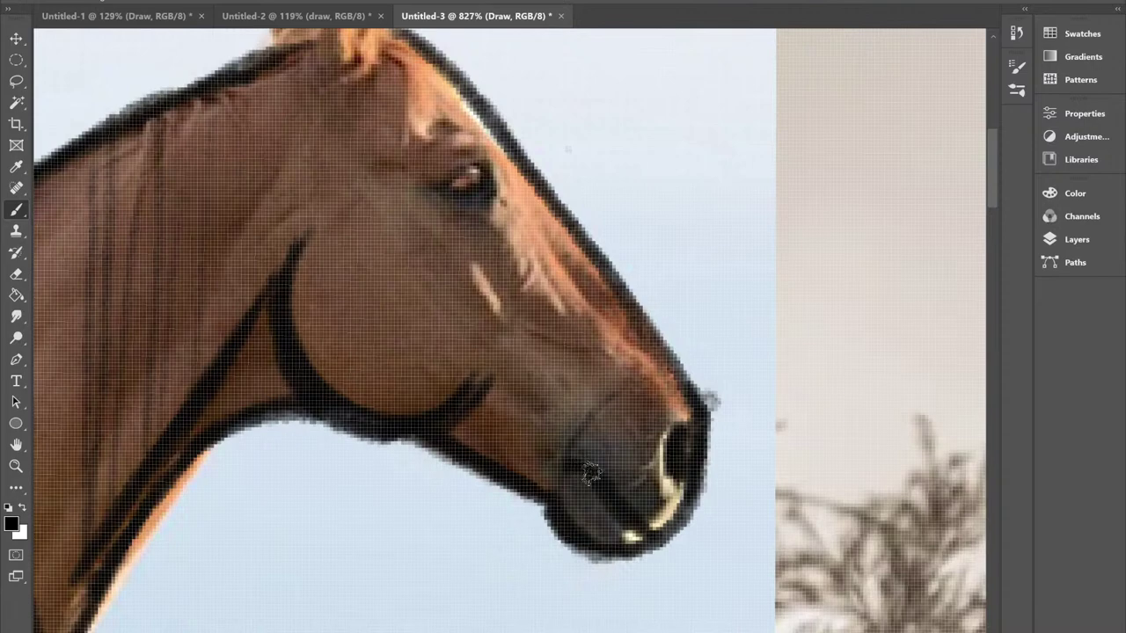
scroll(610, 398, down, 2)
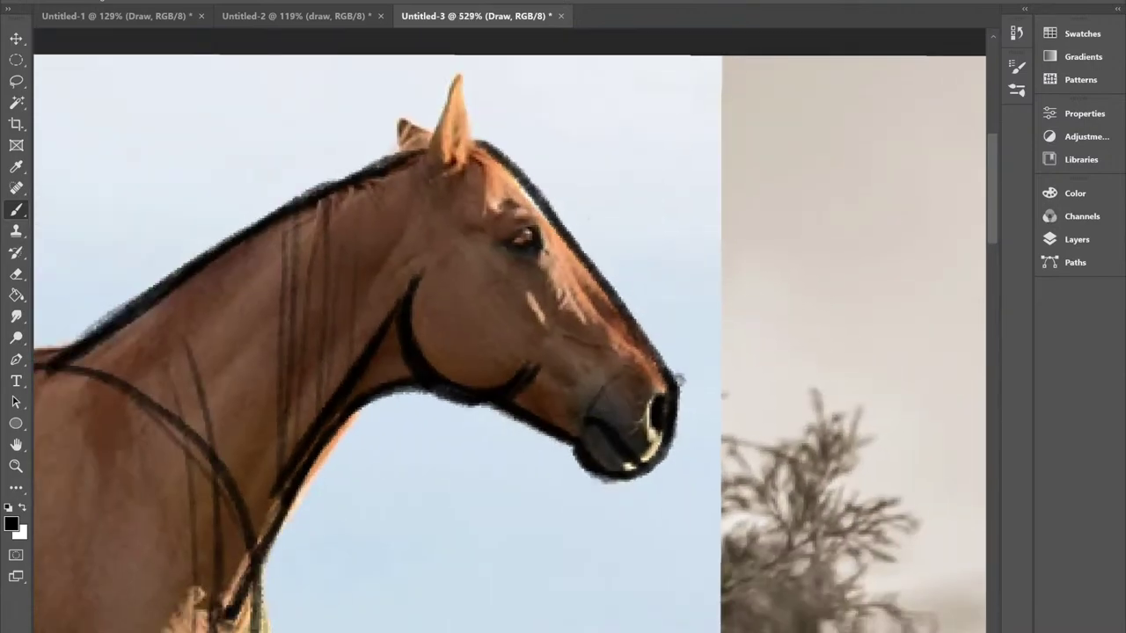
scroll(680, 380, up, 1)
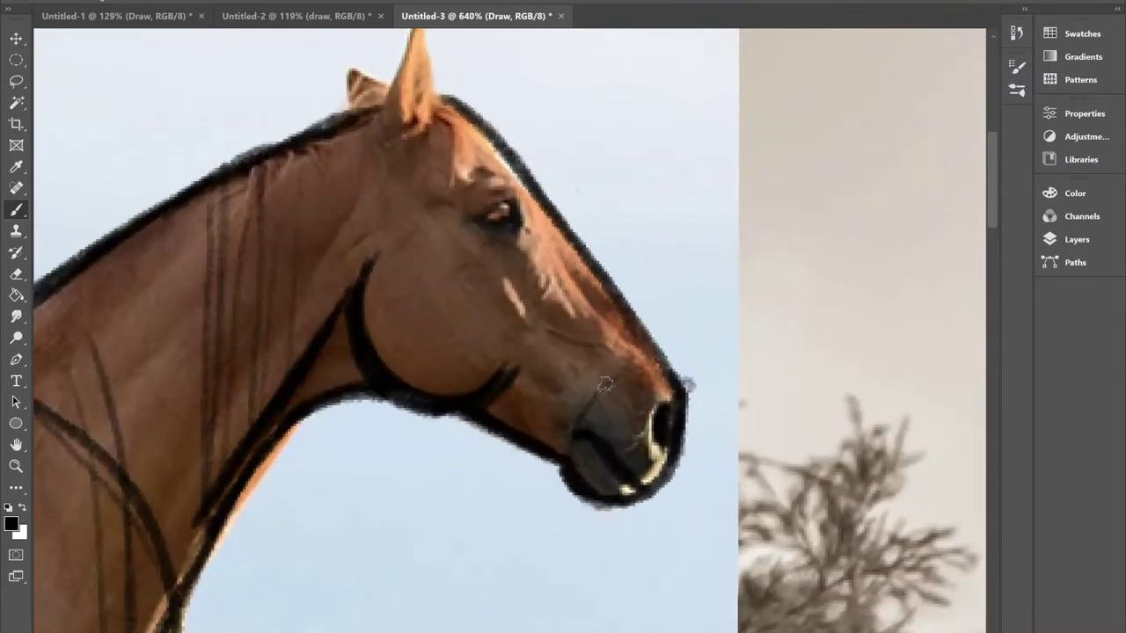
scroll(605, 384, up, 1)
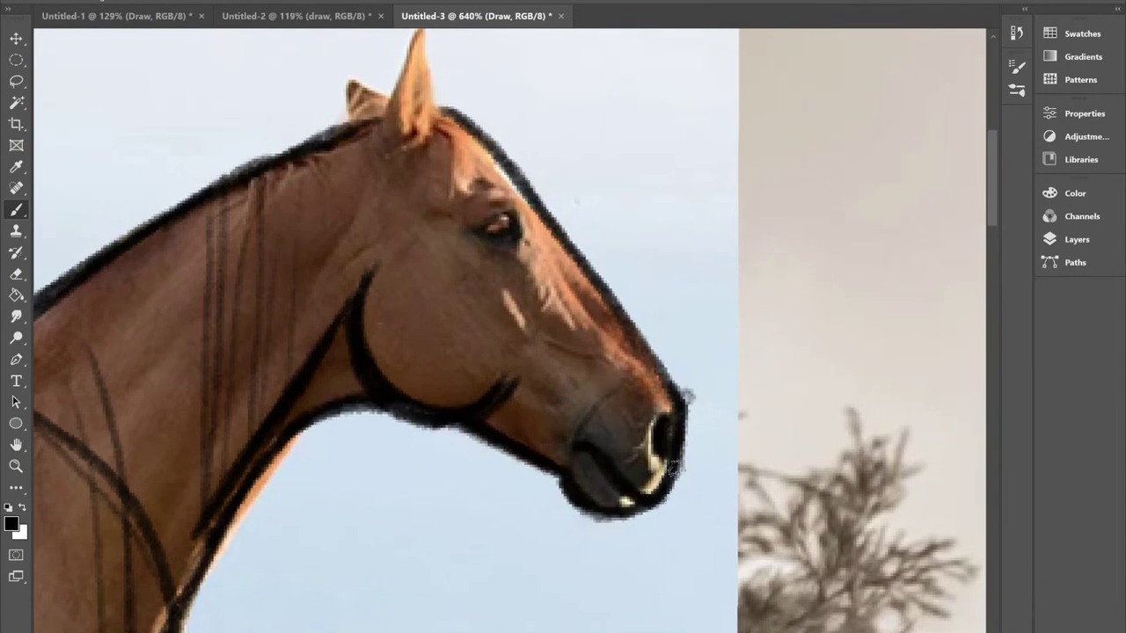
scroll(530, 281, down, 5)
drag(791, 396, 443, 213)
drag(723, 547, 508, 380)
scroll(509, 380, up, 2)
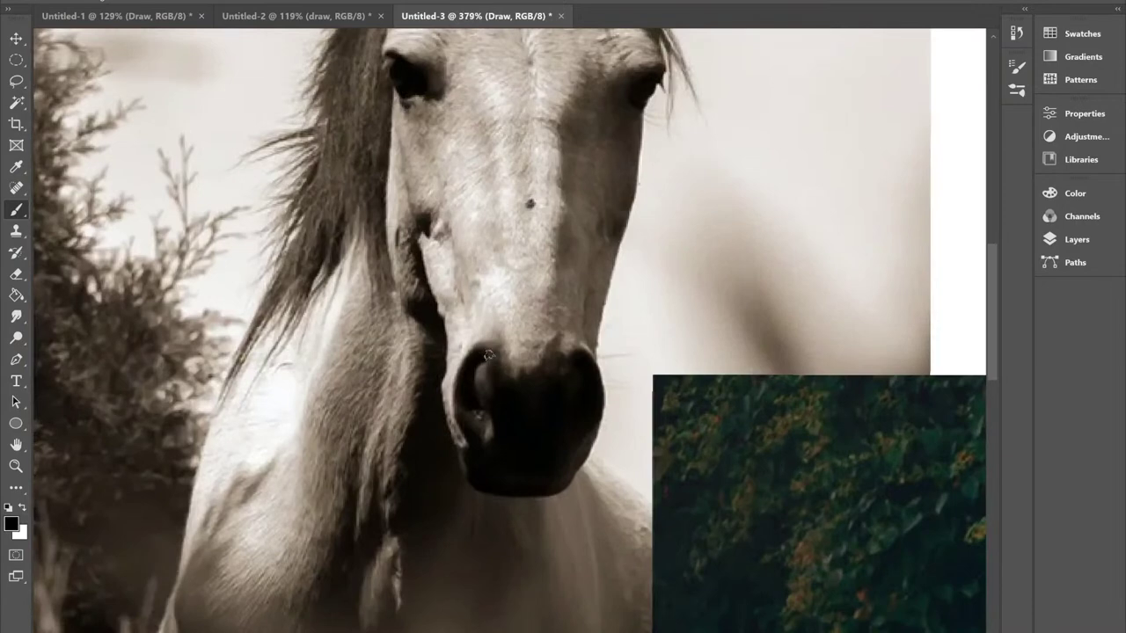
mouse_move(587, 382)
mouse_down()
mouse_move(594, 450)
mouse_move(563, 501)
mouse_move(486, 491)
mouse_move(560, 497)
mouse_move(493, 494)
mouse_move(465, 457)
mouse_move(491, 489)
mouse_up()
drag(560, 496, 577, 473)
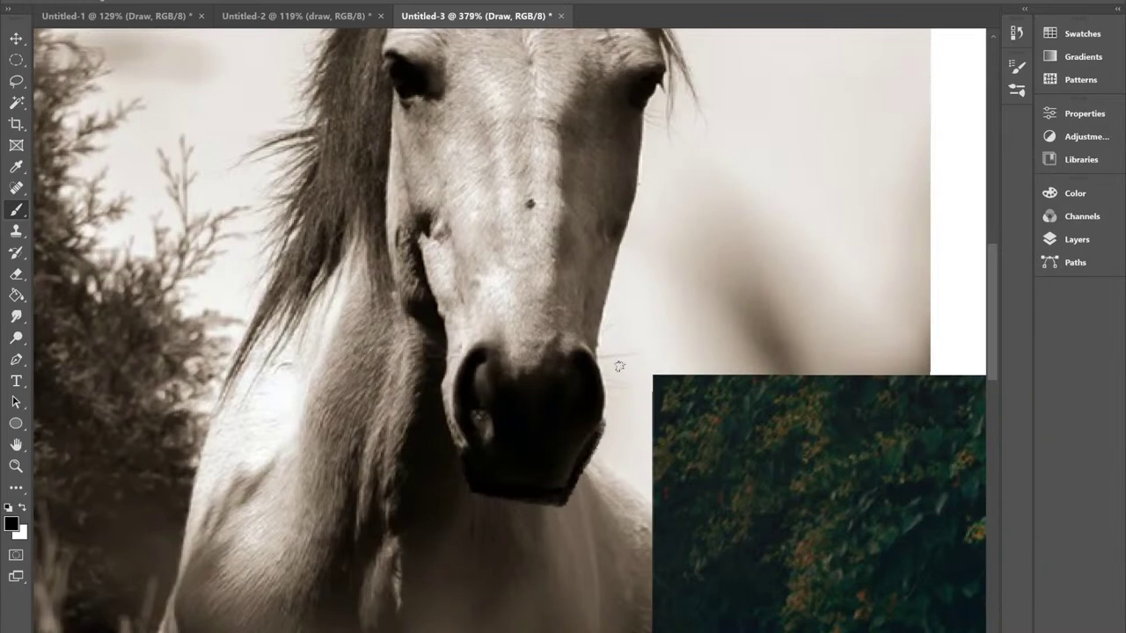
Step: Trace the underside of the white horse's muzzle from the nose around the lower lip and chin
scroll(619, 366, down, 5)
drag(982, 431, 800, 403)
scroll(800, 403, up, 8)
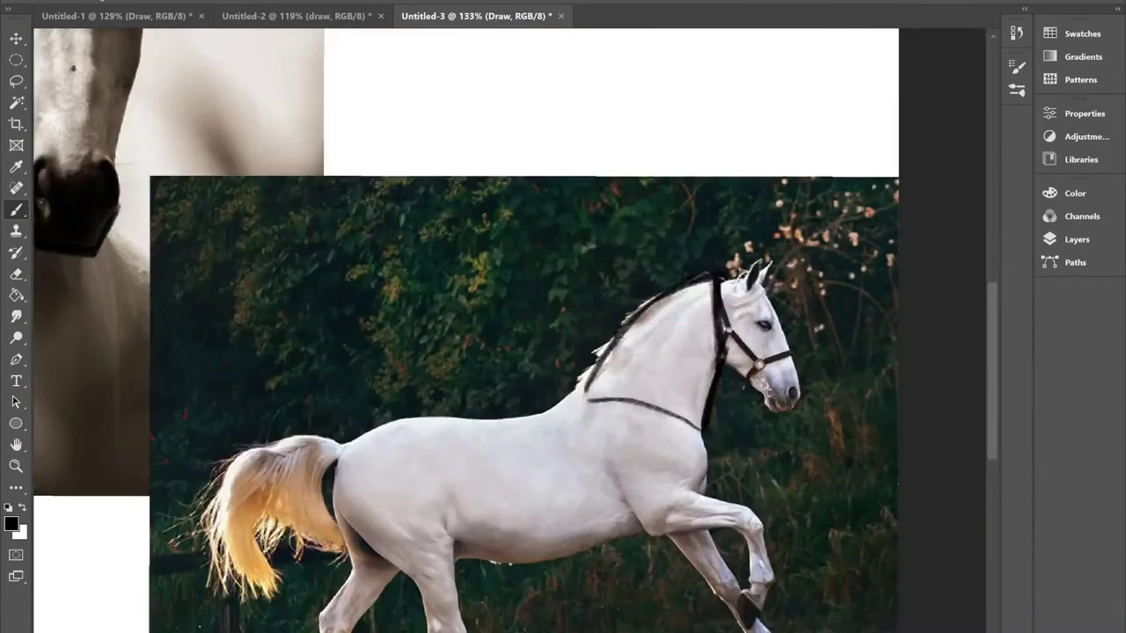
scroll(510, 331, up, 5)
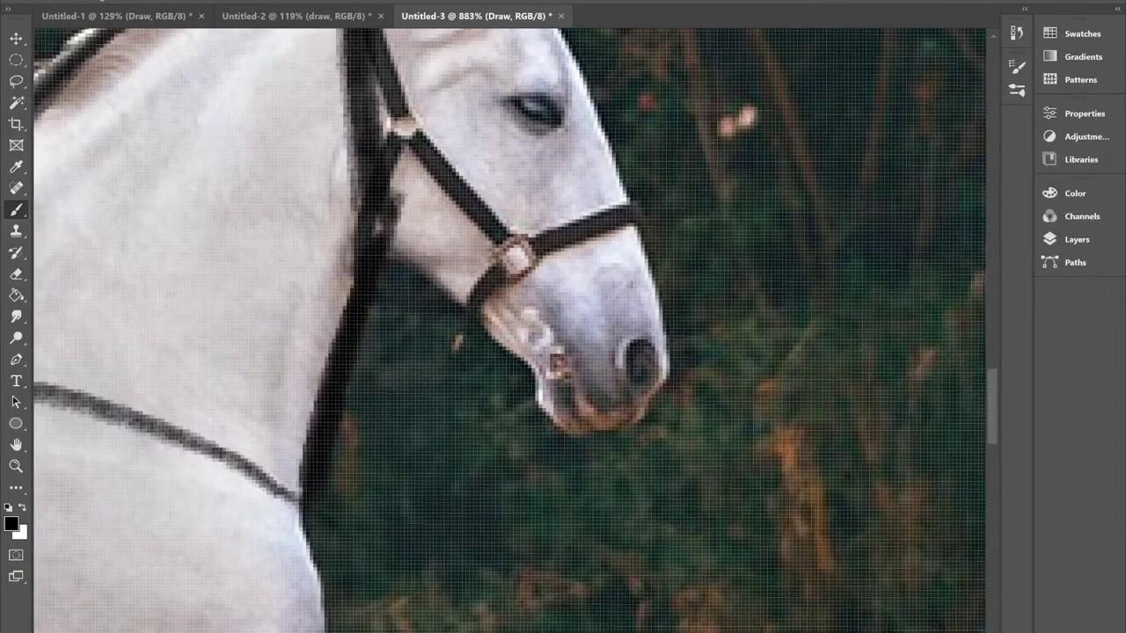
mouse_move(668, 367)
mouse_down()
mouse_move(622, 427)
mouse_move(598, 431)
mouse_move(554, 414)
mouse_move(535, 371)
mouse_up()
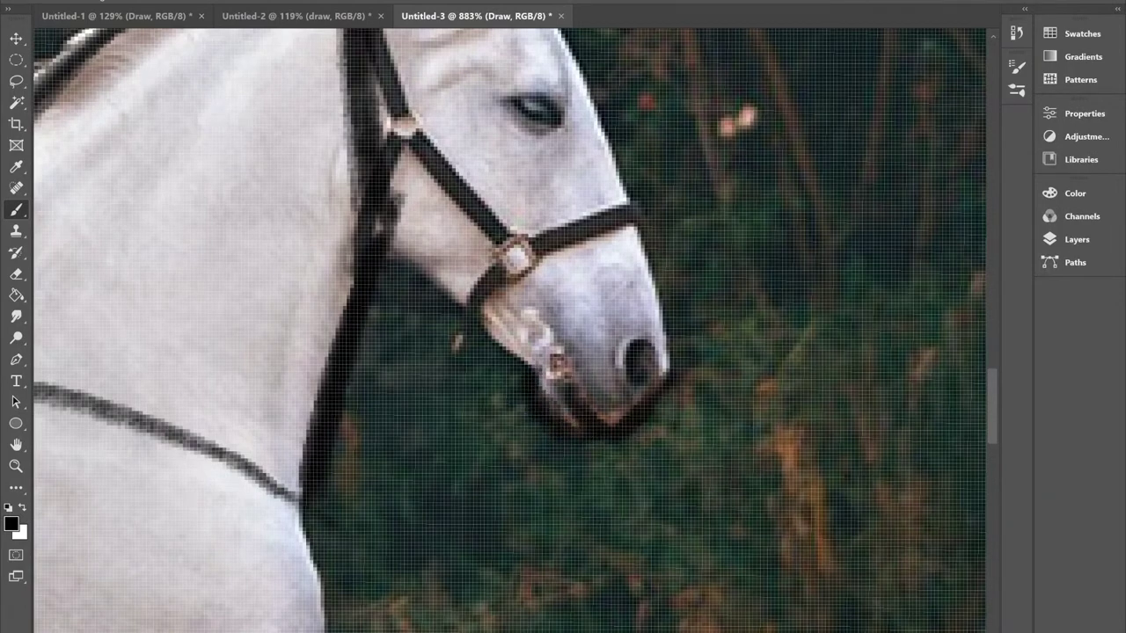
Step: Darken the brown horse's eye with a short black stroke
scroll(615, 281, down, 5)
drag(440, 352, 950, 345)
scroll(510, 330, left, 10)
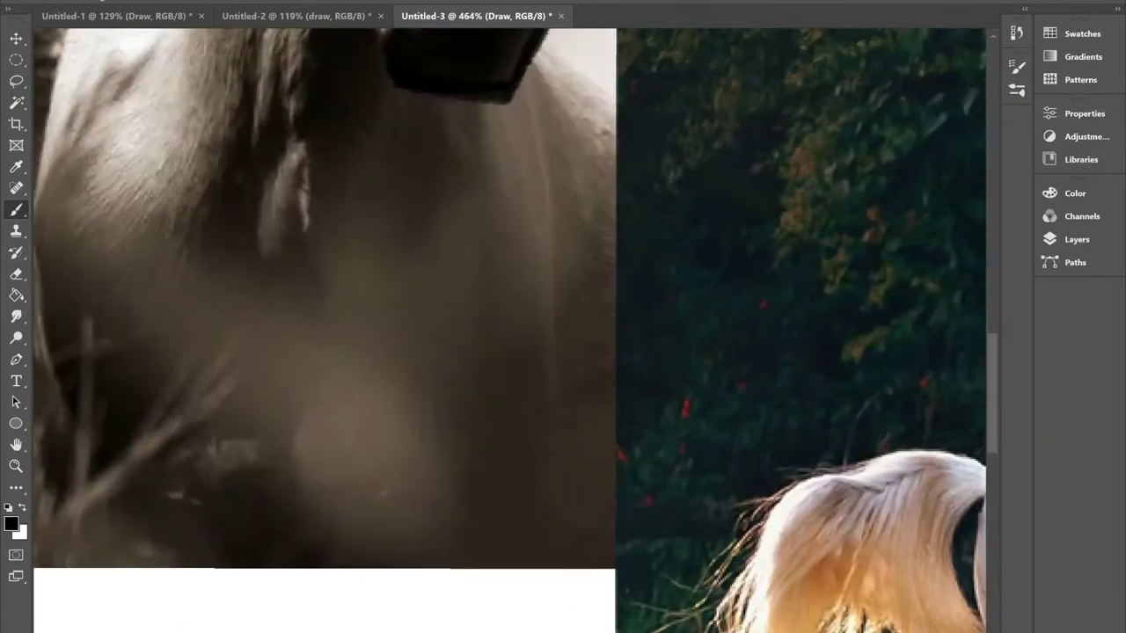
scroll(514, 330, left, 15)
scroll(514, 331, up, 8)
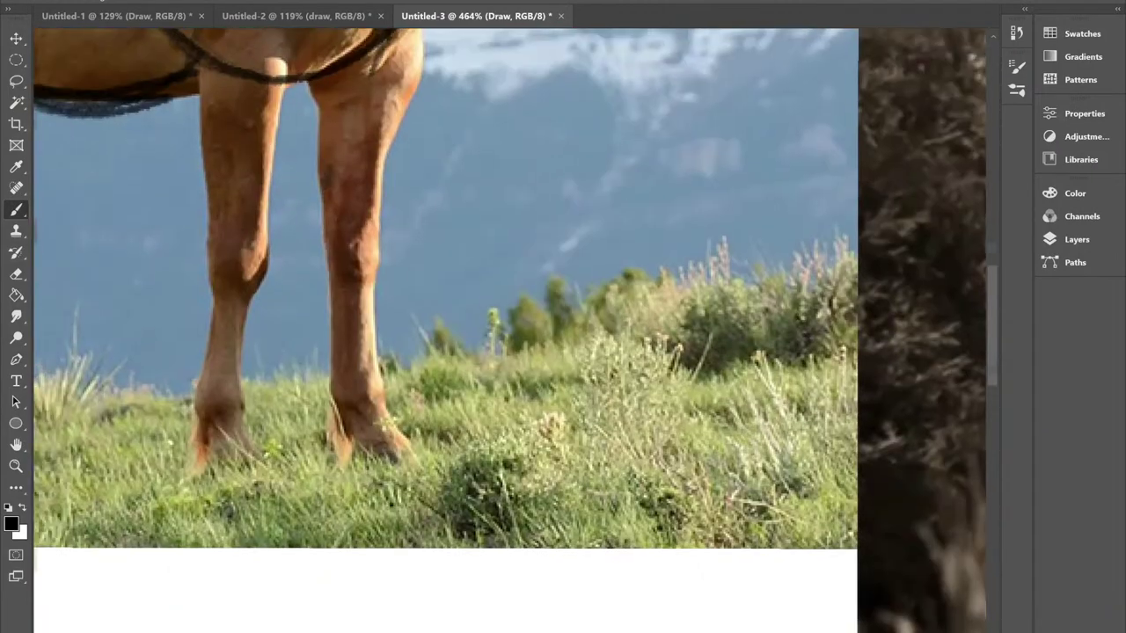
scroll(510, 331, right, 8)
scroll(510, 331, up, 5)
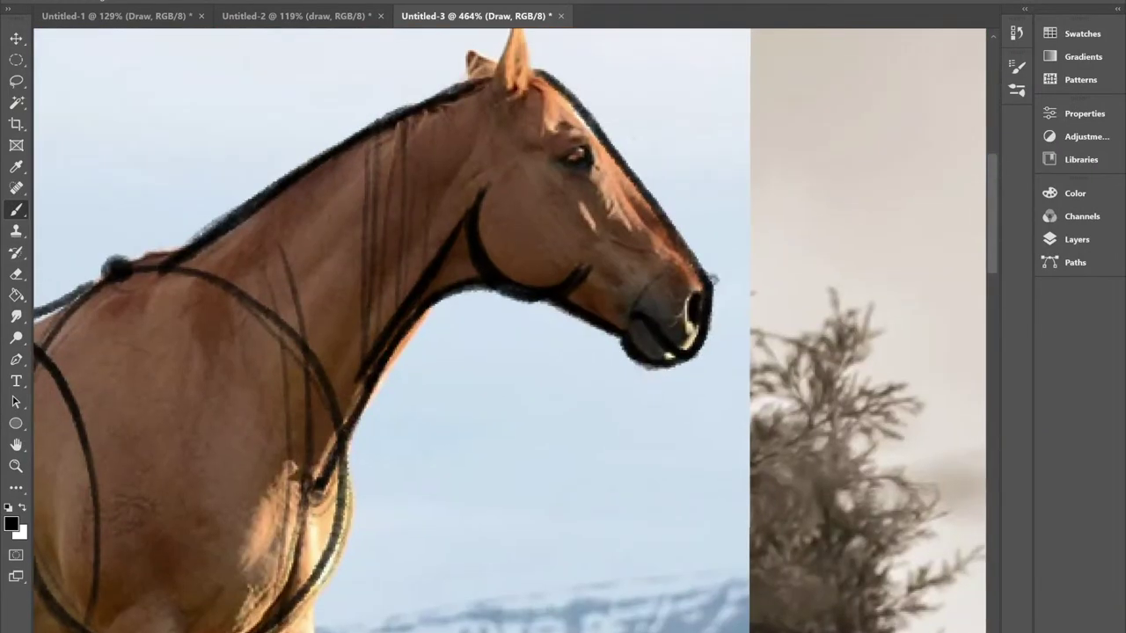
scroll(527, 369, up, 4)
scroll(616, 308, up, 1)
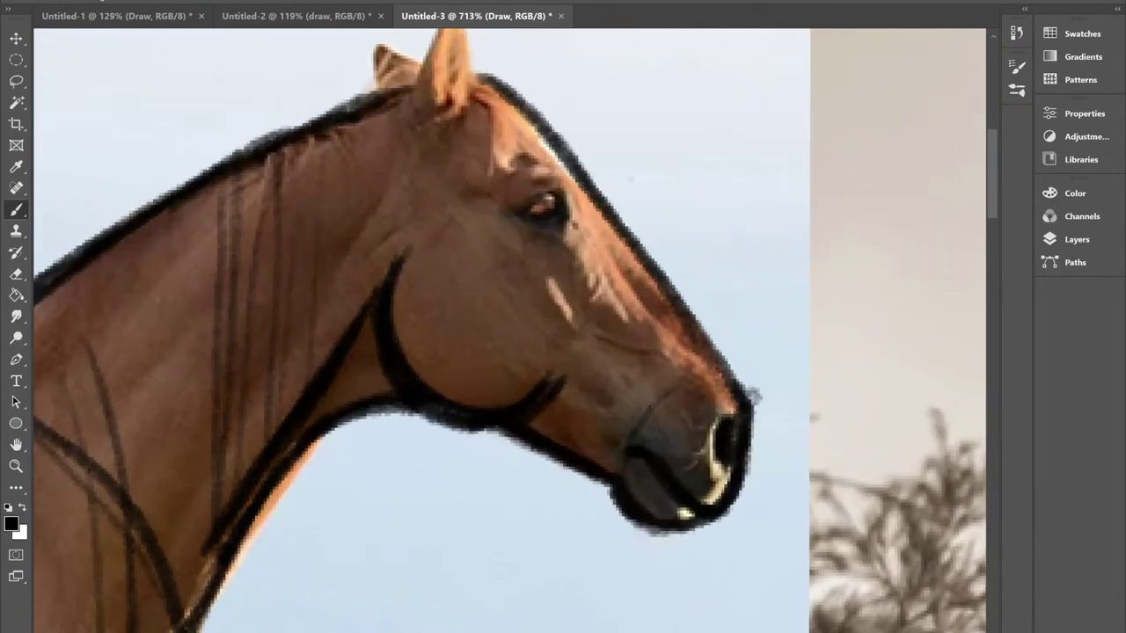
drag(754, 396, 844, 445)
mouse_move(650, 258)
mouse_down()
mouse_move(619, 269)
mouse_move(647, 271)
mouse_up()
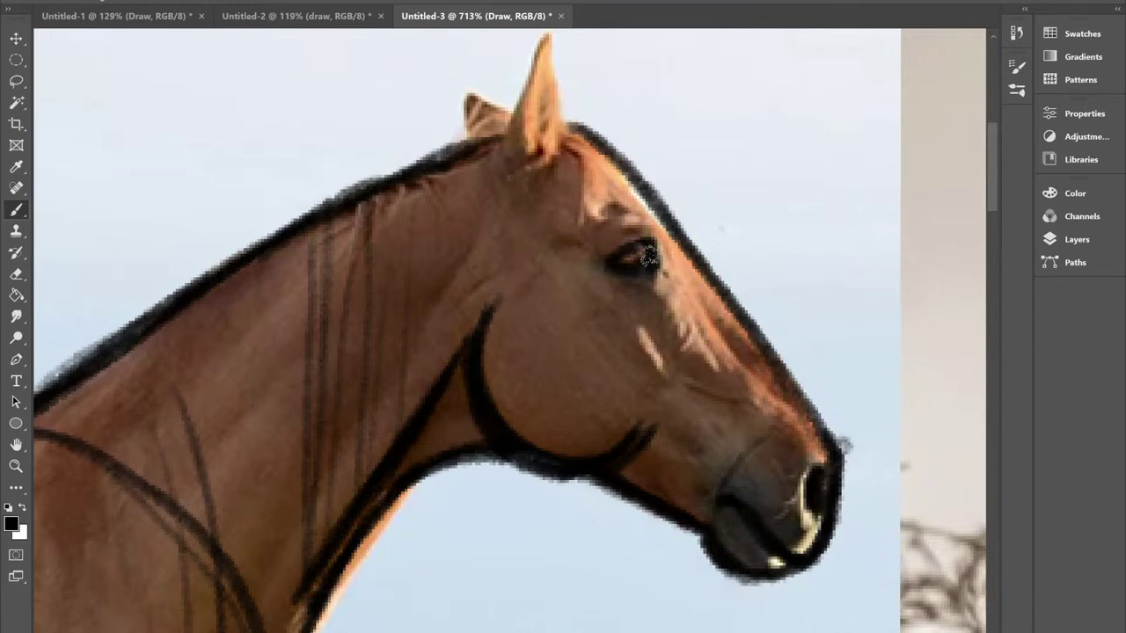
Step: Draw a horizontal double-headed arrow across the front-facing horse's forehead from one eye to the other
scroll(649, 257, down, 4)
mouse_move(836, 493)
mouse_down()
mouse_move(399, 289)
mouse_move(205, 216)
mouse_move(152, 141)
mouse_up()
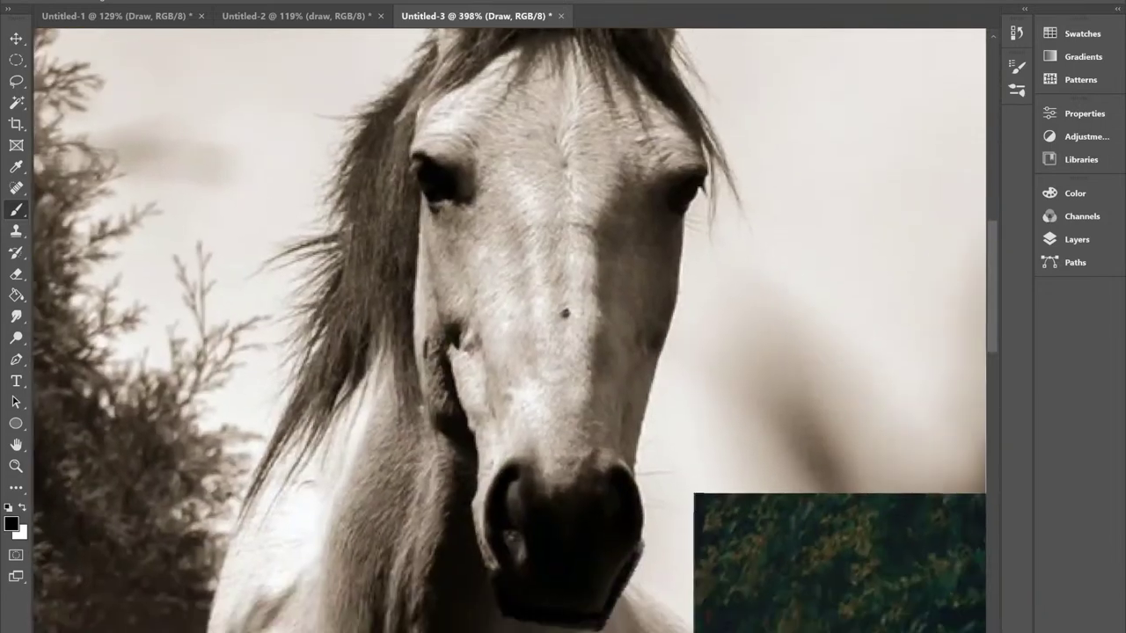
scroll(511, 331, down, 1)
scroll(511, 331, down, 1)
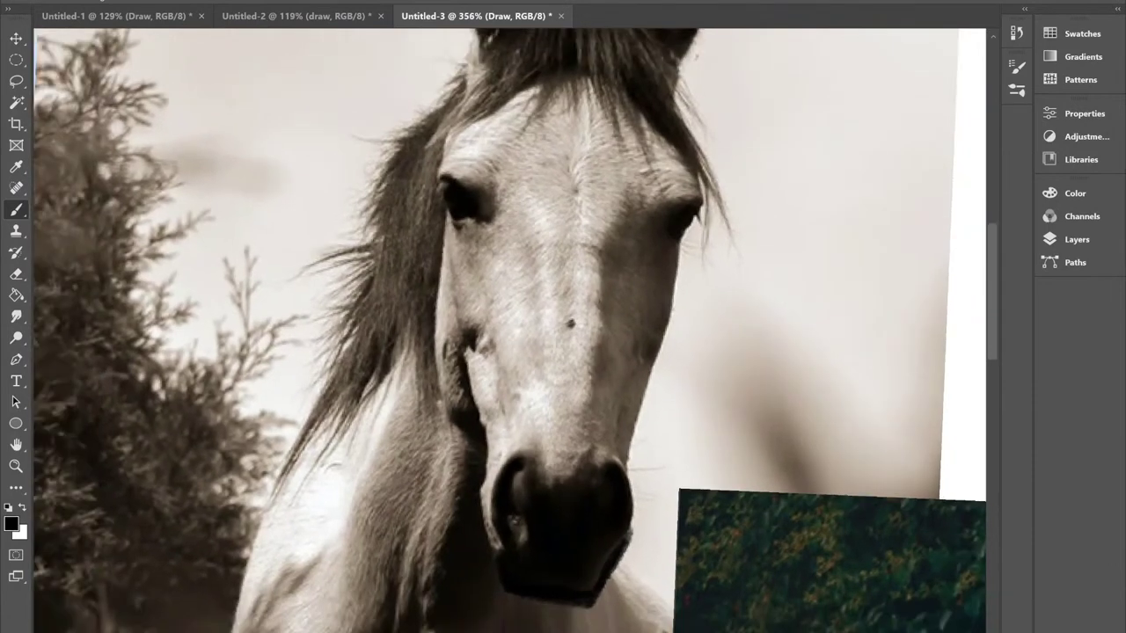
scroll(510, 331, down, 1)
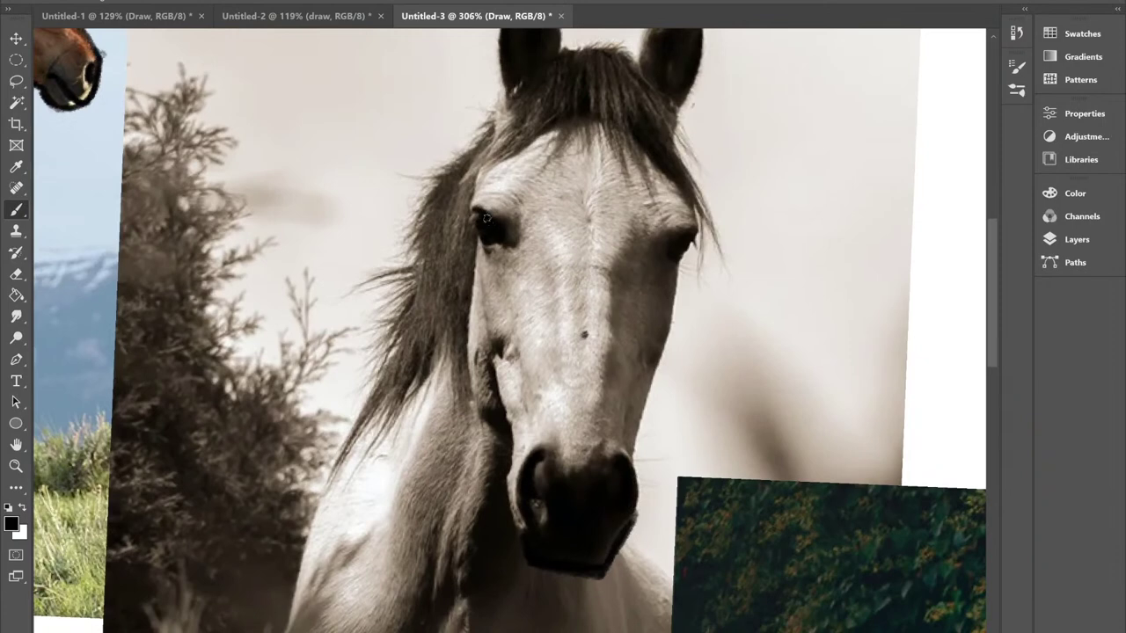
drag(526, 231, 656, 238)
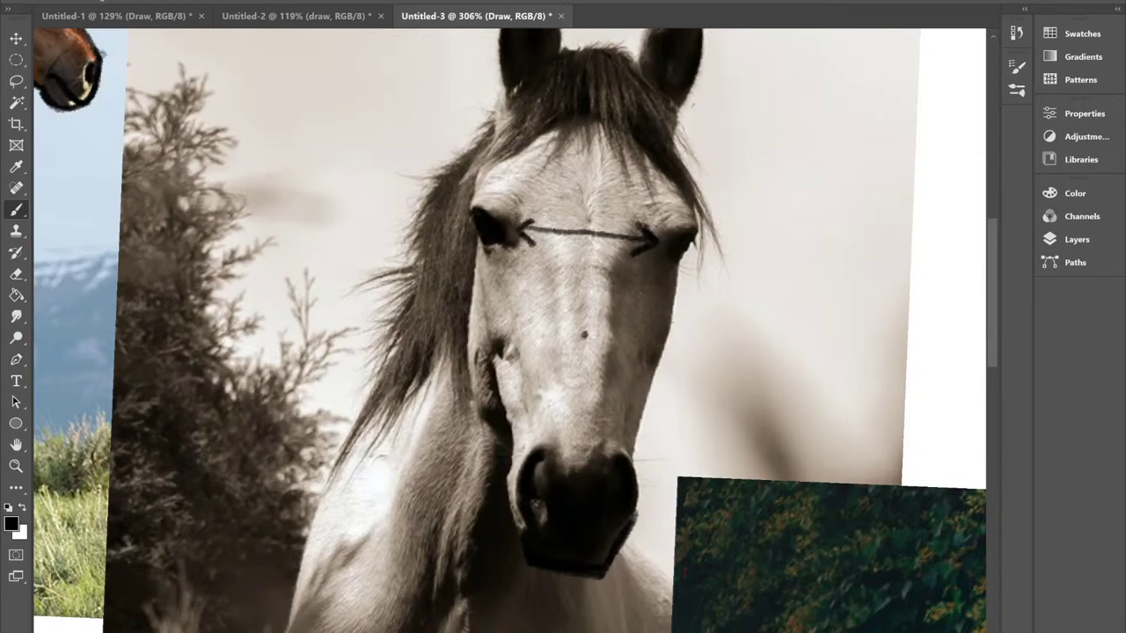
Step: Examine the eye spacing on the front-facing horse and compare it with the other two reference photos
scroll(708, 196, down, 3)
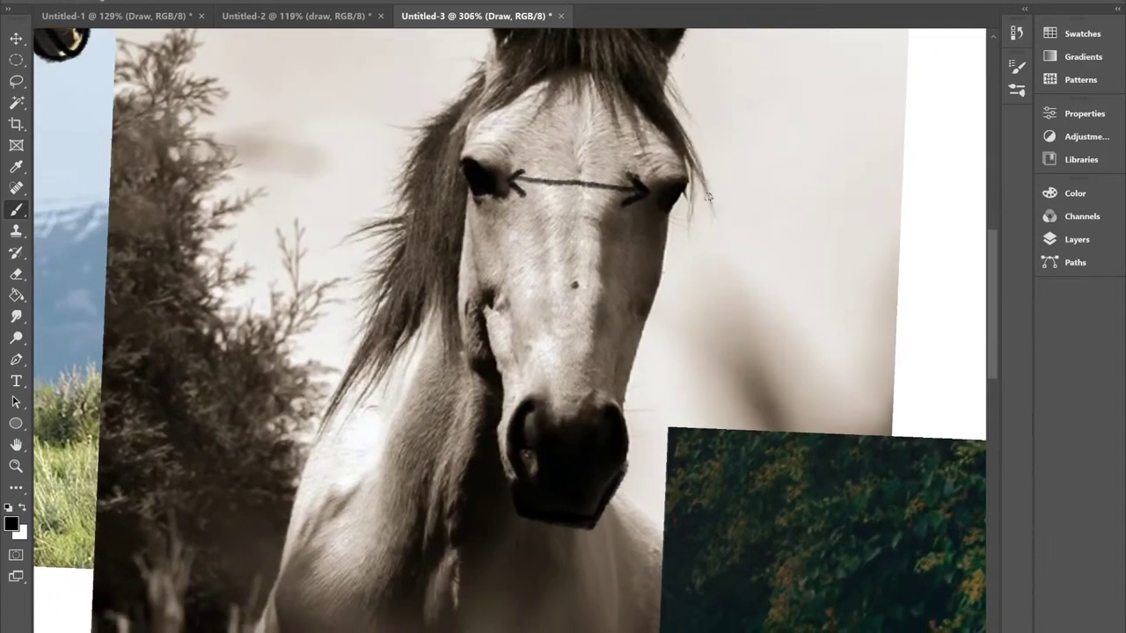
scroll(708, 196, down, 1)
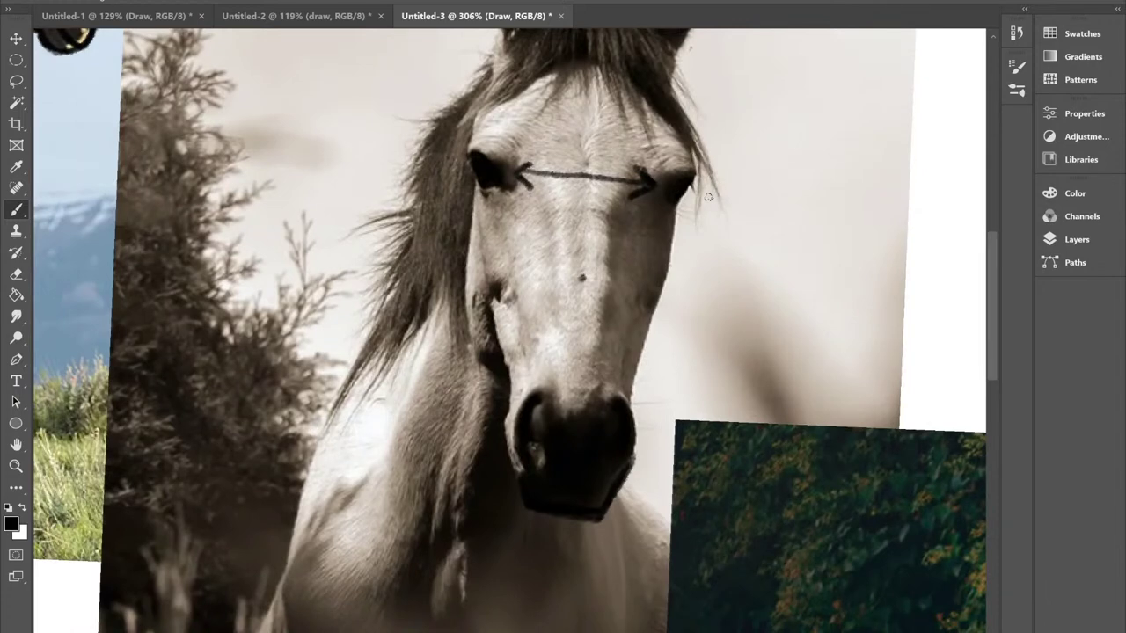
scroll(708, 196, down, 1)
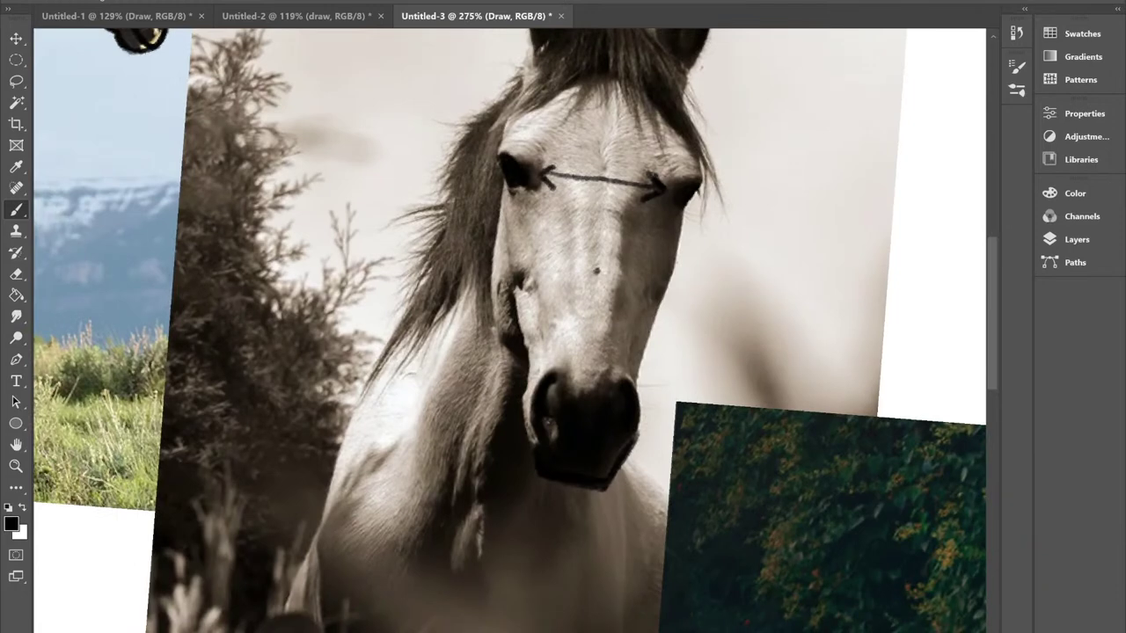
scroll(773, 318, down, 2)
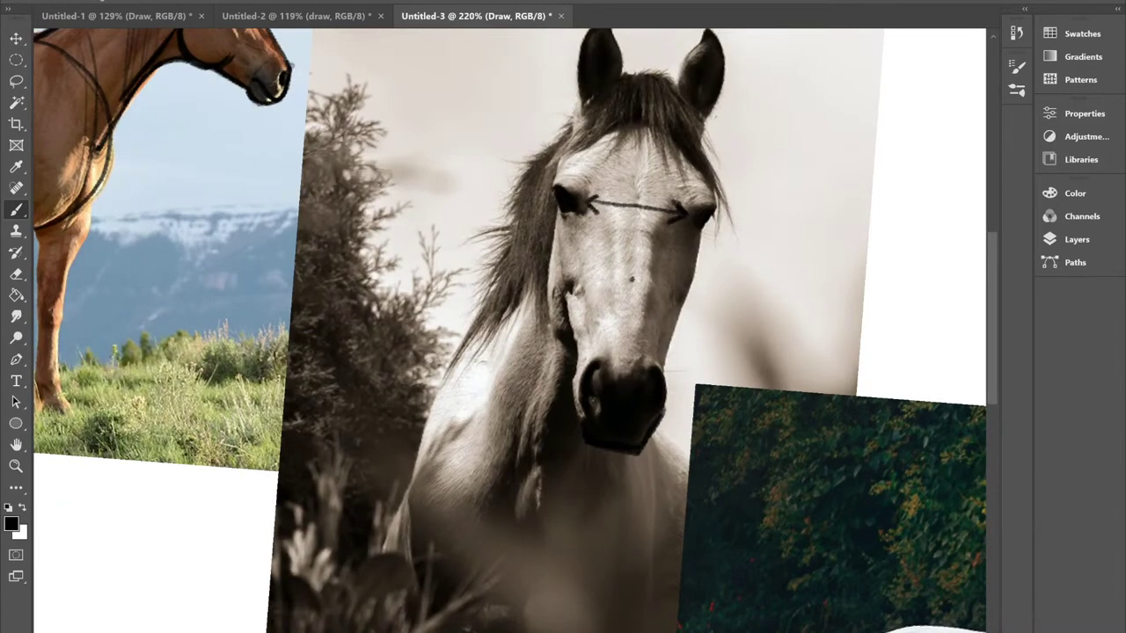
scroll(664, 348, down, 4)
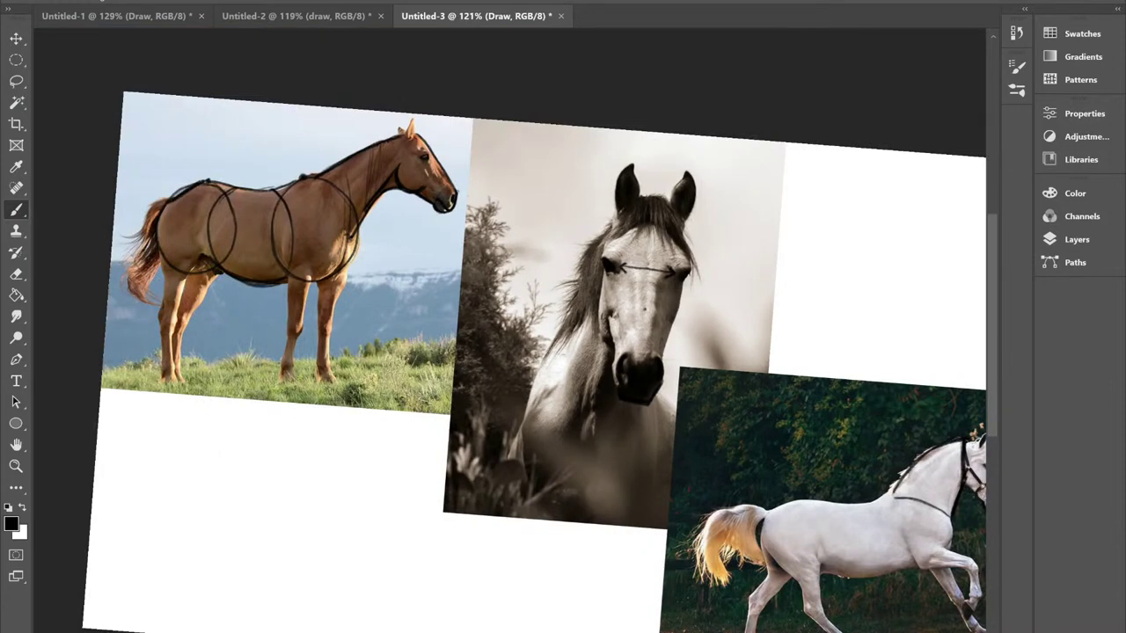
scroll(664, 348, down, 1)
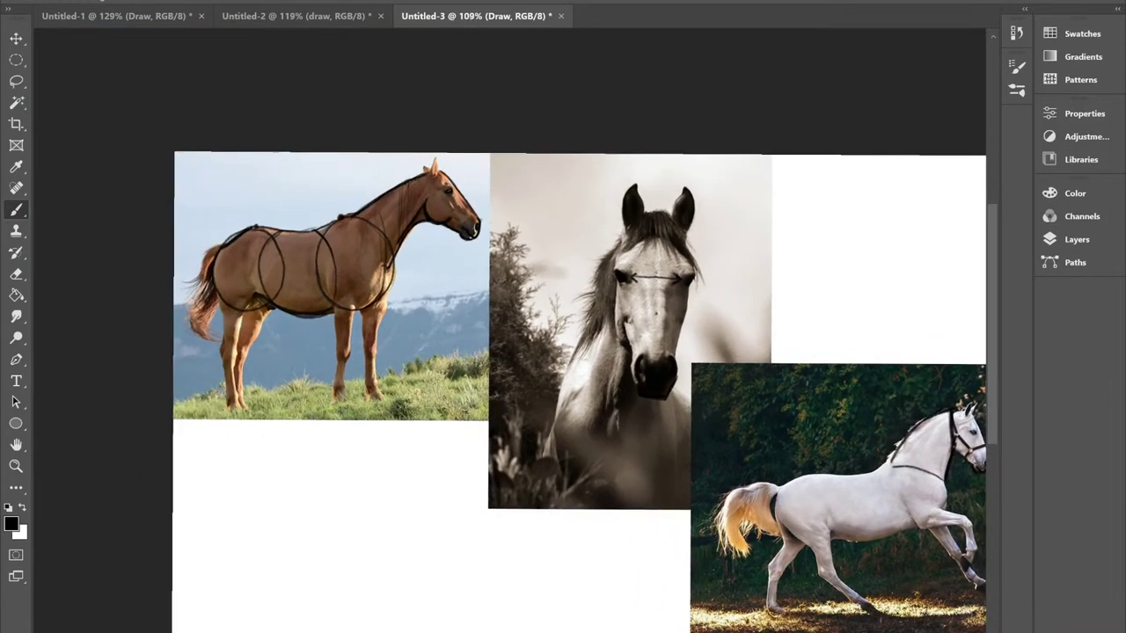
drag(615, 369, 539, 288)
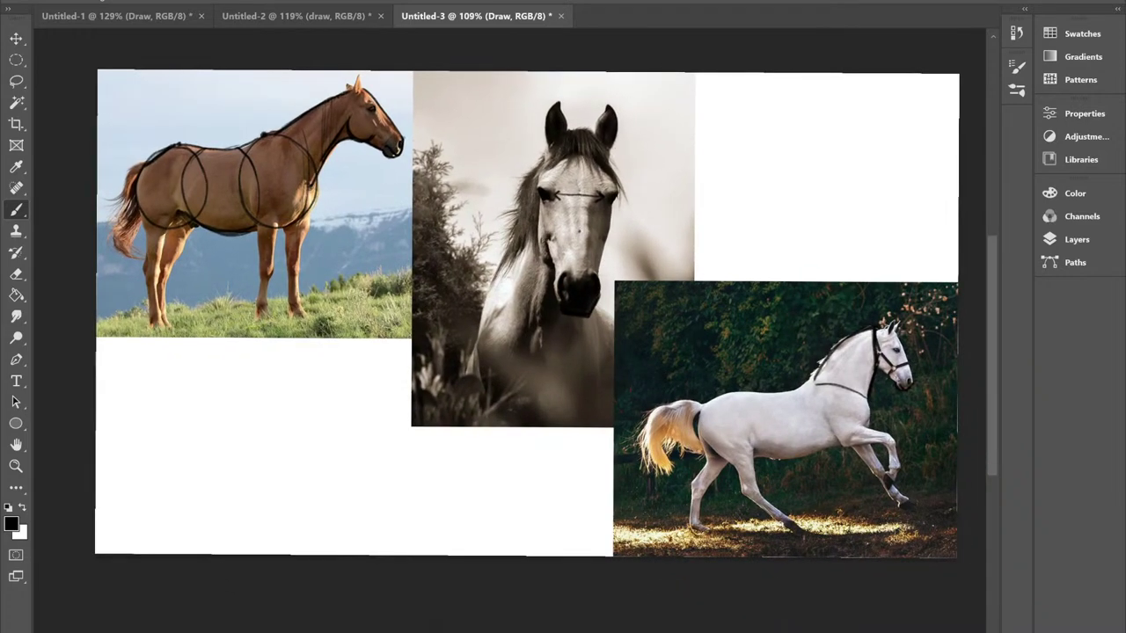
scroll(632, 347, down, 2)
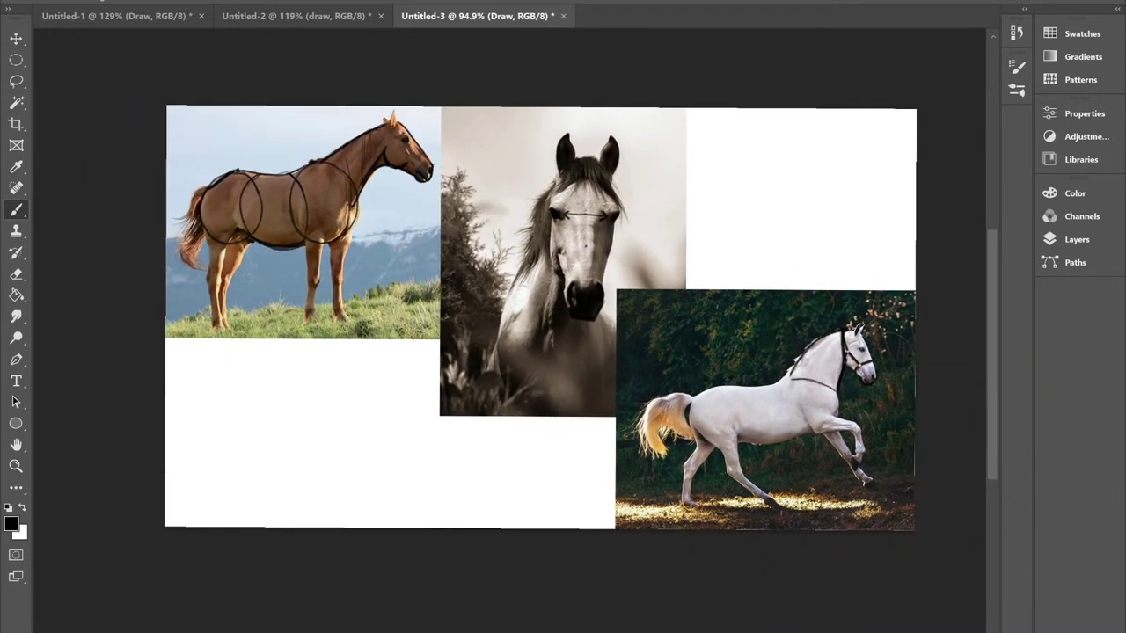
scroll(666, 348, down, 1)
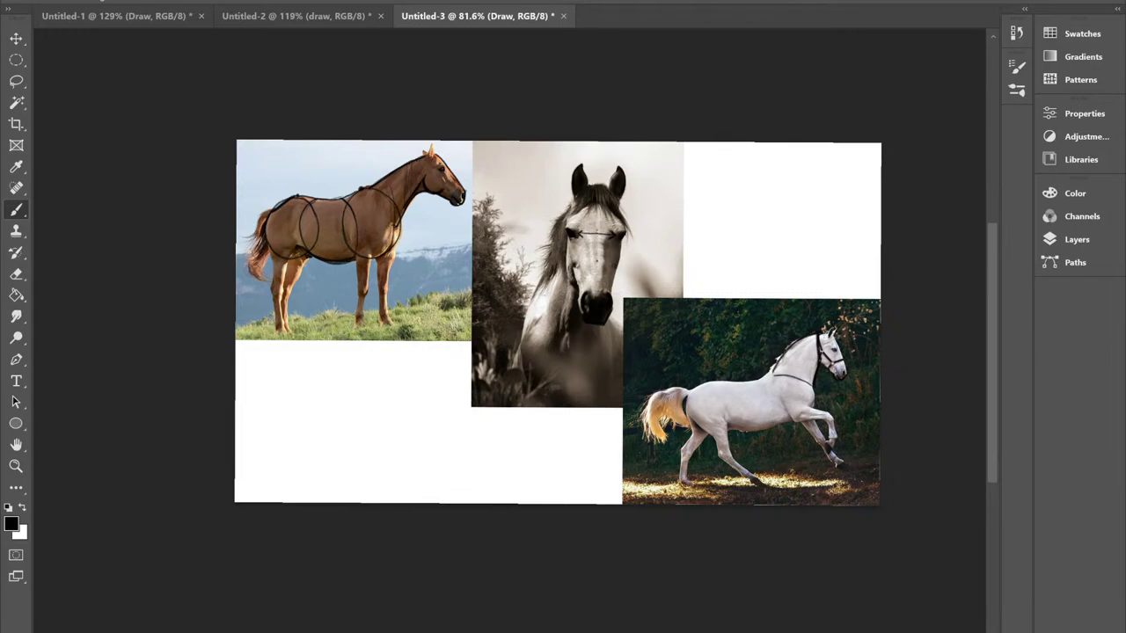
Step: Trace both sides of the front-facing horse's face from below the eyes along the cheeks, and mark the muzzle's side
scroll(666, 353, up, 3)
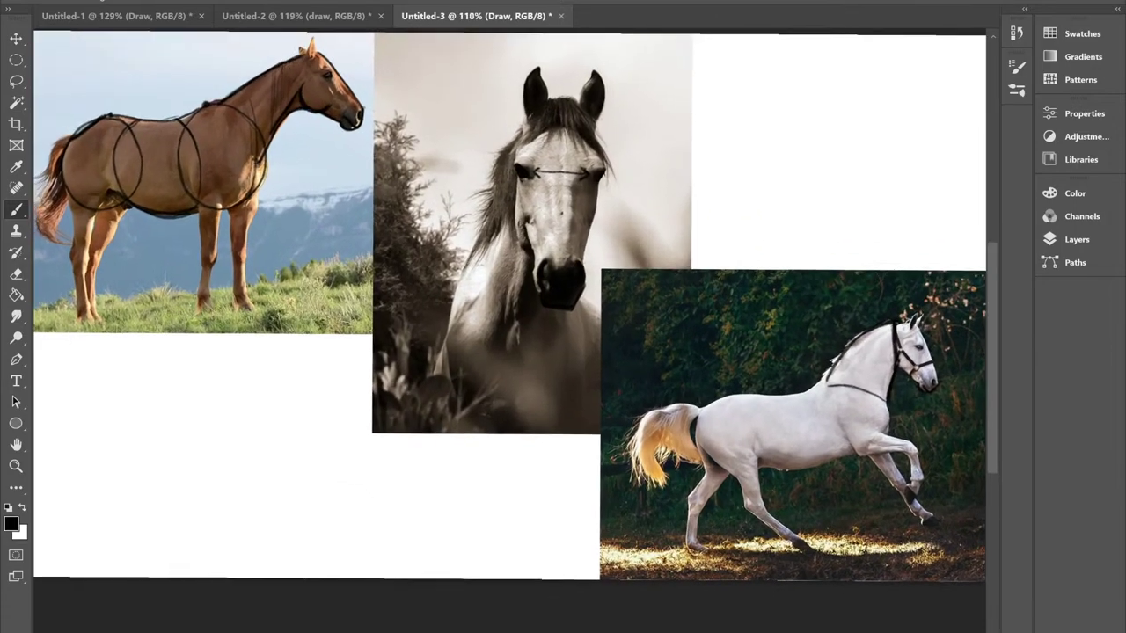
scroll(580, 136, up, 5)
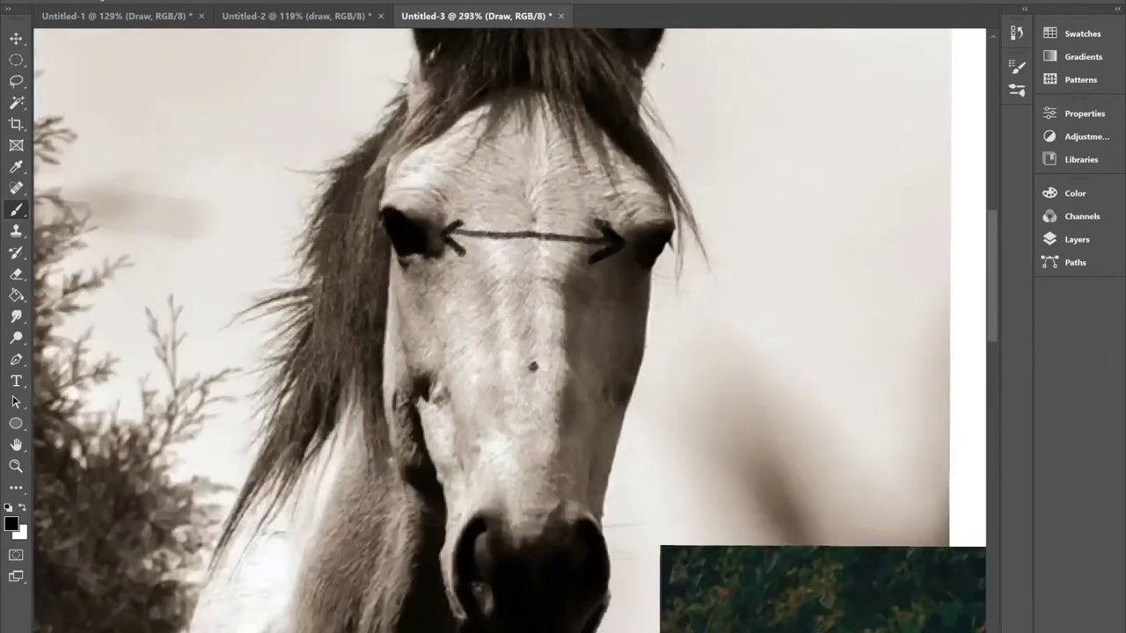
scroll(580, 136, up, 2)
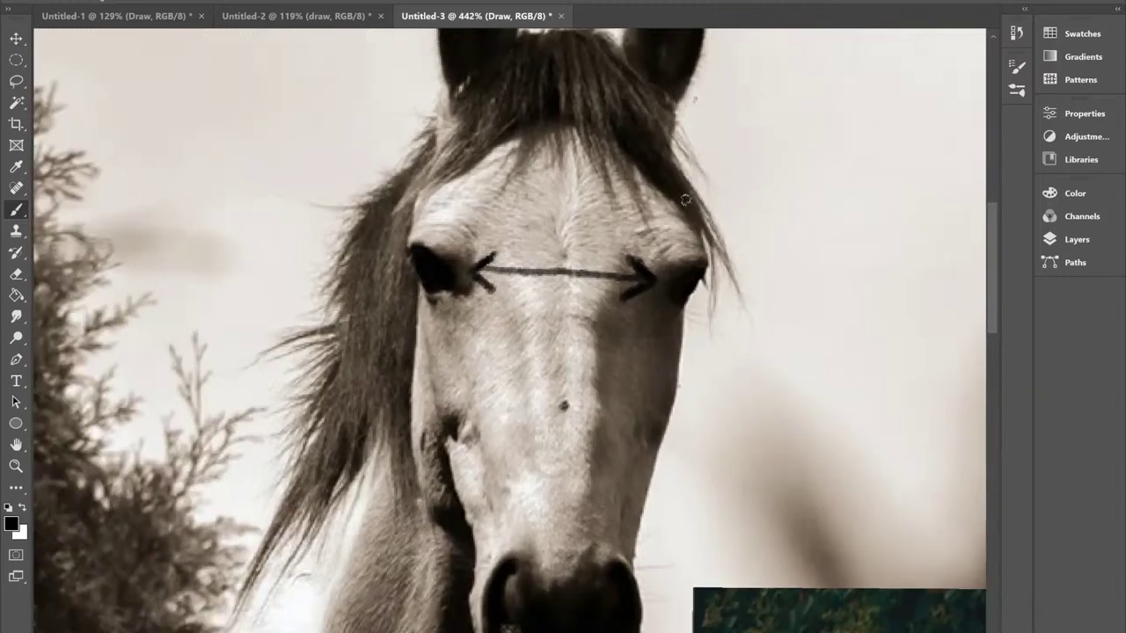
scroll(685, 200, down, 1)
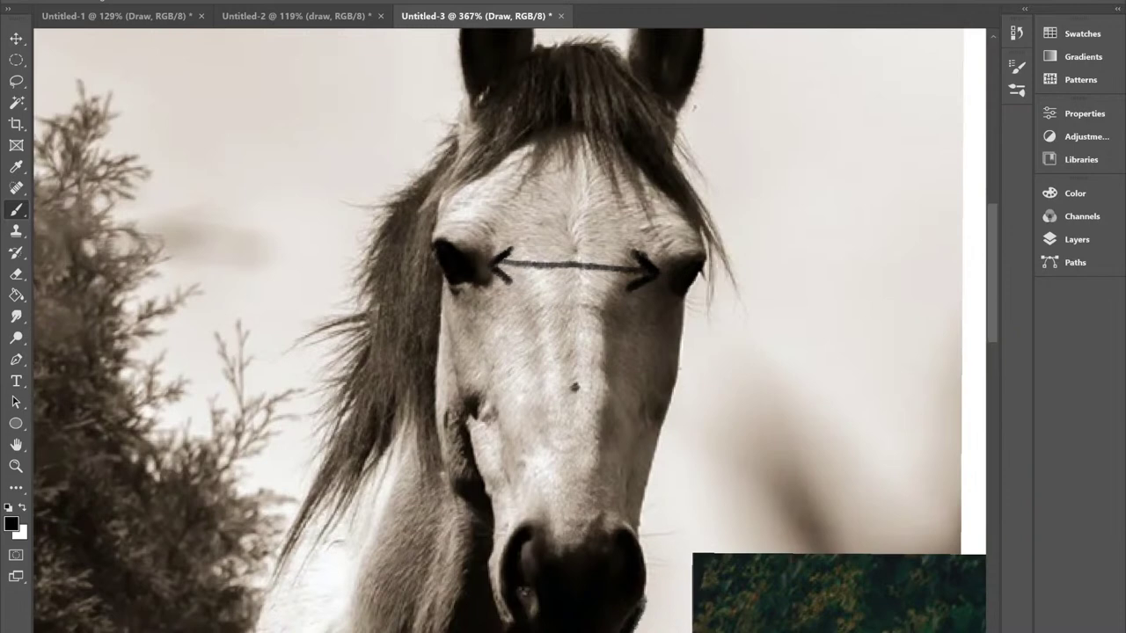
scroll(606, 219, down, 2)
scroll(660, 264, up, 1)
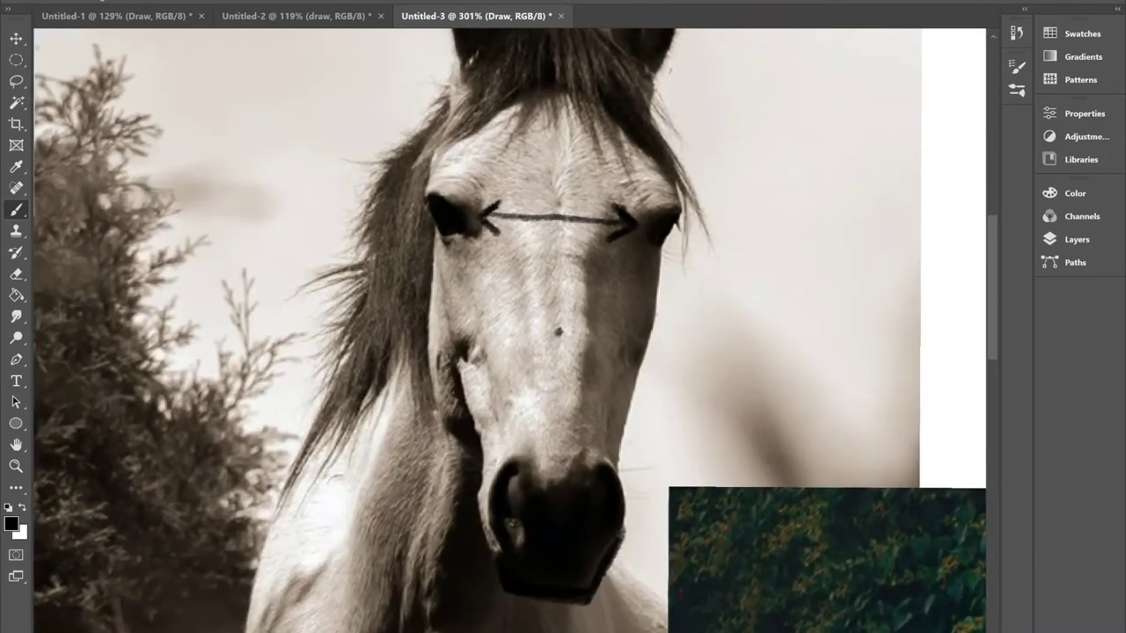
mouse_move(433, 233)
mouse_down()
mouse_move(424, 364)
mouse_move(460, 436)
mouse_move(426, 303)
mouse_up()
mouse_move(434, 414)
mouse_down()
mouse_move(428, 347)
mouse_move(451, 432)
mouse_up()
drag(434, 236, 436, 304)
mouse_move(663, 246)
mouse_down()
mouse_move(651, 361)
mouse_move(650, 324)
mouse_move(642, 371)
mouse_move(652, 308)
mouse_move(630, 398)
mouse_up()
drag(651, 289, 630, 404)
mouse_move(612, 466)
mouse_down()
mouse_move(625, 521)
mouse_move(606, 449)
mouse_up()
Step: Trace the front-facing horse's brow on both sides with curves from the forelock down to each eye
scroll(545, 352, down, 1)
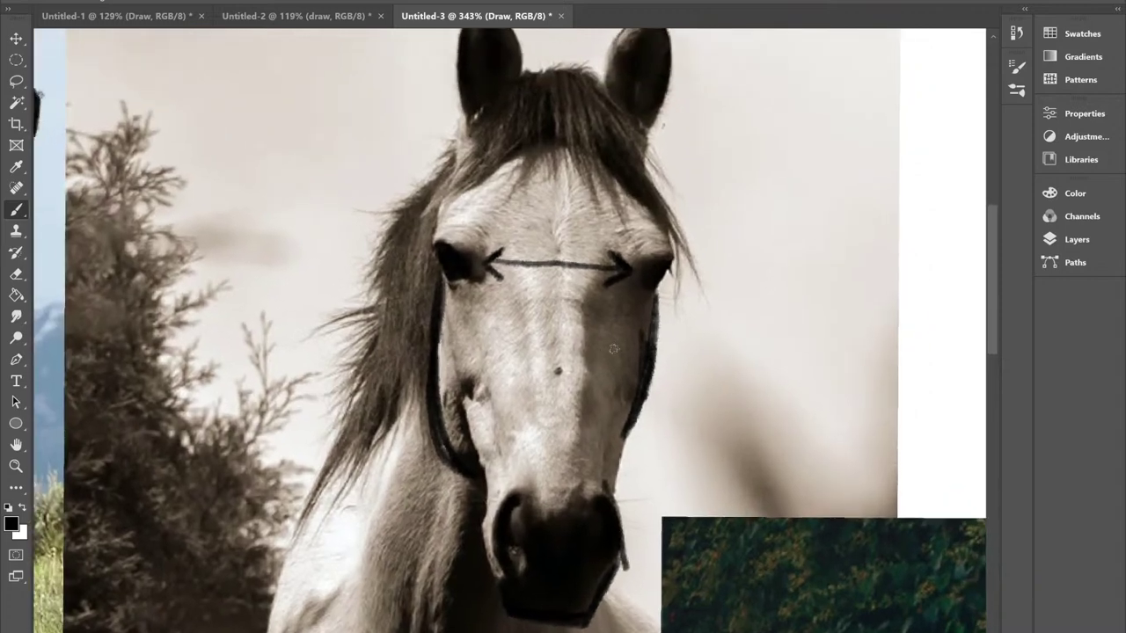
mouse_move(438, 247)
mouse_down()
mouse_move(446, 209)
mouse_move(493, 172)
mouse_move(433, 244)
mouse_up()
mouse_move(631, 191)
mouse_down()
mouse_move(672, 247)
mouse_move(662, 244)
mouse_up()
drag(494, 176, 443, 245)
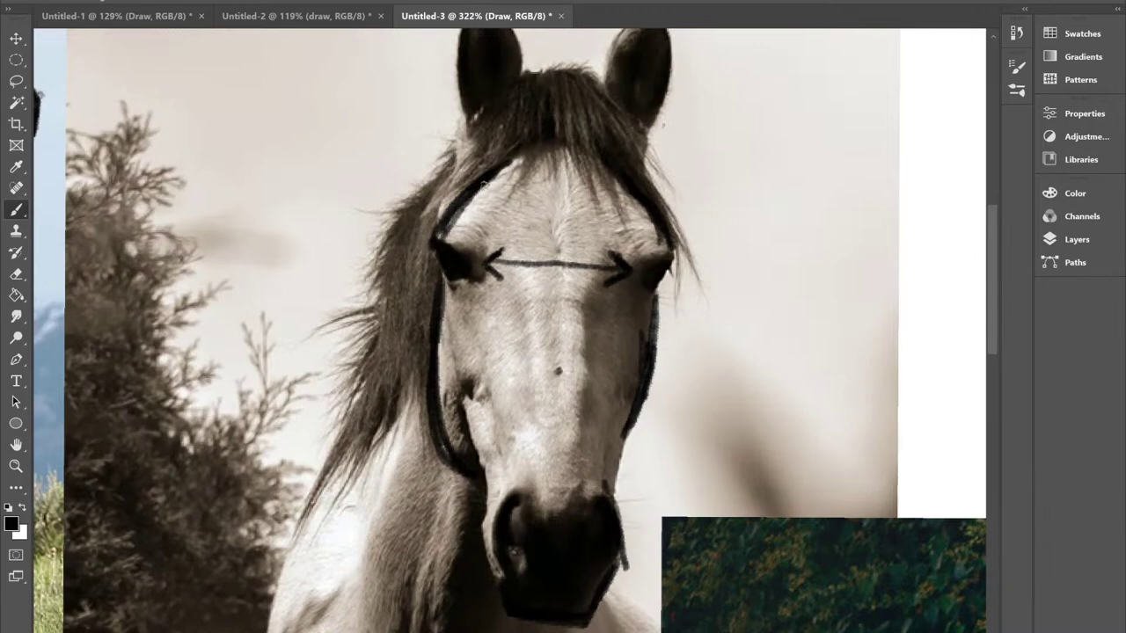
scroll(485, 185, down, 3)
scroll(485, 185, up, 1)
scroll(485, 185, down, 5)
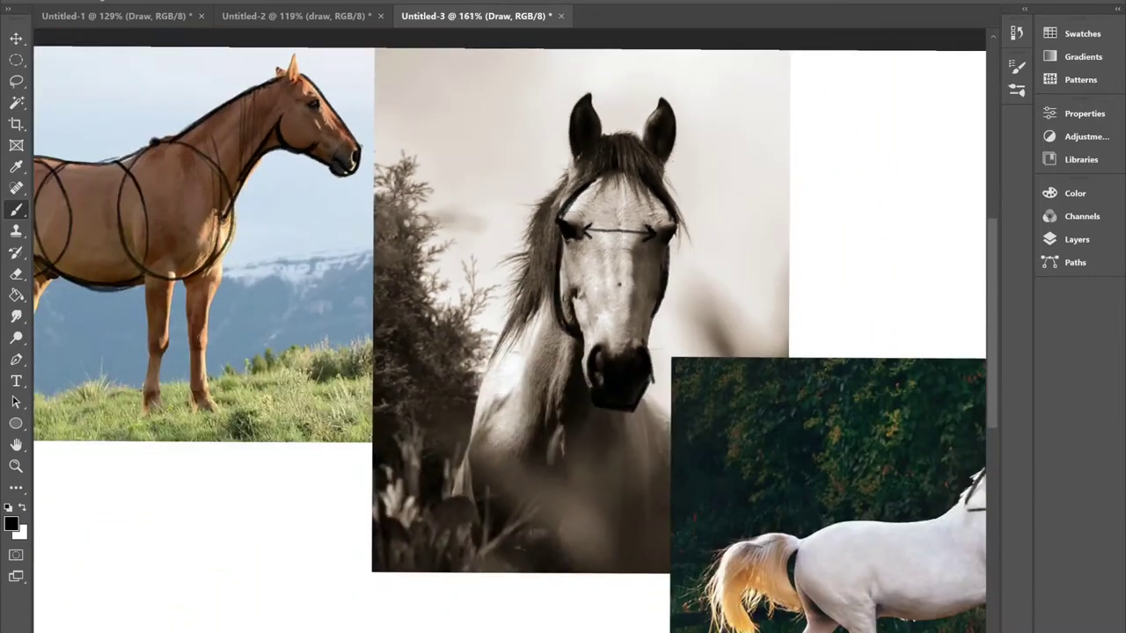
Step: Extend the brown horse's neck line to the forehead and outline its near and far ears
drag(485, 185, 616, 206)
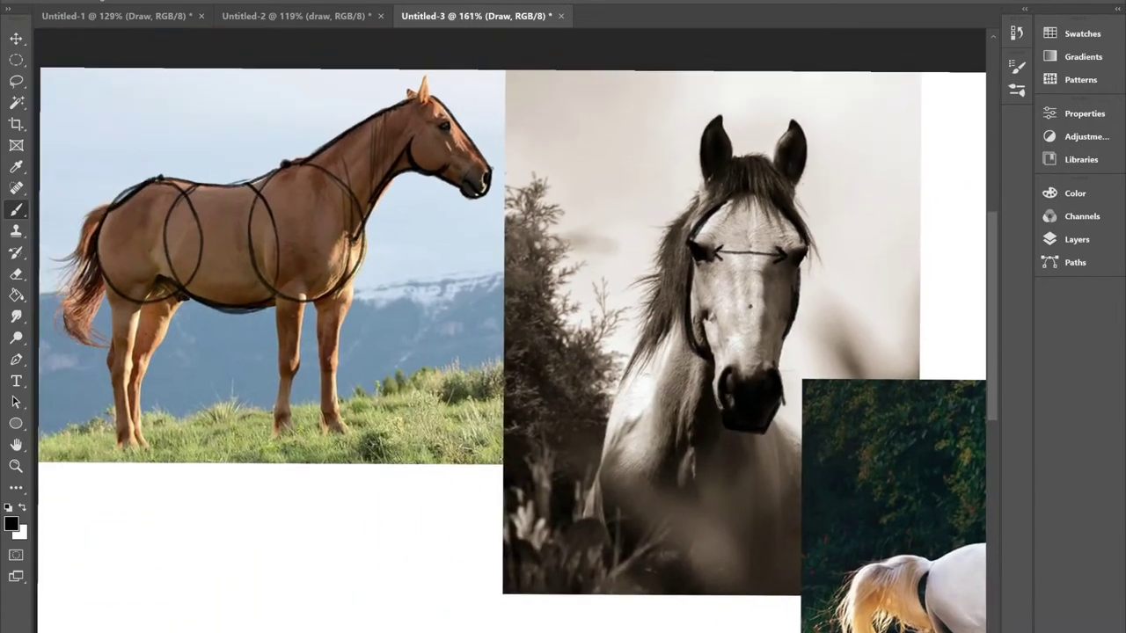
scroll(783, 225, up, 3)
scroll(379, 88, up, 3)
drag(314, 128, 401, 202)
scroll(314, 128, up, 4)
drag(493, 253, 670, 325)
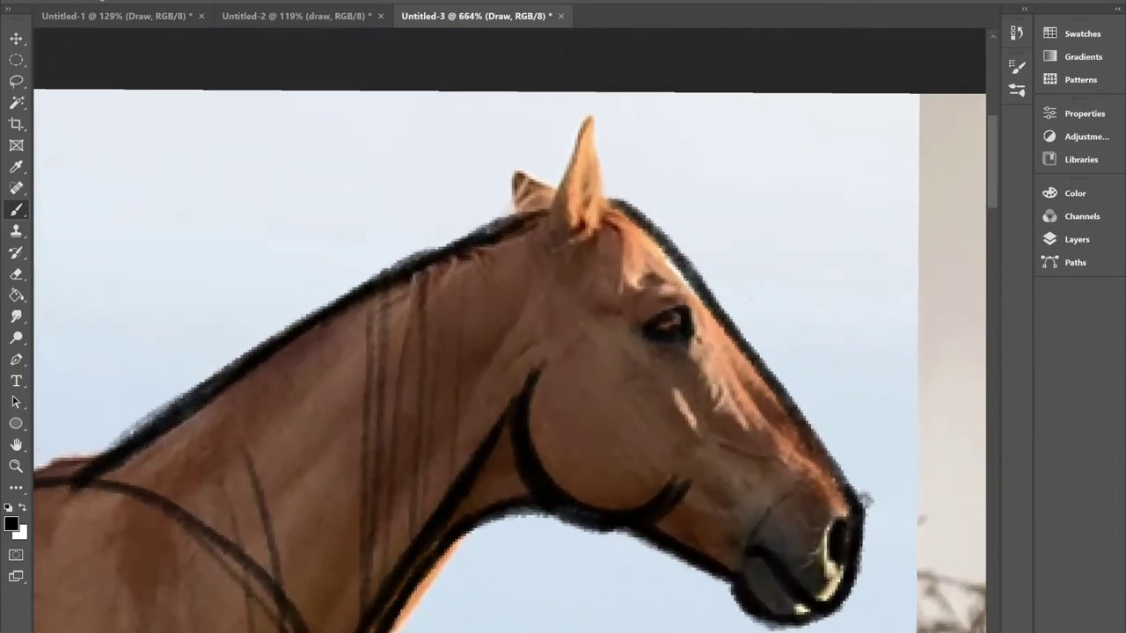
mouse_move(535, 216)
mouse_down()
mouse_move(616, 202)
mouse_move(594, 195)
mouse_up()
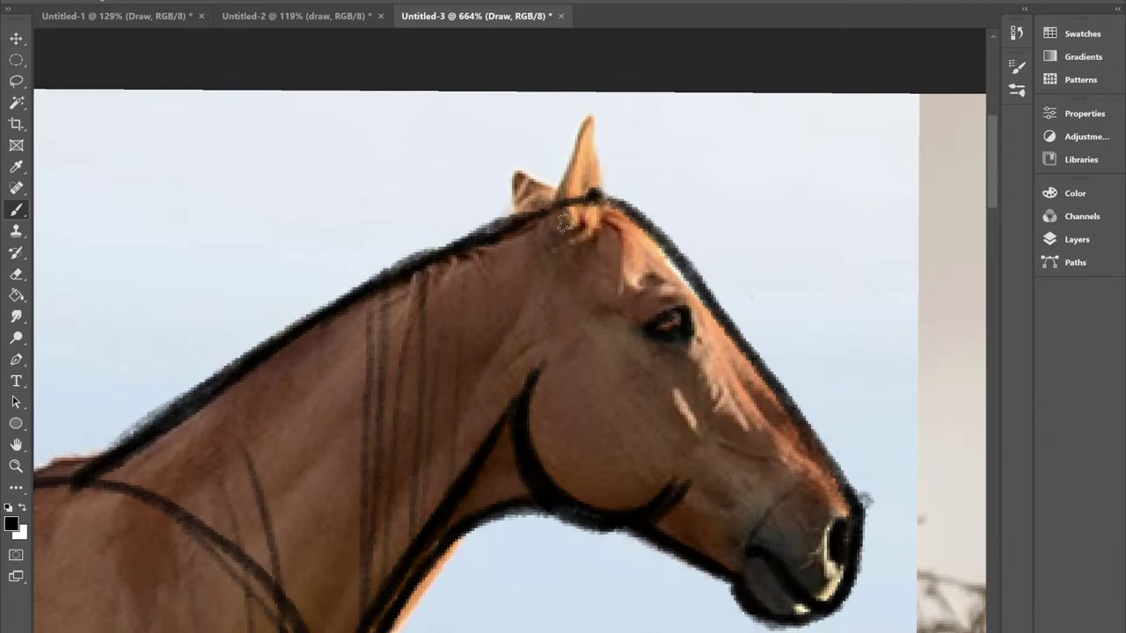
mouse_move(559, 232)
mouse_down()
mouse_move(567, 171)
mouse_move(593, 198)
mouse_move(517, 210)
mouse_up()
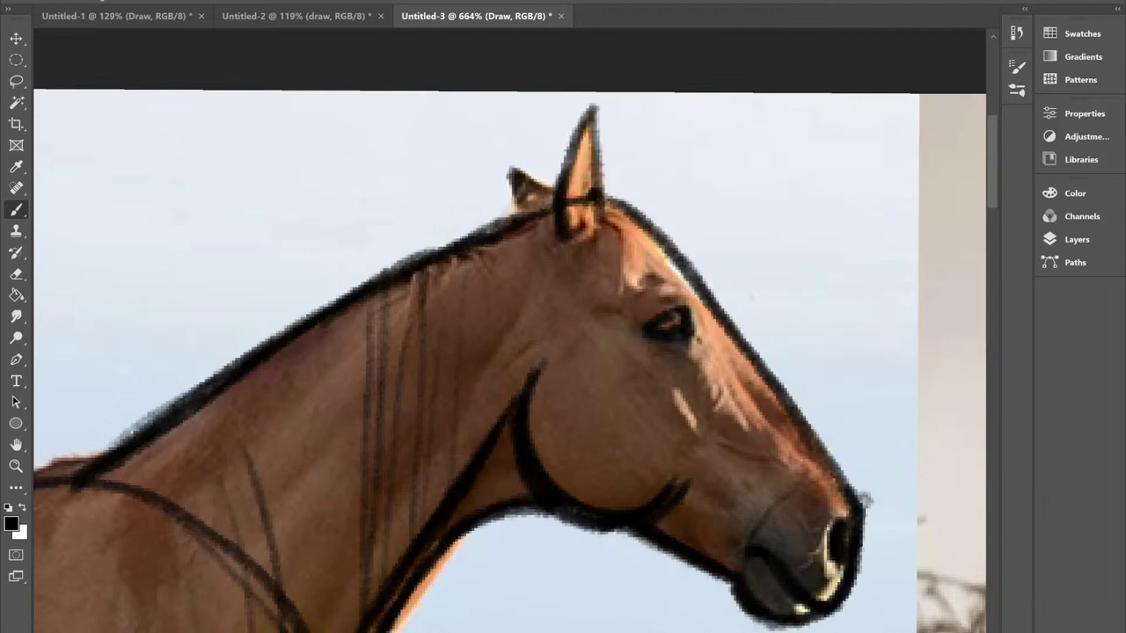
alt+scroll(547, 201, down, 5)
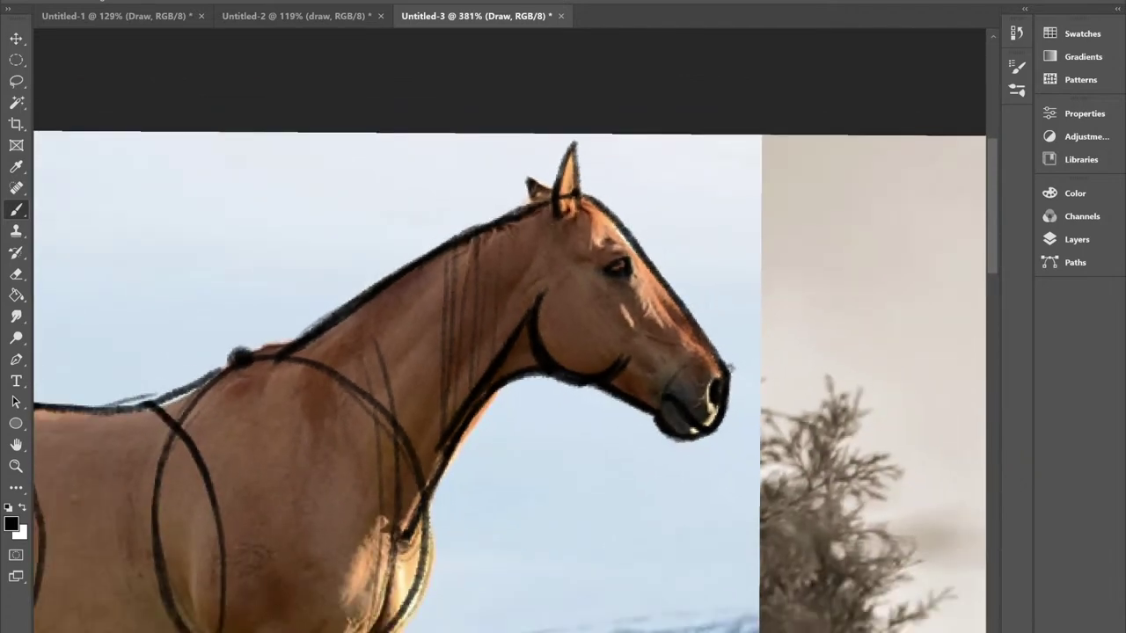
scroll(547, 201, down, 5)
scroll(464, 187, up, 5)
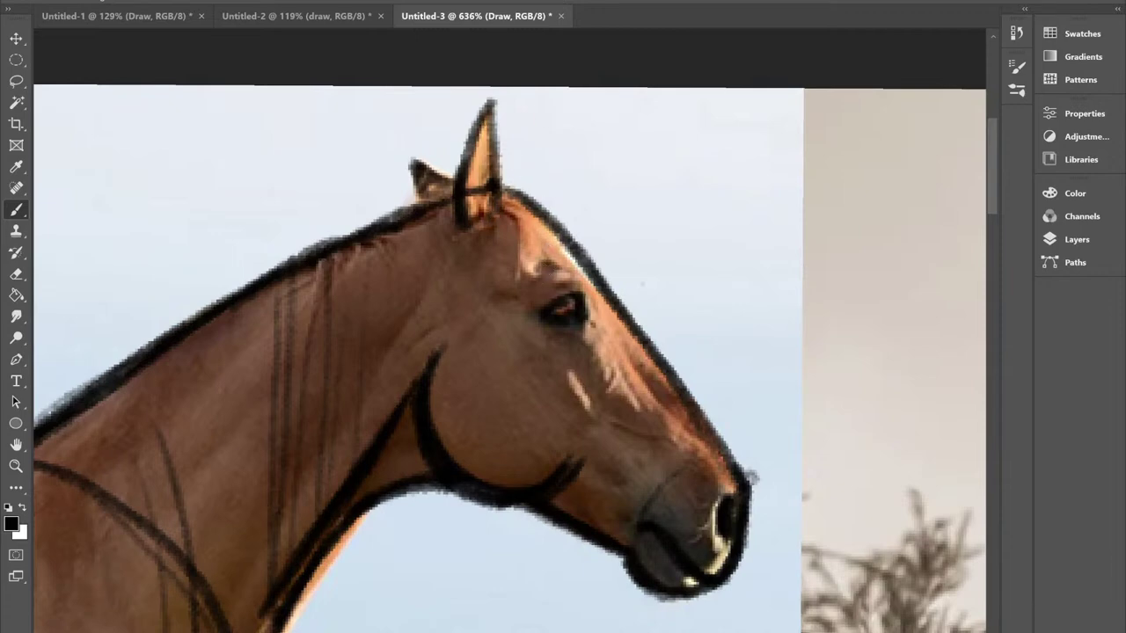
Step: Outline both upright ears of the front-facing horse, from the forelock around the pointed tips to the ear bases
scroll(537, 238, down, 7)
drag(932, 343, 779, 308)
scroll(866, 312, up, 2)
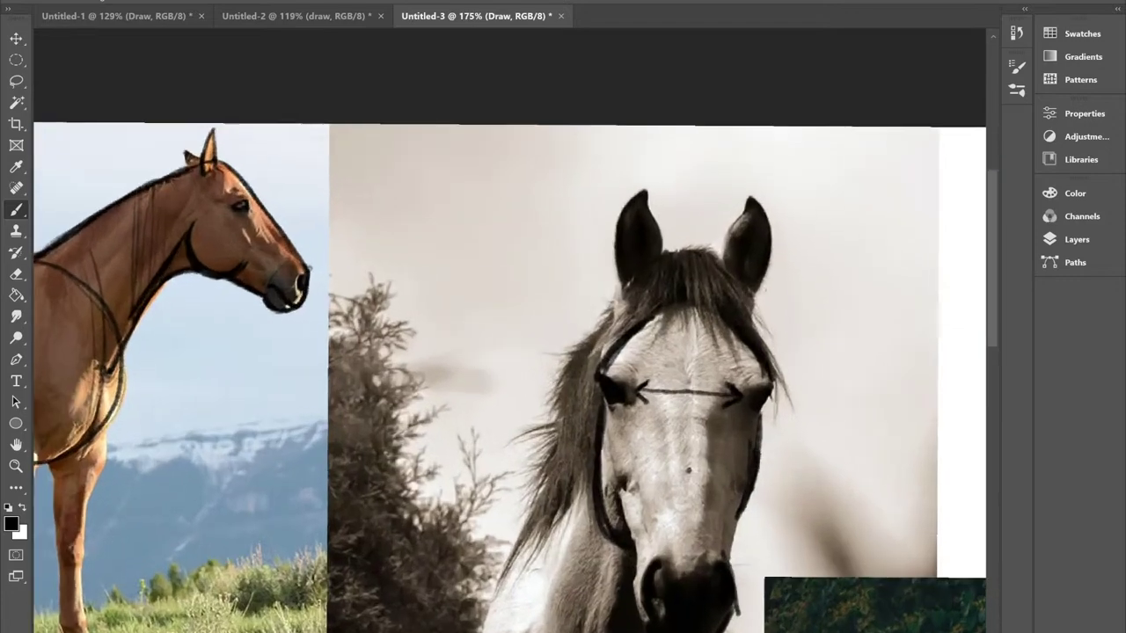
scroll(796, 212, up, 3)
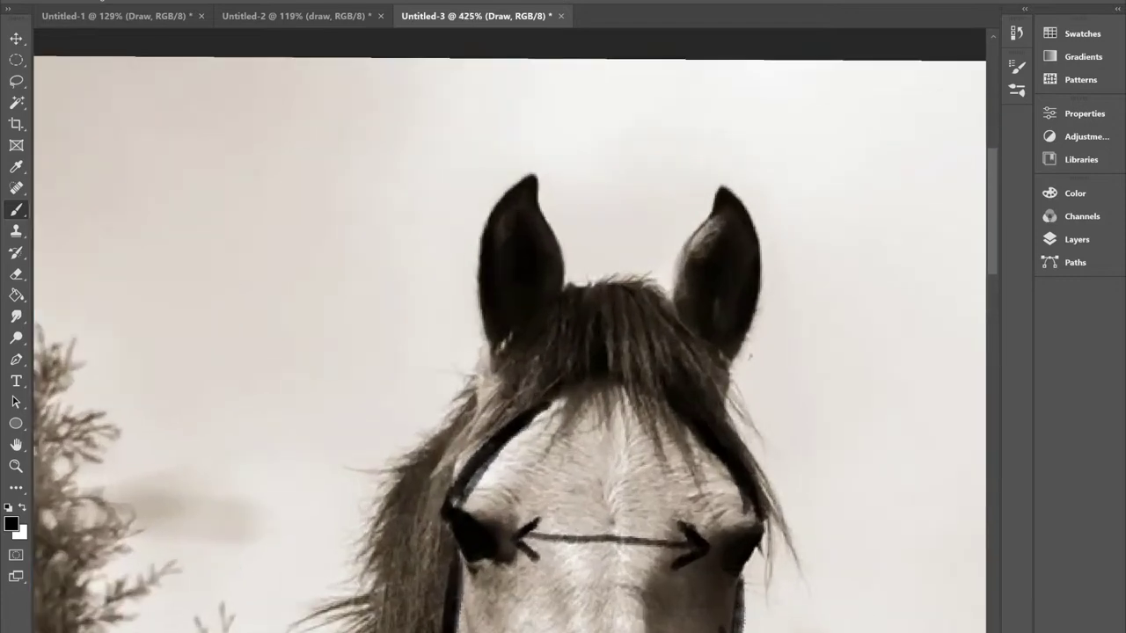
mouse_move(488, 361)
mouse_down()
mouse_move(471, 271)
mouse_move(551, 144)
mouse_move(540, 181)
mouse_move(577, 289)
mouse_up()
mouse_move(663, 295)
mouse_down()
mouse_move(671, 254)
mouse_move(726, 183)
mouse_move(760, 346)
mouse_move(730, 387)
mouse_up()
scroll(566, 238, down, 4)
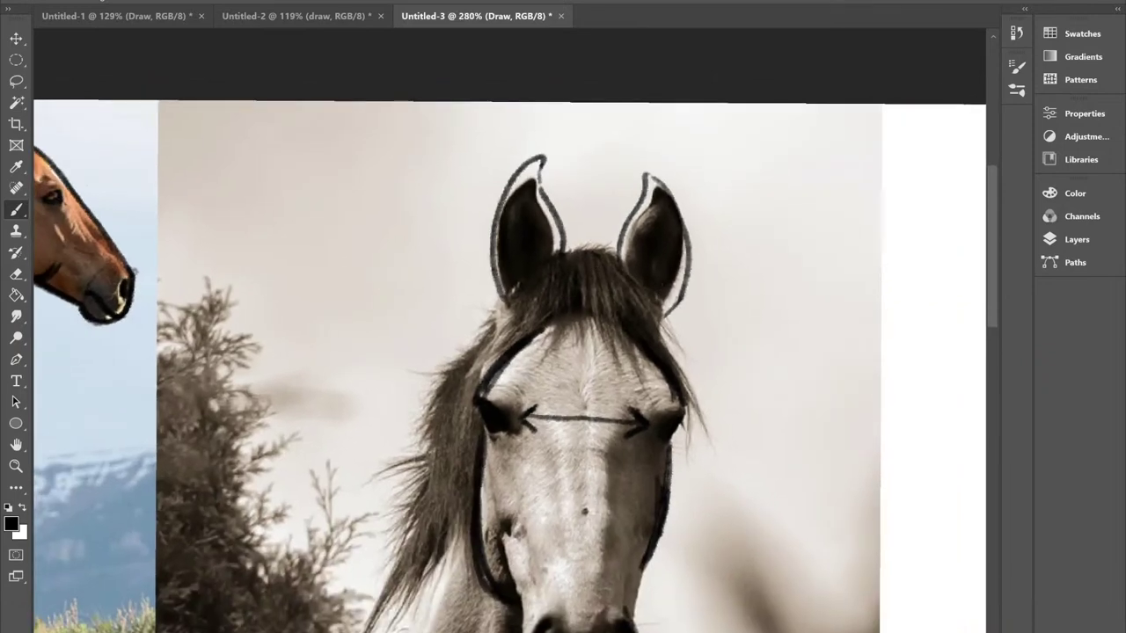
Step: Try sketching the front-facing horse's ears turned outward on both sides of the head, and undo the strokes
mouse_move(669, 363)
mouse_down()
mouse_move(704, 344)
mouse_move(750, 279)
mouse_move(666, 314)
mouse_up()
mouse_move(506, 308)
mouse_down()
mouse_move(409, 271)
mouse_move(444, 316)
mouse_up()
scroll(621, 231, down, 3)
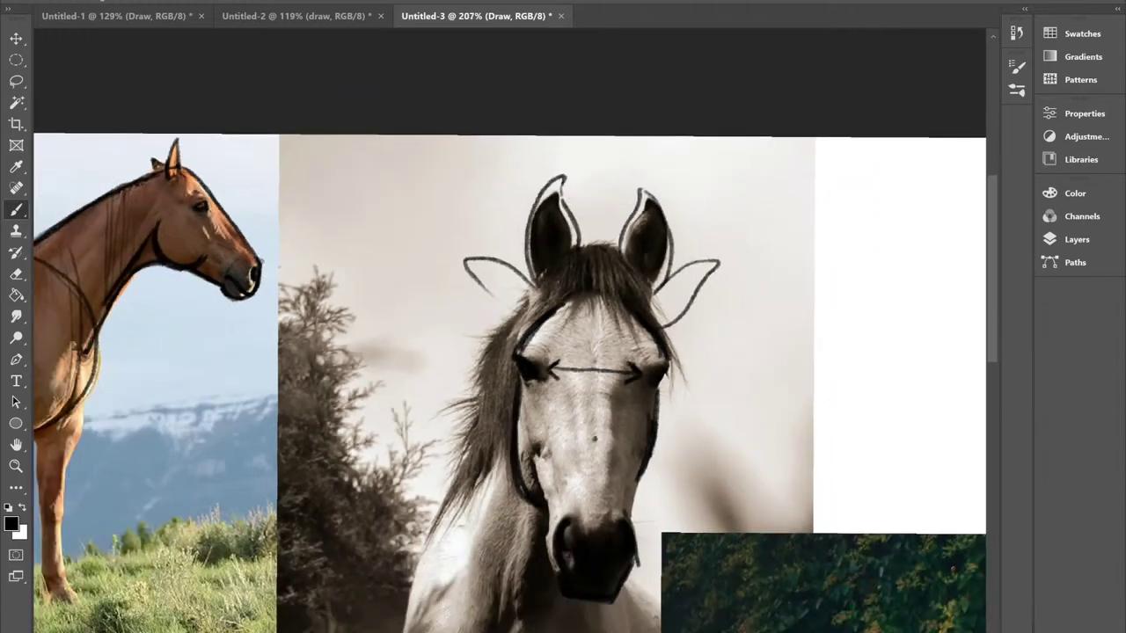
scroll(736, 205, up, 2)
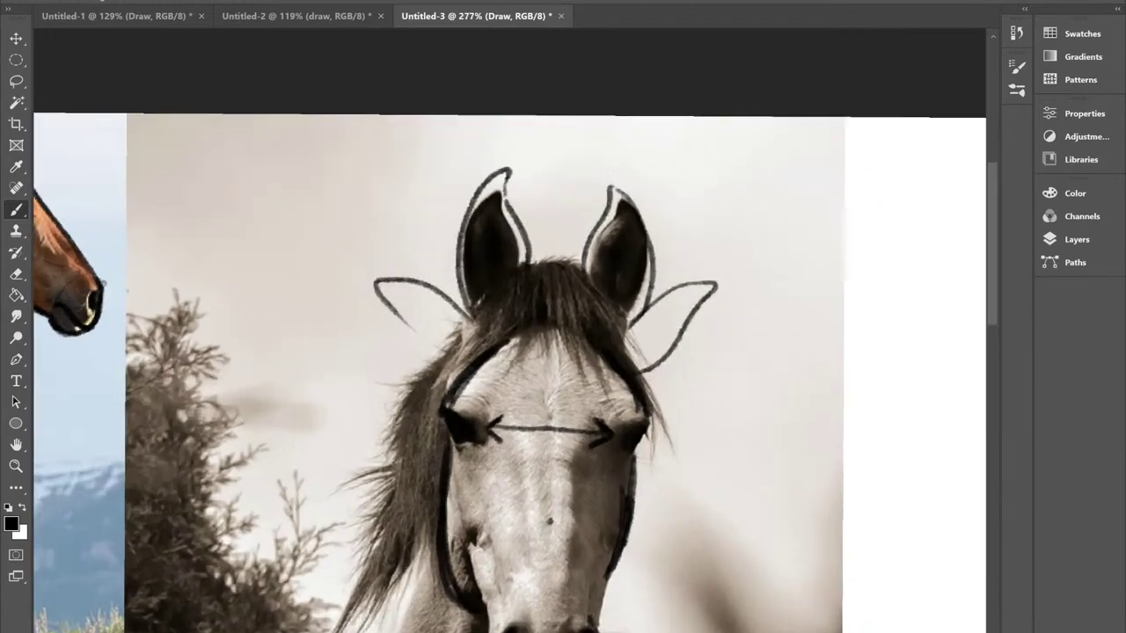
key(ctrl+z)
key(ctrl+z)
scroll(597, 186, down, 4)
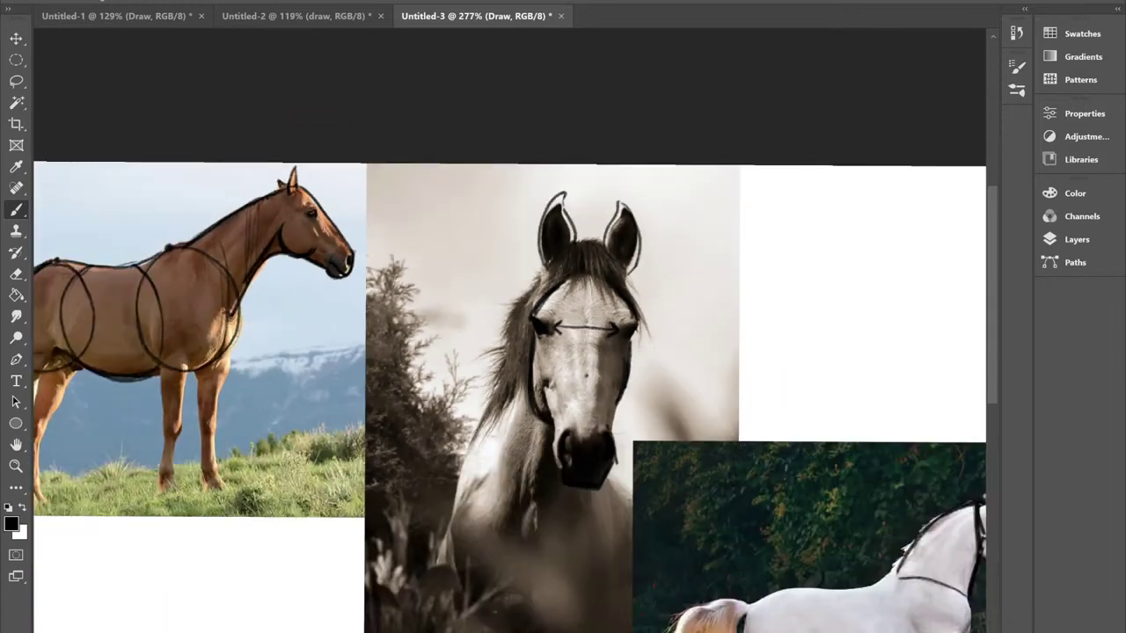
Step: Compare the head and ear outlines across the three reference photos, and examine the front-facing horse's head closely
drag(607, 291, 567, 254)
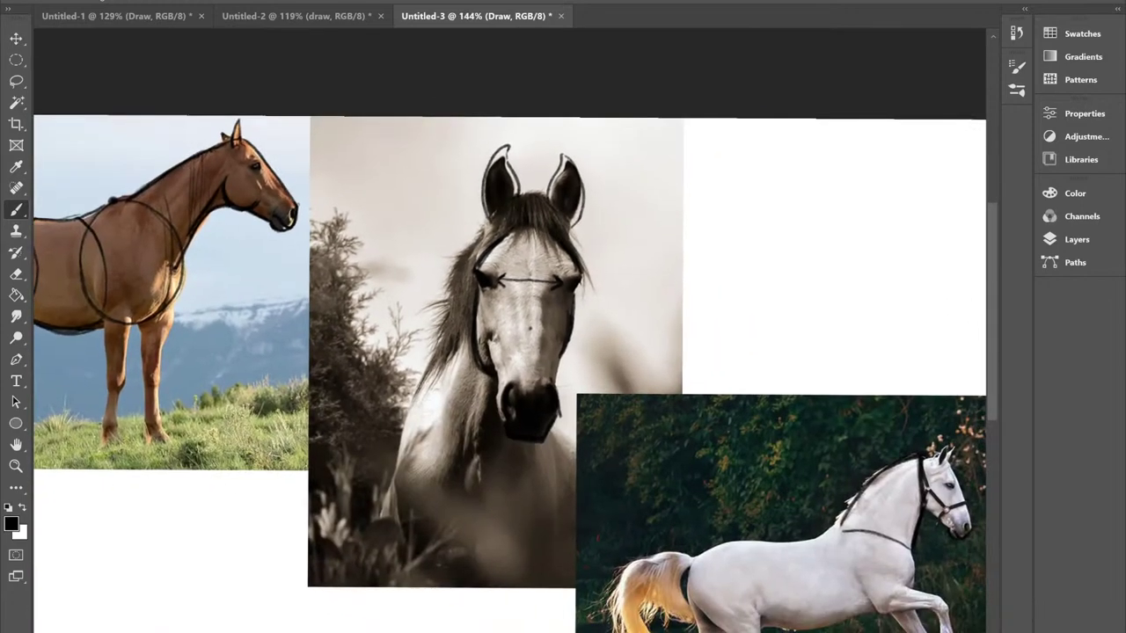
scroll(519, 219, down, 3)
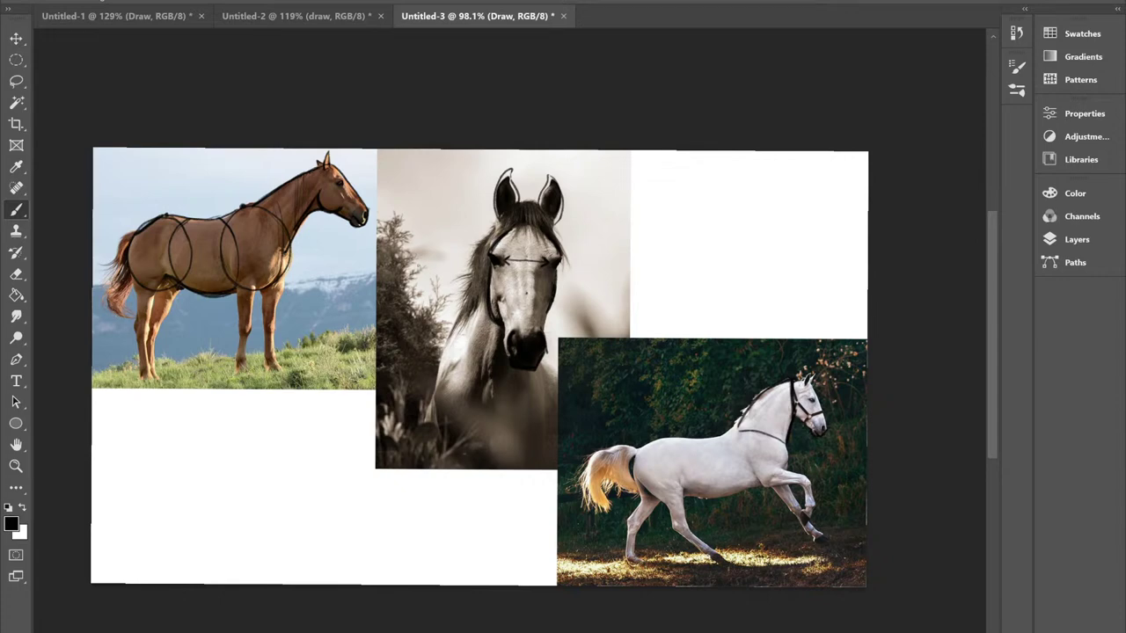
scroll(529, 333, up, 4)
drag(530, 333, 652, 303)
scroll(510, 211, down, 5)
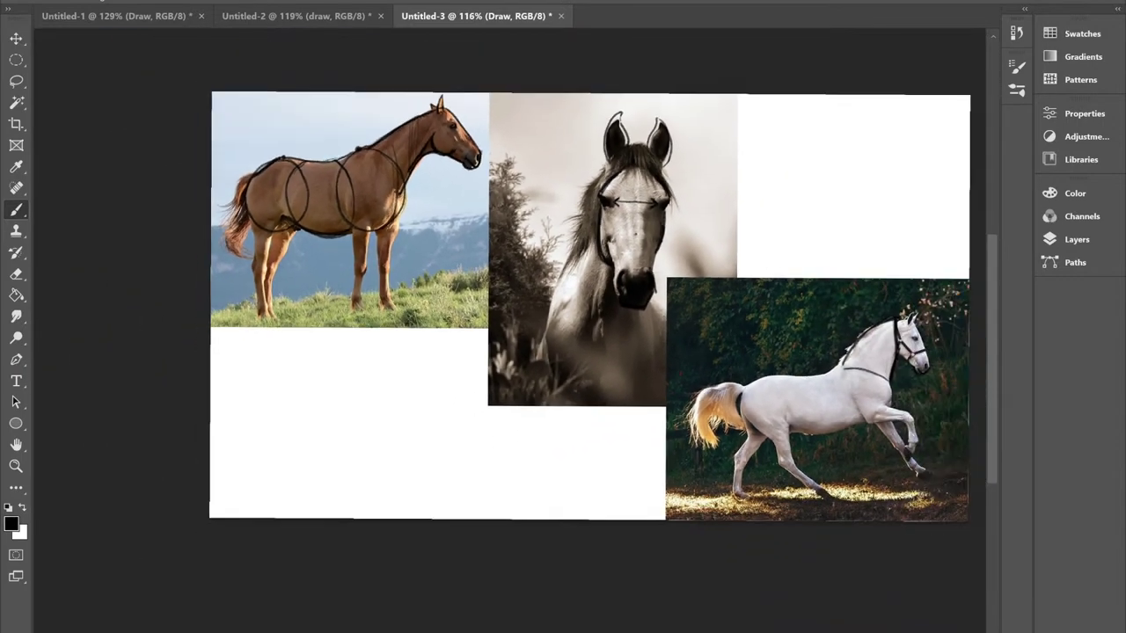
scroll(610, 170, up, 10)
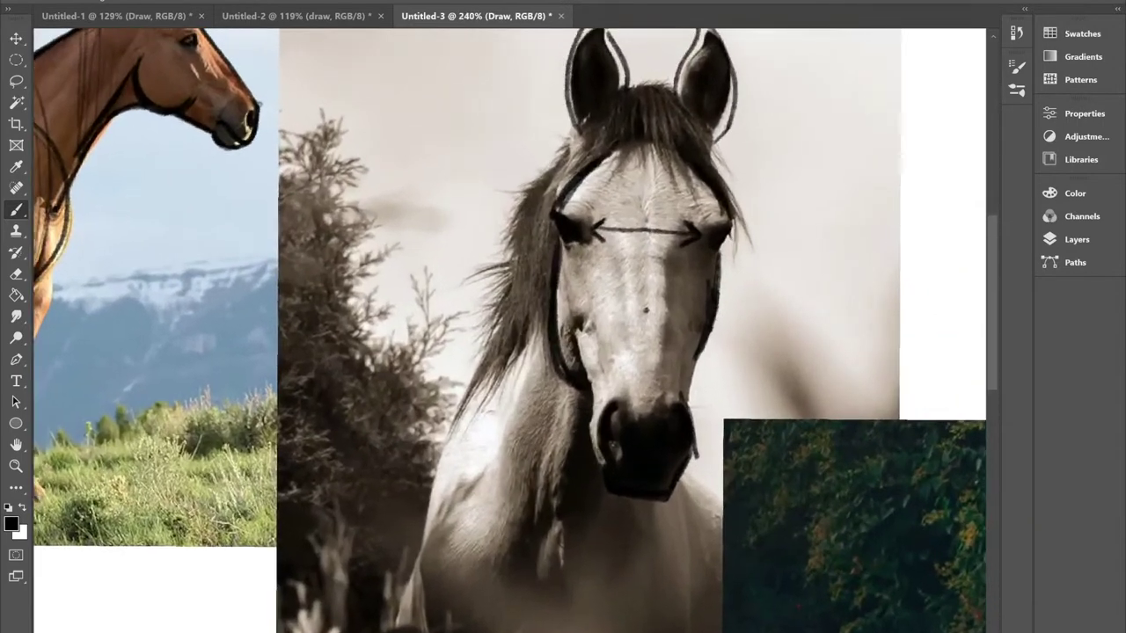
scroll(510, 330, down, 3)
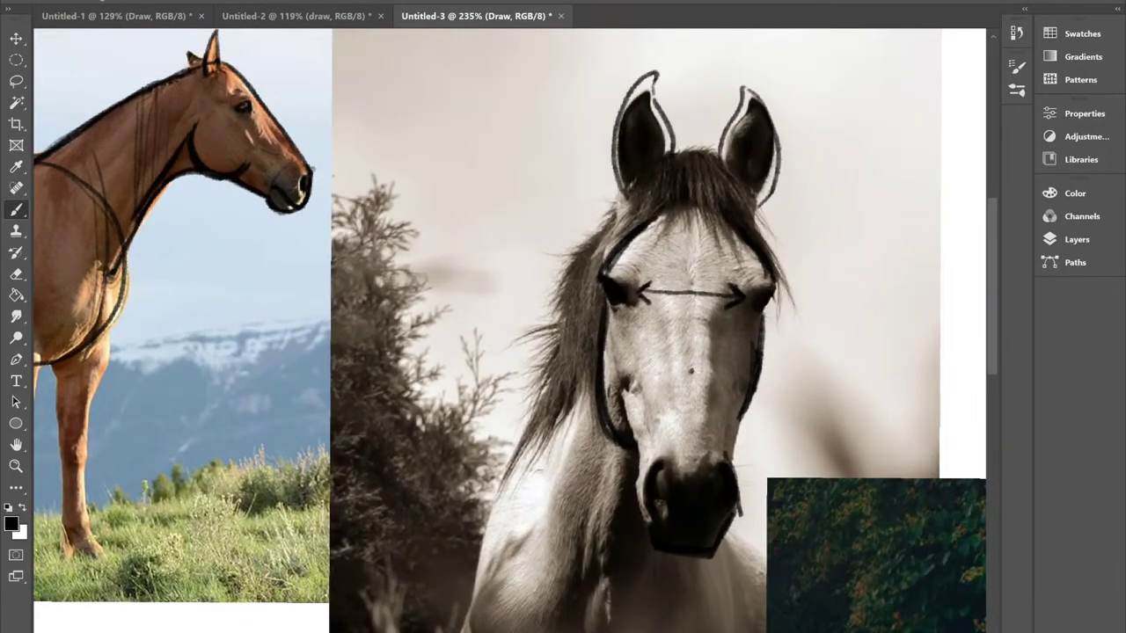
Step: Draw a vertical centre line down the front-facing horse's nose from the eye arrow, with a nasal ridge line on each side
scroll(924, 332, up, 4)
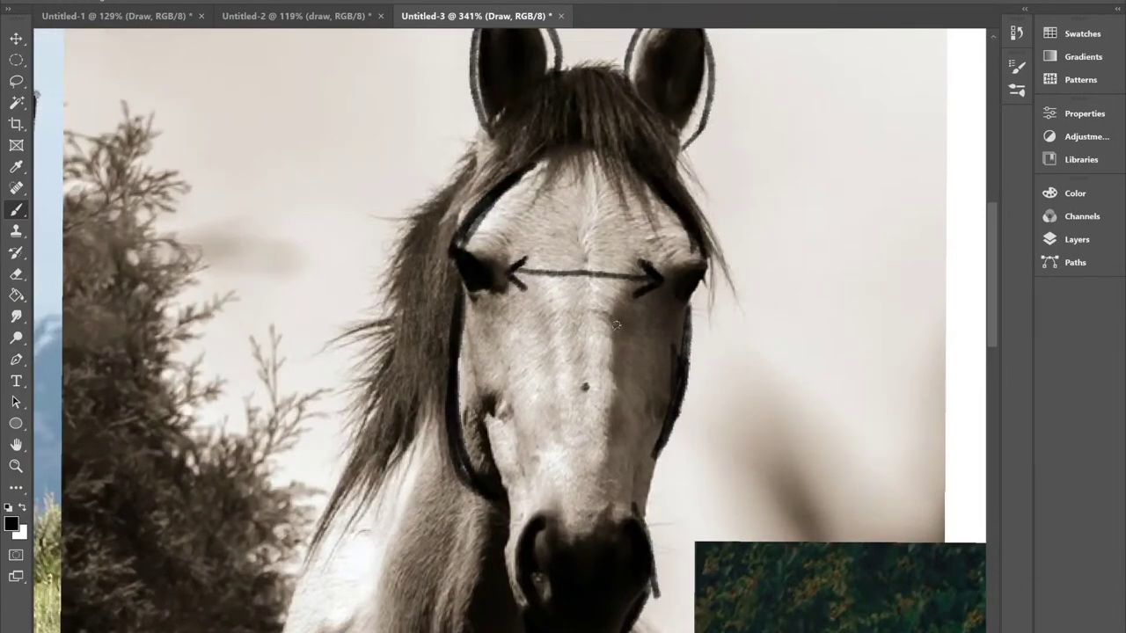
drag(613, 322, 608, 455)
mouse_move(553, 399)
mouse_down()
mouse_move(548, 320)
mouse_move(567, 430)
mouse_up()
drag(543, 348, 541, 410)
drag(580, 276, 586, 396)
drag(580, 310, 584, 417)
drag(613, 332, 614, 503)
mouse_move(554, 462)
mouse_down()
mouse_move(559, 491)
mouse_move(556, 442)
mouse_up()
drag(545, 338, 541, 302)
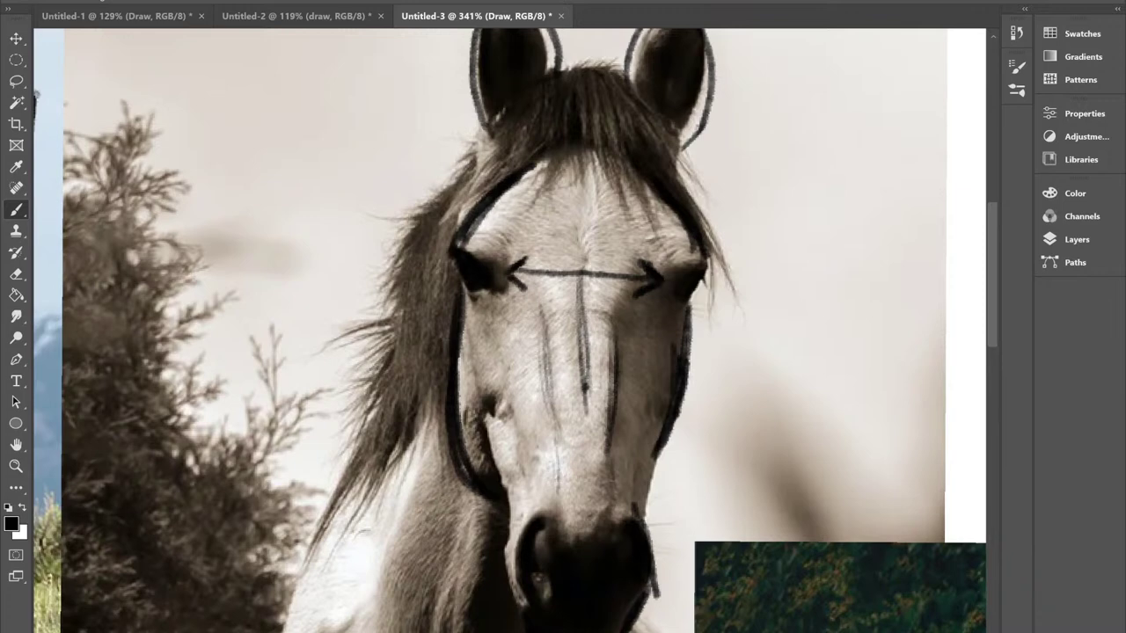
drag(615, 324, 616, 385)
drag(621, 336, 617, 406)
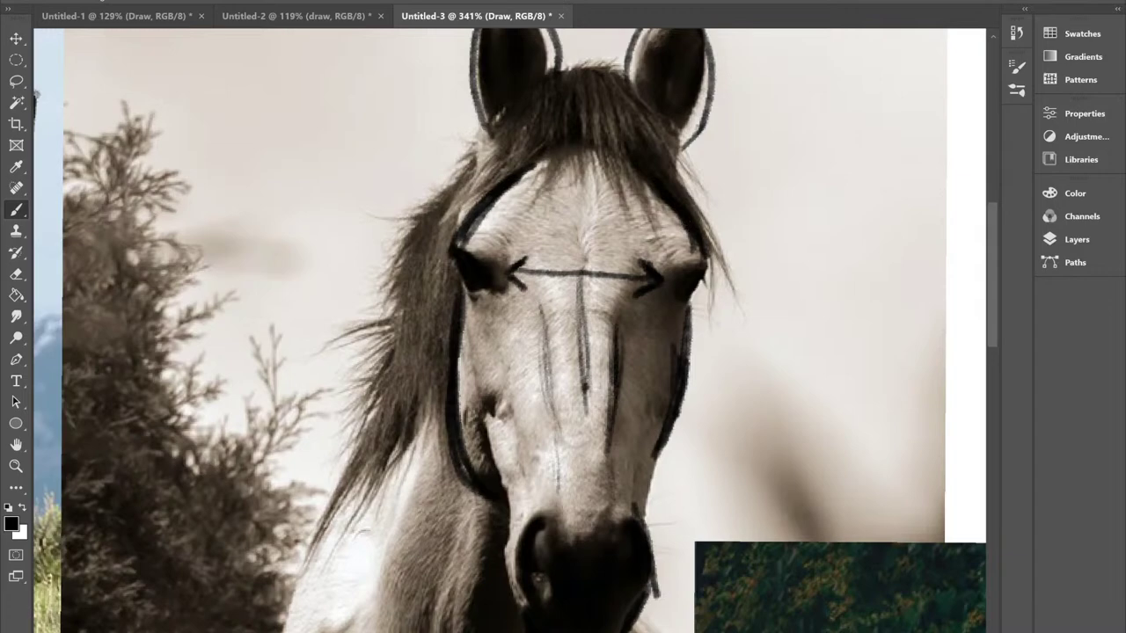
Step: Trace the nasal ridge on the brown horse from beside the eye towards the muzzle, and mark the brow behind the eye
scroll(567, 311, down, 3)
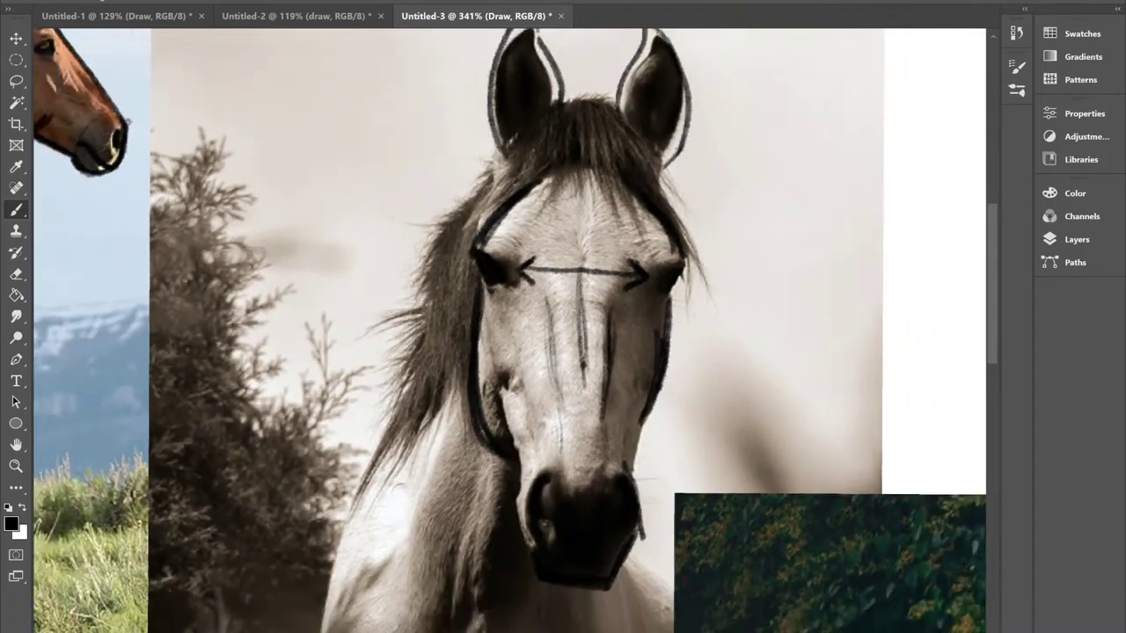
drag(568, 310, 953, 338)
scroll(578, 183, up, 5)
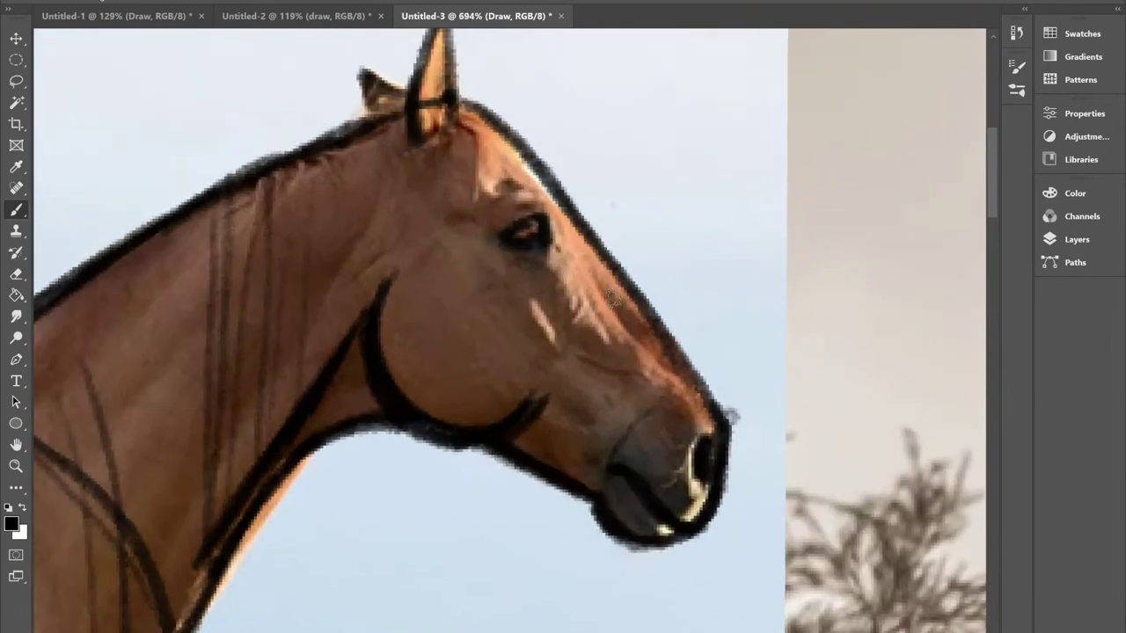
drag(584, 269, 652, 349)
mouse_move(567, 247)
mouse_down()
mouse_move(647, 343)
mouse_move(659, 370)
mouse_move(627, 322)
mouse_move(642, 387)
mouse_move(666, 358)
mouse_up()
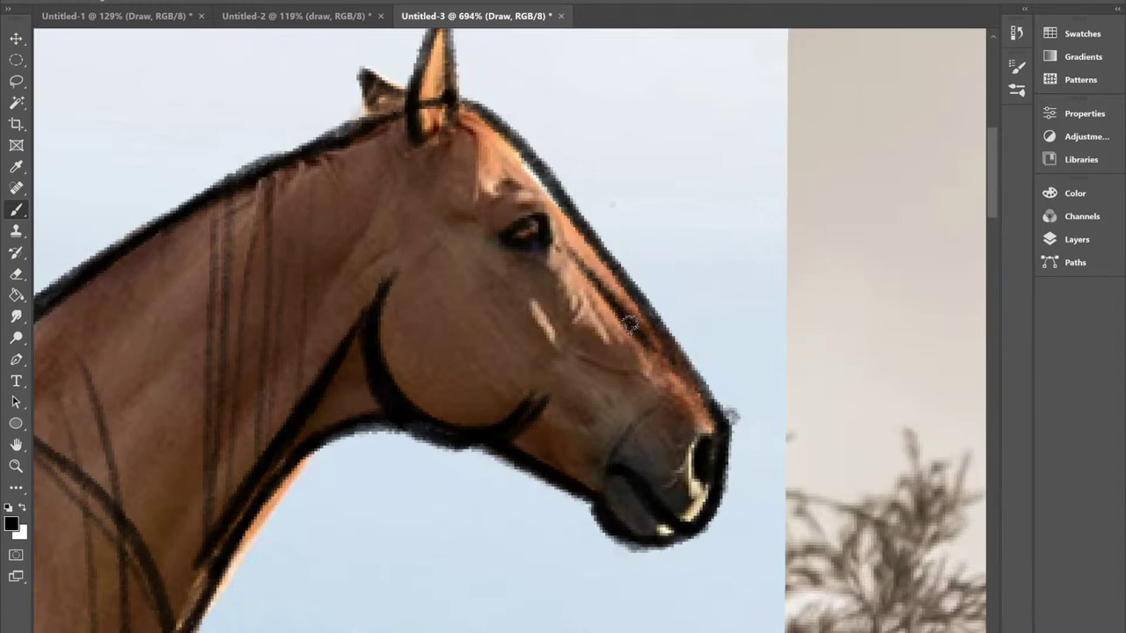
drag(489, 224, 459, 209)
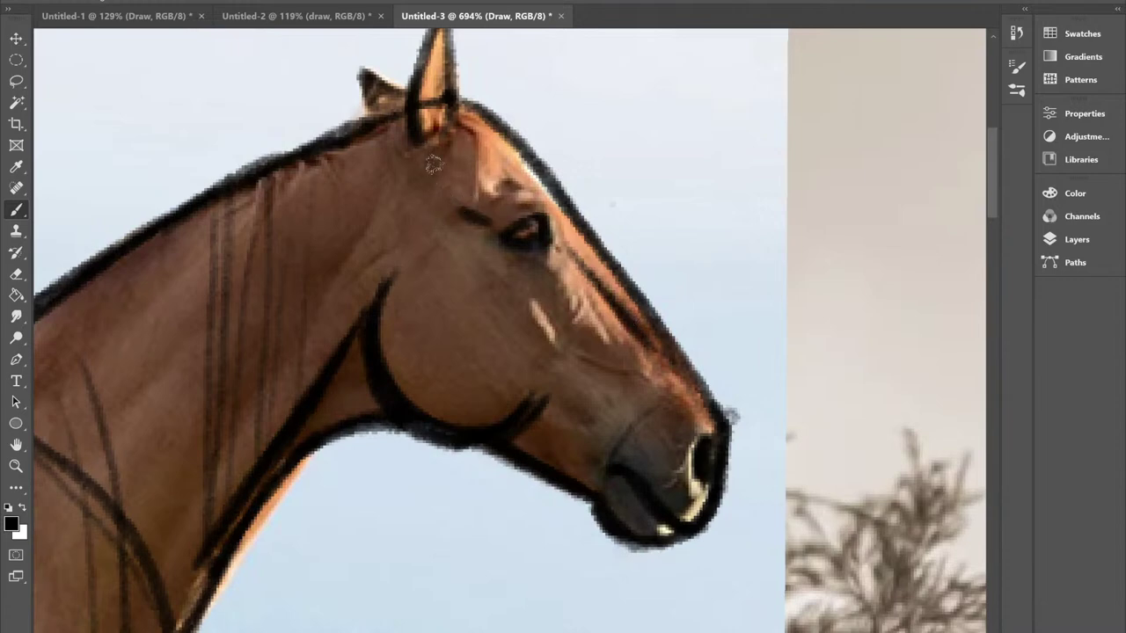
Step: Draw a curved brow line on the white horse's forehead from above the eye up towards the ears
scroll(433, 164, down, 5)
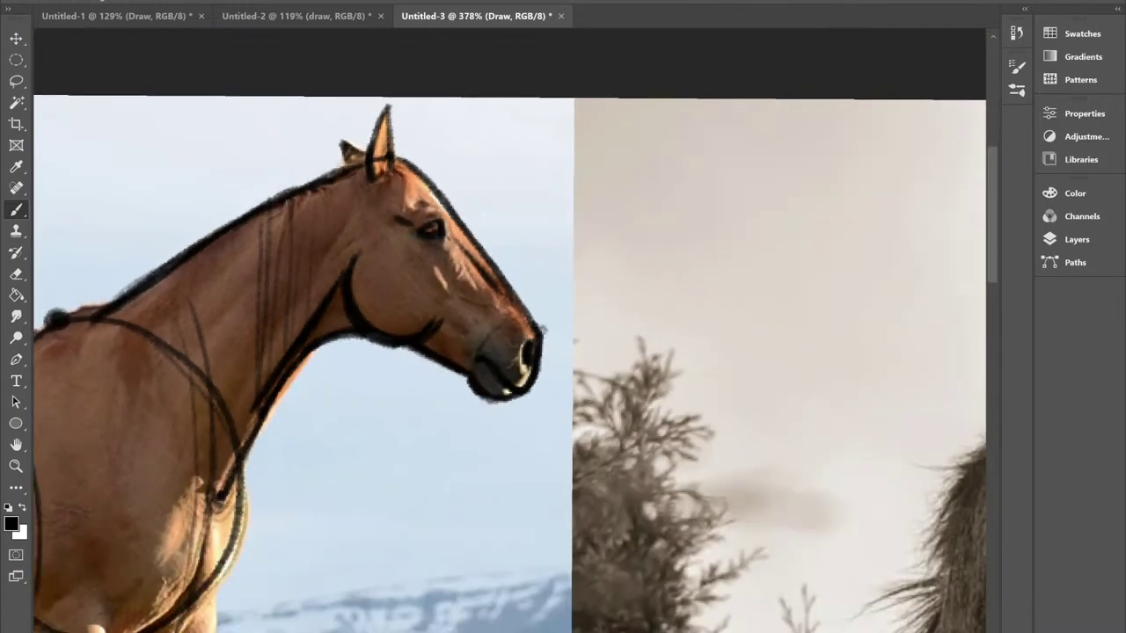
scroll(433, 164, down, 6)
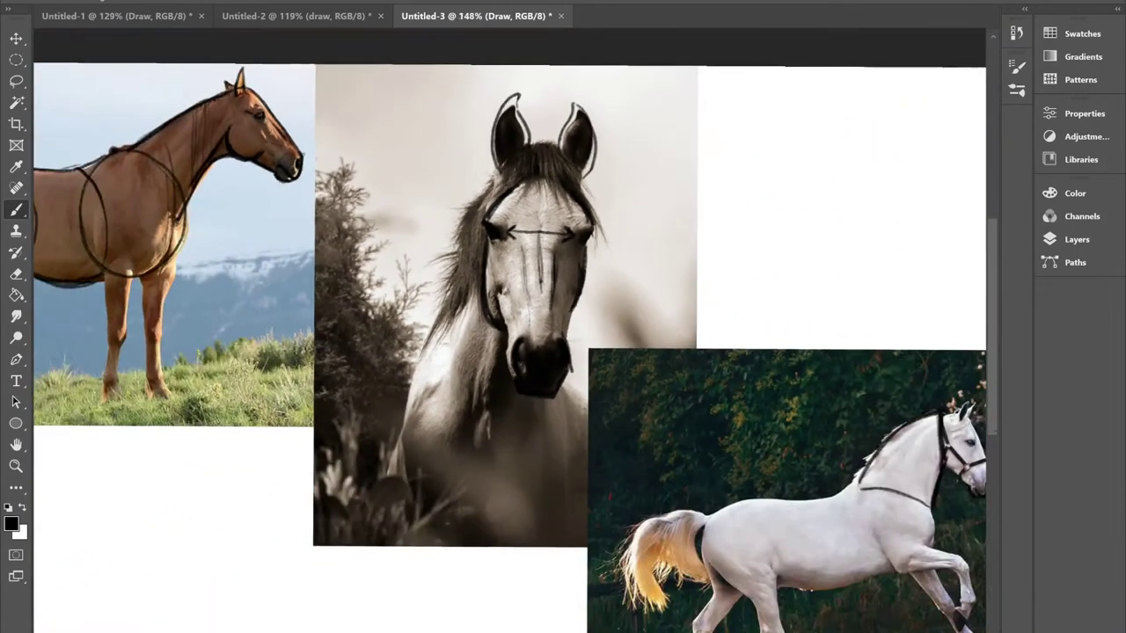
drag(978, 424, 704, 263)
scroll(704, 264, up, 6)
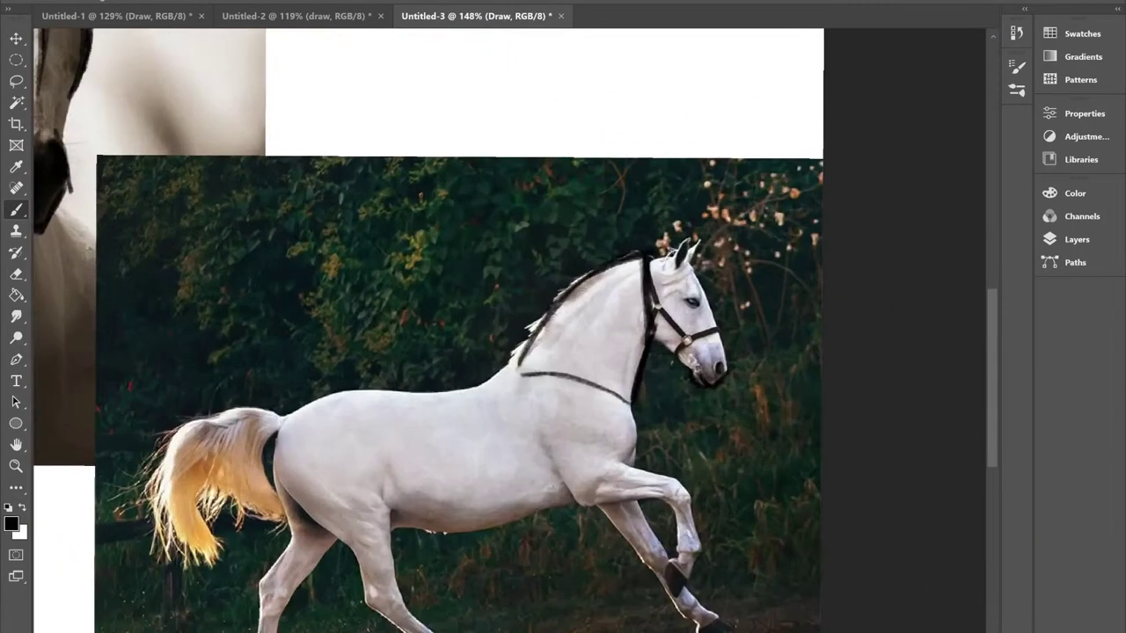
scroll(682, 316, up, 5)
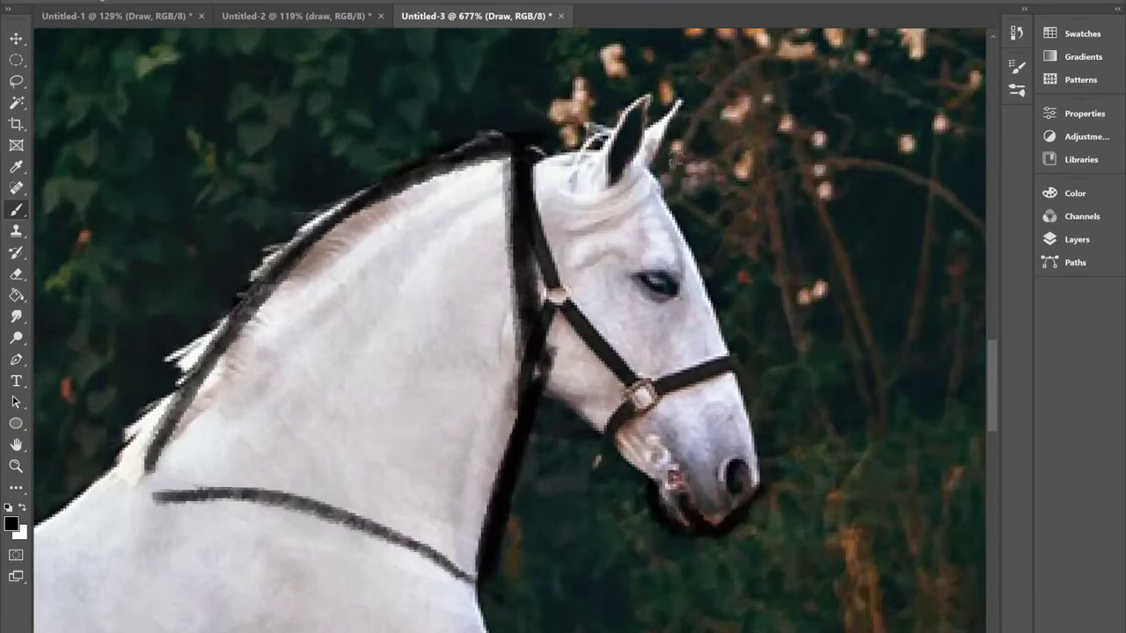
drag(675, 264, 653, 209)
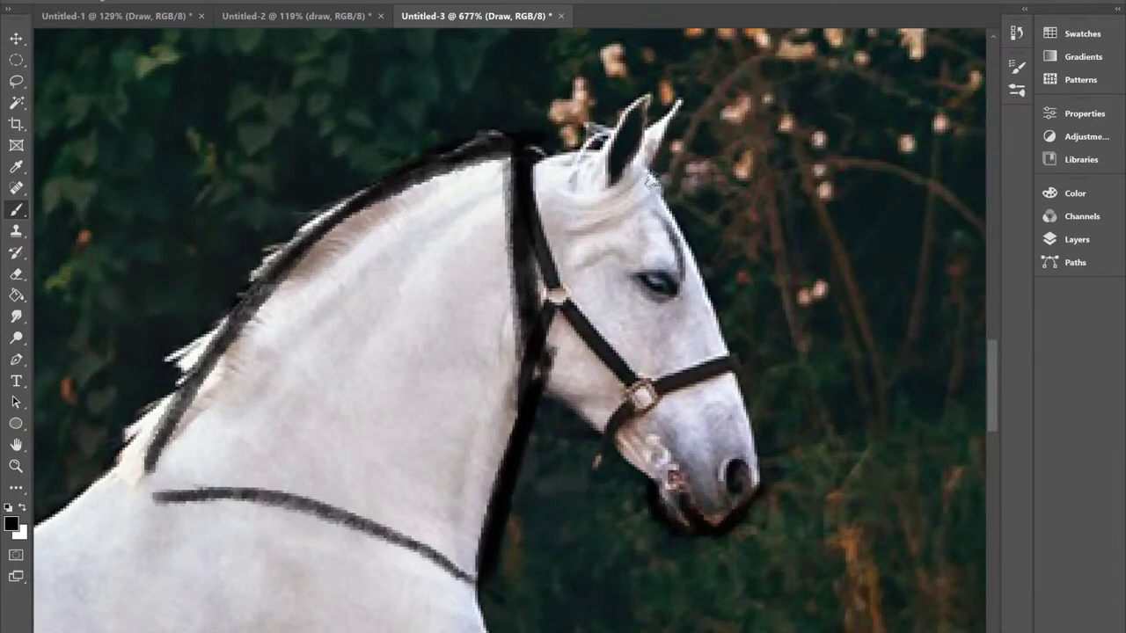
Step: Review the traced head and body lines across all three reference photos
scroll(653, 183, down, 6)
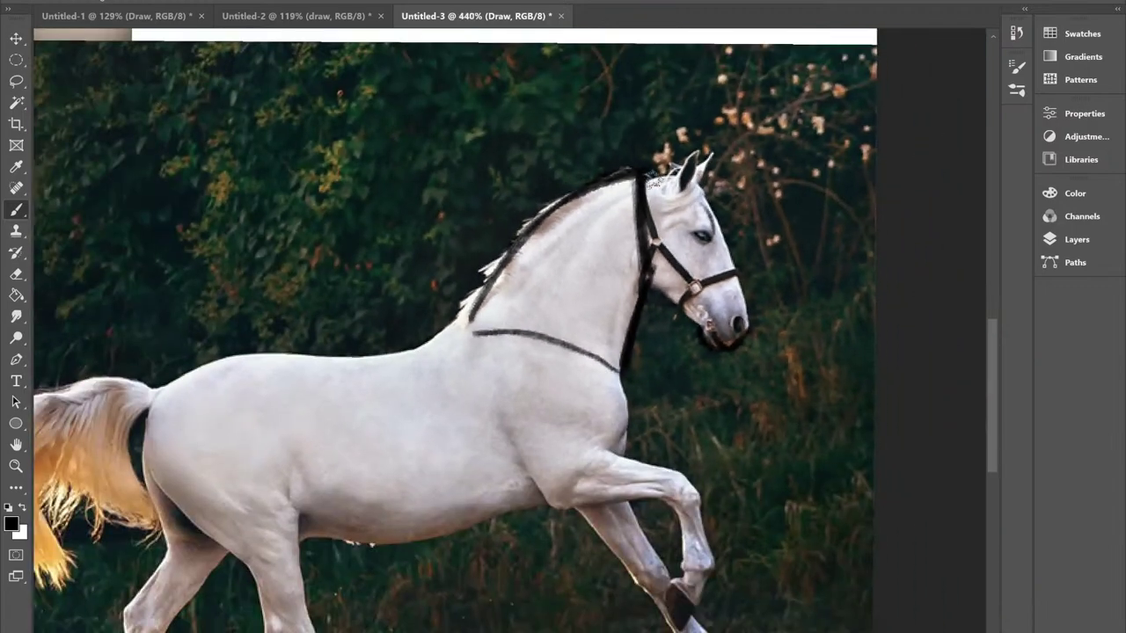
scroll(968, 246, down, 4)
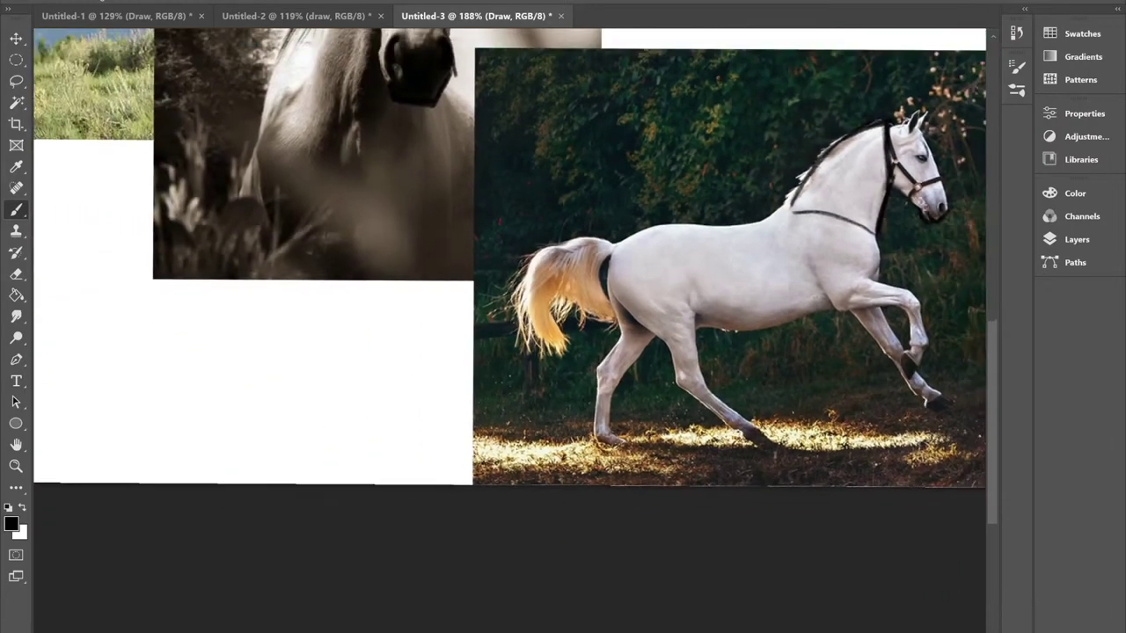
scroll(475, 255, down, 2)
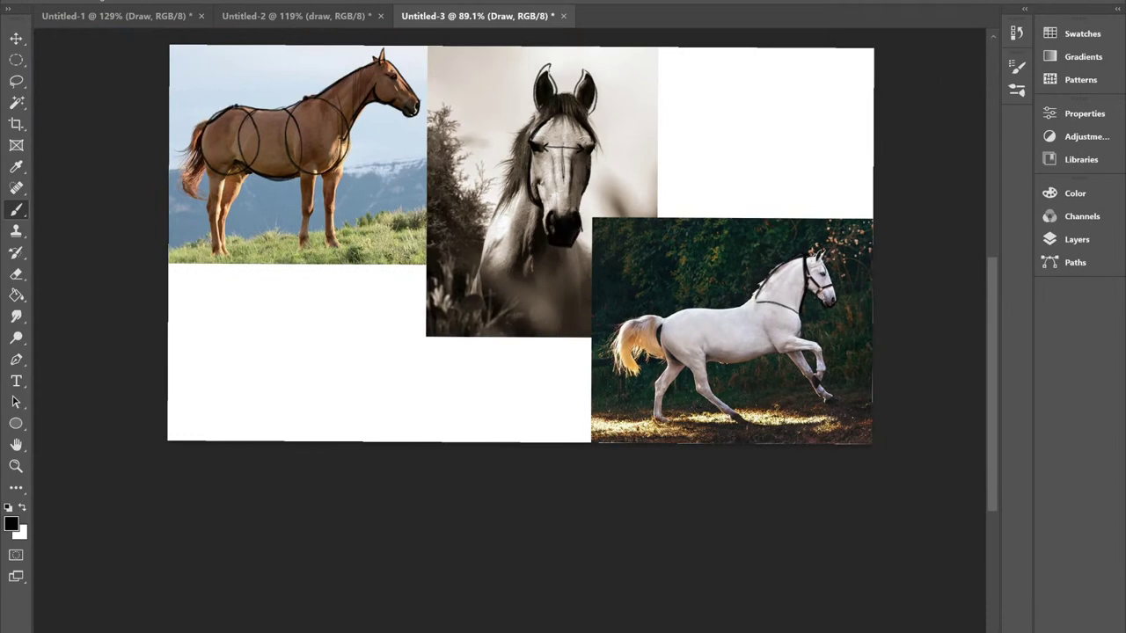
scroll(475, 255, up, 2)
scroll(504, 290, down, 1)
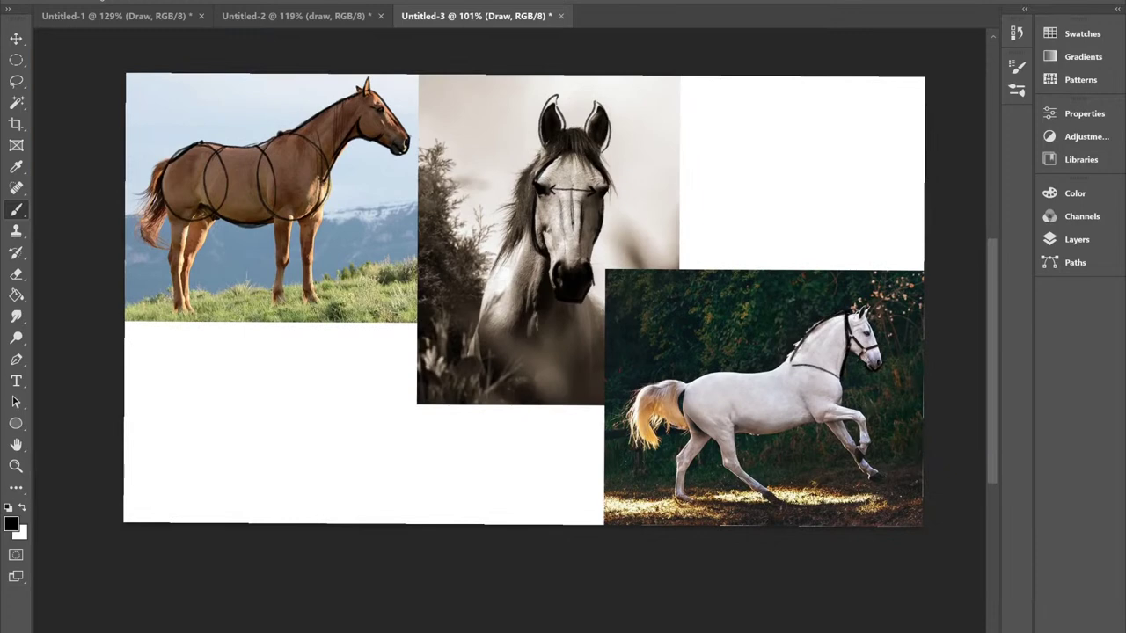
scroll(649, 266, down, 1)
Step: In the Untitled-2 drawing, sketch a U-shaped cheek curve in the blank area below the earlier neck study
click(296, 16)
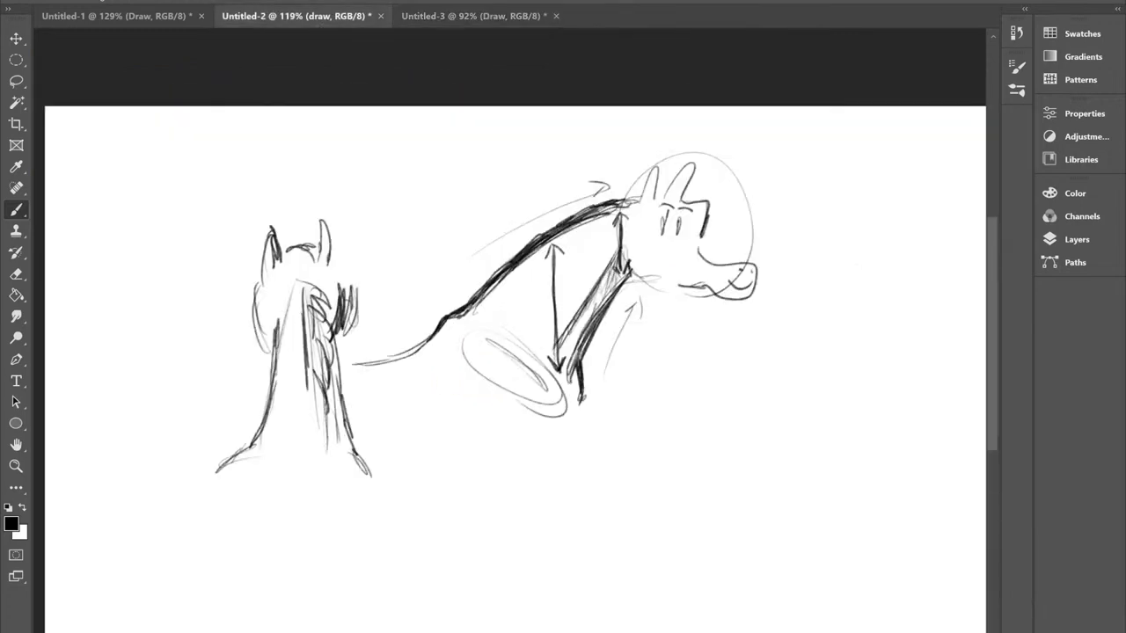
drag(563, 351, 510, 300)
drag(757, 427, 691, 374)
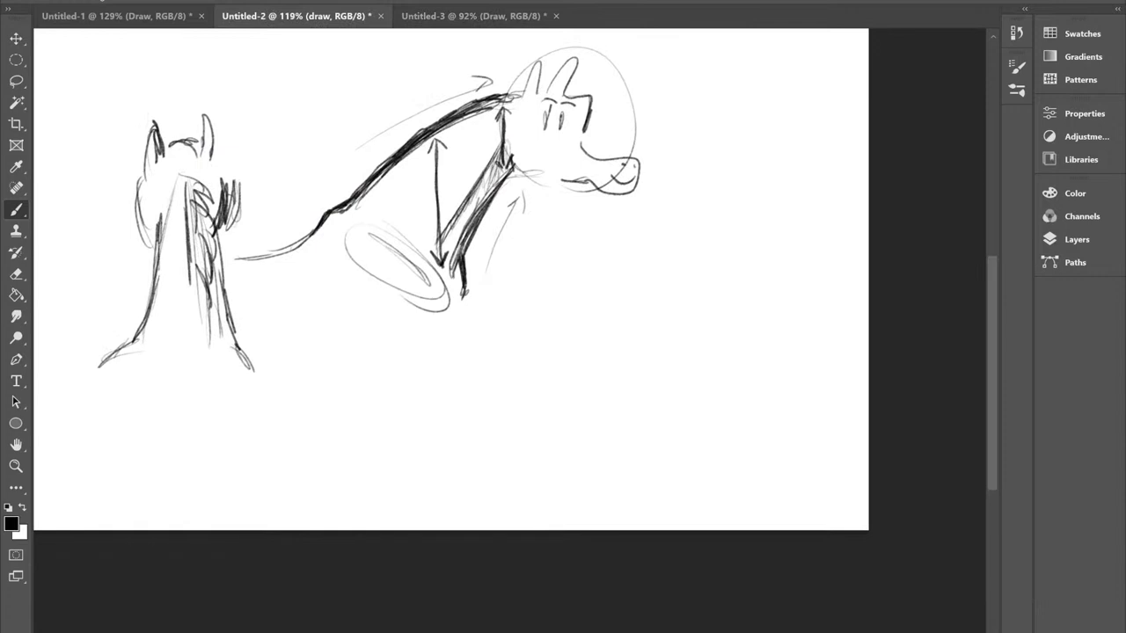
scroll(691, 374, up, 6)
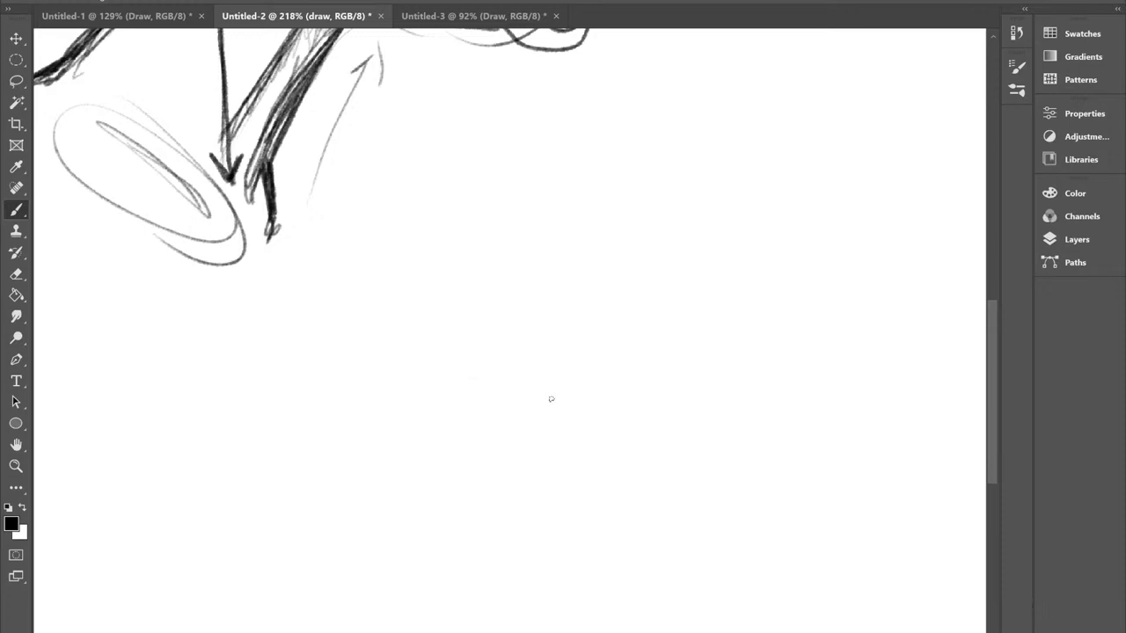
mouse_move(456, 403)
mouse_down()
mouse_move(535, 466)
mouse_move(560, 448)
mouse_move(502, 452)
mouse_move(453, 363)
mouse_up()
drag(473, 424, 454, 364)
drag(460, 403, 461, 355)
Step: Sketch the neck with long curved crest lines behind the cheek and two throat lines descending from the cheek curve
drag(412, 293, 319, 387)
drag(463, 256, 212, 512)
drag(476, 453, 431, 562)
drag(378, 306, 206, 473)
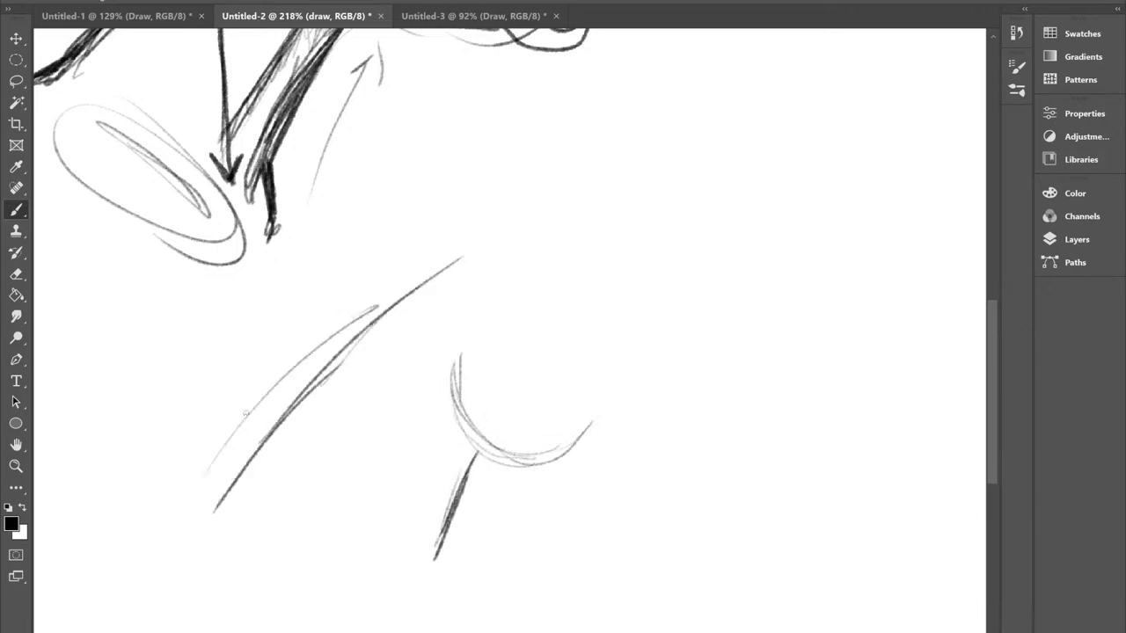
drag(279, 375, 163, 508)
drag(243, 411, 482, 243)
drag(334, 327, 487, 235)
mouse_move(445, 364)
mouse_down()
mouse_move(390, 579)
mouse_move(468, 412)
mouse_move(484, 448)
mouse_move(596, 412)
mouse_move(607, 398)
mouse_move(454, 401)
mouse_move(454, 361)
mouse_up()
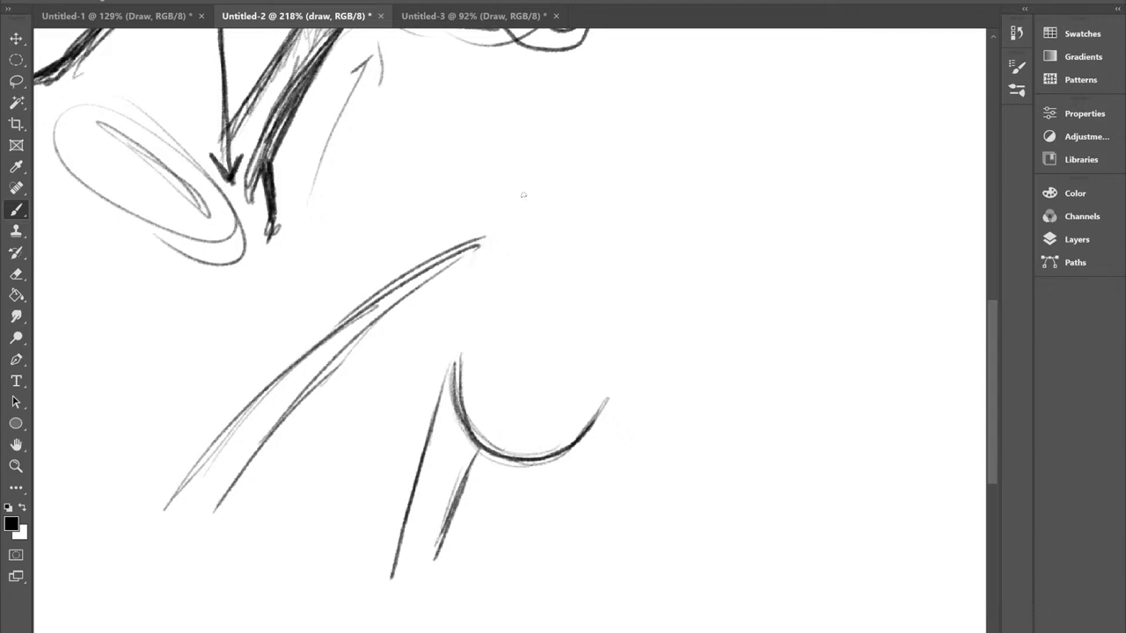
Step: Sketch the face profile from the forehead down the nose bridge to a rounded muzzle, with a small step below the forehead
drag(572, 233, 704, 313)
drag(608, 263, 746, 350)
mouse_move(704, 310)
mouse_down()
mouse_move(827, 383)
mouse_move(586, 253)
mouse_move(643, 275)
mouse_up()
drag(835, 378, 866, 440)
mouse_move(849, 397)
mouse_down()
mouse_move(867, 443)
mouse_move(829, 475)
mouse_move(806, 474)
mouse_move(861, 443)
mouse_up()
mouse_move(579, 247)
mouse_down()
mouse_move(630, 260)
mouse_move(652, 296)
mouse_up()
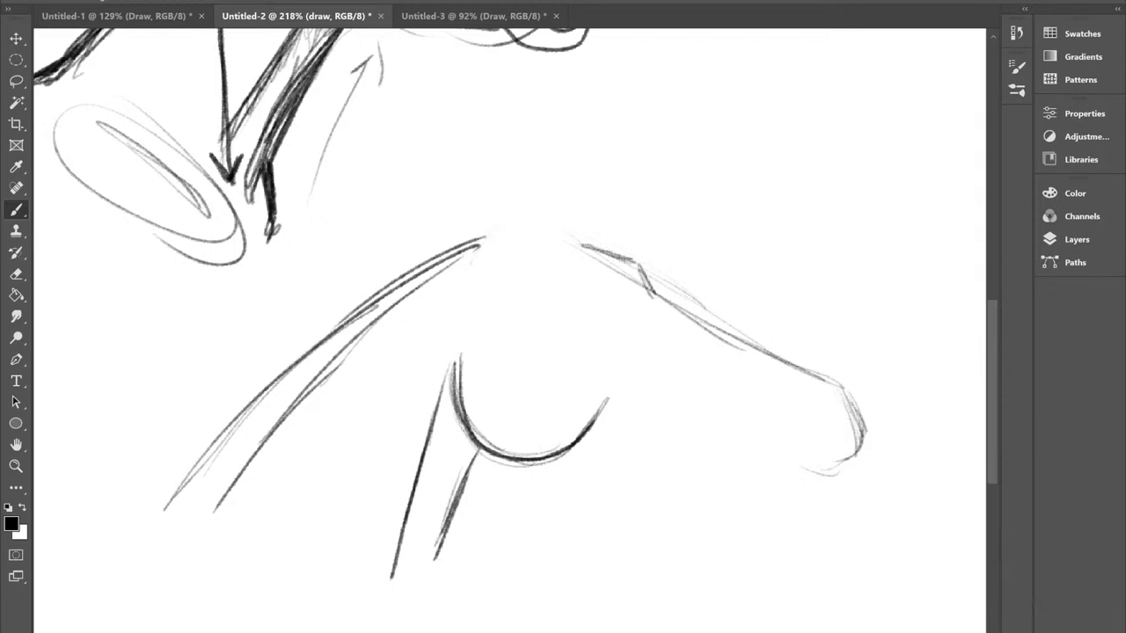
Step: Darken the profile along the forehead, the dip in the nose bridge and the front of the muzzle
mouse_move(638, 265)
mouse_down()
mouse_move(653, 295)
mouse_move(625, 255)
mouse_move(552, 236)
mouse_up()
mouse_move(646, 287)
mouse_down()
mouse_move(704, 334)
mouse_move(846, 394)
mouse_up()
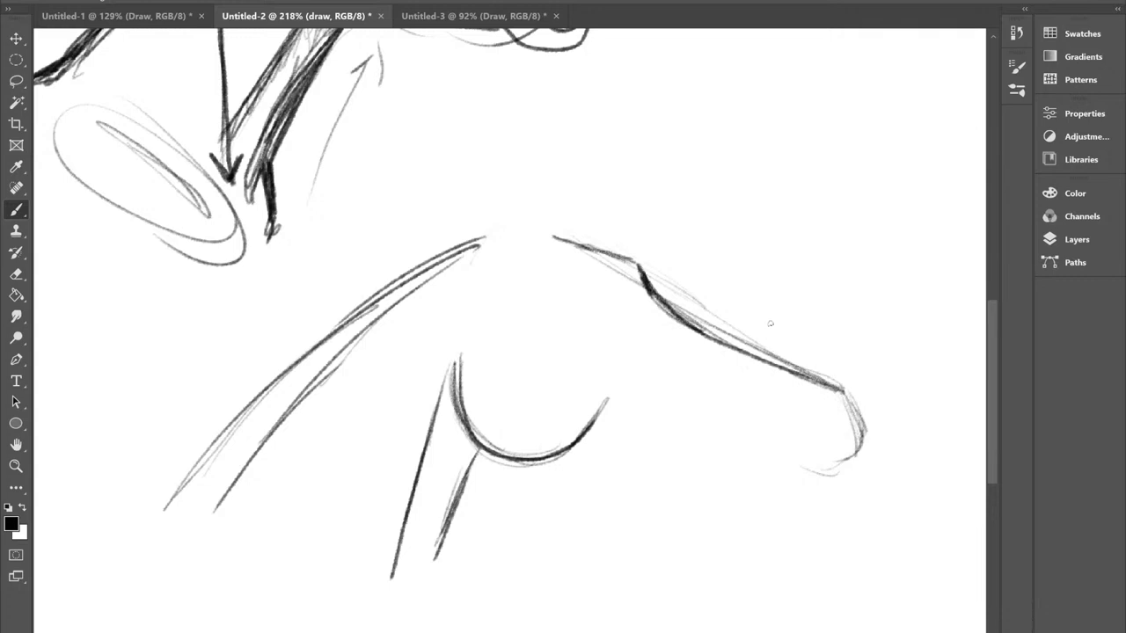
drag(842, 408, 856, 439)
drag(842, 392, 855, 435)
drag(841, 394, 857, 437)
Step: Draw the upper lip and rounded lower lip on the muzzle, with a shaded nostril above the mouth
mouse_move(796, 417)
mouse_down()
mouse_move(814, 444)
mouse_move(794, 405)
mouse_move(816, 443)
mouse_move(789, 412)
mouse_move(778, 418)
mouse_move(844, 455)
mouse_move(863, 440)
mouse_move(814, 475)
mouse_up()
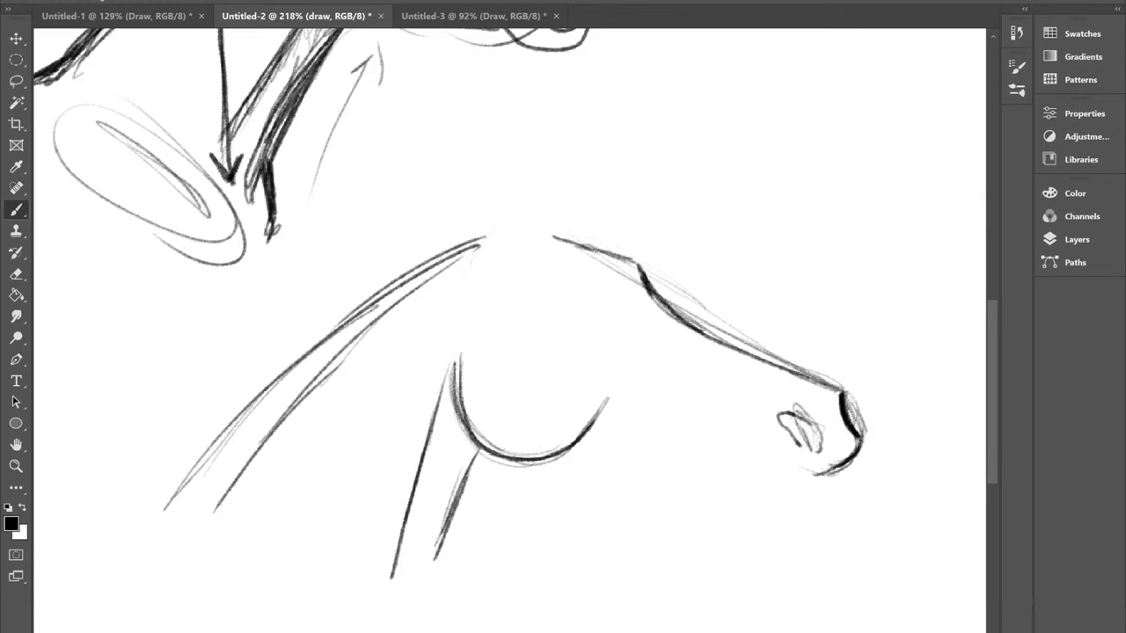
mouse_move(855, 445)
mouse_down()
mouse_move(808, 475)
mouse_move(778, 458)
mouse_move(841, 473)
mouse_move(855, 447)
mouse_move(849, 463)
mouse_move(810, 472)
mouse_move(759, 456)
mouse_up()
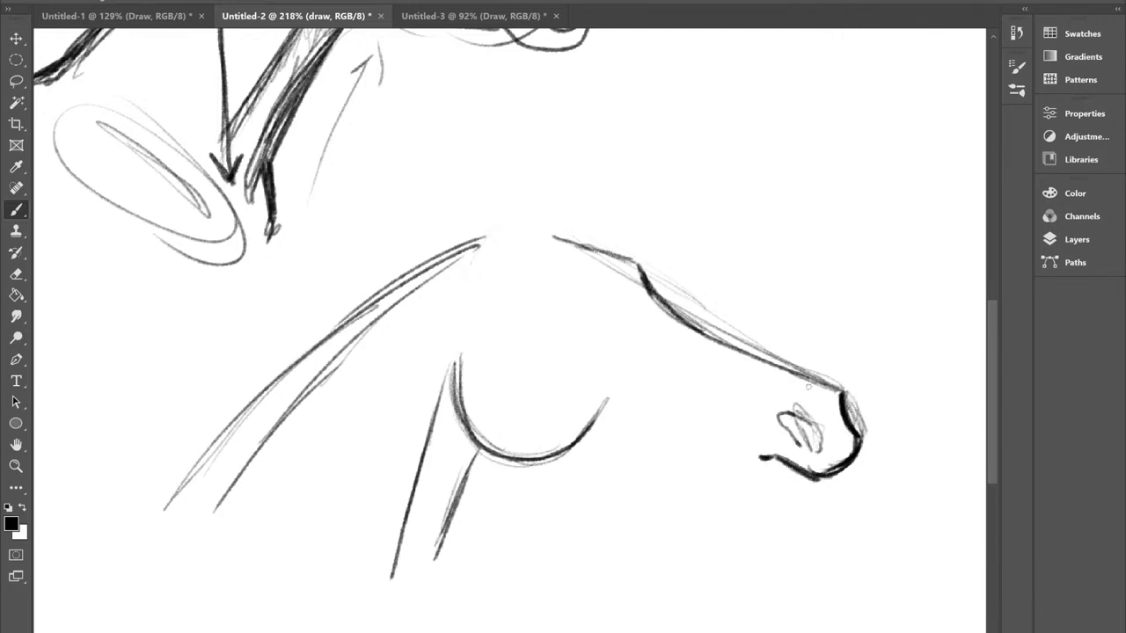
mouse_move(849, 466)
mouse_down()
mouse_move(807, 498)
mouse_move(772, 493)
mouse_move(744, 456)
mouse_up()
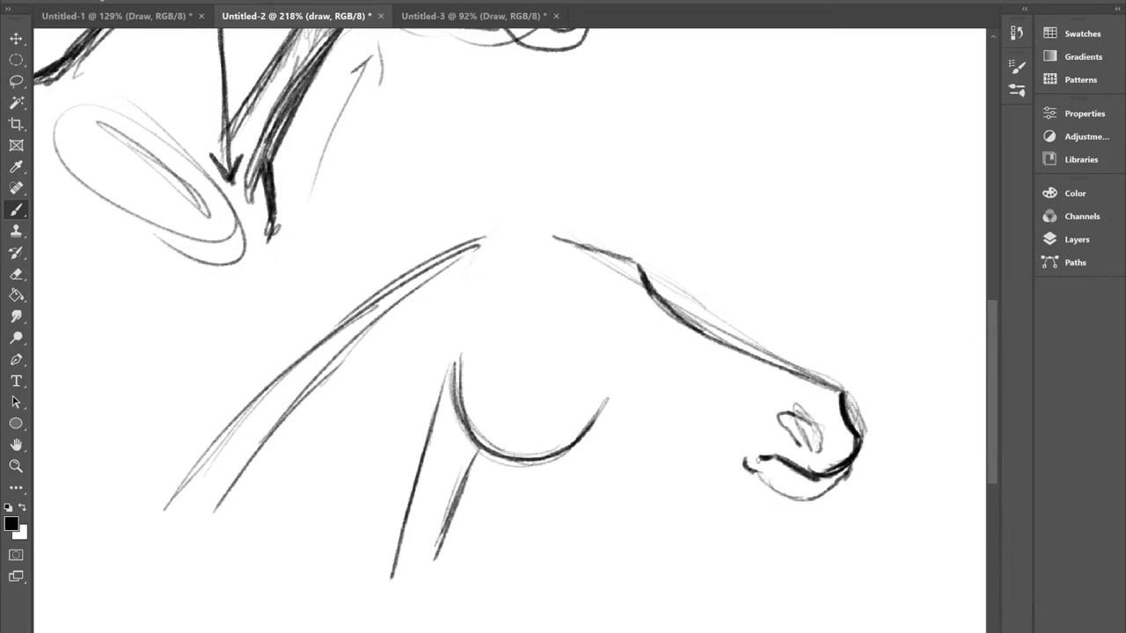
mouse_move(760, 457)
mouse_down()
mouse_move(761, 475)
mouse_move(741, 459)
mouse_move(759, 470)
mouse_up()
drag(849, 470, 823, 496)
mouse_move(778, 415)
mouse_down()
mouse_move(823, 454)
mouse_move(816, 440)
mouse_move(814, 456)
mouse_up()
scroll(684, 246, down, 1)
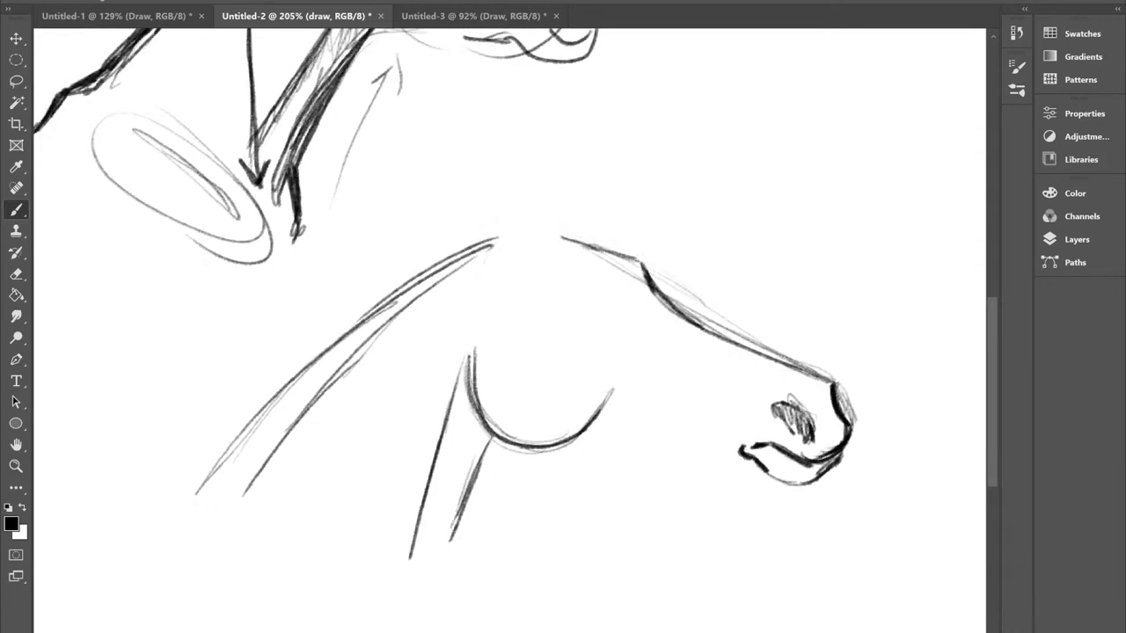
Step: Draw the lower jaw line from the underside of the cheek curve to the lower lip, undoing the trial stroke placed too high
mouse_move(609, 440)
mouse_down()
mouse_move(645, 451)
mouse_move(579, 435)
mouse_up()
mouse_move(613, 400)
mouse_down()
mouse_move(741, 448)
mouse_move(628, 402)
mouse_up()
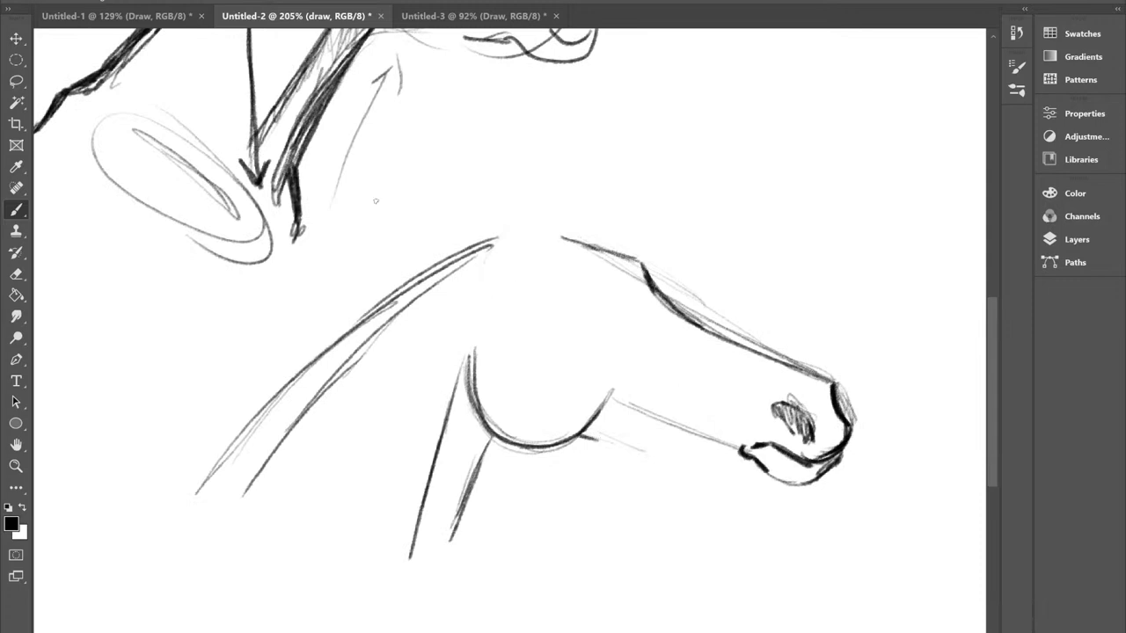
key(ctrl+z)
key(ctrl+z)
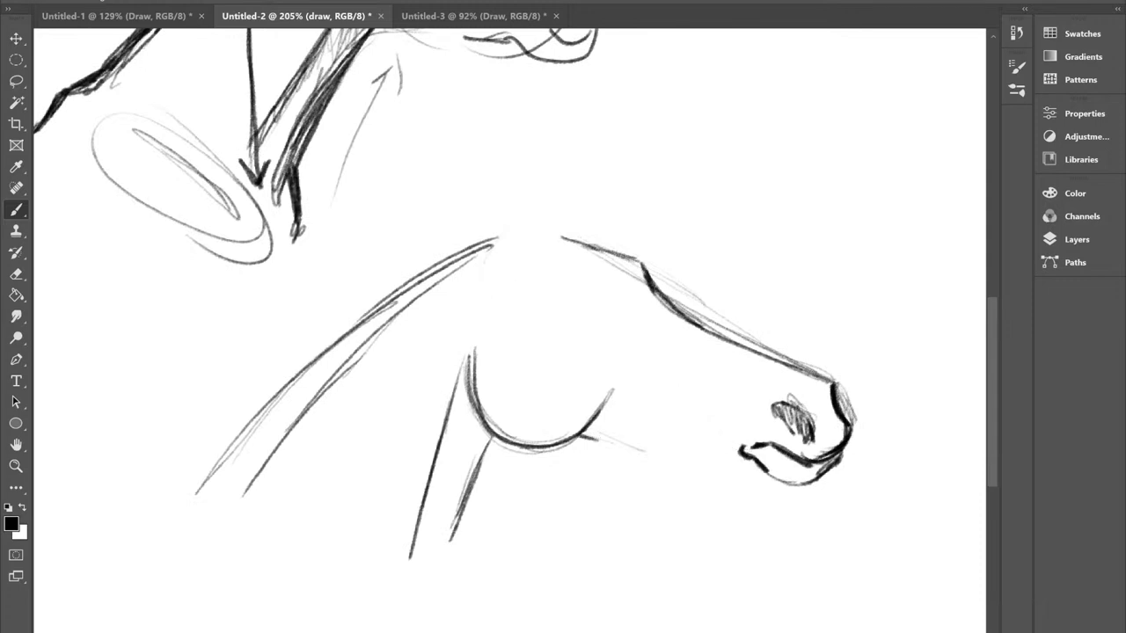
drag(597, 443, 488, 425)
mouse_move(581, 437)
mouse_down()
mouse_move(743, 458)
mouse_move(676, 452)
mouse_move(704, 458)
mouse_up()
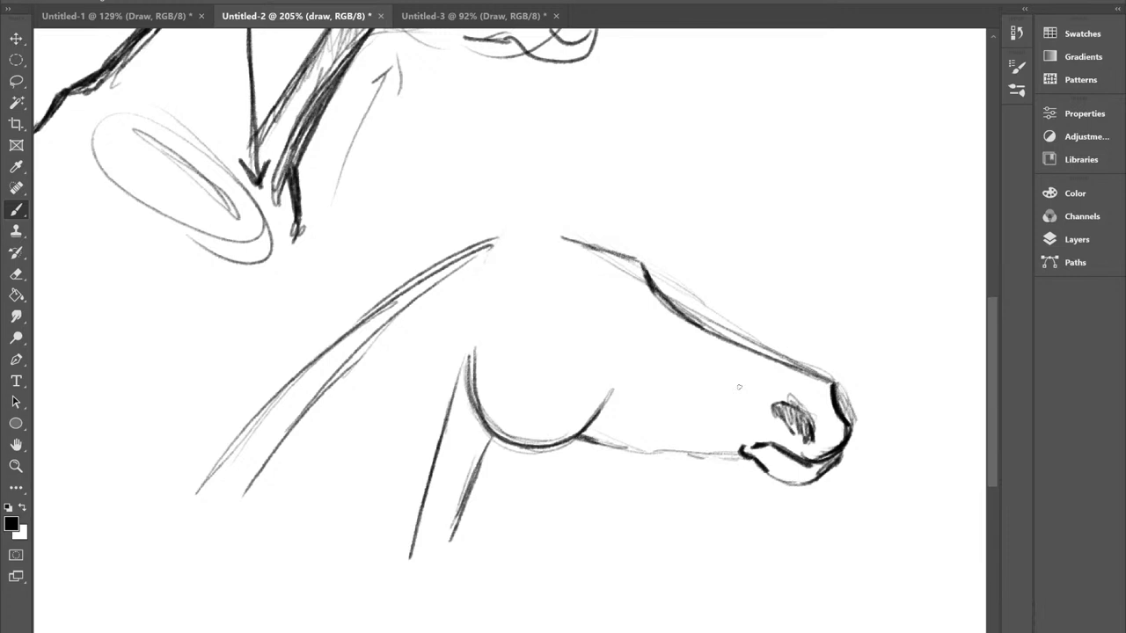
drag(594, 441, 714, 454)
drag(645, 458, 746, 455)
scroll(827, 409, down, 2)
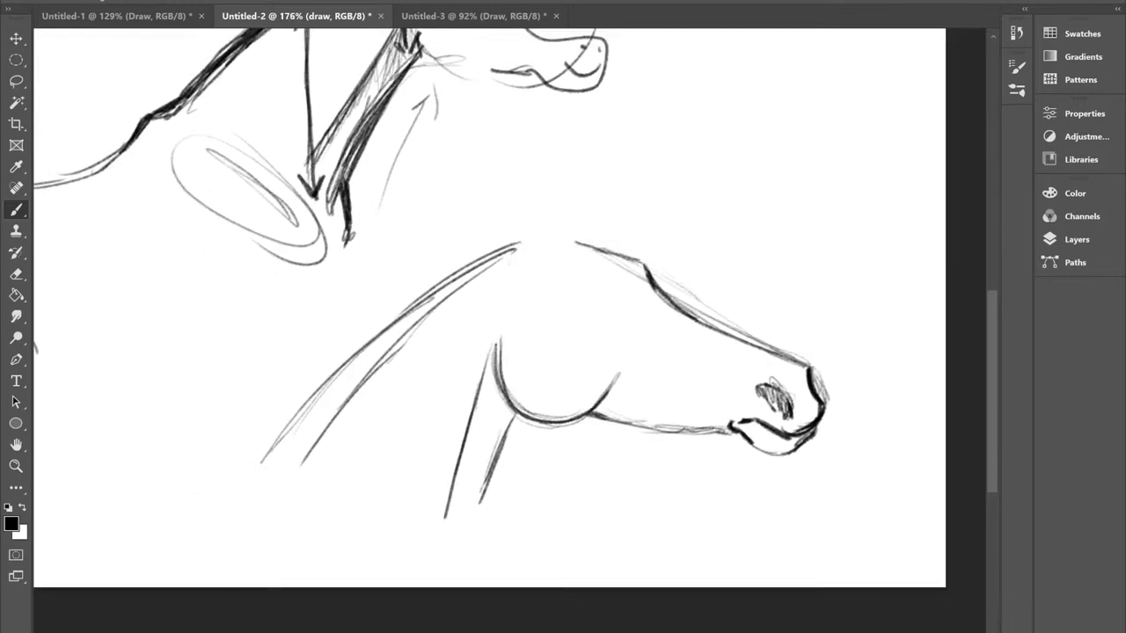
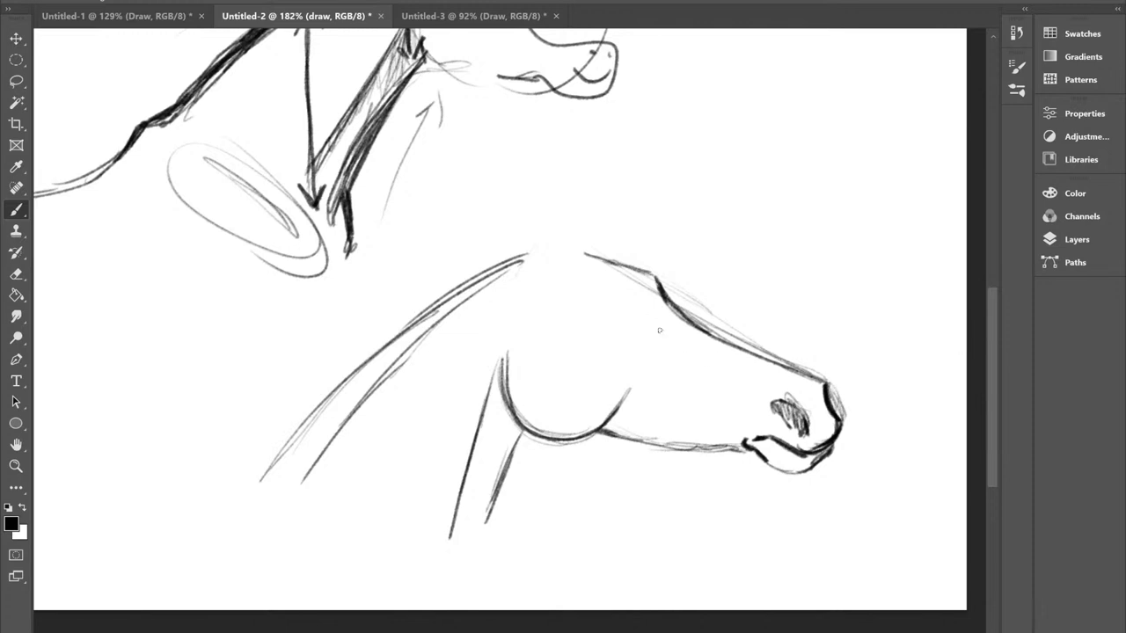
Step: Add light contour lines for the nasal ridge, the hollow above the jaw and the brow
drag(655, 332, 726, 370)
drag(649, 329, 732, 366)
mouse_move(642, 408)
mouse_down()
mouse_move(700, 429)
mouse_move(684, 419)
mouse_up()
drag(602, 285, 559, 266)
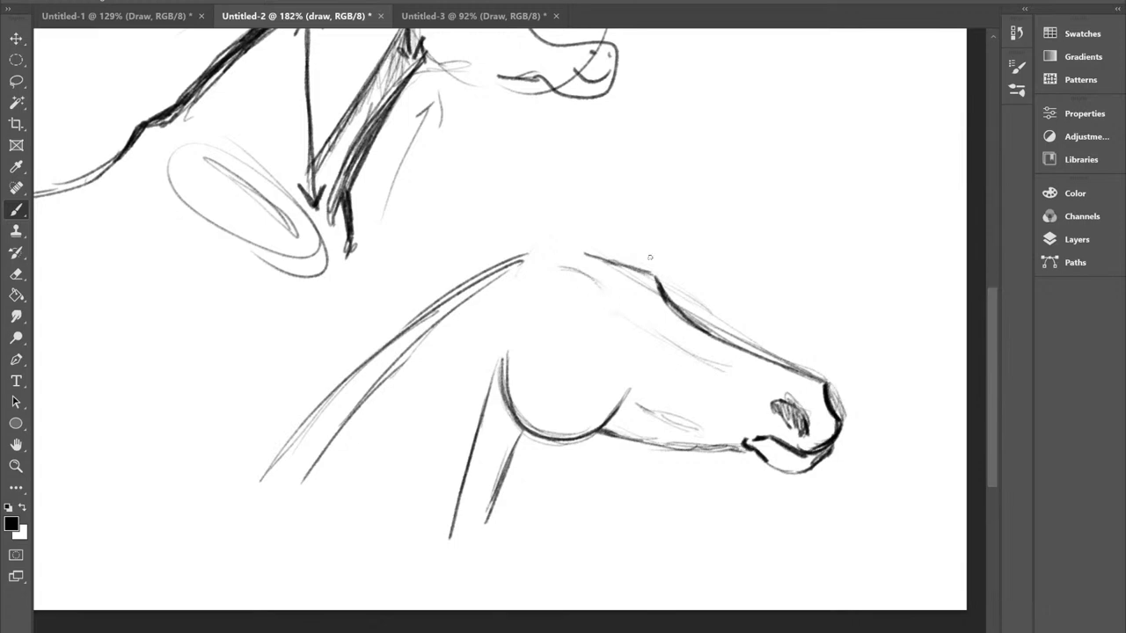
Step: Draw a dark shaded eye with pointed corners below the brow line
mouse_move(584, 299)
mouse_down()
mouse_move(596, 315)
mouse_move(565, 304)
mouse_move(600, 321)
mouse_move(590, 300)
mouse_move(566, 306)
mouse_move(598, 321)
mouse_move(559, 307)
mouse_move(590, 326)
mouse_move(574, 323)
mouse_move(565, 312)
mouse_up()
mouse_move(580, 325)
mouse_down()
mouse_move(598, 318)
mouse_move(576, 315)
mouse_move(588, 305)
mouse_move(585, 320)
mouse_move(572, 310)
mouse_move(589, 310)
mouse_up()
scroll(601, 273, down, 2)
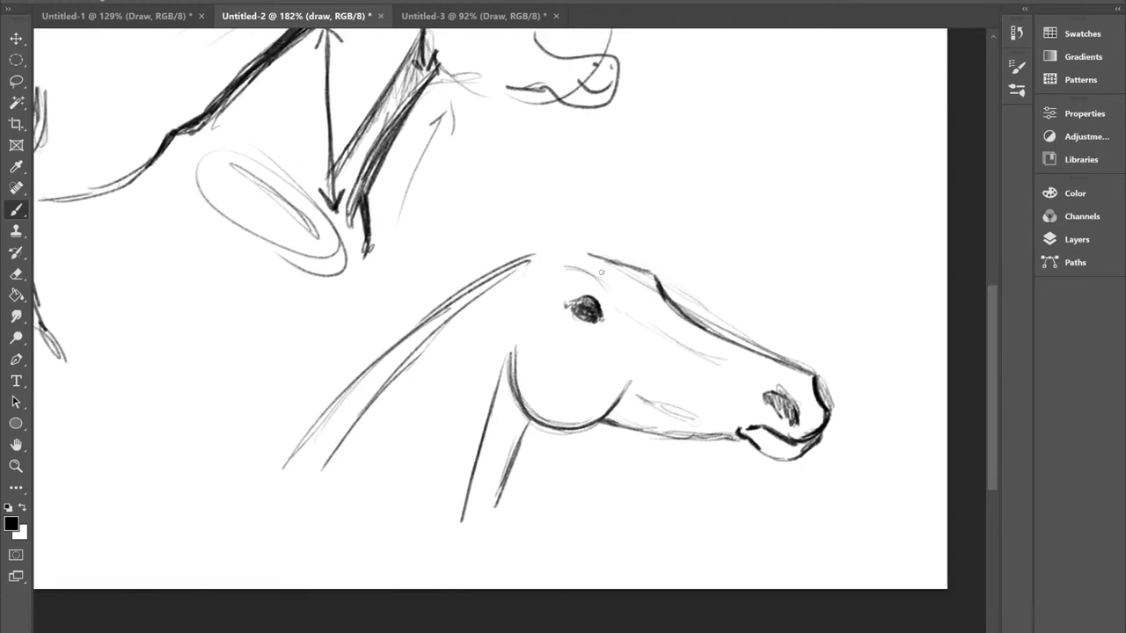
Step: Sketch a filled slanted bar and a round dot above the head to compare pupil shapes, and erase both
scroll(756, 171, up, 3)
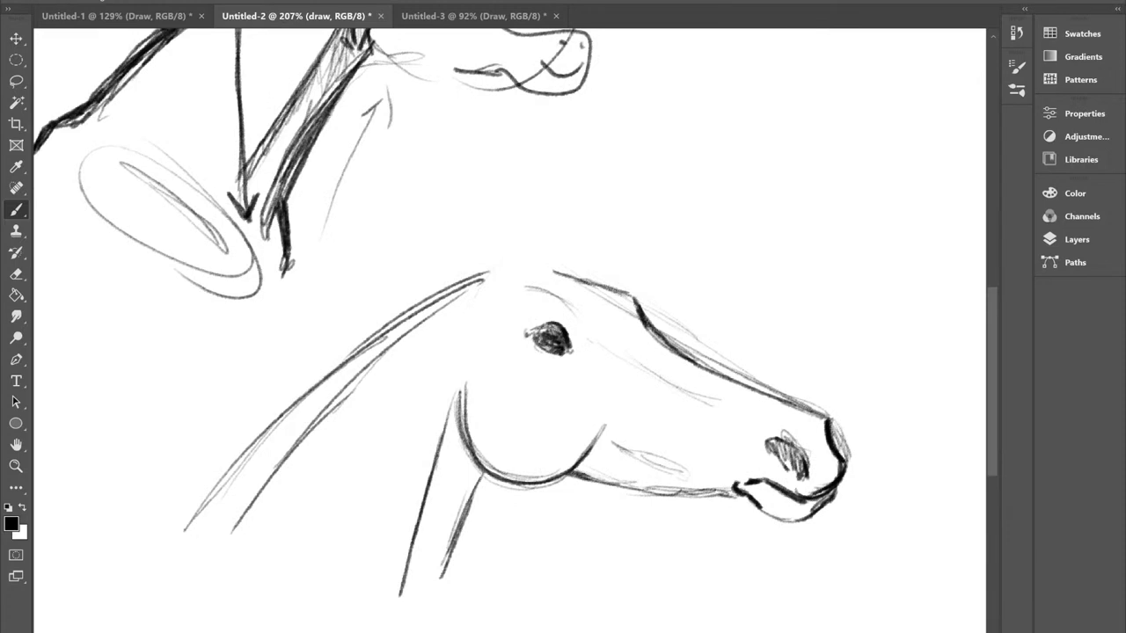
mouse_move(707, 223)
mouse_down()
mouse_move(776, 192)
mouse_move(709, 223)
mouse_move(774, 195)
mouse_move(730, 213)
mouse_move(753, 194)
mouse_move(781, 193)
mouse_move(714, 220)
mouse_up()
mouse_move(819, 172)
mouse_down()
mouse_move(832, 159)
mouse_move(832, 173)
mouse_up()
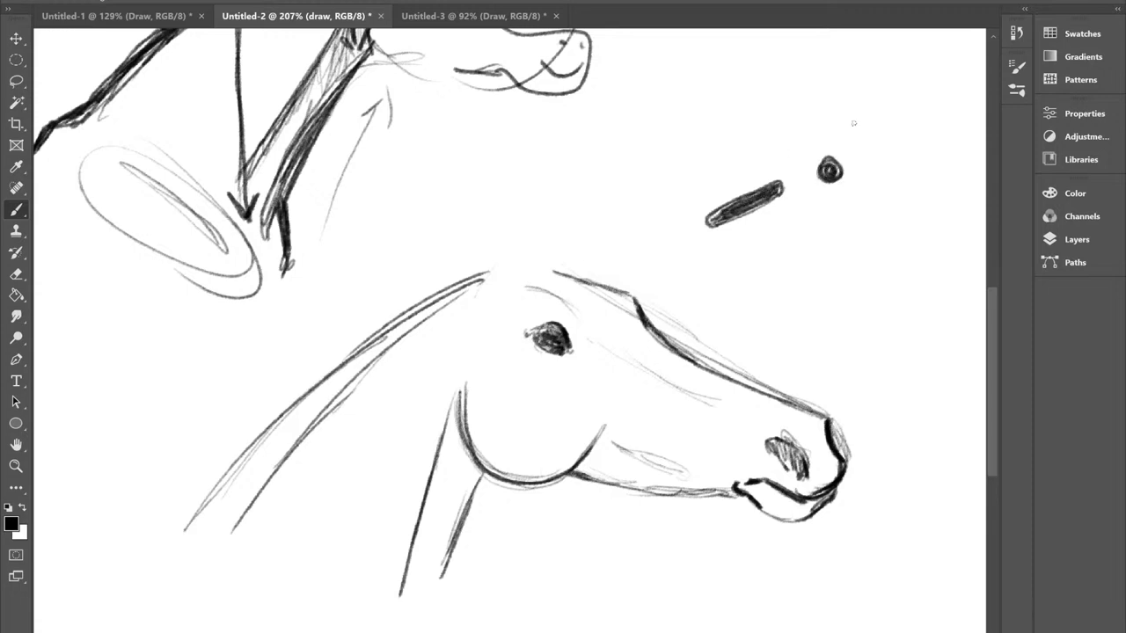
scroll(853, 123, down, 1)
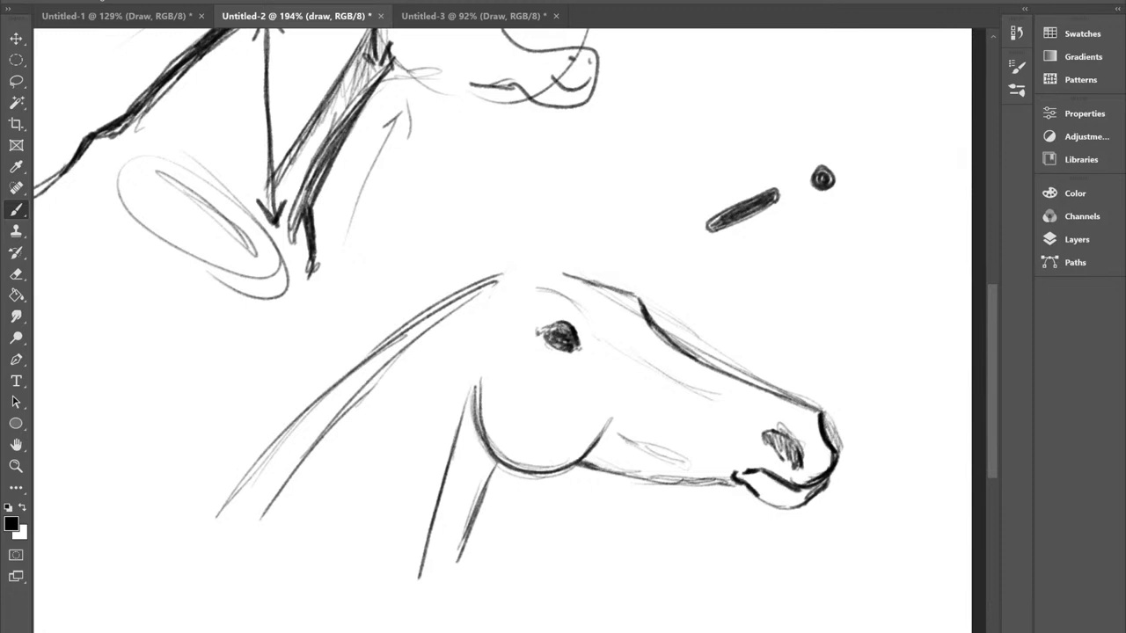
scroll(805, 61, up, 2)
key(e)
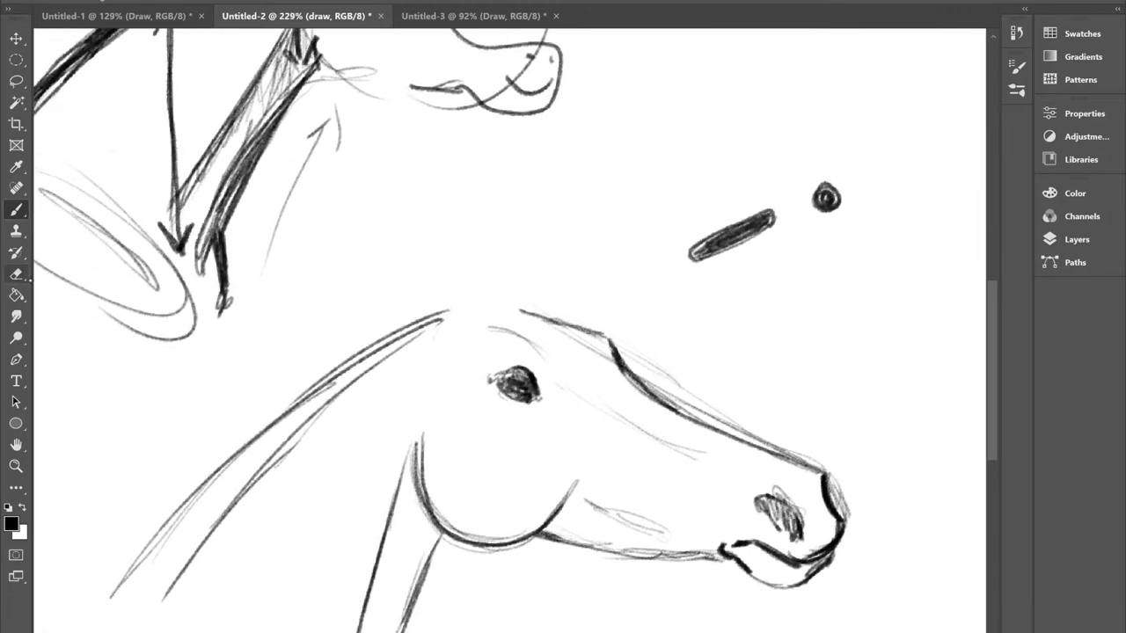
mouse_move(791, 225)
mouse_down()
mouse_move(738, 231)
mouse_move(895, 197)
mouse_up()
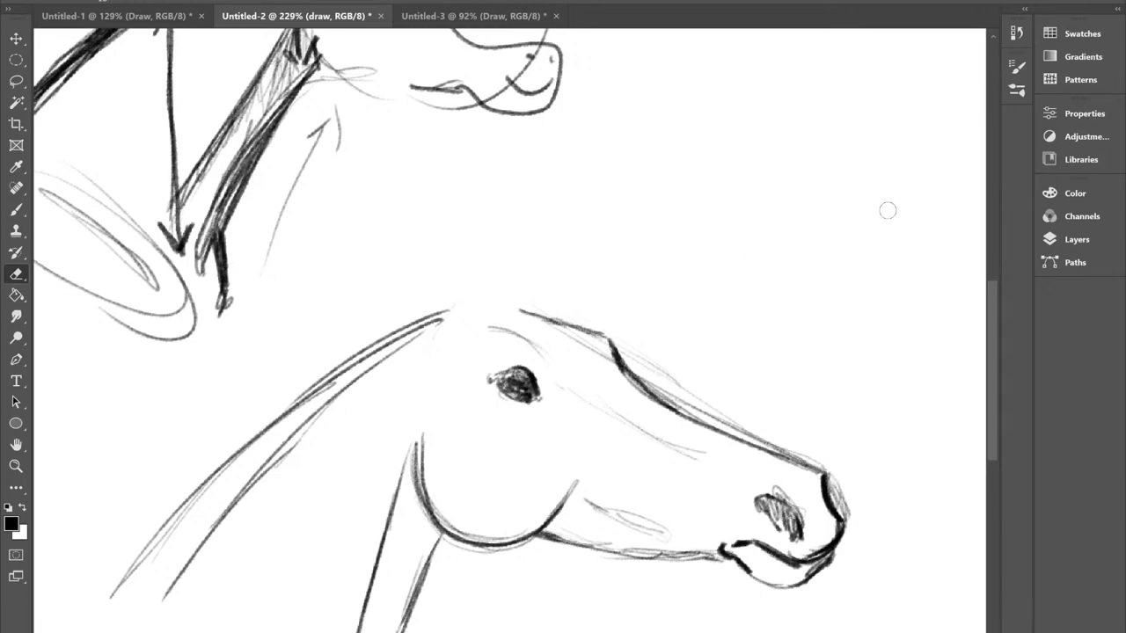
Step: Return to the Brush tool and darken the step where the forehead meets the nose bridge
click(16, 209)
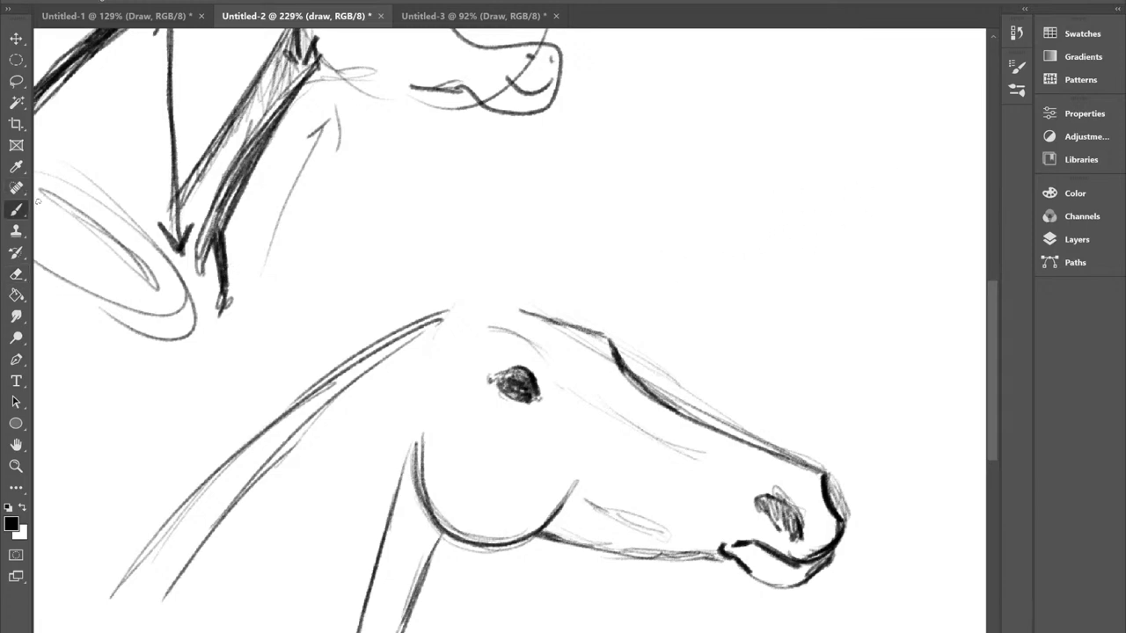
scroll(38, 201, down, 2)
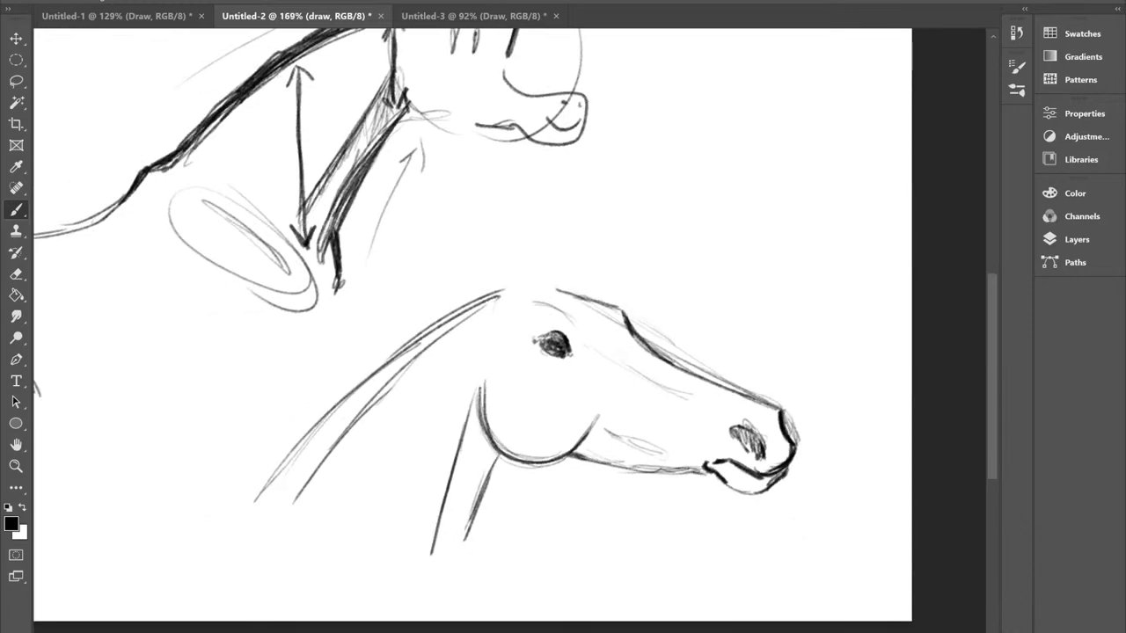
scroll(642, 334, up, 3)
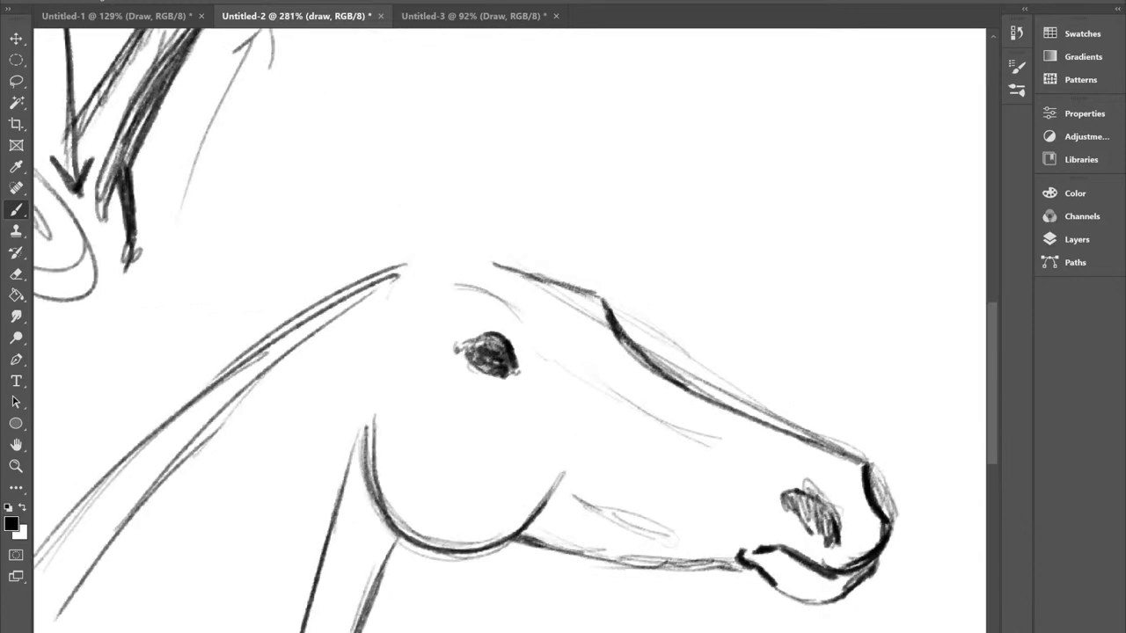
drag(603, 297, 642, 362)
scroll(612, 319, down, 2)
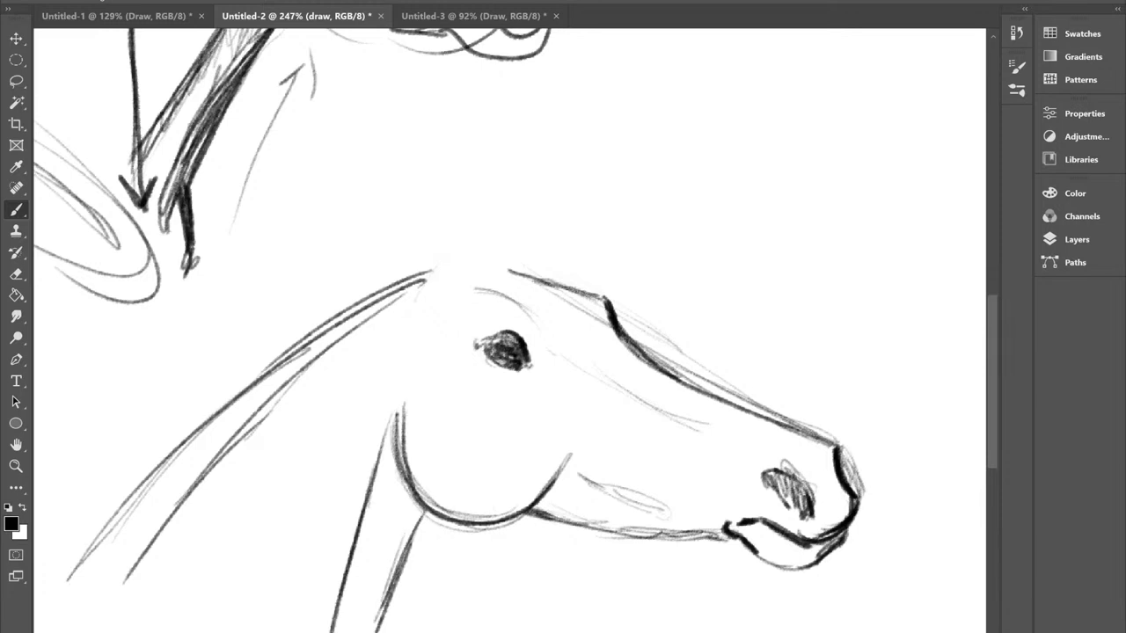
Step: Connect the forehead to the neck with a curved line over the poll, and darken the crest down to the neck's base
scroll(682, 290, down, 1)
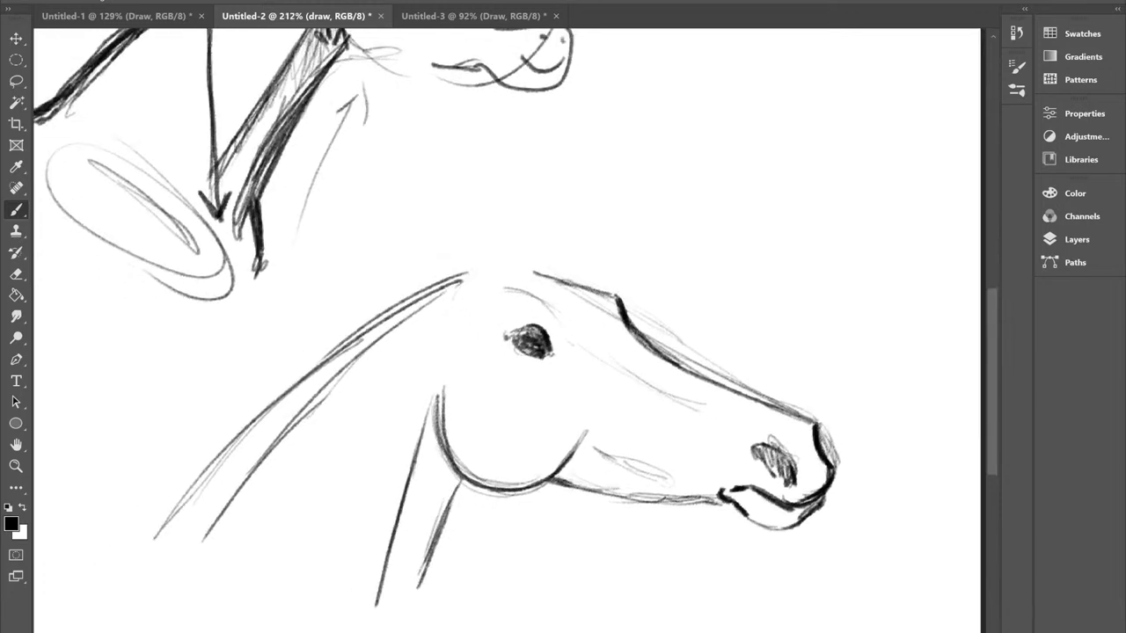
scroll(706, 260, down, 1)
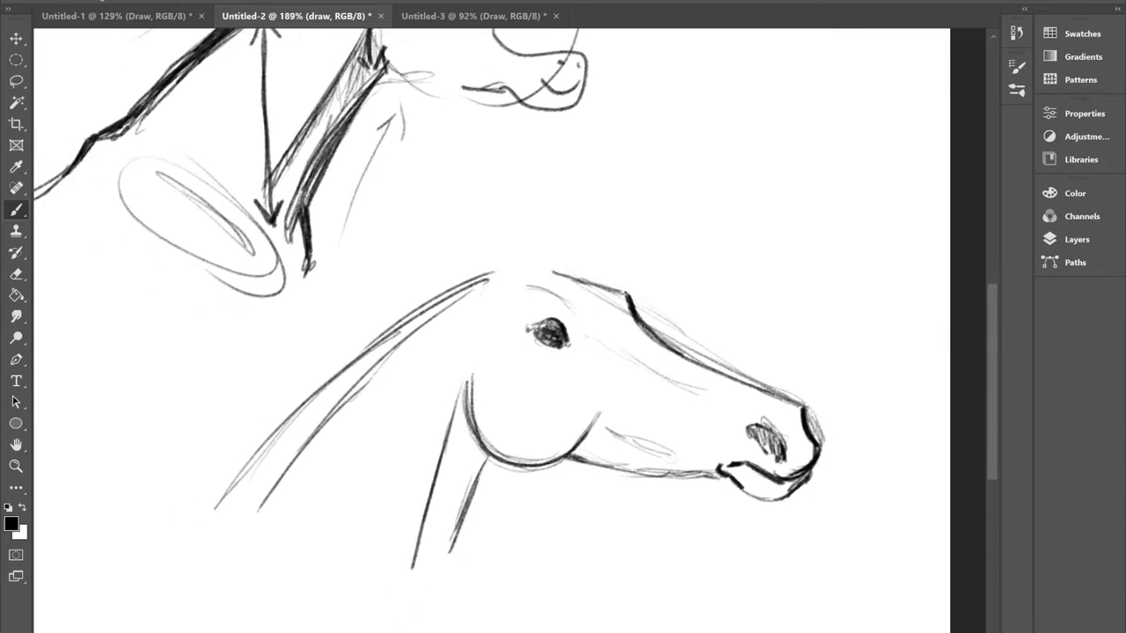
scroll(662, 413, up, 1)
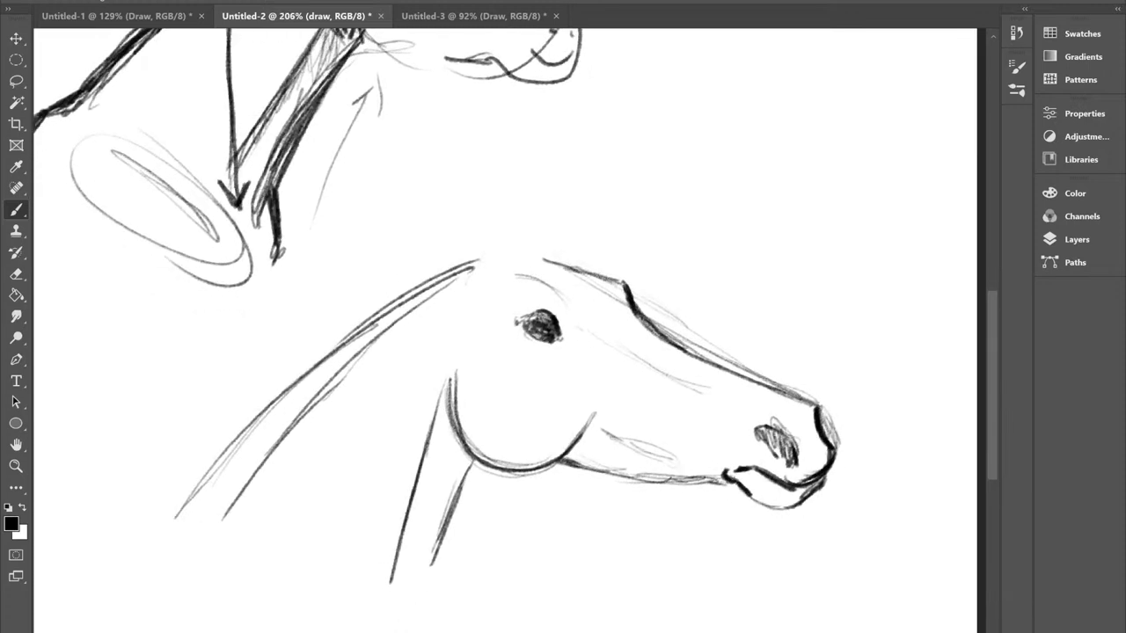
scroll(505, 348, up, 2)
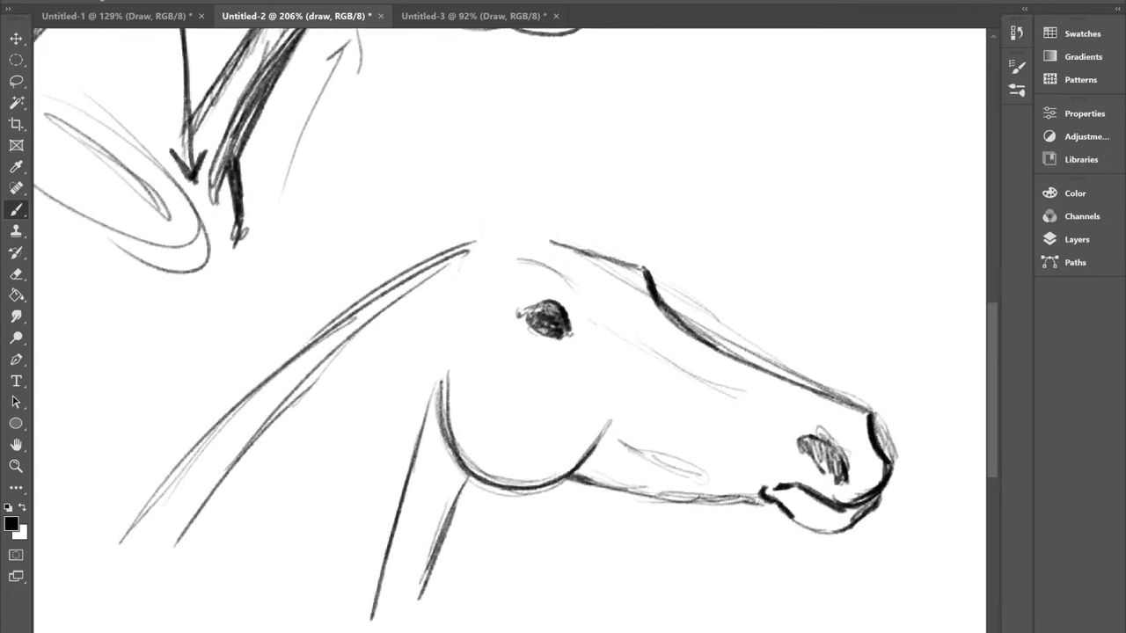
drag(505, 349, 549, 362)
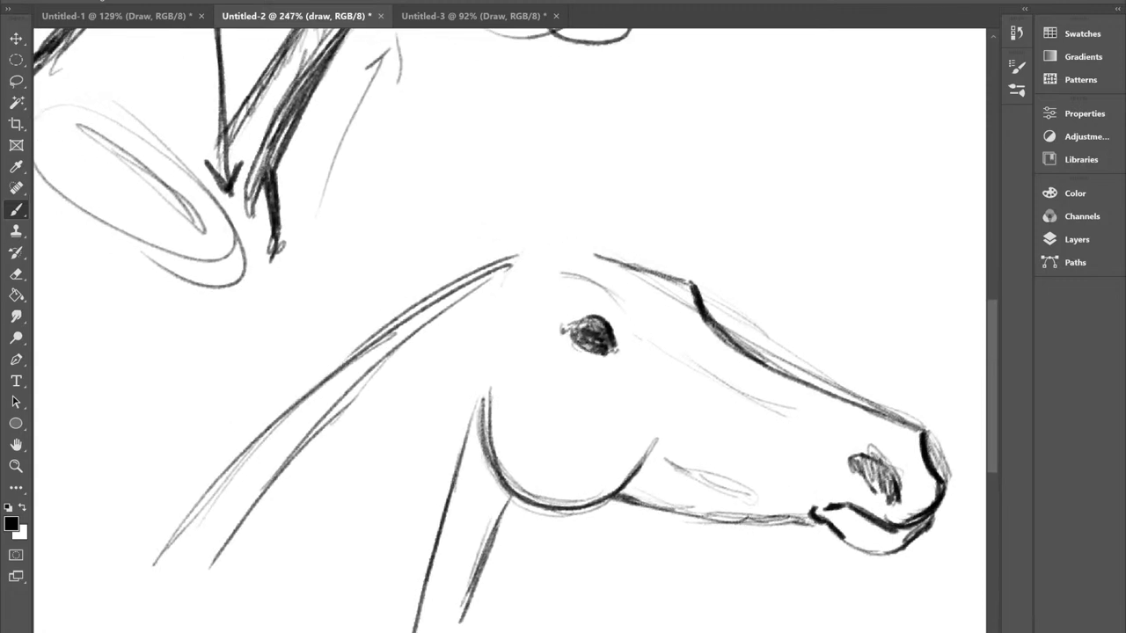
scroll(668, 264, down, 1)
mouse_move(591, 245)
mouse_down()
mouse_move(637, 256)
mouse_move(579, 235)
mouse_move(510, 258)
mouse_move(573, 236)
mouse_up()
mouse_move(630, 257)
mouse_down()
mouse_move(592, 236)
mouse_move(537, 246)
mouse_move(466, 295)
mouse_up()
mouse_move(528, 250)
mouse_down()
mouse_move(383, 345)
mouse_move(299, 436)
mouse_up()
drag(378, 356, 251, 510)
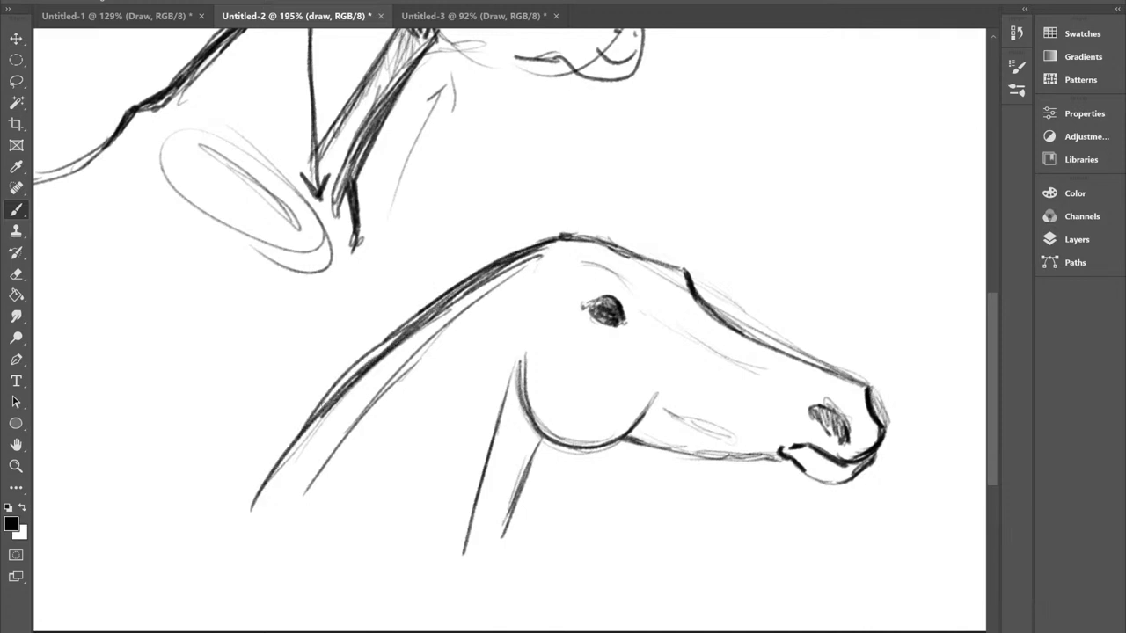
Step: Reinforce the lower jaw line and draw two pointed ears on top of the head
drag(317, 350, 323, 405)
drag(628, 494, 772, 515)
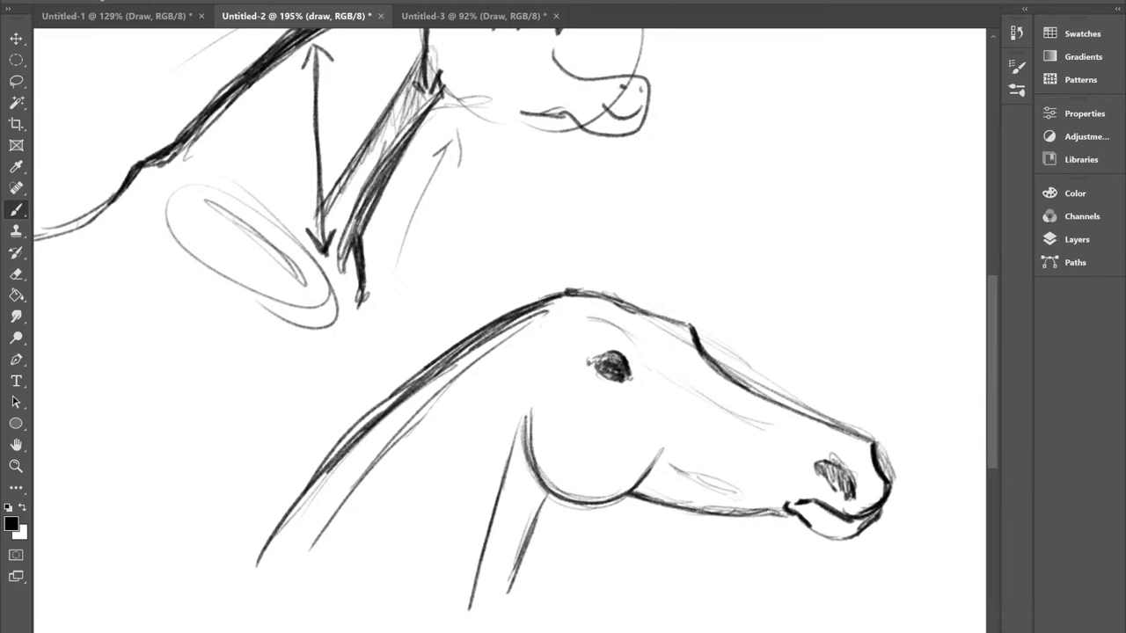
mouse_move(526, 302)
mouse_down()
mouse_move(558, 227)
mouse_move(564, 292)
mouse_move(559, 301)
mouse_move(558, 246)
mouse_move(531, 255)
mouse_move(528, 304)
mouse_move(552, 230)
mouse_move(533, 304)
mouse_move(609, 259)
mouse_move(526, 273)
mouse_up()
drag(526, 308, 528, 270)
mouse_move(598, 294)
mouse_down()
mouse_move(622, 221)
mouse_move(626, 291)
mouse_move(615, 301)
mouse_move(626, 234)
mouse_move(609, 278)
mouse_move(607, 258)
mouse_move(584, 294)
mouse_up()
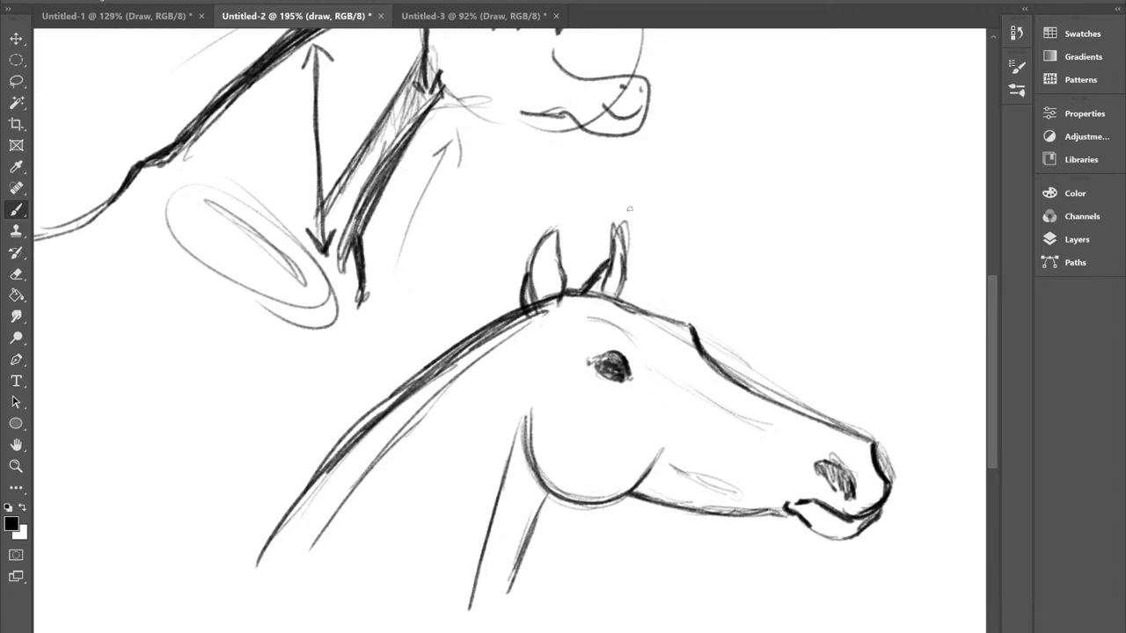
Step: Add a small arc between the horse's ears and a light line along the upper crest of the neck
scroll(630, 208, down, 2)
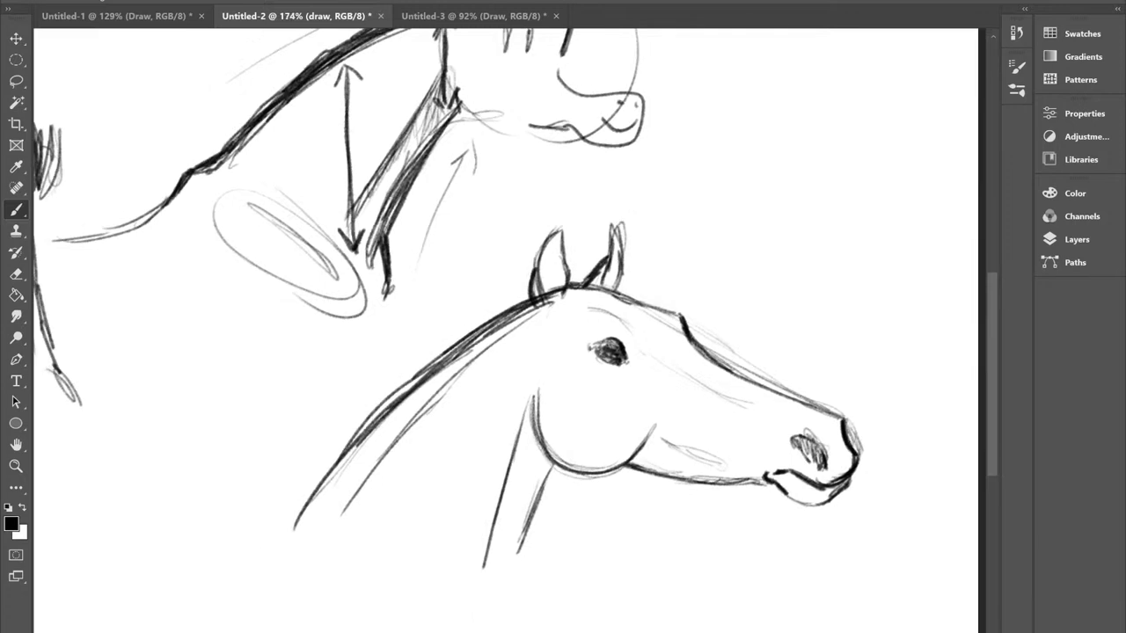
drag(568, 282, 589, 271)
scroll(583, 232, down, 2)
scroll(670, 350, up, 4)
scroll(582, 231, up, 2)
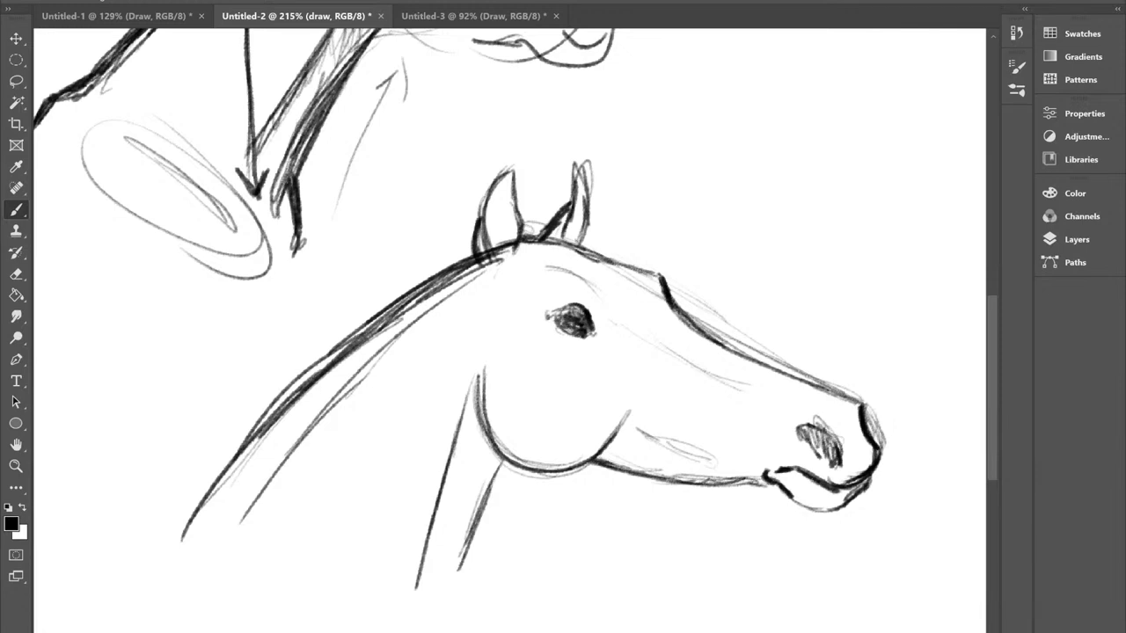
scroll(615, 281, up, 2)
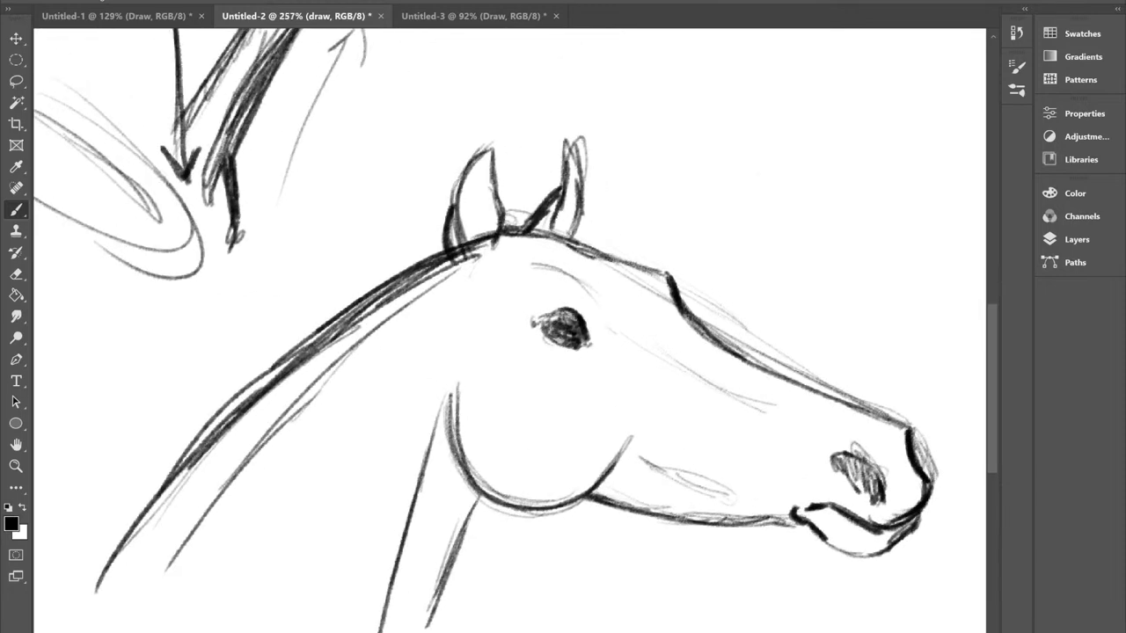
scroll(857, 215, down, 1)
mouse_move(550, 216)
mouse_down()
mouse_move(544, 224)
mouse_move(531, 209)
mouse_up()
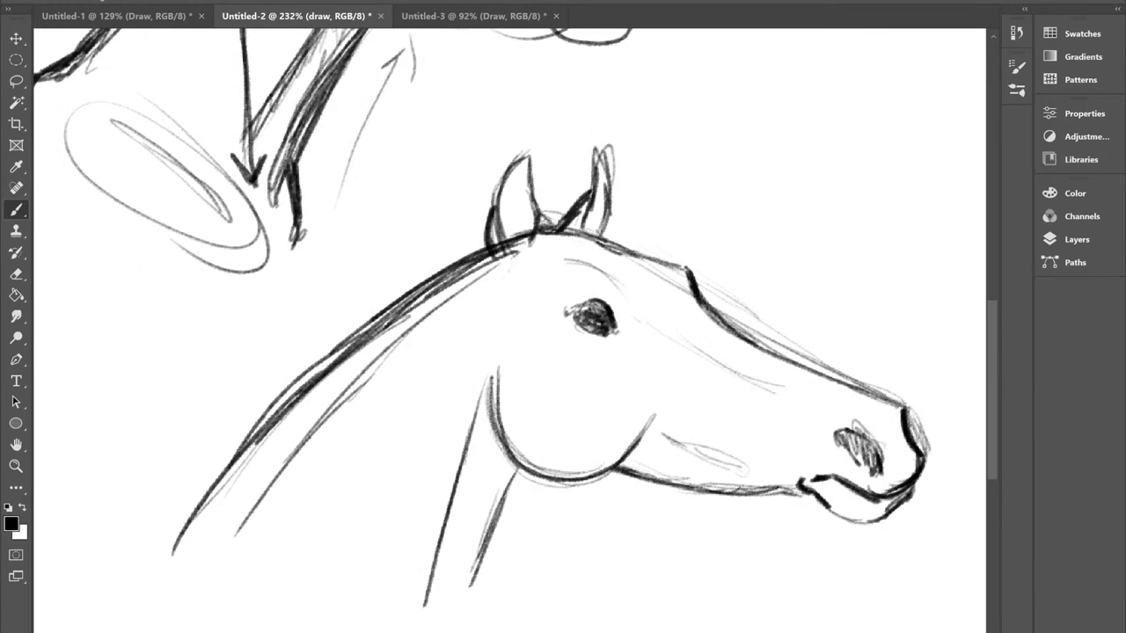
scroll(684, 348, down, 1)
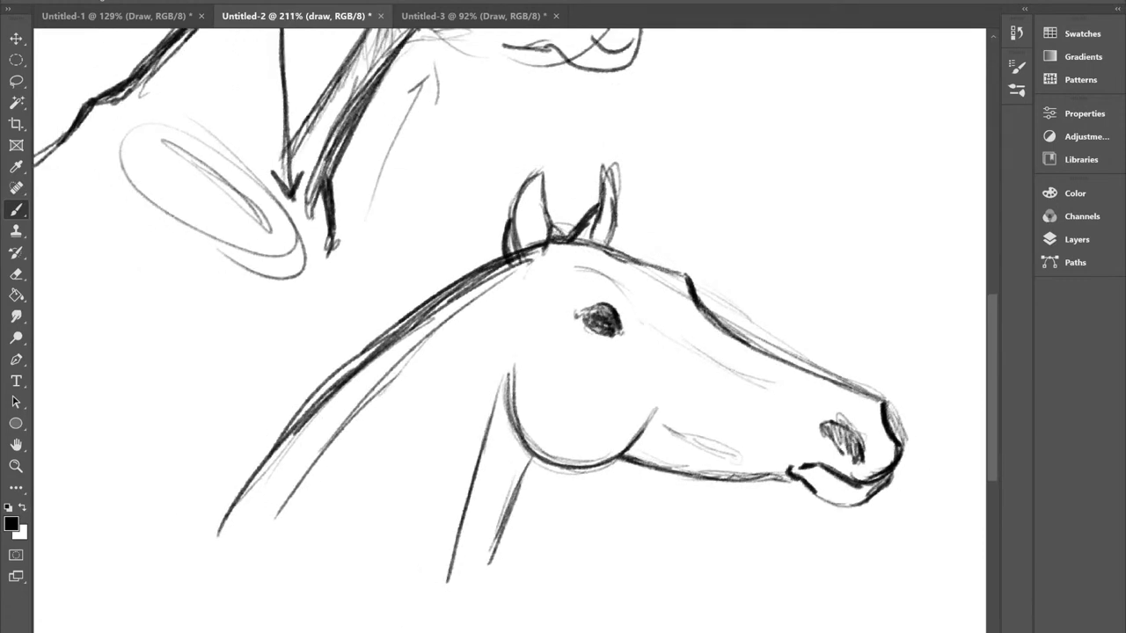
scroll(316, 470, up, 2)
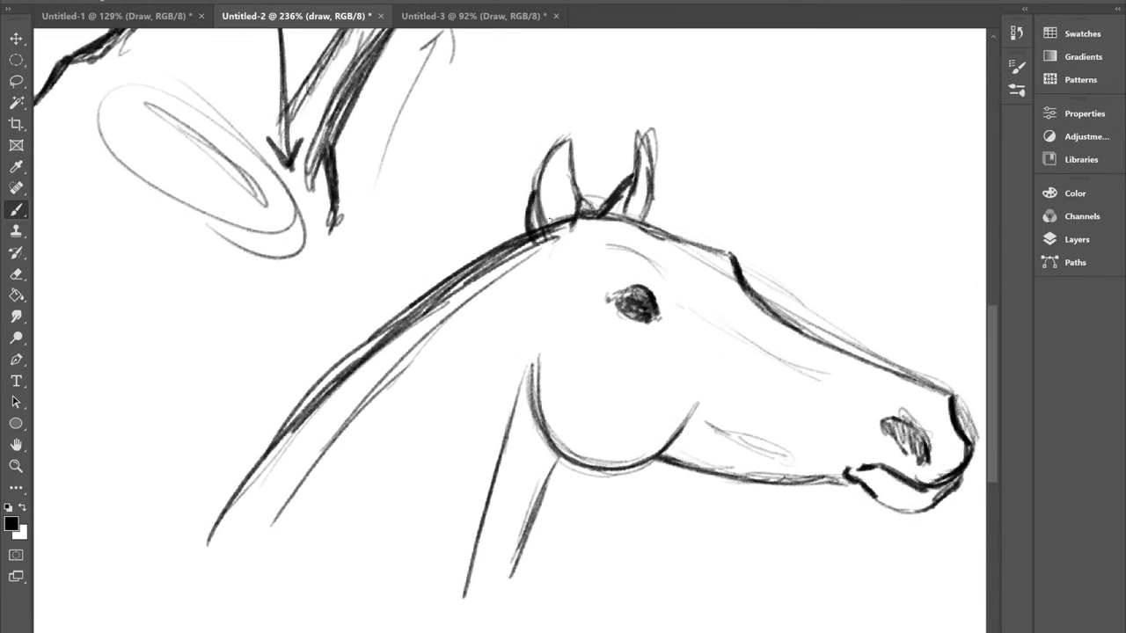
drag(523, 223, 475, 258)
drag(609, 213, 587, 204)
Step: Draw loose wavy mane strands rising from the top of the crest, just behind the near ear
scroll(672, 172, down, 2)
scroll(582, 317, up, 3)
scroll(527, 326, up, 1)
scroll(605, 284, down, 1)
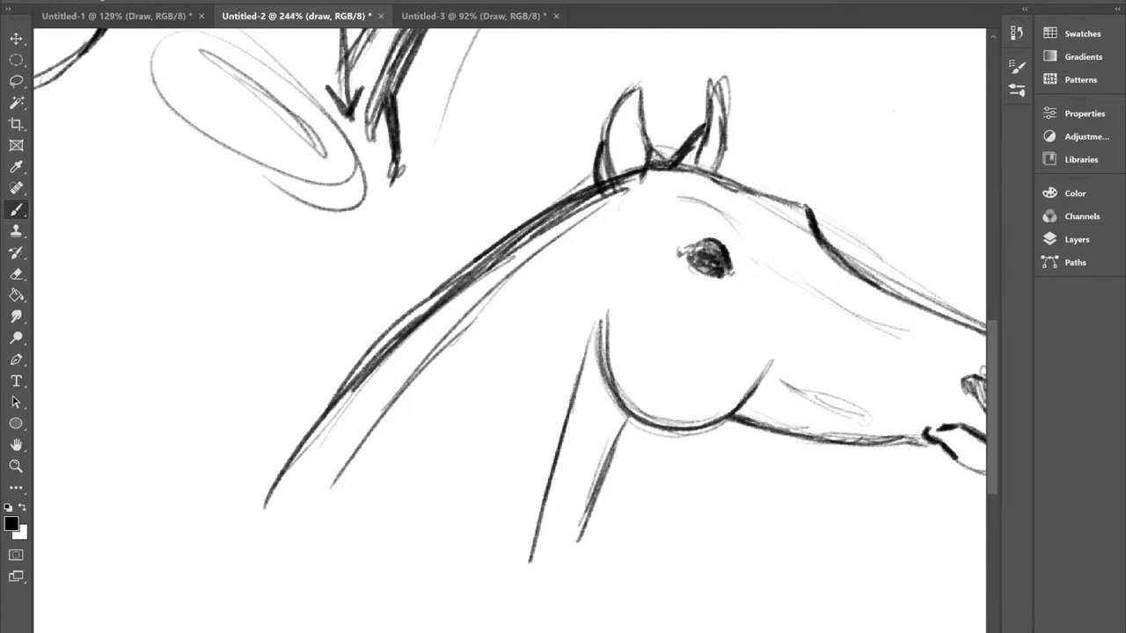
drag(528, 326, 610, 336)
mouse_move(656, 192)
mouse_down()
mouse_move(628, 153)
mouse_move(678, 137)
mouse_move(661, 188)
mouse_up()
drag(674, 150, 651, 201)
mouse_move(661, 181)
mouse_down()
mouse_move(615, 150)
mouse_move(649, 208)
mouse_move(627, 232)
mouse_up()
drag(616, 160, 619, 222)
drag(593, 162, 603, 226)
mouse_move(588, 192)
mouse_down()
mouse_move(587, 239)
mouse_move(576, 176)
mouse_move(572, 215)
mouse_up()
drag(606, 209, 588, 251)
mouse_move(568, 199)
mouse_down()
mouse_move(563, 252)
mouse_move(575, 200)
mouse_up()
drag(568, 195, 545, 270)
drag(548, 267, 556, 222)
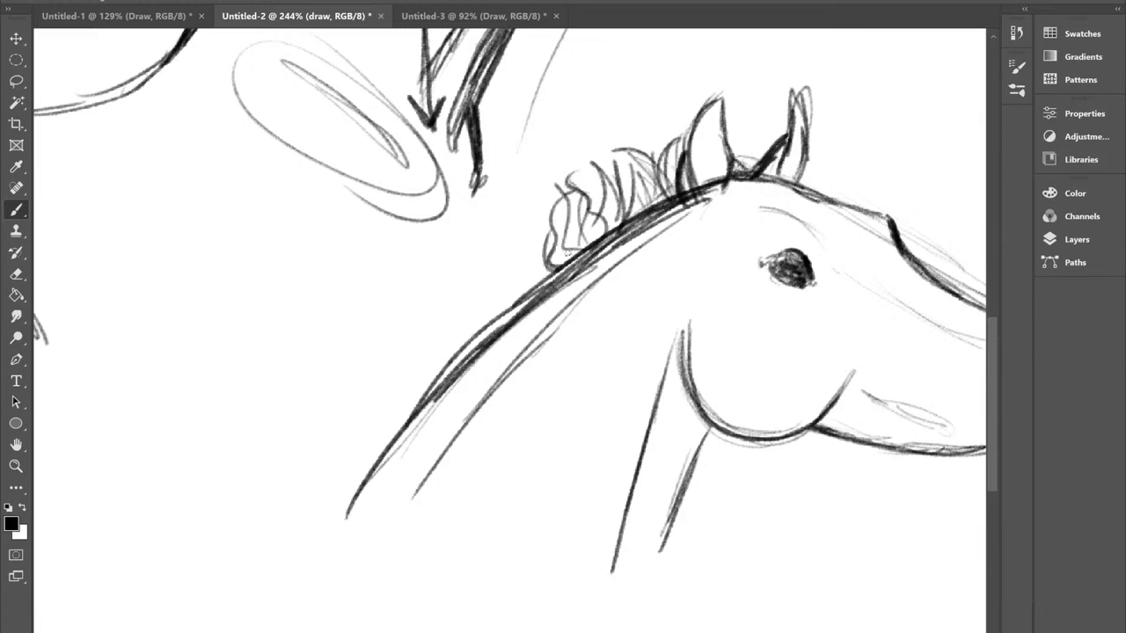
Step: Continue the mane with overlapping curved strands along the upper half of the neck's crest
drag(519, 207, 533, 264)
drag(535, 248, 538, 276)
drag(538, 212, 542, 266)
drag(528, 266, 521, 296)
drag(500, 208, 525, 246)
drag(526, 239, 510, 306)
drag(515, 215, 535, 264)
drag(536, 260, 547, 284)
mouse_move(528, 221)
mouse_down()
mouse_move(514, 280)
mouse_move(487, 306)
mouse_up()
mouse_move(490, 248)
mouse_down()
mouse_move(465, 299)
mouse_move(475, 329)
mouse_up()
Step: Extend the mane with wavy strands over the middle of the neck's crest
drag(434, 245, 516, 301)
drag(501, 226, 510, 280)
drag(484, 222, 531, 272)
mouse_move(485, 313)
mouse_down()
mouse_move(459, 312)
mouse_move(444, 301)
mouse_move(456, 334)
mouse_up()
mouse_move(420, 289)
mouse_down()
mouse_move(456, 315)
mouse_move(433, 313)
mouse_up()
mouse_move(460, 313)
mouse_down()
mouse_move(420, 311)
mouse_move(440, 360)
mouse_up()
drag(424, 313, 434, 379)
mouse_move(438, 301)
mouse_down()
mouse_move(444, 364)
mouse_move(445, 313)
mouse_up()
mouse_move(435, 343)
mouse_down()
mouse_move(425, 358)
mouse_move(388, 362)
mouse_move(387, 343)
mouse_up()
Step: Fill in the mane with darker curly strands toward the lower end of the crest
drag(584, 183, 607, 225)
mouse_move(558, 163)
mouse_down()
mouse_move(583, 188)
mouse_move(605, 155)
mouse_up()
mouse_move(392, 406)
mouse_down()
mouse_move(369, 383)
mouse_move(391, 422)
mouse_up()
mouse_move(361, 379)
mouse_down()
mouse_move(380, 450)
mouse_move(364, 475)
mouse_up()
mouse_move(417, 425)
mouse_down()
mouse_move(403, 367)
mouse_move(411, 334)
mouse_move(431, 392)
mouse_up()
mouse_move(371, 341)
mouse_down()
mouse_move(410, 412)
mouse_move(349, 469)
mouse_move(305, 447)
mouse_up()
Step: Draw short upright hair strands between the two ears
scroll(361, 306, down, 2)
scroll(645, 202, up, 1)
mouse_move(661, 162)
mouse_down()
mouse_move(646, 216)
mouse_move(667, 223)
mouse_up()
drag(705, 169, 686, 218)
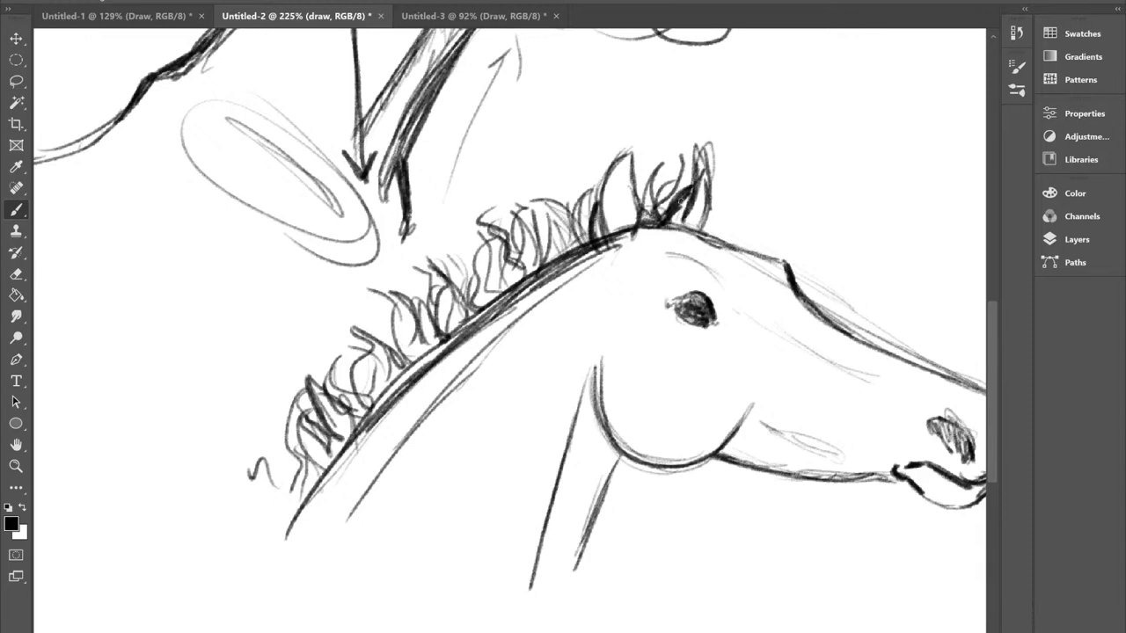
drag(684, 213, 675, 224)
mouse_move(702, 184)
mouse_down()
mouse_move(675, 221)
mouse_move(704, 220)
mouse_up()
Step: Thicken the forelock with spiky strands over the far ear and out in front of it
drag(736, 181, 704, 235)
drag(753, 156, 703, 232)
mouse_move(753, 183)
mouse_down()
mouse_move(719, 239)
mouse_move(728, 202)
mouse_up()
mouse_move(751, 149)
mouse_down()
mouse_move(724, 197)
mouse_move(699, 186)
mouse_up()
mouse_move(705, 182)
mouse_down()
mouse_move(681, 214)
mouse_move(676, 159)
mouse_move(654, 213)
mouse_up()
mouse_move(675, 164)
mouse_down()
mouse_move(662, 197)
mouse_move(652, 189)
mouse_up()
drag(660, 149, 639, 205)
drag(657, 167, 639, 217)
drag(679, 151, 656, 167)
Step: Add a few stray hair strands along the outer edge of the mane
scroll(785, 74, down, 3)
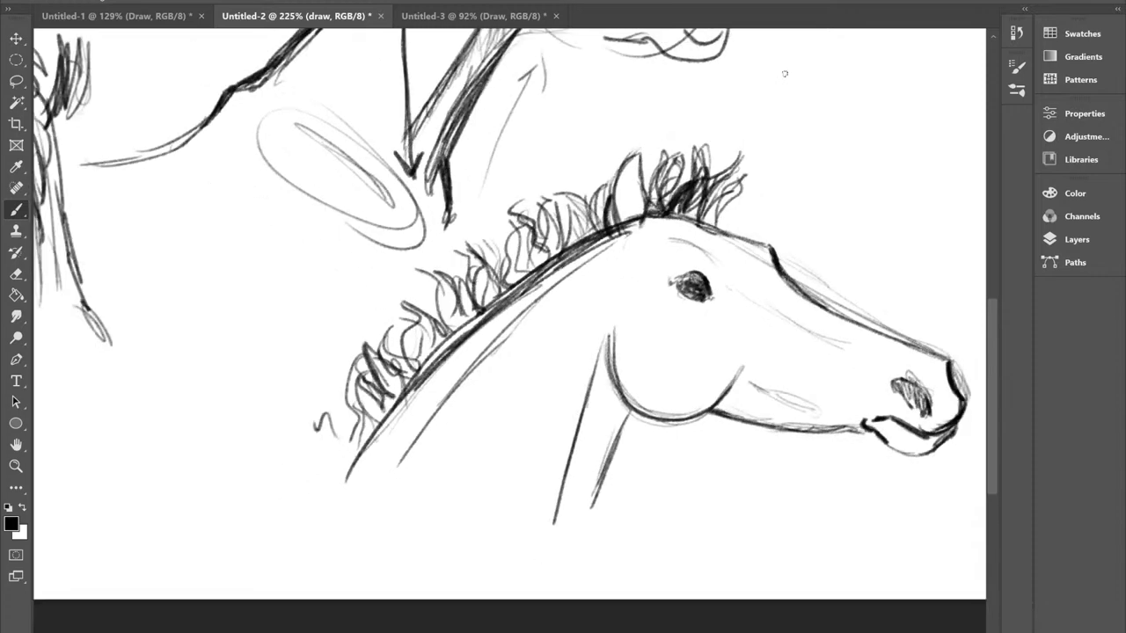
mouse_move(480, 311)
mouse_down()
mouse_move(457, 279)
mouse_move(474, 292)
mouse_move(459, 283)
mouse_move(478, 254)
mouse_up()
mouse_move(517, 291)
mouse_down()
mouse_move(501, 248)
mouse_move(525, 225)
mouse_up()
drag(543, 272, 543, 211)
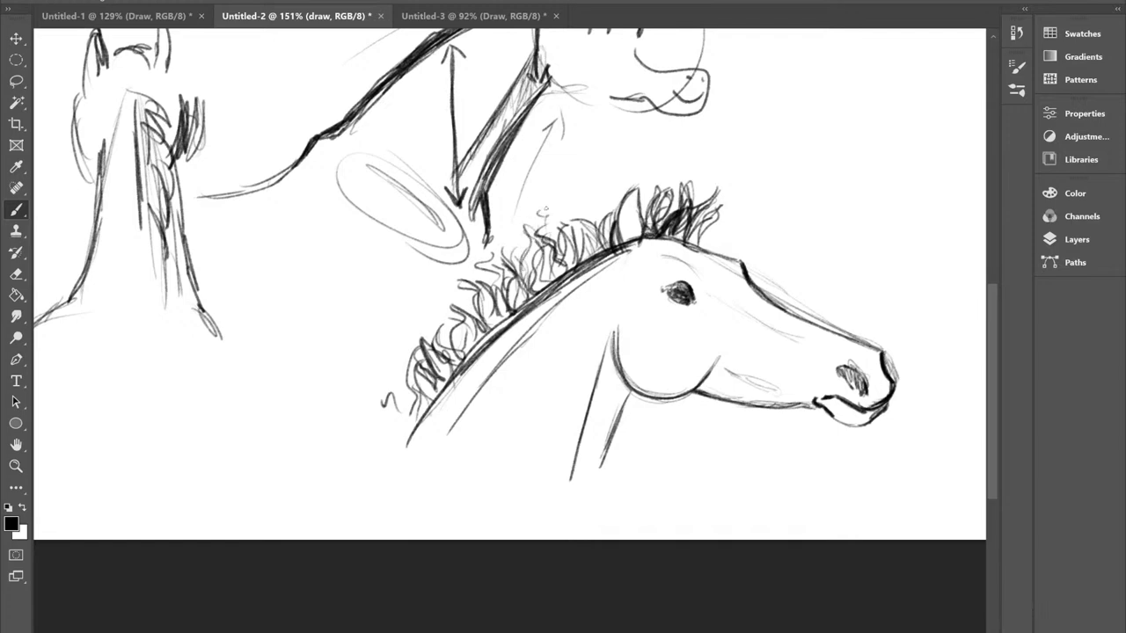
scroll(642, 149, down, 1)
scroll(642, 149, up, 3)
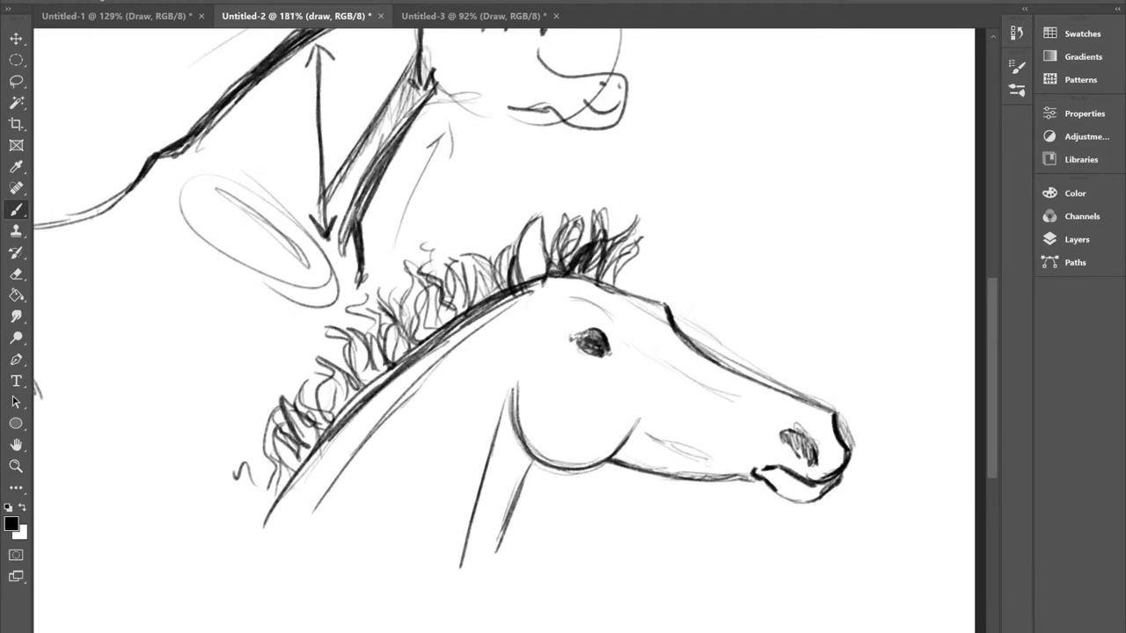
Step: Draw a small top hat with an oval brim on the forehead in front of the far ear
mouse_move(607, 275)
mouse_down()
mouse_move(658, 294)
mouse_move(602, 297)
mouse_move(630, 277)
mouse_move(607, 299)
mouse_move(642, 283)
mouse_move(623, 218)
mouse_move(666, 229)
mouse_move(611, 209)
mouse_move(607, 278)
mouse_up()
drag(658, 227, 651, 281)
mouse_move(638, 231)
mouse_down()
mouse_move(631, 289)
mouse_move(647, 272)
mouse_up()
mouse_move(648, 272)
mouse_down()
mouse_move(611, 255)
mouse_move(607, 278)
mouse_move(631, 287)
mouse_up()
mouse_move(620, 212)
mouse_down()
mouse_move(612, 275)
mouse_move(620, 213)
mouse_up()
mouse_move(607, 258)
mouse_down()
mouse_move(593, 271)
mouse_move(617, 297)
mouse_up()
scroll(701, 259, down, 3)
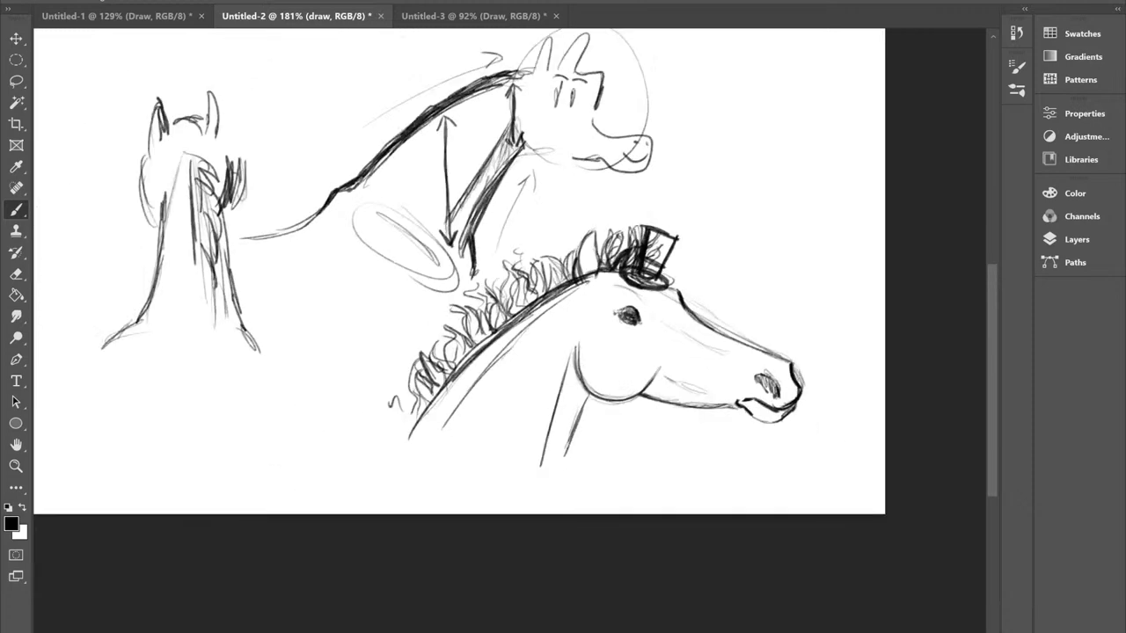
scroll(697, 172, up, 3)
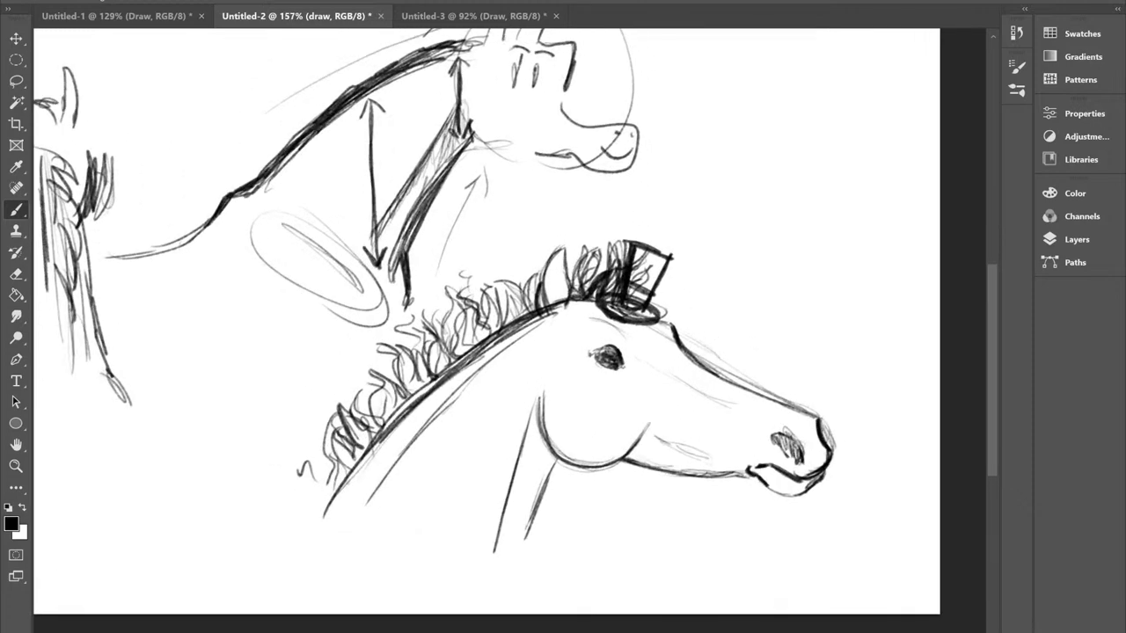
Step: Draw a bow with a round knot and pointed loops on the crest below the near ear
drag(779, 324, 881, 314)
scroll(679, 287, up, 2)
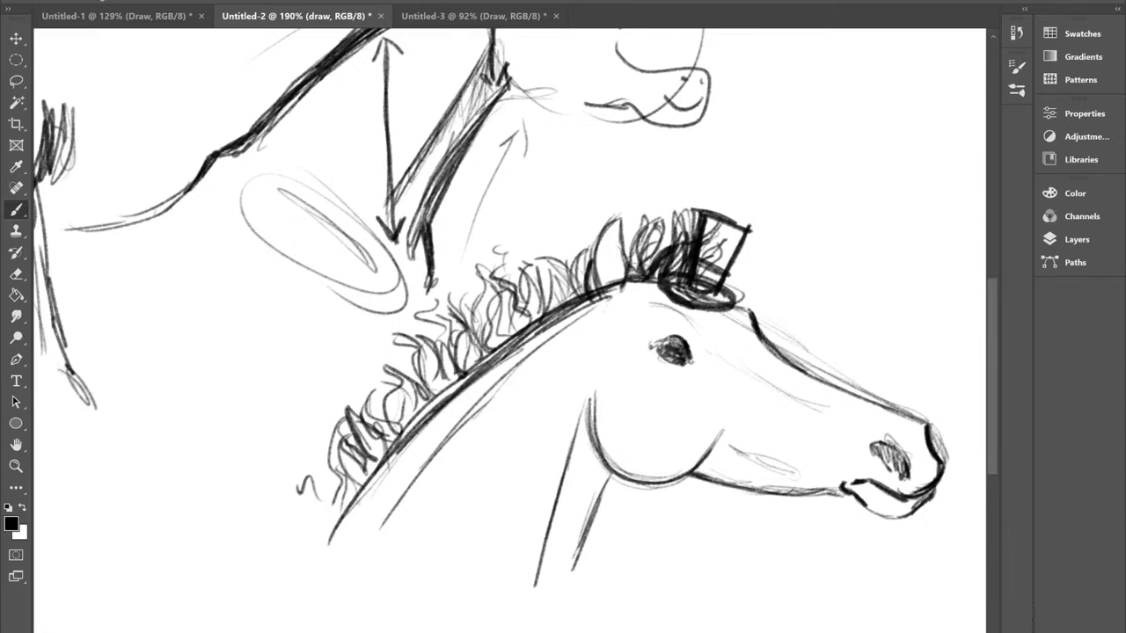
mouse_move(565, 297)
mouse_down()
mouse_move(617, 319)
mouse_move(588, 306)
mouse_move(620, 290)
mouse_up()
mouse_move(564, 277)
mouse_down()
mouse_move(561, 308)
mouse_move(557, 275)
mouse_up()
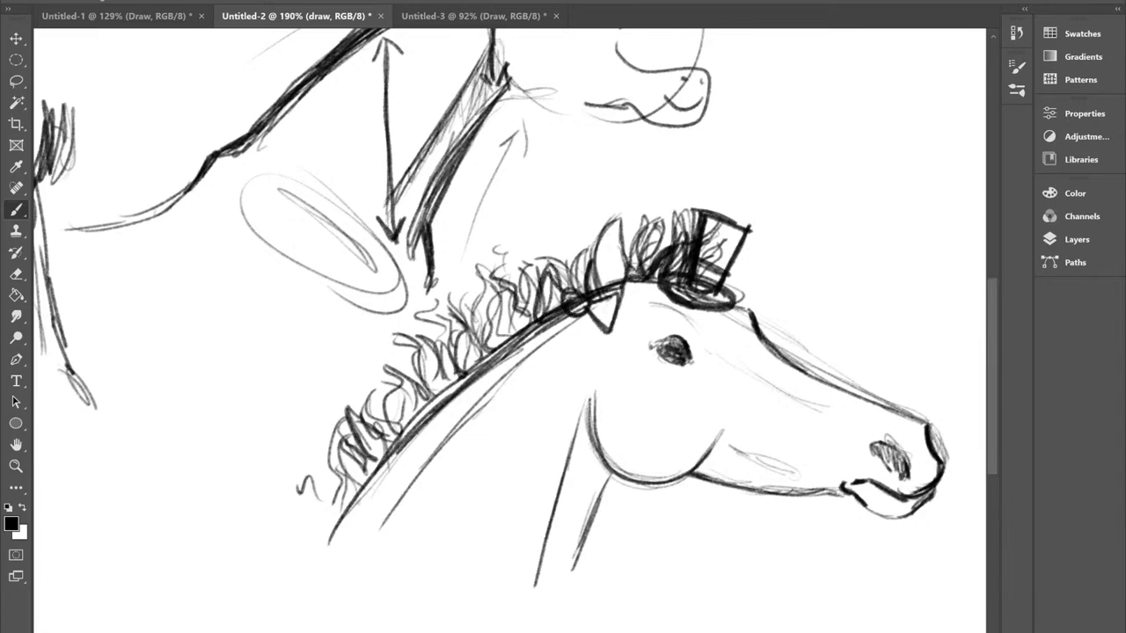
scroll(595, 295, down, 2)
scroll(763, 348, up, 2)
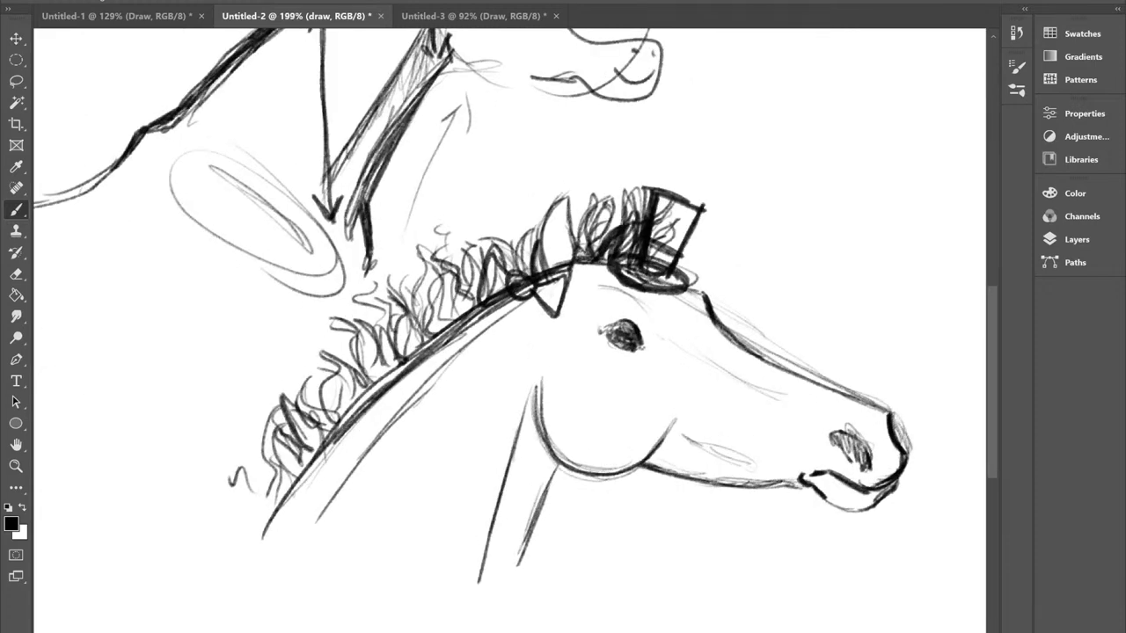
Step: Sketch a round marking on the forehead beside the eye, and undo it
scroll(917, 421, up, 2)
mouse_move(614, 282)
mouse_down()
mouse_move(560, 276)
mouse_move(532, 306)
mouse_move(574, 278)
mouse_move(562, 314)
mouse_up()
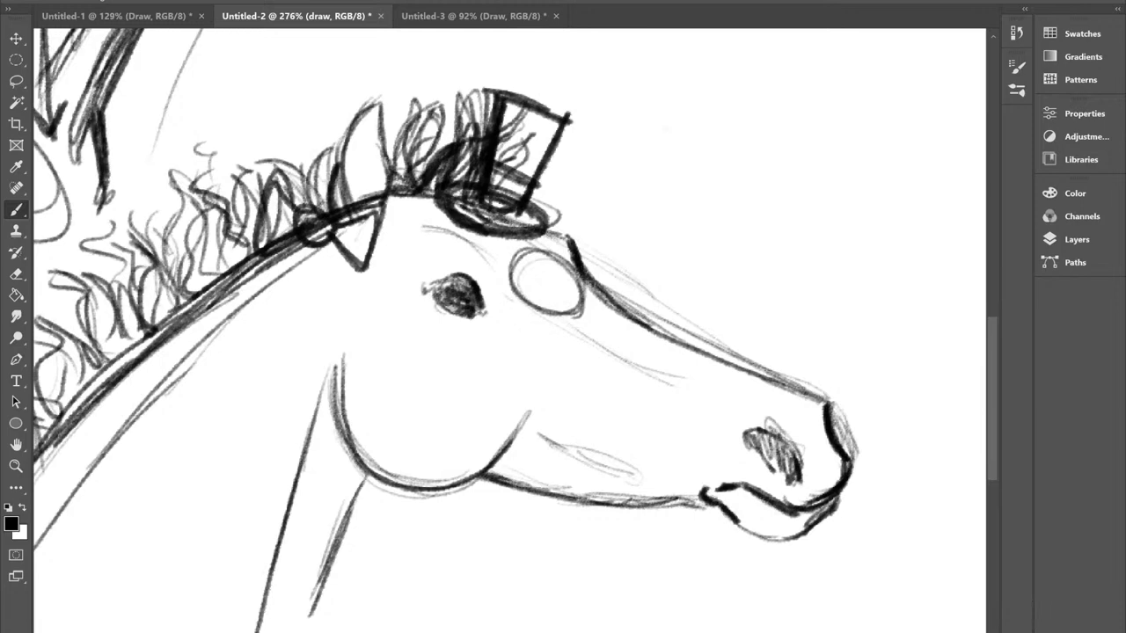
key(ctrl+z)
Step: Sketch a long blaze marking from the forehead down to the nostril, with a wider outline, and undo both
mouse_move(510, 264)
mouse_down()
mouse_move(608, 351)
mouse_move(778, 408)
mouse_move(535, 252)
mouse_up()
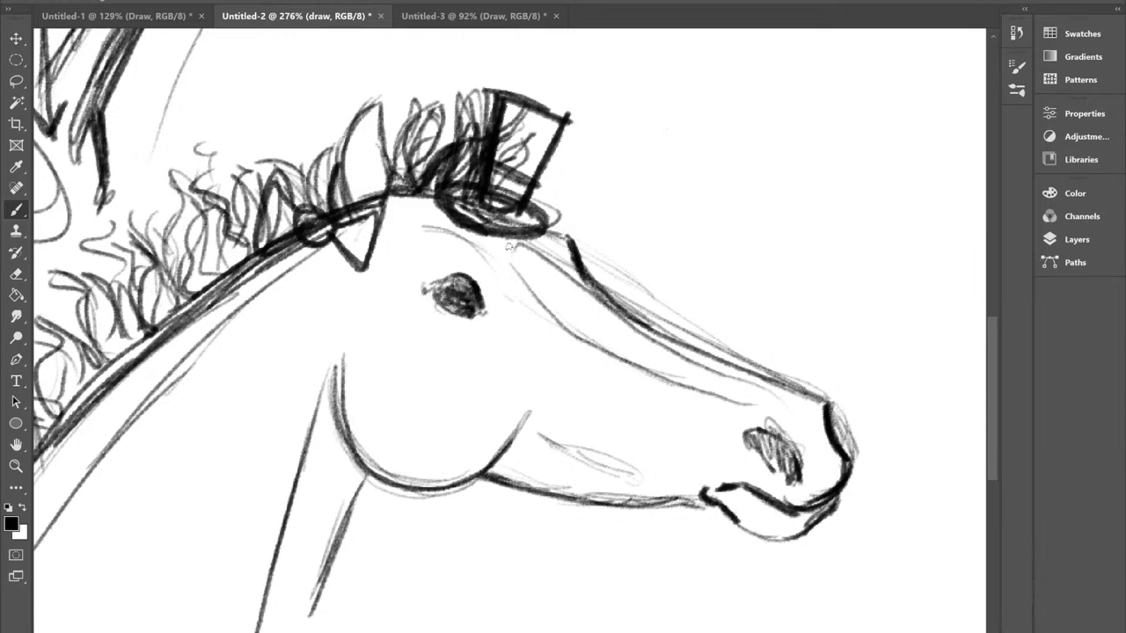
mouse_move(488, 239)
mouse_down()
mouse_move(582, 361)
mouse_move(669, 407)
mouse_move(790, 409)
mouse_up()
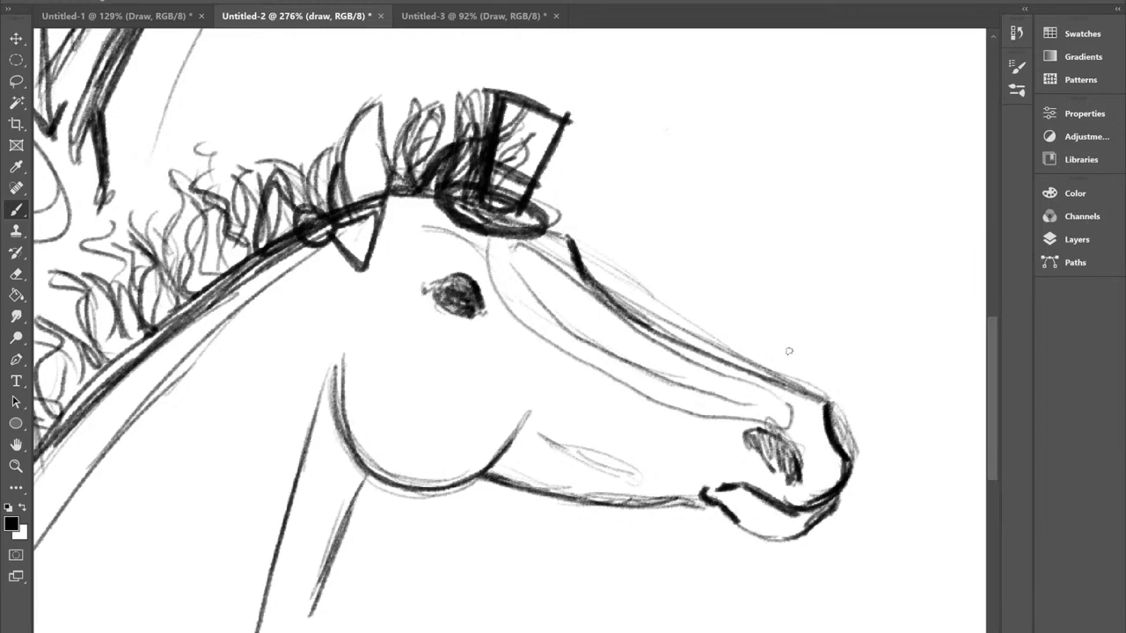
key(ctrl+z)
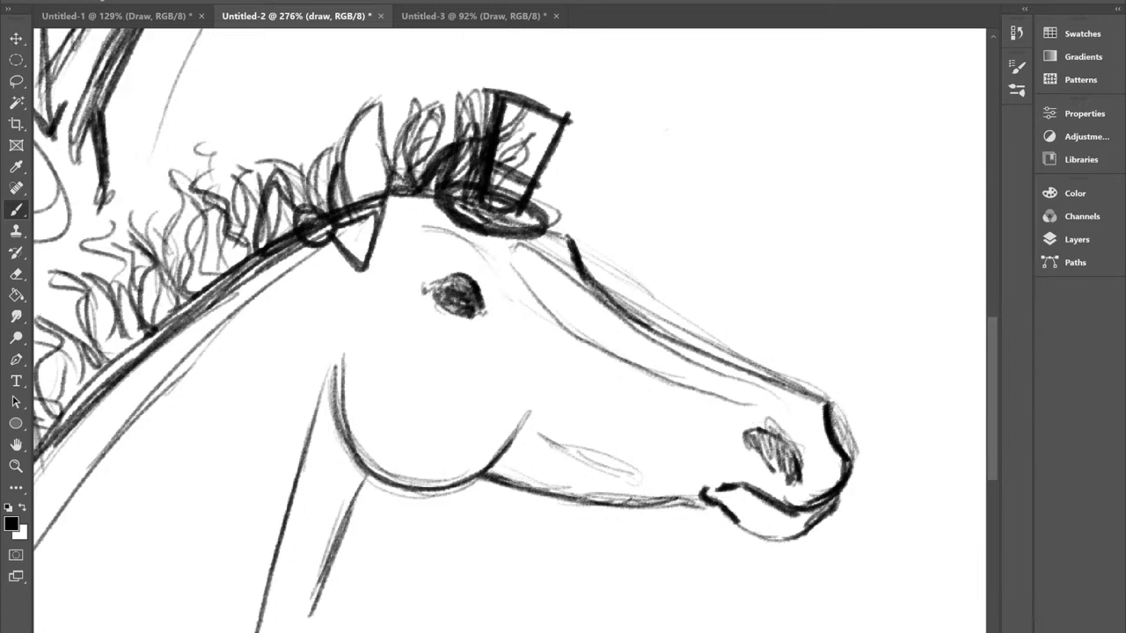
key(ctrl+z)
key(ctrl+z)
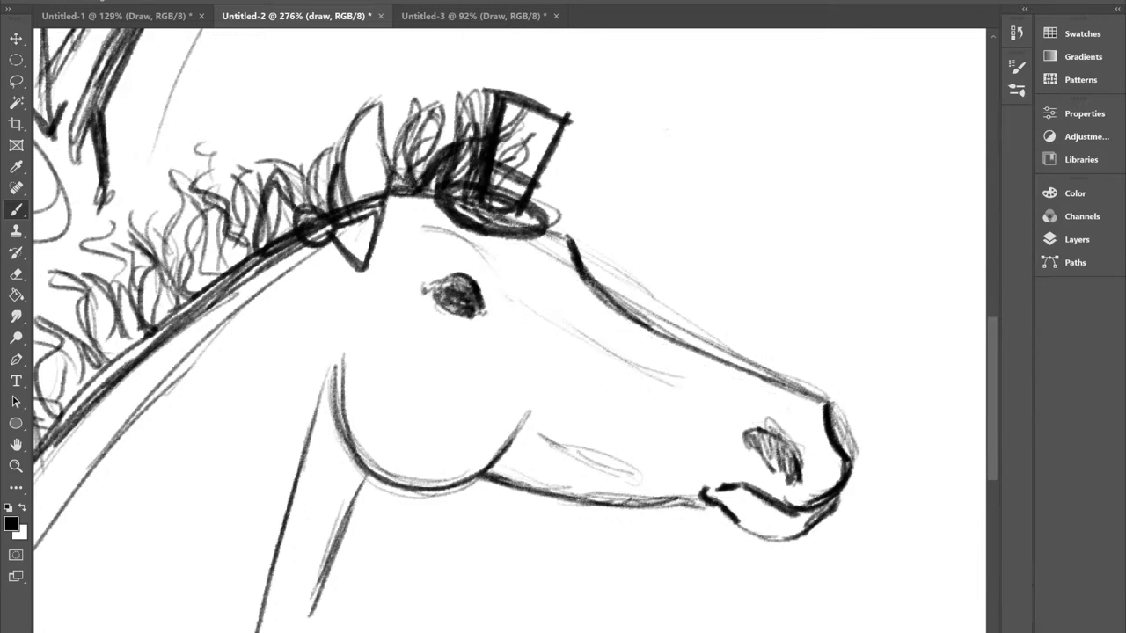
Step: Sketch a small marking on the nose between the nostril and the muzzle's front edge, and undo it
mouse_move(834, 460)
mouse_down()
mouse_move(808, 471)
mouse_move(777, 410)
mouse_move(797, 397)
mouse_move(825, 428)
mouse_move(783, 438)
mouse_up()
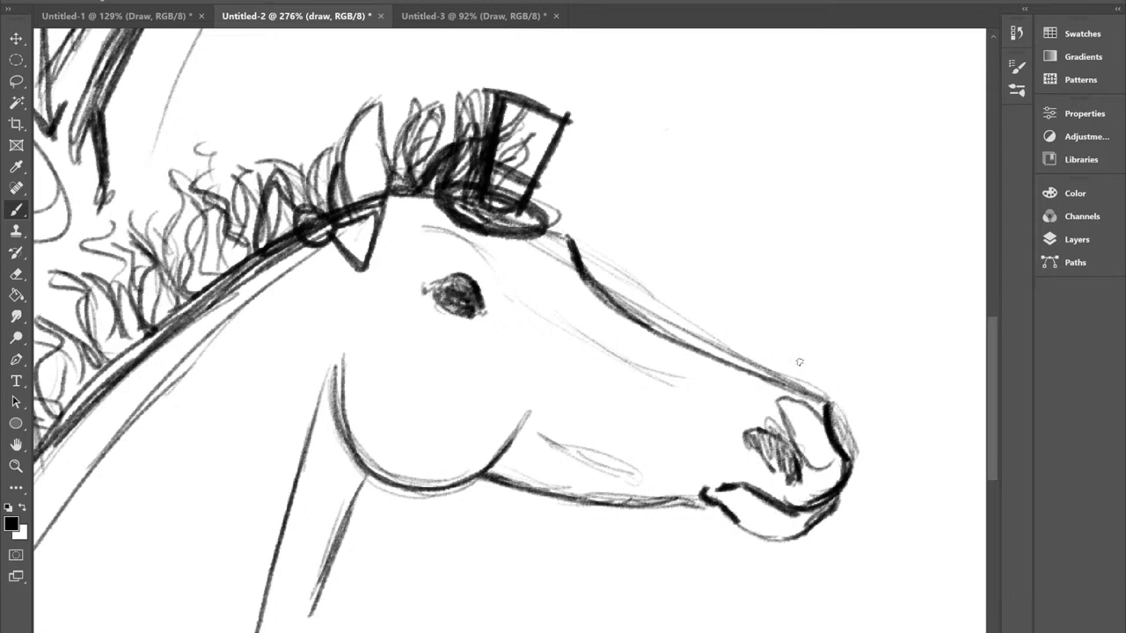
drag(780, 400, 796, 442)
key(ctrl+z)
key(ctrl+z)
Step: Erase the inner construction line running parallel to the crest inside the neck
scroll(737, 273, down, 3)
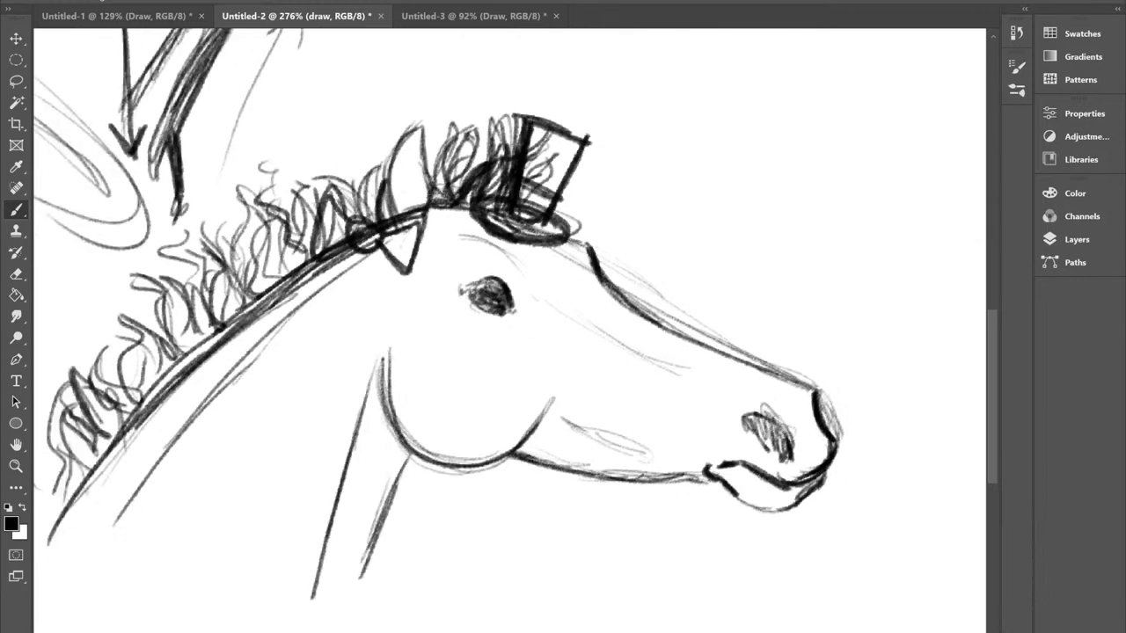
drag(660, 290, 771, 276)
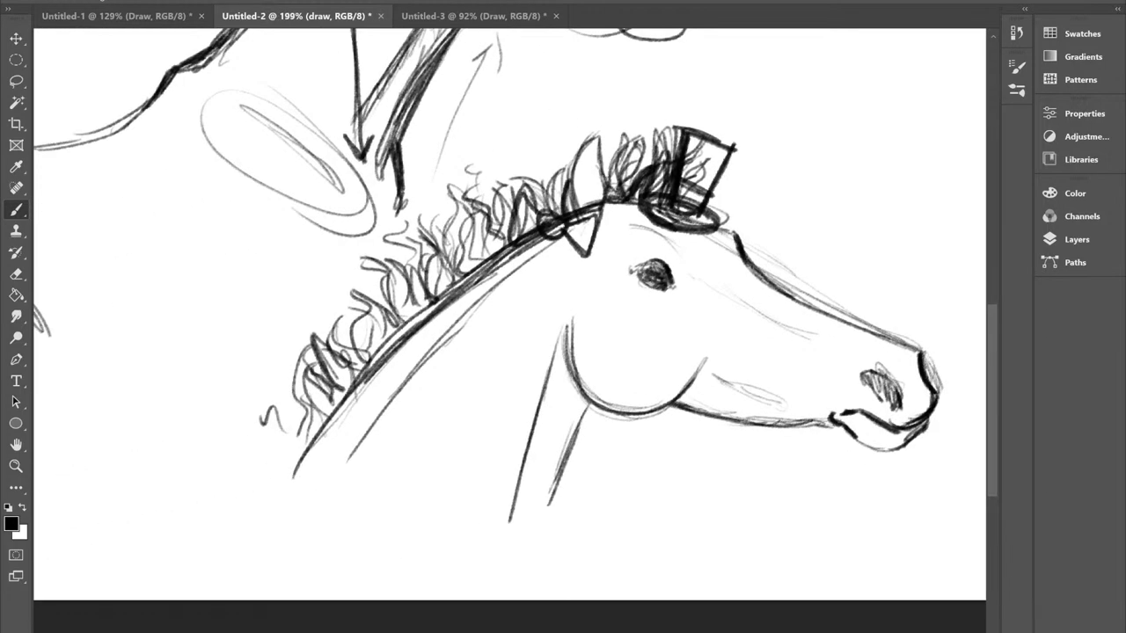
scroll(562, 317, down, 3)
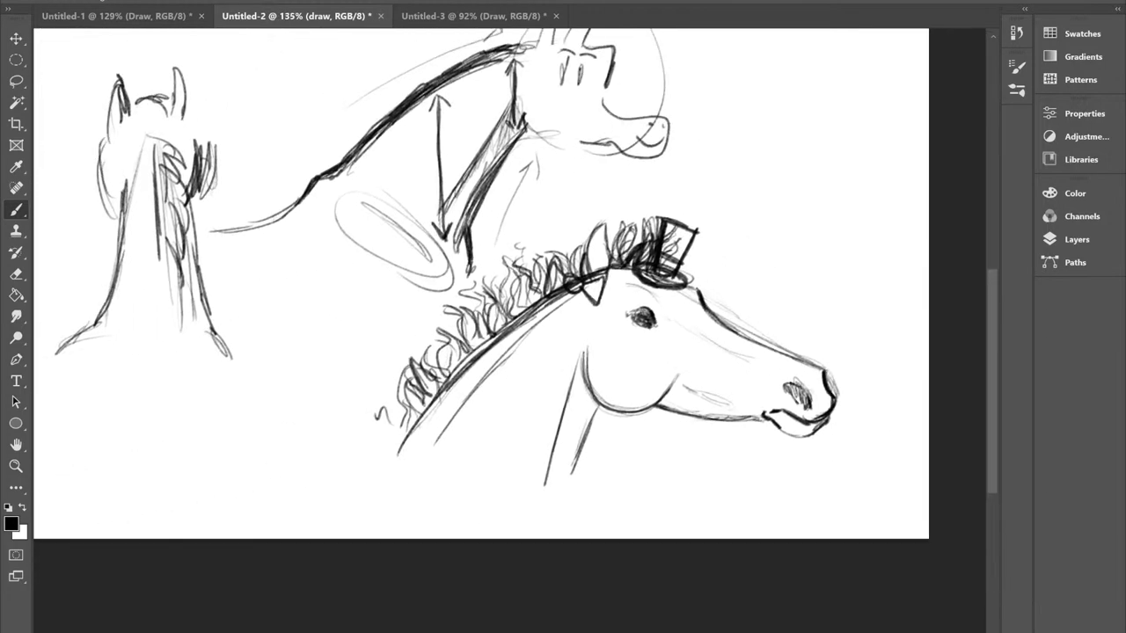
scroll(673, 215, up, 2)
key(e)
mouse_move(417, 393)
mouse_down()
mouse_move(464, 398)
mouse_move(533, 333)
mouse_up()
scroll(448, 413, down, 3)
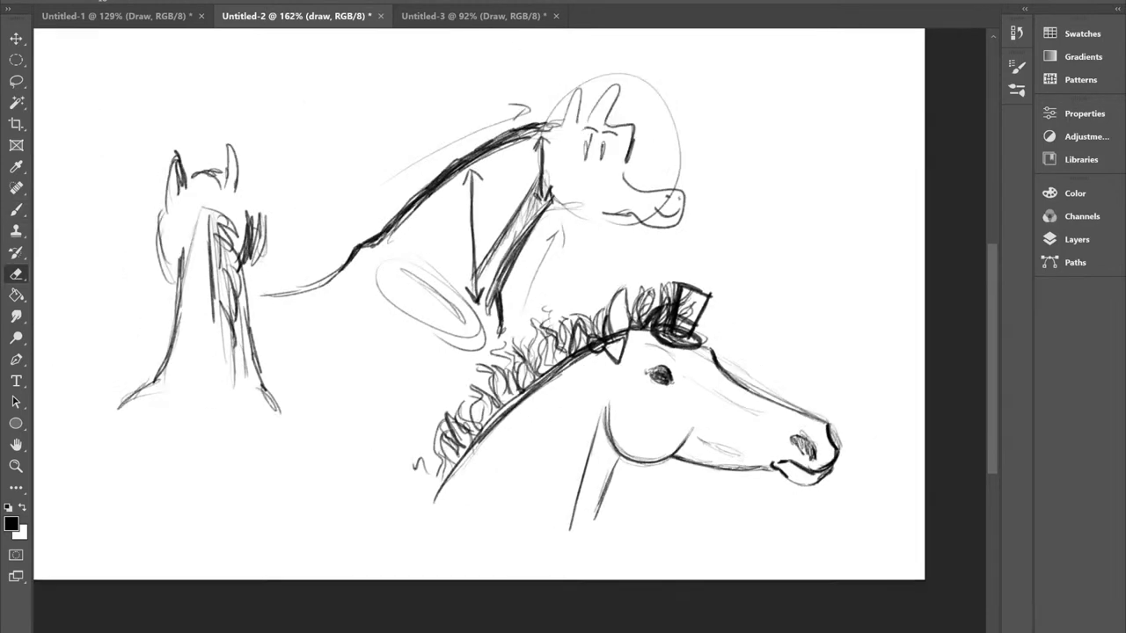
Step: Switch to the Untitled-1 drawing and brush in the throat connection and rounded jaw at the neck's end
click(117, 16)
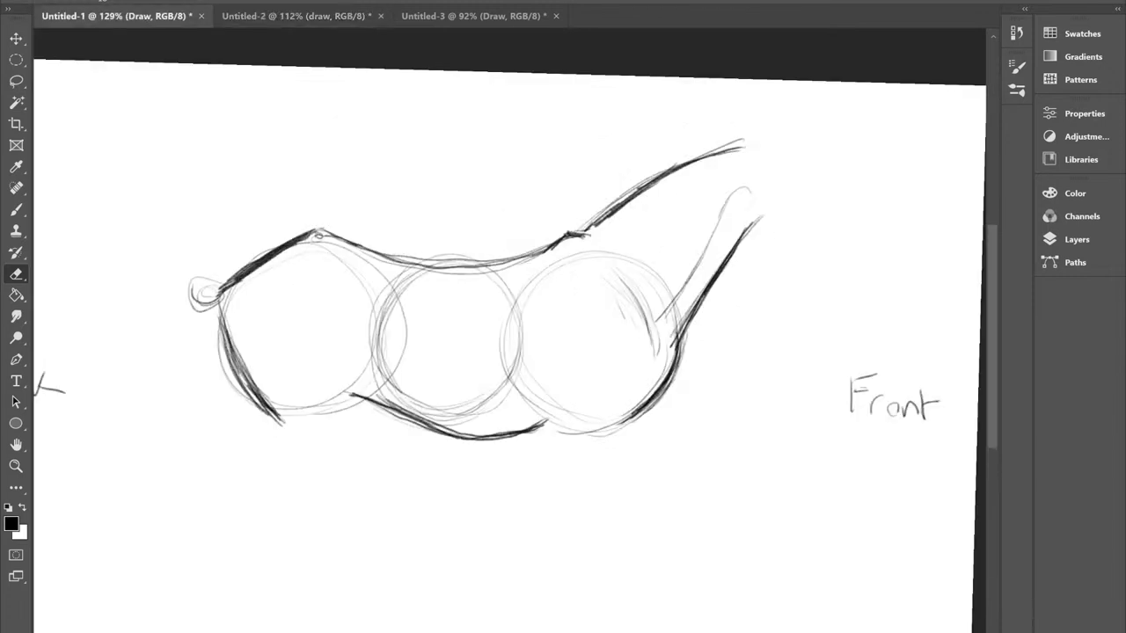
key(b)
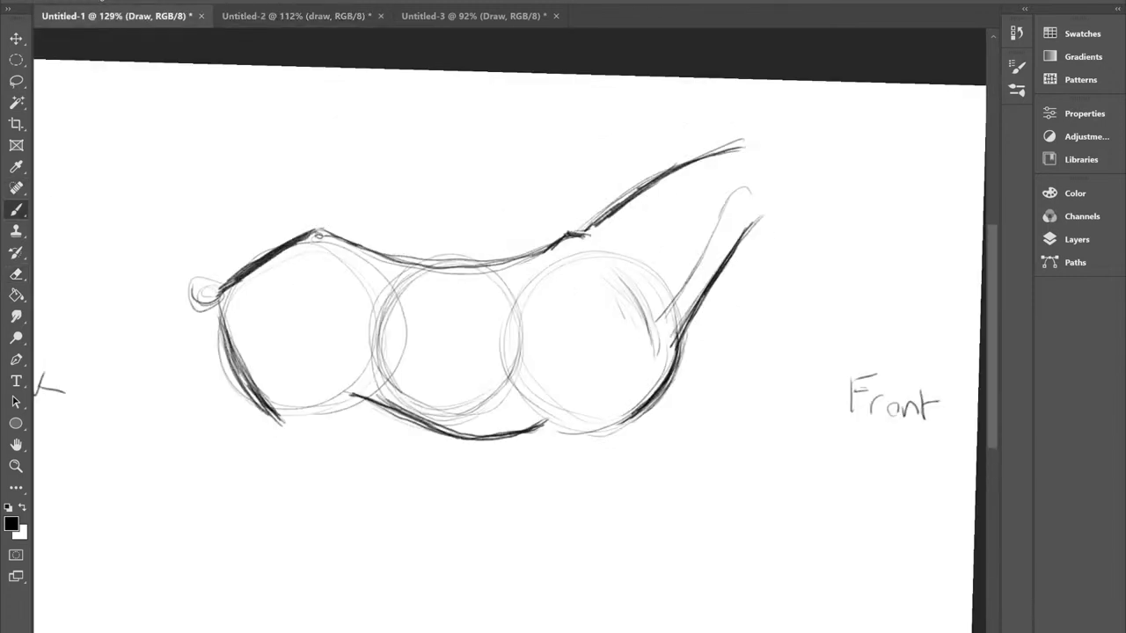
scroll(893, 129, up, 5)
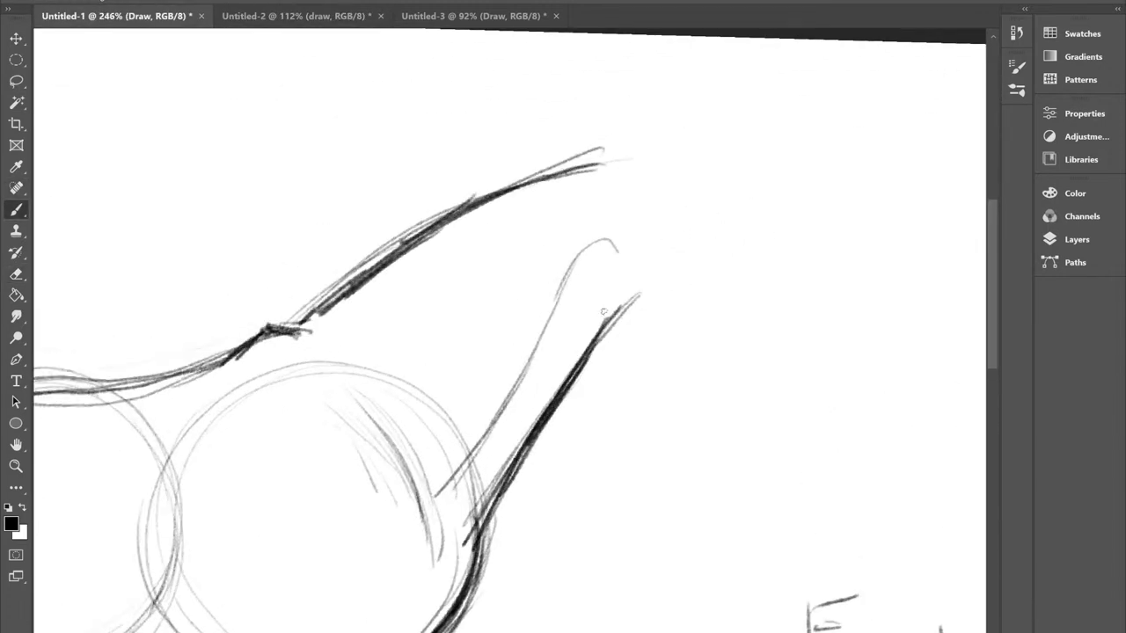
drag(601, 329, 645, 313)
drag(642, 247, 645, 315)
mouse_move(635, 269)
mouse_down()
mouse_move(735, 322)
mouse_move(724, 327)
mouse_up()
drag(647, 298, 635, 227)
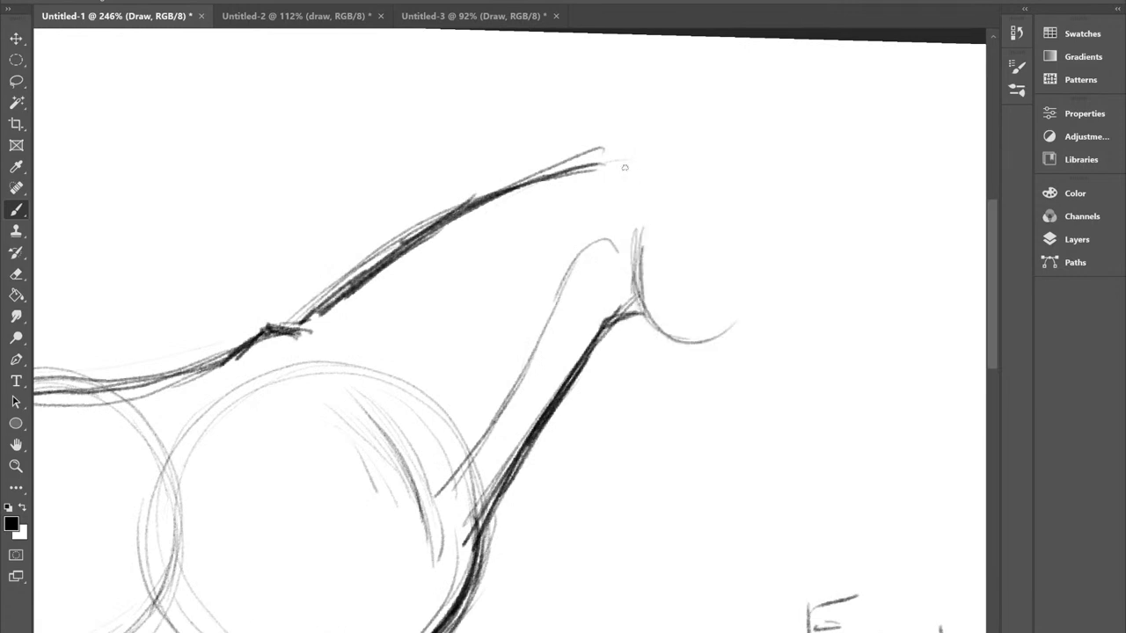
Step: Sketch the horse's poll, sloping nose line, rounded muzzle and lower jaw line lightly in front of the cheek
drag(651, 155, 686, 144)
mouse_move(792, 189)
mouse_down()
mouse_move(899, 353)
mouse_move(894, 406)
mouse_move(850, 391)
mouse_move(840, 403)
mouse_move(902, 414)
mouse_up()
drag(915, 370, 908, 417)
drag(792, 375, 823, 393)
drag(757, 355, 818, 389)
drag(731, 331, 808, 380)
drag(742, 330, 804, 380)
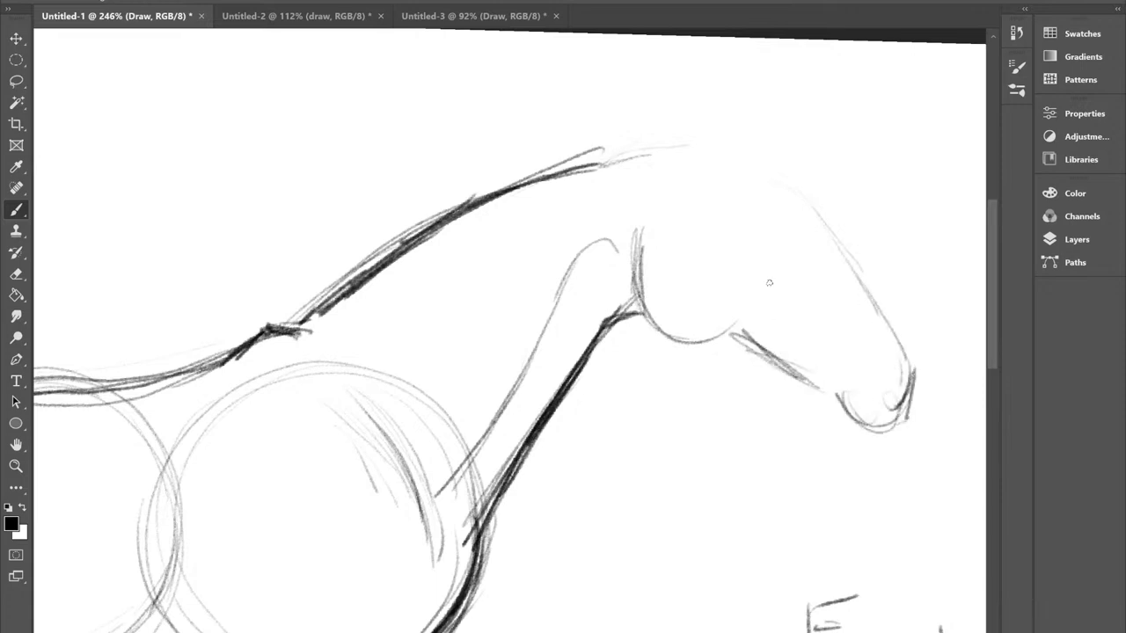
Step: Darken the rounded cheek line where the jaw meets the throat
scroll(770, 284, down, 2)
scroll(769, 283, down, 4)
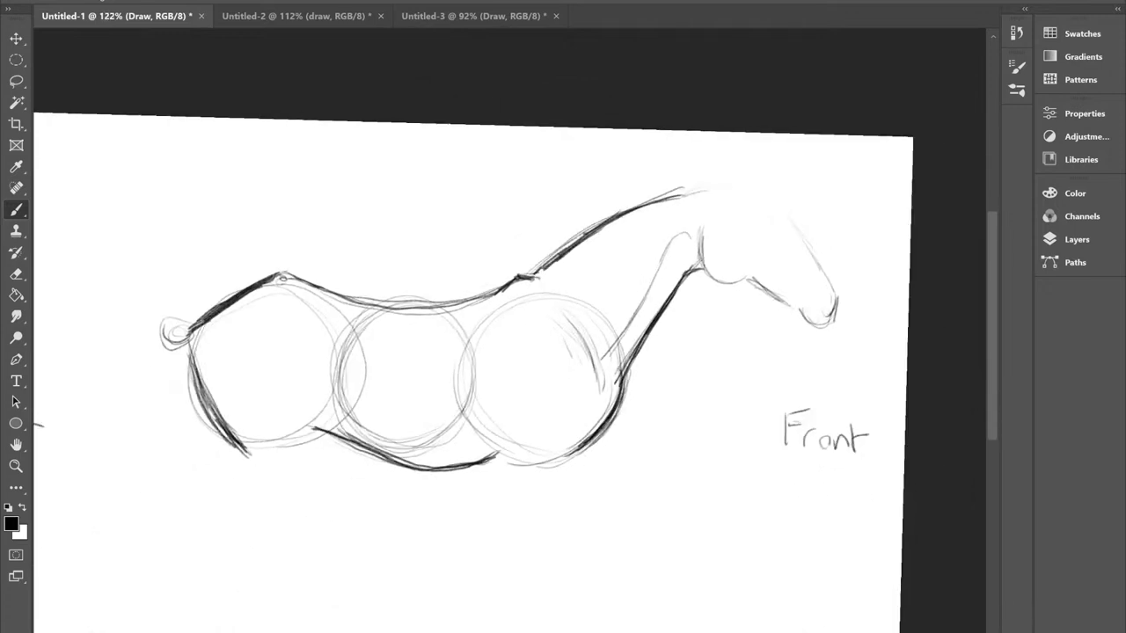
scroll(769, 282, up, 1)
mouse_move(652, 236)
mouse_down()
mouse_move(658, 288)
mouse_move(655, 264)
mouse_move(658, 289)
mouse_move(700, 308)
mouse_up()
drag(652, 266, 677, 305)
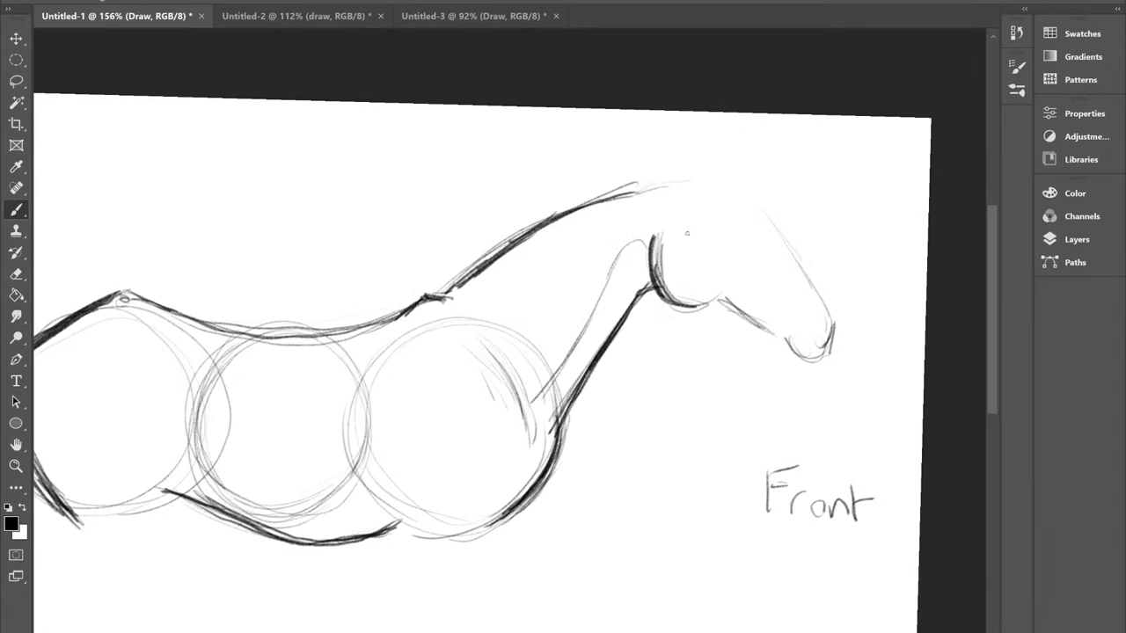
Step: Redraw a smaller head profile in dark lines, covering the forehead, nose, muzzle and lower jaw, and connect it to the crest
mouse_move(716, 201)
mouse_down()
mouse_move(757, 238)
mouse_move(794, 313)
mouse_up()
mouse_move(765, 264)
mouse_down()
mouse_move(809, 357)
mouse_move(776, 387)
mouse_move(670, 296)
mouse_move(695, 313)
mouse_up()
mouse_move(650, 247)
mouse_down()
mouse_move(671, 309)
mouse_move(707, 315)
mouse_move(758, 384)
mouse_move(783, 391)
mouse_move(801, 375)
mouse_move(763, 390)
mouse_move(804, 374)
mouse_move(797, 311)
mouse_move(745, 220)
mouse_move(695, 187)
mouse_move(619, 188)
mouse_move(551, 227)
mouse_up()
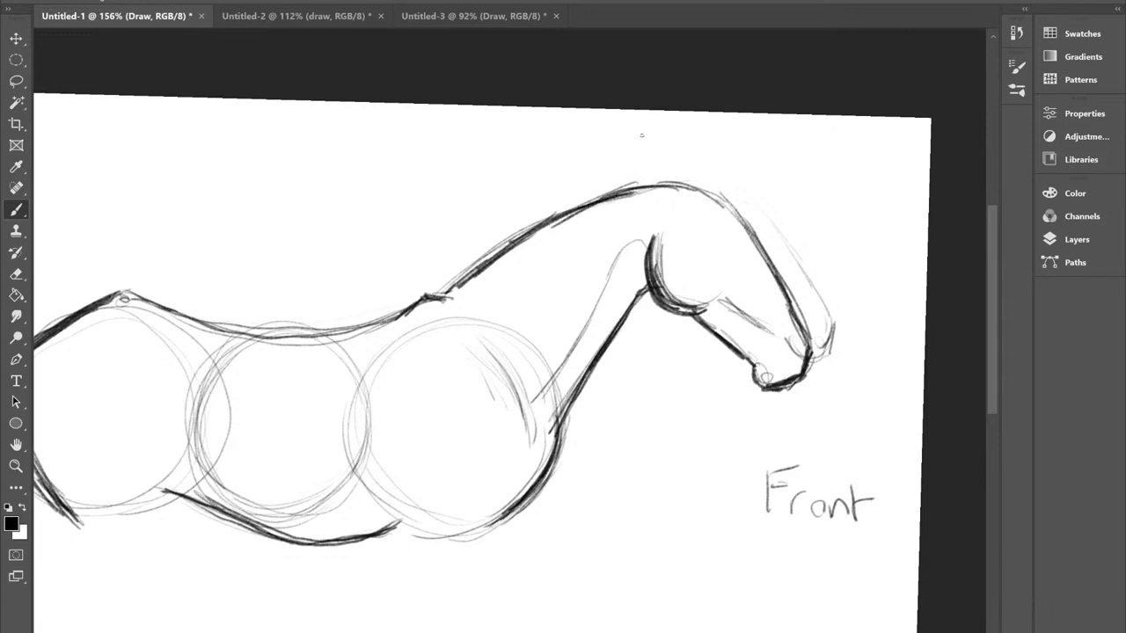
Step: Erase the stray construction lines around the horse's cheek, jaw, nose bridge and muzzle
key(e)
drag(723, 298, 792, 352)
mouse_move(663, 241)
mouse_down()
mouse_move(682, 299)
mouse_move(706, 301)
mouse_up()
mouse_move(782, 233)
mouse_down()
mouse_move(790, 260)
mouse_move(793, 250)
mouse_move(829, 319)
mouse_move(808, 400)
mouse_up()
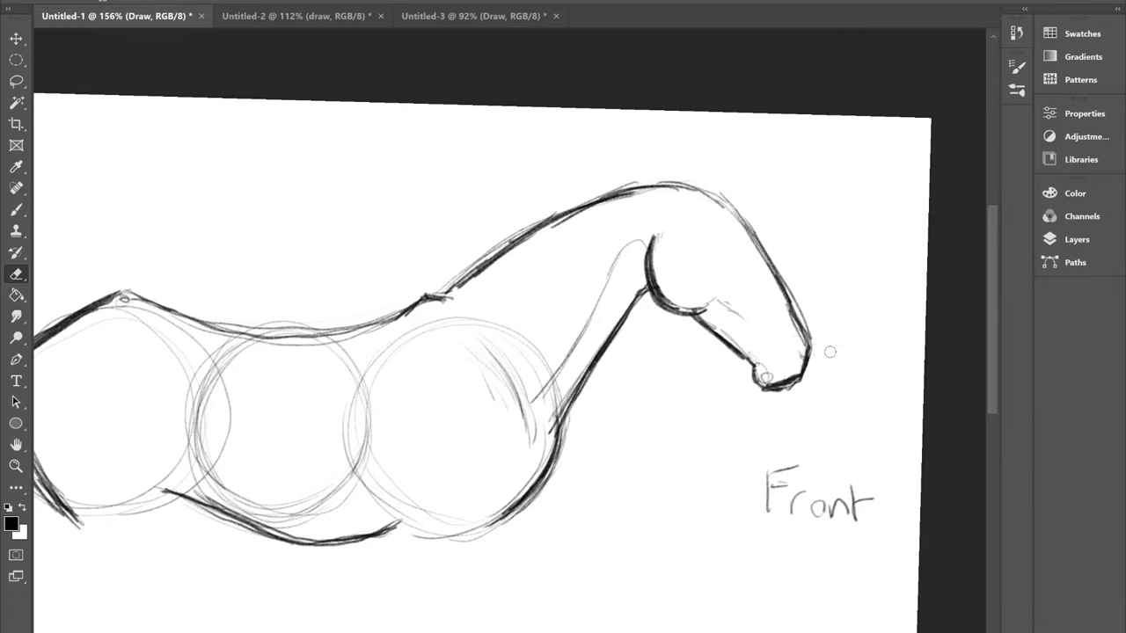
drag(800, 297, 817, 338)
Step: Sketch a light guide line with the Brush across the top of the horse's head
click(16, 209)
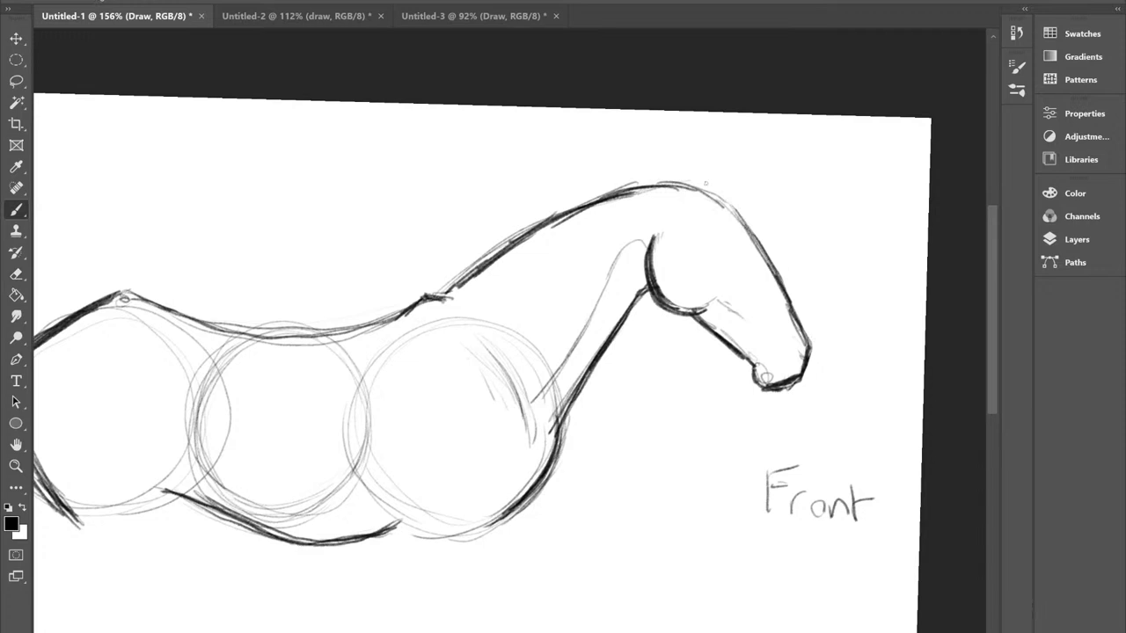
mouse_move(722, 198)
mouse_down()
mouse_move(737, 222)
mouse_move(660, 195)
mouse_up()
scroll(730, 218, down, 1)
drag(511, 352, 554, 325)
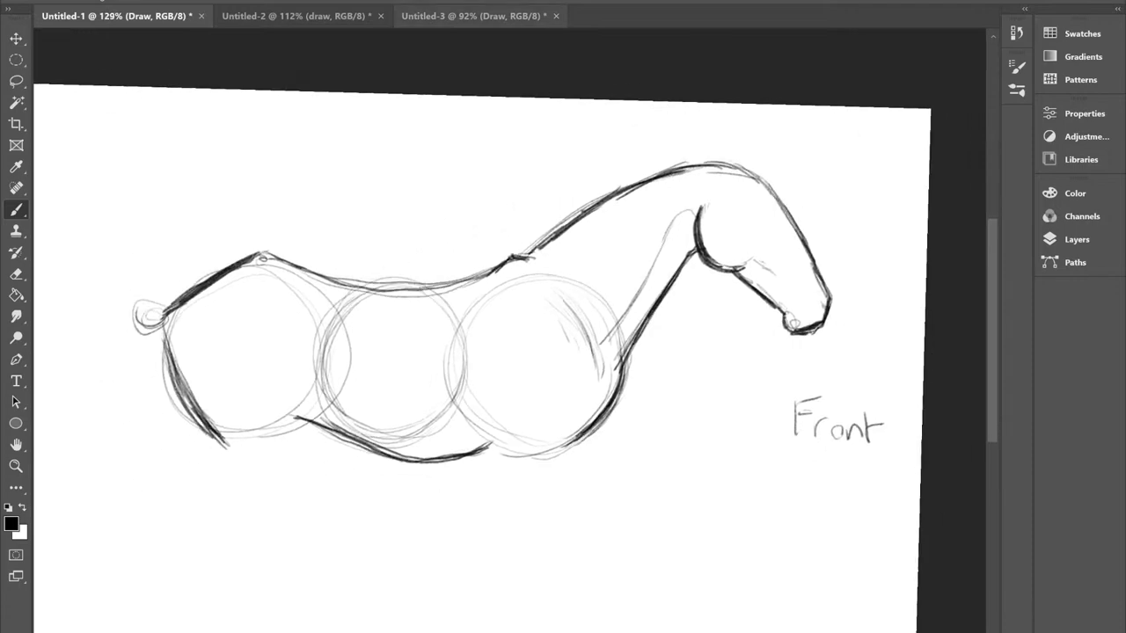
Step: Using the Untitled-2 head study as reference, draw pointed ears, a stronger forehead and nose line, and an eye on the Untitled-1 horse
click(296, 16)
scroll(917, 463, up, 5)
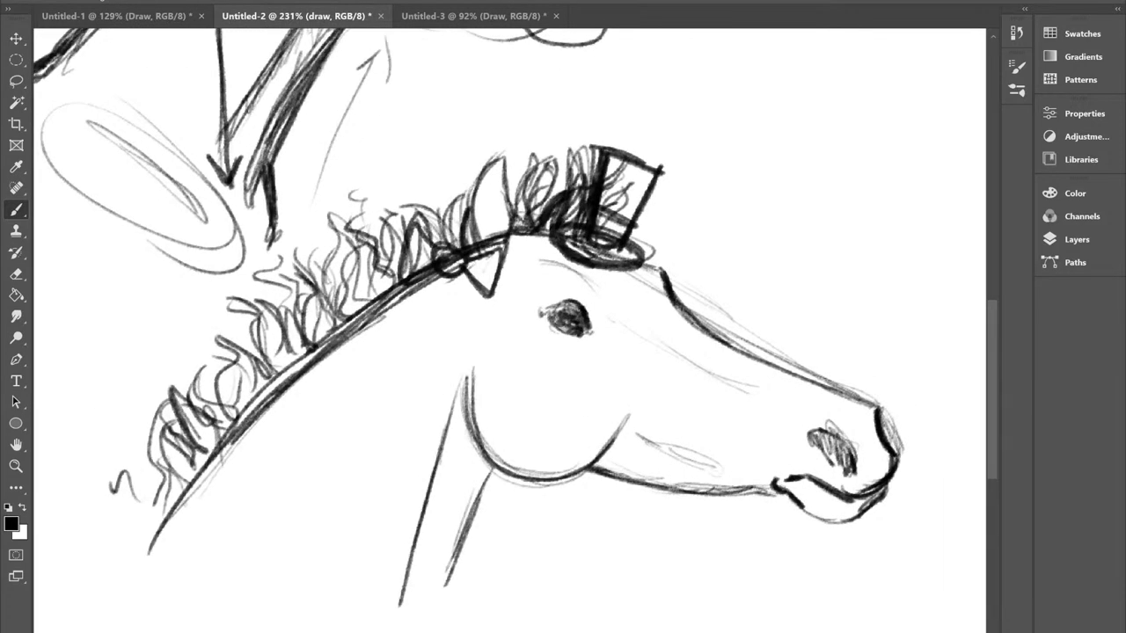
scroll(747, 366, down, 2)
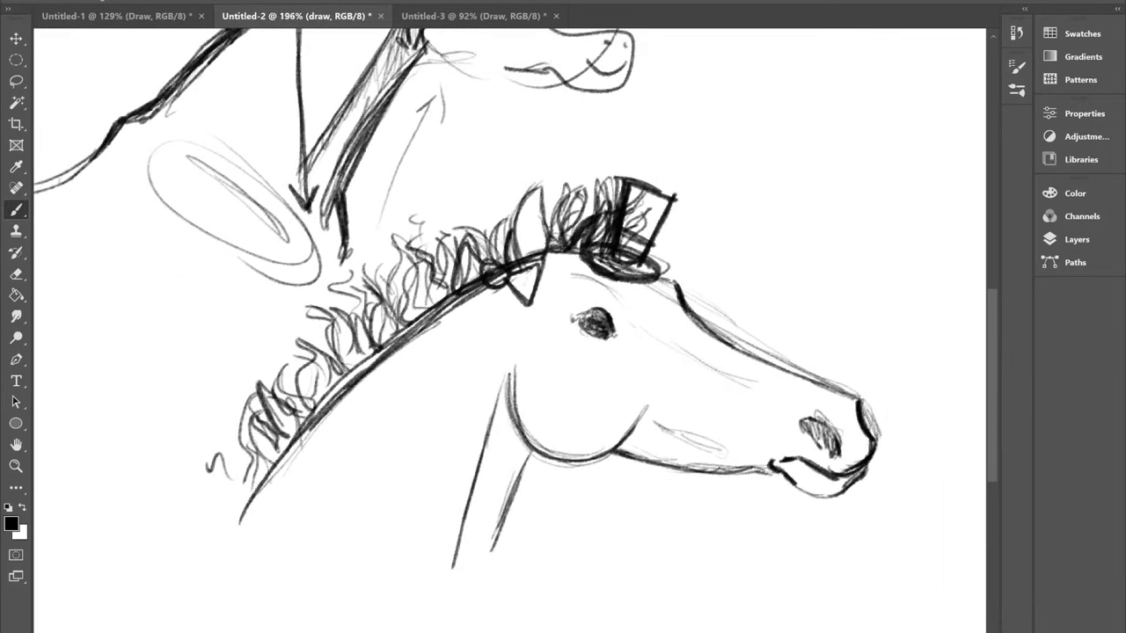
click(117, 16)
scroll(846, 204, up, 4)
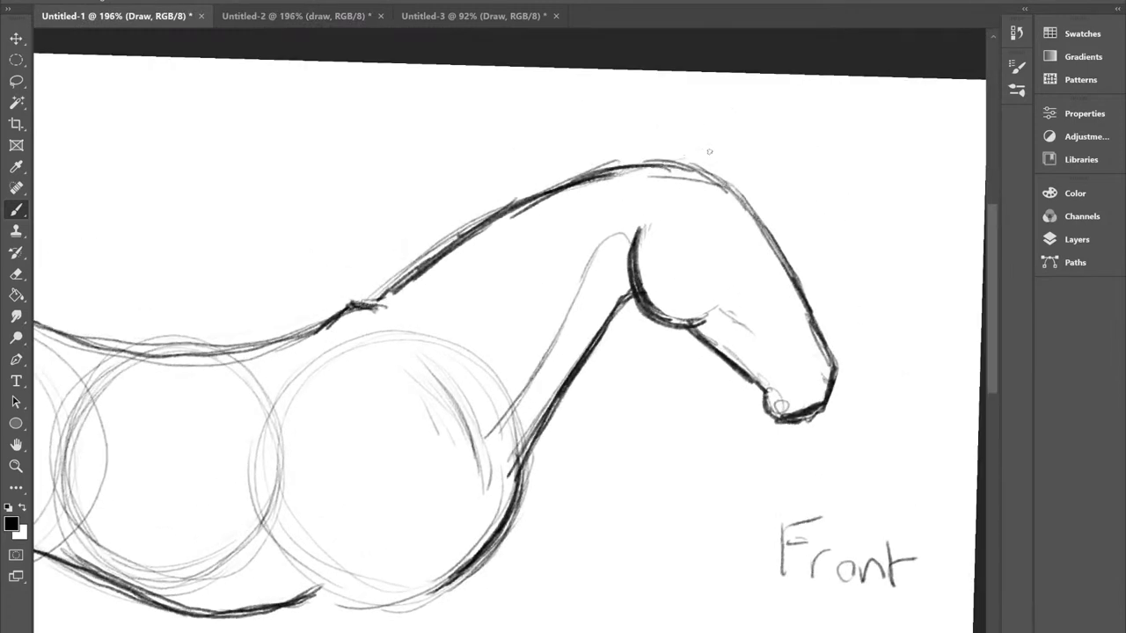
mouse_move(674, 164)
mouse_down()
mouse_move(688, 167)
mouse_move(733, 126)
mouse_move(707, 168)
mouse_move(673, 163)
mouse_move(737, 119)
mouse_move(694, 179)
mouse_move(721, 176)
mouse_move(751, 137)
mouse_move(732, 192)
mouse_move(768, 217)
mouse_move(769, 246)
mouse_move(767, 222)
mouse_move(733, 196)
mouse_up()
mouse_move(778, 240)
mouse_down()
mouse_move(826, 361)
mouse_move(772, 254)
mouse_up()
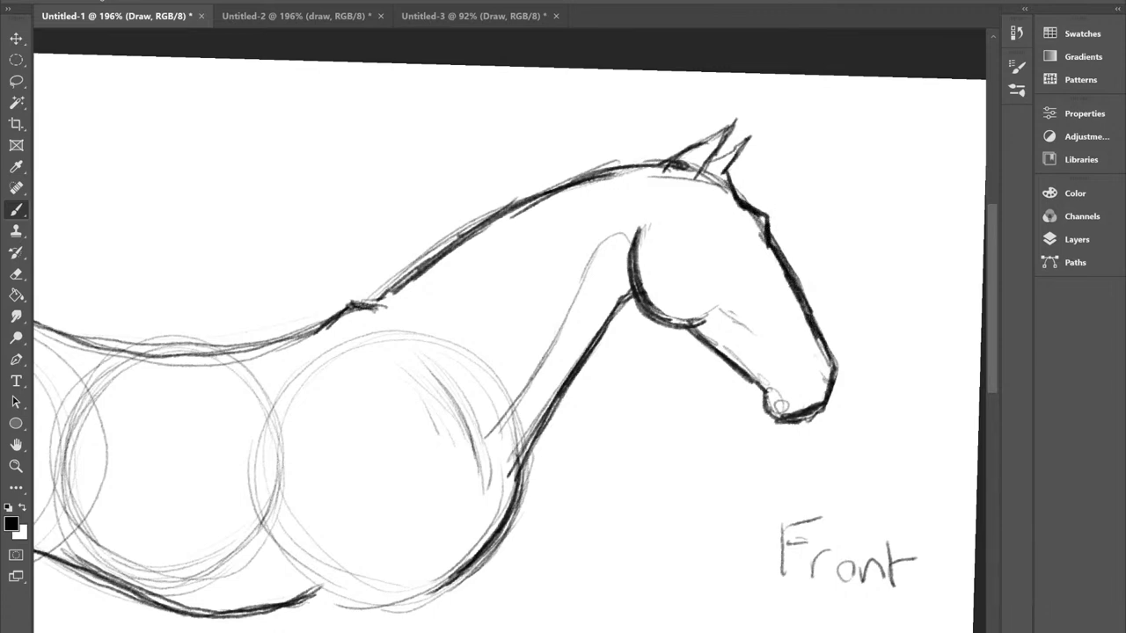
mouse_move(712, 227)
mouse_down()
mouse_move(725, 248)
mouse_move(709, 237)
mouse_move(732, 227)
mouse_move(728, 244)
mouse_up()
Step: Handwrite "GREG" beside the top-hatted horse head in Untitled-2
click(350, 12)
mouse_move(744, 243)
mouse_down()
mouse_move(717, 270)
mouse_move(739, 265)
mouse_move(756, 279)
mouse_up()
drag(756, 248, 783, 277)
mouse_move(794, 239)
mouse_down()
mouse_move(794, 275)
mouse_move(811, 235)
mouse_up()
mouse_move(793, 256)
mouse_down()
mouse_move(809, 255)
mouse_move(816, 276)
mouse_up()
mouse_move(843, 237)
mouse_down()
mouse_move(816, 258)
mouse_move(855, 261)
mouse_up()
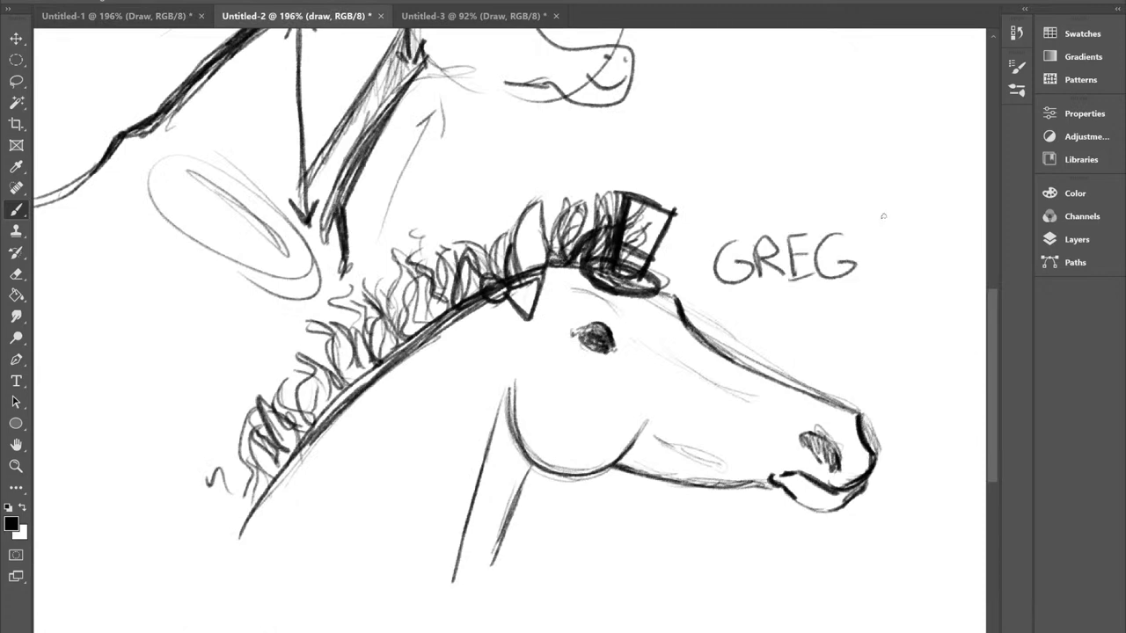
Step: Extend the handwritten horse name in Untitled-2 to read "GREGARY"
scroll(883, 215, right, 5)
scroll(883, 216, up, 2)
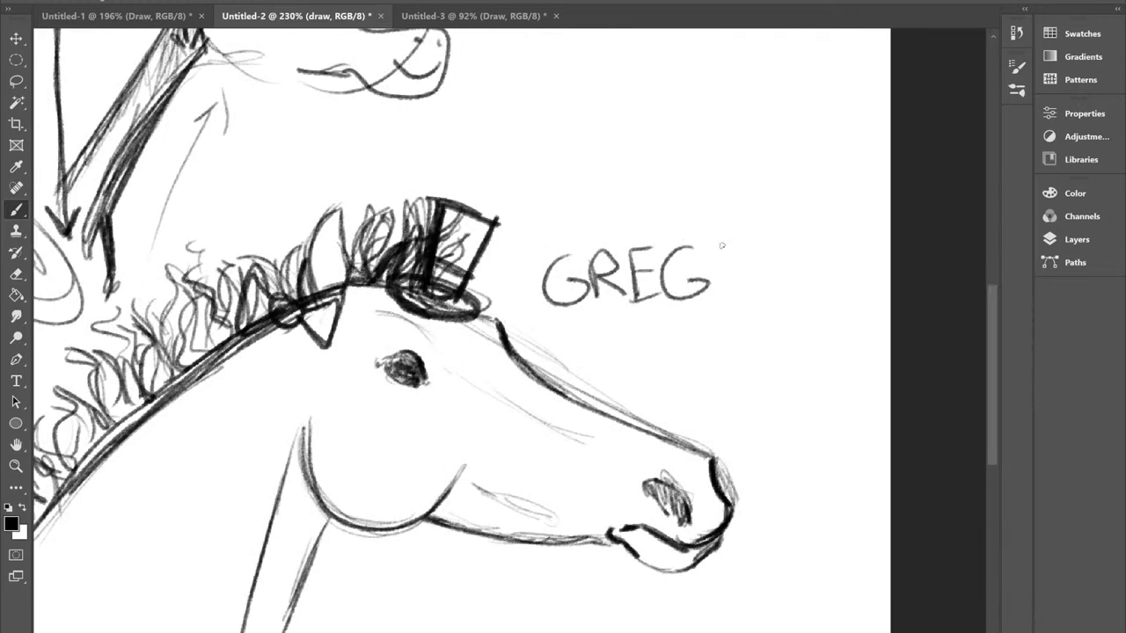
scroll(721, 246, down, 2)
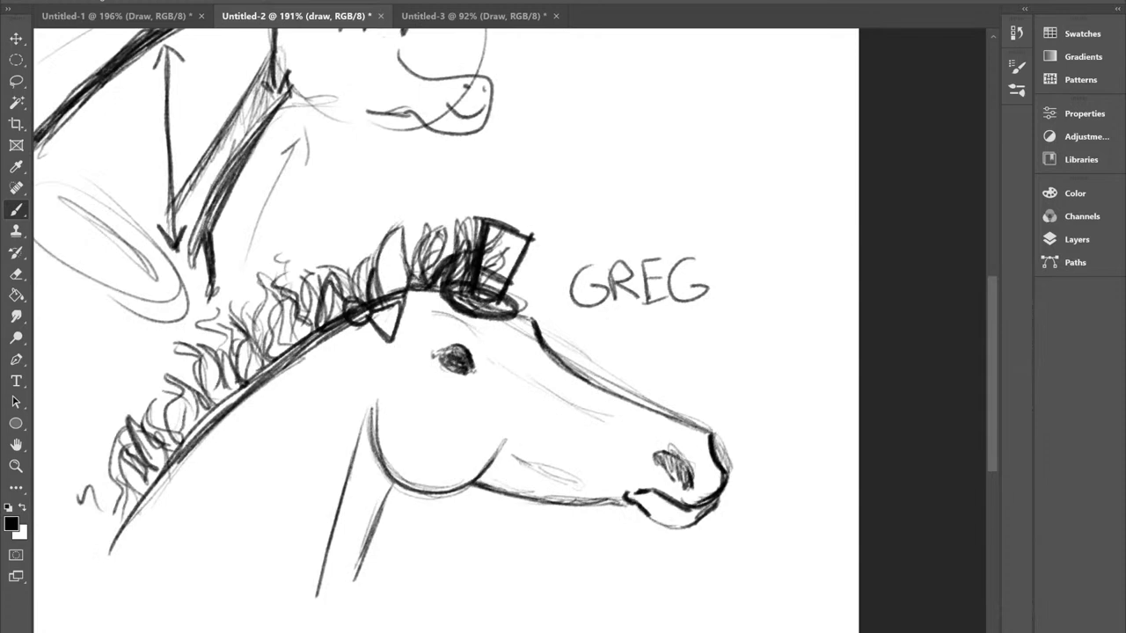
drag(717, 305, 739, 308)
mouse_move(739, 265)
mouse_down()
mouse_move(751, 264)
mouse_move(772, 309)
mouse_move(785, 290)
mouse_move(781, 314)
mouse_up()
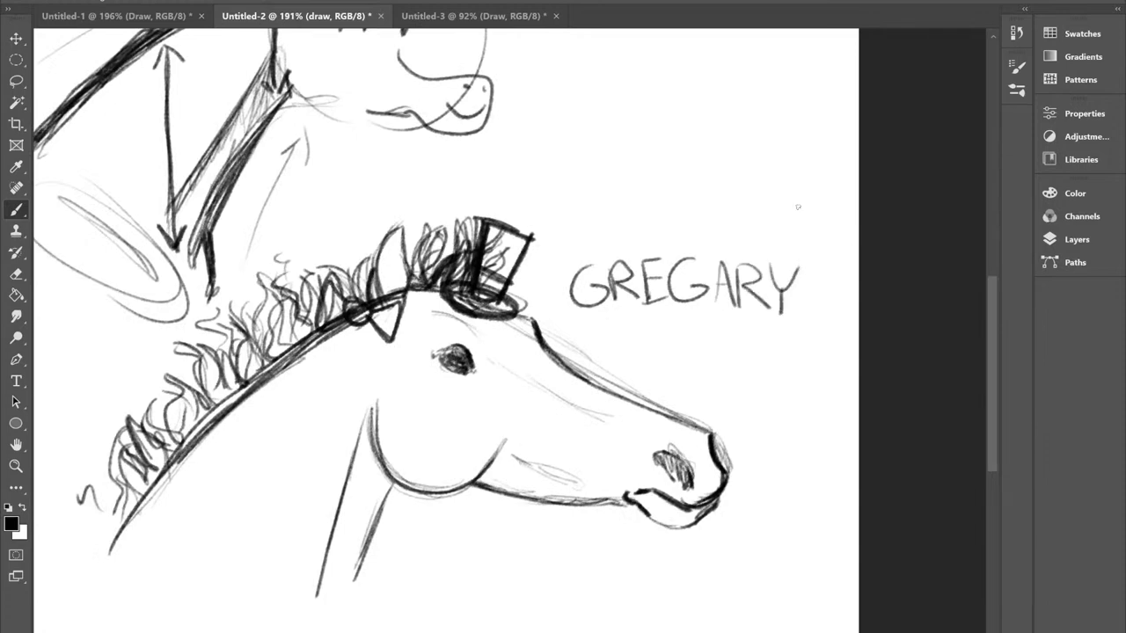
scroll(798, 207, down, 4)
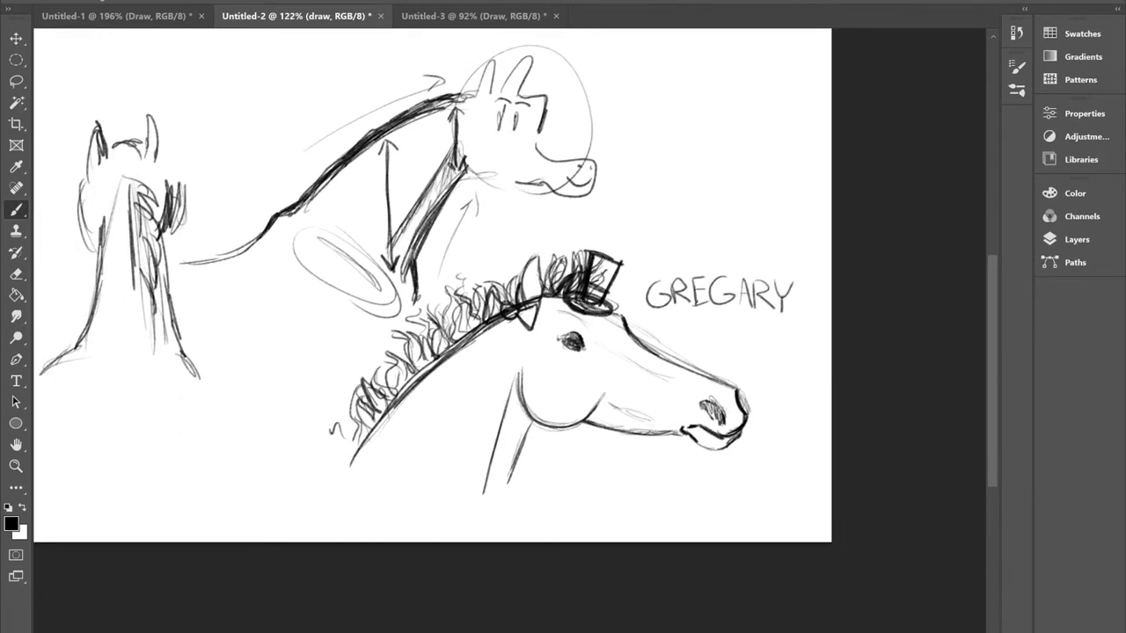
Step: Add the nostril, mouth line and light contour lines along the jaw and nose of the horse in Untitled-1
key(ctrl+shift+Tab)
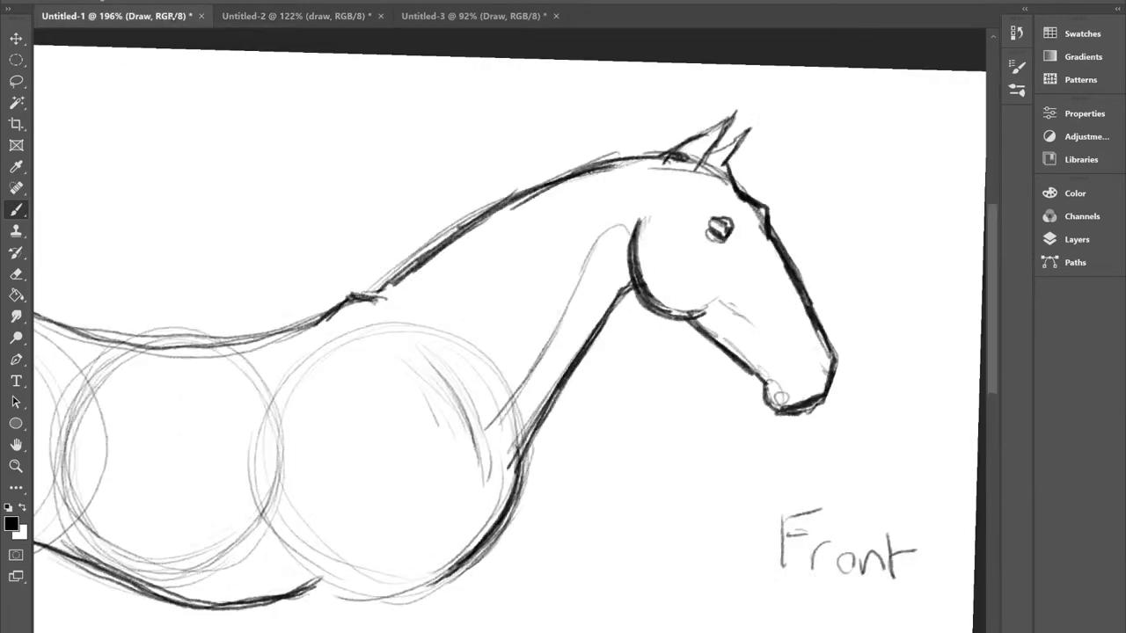
scroll(792, 233, down, 4)
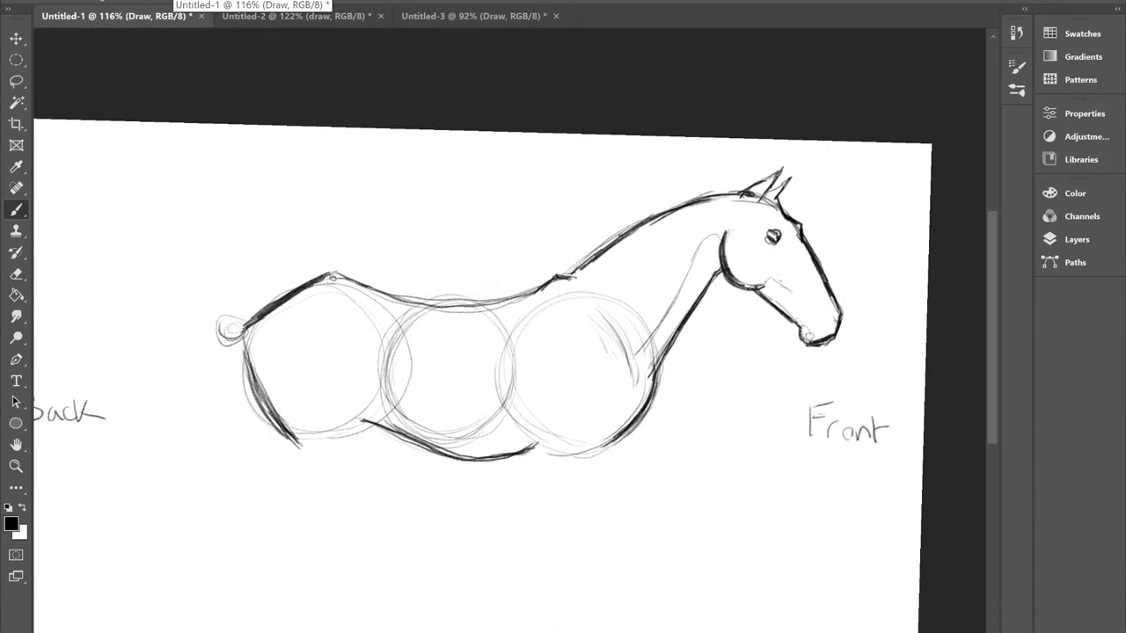
scroll(683, 284, down, 1)
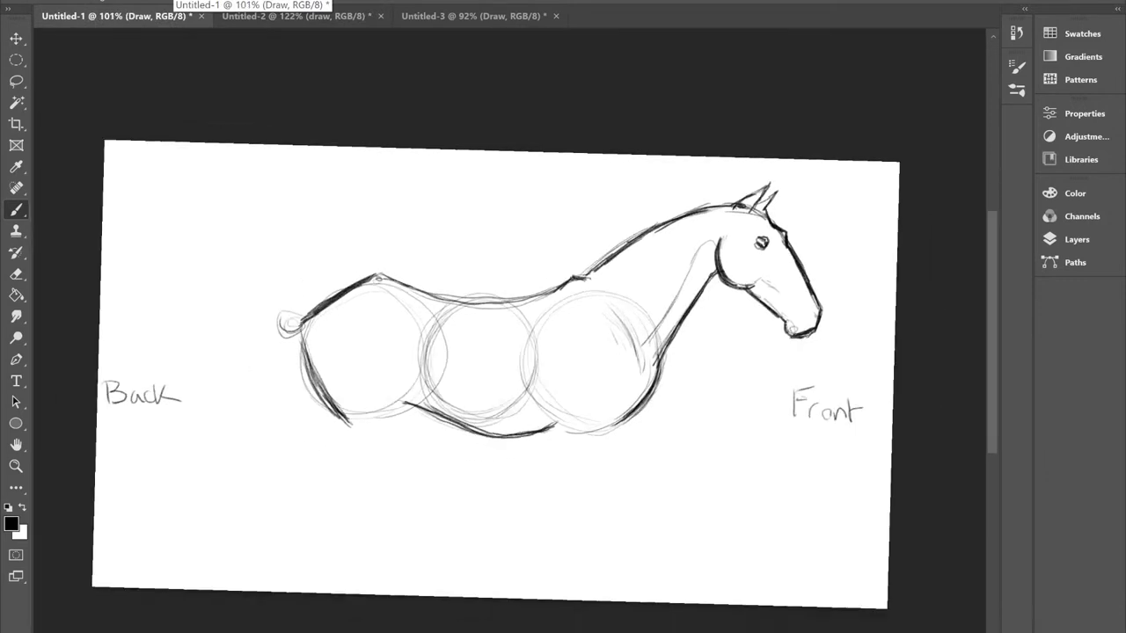
scroll(854, 239, up, 5)
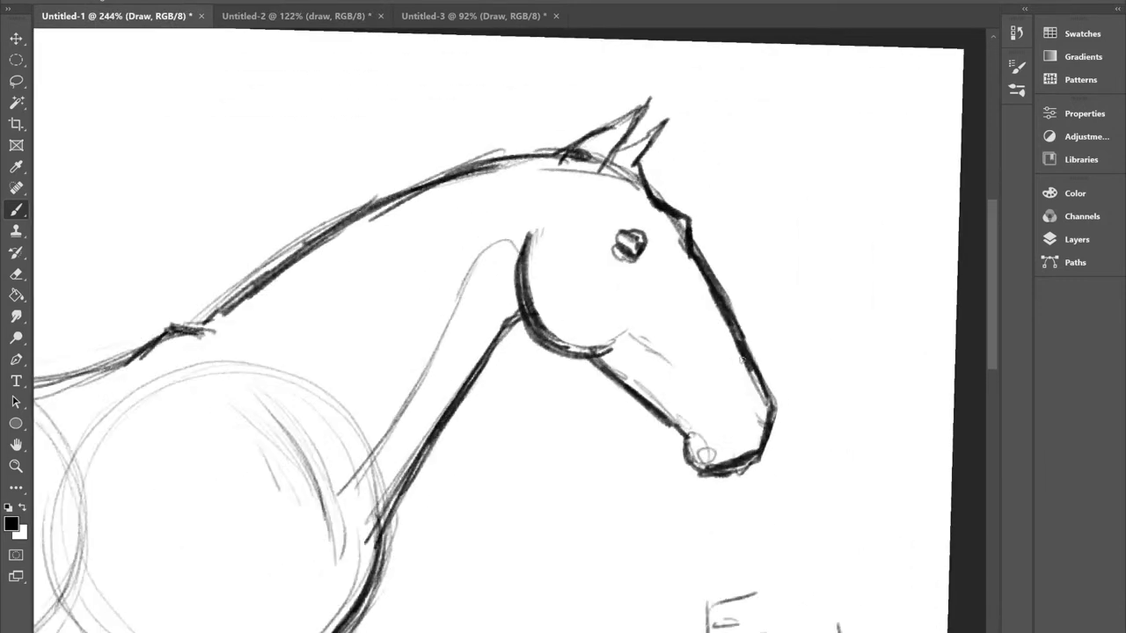
mouse_move(736, 460)
mouse_down()
mouse_move(703, 433)
mouse_move(754, 408)
mouse_move(746, 436)
mouse_move(758, 401)
mouse_move(745, 444)
mouse_up()
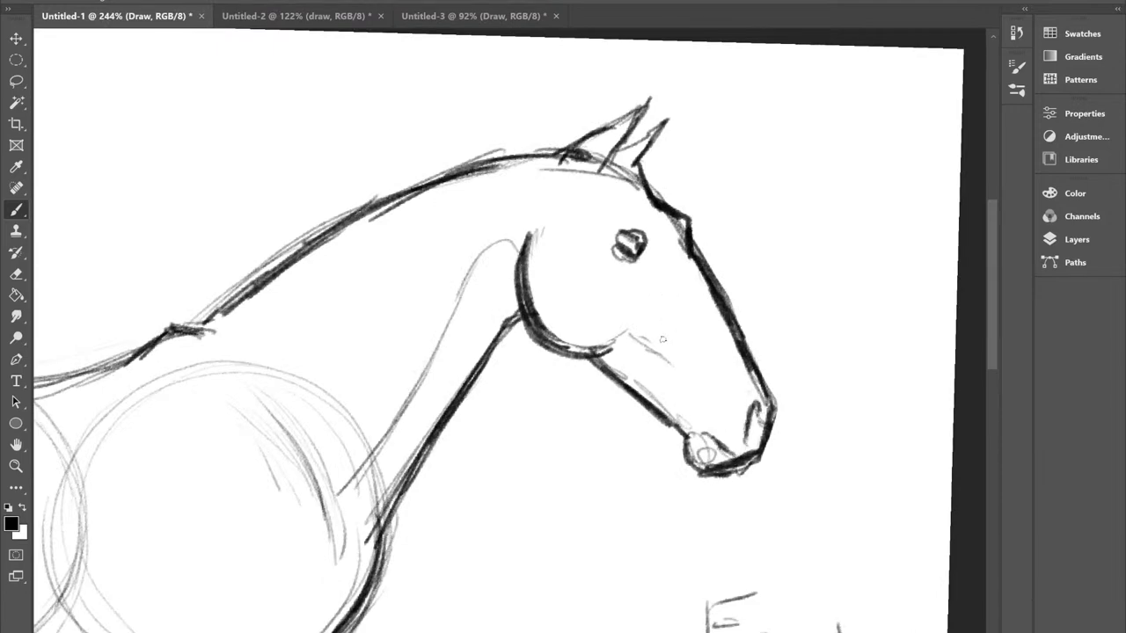
mouse_move(615, 353)
mouse_down()
mouse_move(704, 426)
mouse_move(683, 406)
mouse_up()
drag(671, 264, 733, 348)
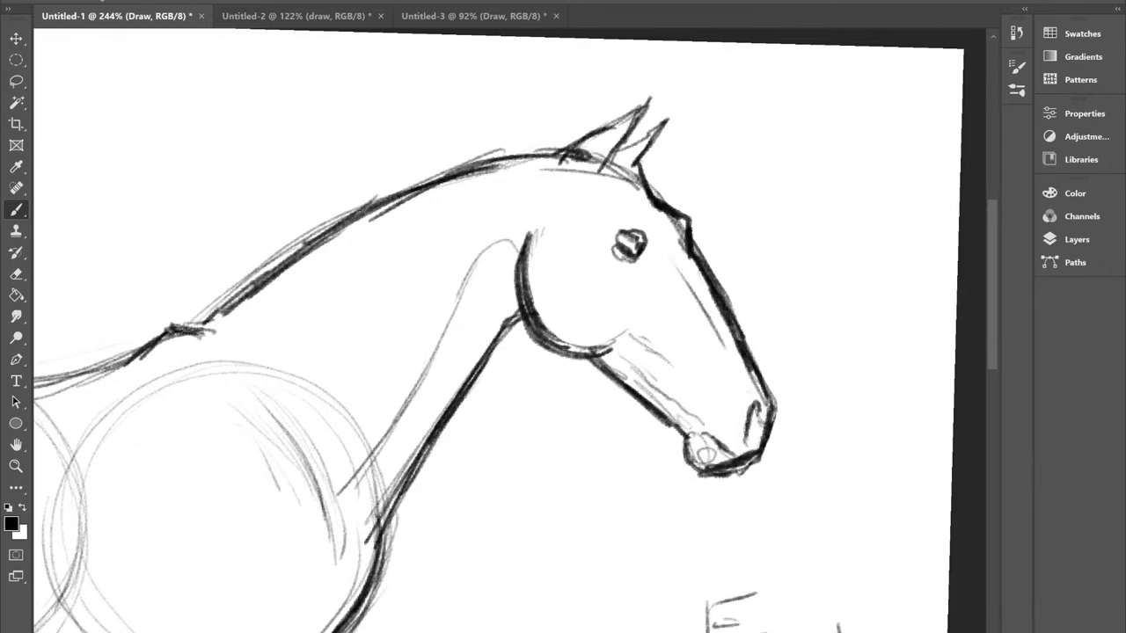
Step: Add short contour strokes above and behind the horse's eye
drag(642, 205, 648, 227)
drag(625, 189, 645, 215)
drag(592, 210, 604, 220)
Step: Thicken and curve the throat line where the underside of the neck meets the horse's jaw
scroll(618, 287, down, 5)
mouse_move(618, 287)
mouse_down()
mouse_move(678, 294)
mouse_move(596, 322)
mouse_move(579, 343)
mouse_up()
scroll(664, 308, up, 3)
drag(622, 310, 572, 354)
drag(593, 321, 545, 391)
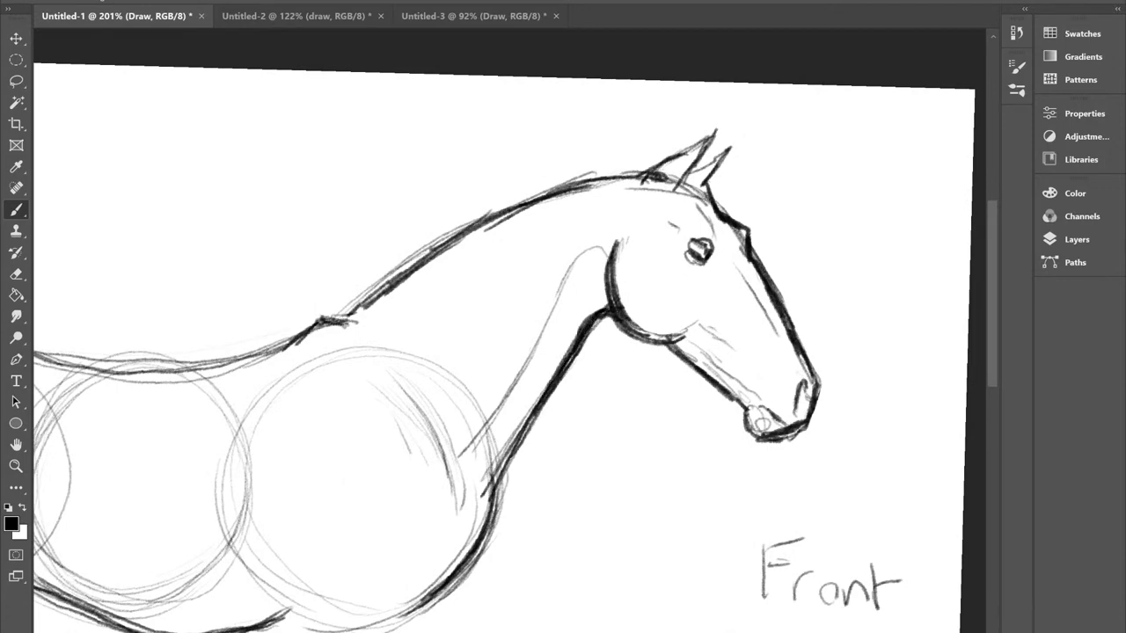
drag(624, 311, 600, 325)
Step: Darken the crest of the horse's neck from the ears down to the withers
scroll(774, 286, down, 7)
scroll(716, 291, up, 7)
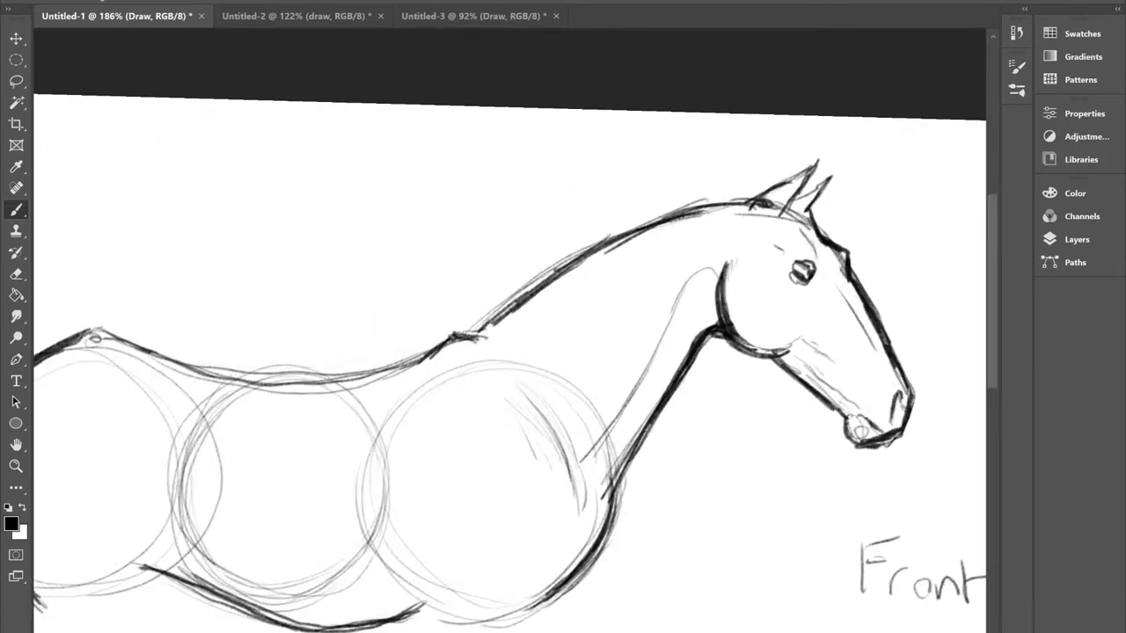
drag(749, 199, 607, 237)
drag(679, 210, 547, 278)
drag(598, 248, 473, 335)
scroll(756, 290, down, 2)
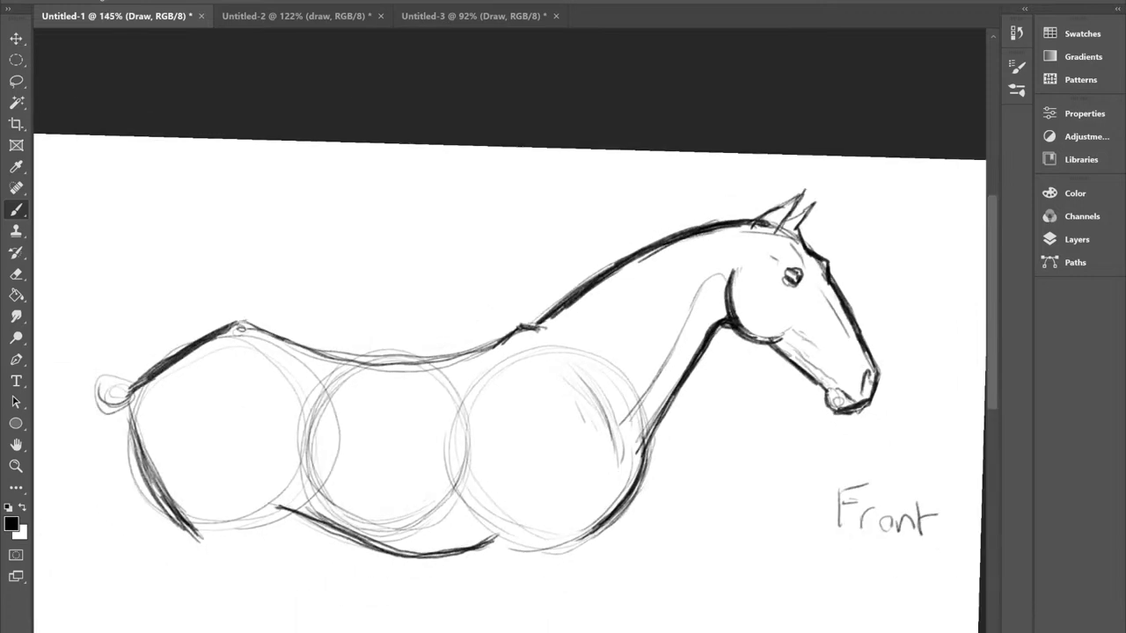
mouse_move(758, 222)
mouse_down()
mouse_move(804, 191)
mouse_move(776, 230)
mouse_up()
scroll(780, 309, down, 2)
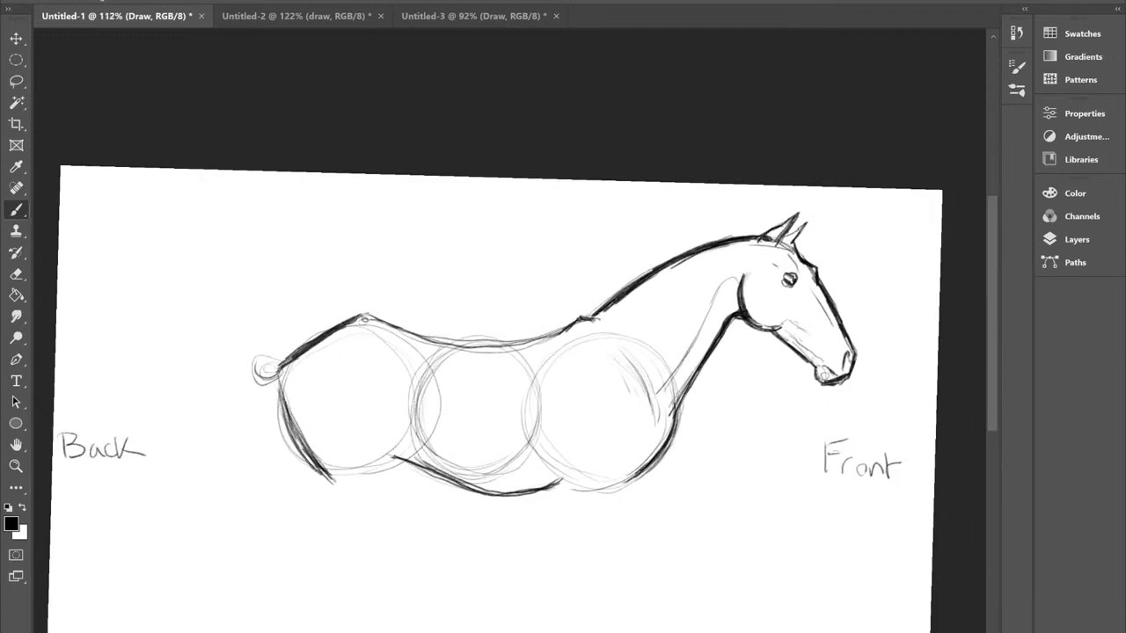
scroll(749, 264, down, 1)
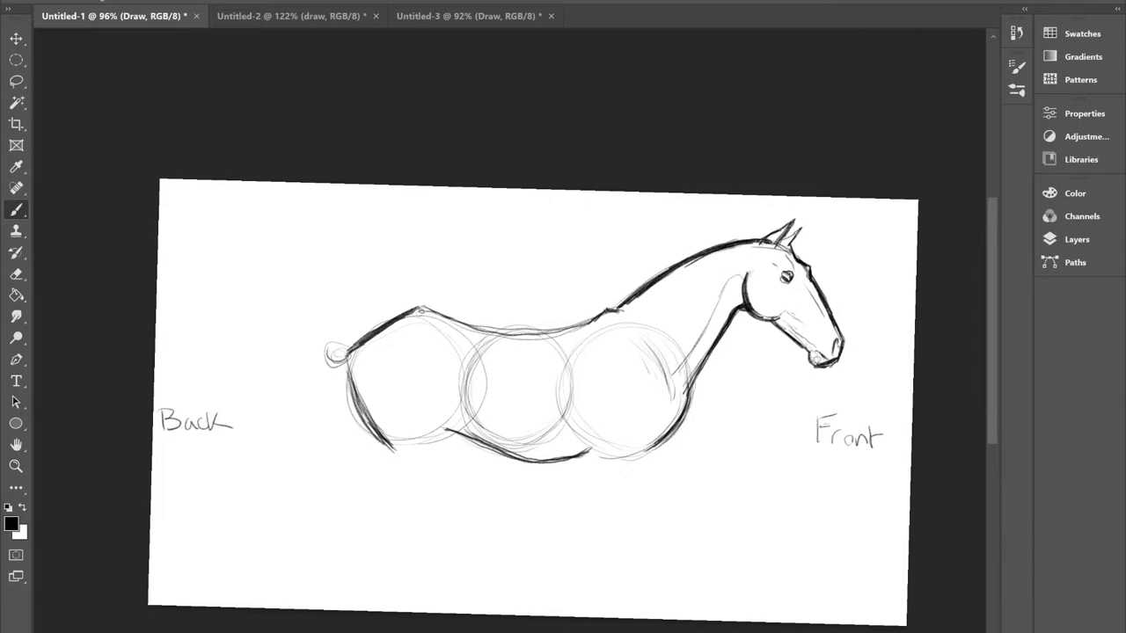
Step: On the brown horse photo in Untitled-3, trace the near foreleg's elbow angle and the start of its front edge
click(469, 16)
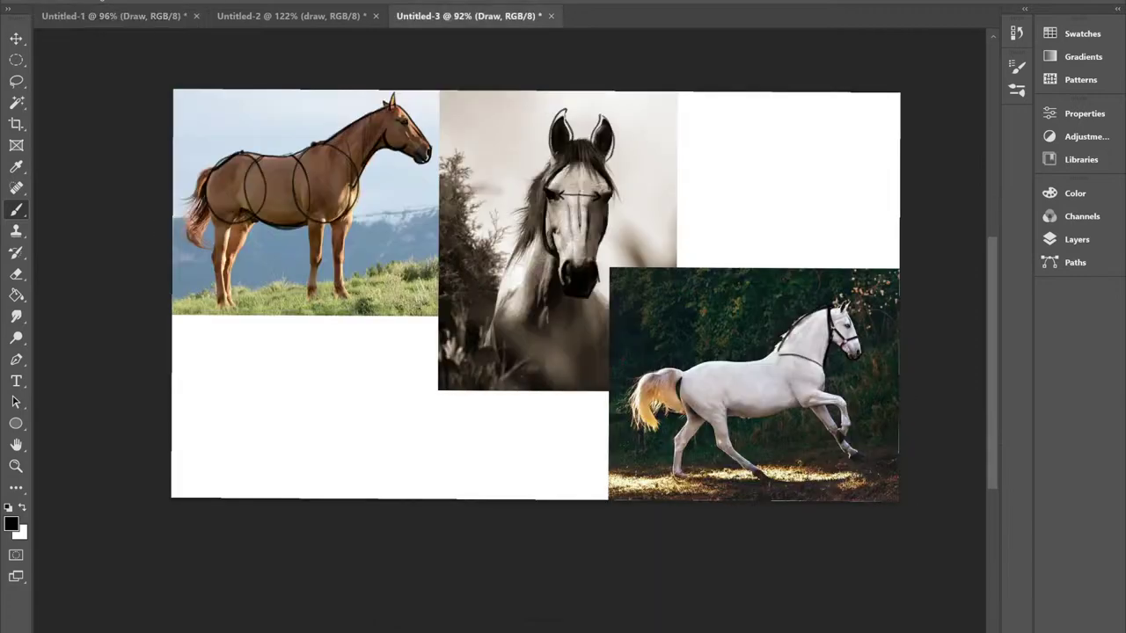
scroll(213, 218, up, 6)
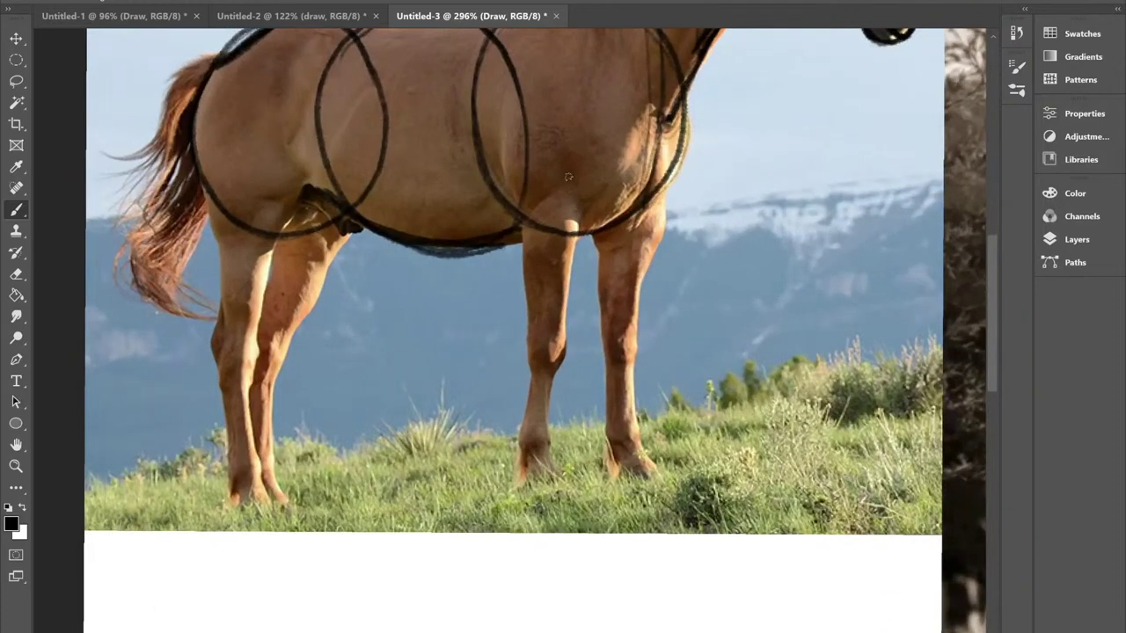
scroll(596, 121, up, 3)
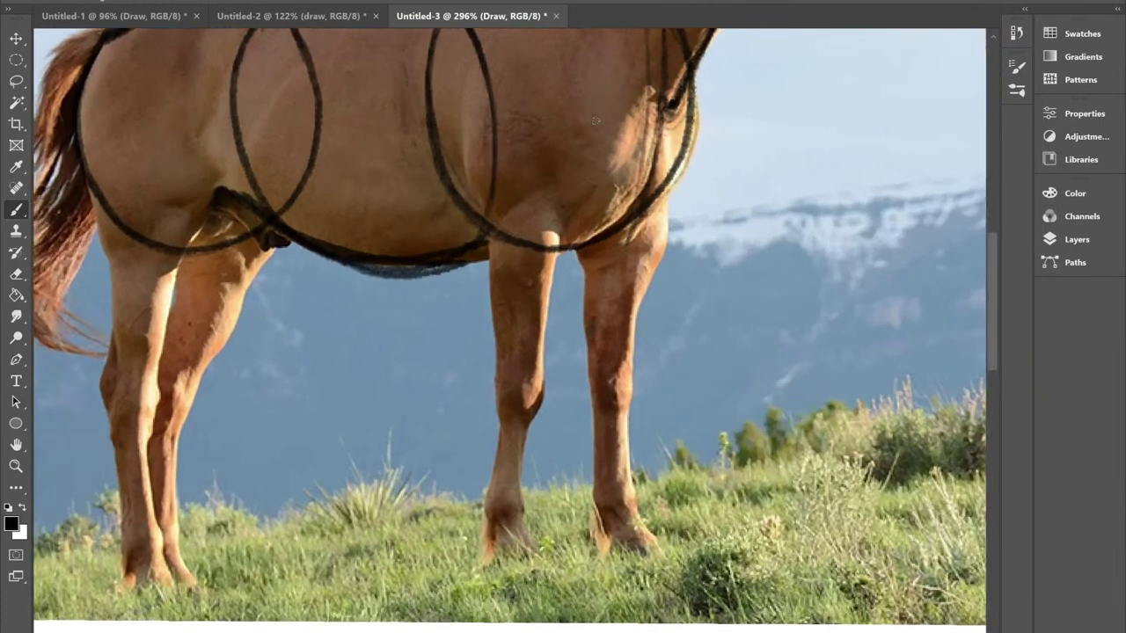
drag(537, 181, 491, 219)
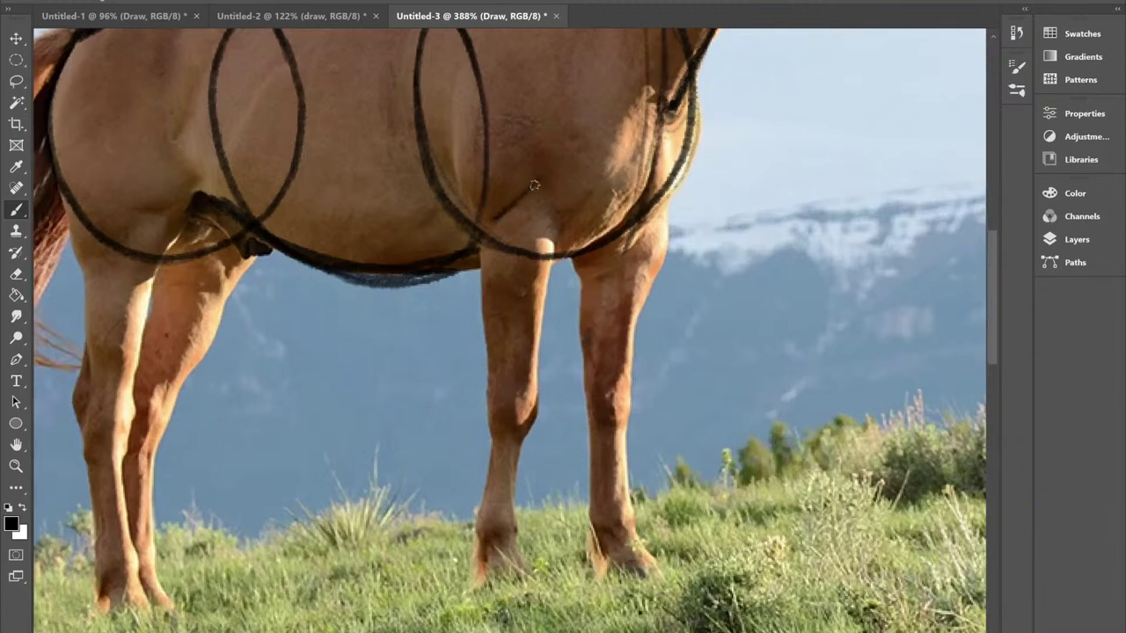
drag(546, 189, 559, 229)
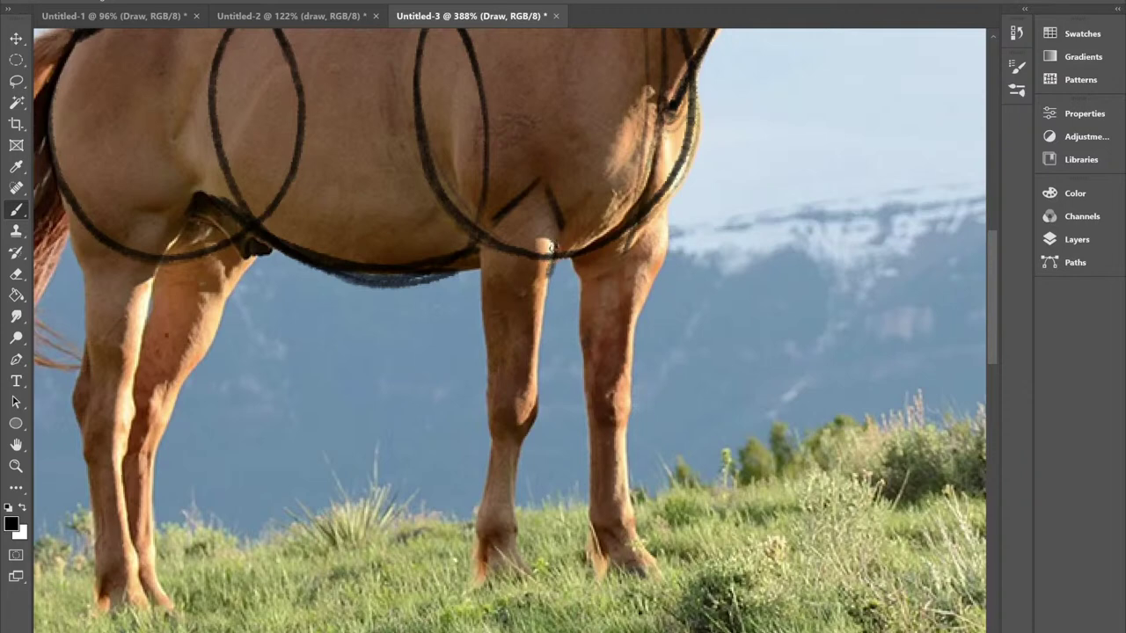
mouse_move(546, 280)
mouse_down()
mouse_move(552, 260)
mouse_move(540, 334)
mouse_up()
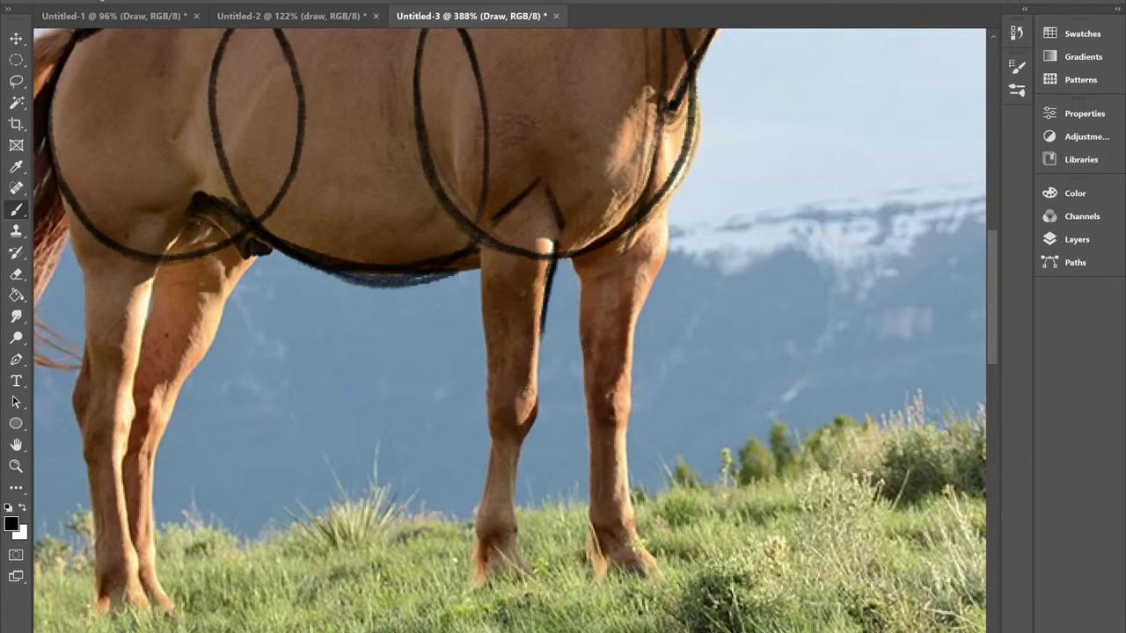
Step: Circle both front knees on the photo and outline the near foreleg down to its knee
mouse_move(533, 407)
mouse_down()
mouse_move(501, 433)
mouse_move(498, 394)
mouse_move(533, 403)
mouse_up()
mouse_move(627, 420)
mouse_down()
mouse_move(588, 401)
mouse_move(603, 380)
mouse_move(626, 384)
mouse_up()
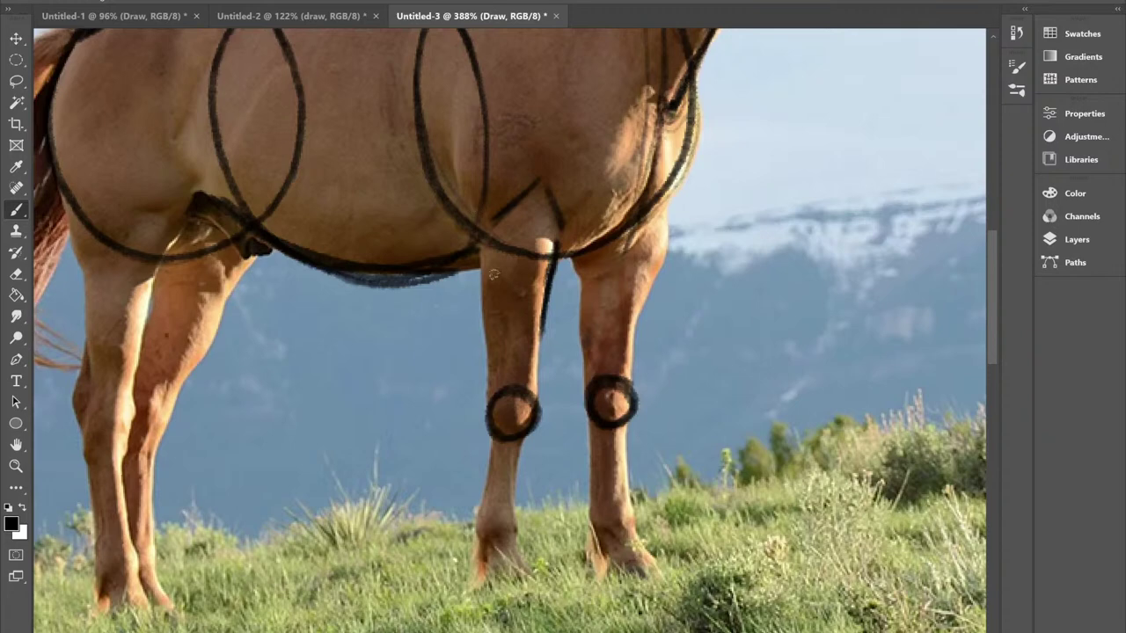
mouse_move(543, 331)
mouse_down()
mouse_move(535, 399)
mouse_move(478, 269)
mouse_move(481, 234)
mouse_up()
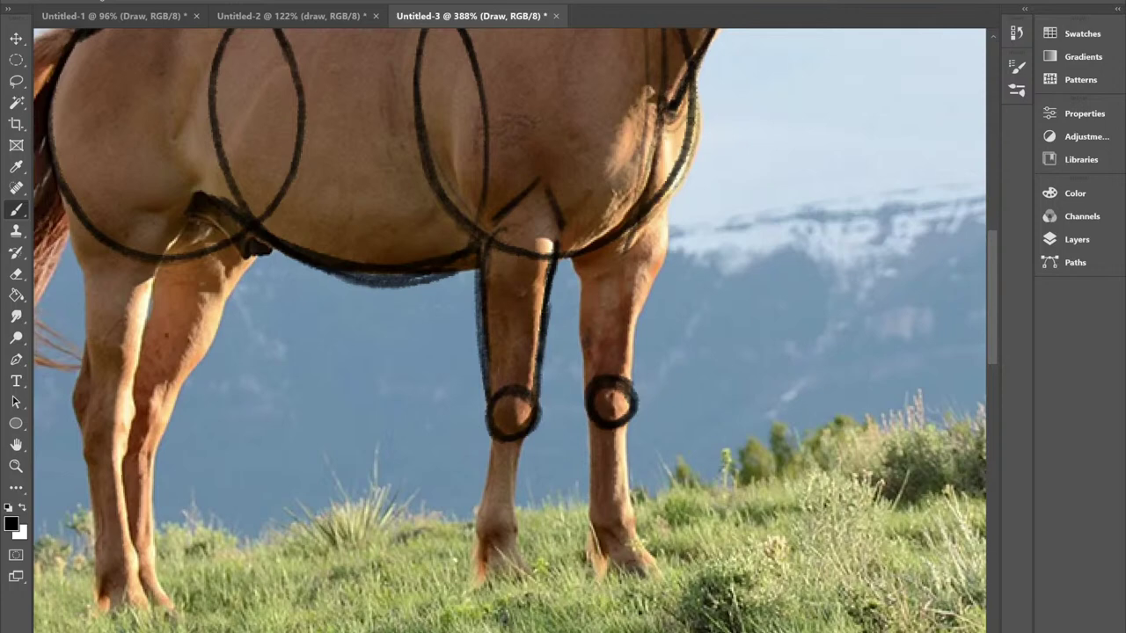
Step: Outline the far upper foreleg down to its knee and reinforce the top curves and knee outlines of both front legs
drag(577, 263, 587, 379)
mouse_move(641, 308)
mouse_down()
mouse_move(622, 366)
mouse_move(663, 223)
mouse_move(640, 303)
mouse_up()
drag(598, 264, 646, 254)
mouse_move(653, 239)
mouse_down()
mouse_move(615, 261)
mouse_move(587, 256)
mouse_up()
drag(508, 251, 555, 249)
mouse_move(541, 345)
mouse_down()
mouse_move(536, 393)
mouse_move(549, 289)
mouse_move(531, 382)
mouse_move(536, 423)
mouse_move(517, 434)
mouse_up()
mouse_move(628, 405)
mouse_down()
mouse_move(614, 428)
mouse_move(627, 387)
mouse_up()
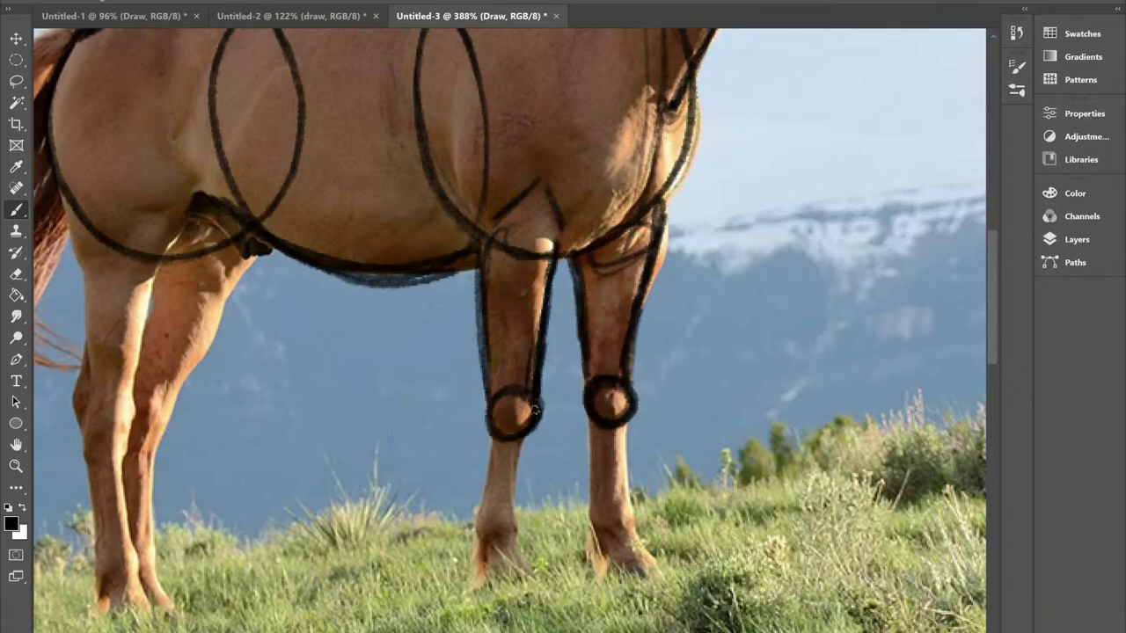
Step: Trace both edges of the two lower front legs from the knees down to the fetlocks
scroll(557, 378, down, 3)
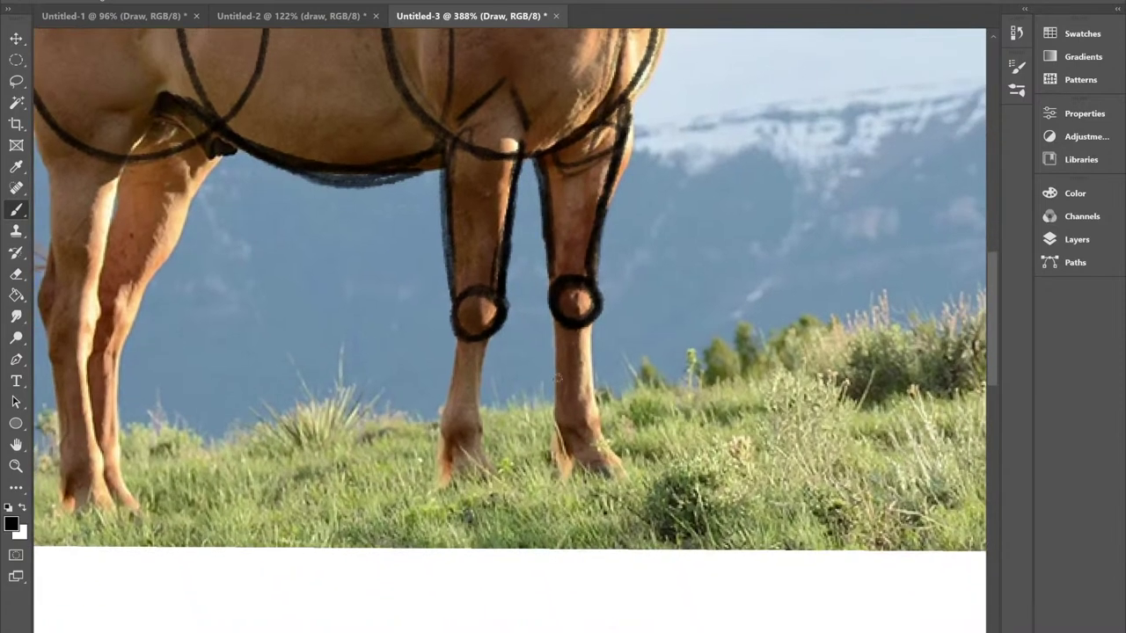
mouse_move(487, 337)
mouse_down()
mouse_move(487, 383)
mouse_move(468, 410)
mouse_up()
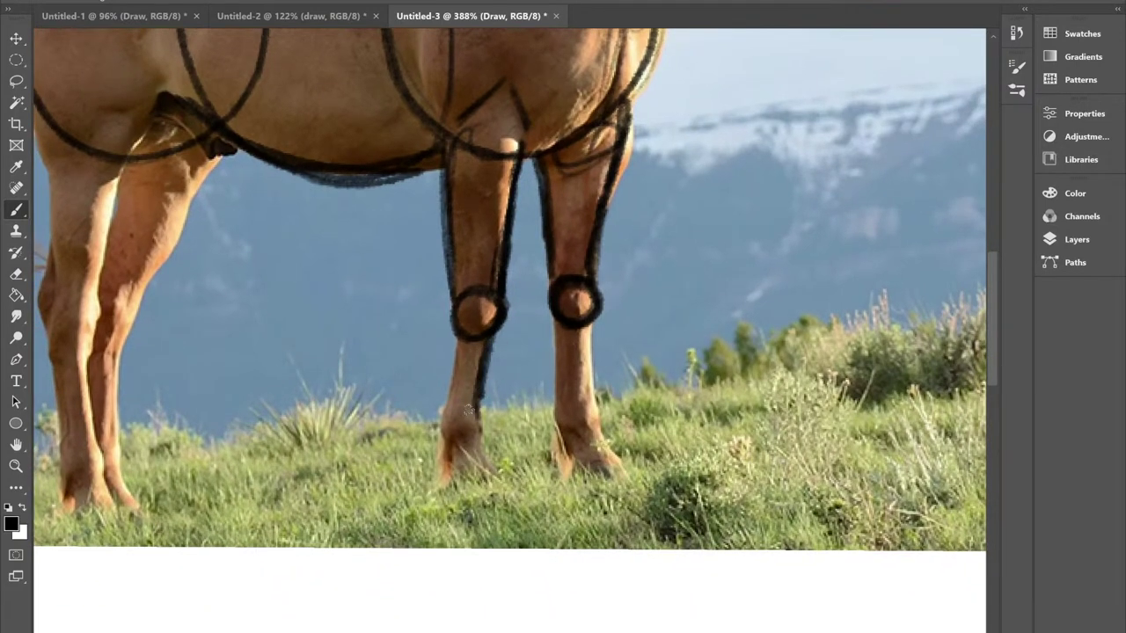
drag(459, 334, 443, 418)
mouse_move(558, 322)
mouse_down()
mouse_move(557, 409)
mouse_move(589, 388)
mouse_move(594, 435)
mouse_up()
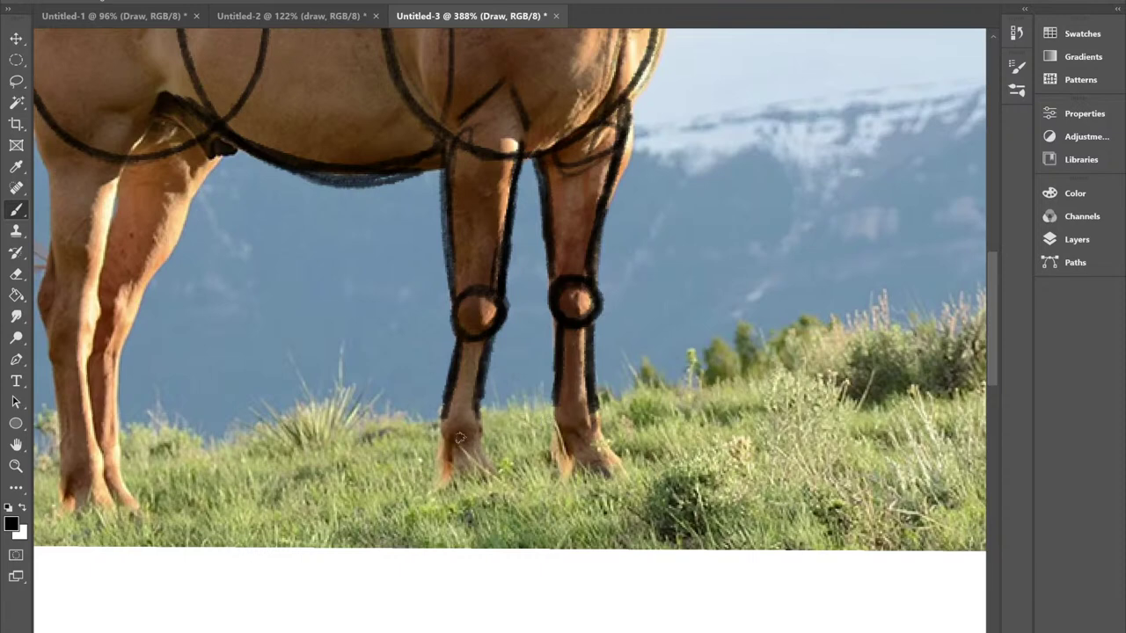
Step: Circle the fetlock joints on both front legs of the brown horse and reinforce their outlines
mouse_move(479, 433)
mouse_down()
mouse_move(462, 409)
mouse_move(482, 420)
mouse_up()
mouse_move(588, 420)
mouse_down()
mouse_move(557, 426)
mouse_move(597, 408)
mouse_up()
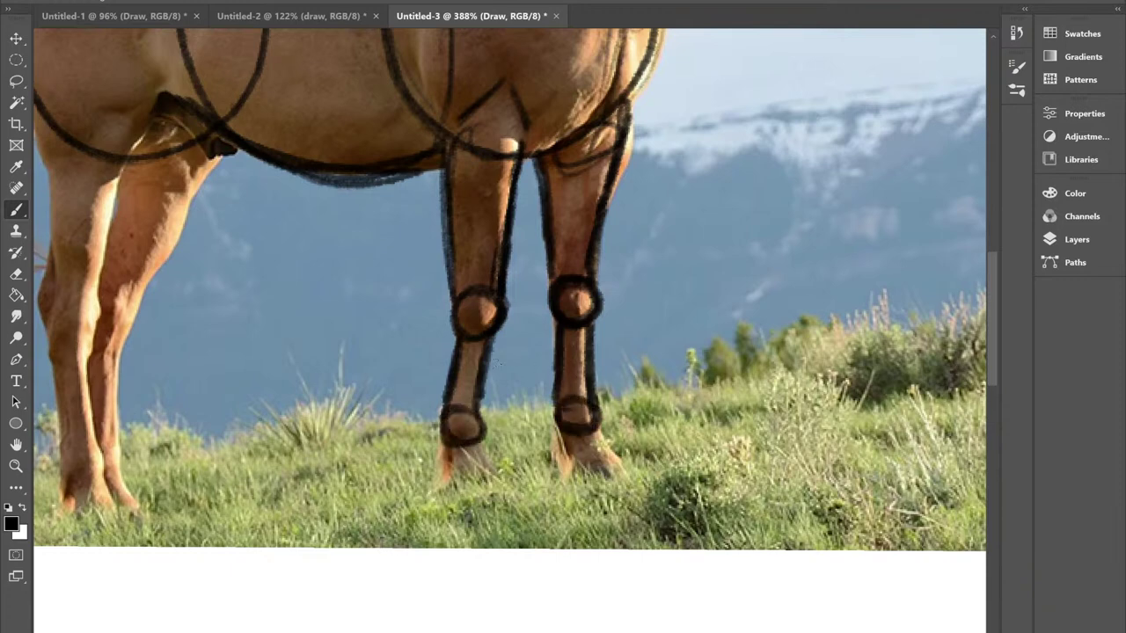
mouse_move(482, 399)
mouse_down()
mouse_move(484, 420)
mouse_move(443, 440)
mouse_up()
mouse_move(563, 391)
mouse_down()
mouse_move(557, 414)
mouse_move(555, 384)
mouse_move(567, 431)
mouse_up()
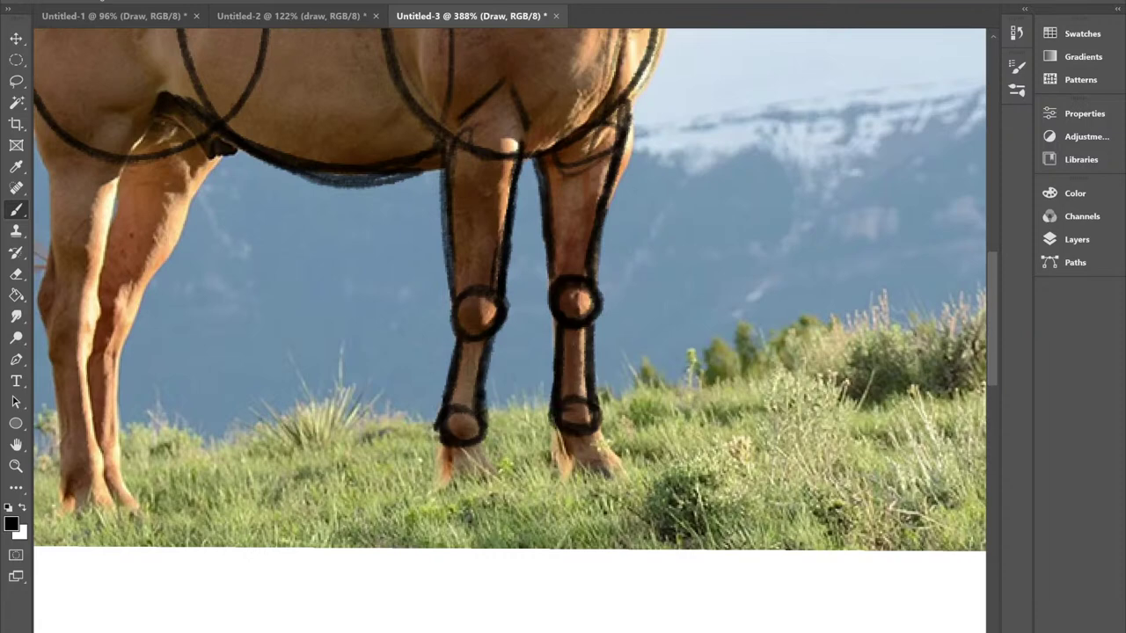
Step: Outline the pasterns below both front fetlocks with flared sides and close each along its lower edge
scroll(580, 480, down, 1)
scroll(580, 480, up, 2)
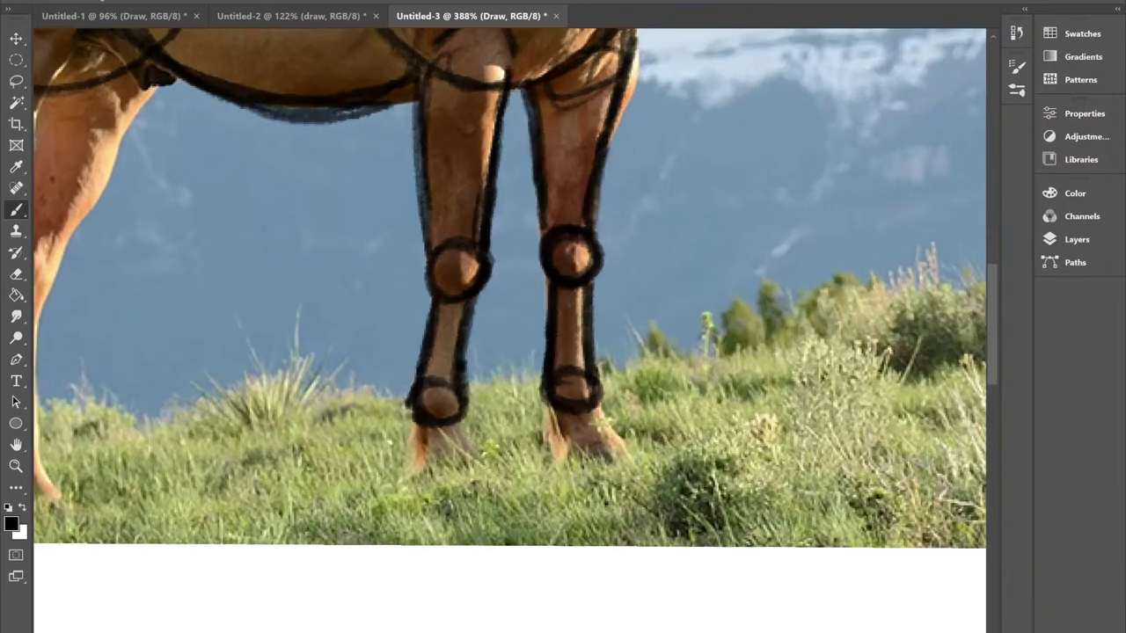
mouse_move(426, 424)
mouse_down()
mouse_move(433, 439)
mouse_move(471, 444)
mouse_move(486, 465)
mouse_up()
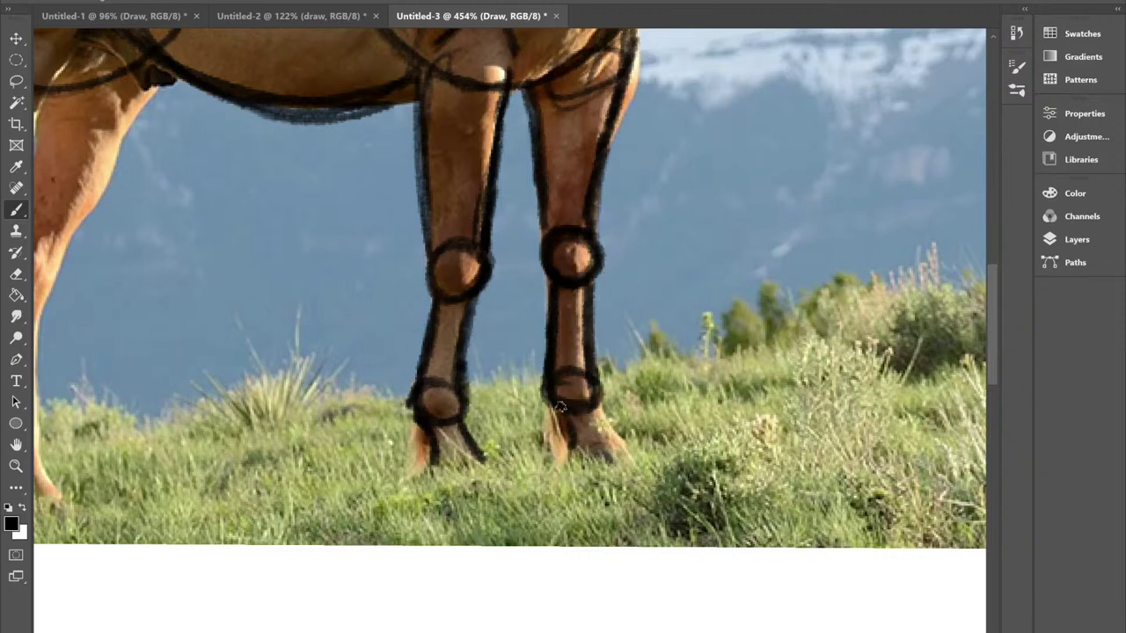
mouse_move(595, 394)
mouse_down()
mouse_move(621, 440)
mouse_move(603, 424)
mouse_up()
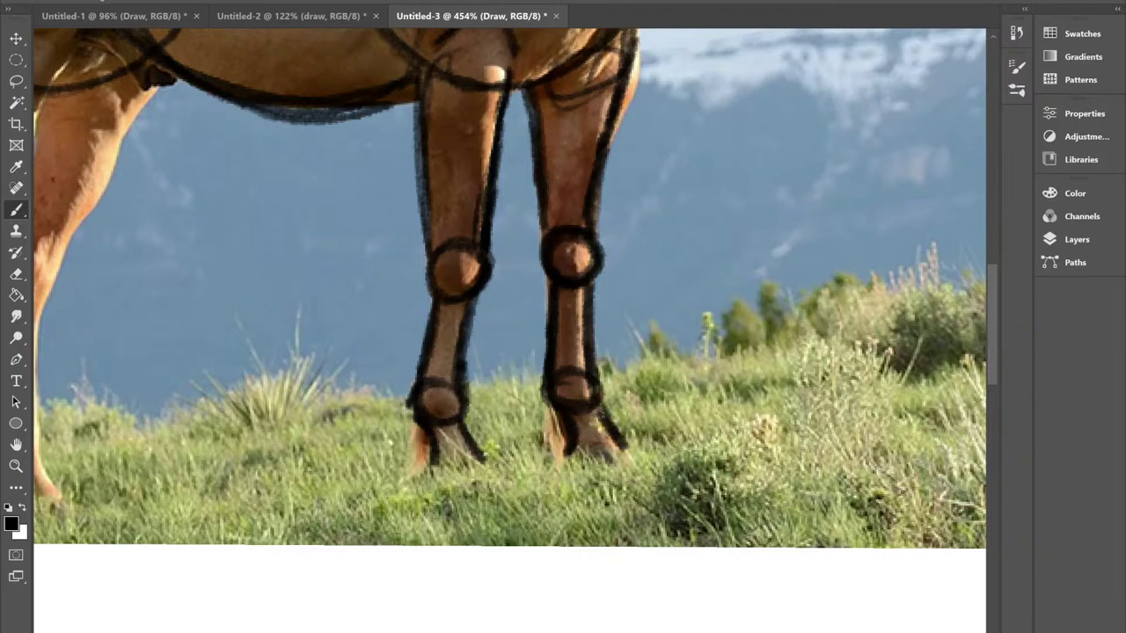
mouse_move(440, 468)
mouse_down()
mouse_move(482, 463)
mouse_move(436, 468)
mouse_up()
mouse_move(623, 450)
mouse_down()
mouse_move(572, 459)
mouse_move(597, 456)
mouse_move(585, 457)
mouse_up()
drag(578, 418, 574, 452)
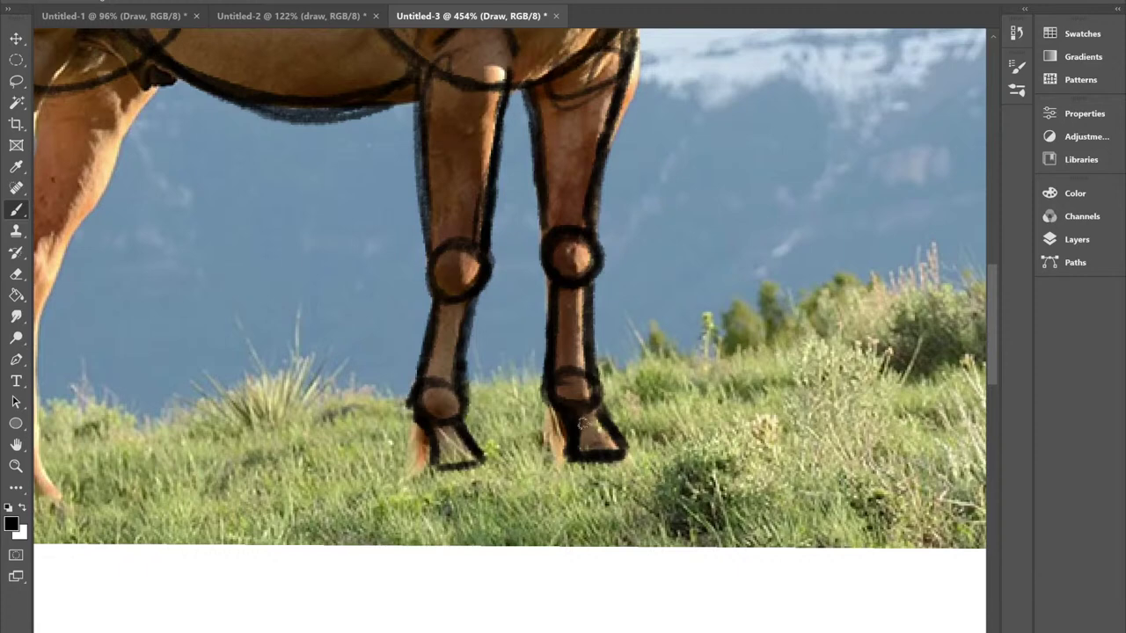
Step: Add wedge-shaped hooves extending below both front pasterns, and trace the back contours behind the fetlocks
drag(478, 459, 506, 505)
mouse_move(431, 466)
mouse_down()
mouse_move(437, 504)
mouse_move(507, 503)
mouse_up()
mouse_move(572, 459)
mouse_down()
mouse_move(574, 482)
mouse_move(637, 489)
mouse_move(577, 489)
mouse_move(623, 450)
mouse_move(652, 487)
mouse_up()
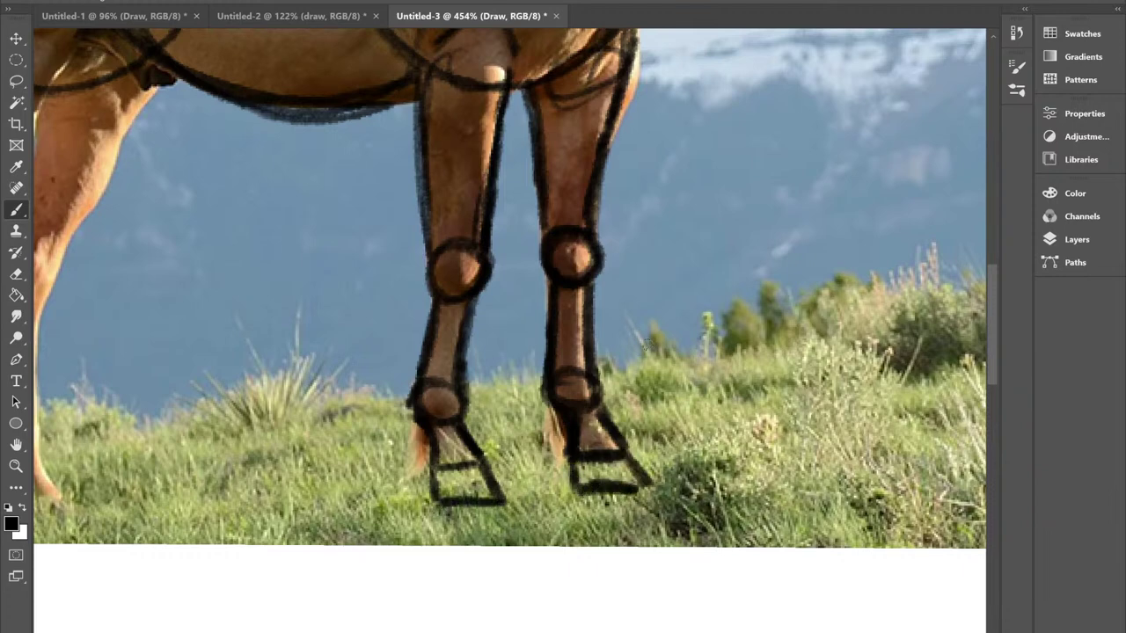
drag(563, 291, 553, 330)
mouse_move(410, 506)
mouse_down()
mouse_move(410, 538)
mouse_move(409, 507)
mouse_up()
mouse_move(402, 468)
mouse_down()
mouse_move(414, 496)
mouse_move(397, 474)
mouse_up()
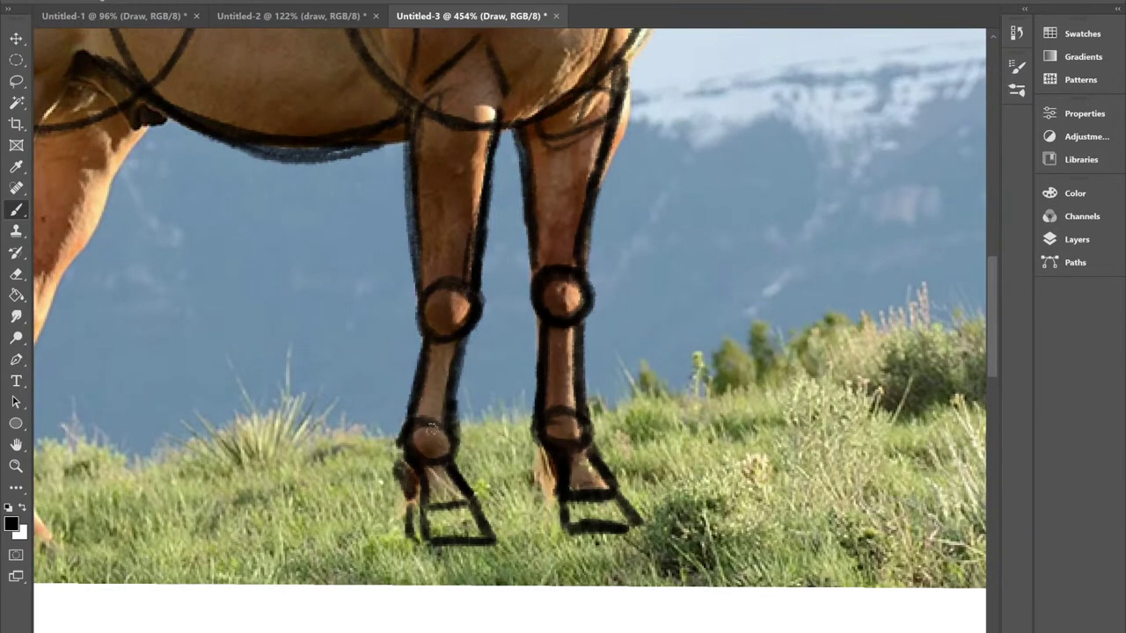
mouse_move(549, 499)
mouse_down()
mouse_move(551, 526)
mouse_move(538, 455)
mouse_up()
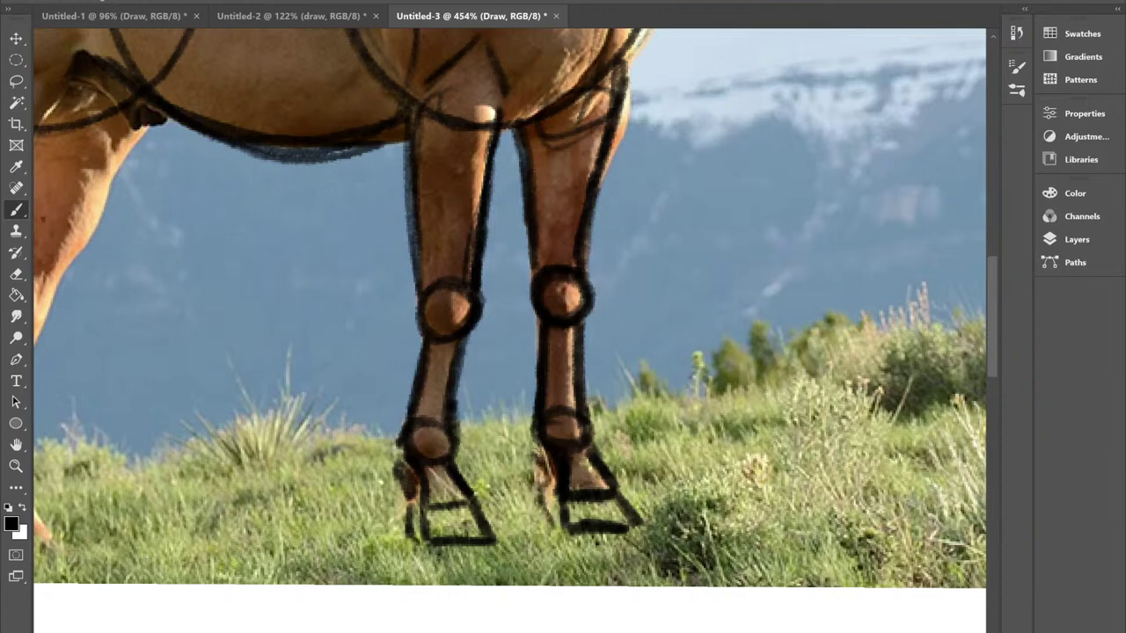
Step: Sketch tilt guide lines beside both lower front legs and shade the kneecap bumps inside the knee circles
mouse_move(406, 345)
mouse_down()
mouse_move(383, 429)
mouse_move(405, 327)
mouse_up()
mouse_move(521, 333)
mouse_down()
mouse_move(521, 387)
mouse_move(524, 318)
mouse_move(518, 391)
mouse_move(503, 410)
mouse_up()
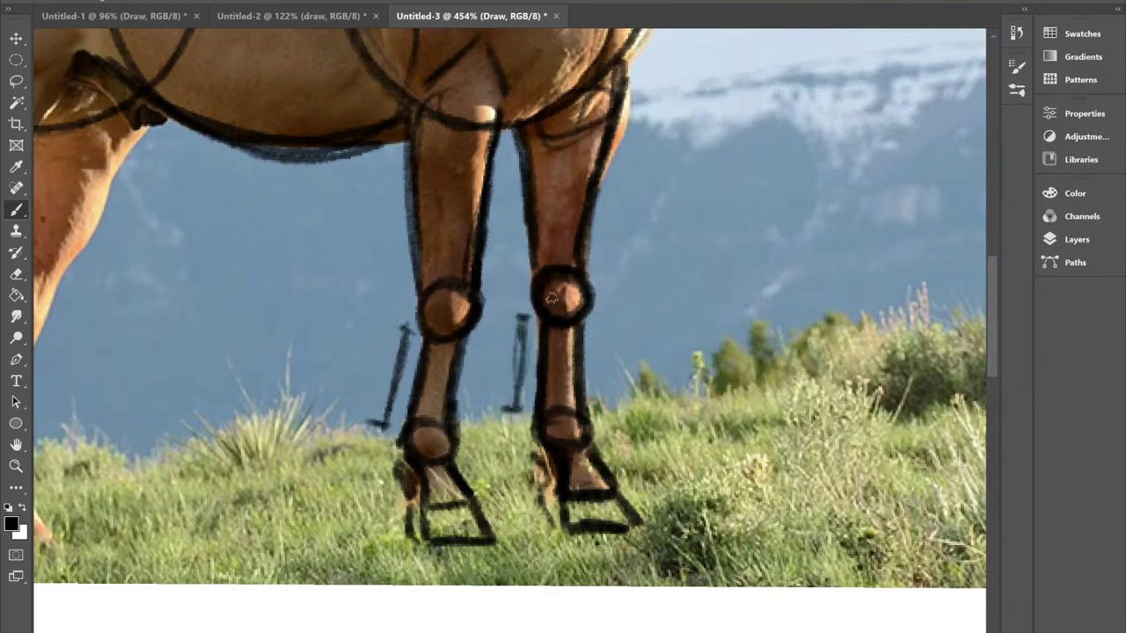
drag(452, 300, 447, 324)
drag(569, 318, 585, 284)
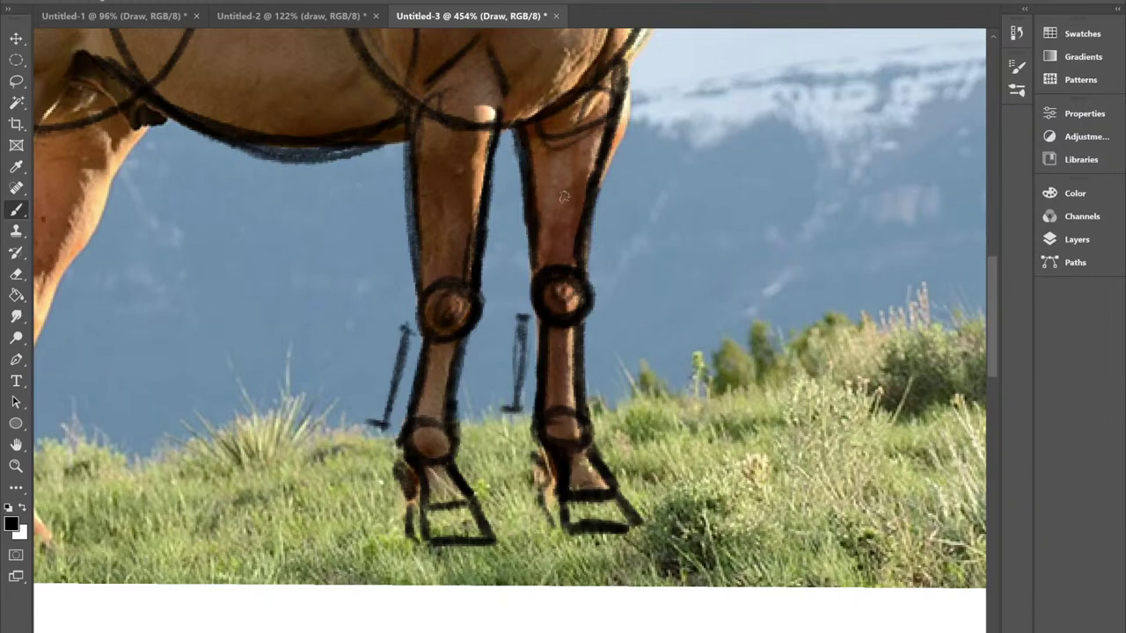
Step: Trace both upper hind legs of the brown horse from the rump circle down, tapering them to the hocks
scroll(584, 210, down, 3)
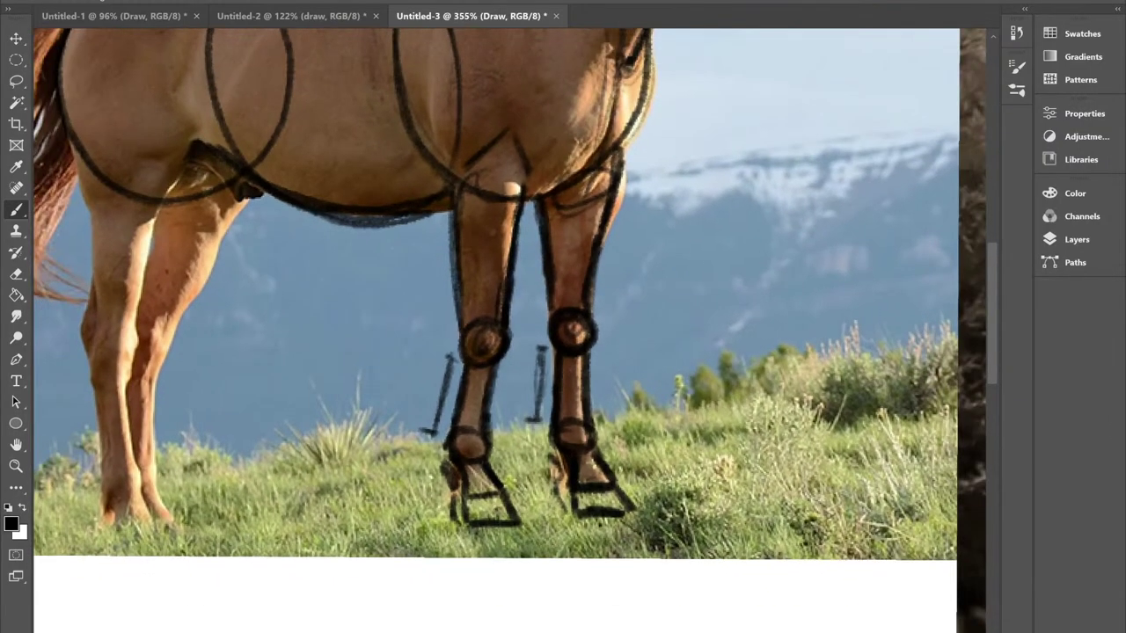
scroll(564, 360, down, 3)
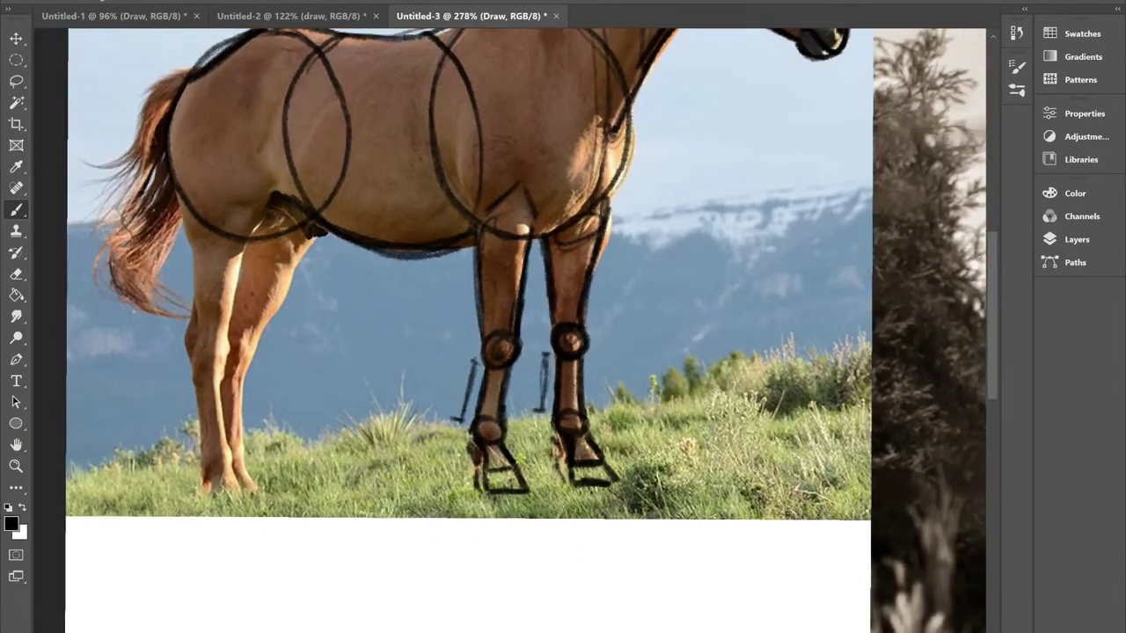
scroll(488, 330, down, 2)
drag(497, 255, 688, 271)
scroll(510, 331, down, 1)
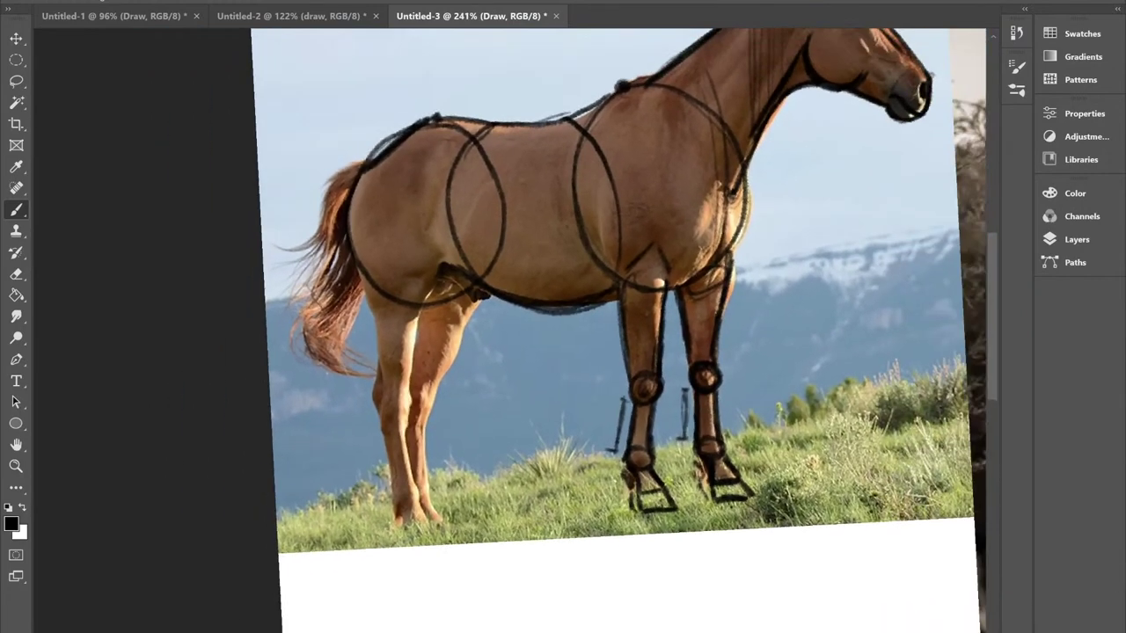
scroll(510, 330, up, 4)
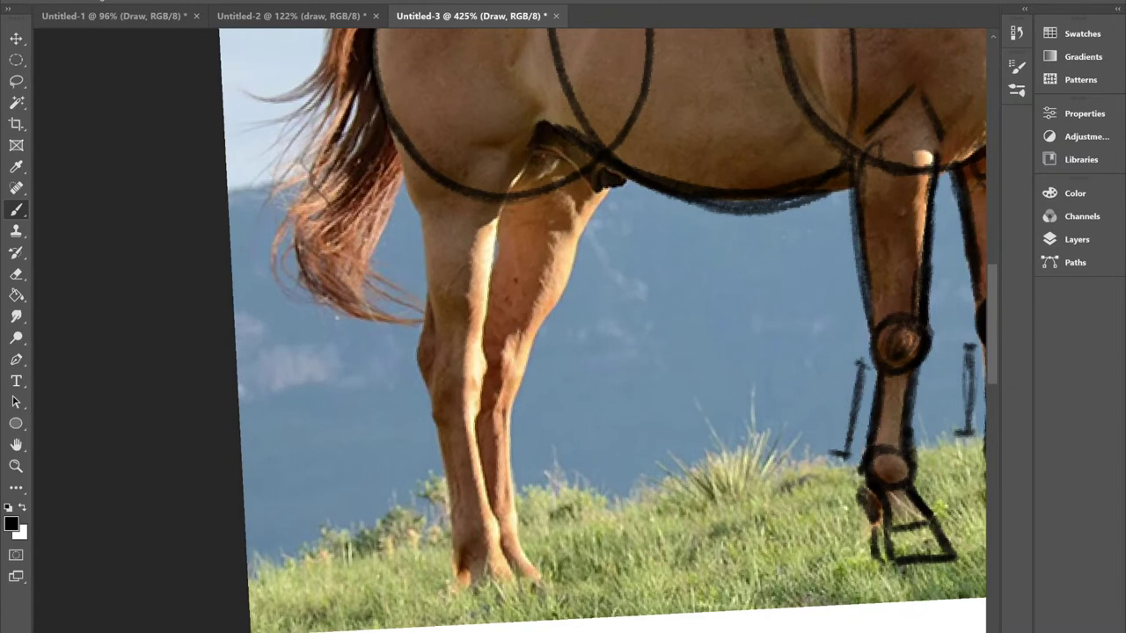
scroll(598, 331, down, 1)
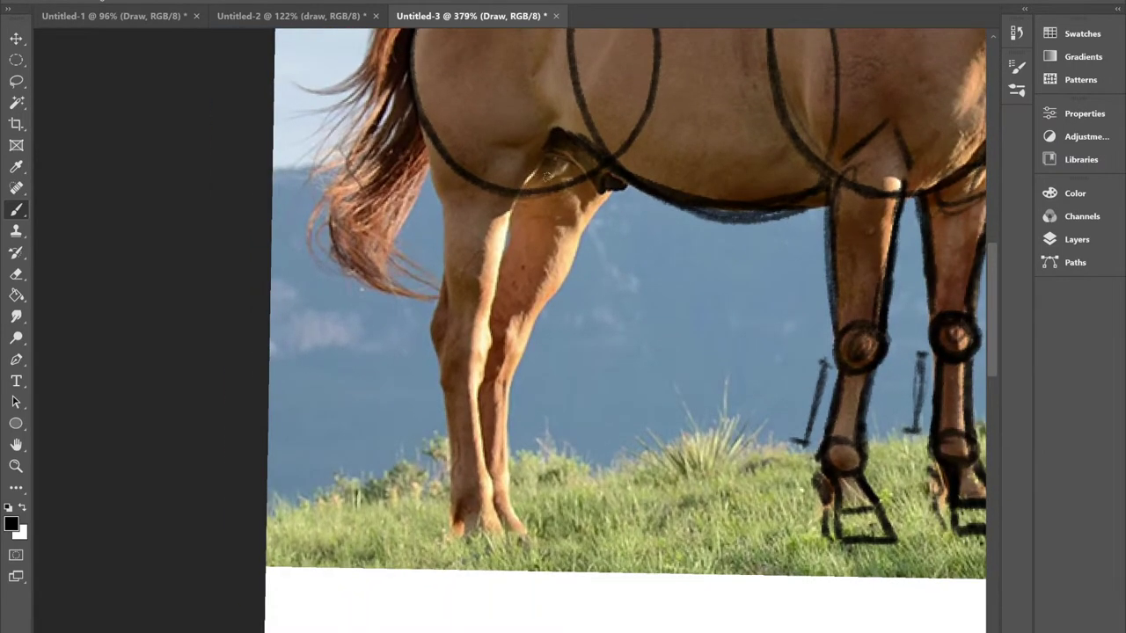
mouse_move(613, 191)
mouse_down()
mouse_move(549, 299)
mouse_move(494, 326)
mouse_up()
mouse_move(515, 187)
mouse_down()
mouse_move(498, 268)
mouse_move(470, 318)
mouse_move(429, 145)
mouse_move(445, 264)
mouse_move(457, 304)
mouse_move(480, 320)
mouse_up()
drag(570, 275, 520, 324)
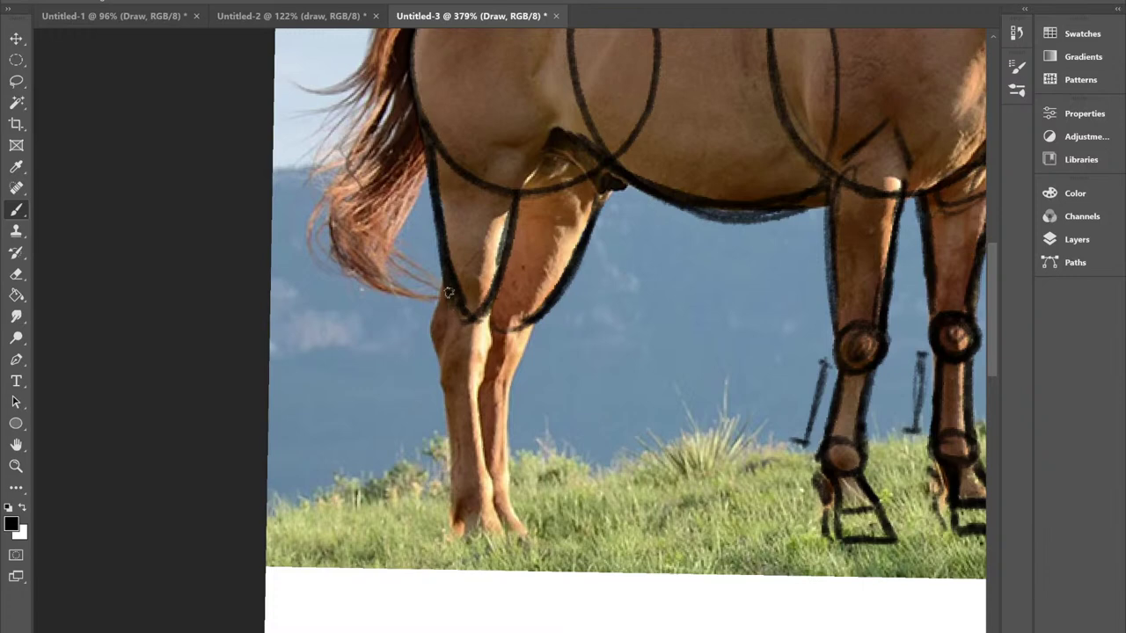
Step: Trace the near hock's rear point and the edges of both lower hind legs down toward the fetlocks
drag(442, 304, 437, 354)
mouse_move(448, 285)
mouse_down()
mouse_move(430, 342)
mouse_move(454, 493)
mouse_up()
drag(480, 348, 487, 475)
drag(536, 324, 504, 475)
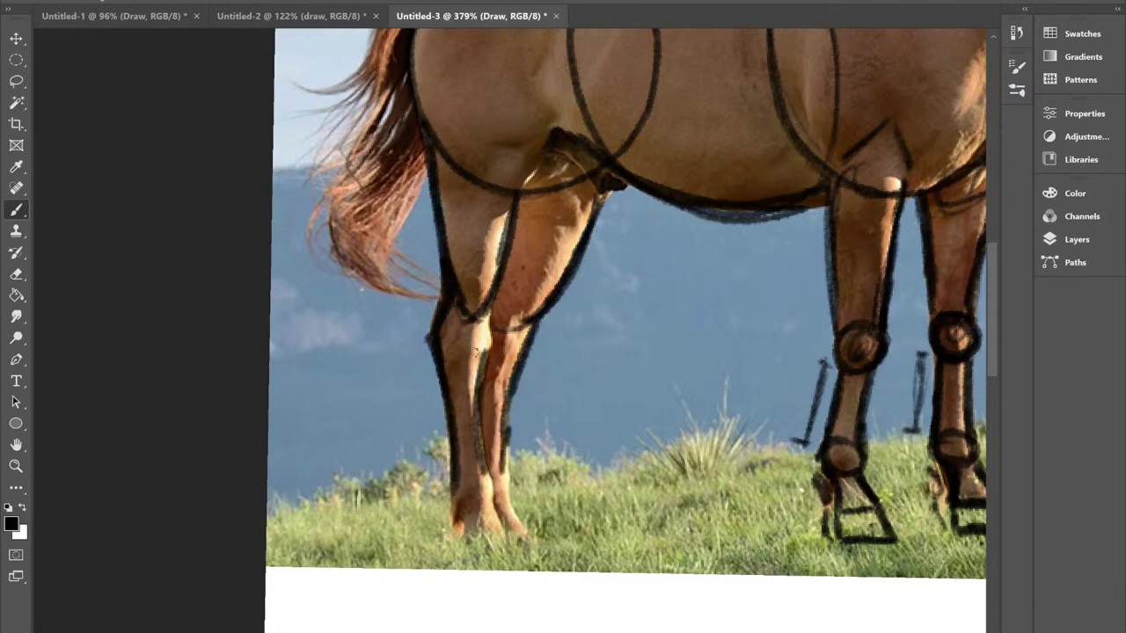
Step: Sketch the bend of the hind leg at the hock as separate curves in the open background beside the hind legs
drag(563, 396, 463, 402)
mouse_move(776, 329)
mouse_down()
mouse_move(770, 359)
mouse_move(790, 349)
mouse_up()
drag(848, 328, 877, 335)
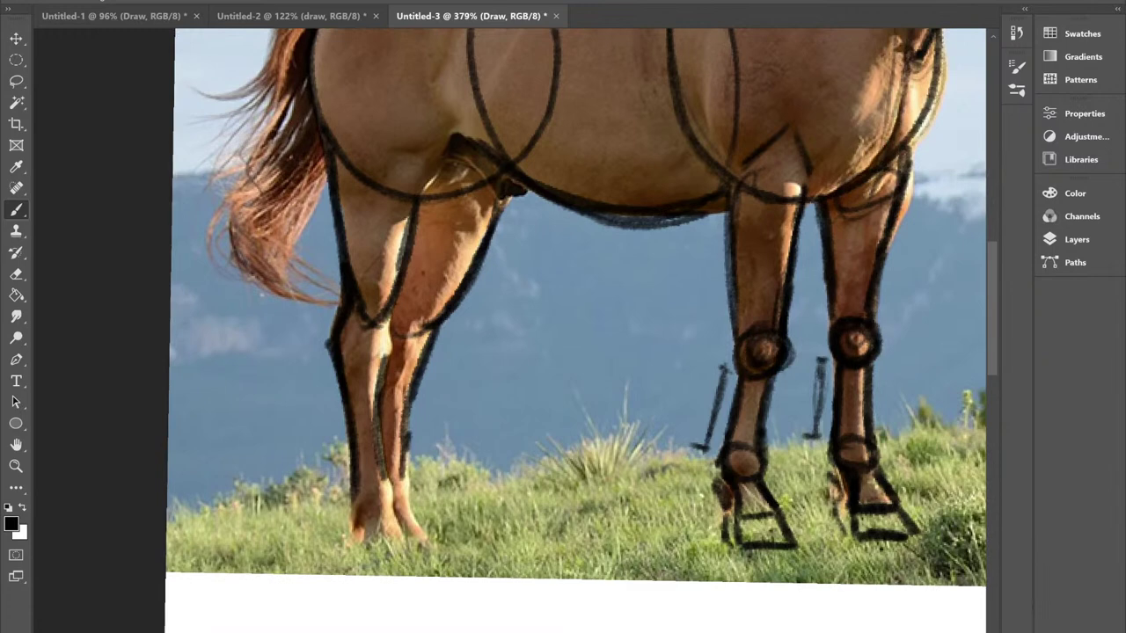
mouse_move(519, 245)
mouse_down()
mouse_move(485, 353)
mouse_move(489, 437)
mouse_move(516, 272)
mouse_move(506, 327)
mouse_move(567, 308)
mouse_move(585, 277)
mouse_up()
drag(585, 231, 631, 214)
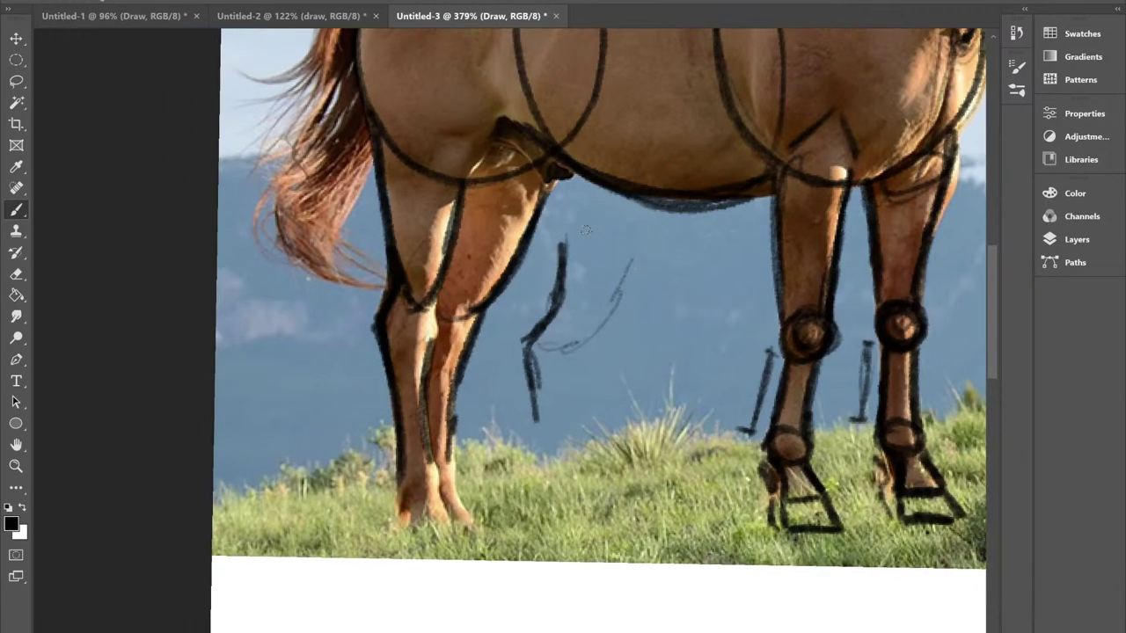
Step: Strengthen the near lower hind leg's front edge, circle both hind fetlocks, and outline the hind pasterns and hooves
mouse_move(431, 459)
mouse_down()
mouse_move(427, 352)
mouse_move(445, 260)
mouse_up()
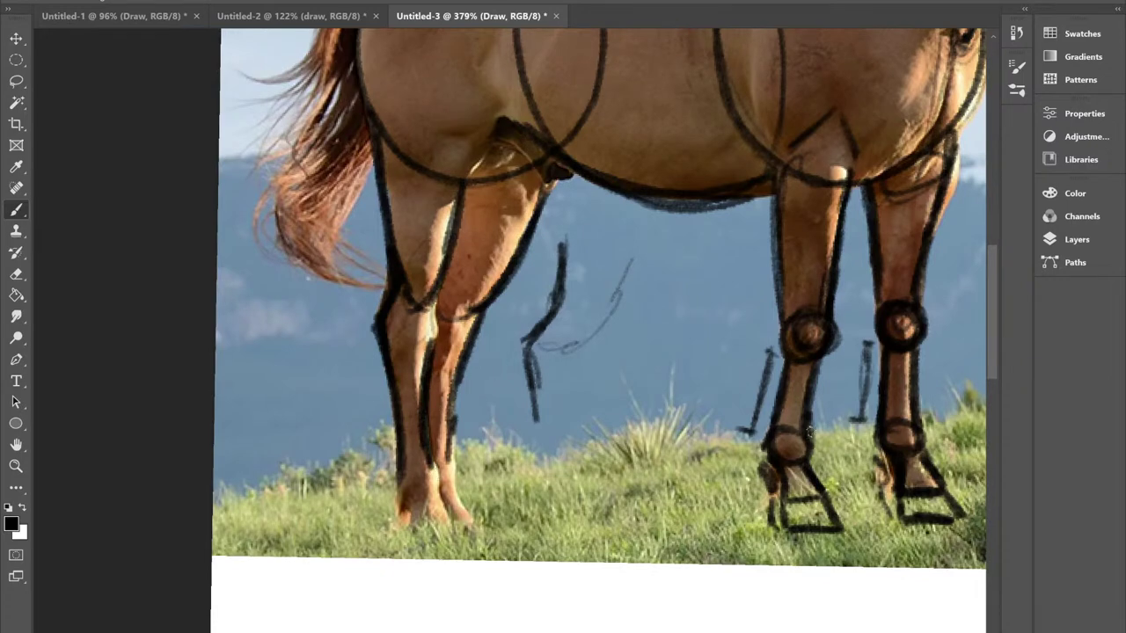
mouse_move(432, 470)
mouse_down()
mouse_move(398, 489)
mouse_move(436, 464)
mouse_move(463, 484)
mouse_move(449, 471)
mouse_move(455, 519)
mouse_move(407, 509)
mouse_move(411, 526)
mouse_move(479, 515)
mouse_move(465, 529)
mouse_move(472, 547)
mouse_up()
mouse_move(410, 524)
mouse_down()
mouse_move(447, 554)
mouse_move(499, 540)
mouse_up()
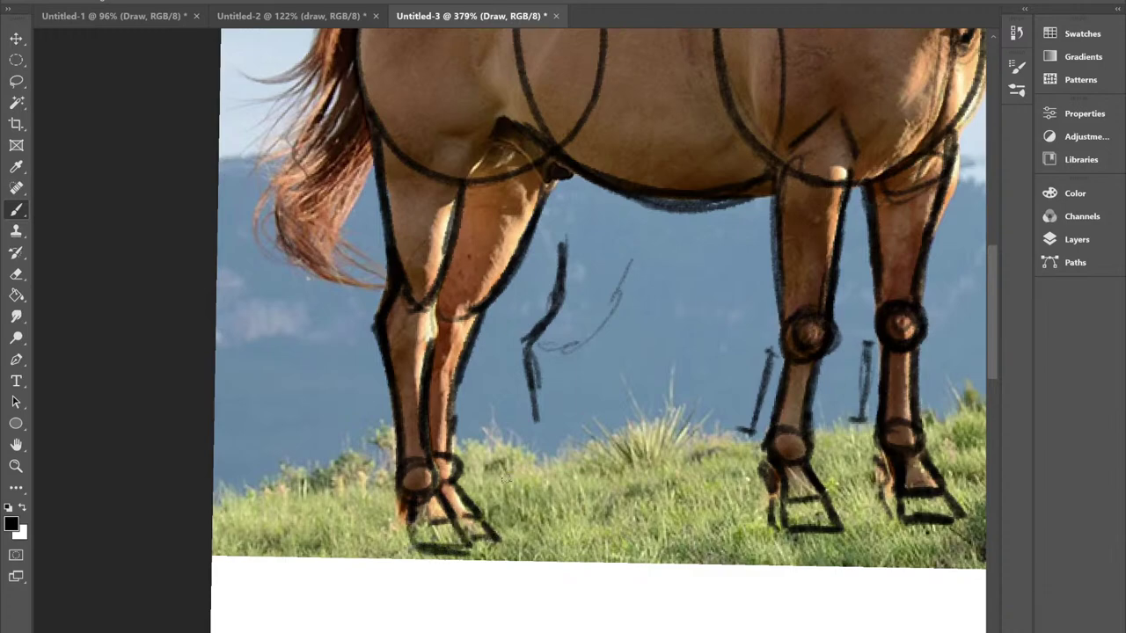
Step: On the white horse photo, trace the raised foreleg's elbow angle, the underside of its forearm and the start of its top edge
scroll(506, 480, down, 3)
drag(505, 480, 413, 487)
scroll(481, 412, down, 3)
drag(481, 411, 115, 385)
scroll(598, 335, down, 3)
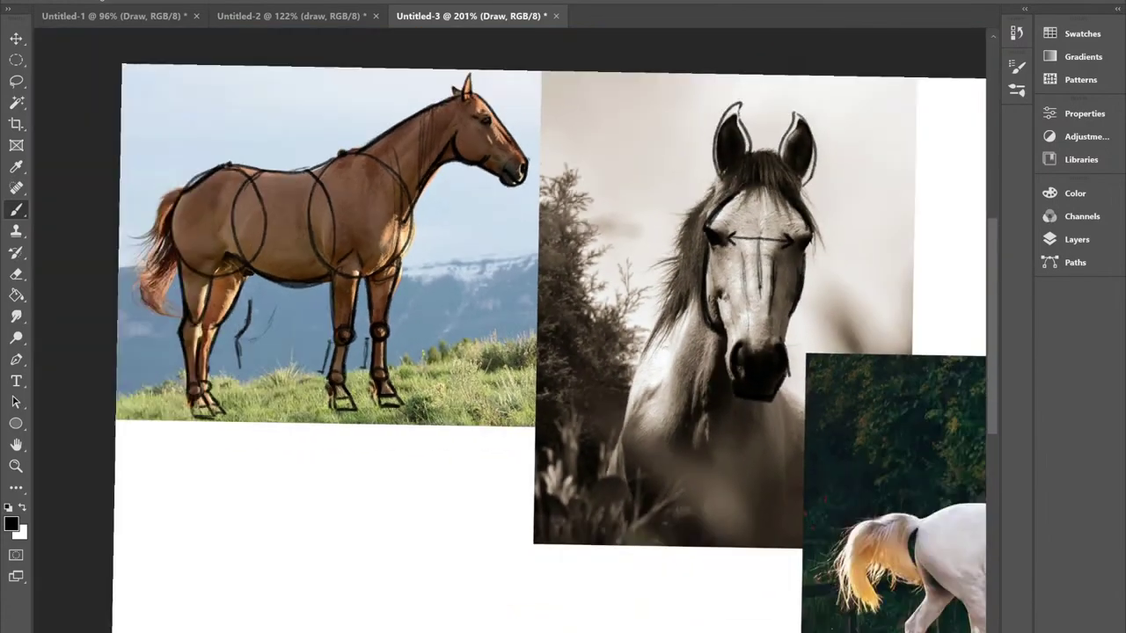
scroll(598, 334, right, 5)
scroll(598, 334, down, 2)
scroll(623, 447, up, 6)
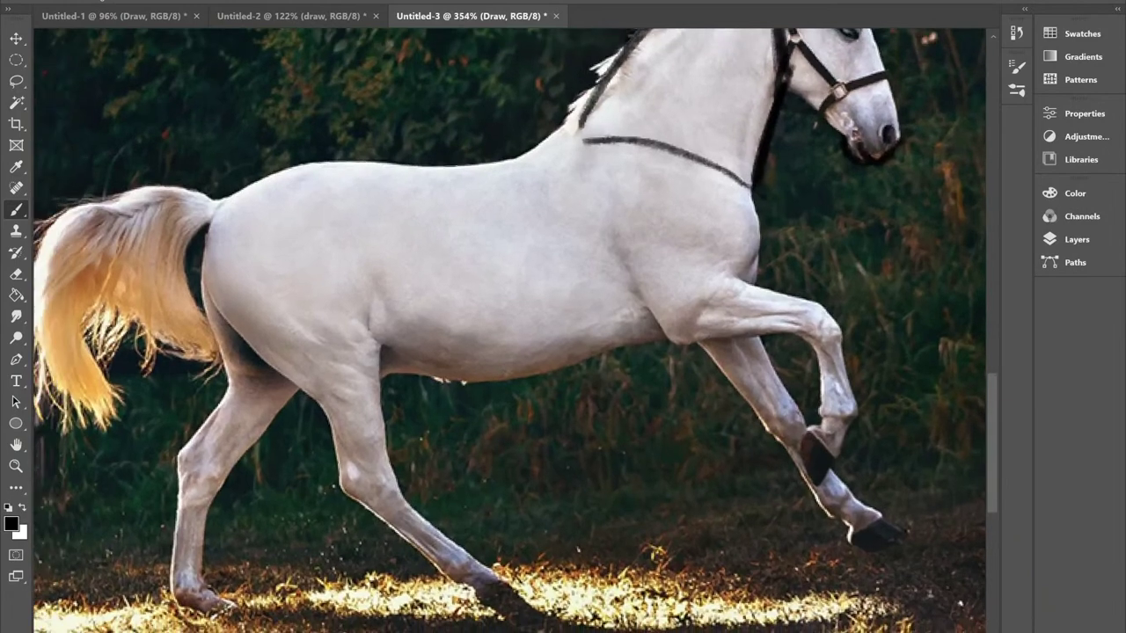
drag(527, 351, 601, 304)
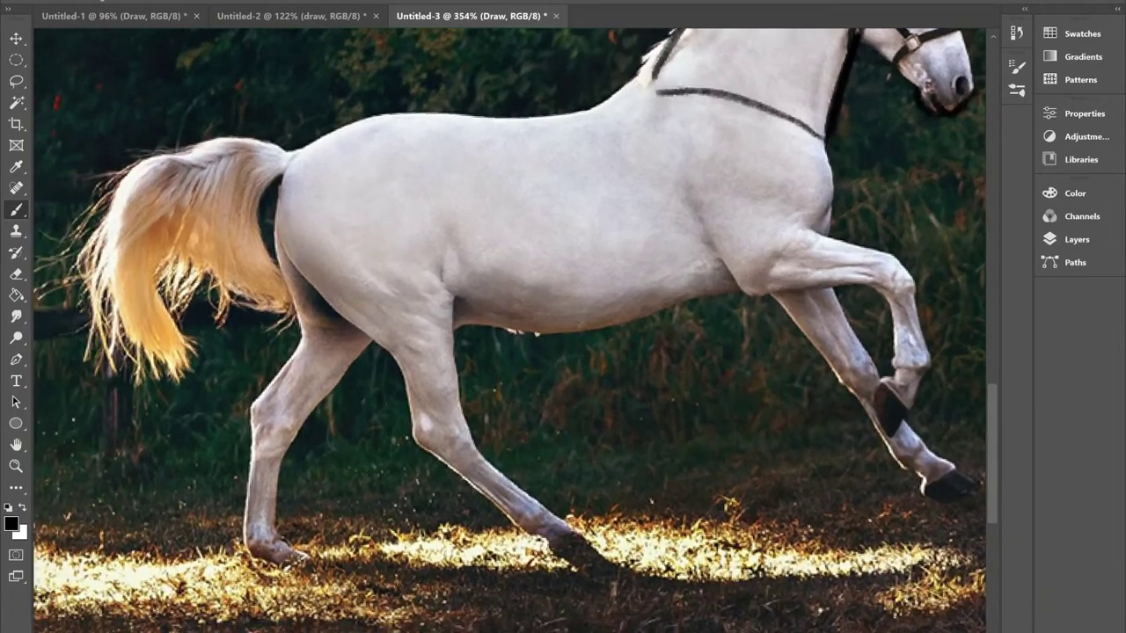
scroll(511, 331, right, 4)
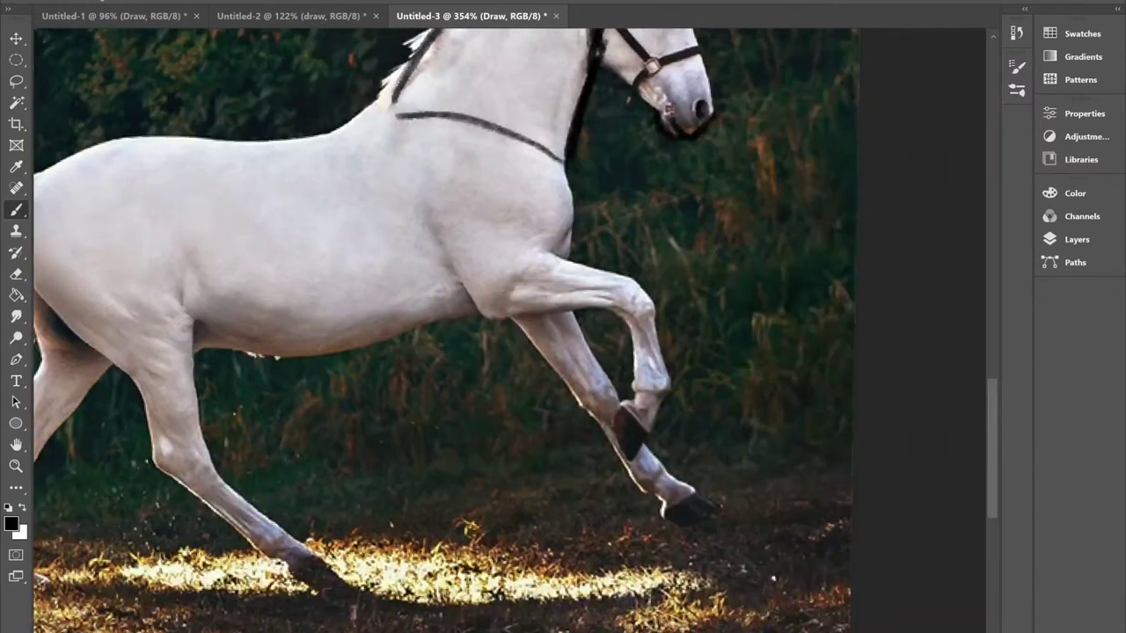
scroll(510, 331, up, 2)
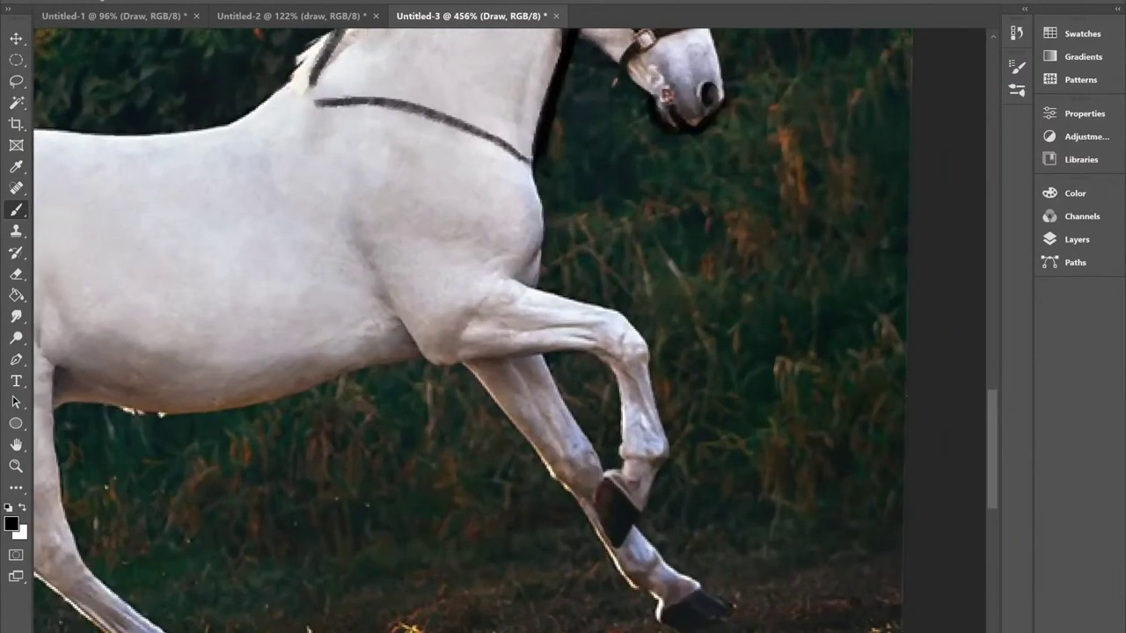
drag(412, 345, 430, 361)
drag(512, 289, 551, 298)
mouse_move(431, 360)
mouse_down()
mouse_move(593, 345)
mouse_move(516, 348)
mouse_up()
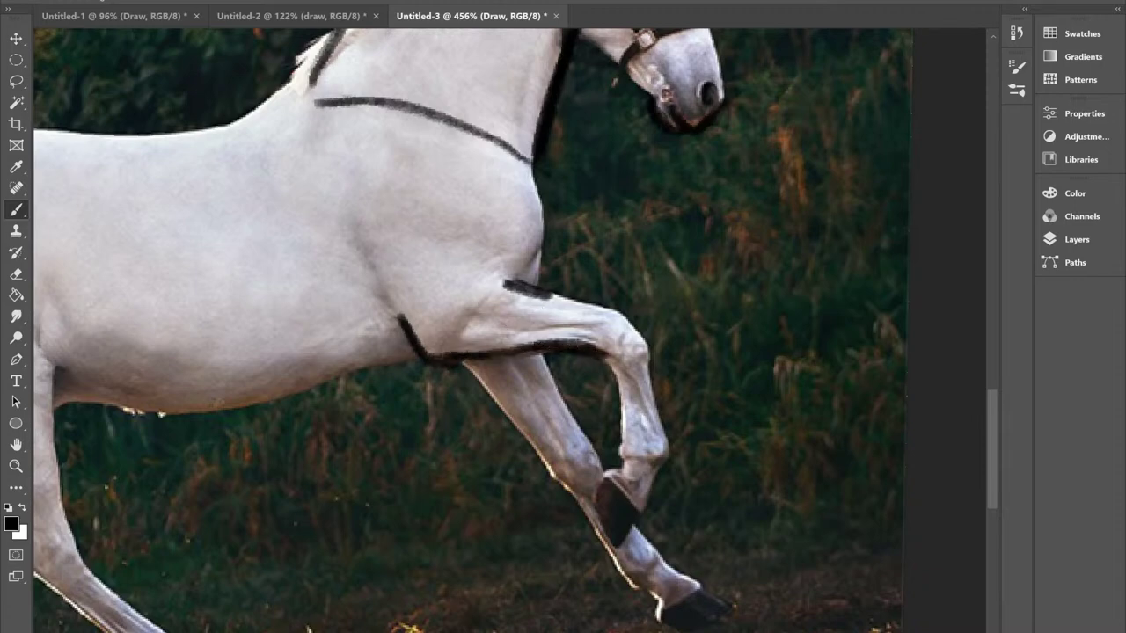
Step: Outline the rest of the raised foreleg, circling its knee and fetlock and tracing the lower leg and tapered pastern
mouse_move(540, 290)
mouse_down()
mouse_move(619, 313)
mouse_move(615, 286)
mouse_move(630, 290)
mouse_move(640, 346)
mouse_move(614, 321)
mouse_move(595, 328)
mouse_move(590, 351)
mouse_move(619, 387)
mouse_move(624, 447)
mouse_up()
mouse_move(643, 352)
mouse_down()
mouse_move(672, 437)
mouse_move(622, 438)
mouse_move(670, 436)
mouse_move(644, 512)
mouse_up()
scroll(666, 345, up, 3)
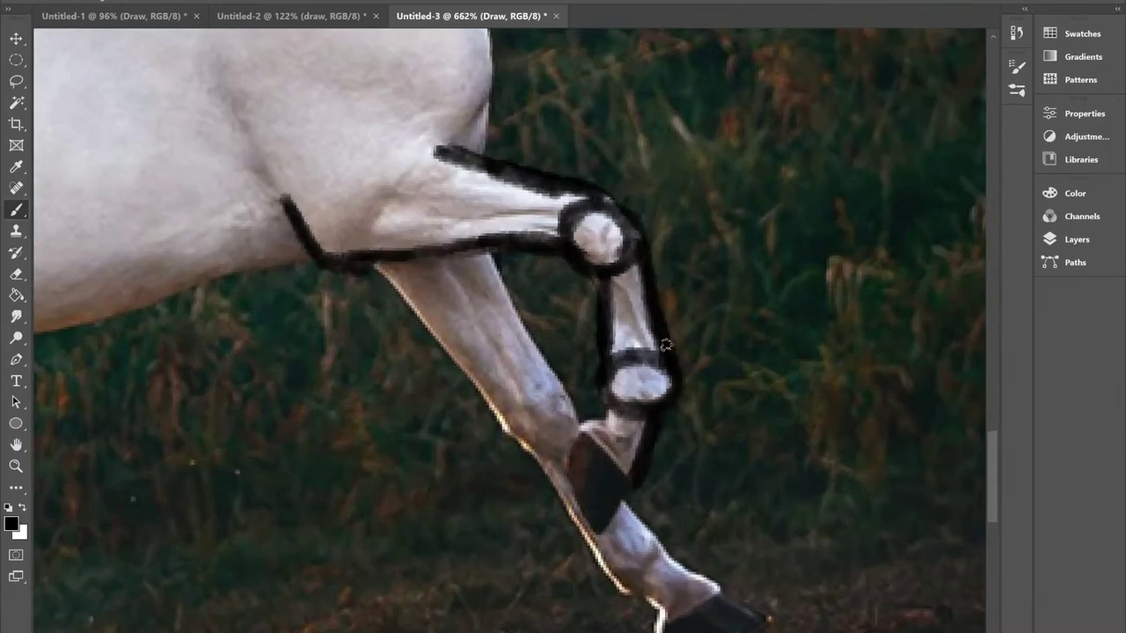
drag(666, 344, 647, 273)
mouse_move(569, 292)
mouse_down()
mouse_move(544, 306)
mouse_move(602, 384)
mouse_up()
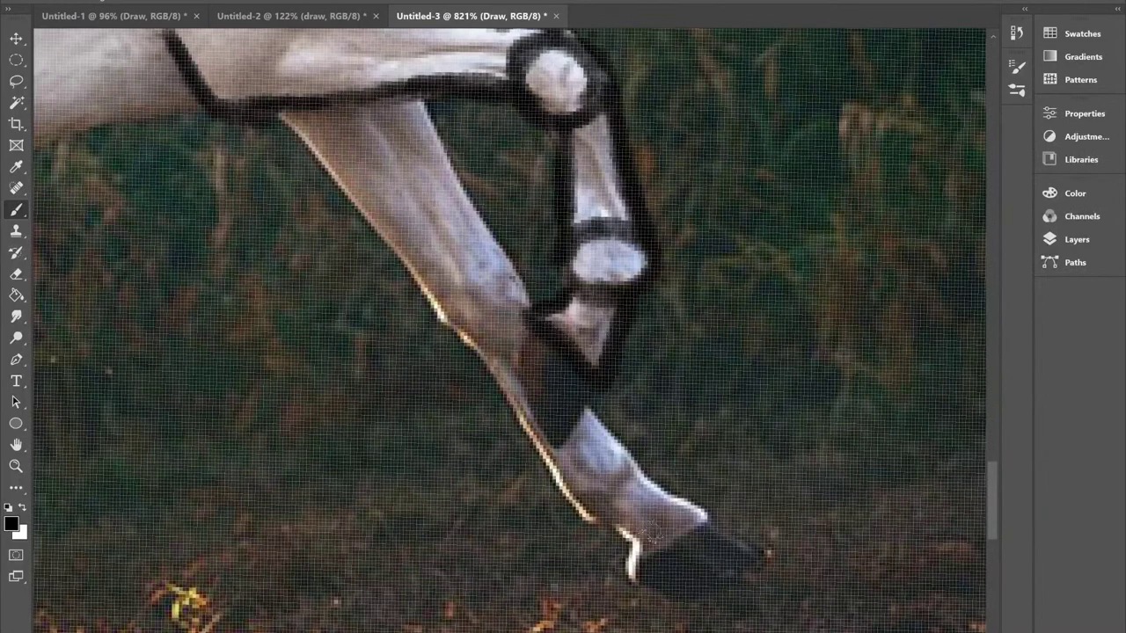
Step: Outline the extended foreleg's pastern and hoof, circle its fetlock, and trace the raised foreleg's hoof
mouse_move(628, 535)
mouse_down()
mouse_move(616, 512)
mouse_move(626, 486)
mouse_move(646, 482)
mouse_move(729, 516)
mouse_up()
drag(728, 516, 647, 545)
scroll(665, 436, down, 2)
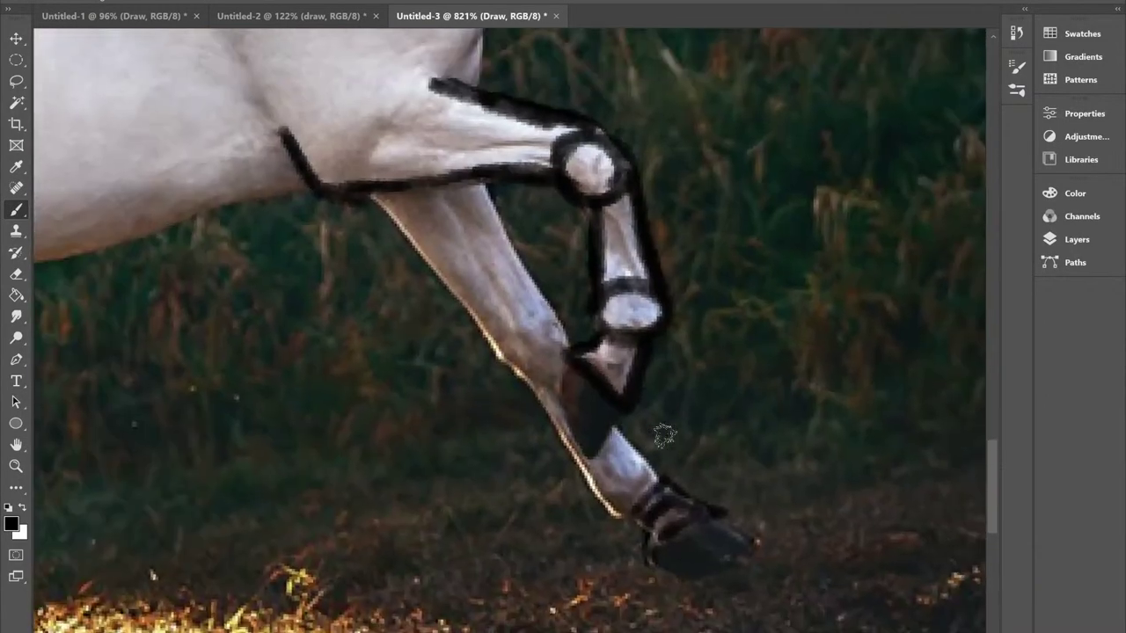
drag(646, 294, 661, 289)
mouse_move(656, 481)
mouse_down()
mouse_move(612, 499)
mouse_move(620, 492)
mouse_up()
mouse_move(695, 513)
mouse_down()
mouse_move(747, 543)
mouse_move(674, 558)
mouse_move(703, 568)
mouse_move(765, 545)
mouse_up()
mouse_move(610, 402)
mouse_down()
mouse_move(590, 453)
mouse_move(566, 378)
mouse_move(583, 448)
mouse_up()
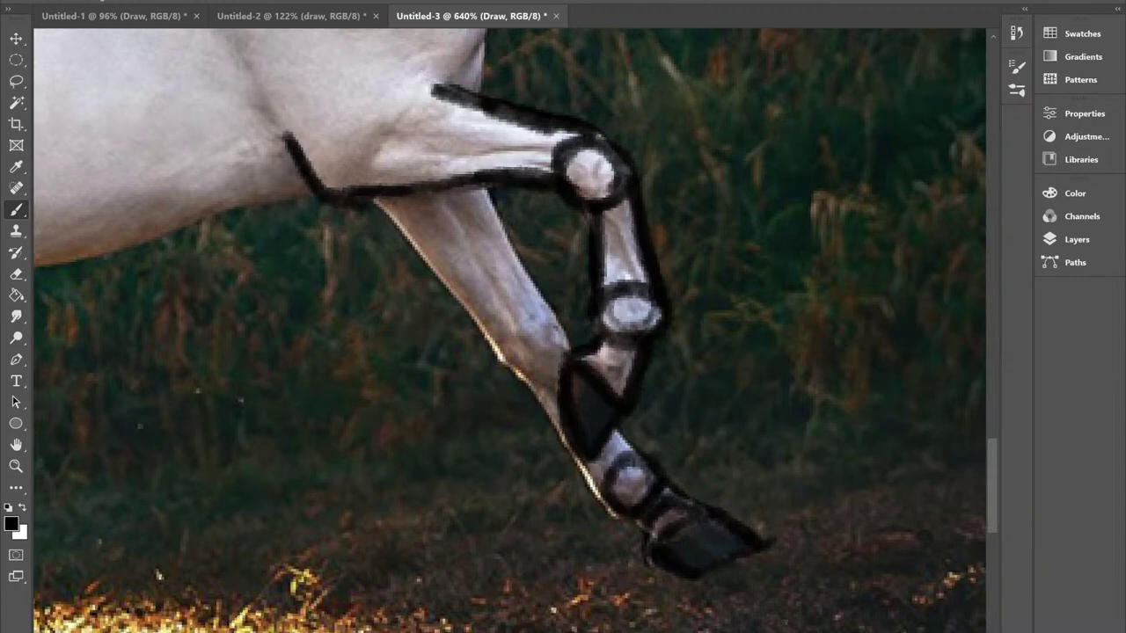
Step: Trace the front and back edges of the white horse's extended foreleg and add a short mark beneath the raised leg's elbow
scroll(717, 405, down, 1)
drag(518, 217, 582, 343)
mouse_move(411, 220)
mouse_down()
mouse_move(587, 424)
mouse_move(616, 480)
mouse_up()
drag(358, 284, 563, 421)
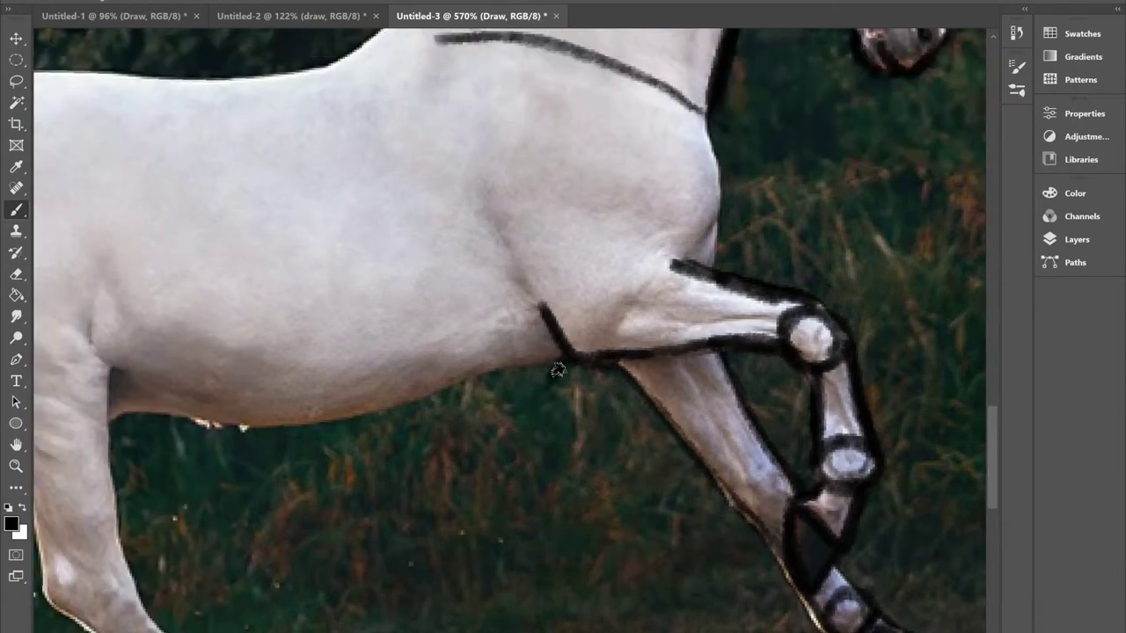
scroll(647, 312, down, 5)
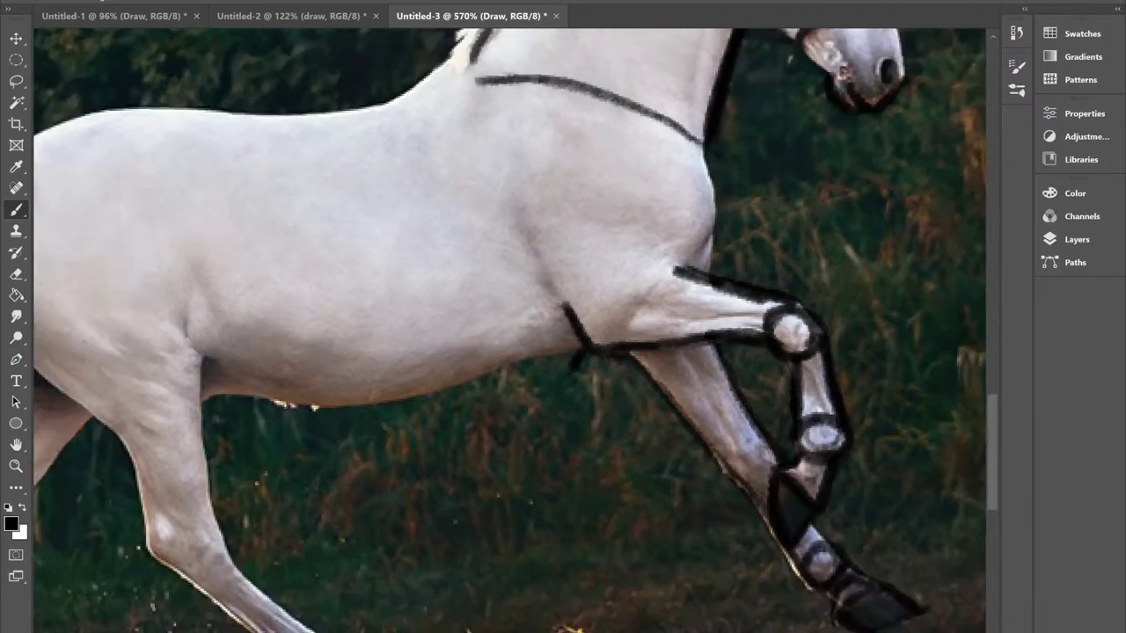
scroll(748, 182, up, 4)
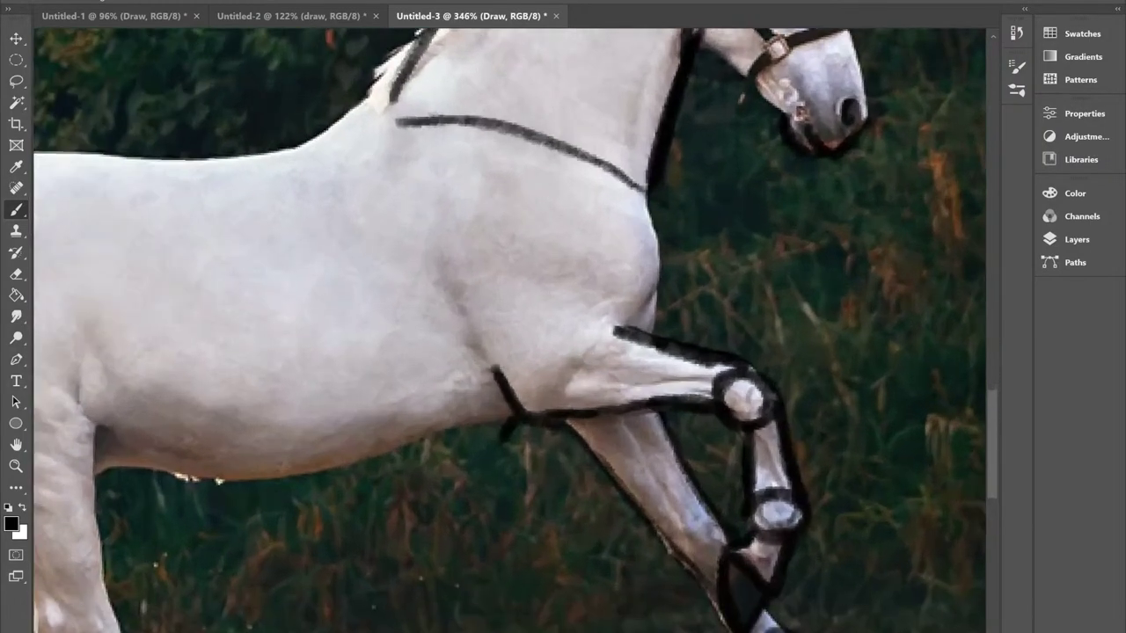
Step: Trace the white horse's chest edge down to the raised foreleg and darken the top edge of its forearm
mouse_move(632, 315)
mouse_down()
mouse_move(649, 345)
mouse_move(651, 207)
mouse_move(662, 291)
mouse_move(651, 348)
mouse_up()
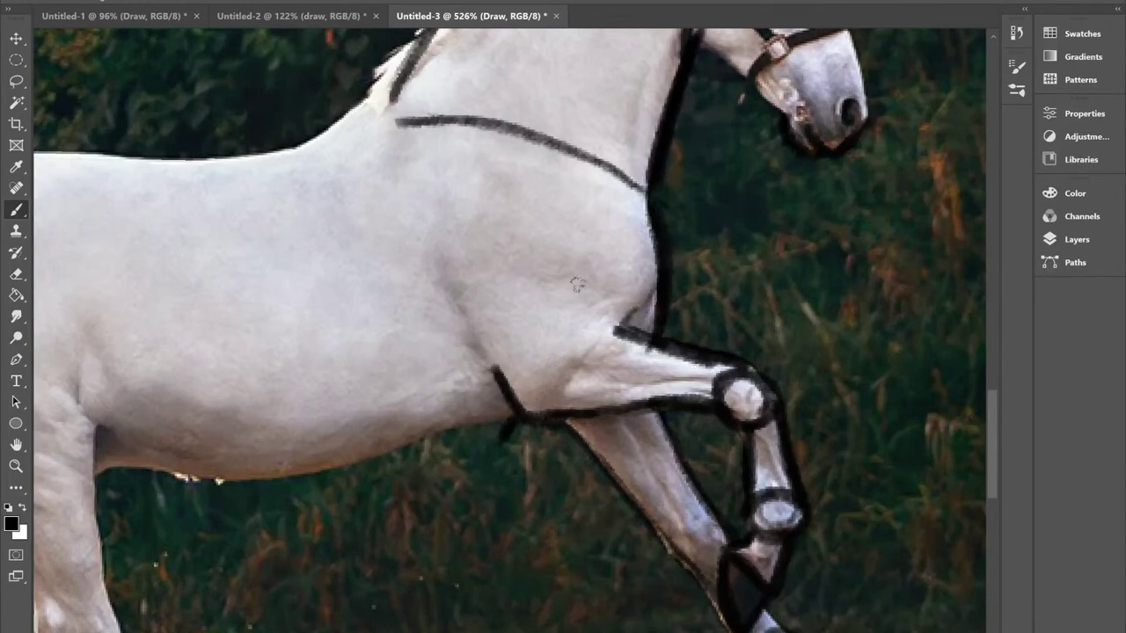
scroll(577, 285, down, 4)
scroll(744, 315, up, 4)
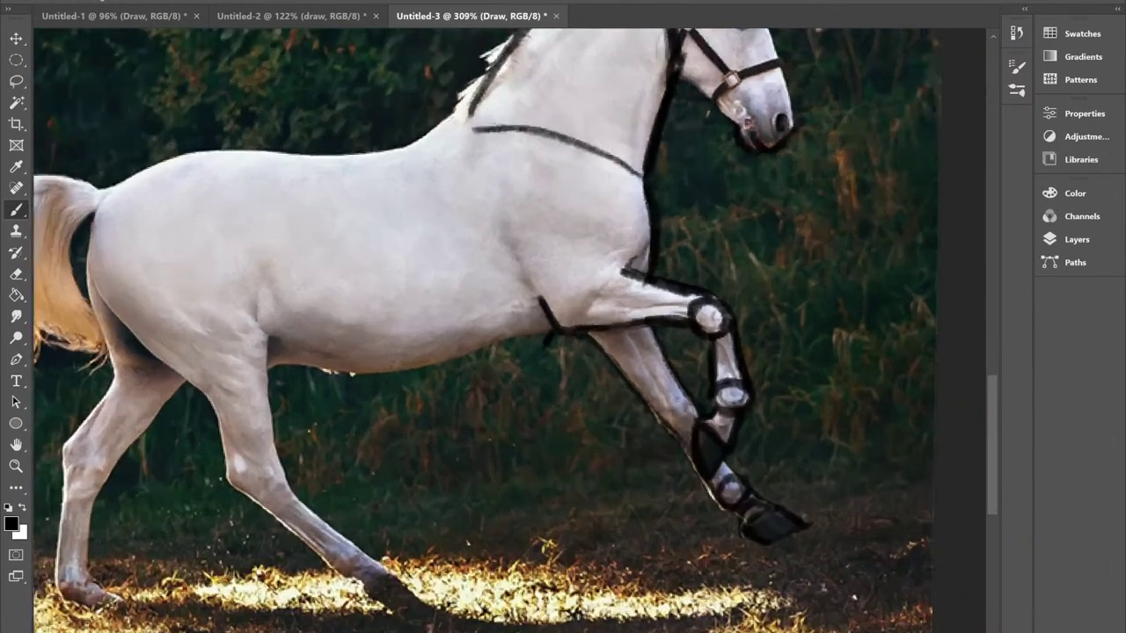
scroll(663, 263, up, 2)
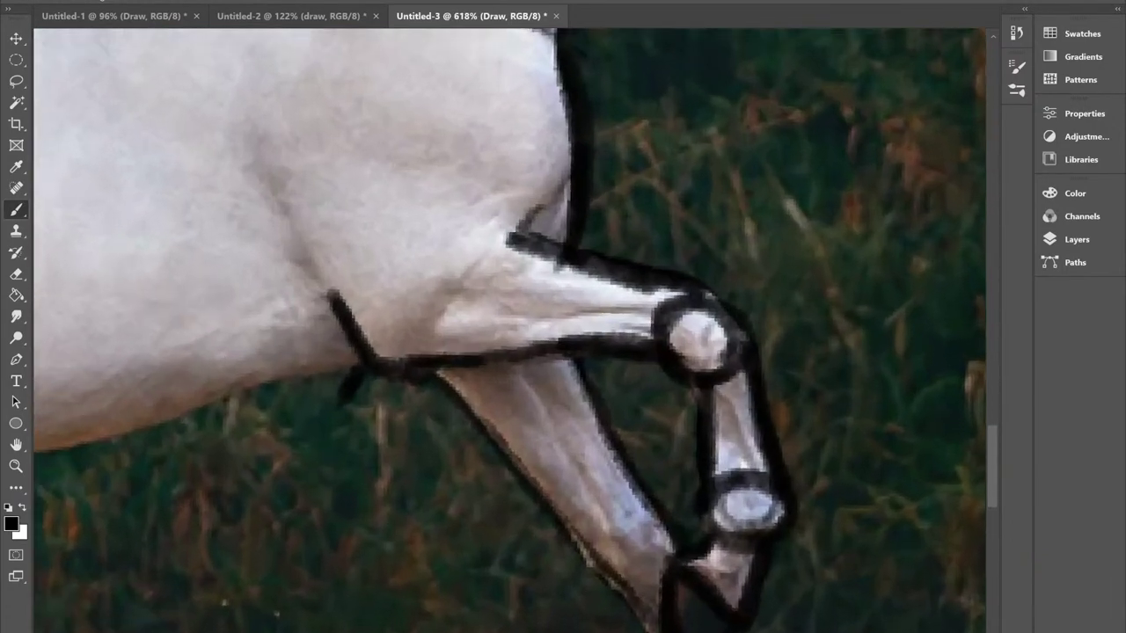
drag(515, 230, 708, 301)
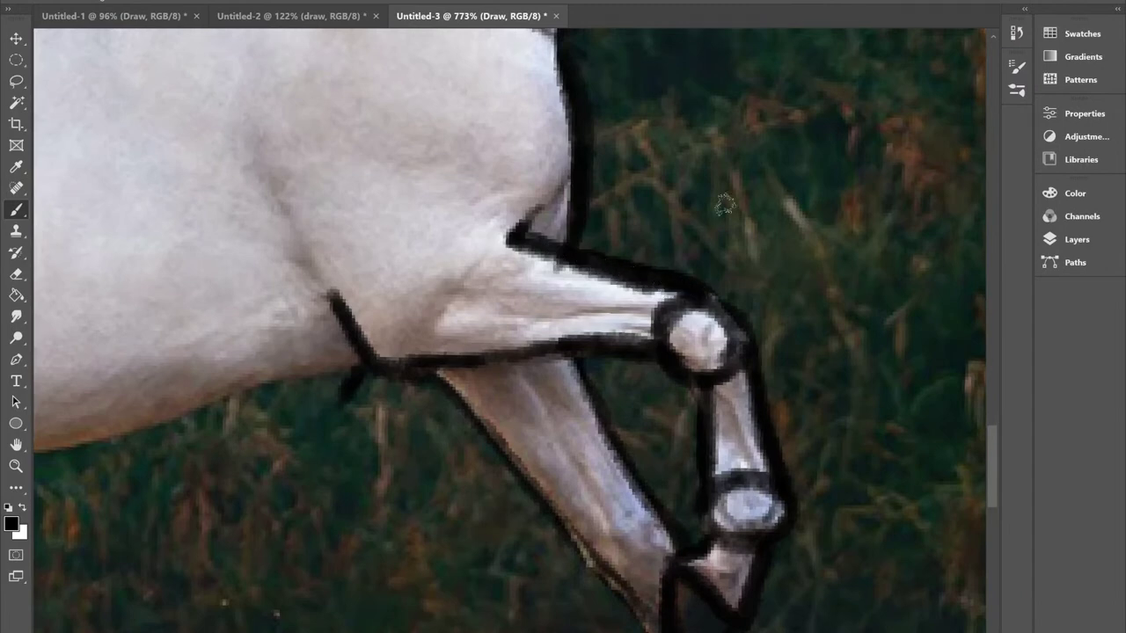
scroll(723, 205, down, 2)
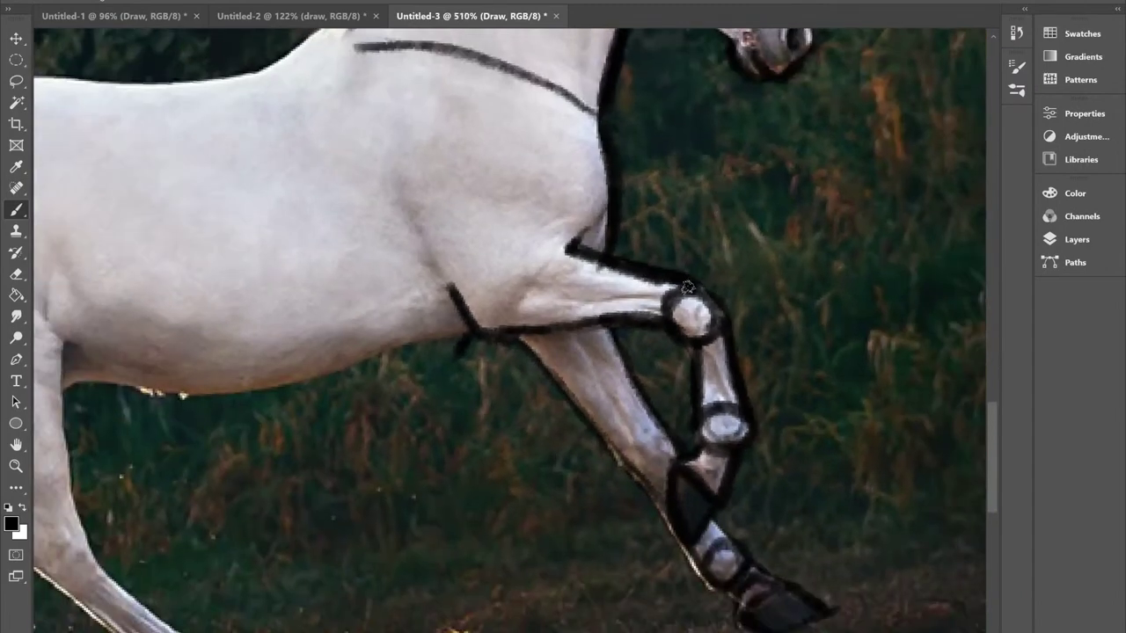
Step: Trace the near hind leg's upper front and back edges, mark its hock, and outline the far hind leg's rear edge to the hock
scroll(661, 209, down, 3)
drag(661, 210, 797, 164)
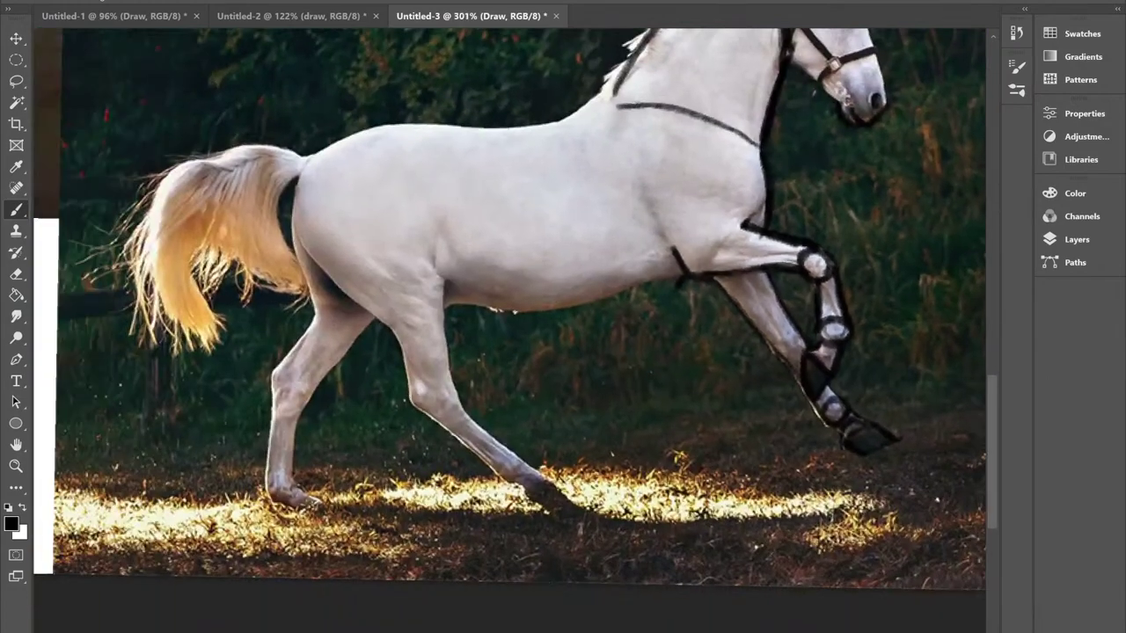
scroll(797, 164, up, 1)
scroll(202, 572, up, 2)
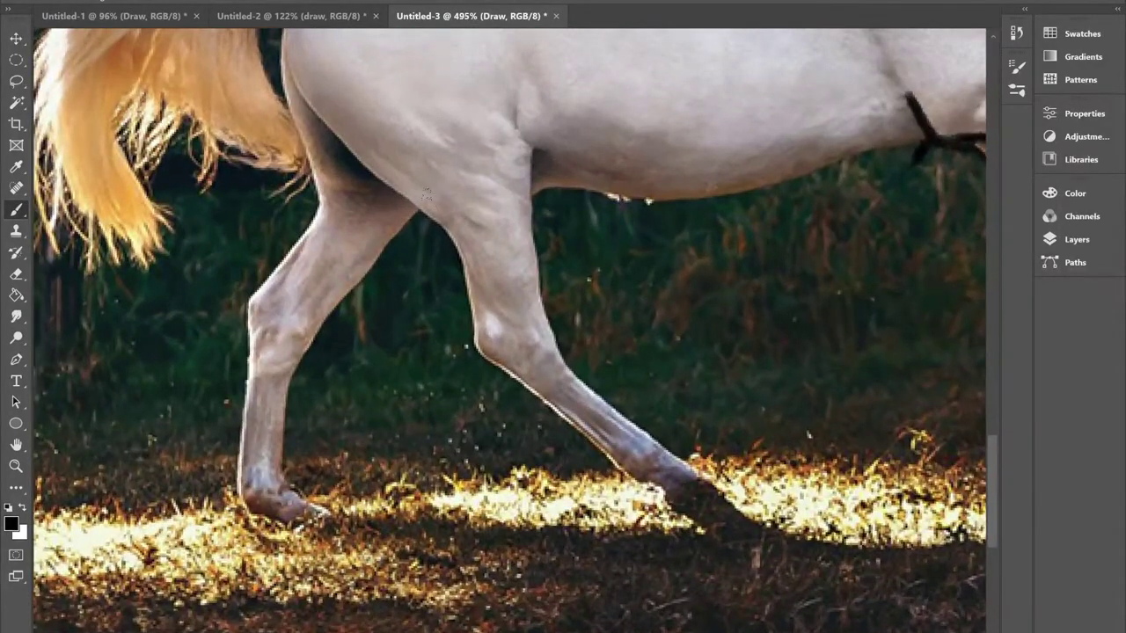
mouse_move(362, 167)
mouse_down()
mouse_move(437, 231)
mouse_move(477, 303)
mouse_move(447, 230)
mouse_move(475, 354)
mouse_up()
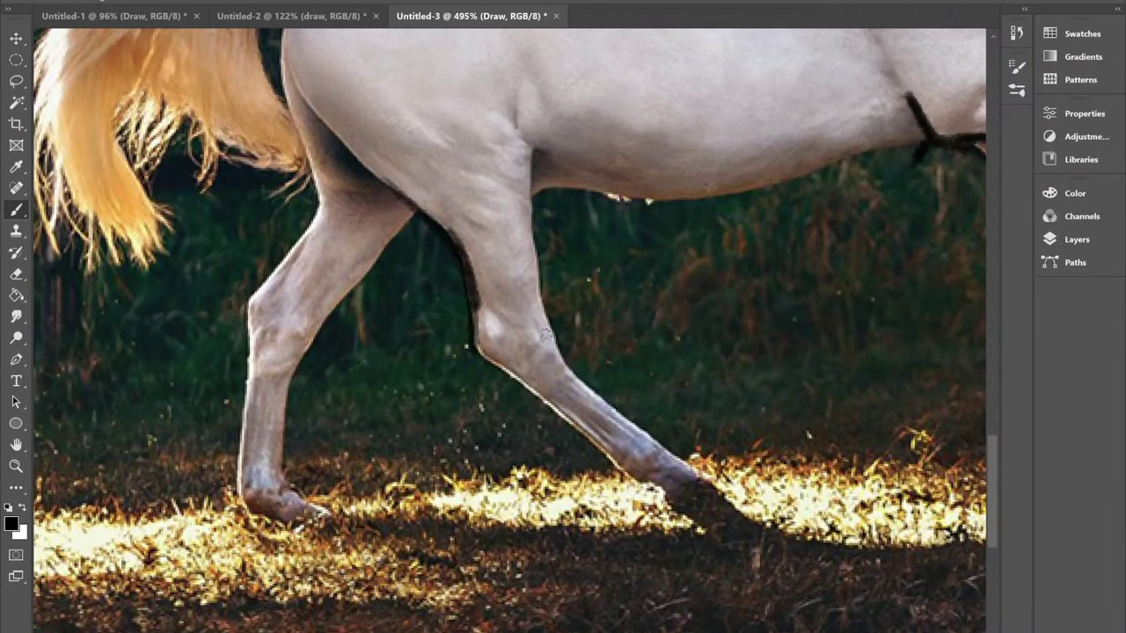
mouse_move(553, 306)
mouse_down()
mouse_move(541, 172)
mouse_move(532, 176)
mouse_move(553, 325)
mouse_up()
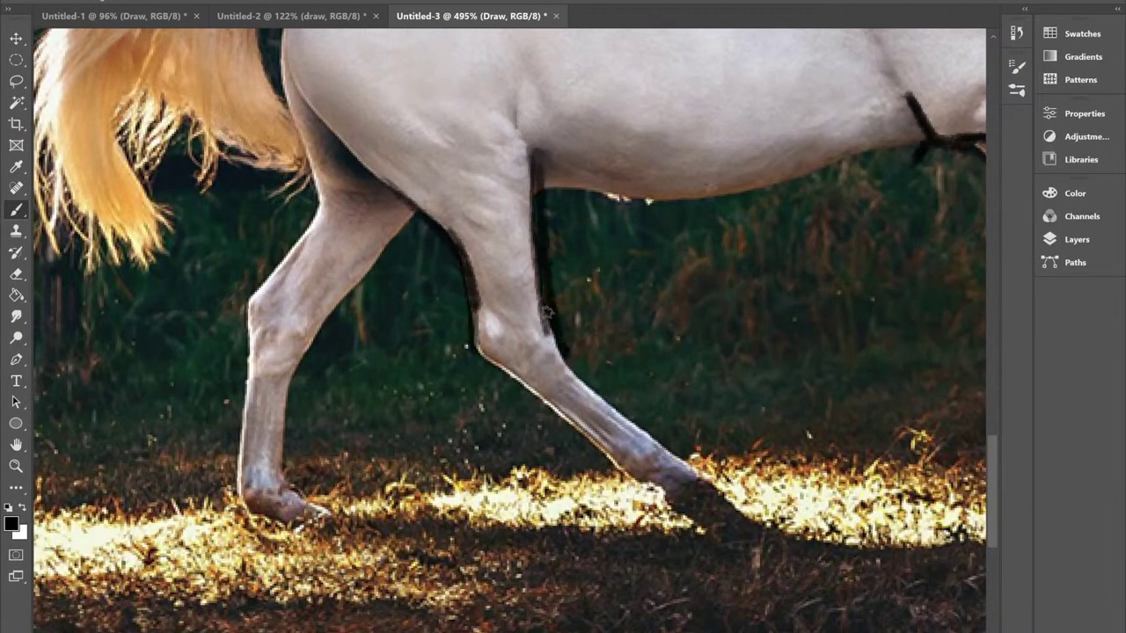
drag(473, 301, 541, 333)
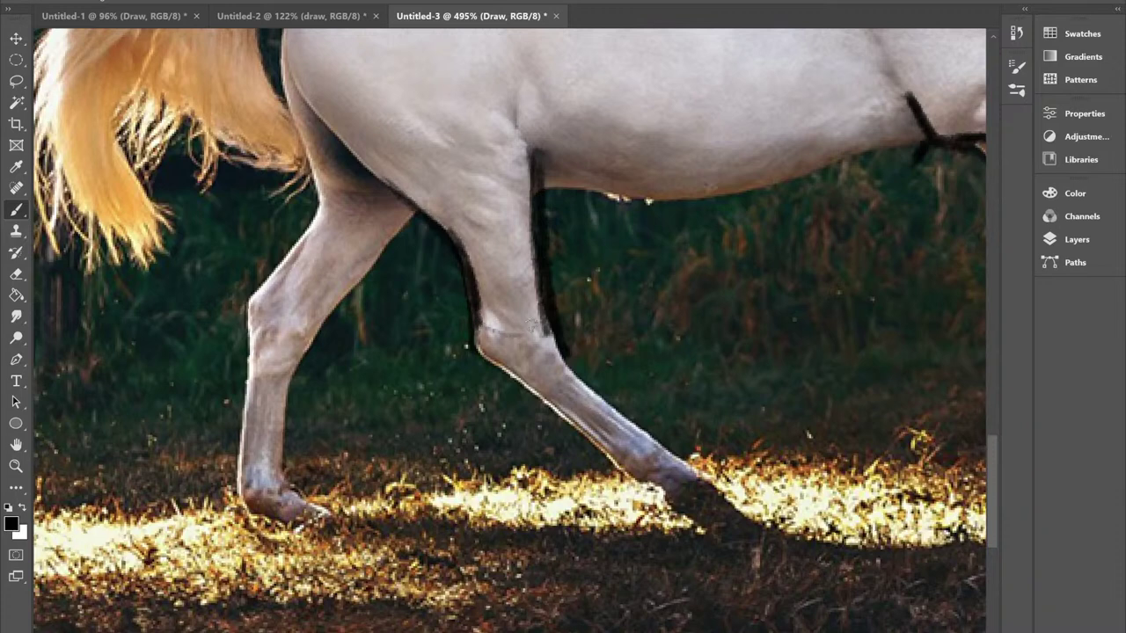
mouse_move(476, 315)
mouse_down()
mouse_move(466, 350)
mouse_move(518, 385)
mouse_up()
drag(241, 315, 320, 195)
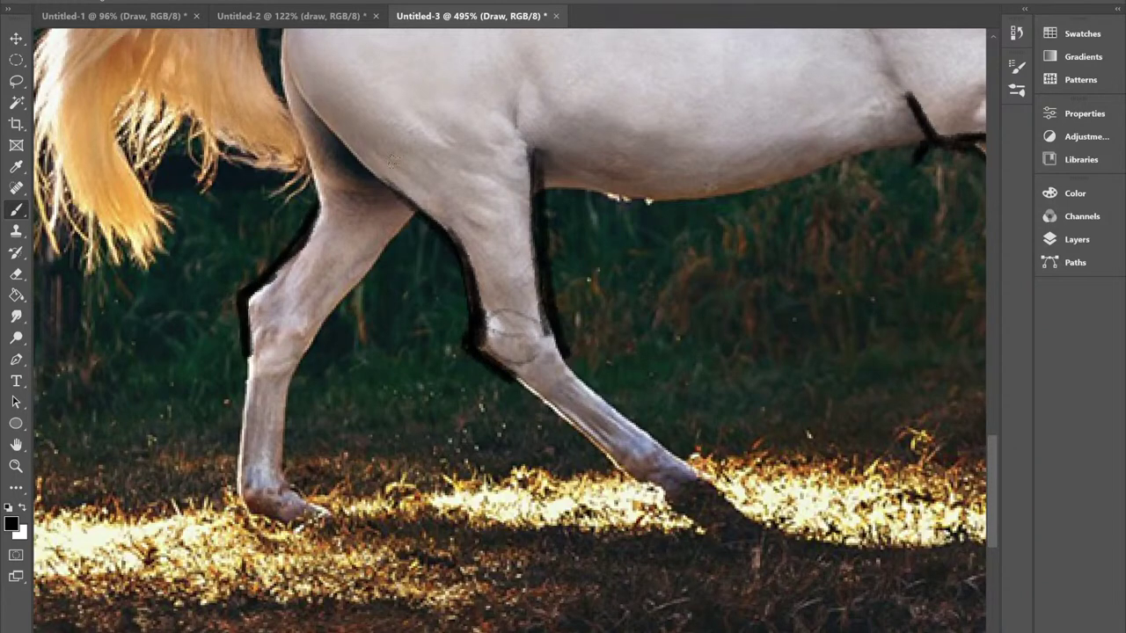
Step: Trace the far hind leg's front edge, circle both hock points, and outline the lower-leg segments of both hind legs
drag(403, 232, 310, 341)
mouse_move(257, 301)
mouse_down()
mouse_move(230, 303)
mouse_move(270, 287)
mouse_up()
mouse_move(508, 354)
mouse_down()
mouse_move(486, 375)
mouse_move(506, 359)
mouse_move(641, 479)
mouse_up()
drag(552, 330, 671, 447)
mouse_move(306, 343)
mouse_down()
mouse_move(278, 412)
mouse_move(285, 480)
mouse_up()
drag(247, 352, 238, 486)
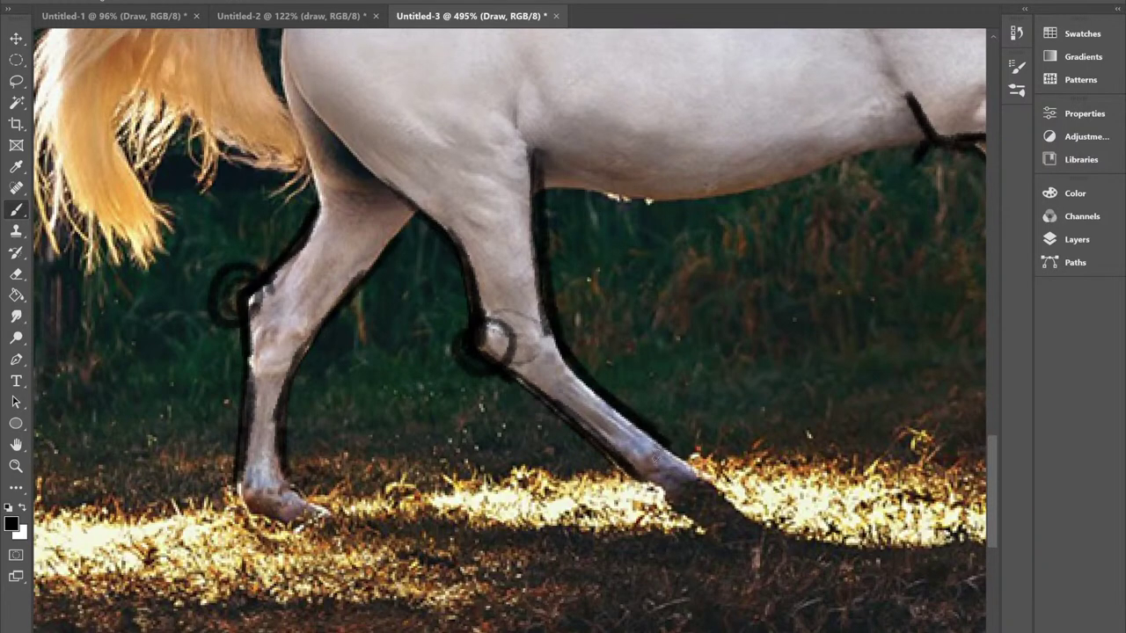
Step: Circle the fetlocks on both hind legs and mark their pasterns and hooves
drag(649, 445, 630, 456)
mouse_move(236, 482)
mouse_down()
mouse_move(282, 489)
mouse_move(240, 473)
mouse_up()
mouse_move(274, 511)
mouse_down()
mouse_move(299, 492)
mouse_move(330, 519)
mouse_move(343, 513)
mouse_up()
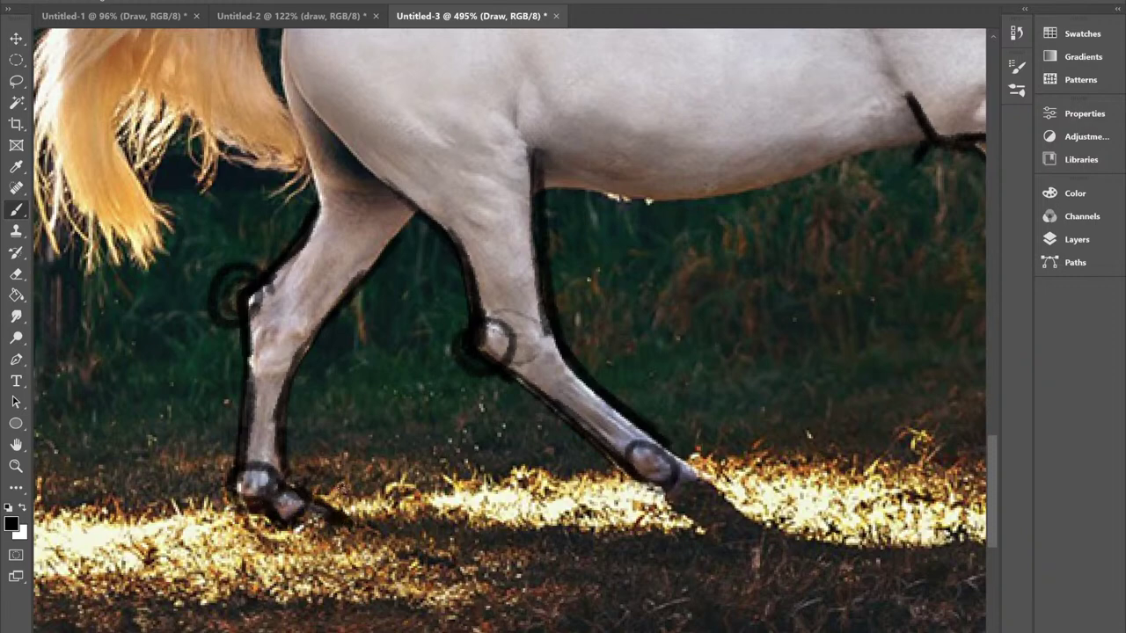
mouse_move(701, 501)
mouse_down()
mouse_move(677, 497)
mouse_move(708, 479)
mouse_move(714, 509)
mouse_up()
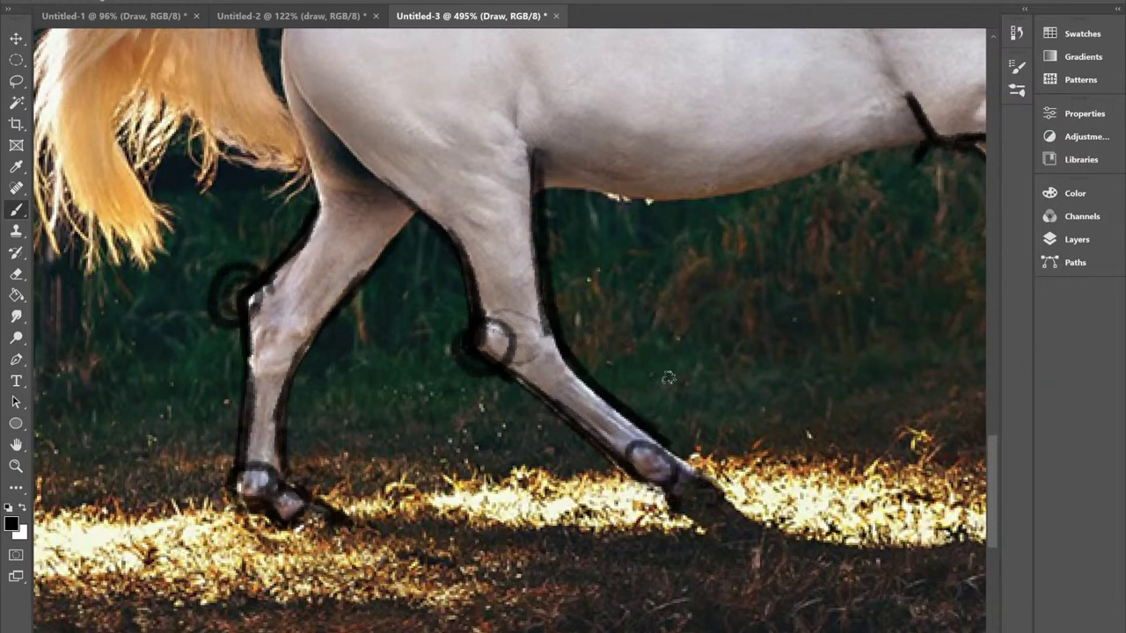
scroll(668, 378, down, 3)
scroll(668, 378, down, 3)
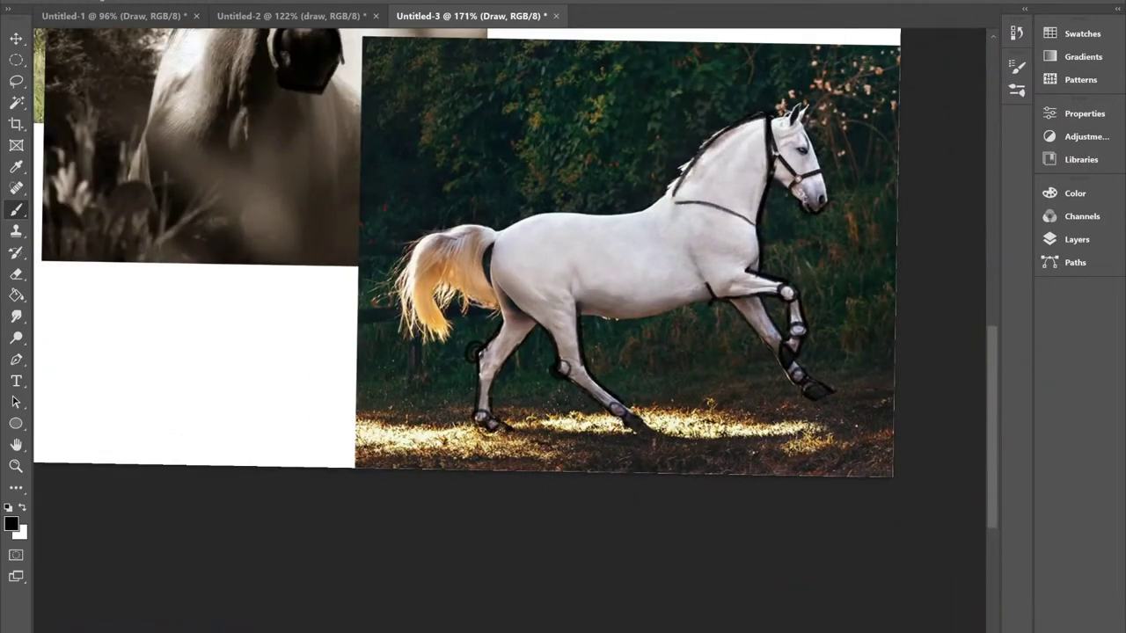
scroll(818, 483, down, 3)
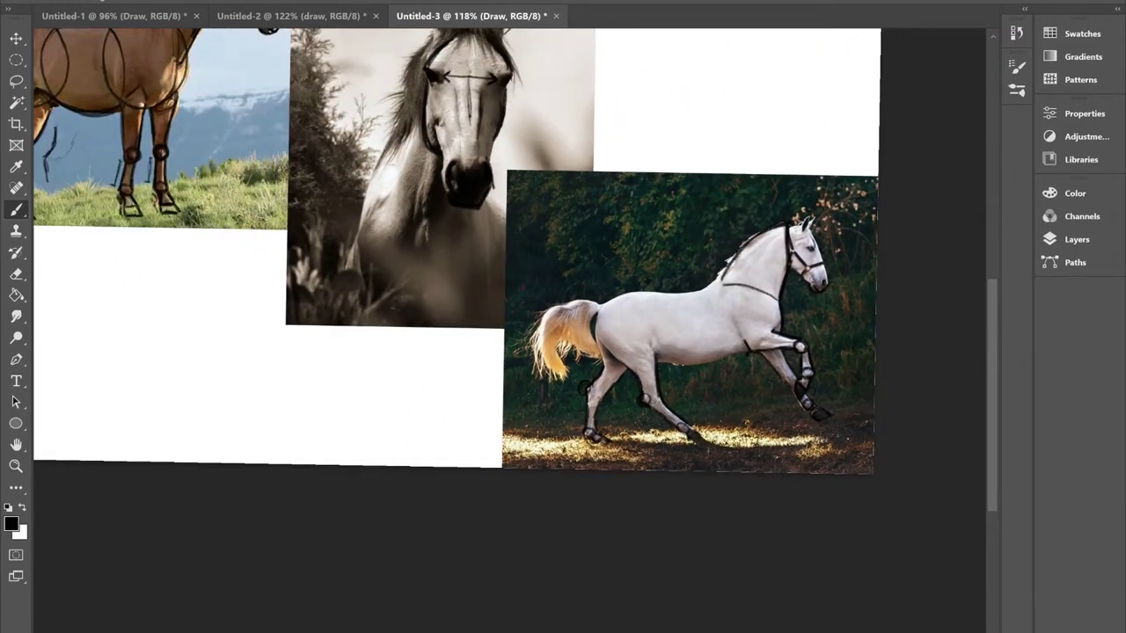
Step: In the Untitled-2 drawing, sketch a new side-view horse with a large chest circle, neck curves, a head circle and a muzzle
click(291, 16)
mouse_move(143, 88)
mouse_down()
mouse_move(378, 127)
mouse_move(480, 159)
mouse_up()
scroll(480, 159, up, 4)
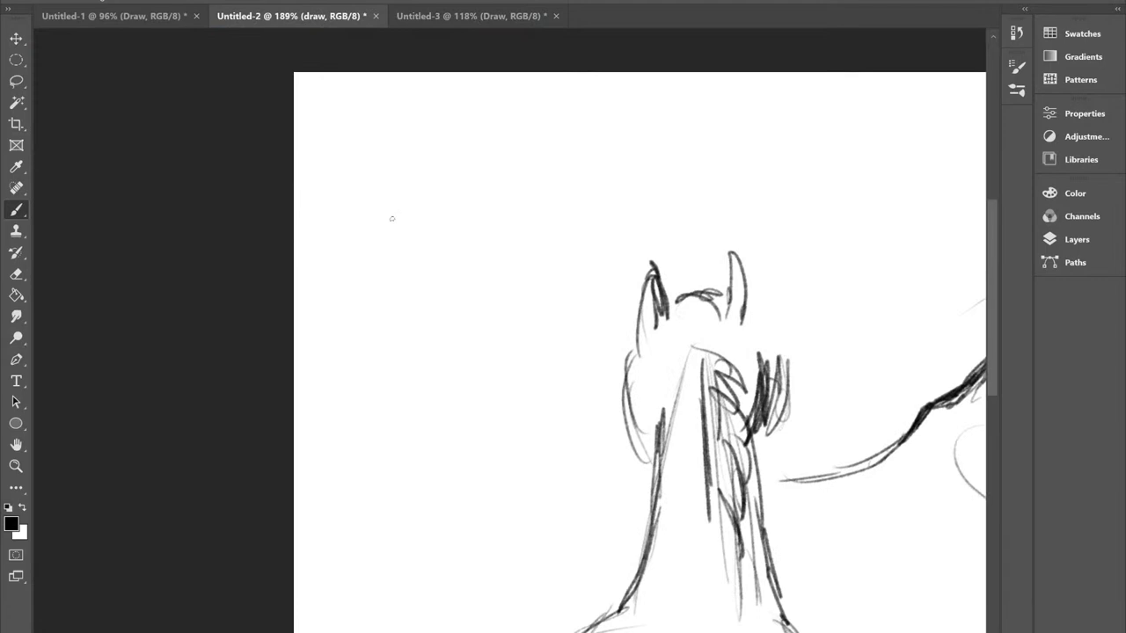
mouse_move(519, 224)
mouse_down()
mouse_move(416, 274)
mouse_move(531, 215)
mouse_move(399, 176)
mouse_move(502, 291)
mouse_move(466, 157)
mouse_move(437, 299)
mouse_move(533, 220)
mouse_move(378, 260)
mouse_move(527, 256)
mouse_up()
mouse_move(435, 159)
mouse_down()
mouse_move(540, 111)
mouse_move(590, 107)
mouse_up()
mouse_move(533, 232)
mouse_down()
mouse_move(575, 162)
mouse_move(621, 148)
mouse_up()
drag(520, 196, 584, 137)
mouse_move(618, 177)
mouse_down()
mouse_move(645, 167)
mouse_move(673, 187)
mouse_up()
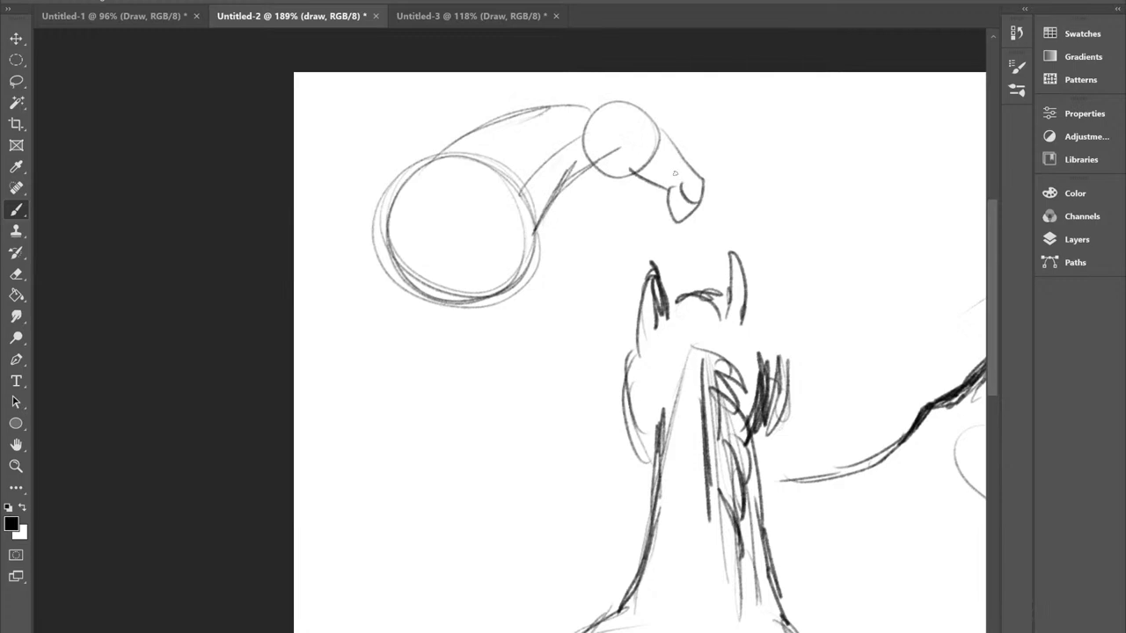
Step: Add two ears, an eye and a nostril to the new horse's head, and draw a curved shoulder line inside the chest circle
drag(615, 105, 644, 86)
drag(647, 107, 665, 89)
drag(571, 212, 596, 209)
scroll(595, 208, up, 2)
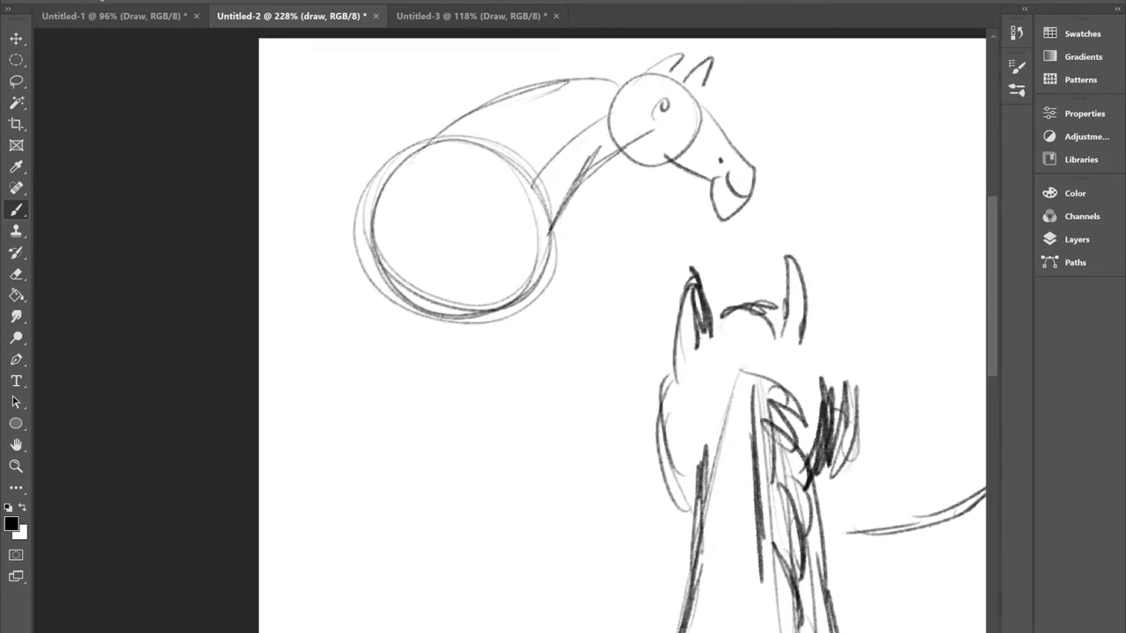
drag(515, 217, 526, 245)
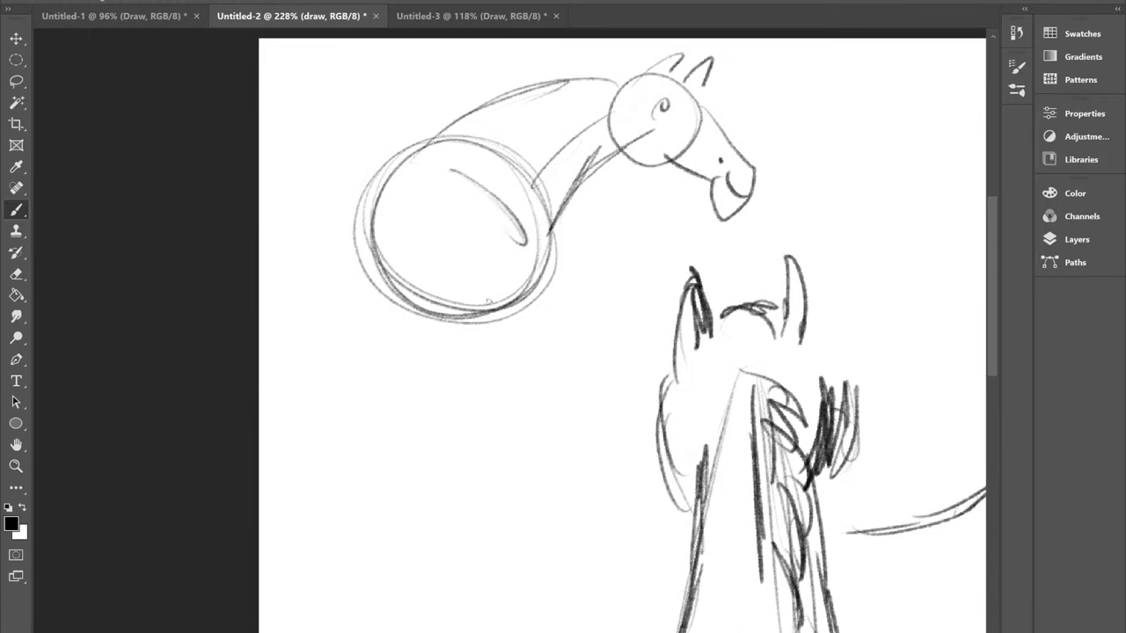
Step: Sketch the tapering upper foreleg beneath the chest circle, with a pointed elbow mark above it and short curves for the knee
drag(495, 317, 464, 377)
drag(417, 302, 428, 402)
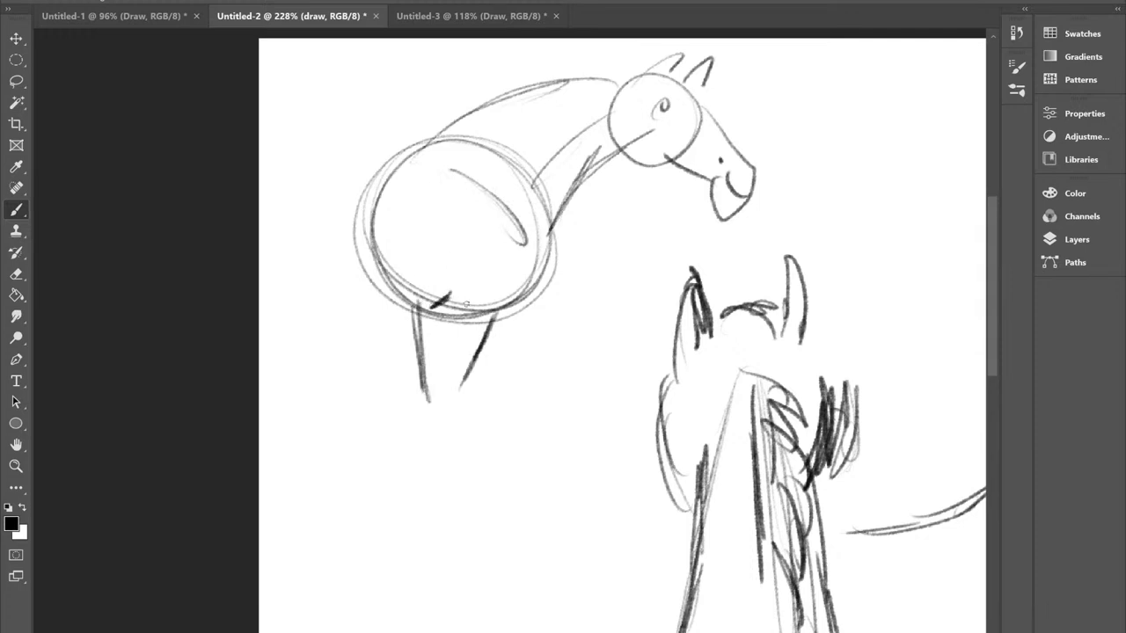
drag(489, 340, 457, 401)
drag(506, 257, 562, 206)
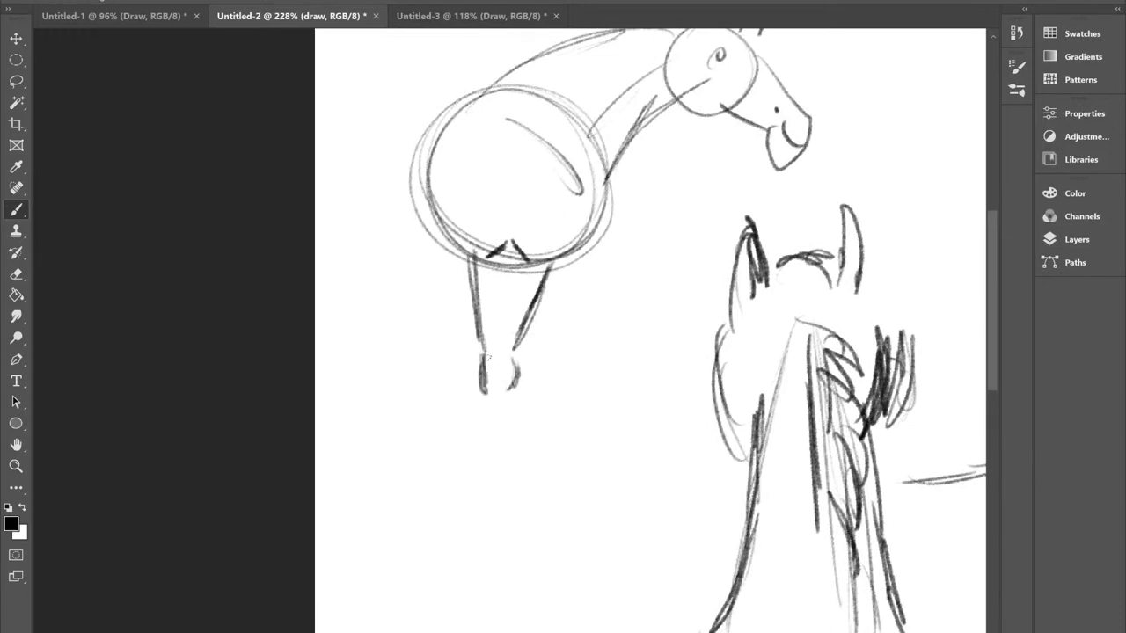
Step: Round off the knee and draw the narrow lower leg below it, with an inner tendon line and a flare at the back
drag(526, 321, 504, 449)
drag(514, 400, 504, 452)
mouse_move(487, 398)
mouse_down()
mouse_move(480, 457)
mouse_move(502, 450)
mouse_up()
drag(489, 396, 480, 451)
drag(487, 426, 480, 445)
drag(502, 399, 491, 464)
scroll(490, 381, down, 3)
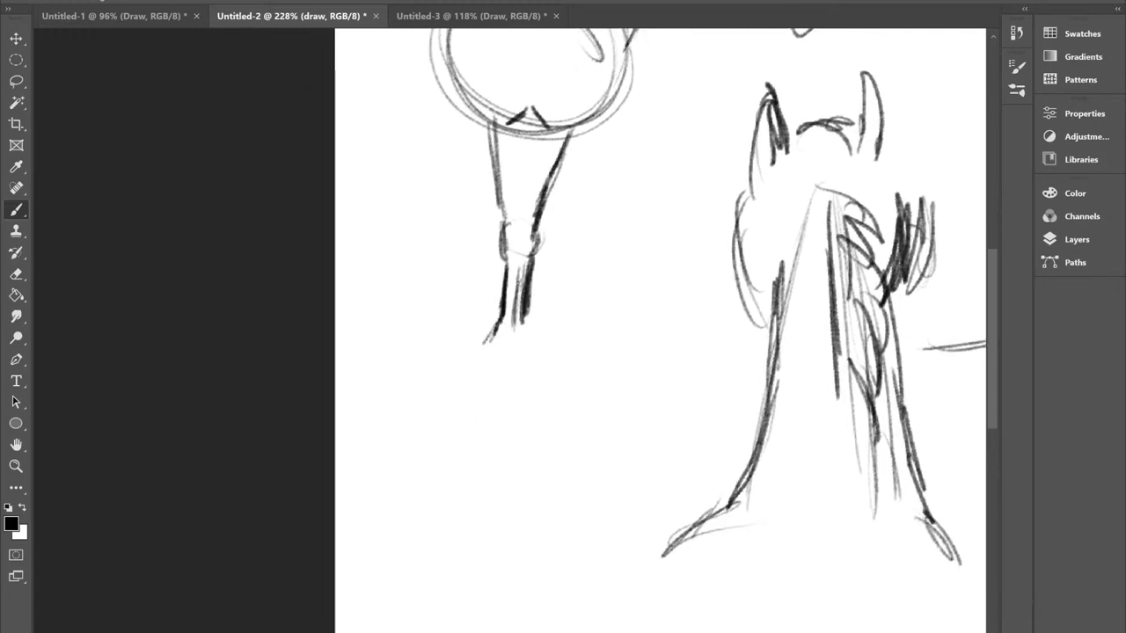
Step: Draw the rounded fetlock at the end of the lower leg and darken the pointed tuft behind it
drag(526, 315, 521, 345)
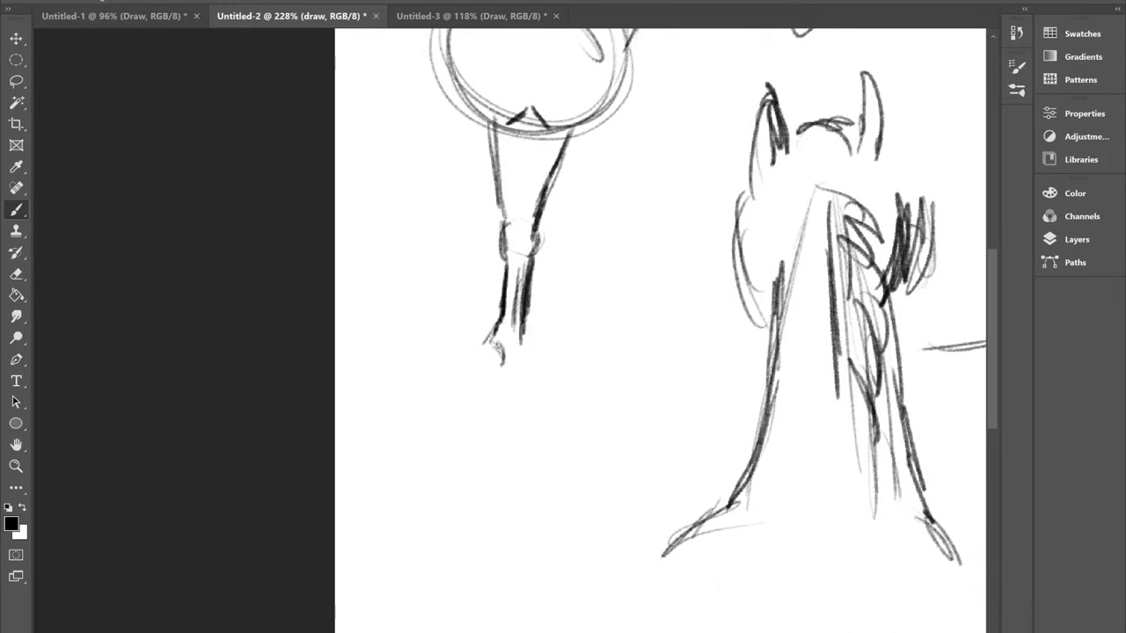
scroll(518, 269, up, 3)
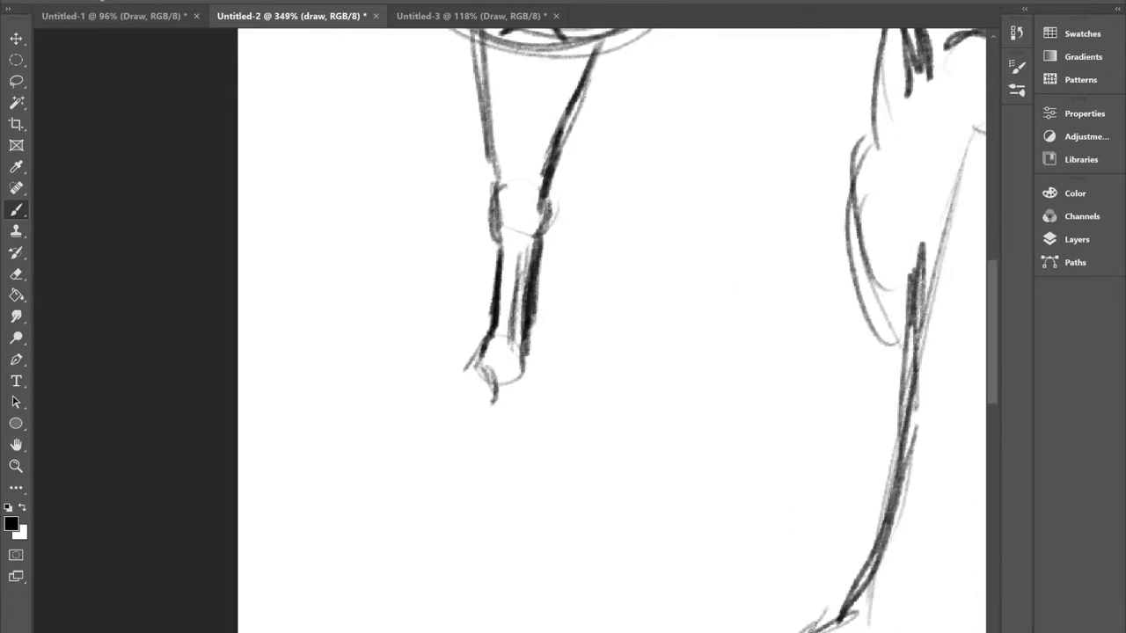
mouse_move(484, 336)
mouse_down()
mouse_move(459, 373)
mouse_move(498, 380)
mouse_up()
drag(490, 319, 468, 367)
drag(501, 271, 459, 378)
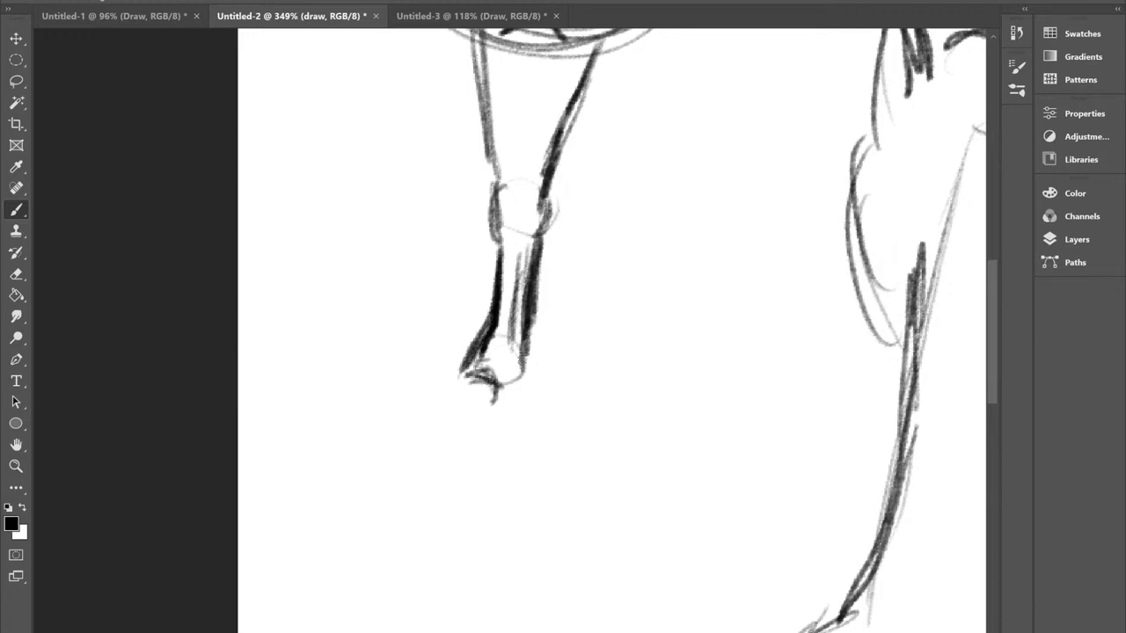
Step: Draw a wedge-shaped hoof with a flat base and curved top edge, and join it to the fetlock with a slanted pastern
mouse_move(528, 370)
mouse_down()
mouse_move(547, 405)
mouse_move(494, 413)
mouse_move(490, 428)
mouse_move(521, 380)
mouse_move(575, 464)
mouse_up()
mouse_move(490, 438)
mouse_down()
mouse_move(538, 463)
mouse_move(593, 463)
mouse_move(567, 467)
mouse_up()
mouse_move(549, 407)
mouse_down()
mouse_move(577, 464)
mouse_move(591, 461)
mouse_up()
mouse_move(489, 431)
mouse_down()
mouse_move(549, 410)
mouse_move(549, 396)
mouse_up()
mouse_move(530, 318)
mouse_down()
mouse_move(553, 417)
mouse_move(540, 393)
mouse_up()
drag(523, 352, 543, 406)
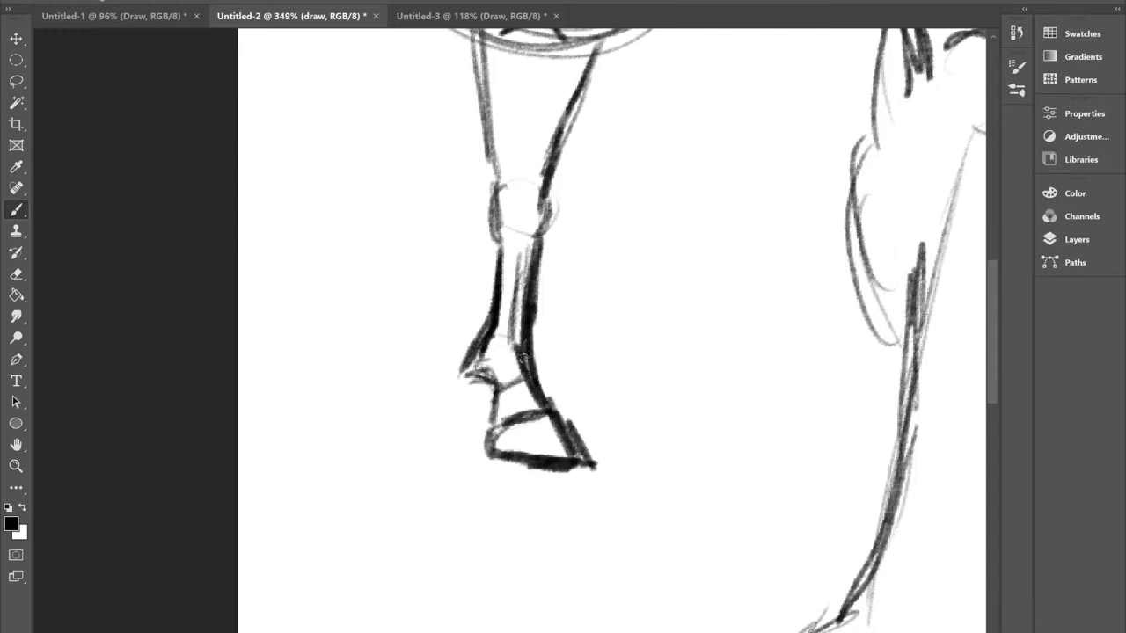
Step: Thicken the foreleg's front edge from the pastern up to the knee and its back edge around the knee
drag(525, 324, 535, 378)
mouse_move(529, 247)
mouse_down()
mouse_move(526, 345)
mouse_move(528, 283)
mouse_up()
drag(551, 181, 533, 241)
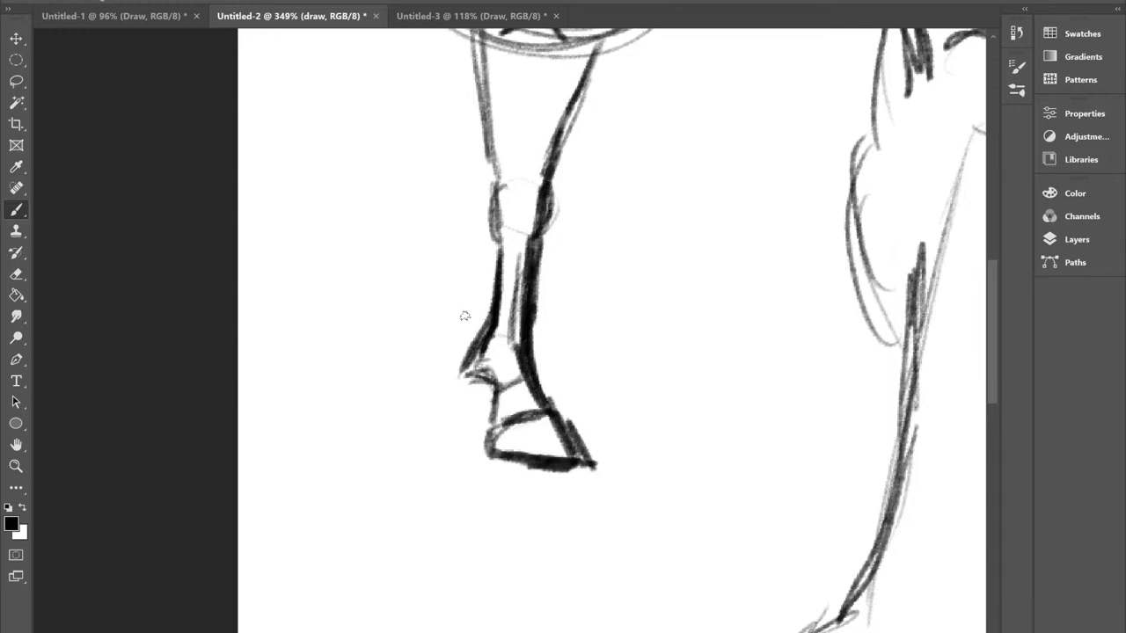
scroll(464, 316, down, 1)
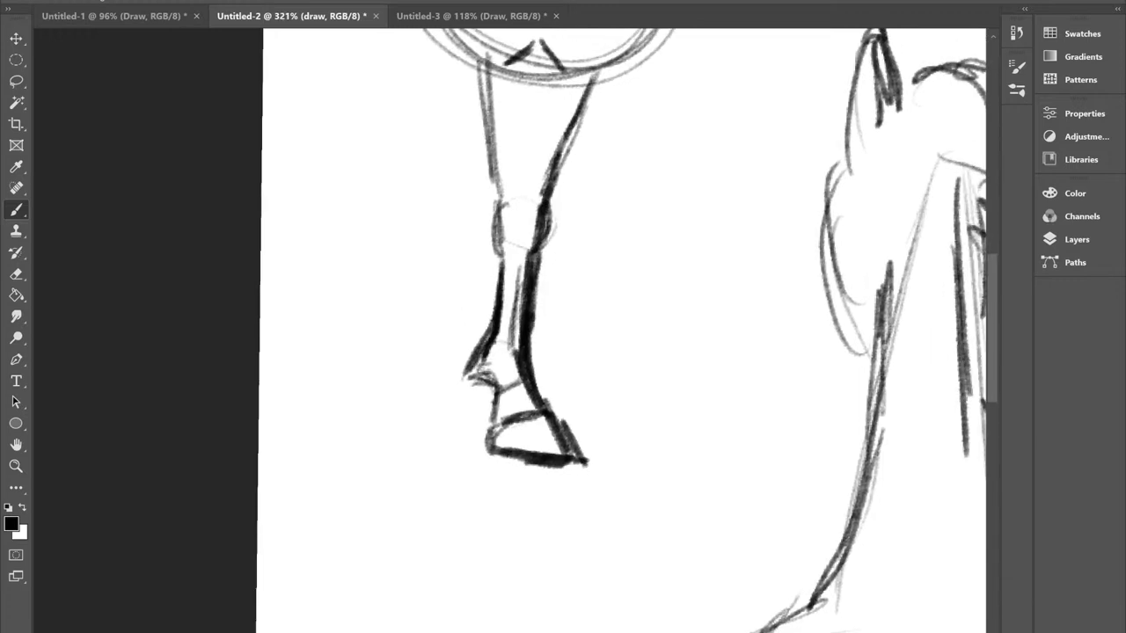
drag(496, 224, 501, 269)
drag(494, 195, 500, 254)
drag(492, 156, 493, 213)
Step: Darken both edges of the upper foreleg between the chest circle and the knee
scroll(510, 331, down, 1)
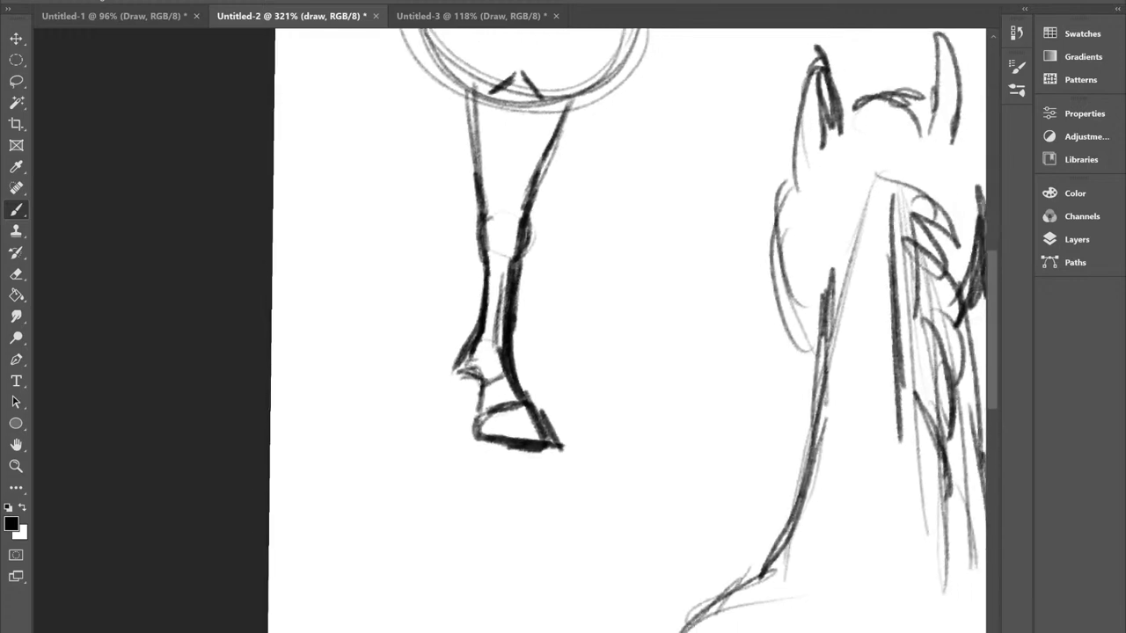
scroll(510, 330, up, 2)
drag(458, 97, 473, 211)
drag(559, 150, 531, 215)
mouse_move(574, 106)
mouse_down()
mouse_move(532, 213)
mouse_move(558, 146)
mouse_up()
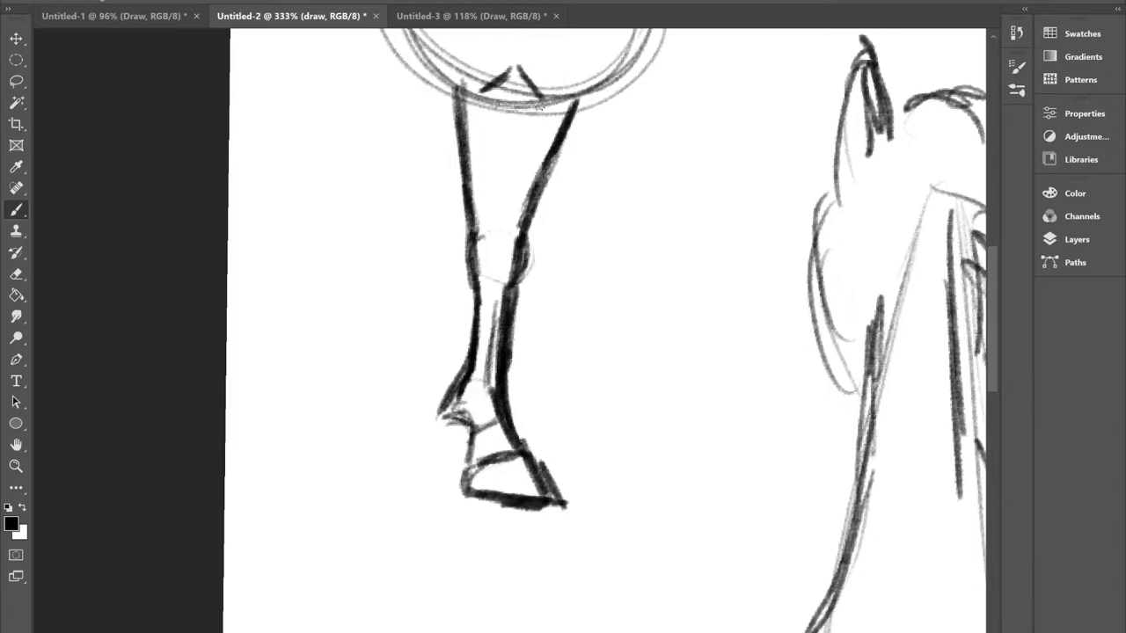
Step: Review the foreleg's proportions against the whole horse sketch and the neighbouring drawings
scroll(539, 106, down, 1)
scroll(620, 331, down, 2)
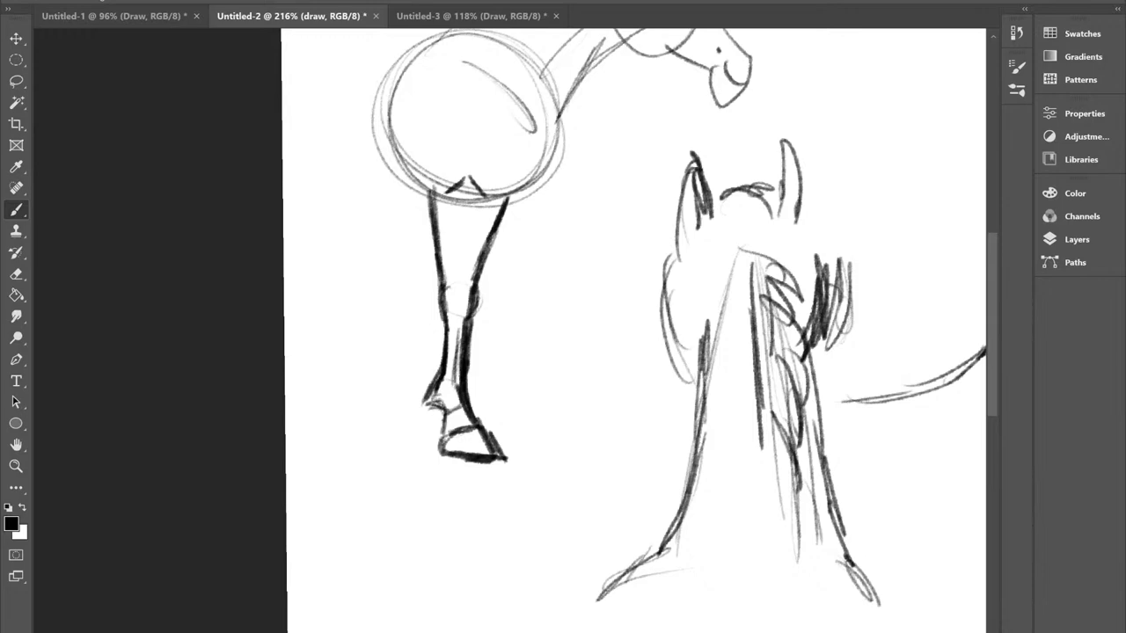
scroll(490, 211, down, 1)
drag(577, 213, 475, 218)
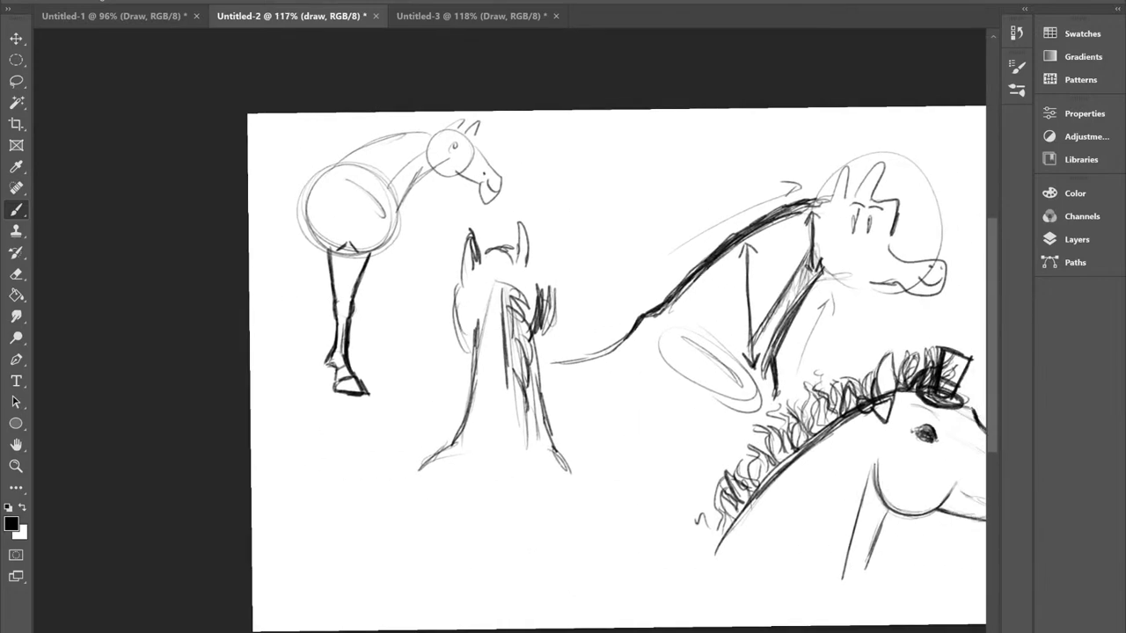
scroll(475, 218, down, 3)
scroll(755, 230, up, 3)
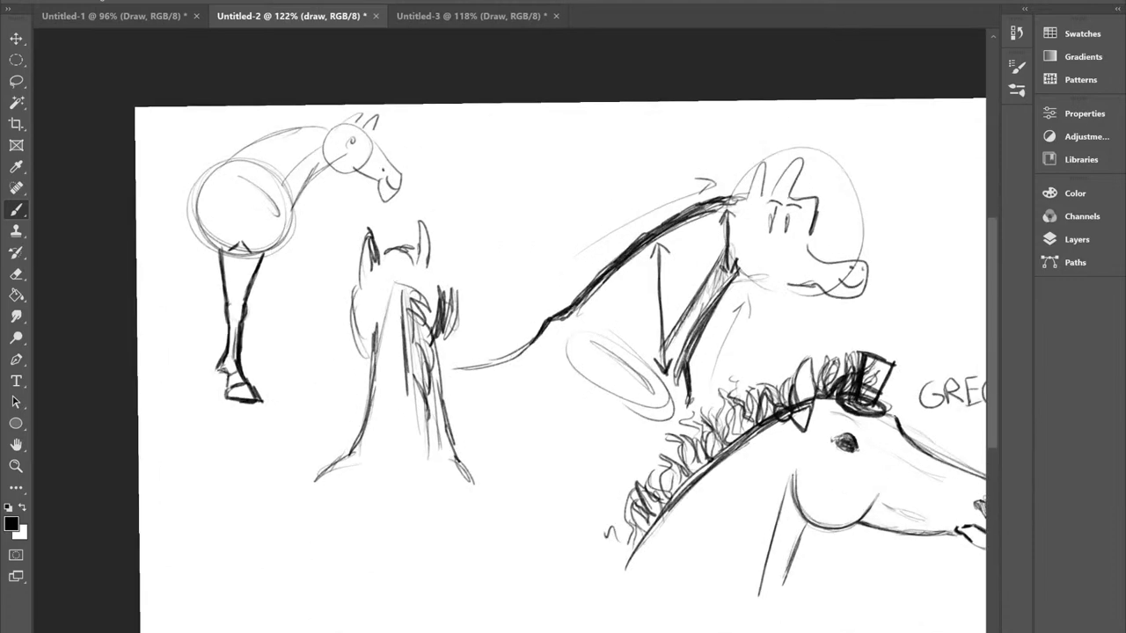
drag(572, 311, 597, 308)
scroll(470, 333, up, 1)
scroll(567, 229, down, 1)
scroll(307, 299, up, 1)
drag(395, 204, 563, 222)
scroll(564, 221, up, 1)
scroll(488, 181, up, 2)
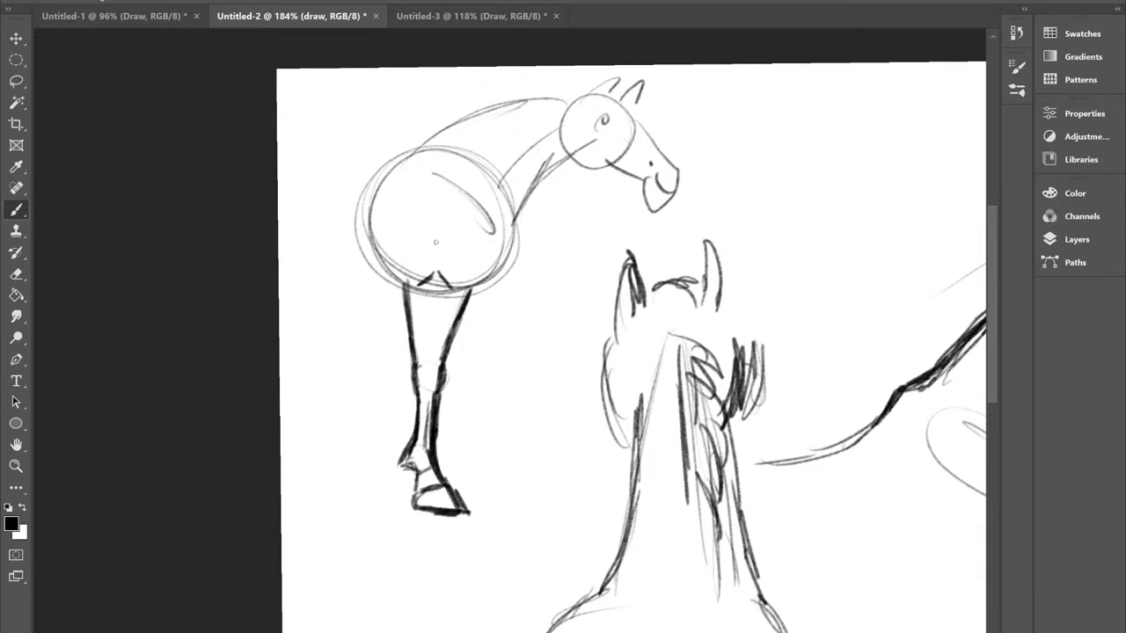
Step: Examine the finished foreleg up close and against the whole page of horse studies, comparing its length and width with the chest circle
scroll(434, 241, down, 1)
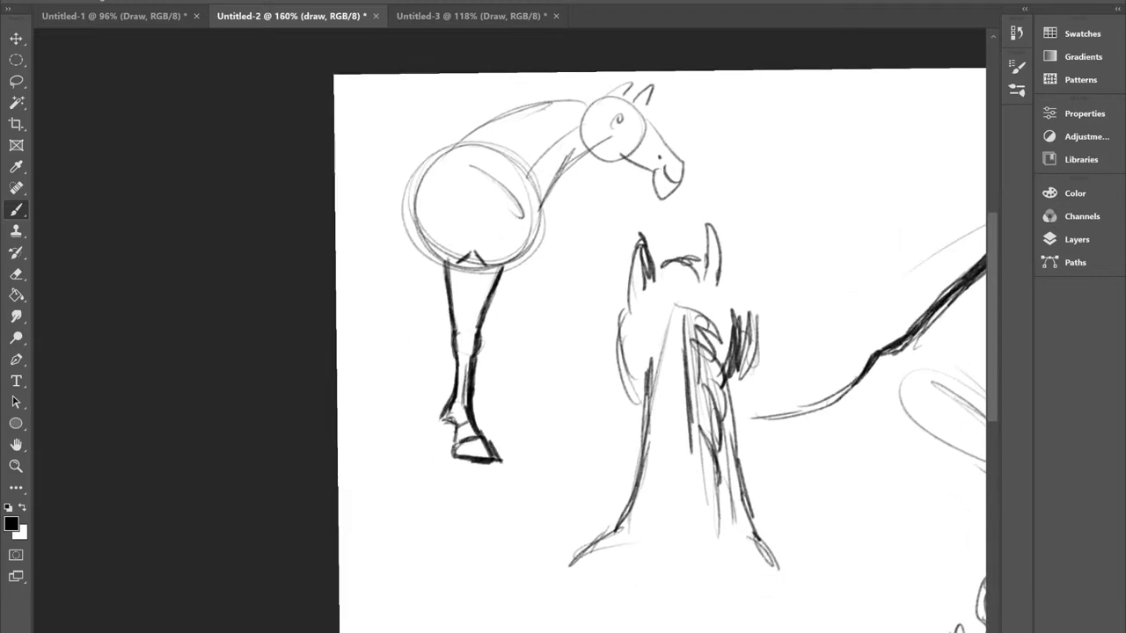
scroll(581, 230, down, 2)
scroll(435, 260, down, 2)
drag(435, 260, 307, 252)
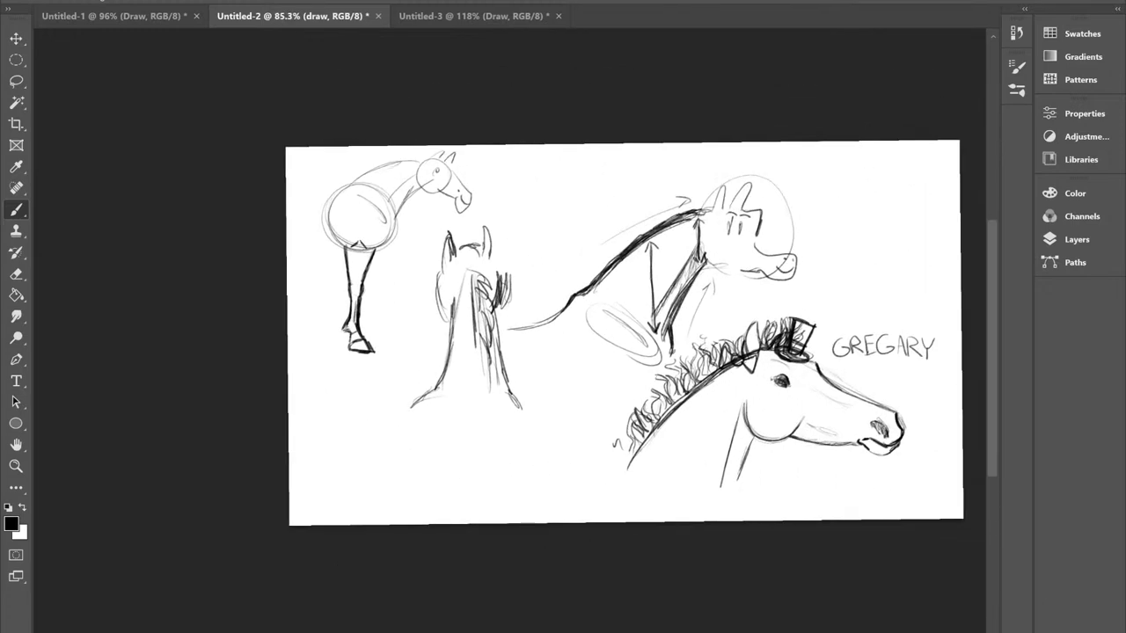
scroll(123, 236, up, 2)
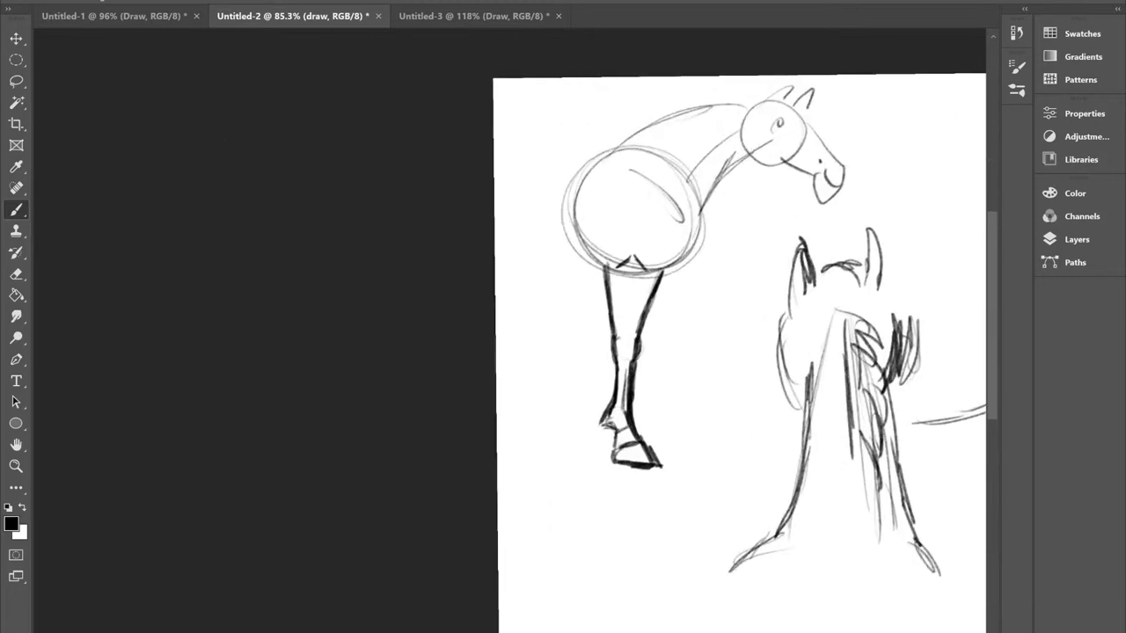
scroll(636, 256, up, 2)
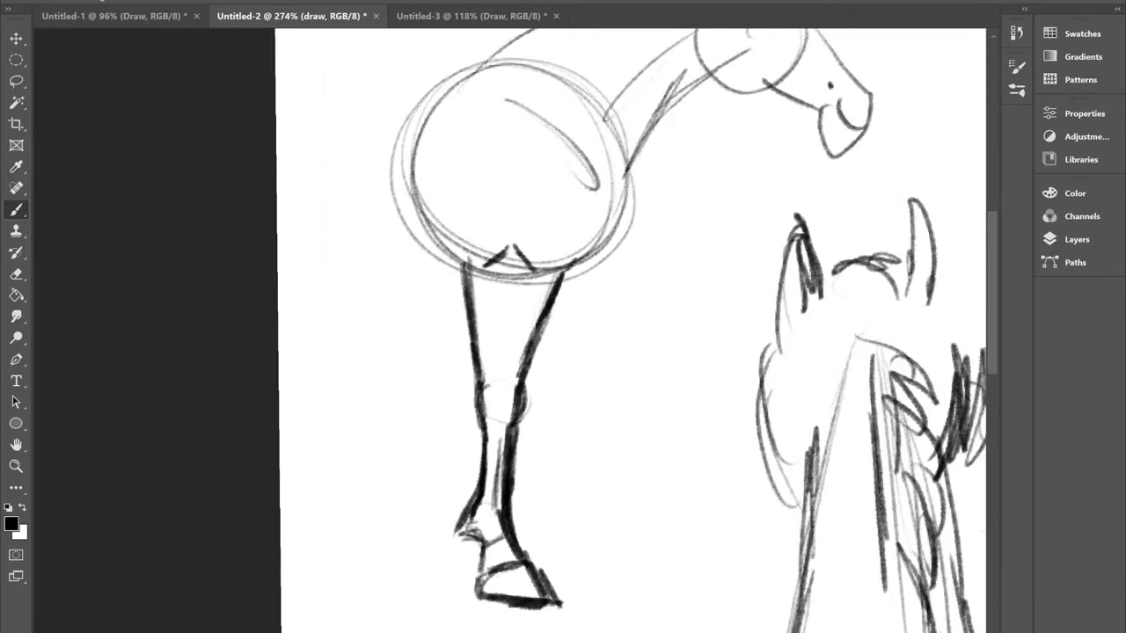
scroll(541, 186, down, 3)
scroll(645, 327, up, 2)
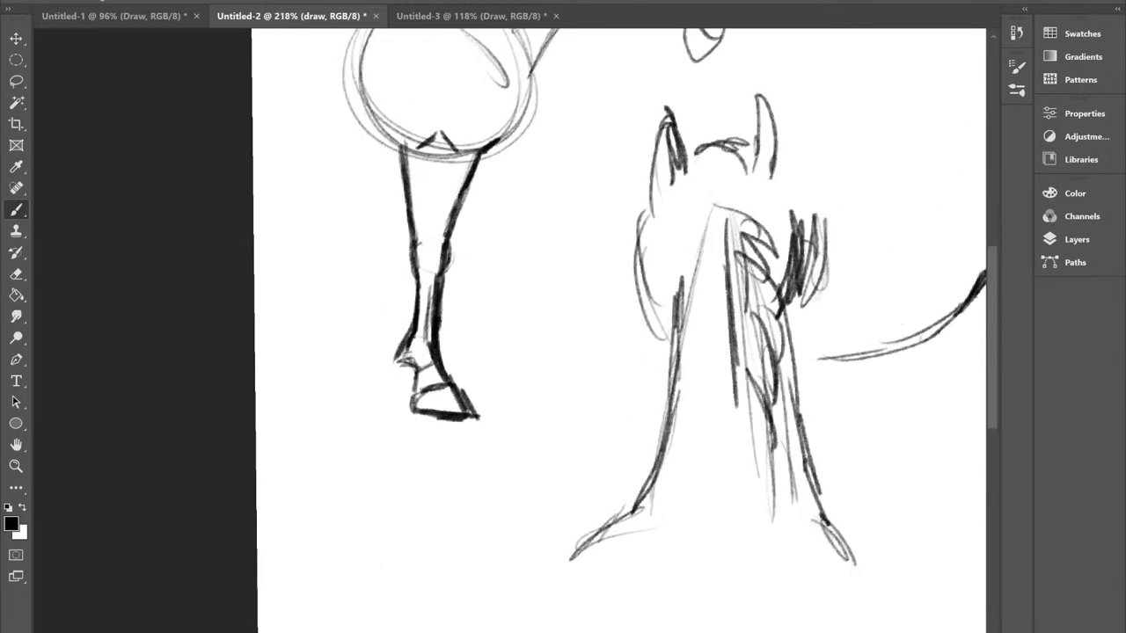
scroll(517, 304, down, 2)
drag(518, 304, 312, 333)
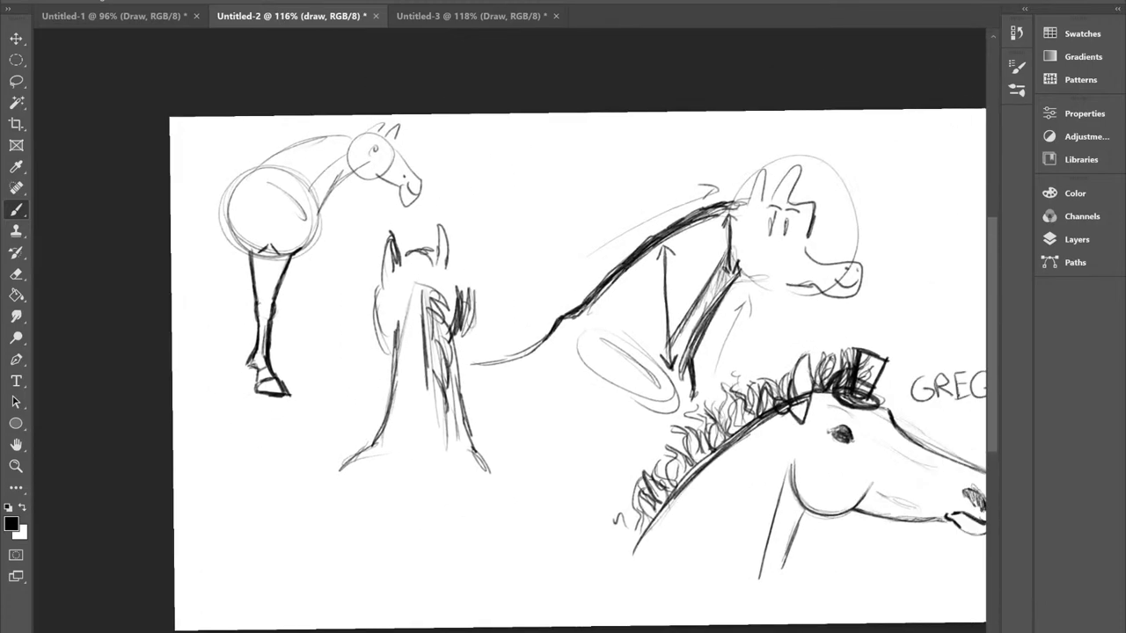
scroll(552, 272, down, 2)
Step: Switch to the Untitled-1 drawing and start the near hind leg's front edge with a short downward line from the belly line's rear end
click(171, 12)
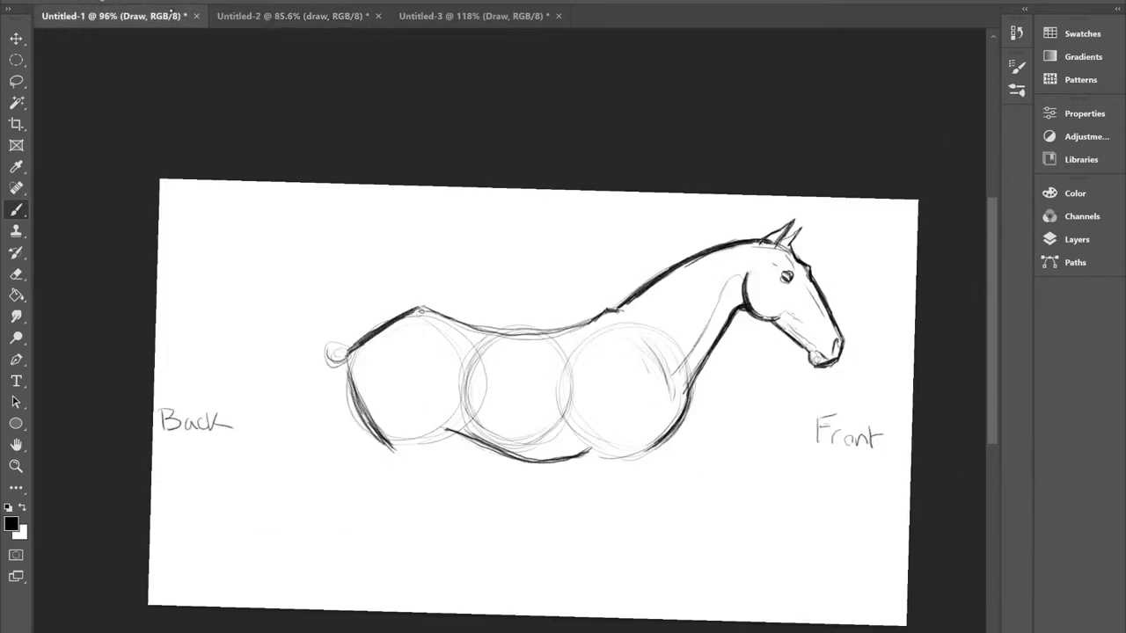
scroll(556, 370, up, 4)
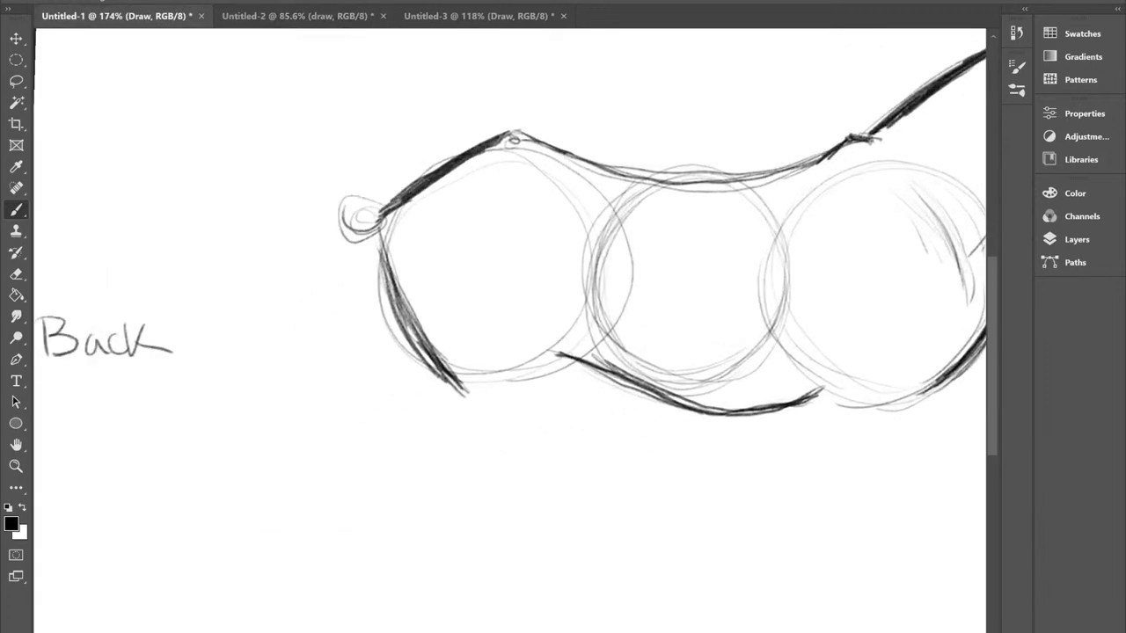
mouse_move(558, 359)
mouse_down()
mouse_move(552, 407)
mouse_move(557, 360)
mouse_move(536, 430)
mouse_up()
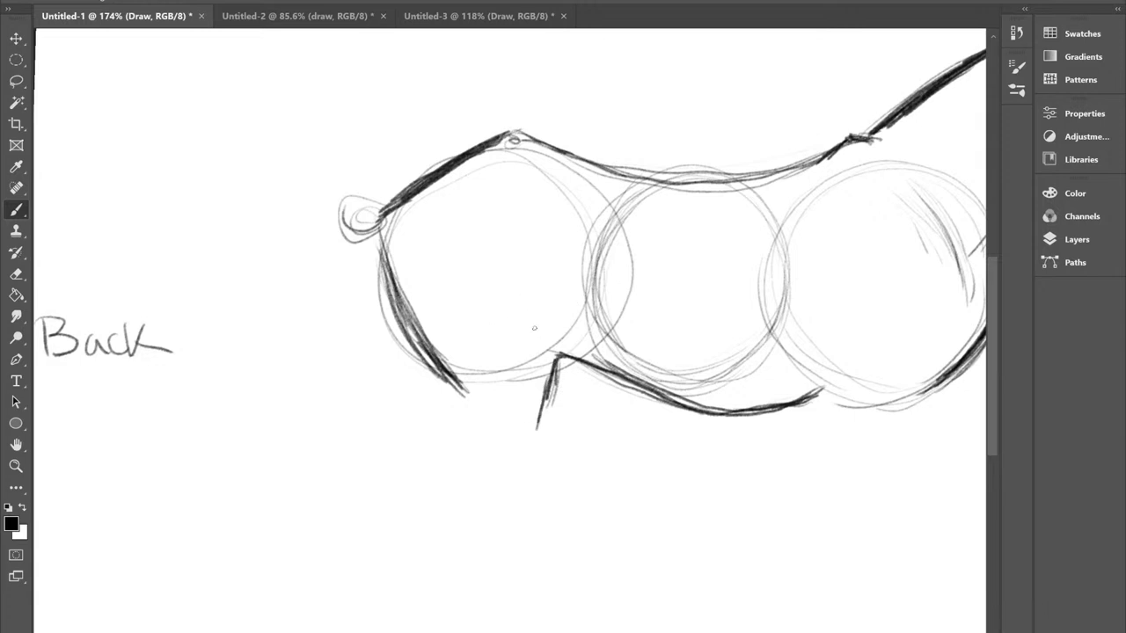
Step: Try a curved flank line running from the hind leg's front edge up into the rump circle
drag(560, 310, 552, 390)
drag(542, 255, 546, 406)
drag(529, 236, 556, 345)
drag(558, 303, 545, 398)
drag(524, 236, 549, 338)
drag(552, 303, 540, 422)
scroll(537, 315, down, 6)
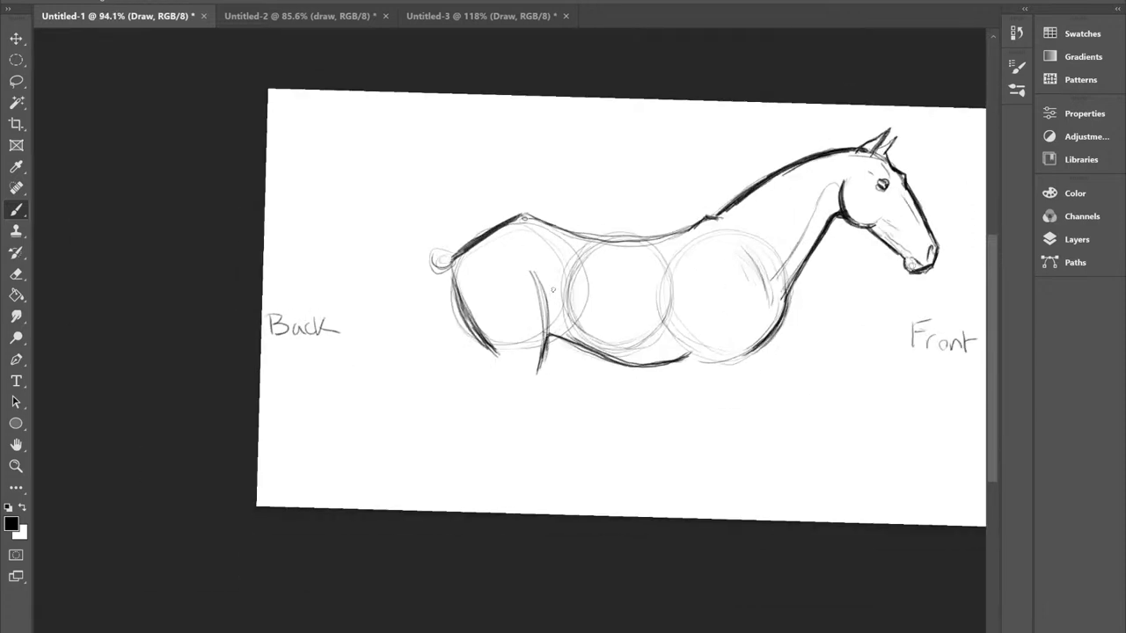
drag(538, 315, 449, 310)
drag(501, 275, 633, 292)
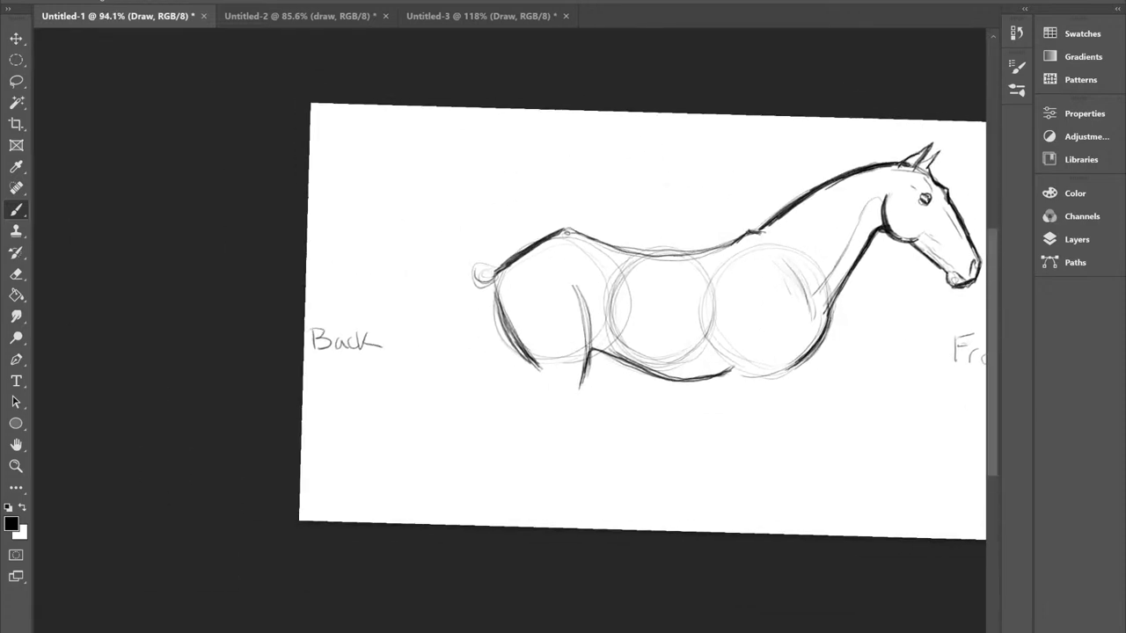
Step: Erase the curved flank line inside the rump circle, keeping the short leg line below the belly
scroll(634, 291, up, 7)
key(e)
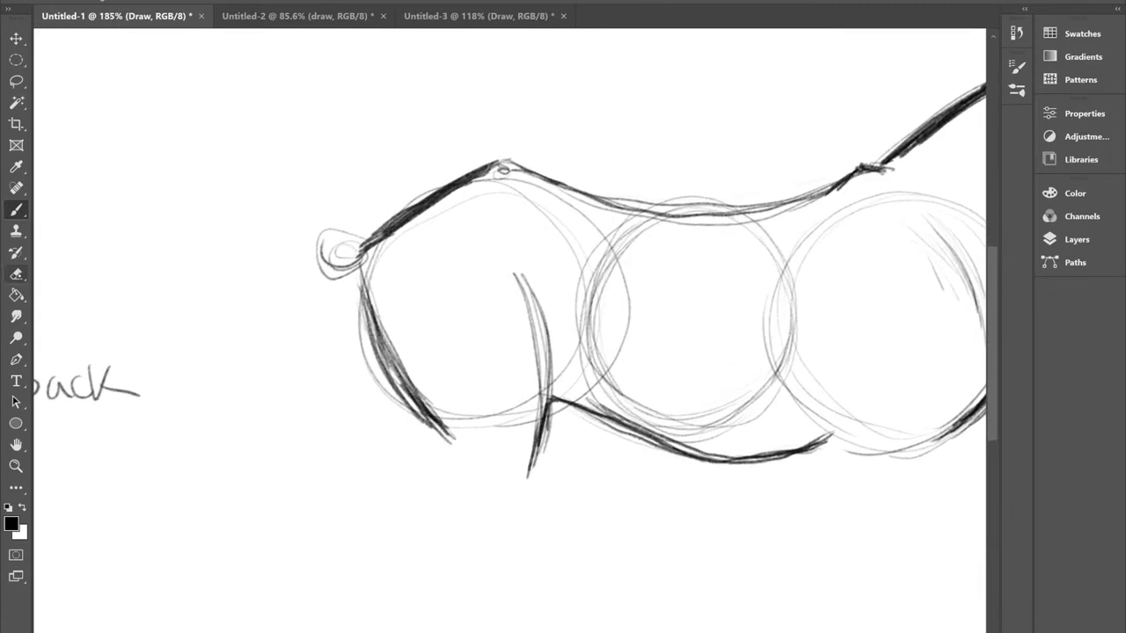
mouse_move(530, 299)
mouse_down()
mouse_move(523, 269)
mouse_move(551, 309)
mouse_move(547, 387)
mouse_up()
key(b)
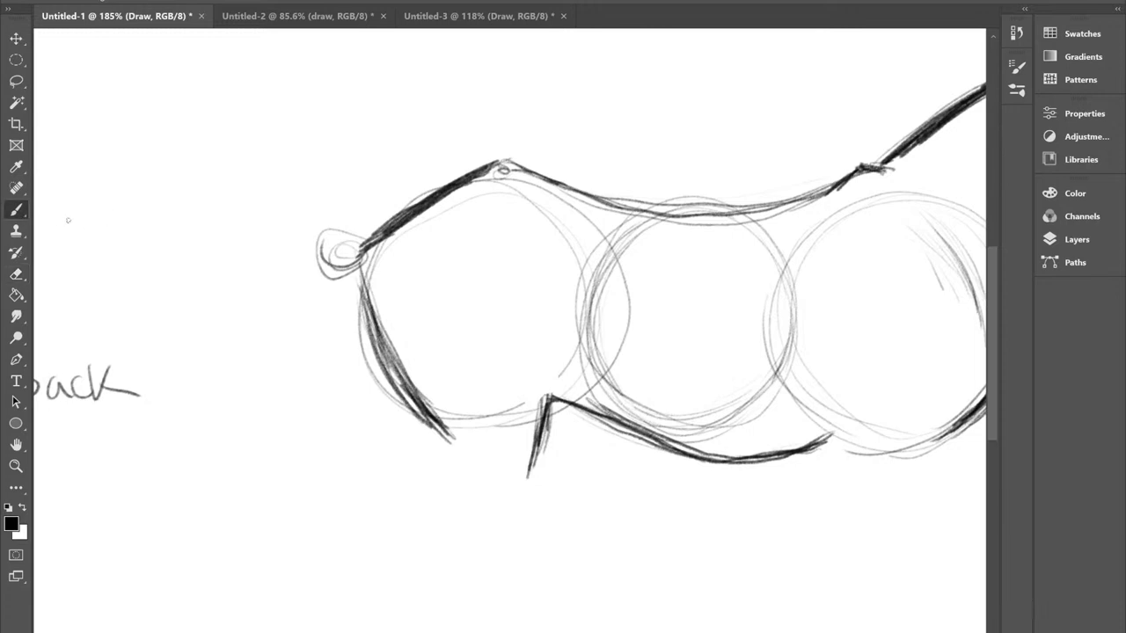
Step: Sketch a light vertical thigh contour in the rump circle and a slanting flank line running into the middle circle
mouse_move(542, 255)
mouse_down()
mouse_move(539, 325)
mouse_move(543, 309)
mouse_move(581, 287)
mouse_move(595, 311)
mouse_move(543, 255)
mouse_move(538, 333)
mouse_up()
drag(537, 295, 539, 349)
mouse_move(592, 318)
mouse_down()
mouse_move(665, 392)
mouse_move(691, 402)
mouse_up()
drag(539, 261, 539, 364)
scroll(559, 212, down, 4)
scroll(651, 335, up, 3)
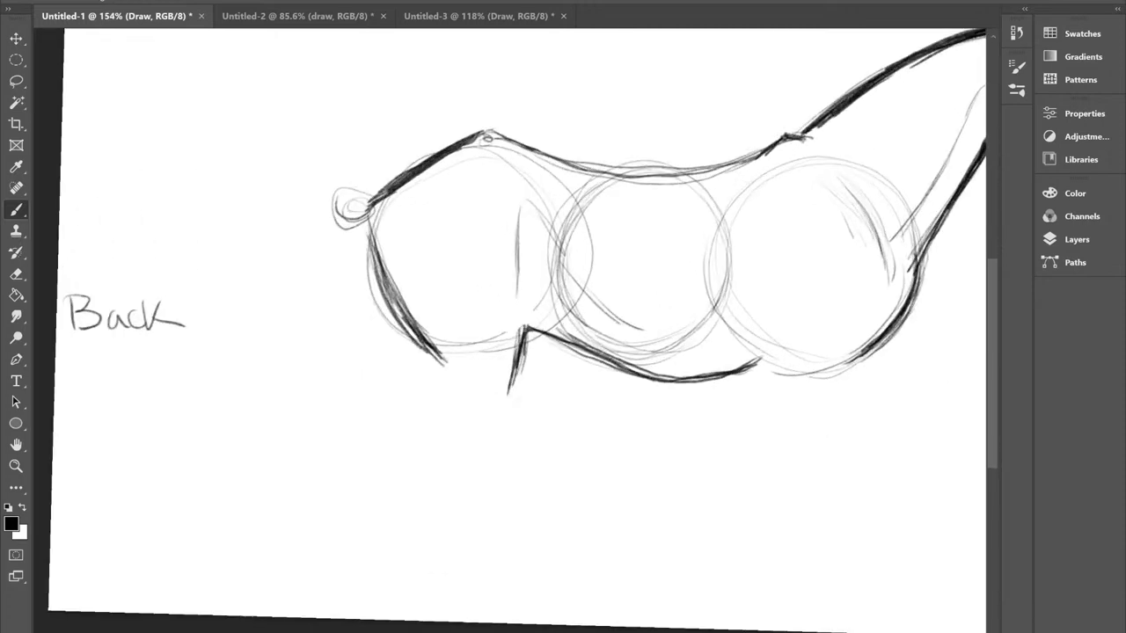
scroll(523, 425, up, 5)
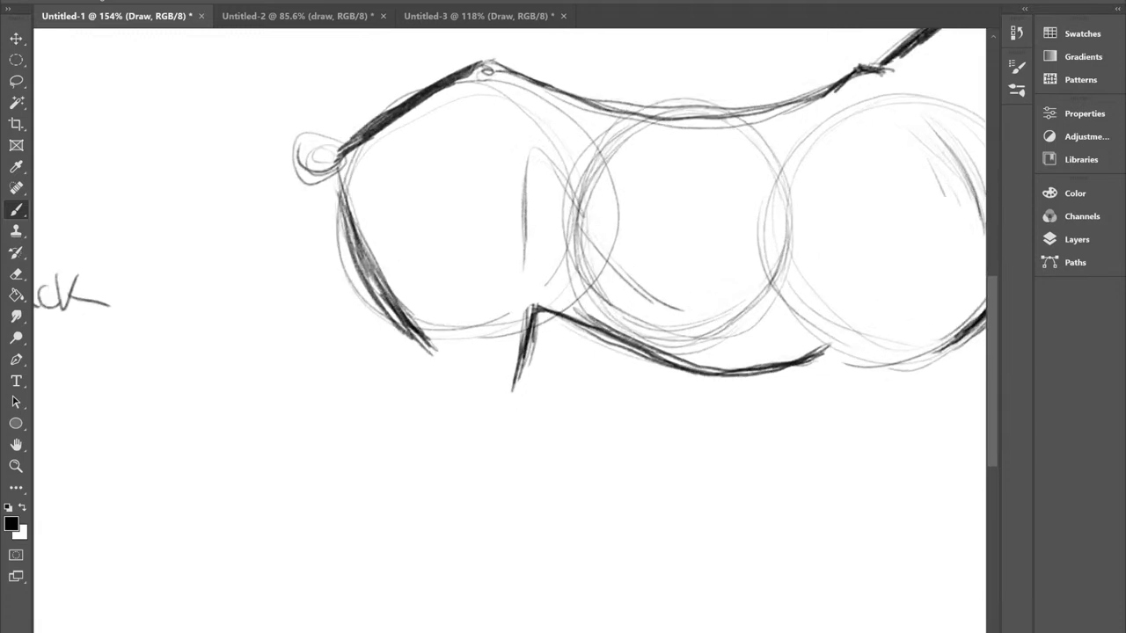
Step: Draw the near hind leg's tapering front and rear edges below the rump, joined by a light curve at the hock
drag(517, 329, 497, 399)
drag(526, 319, 498, 414)
drag(376, 303, 414, 392)
drag(366, 276, 413, 400)
mouse_move(372, 297)
mouse_down()
mouse_move(432, 455)
mouse_move(484, 460)
mouse_move(515, 387)
mouse_move(475, 468)
mouse_up()
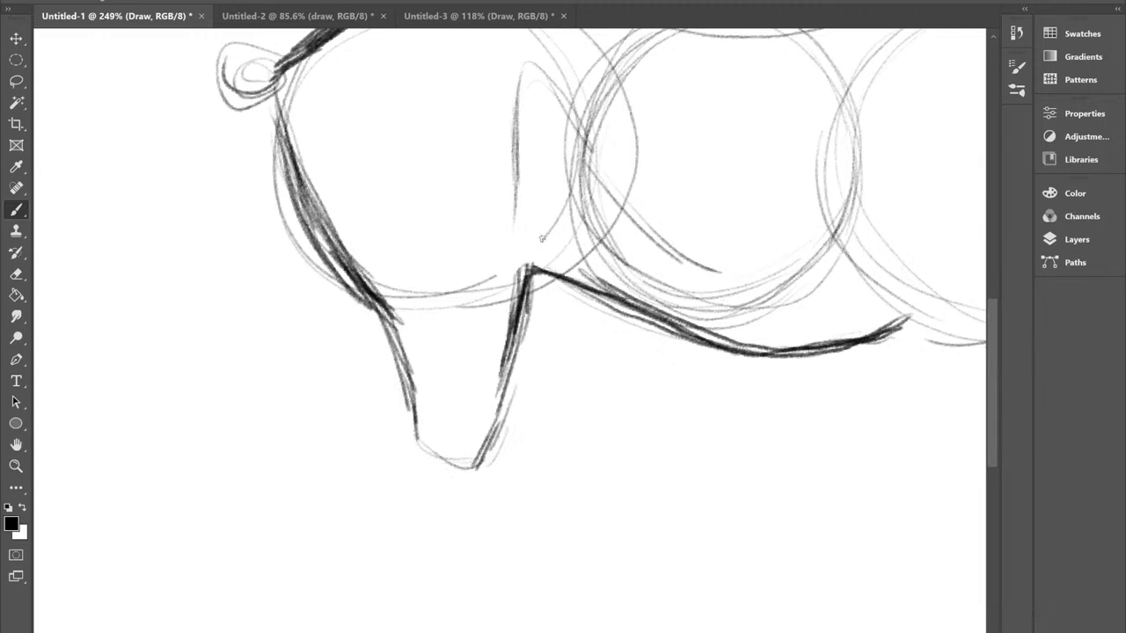
Step: Add the near hind leg's angular hock and cannon edges, and darken the rear edge above the hock
scroll(483, 396, down, 5)
drag(468, 308, 438, 401)
drag(519, 370, 436, 378)
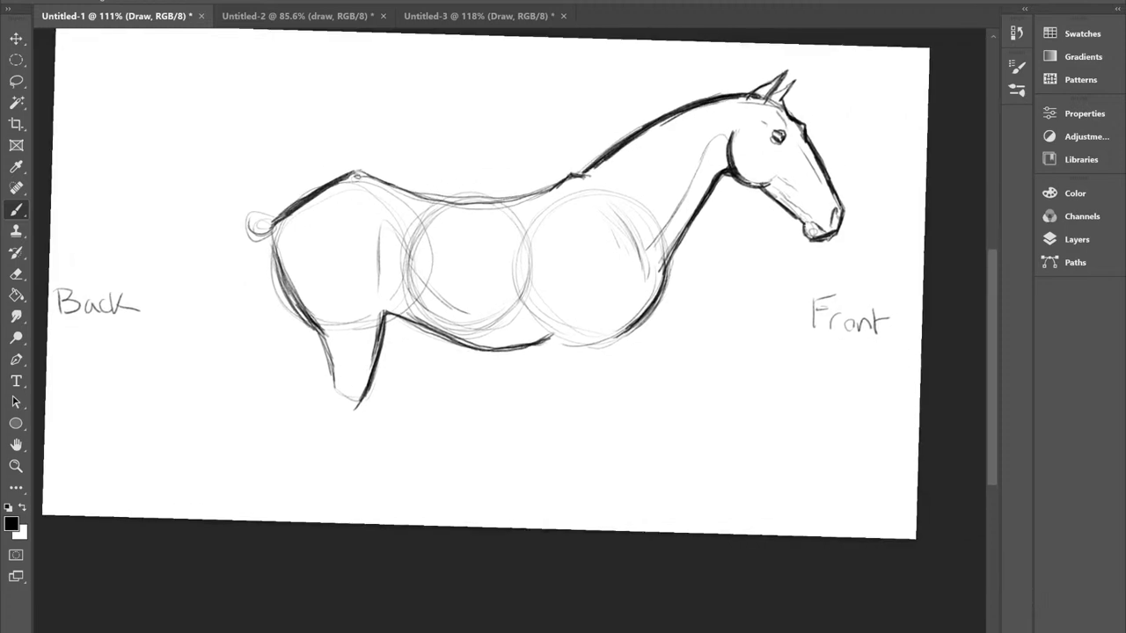
mouse_move(325, 401)
mouse_down()
mouse_move(321, 425)
mouse_move(350, 426)
mouse_move(345, 469)
mouse_up()
drag(362, 410, 342, 475)
drag(327, 422, 322, 457)
drag(326, 331, 333, 395)
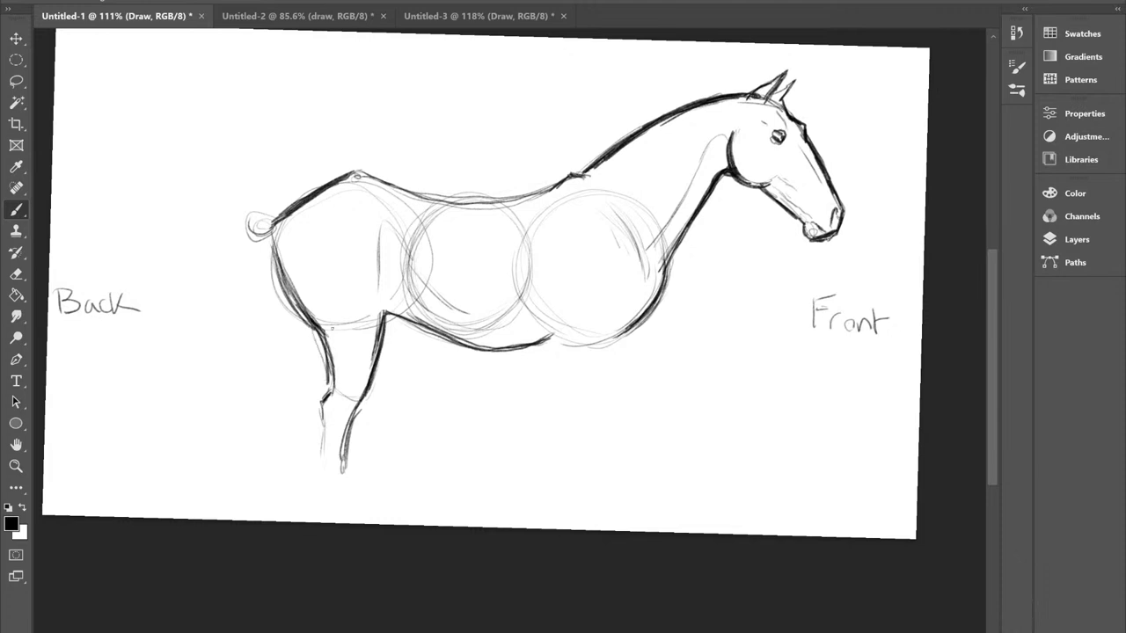
Step: Draw the near hind leg's fetlock, slanted pastern and flat-based wedge hoof, and strengthen both cannon edges
mouse_move(323, 443)
mouse_down()
mouse_move(334, 502)
mouse_move(357, 487)
mouse_up()
mouse_move(345, 452)
mouse_down()
mouse_move(382, 517)
mouse_move(339, 519)
mouse_move(371, 519)
mouse_up()
drag(327, 475, 333, 516)
drag(314, 475, 323, 477)
mouse_move(322, 426)
mouse_down()
mouse_move(320, 471)
mouse_move(343, 475)
mouse_up()
mouse_move(357, 410)
mouse_down()
mouse_move(343, 484)
mouse_move(378, 513)
mouse_up()
mouse_move(375, 515)
mouse_down()
mouse_move(333, 517)
mouse_move(373, 518)
mouse_move(359, 493)
mouse_up()
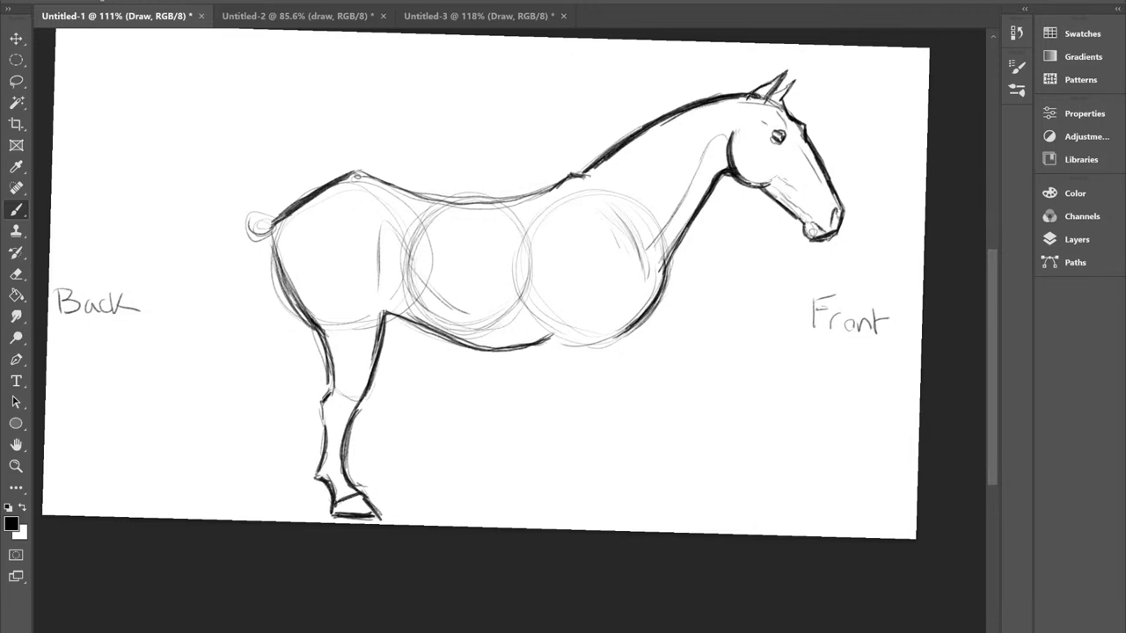
Step: Darken the near hind leg's front edge from the belly down past the hock, and its rear edge above the hock
drag(360, 391, 343, 440)
drag(382, 347, 375, 379)
mouse_move(384, 322)
mouse_down()
mouse_move(375, 373)
mouse_move(378, 327)
mouse_up()
drag(382, 331, 334, 394)
drag(328, 358, 331, 394)
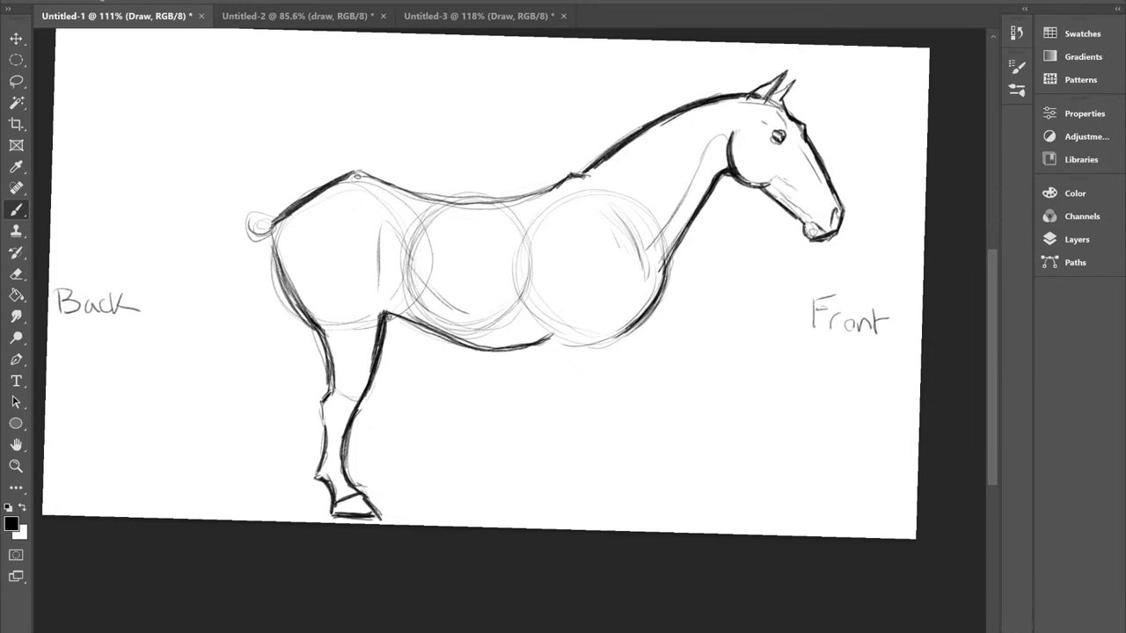
Step: Draw the far hind leg behind the near one, with its hock, cannon, fetlock and a flat-based hoof
mouse_move(307, 313)
mouse_down()
mouse_move(303, 366)
mouse_move(290, 373)
mouse_move(297, 439)
mouse_up()
mouse_move(300, 383)
mouse_down()
mouse_move(287, 461)
mouse_move(295, 506)
mouse_move(324, 506)
mouse_up()
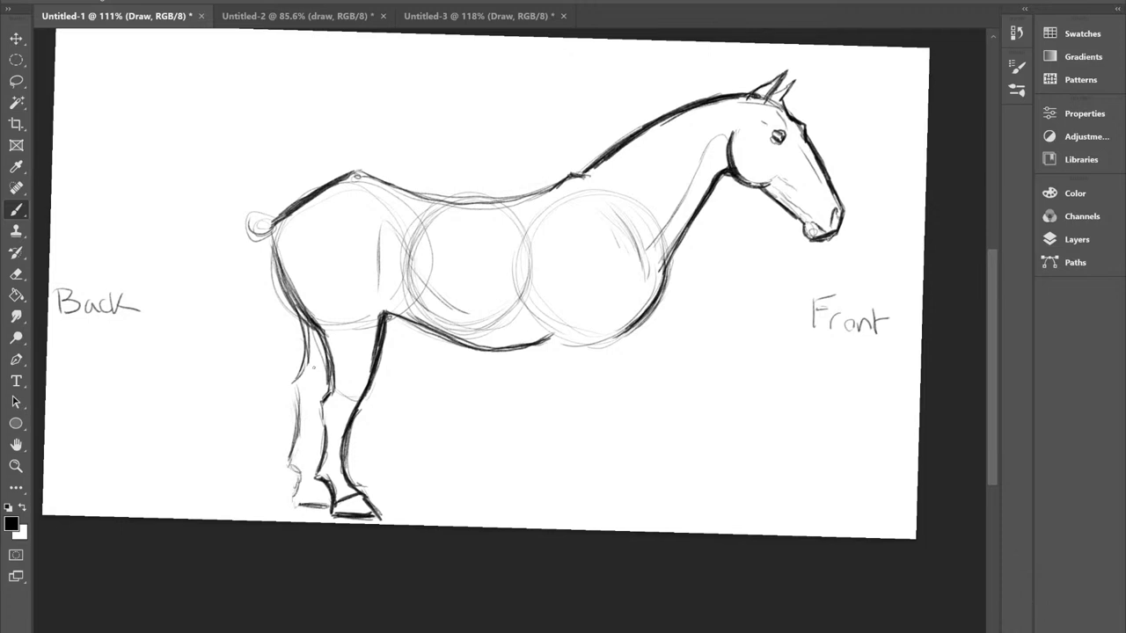
mouse_move(310, 316)
mouse_down()
mouse_move(285, 378)
mouse_move(283, 450)
mouse_up()
mouse_move(333, 368)
mouse_down()
mouse_move(309, 397)
mouse_move(302, 453)
mouse_up()
mouse_move(310, 401)
mouse_down()
mouse_move(300, 445)
mouse_move(317, 470)
mouse_move(282, 466)
mouse_move(315, 501)
mouse_move(335, 499)
mouse_move(336, 484)
mouse_up()
scroll(327, 417, down, 3)
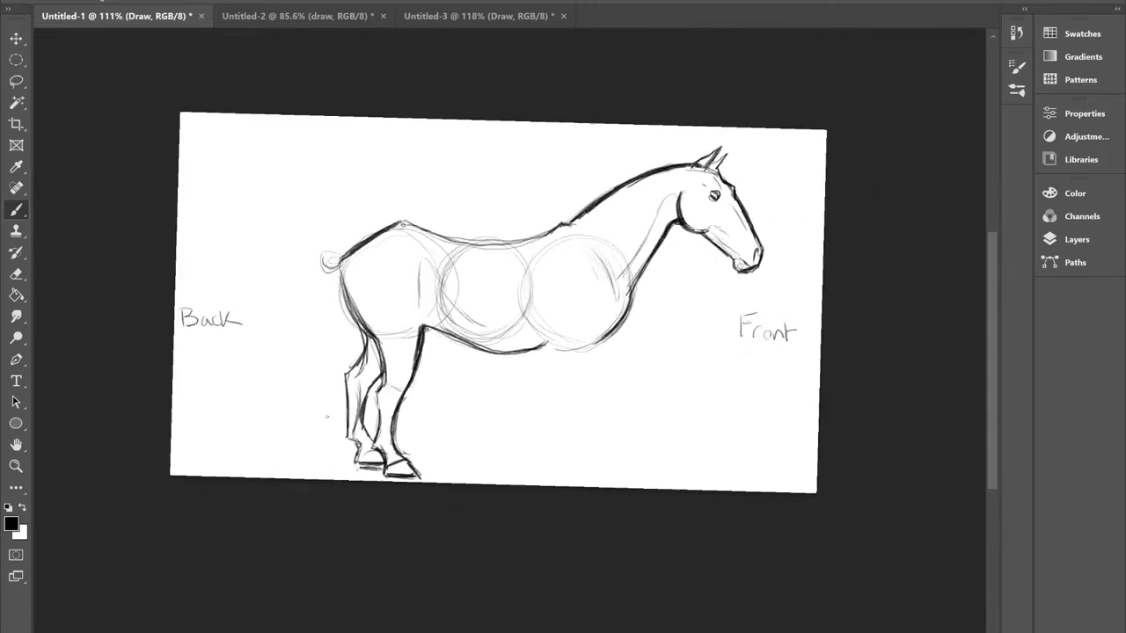
Step: Erase and redraw the far hind leg's outline from hock to fetlock, with its hoof lowered to the near hoof's ground level
scroll(694, 229, up, 2)
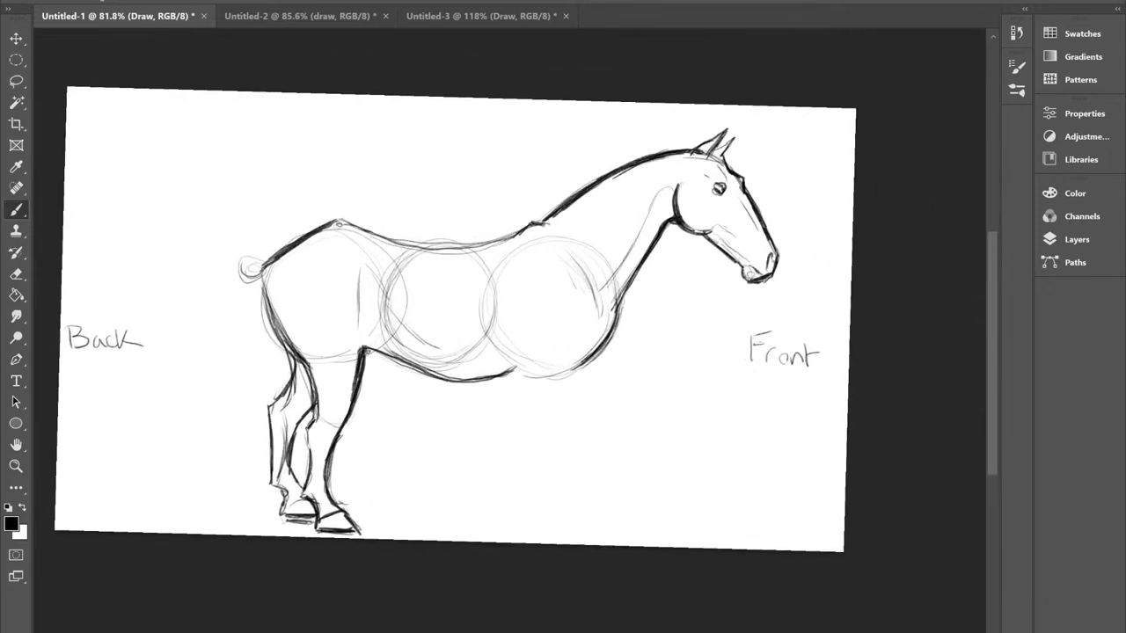
mouse_move(285, 499)
mouse_down()
mouse_move(285, 523)
mouse_move(308, 526)
mouse_up()
mouse_move(288, 528)
mouse_down()
mouse_move(315, 529)
mouse_move(275, 493)
mouse_move(304, 519)
mouse_move(280, 504)
mouse_move(281, 445)
mouse_move(308, 519)
mouse_move(297, 517)
mouse_up()
key(e)
mouse_move(290, 413)
mouse_down()
mouse_move(288, 387)
mouse_move(271, 409)
mouse_move(290, 362)
mouse_move(267, 431)
mouse_move(266, 484)
mouse_move(285, 523)
mouse_move(268, 492)
mouse_move(279, 506)
mouse_up()
key(b)
drag(286, 456, 314, 515)
drag(286, 457, 308, 517)
drag(292, 447, 297, 460)
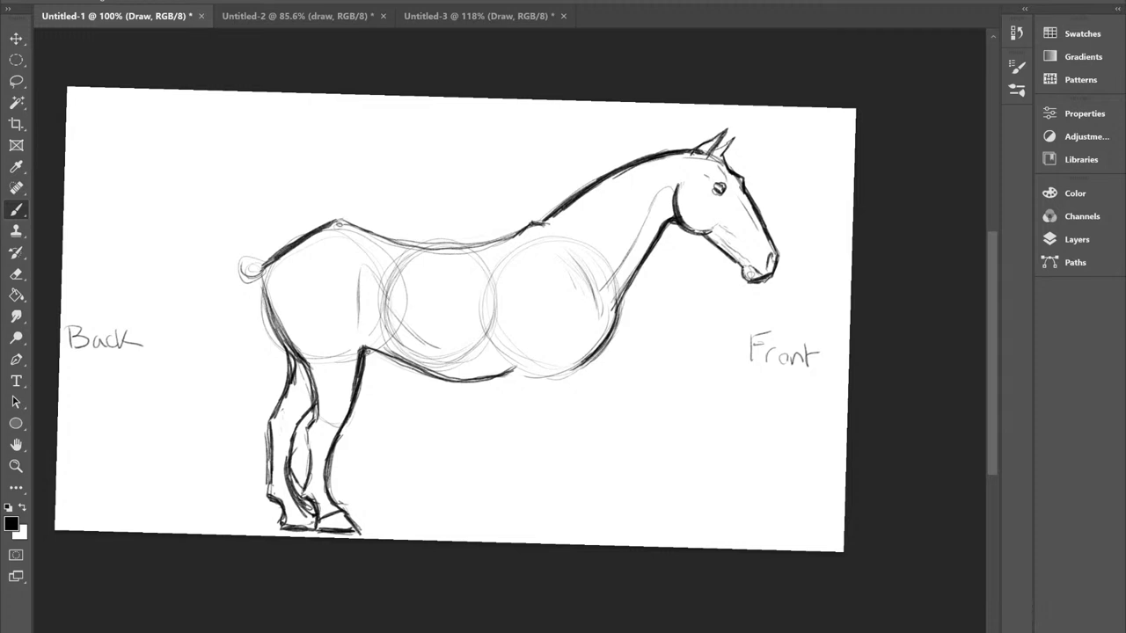
Step: Rough in both forelegs under the chest circle with upper-leg edges, knee circles, a light cannon outline and a flat hoof base
scroll(531, 395, down, 2)
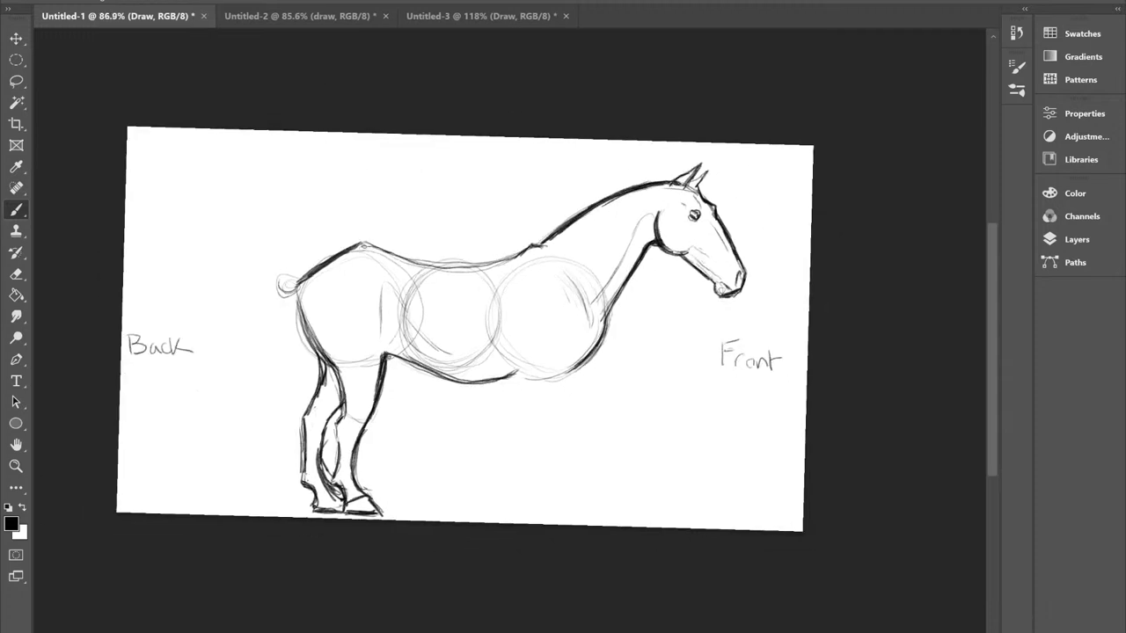
scroll(721, 414, up, 2)
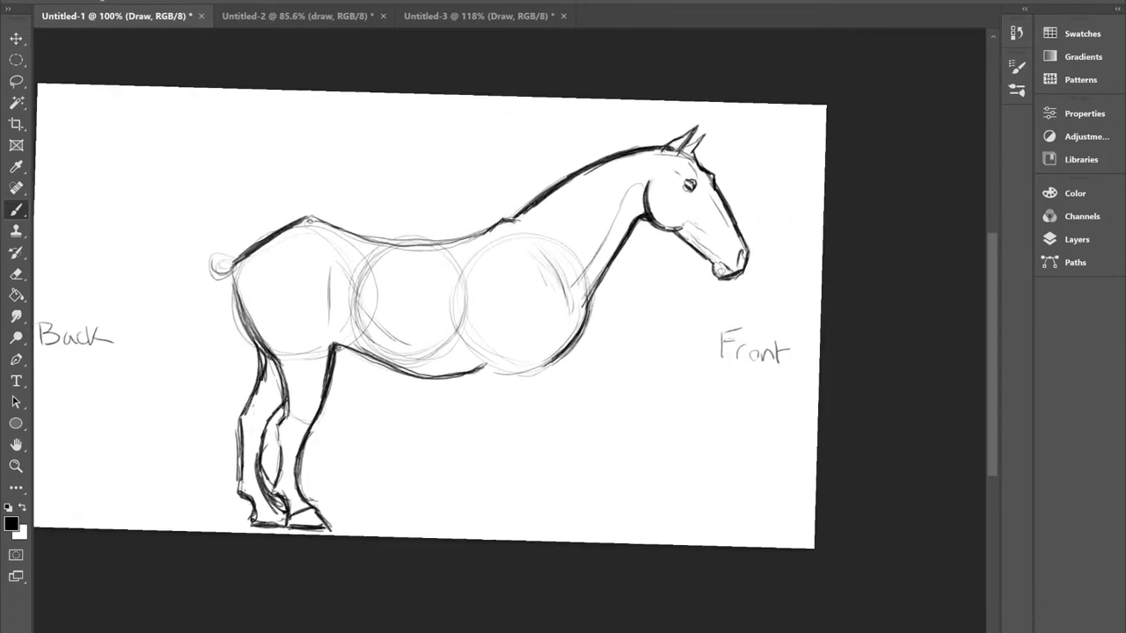
mouse_move(499, 363)
mouse_down()
mouse_move(514, 351)
mouse_move(534, 368)
mouse_move(525, 427)
mouse_move(497, 412)
mouse_move(493, 426)
mouse_move(508, 437)
mouse_up()
drag(560, 359, 539, 431)
mouse_move(558, 359)
mouse_down()
mouse_move(539, 453)
mouse_move(500, 519)
mouse_move(539, 535)
mouse_move(524, 464)
mouse_up()
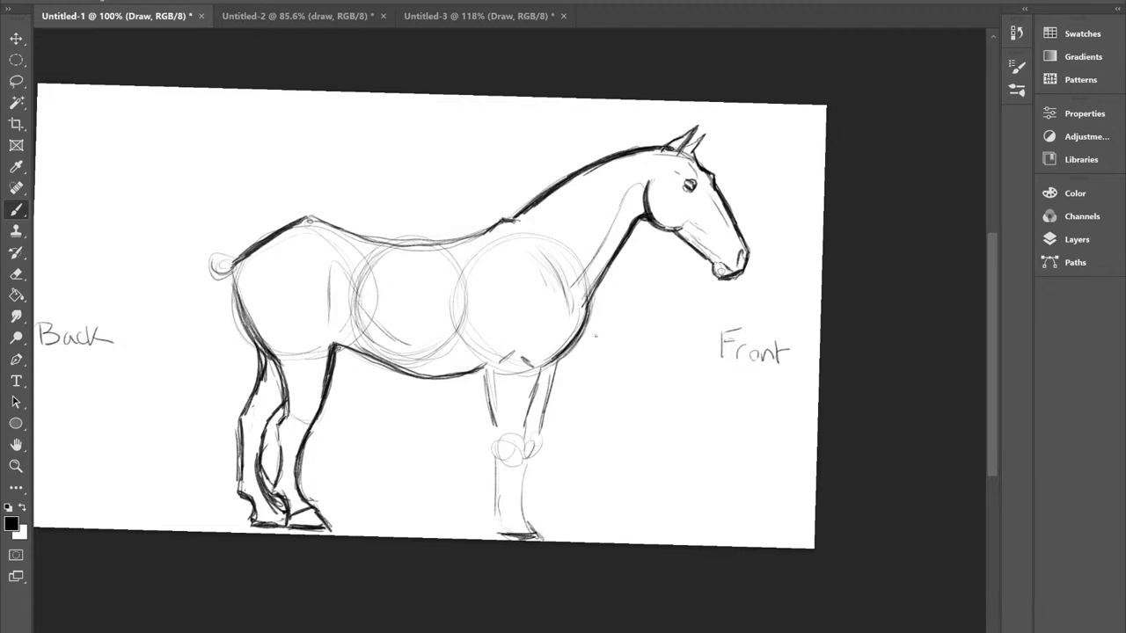
Step: Rework both hind hooves by extending their edges to the canvas's lower edge and drawing curved bands across their tops
drag(299, 481, 325, 534)
mouse_move(251, 514)
mouse_down()
mouse_move(253, 536)
mouse_move(274, 524)
mouse_move(262, 521)
mouse_move(306, 532)
mouse_move(299, 516)
mouse_move(293, 530)
mouse_move(314, 536)
mouse_move(323, 500)
mouse_move(310, 525)
mouse_move(325, 533)
mouse_up()
key(e)
key(b)
mouse_move(259, 511)
mouse_down()
mouse_move(286, 526)
mouse_move(317, 514)
mouse_up()
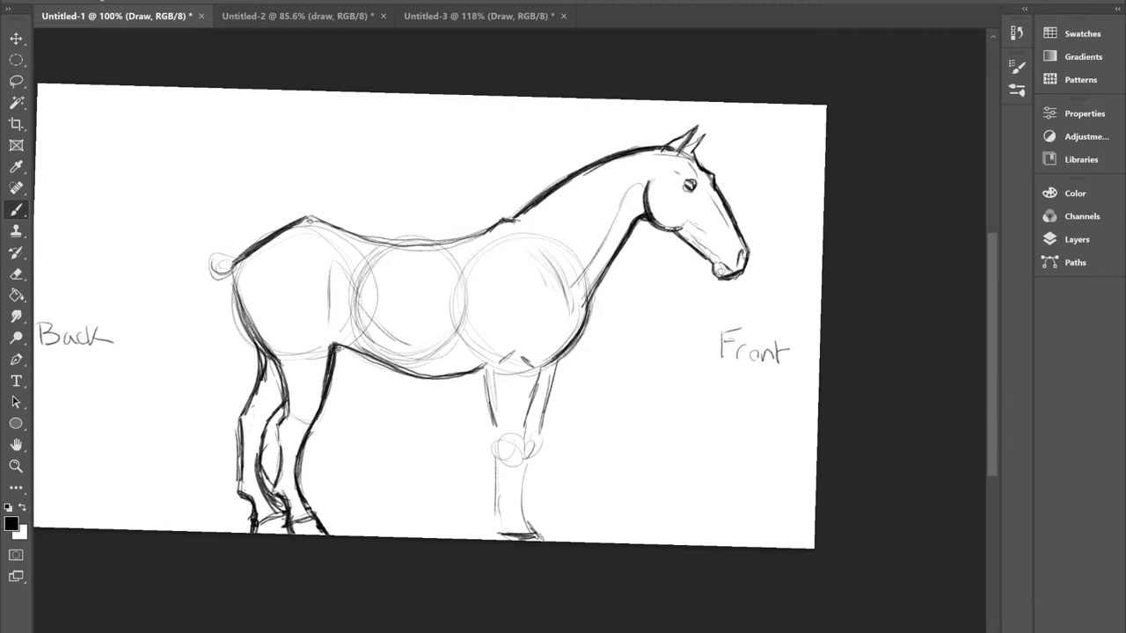
Step: Darken the near foreleg's rear edge from the belly line down to the knee circle
scroll(510, 317, down, 1)
scroll(510, 317, up, 1)
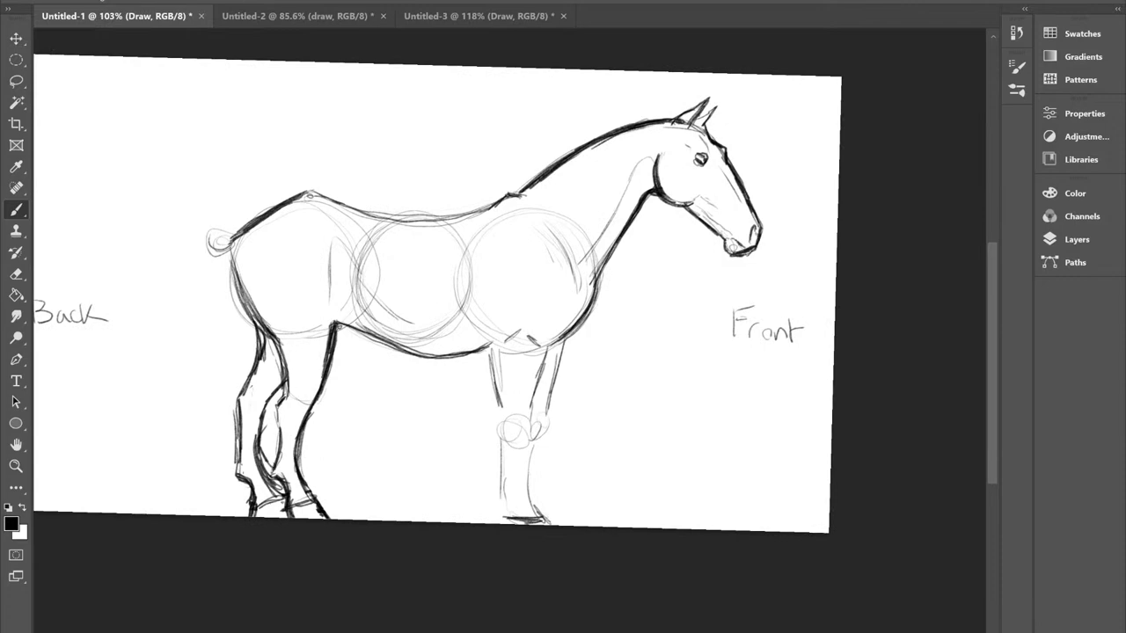
scroll(510, 442, up, 4)
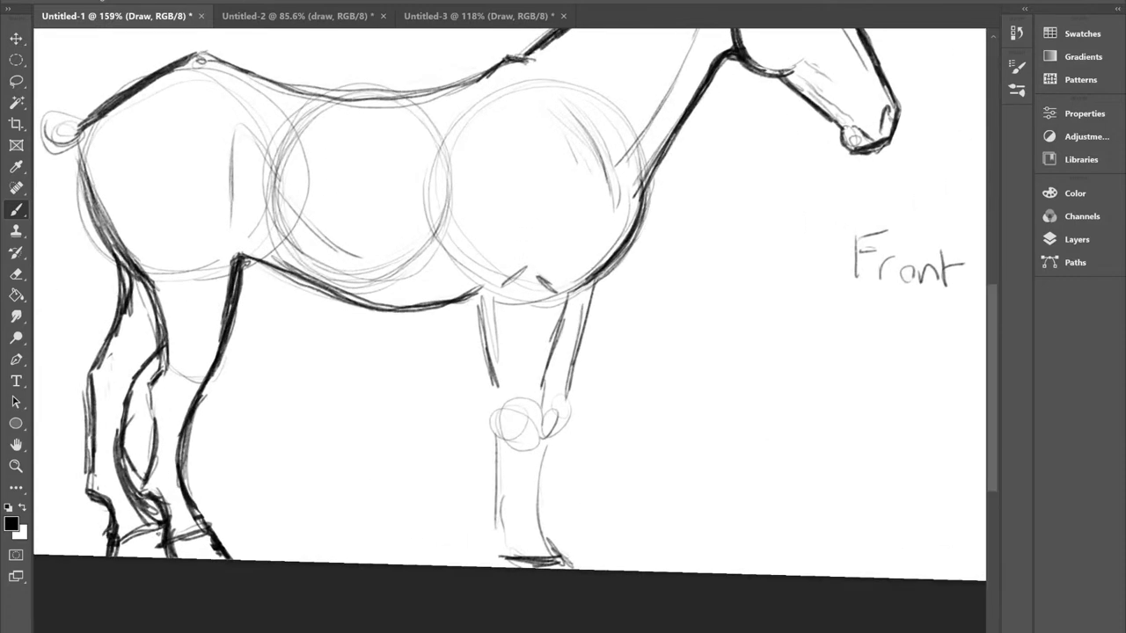
scroll(651, 250, down, 2)
drag(501, 286, 515, 374)
drag(503, 311, 522, 394)
drag(500, 291, 508, 354)
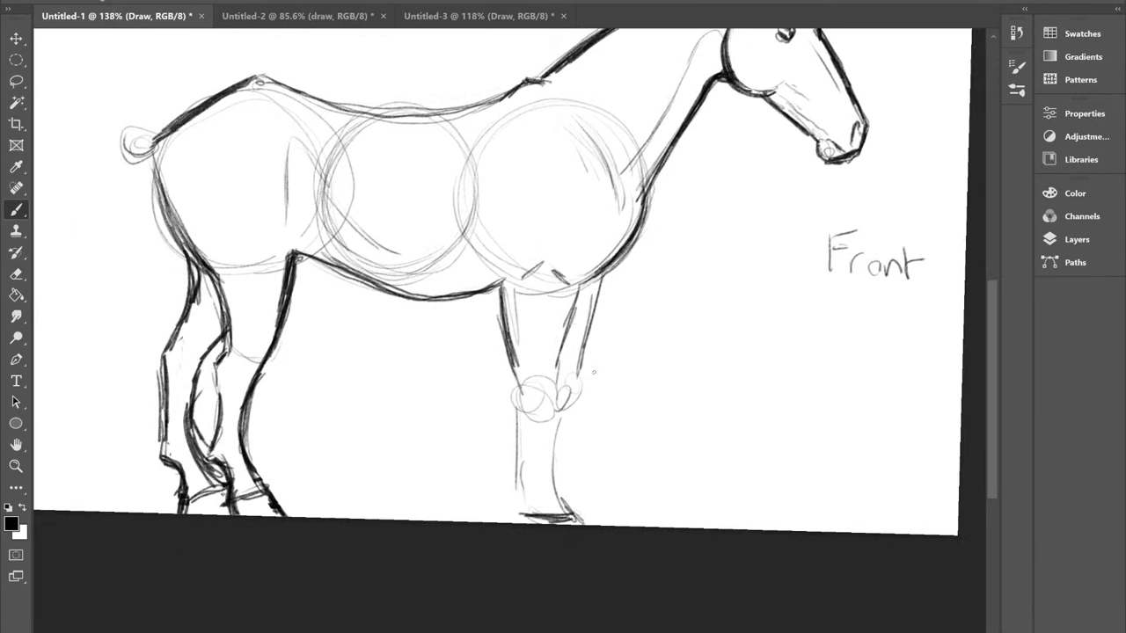
Step: Darken the front edges of the near and far upper forelegs between the chest and the knees
drag(565, 346, 558, 384)
drag(568, 327, 557, 392)
mouse_move(577, 305)
mouse_down()
mouse_move(557, 391)
mouse_move(561, 350)
mouse_up()
mouse_move(607, 275)
mouse_down()
mouse_move(582, 313)
mouse_move(575, 382)
mouse_move(593, 308)
mouse_move(582, 350)
mouse_up()
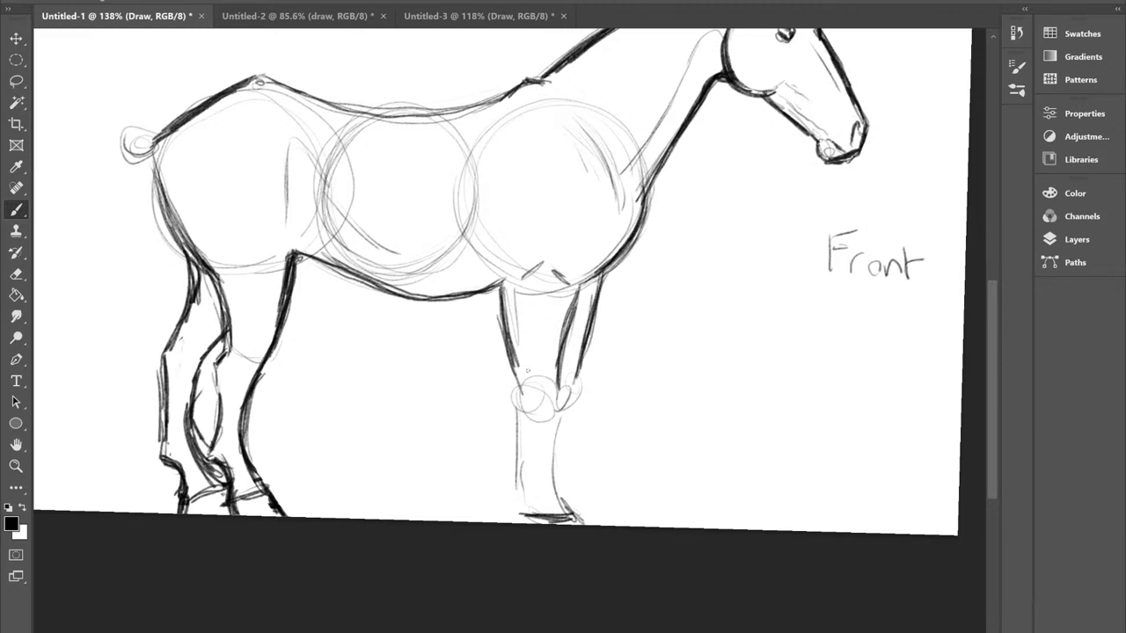
Step: Outline the front and rear of the near knee and the front of the far knee with dark strokes
scroll(528, 371, down, 1)
mouse_move(531, 371)
mouse_down()
mouse_move(519, 384)
mouse_move(520, 417)
mouse_up()
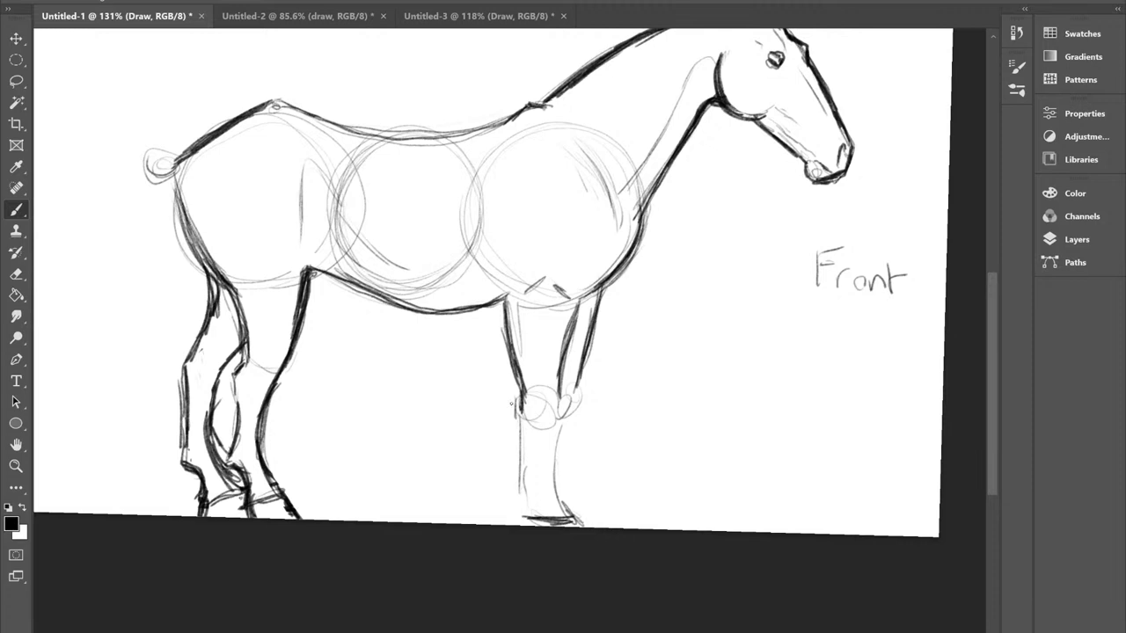
mouse_move(563, 394)
mouse_down()
mouse_move(557, 406)
mouse_move(575, 408)
mouse_move(567, 426)
mouse_move(557, 419)
mouse_move(567, 404)
mouse_move(519, 408)
mouse_move(524, 426)
mouse_up()
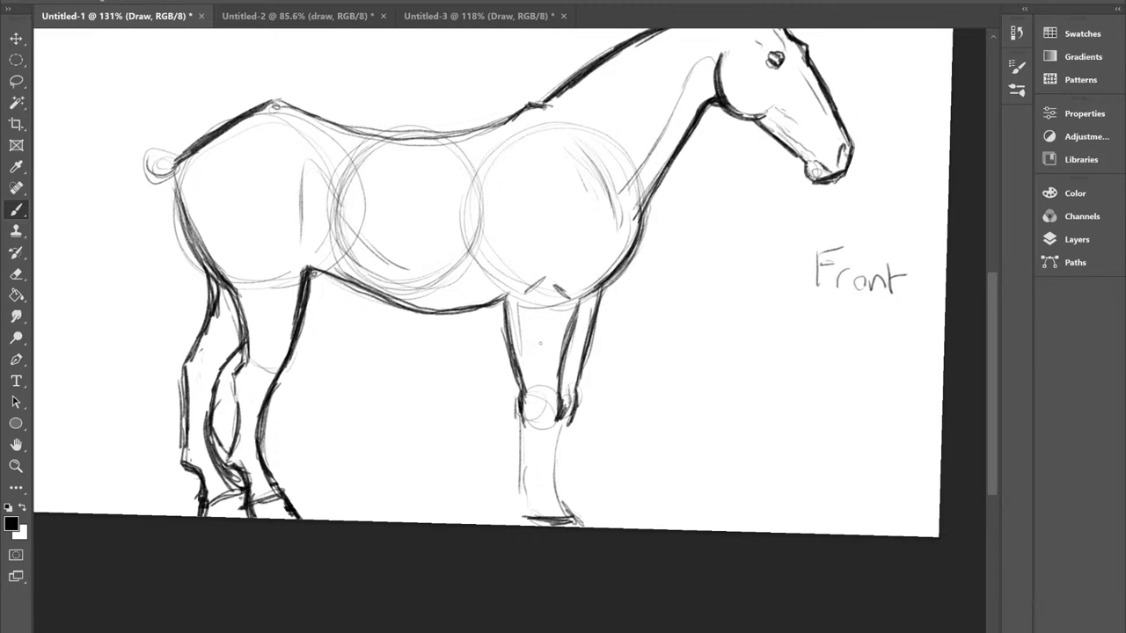
Step: Thicken the topline from the withers toward the middle of the back
mouse_move(552, 95)
mouse_down()
mouse_move(471, 138)
mouse_move(417, 142)
mouse_up()
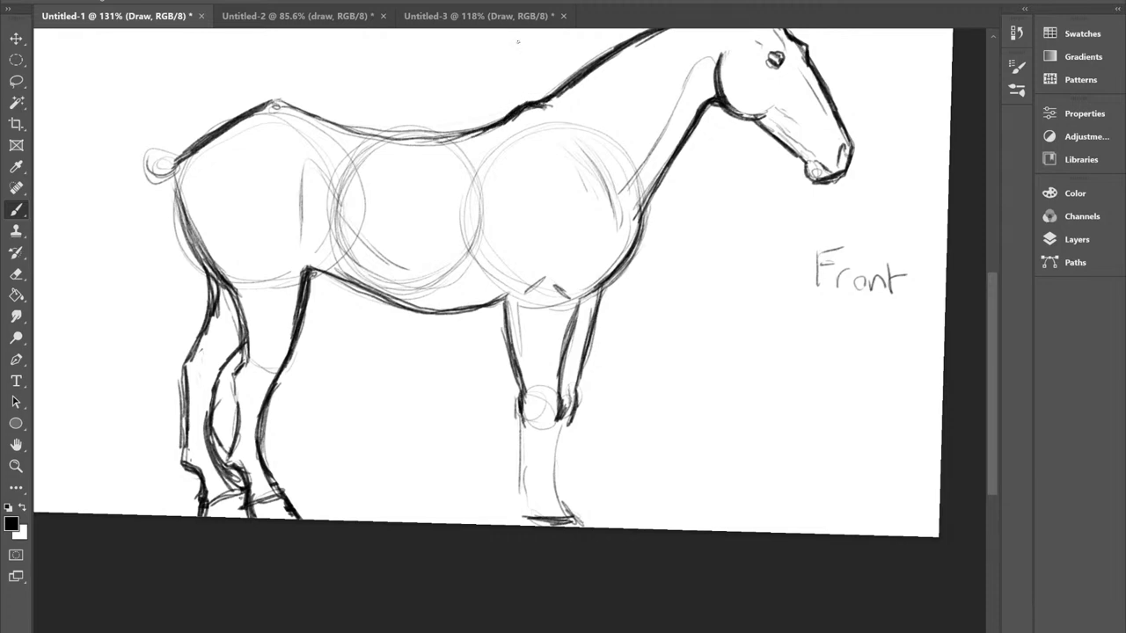
Step: Outline the front edges of the near and far lower forelegs from the knees down, continuing to the far hoof
scroll(497, 365, down, 4)
scroll(632, 334, up, 3)
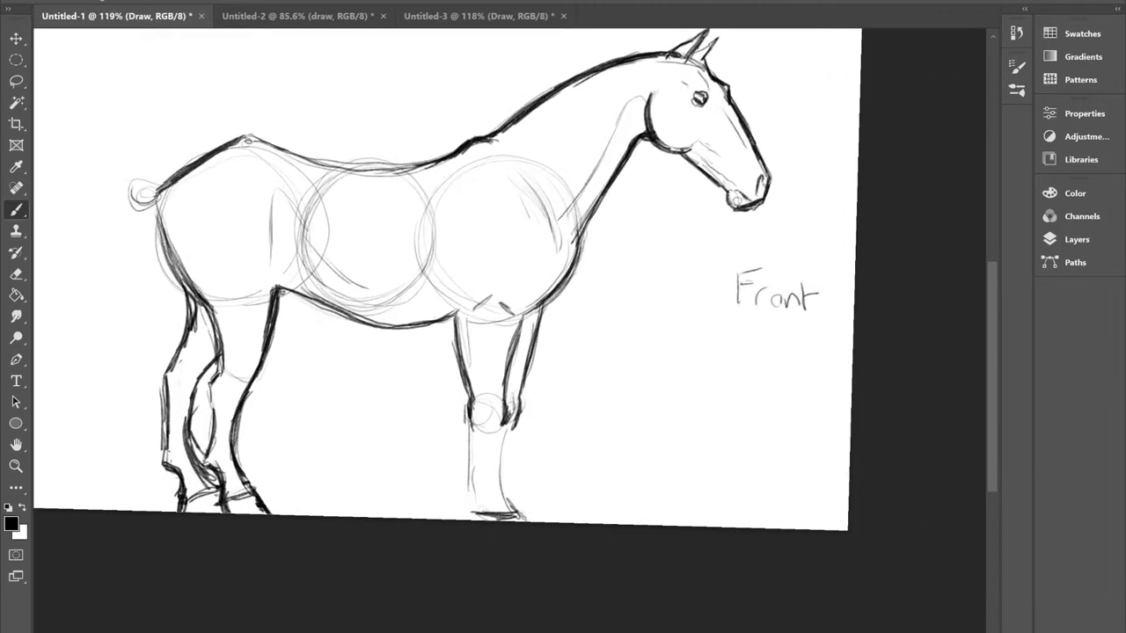
scroll(495, 462, up, 2)
drag(511, 340, 489, 477)
drag(491, 436, 489, 505)
mouse_move(526, 403)
mouse_down()
mouse_move(512, 498)
mouse_move(512, 483)
mouse_up()
mouse_move(519, 455)
mouse_down()
mouse_move(514, 516)
mouse_move(556, 540)
mouse_up()
Step: Draw the near foreleg's rear cannon edge, fetlock, pastern and hoof base, and reinforce the front edges of both lower forelegs
drag(457, 526, 477, 526)
drag(463, 503, 484, 519)
drag(466, 460, 459, 492)
drag(468, 410, 459, 493)
drag(468, 412, 489, 512)
drag(466, 493, 488, 526)
mouse_move(468, 514)
mouse_down()
mouse_move(484, 527)
mouse_move(508, 494)
mouse_move(531, 526)
mouse_up()
drag(498, 491, 535, 532)
mouse_move(502, 410)
mouse_down()
mouse_move(492, 502)
mouse_move(498, 482)
mouse_up()
mouse_move(516, 426)
mouse_down()
mouse_move(511, 475)
mouse_move(558, 538)
mouse_up()
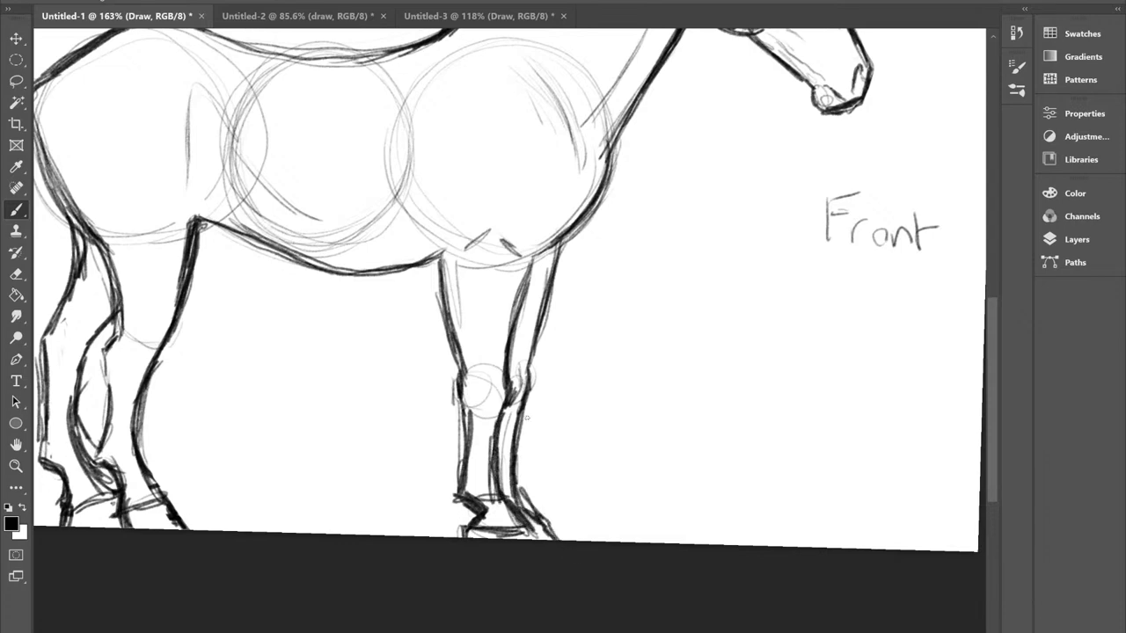
Step: Darken the foreleg contours from the elbow to the hooves and strengthen the hind hooves' base lines
scroll(527, 418, down, 5)
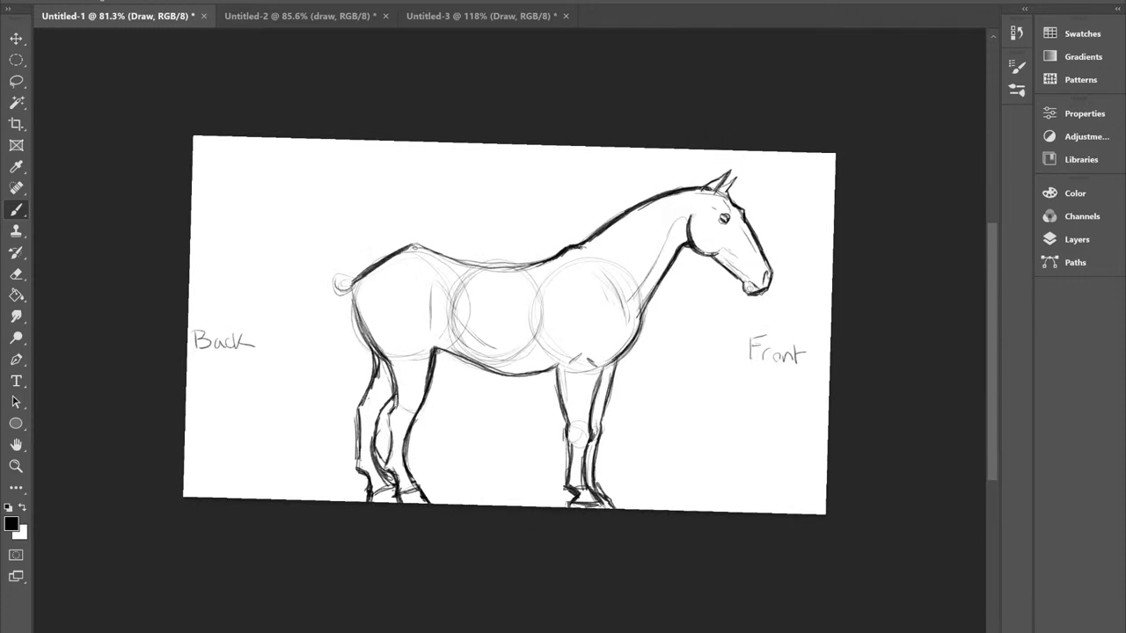
scroll(713, 264, up, 2)
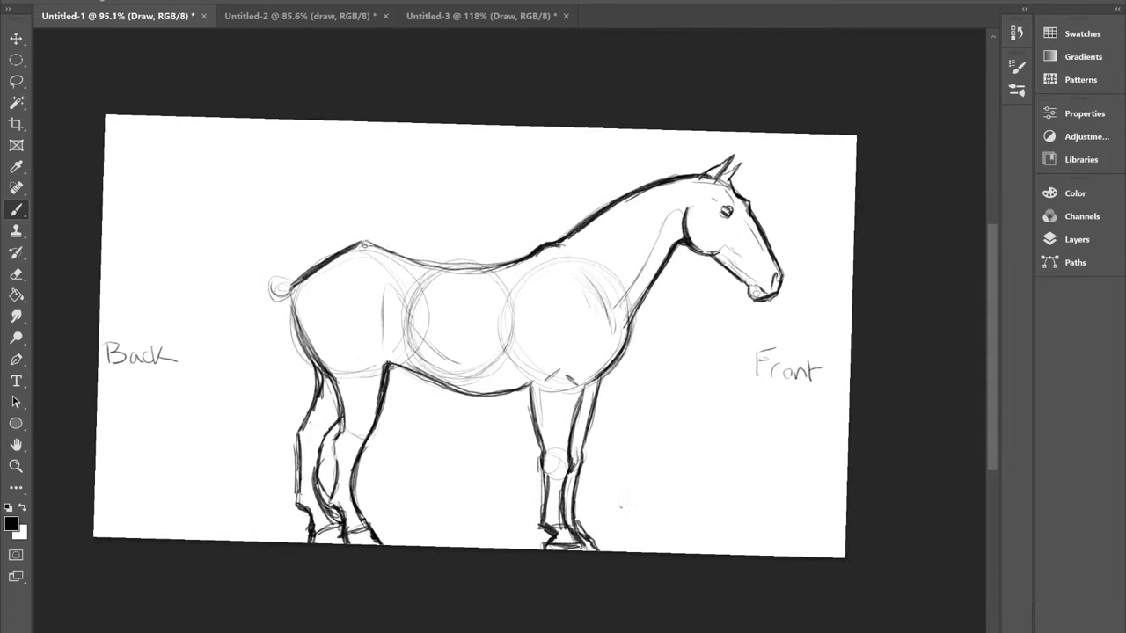
mouse_move(528, 385)
mouse_down()
mouse_move(545, 488)
mouse_move(593, 550)
mouse_up()
mouse_move(370, 531)
mouse_down()
mouse_move(312, 540)
mouse_move(343, 524)
mouse_up()
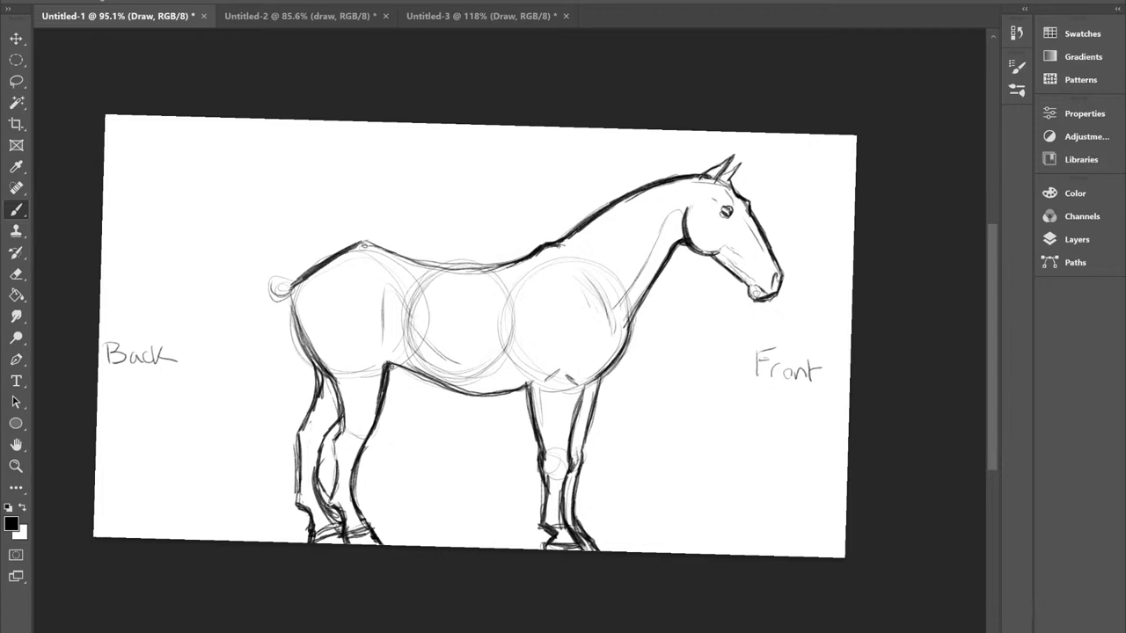
scroll(748, 311, up, 2)
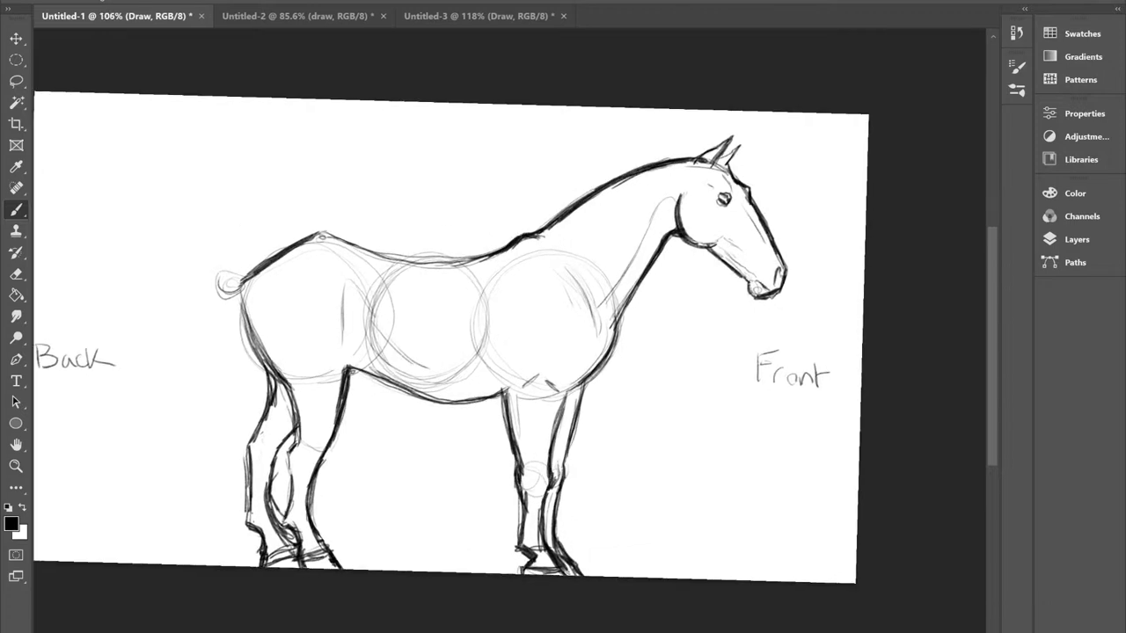
scroll(721, 220, up, 3)
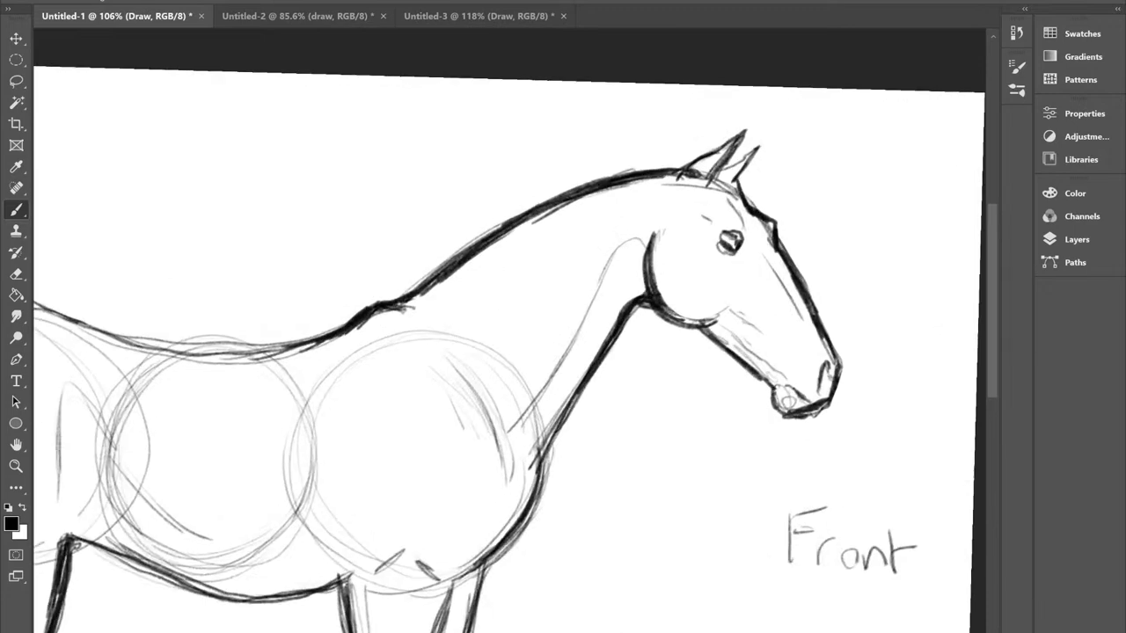
scroll(751, 237, down, 3)
drag(492, 308, 879, 232)
scroll(528, 308, up, 1)
scroll(471, 308, up, 1)
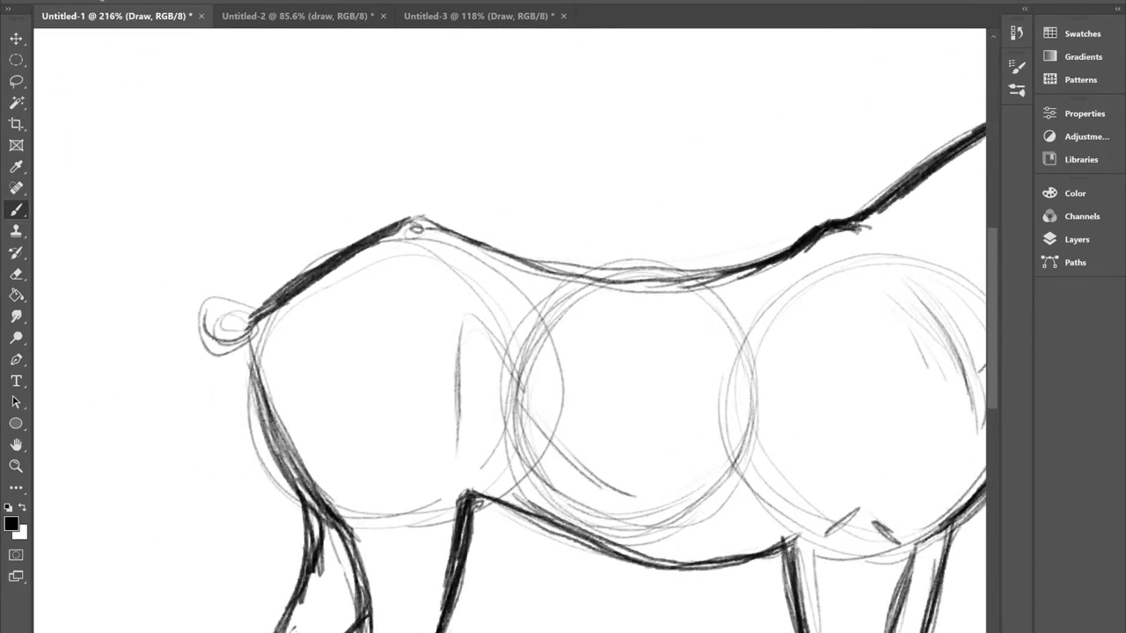
Step: In the Untitled-3 reference document, outline the fleshy base of the white horse's raised tail in thick black
click(523, 16)
scroll(721, 434, up, 5)
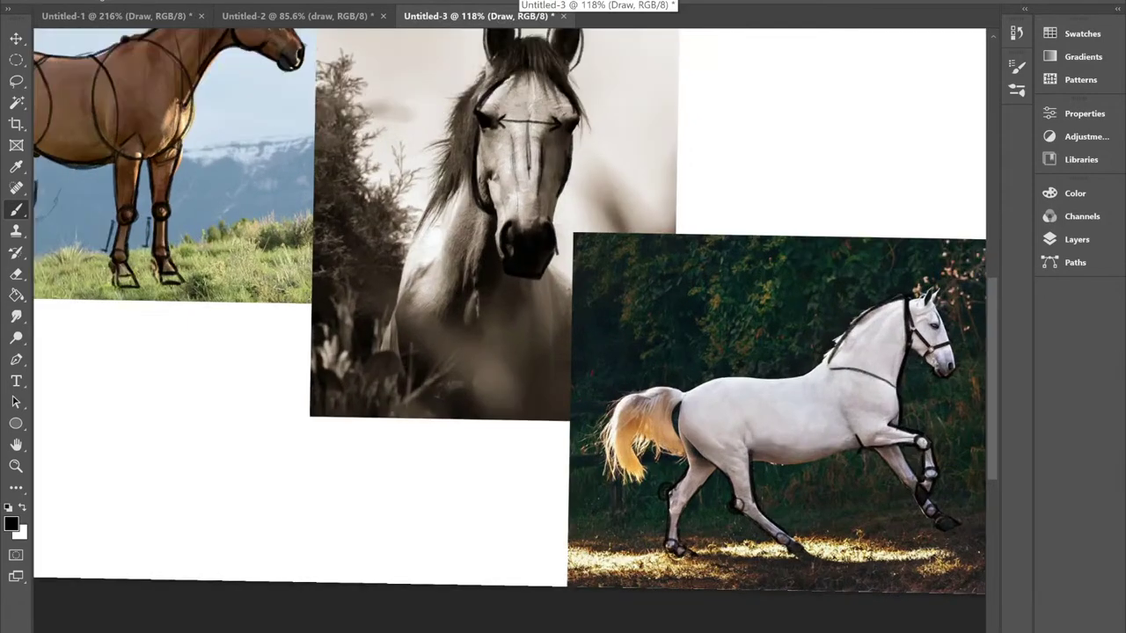
scroll(466, 475, up, 1)
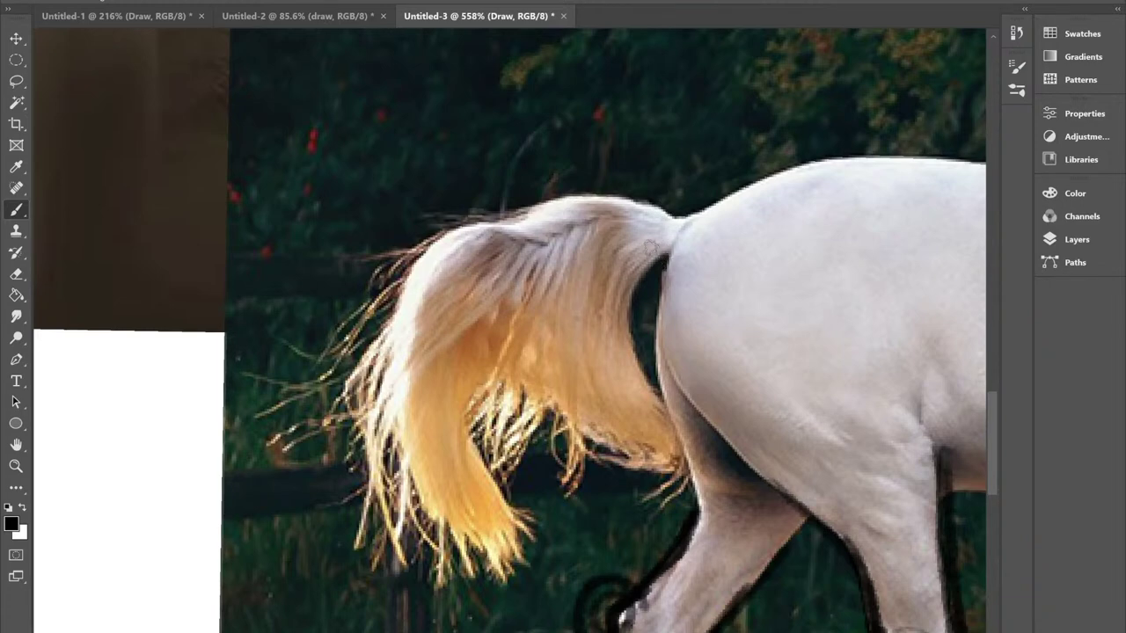
mouse_move(668, 255)
mouse_down()
mouse_move(635, 247)
mouse_move(512, 262)
mouse_move(483, 231)
mouse_move(575, 200)
mouse_move(633, 197)
mouse_move(679, 224)
mouse_move(665, 209)
mouse_move(593, 194)
mouse_move(497, 216)
mouse_move(482, 231)
mouse_move(517, 233)
mouse_move(537, 255)
mouse_move(625, 249)
mouse_move(660, 262)
mouse_move(601, 239)
mouse_move(516, 257)
mouse_up()
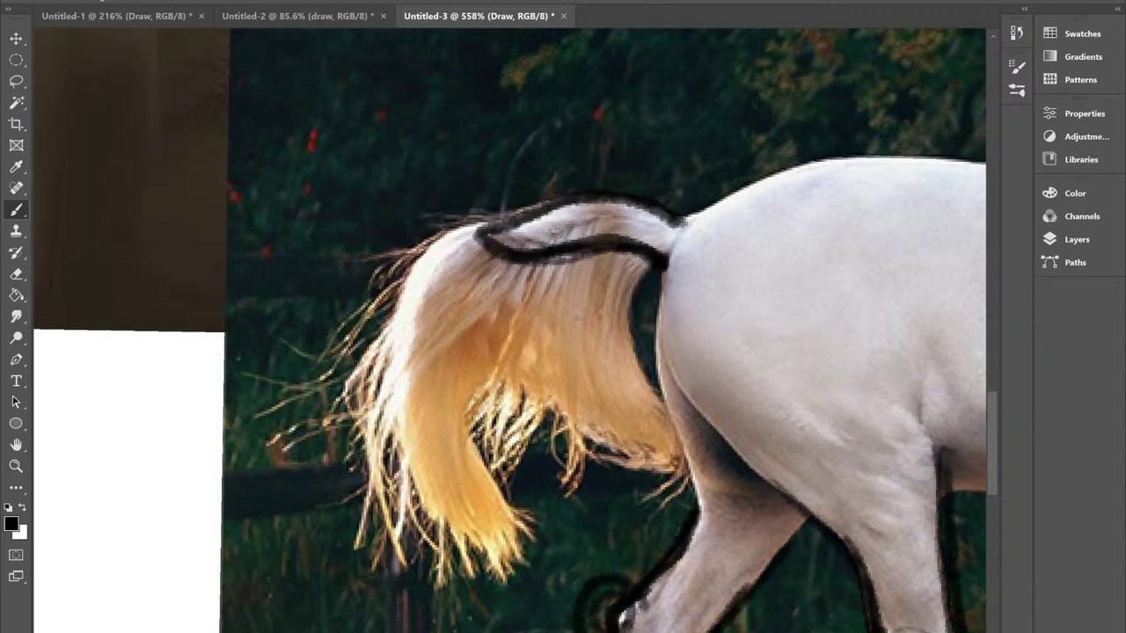
mouse_move(571, 251)
mouse_down()
mouse_move(508, 252)
mouse_move(493, 239)
mouse_up()
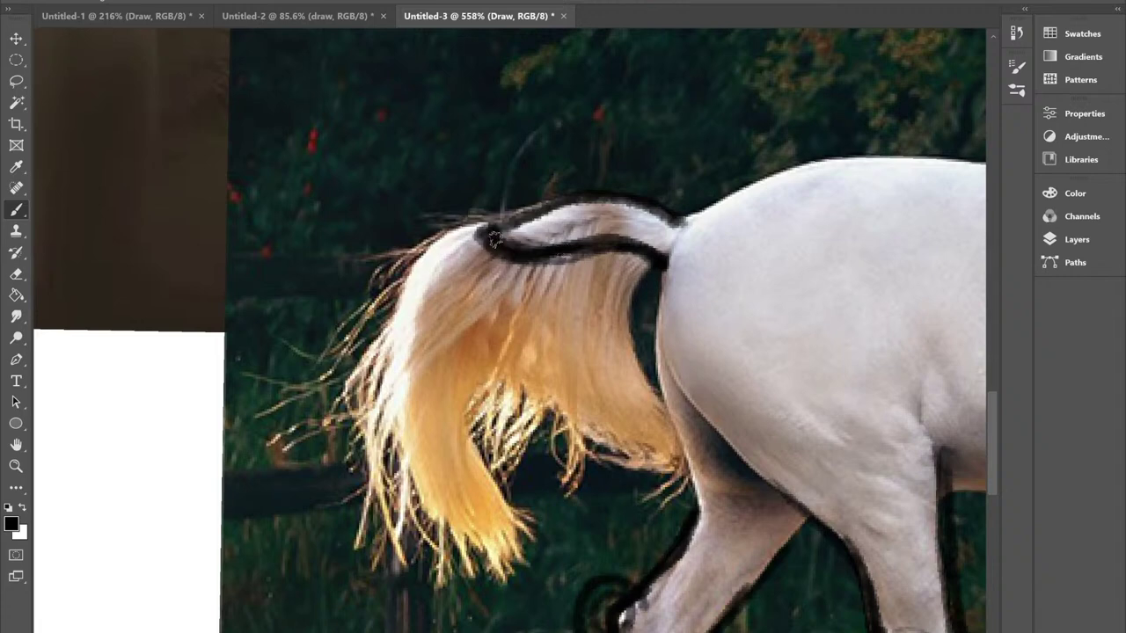
mouse_move(673, 217)
mouse_down()
mouse_move(595, 193)
mouse_move(504, 230)
mouse_up()
Step: Trace the hair of the white horse's tail along its outer curve, inner strands and the edge facing the rump
scroll(621, 107, down, 1)
scroll(621, 107, down, 1)
mouse_move(482, 285)
mouse_down()
mouse_move(406, 315)
mouse_move(390, 379)
mouse_move(454, 516)
mouse_up()
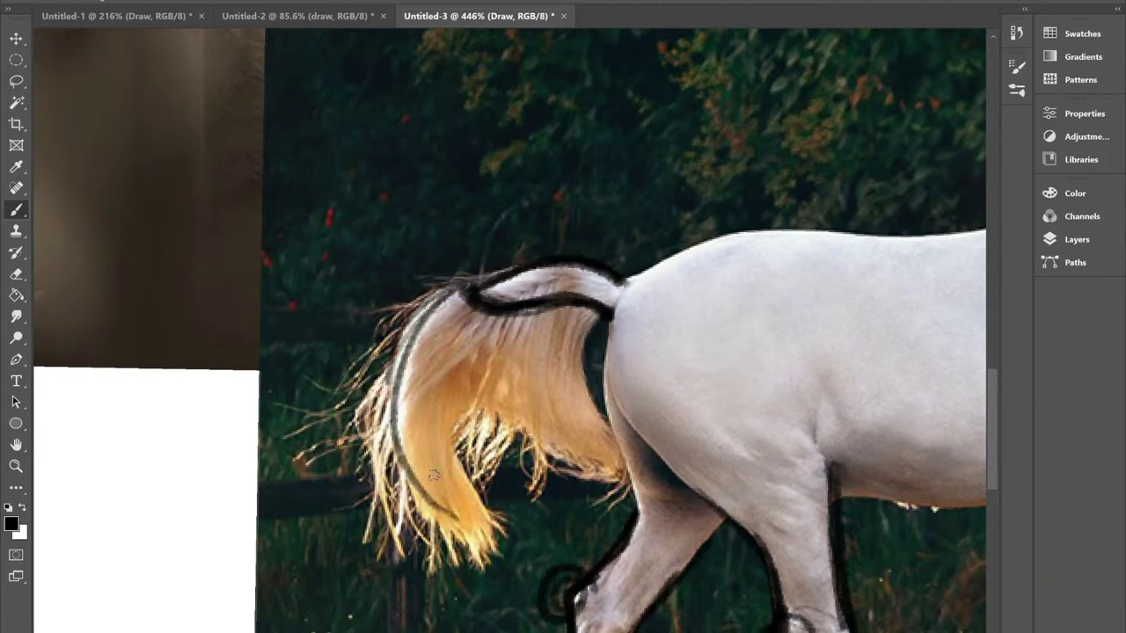
drag(460, 397, 497, 529)
mouse_move(492, 376)
mouse_down()
mouse_move(475, 477)
mouse_move(505, 438)
mouse_up()
mouse_move(598, 315)
mouse_down()
mouse_move(606, 422)
mouse_move(601, 312)
mouse_move(626, 460)
mouse_up()
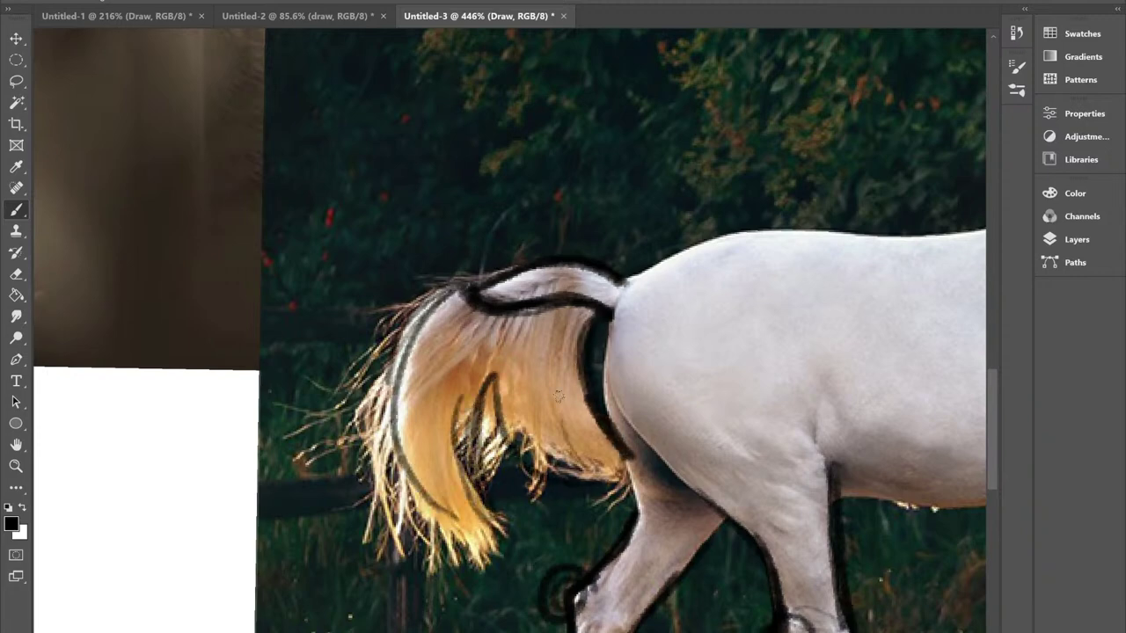
Step: Review the traced tail of the white horse and compare it with the other reference photos
scroll(559, 395, down, 3)
scroll(560, 396, up, 1)
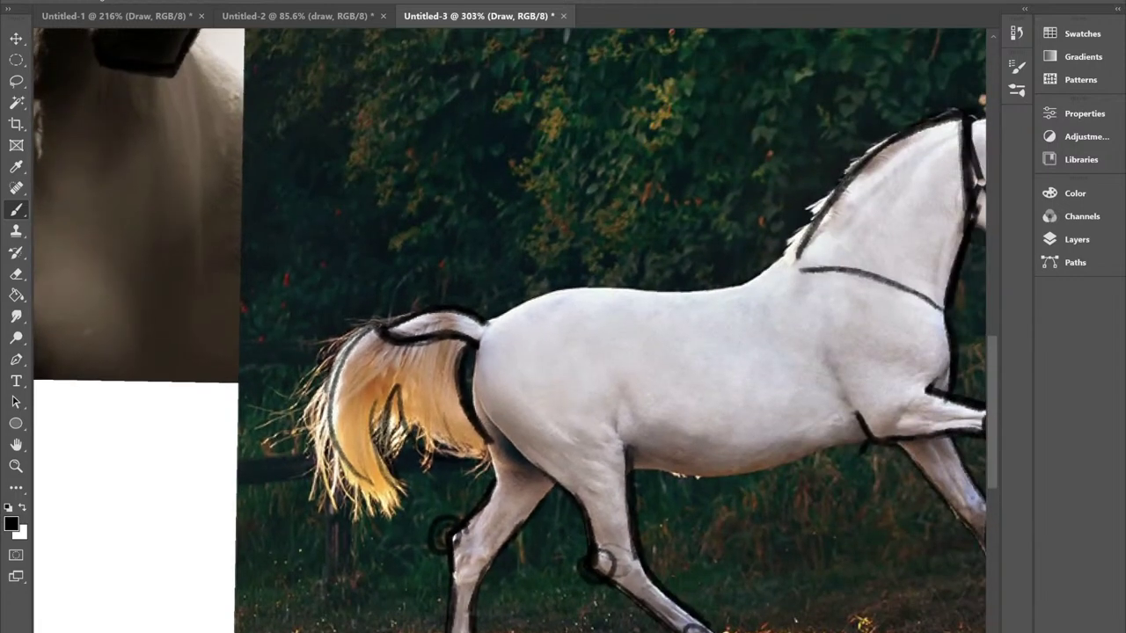
scroll(402, 408, up, 1)
scroll(428, 308, down, 2)
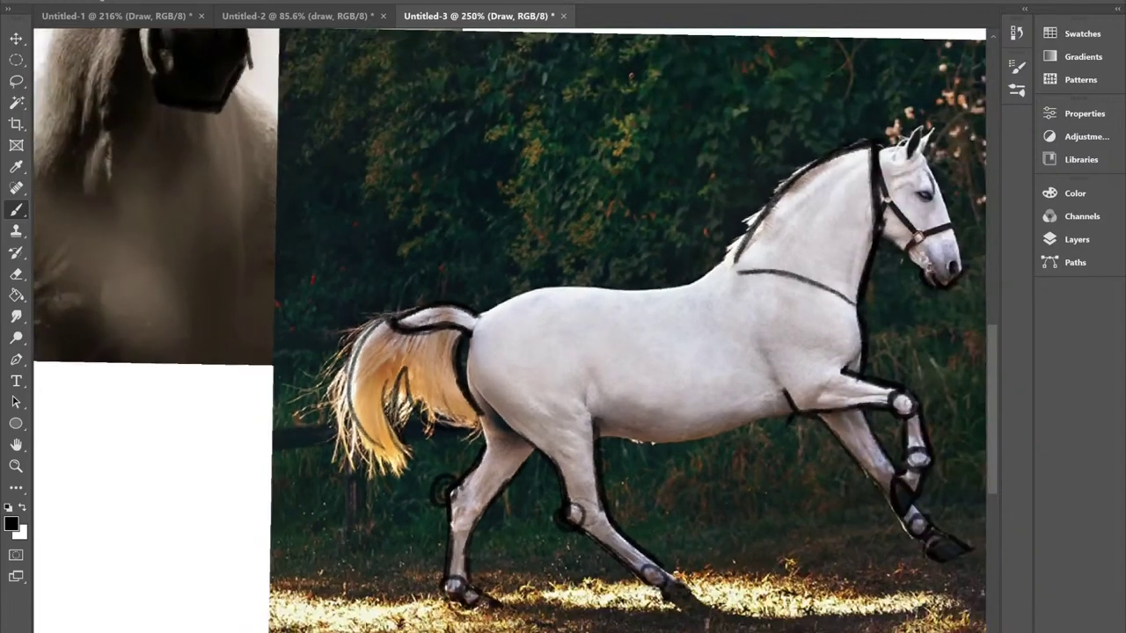
scroll(486, 372, down, 1)
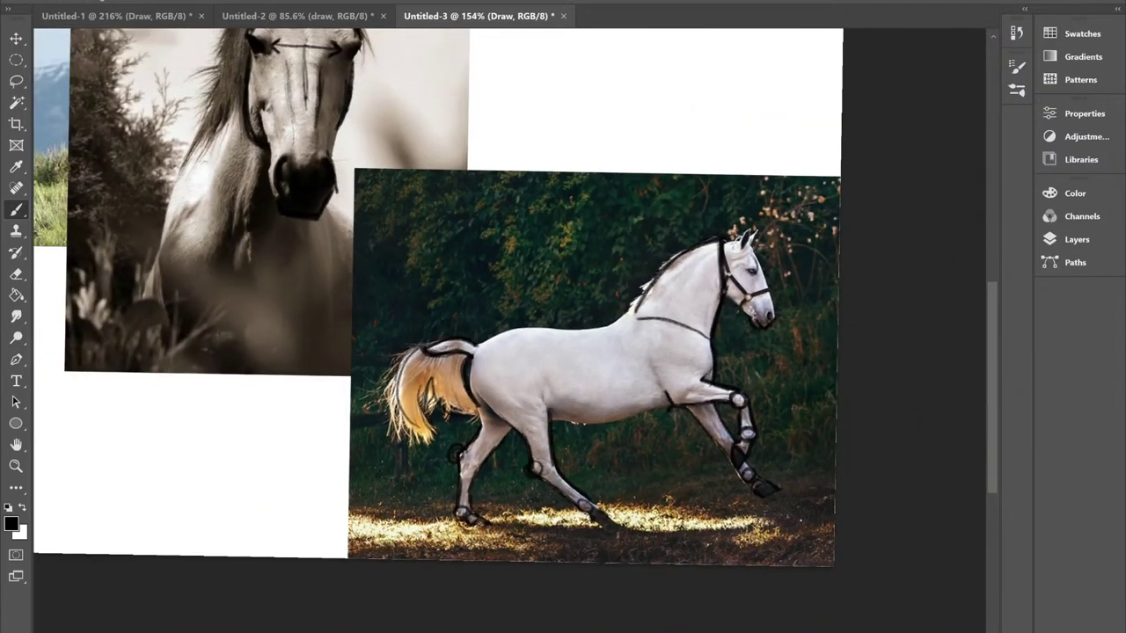
drag(486, 372, 589, 341)
drag(493, 290, 757, 421)
scroll(536, 312, up, 1)
scroll(514, 287, left, 1)
mouse_move(510, 331)
mouse_down()
mouse_move(588, 312)
mouse_move(690, 353)
mouse_move(515, 339)
mouse_up()
scroll(600, 334, up, 1)
scroll(536, 361, down, 3)
scroll(537, 352, up, 1)
drag(774, 308, 774, 335)
scroll(515, 286, down, 2)
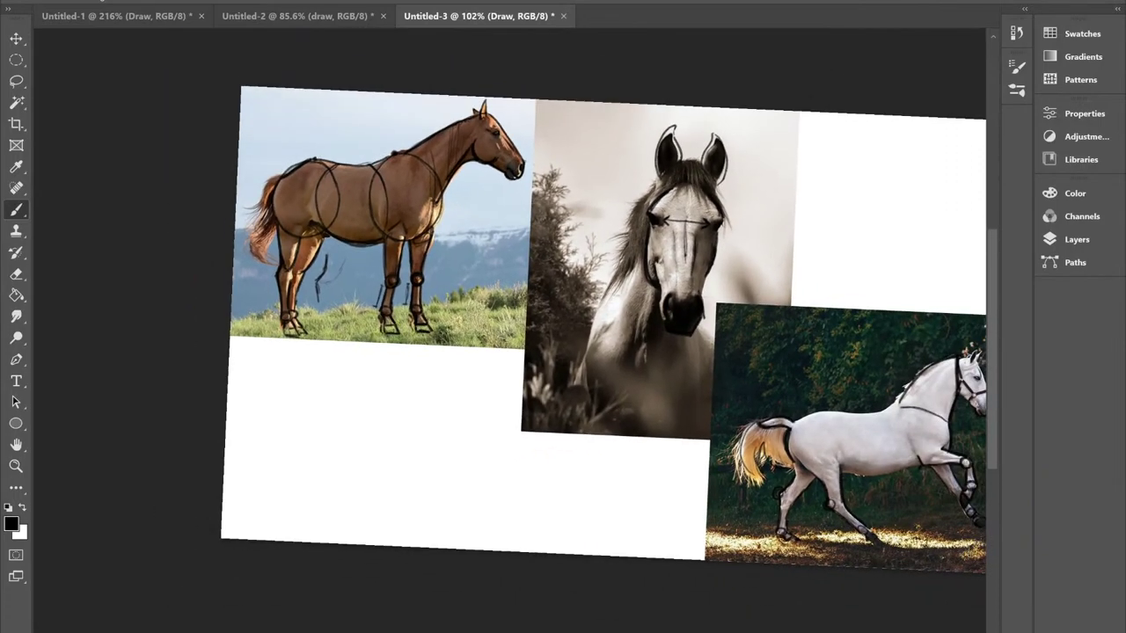
Step: In Untitled-2, sketch a horse's rump line with a circle at the tail base, a thigh line and a direction arrow in the blank area above GREGARY
click(298, 16)
scroll(924, 251, up, 3)
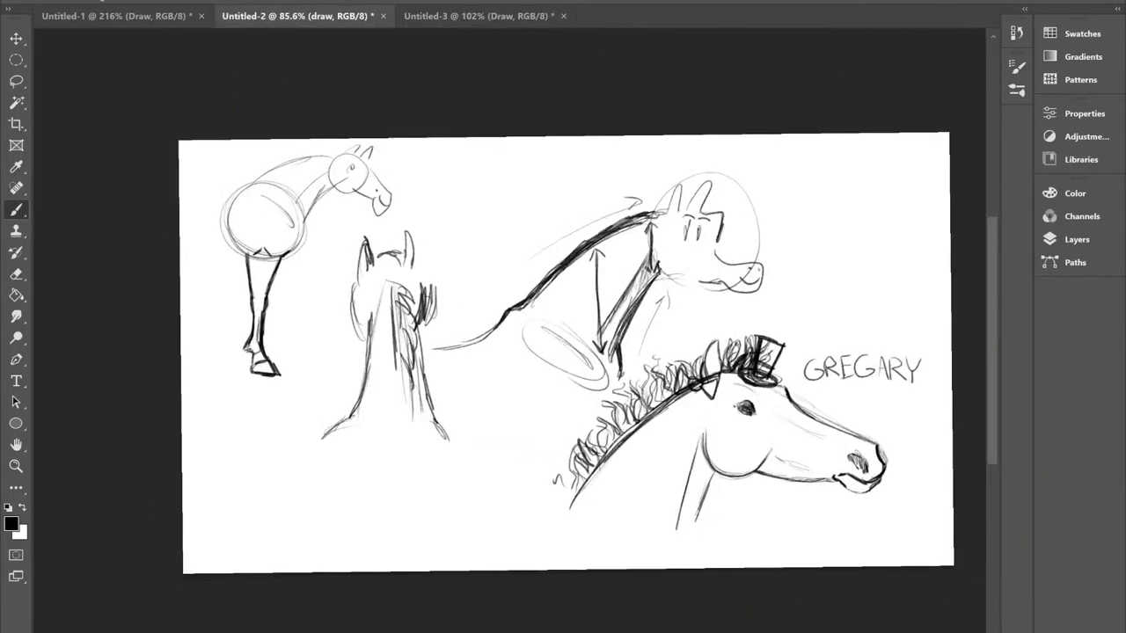
scroll(514, 351, down, 2)
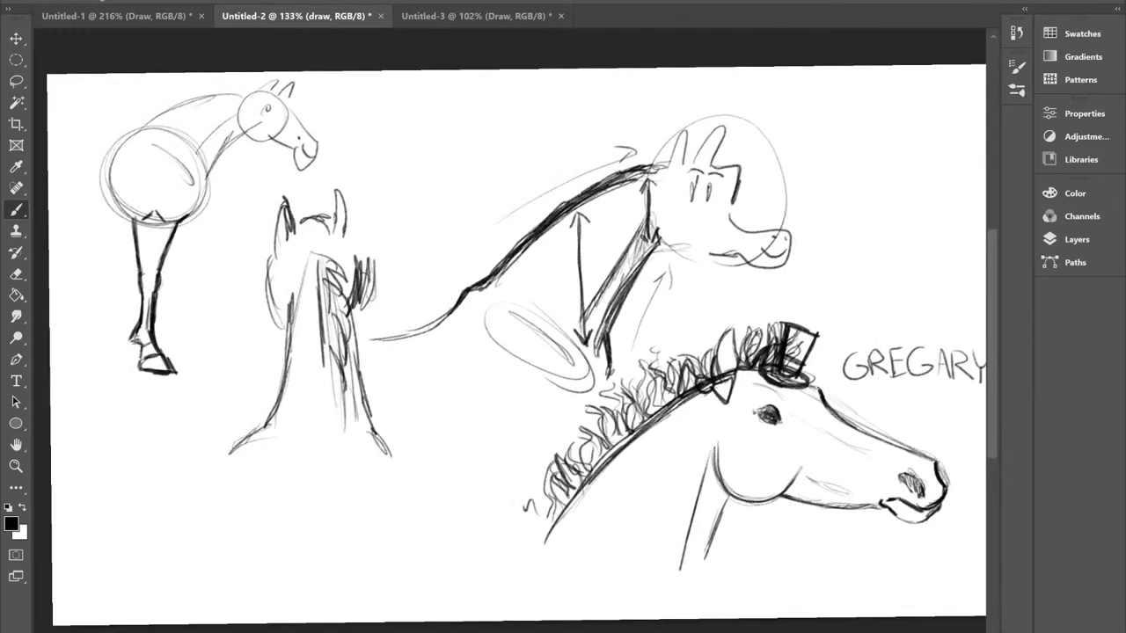
scroll(514, 352, up, 3)
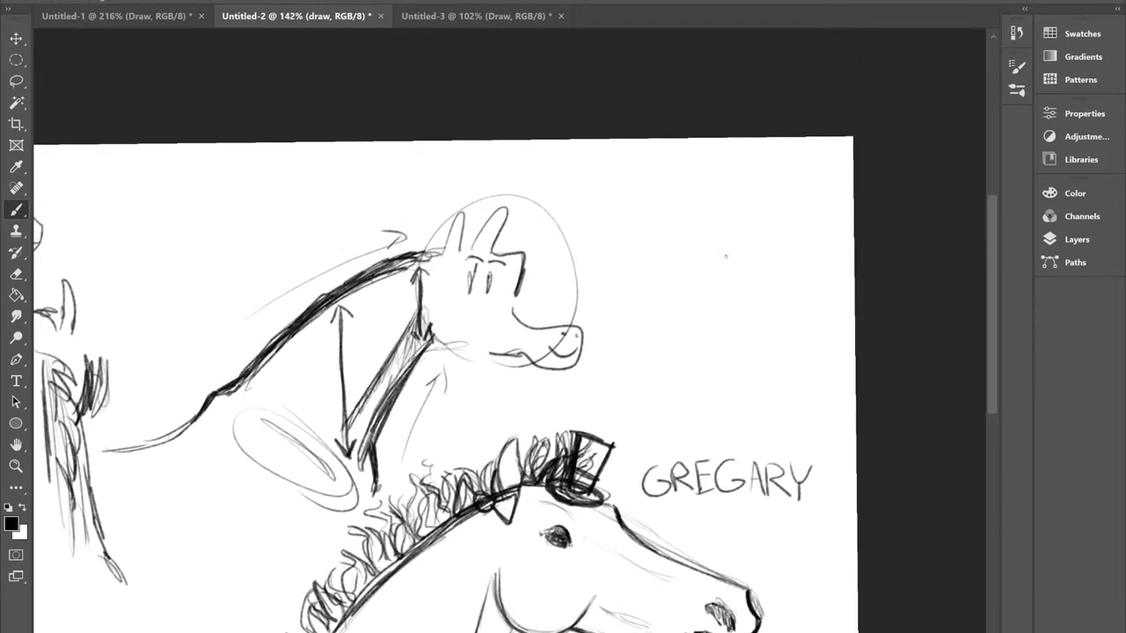
mouse_move(786, 201)
mouse_down()
mouse_move(724, 285)
mouse_move(777, 350)
mouse_up()
mouse_move(722, 271)
mouse_down()
mouse_move(806, 196)
mouse_move(725, 266)
mouse_up()
mouse_move(723, 273)
mouse_down()
mouse_move(745, 230)
mouse_move(796, 185)
mouse_up()
mouse_move(709, 274)
mouse_down()
mouse_move(730, 264)
mouse_move(723, 278)
mouse_up()
drag(807, 196, 855, 192)
mouse_move(737, 253)
mouse_down()
mouse_move(700, 237)
mouse_move(732, 253)
mouse_move(707, 248)
mouse_move(765, 220)
mouse_move(695, 256)
mouse_up()
mouse_move(711, 246)
mouse_down()
mouse_move(665, 287)
mouse_move(660, 378)
mouse_up()
drag(711, 282, 719, 392)
drag(734, 265, 714, 356)
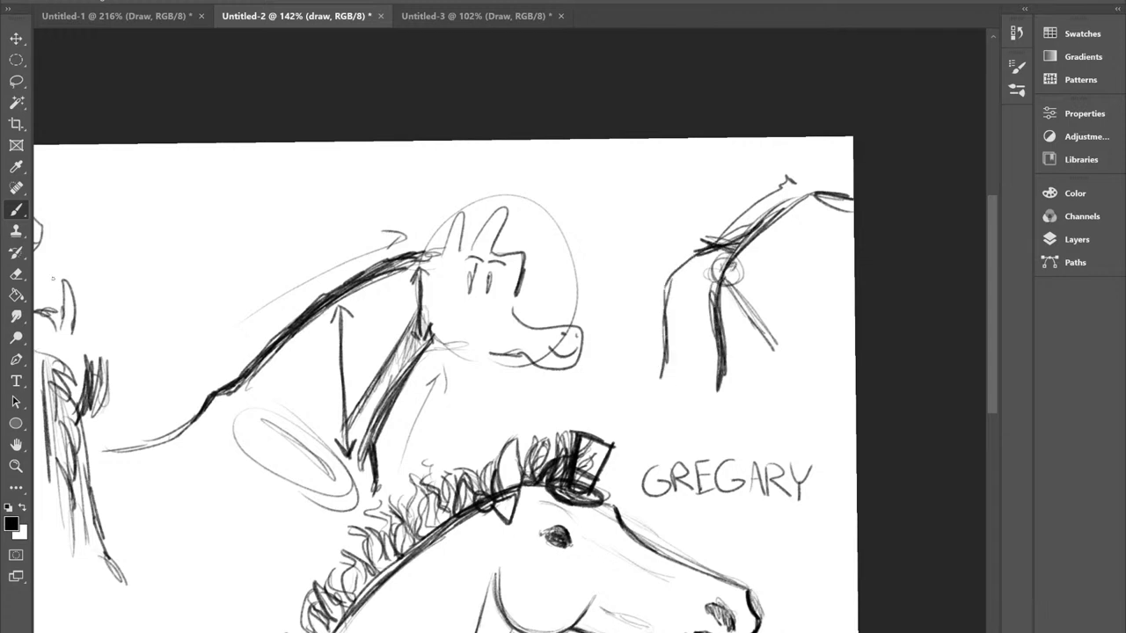
key(ctrl+z)
key(ctrl+z)
key(ctrl+z)
key(ctrl+z)
key(ctrl+z)
key(ctrl+z)
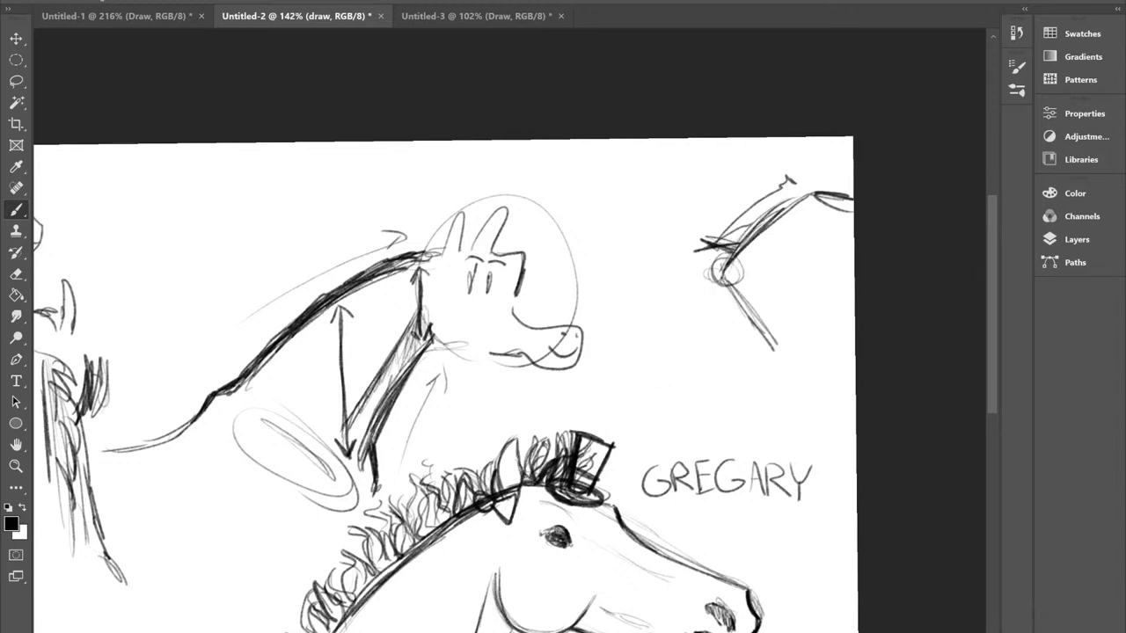
Step: Draw a raised tail arching up from the rump and falling into wavy hair strands
drag(756, 228, 724, 198)
mouse_move(717, 255)
mouse_down()
mouse_move(723, 187)
mouse_move(671, 152)
mouse_move(613, 198)
mouse_move(605, 304)
mouse_move(637, 361)
mouse_move(678, 378)
mouse_move(711, 255)
mouse_move(684, 360)
mouse_up()
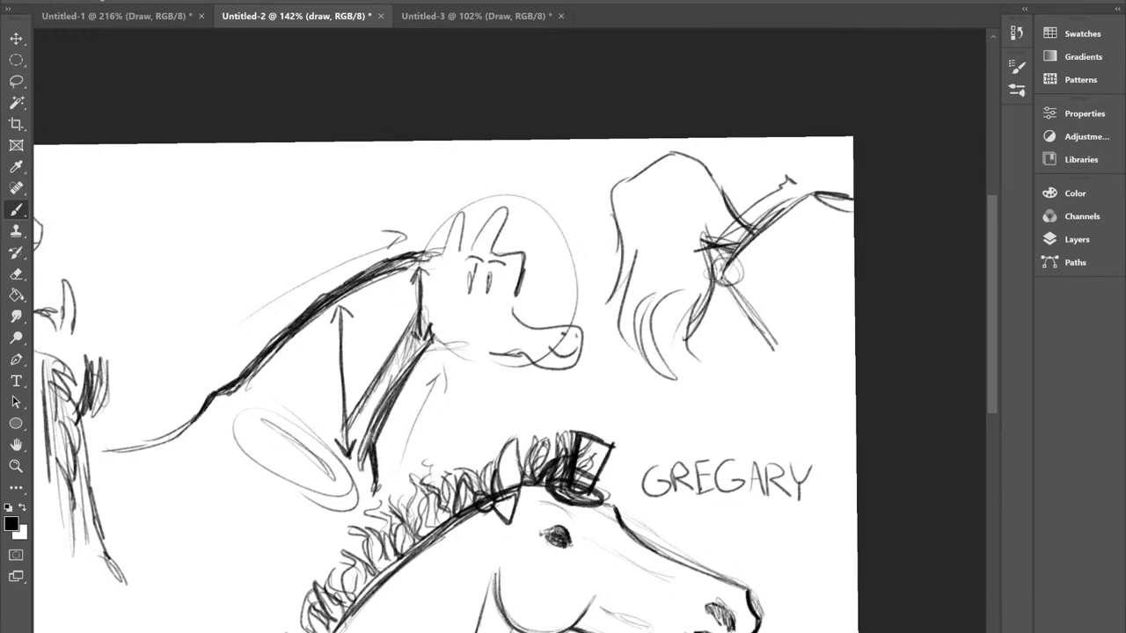
mouse_move(718, 286)
mouse_down()
mouse_move(713, 233)
mouse_move(690, 343)
mouse_move(704, 361)
mouse_move(679, 345)
mouse_move(681, 396)
mouse_move(665, 303)
mouse_move(685, 357)
mouse_up()
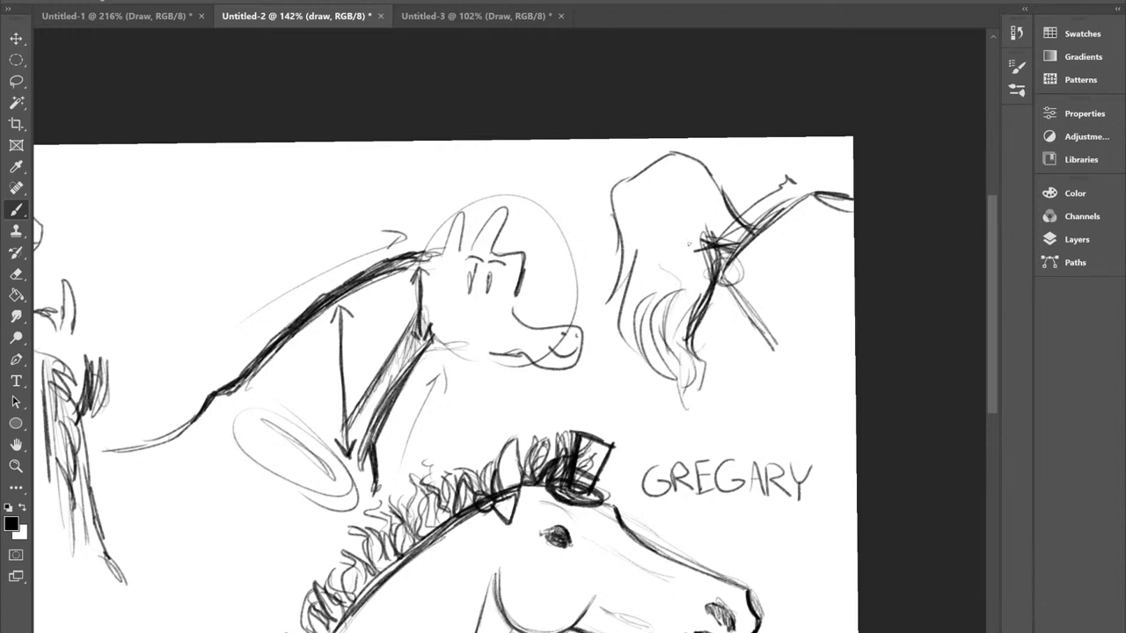
Step: Darken the arched tail's outer contour and finish the hair strands at its pointed tip
scroll(646, 260, down, 2)
scroll(658, 158, up, 3)
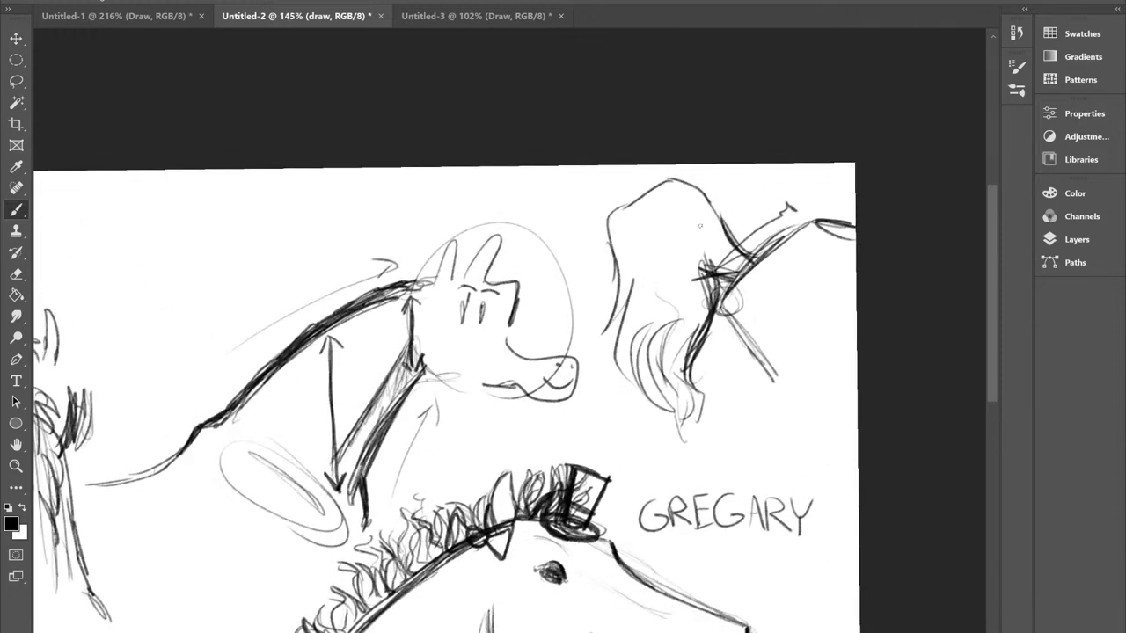
scroll(703, 332, down, 2)
mouse_move(670, 207)
mouse_down()
mouse_move(624, 236)
mouse_move(621, 333)
mouse_up()
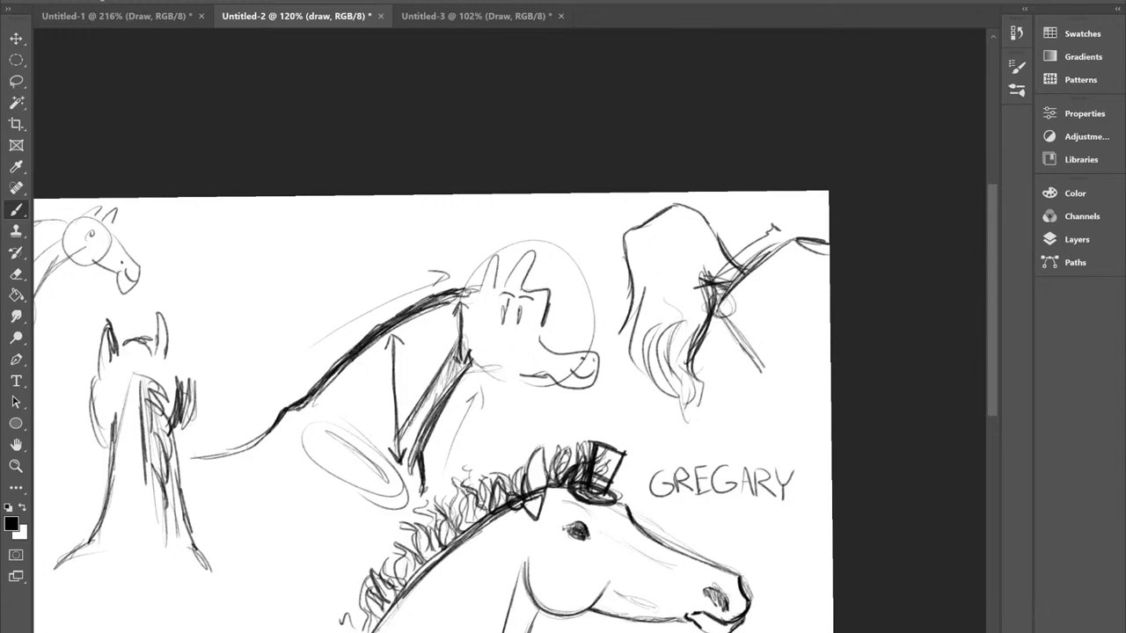
drag(685, 346, 692, 425)
Step: Return to Untitled-3 and trace the brown horse's tail along its outer edge, including the strand flicking backward
scroll(718, 332, down, 4)
scroll(718, 332, up, 2)
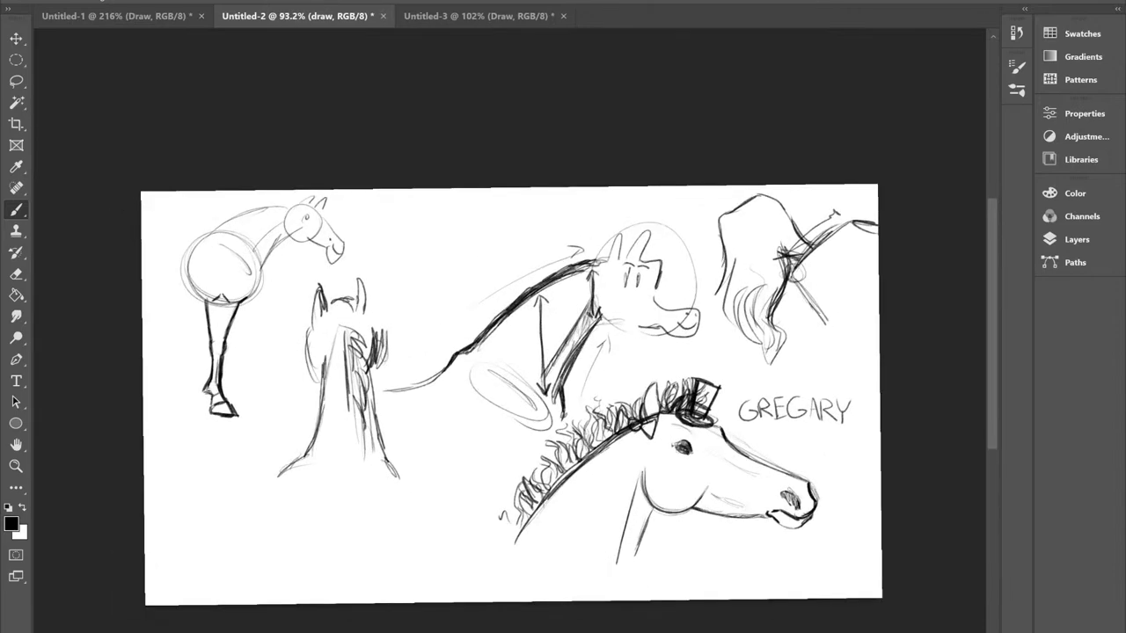
scroll(431, 255, up, 4)
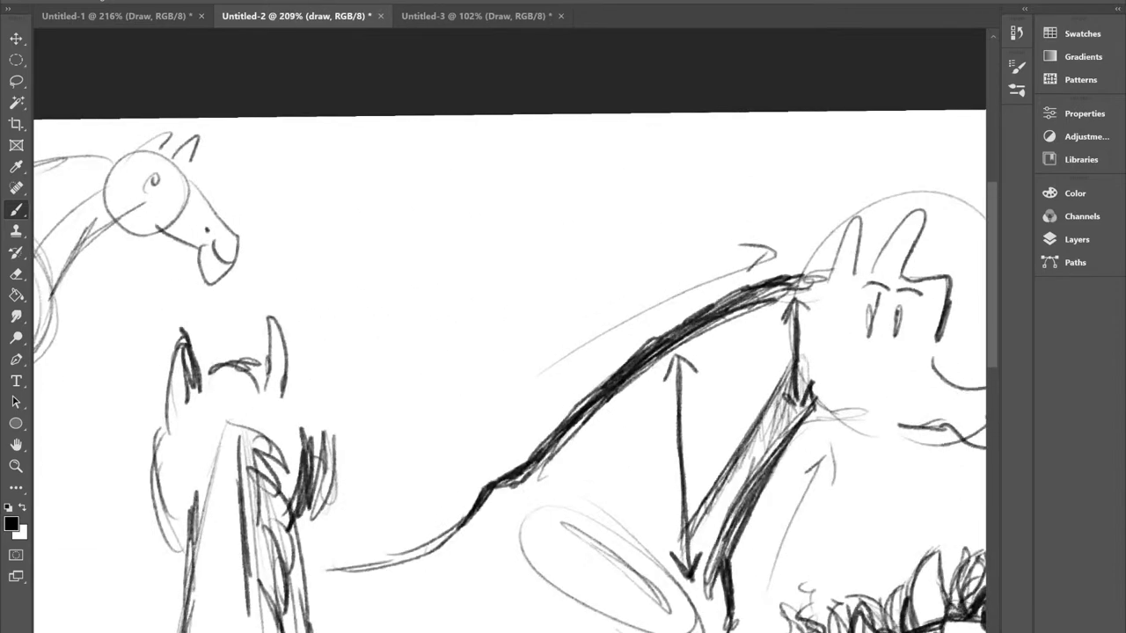
scroll(563, 176, down, 3)
key(ctrl+Tab)
scroll(220, 211, up, 8)
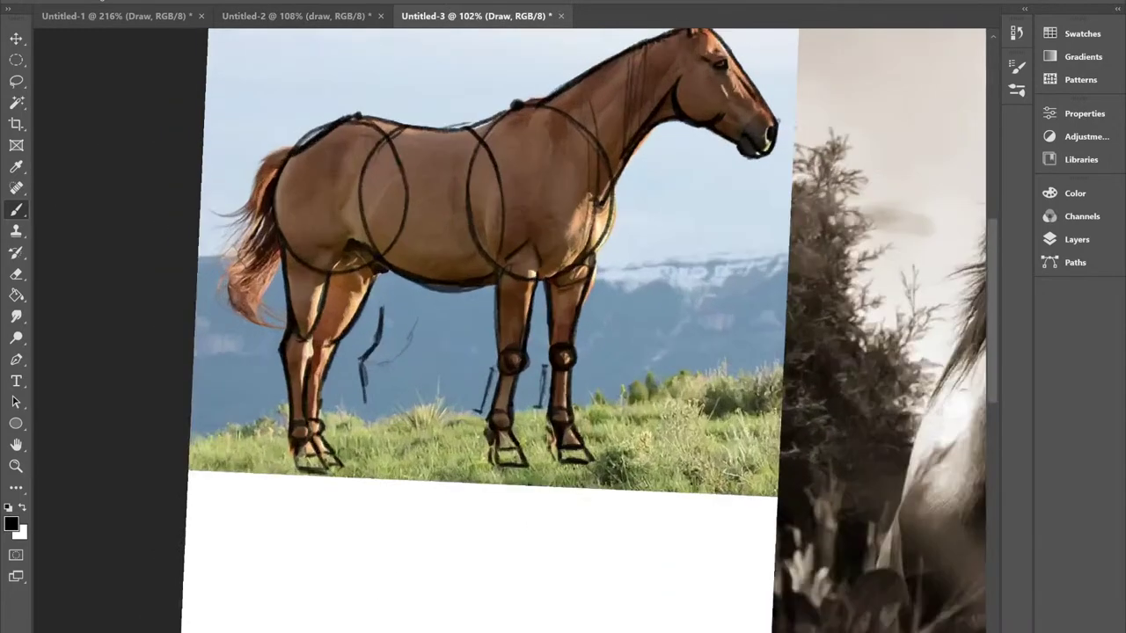
scroll(521, 282, down, 3)
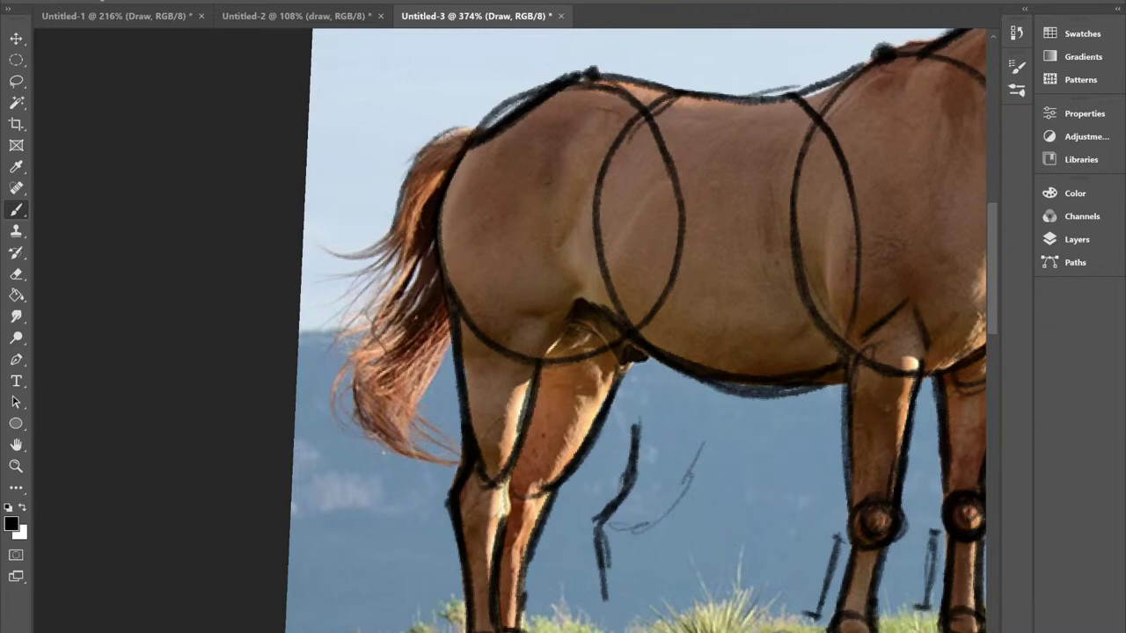
drag(389, 235, 322, 254)
drag(404, 231, 370, 362)
drag(422, 260, 368, 355)
drag(402, 308, 344, 376)
mouse_move(378, 338)
mouse_down()
mouse_move(343, 412)
mouse_move(369, 441)
mouse_up()
Step: Trace the inner strands and curling lower end of the brown horse's tail
drag(412, 413, 410, 445)
mouse_move(423, 382)
mouse_down()
mouse_move(413, 454)
mouse_move(413, 441)
mouse_up()
drag(450, 340, 424, 395)
drag(457, 311, 421, 389)
mouse_move(445, 339)
mouse_down()
mouse_move(410, 403)
mouse_move(405, 456)
mouse_up()
drag(424, 399, 417, 456)
drag(466, 415, 414, 470)
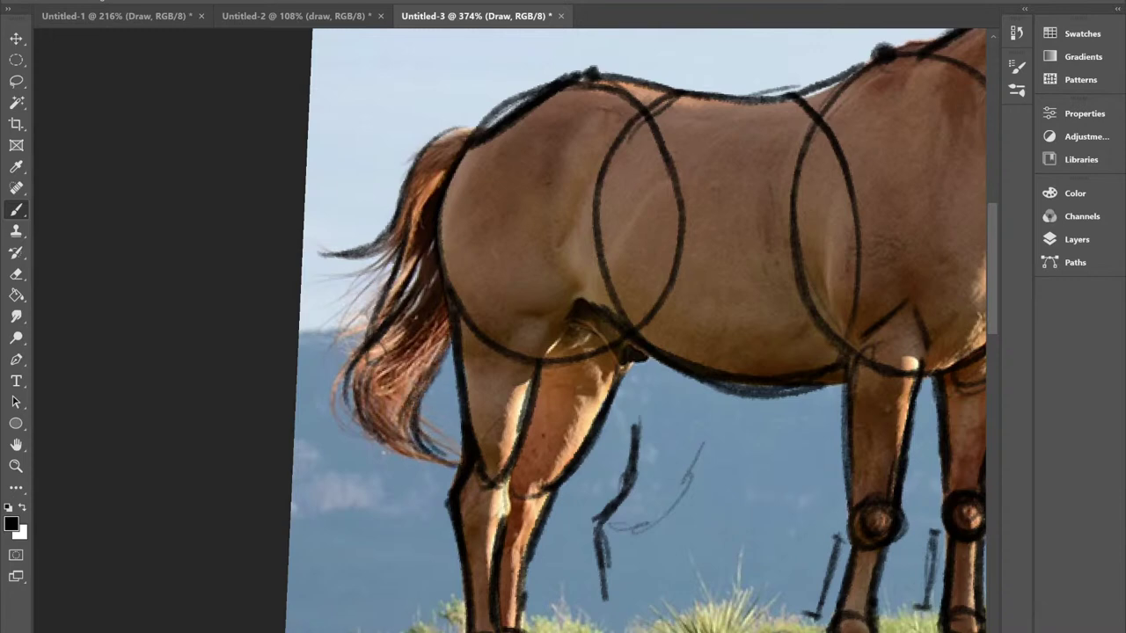
Step: Reinforce the tip of the brown horse's tail and add flowing hair lines through its lower half
drag(454, 429, 406, 463)
mouse_move(417, 360)
mouse_down()
mouse_move(399, 435)
mouse_move(410, 368)
mouse_up()
drag(385, 427, 426, 355)
drag(369, 385, 447, 329)
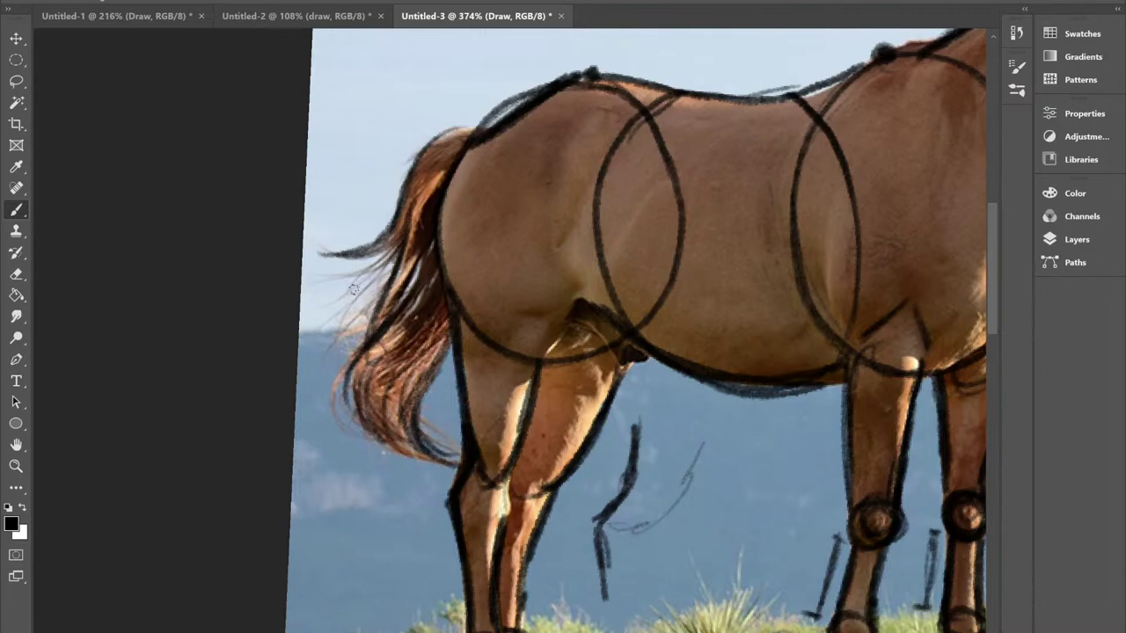
scroll(355, 289, down, 5)
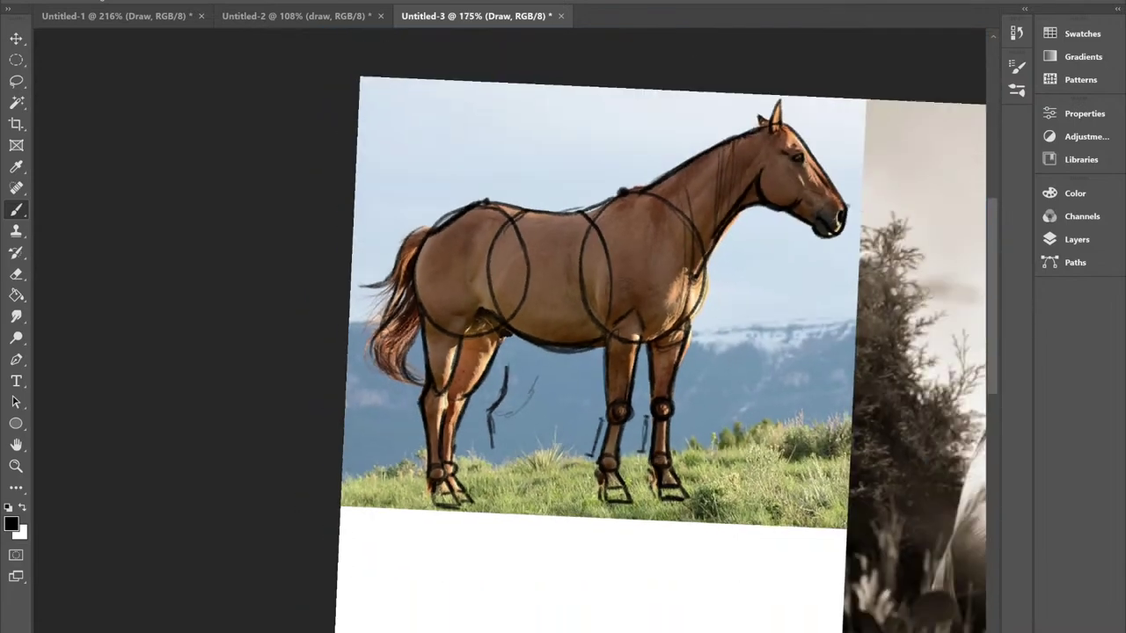
scroll(327, 294, down, 4)
drag(492, 304, 334, 314)
scroll(264, 598, up, 3)
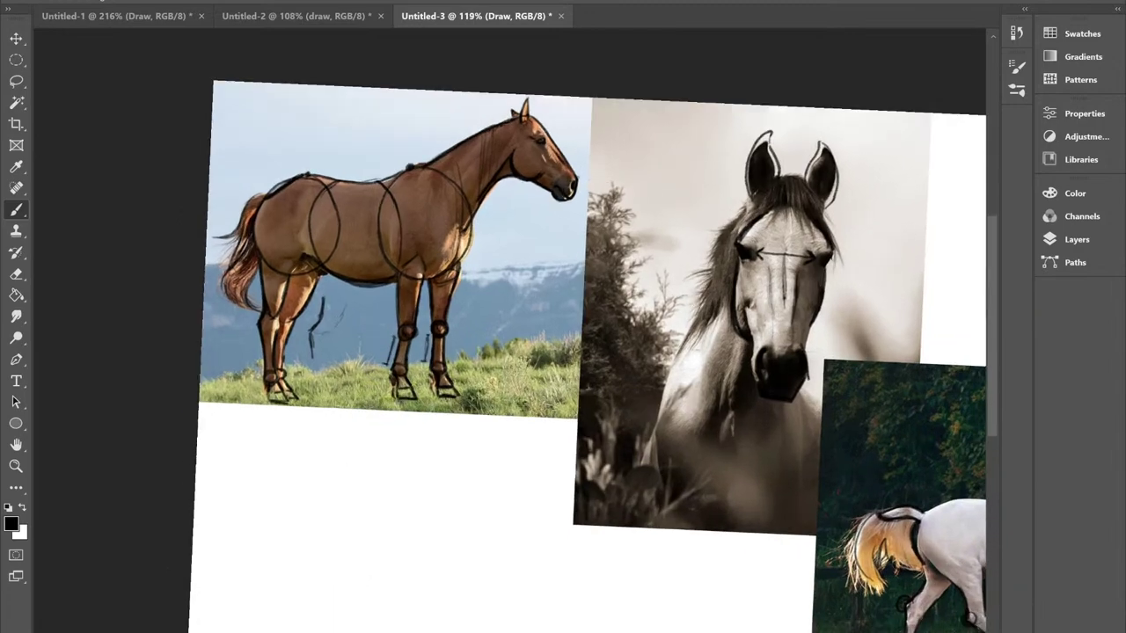
Step: Examine the traced tail of the standing brown horse up close and compare it with the running white horse's tail and body
scroll(233, 167, up, 6)
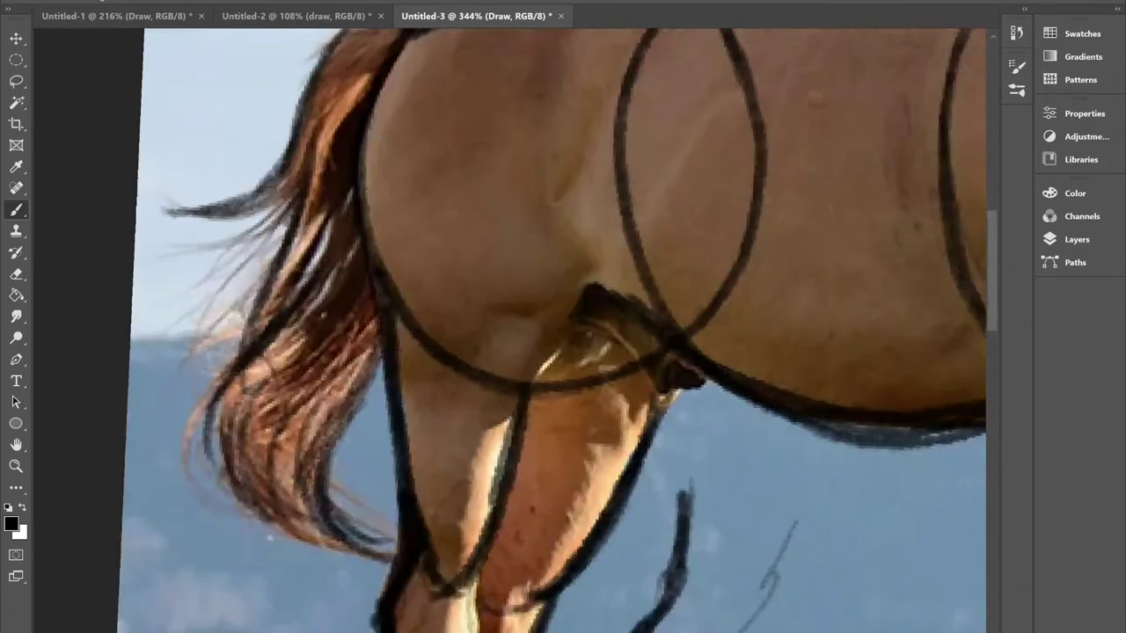
scroll(365, 233, down, 1)
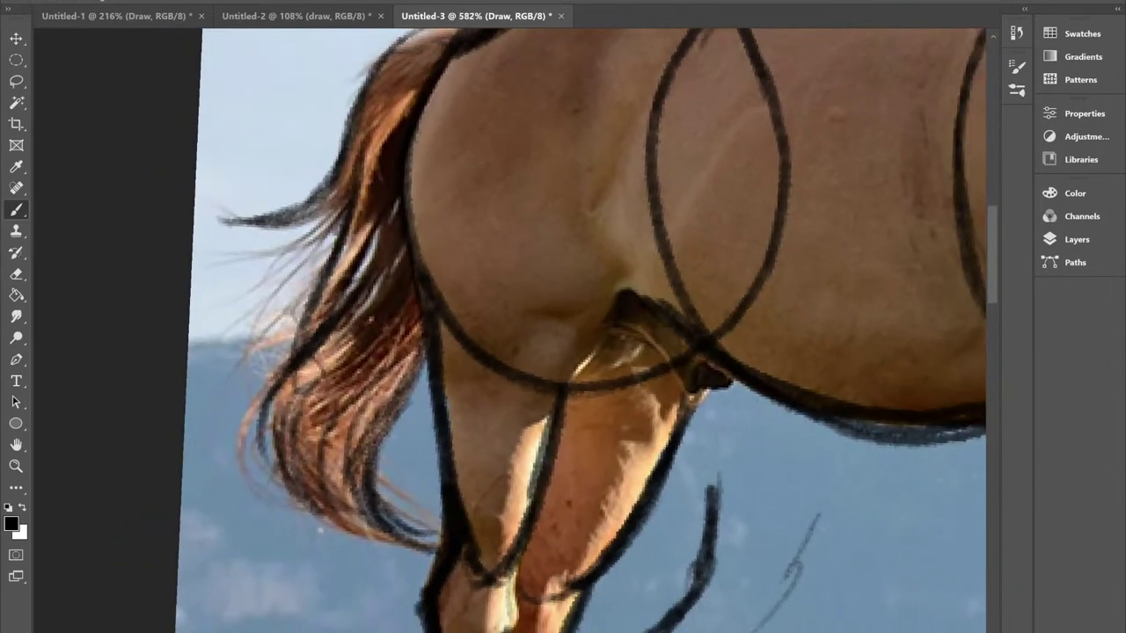
scroll(284, 198, down, 5)
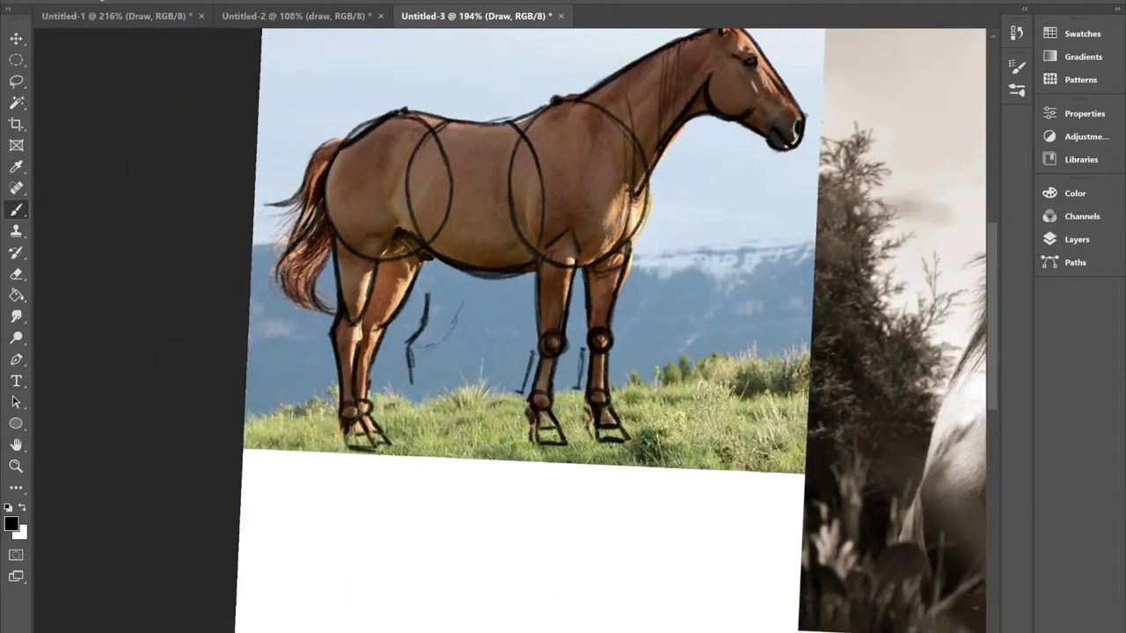
drag(841, 311, 294, 217)
scroll(549, 277, down, 2)
scroll(549, 277, down, 2)
scroll(704, 396, up, 1)
scroll(579, 365, up, 1)
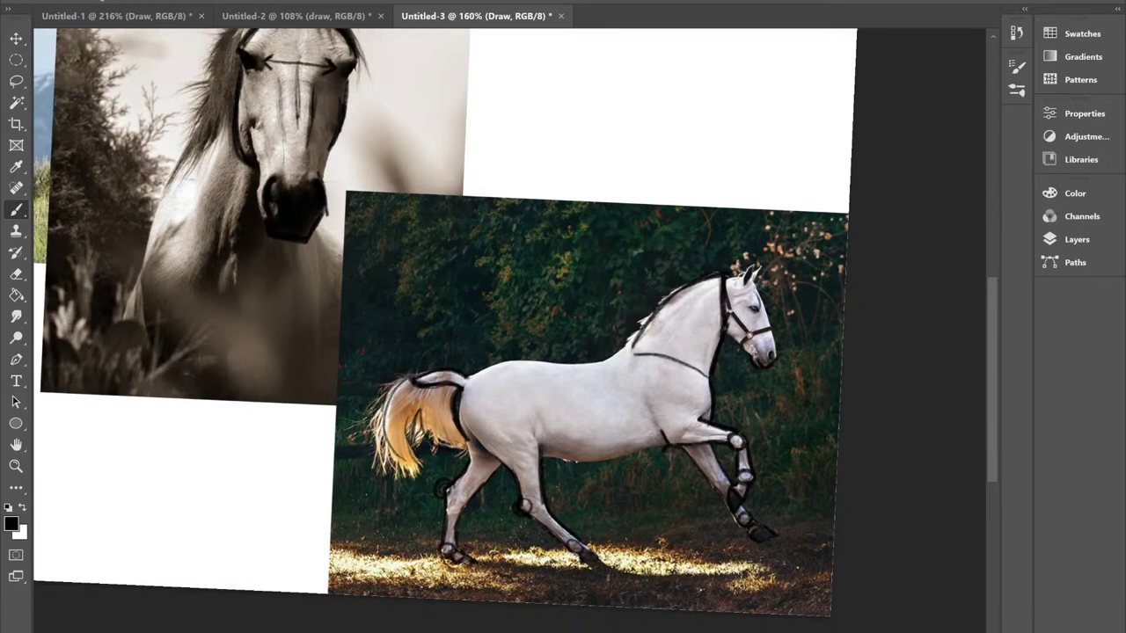
scroll(394, 389, up, 2)
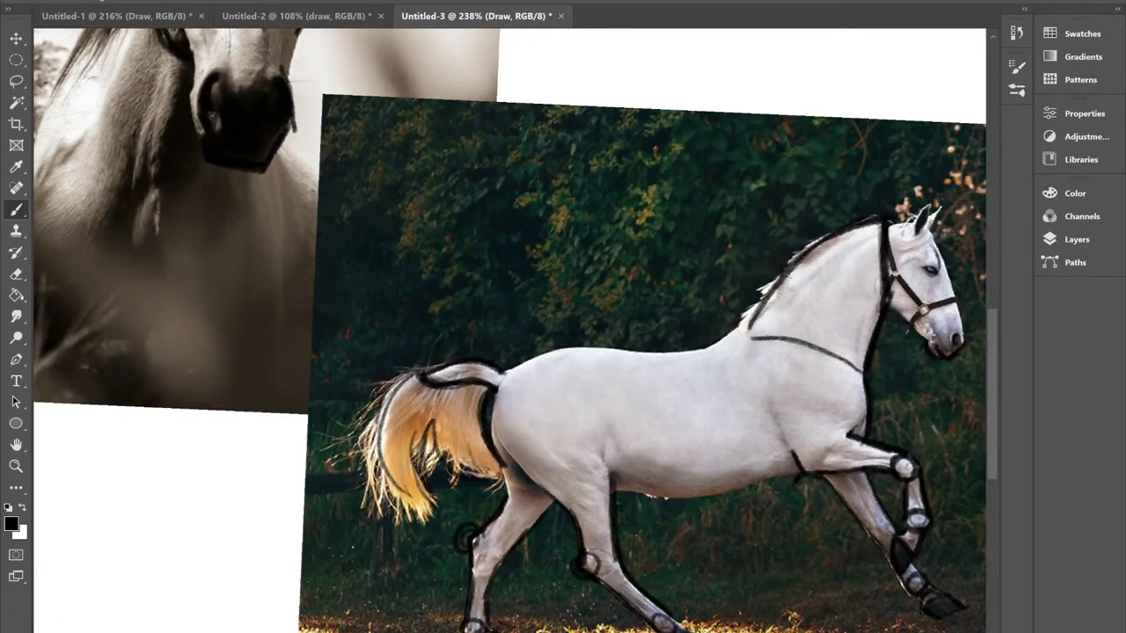
scroll(757, 457, down, 4)
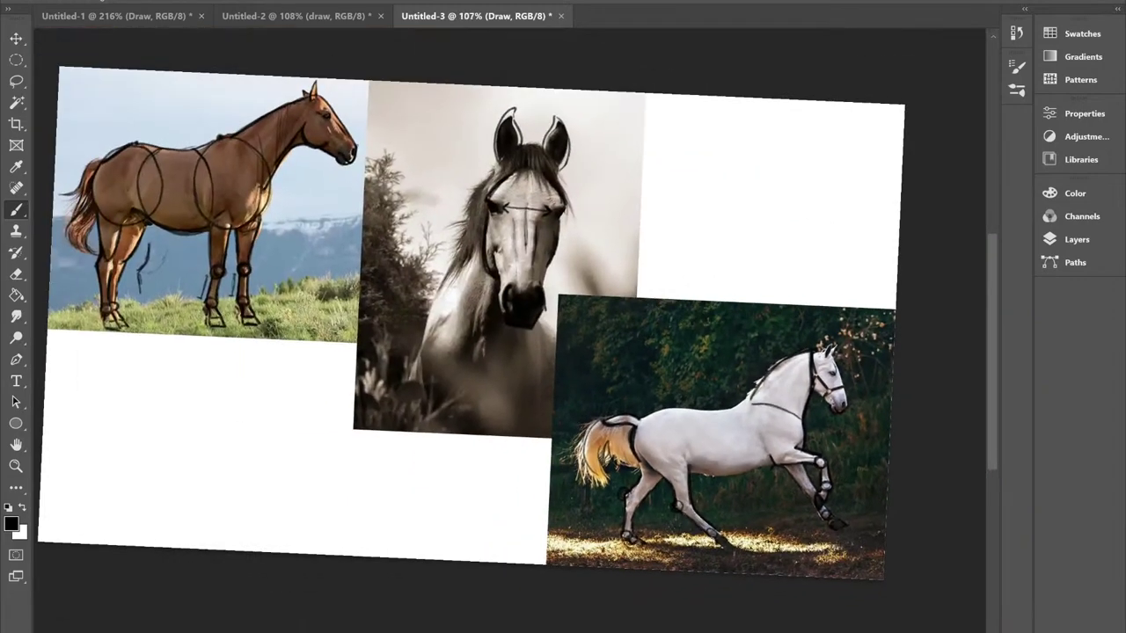
scroll(700, 304, up, 1)
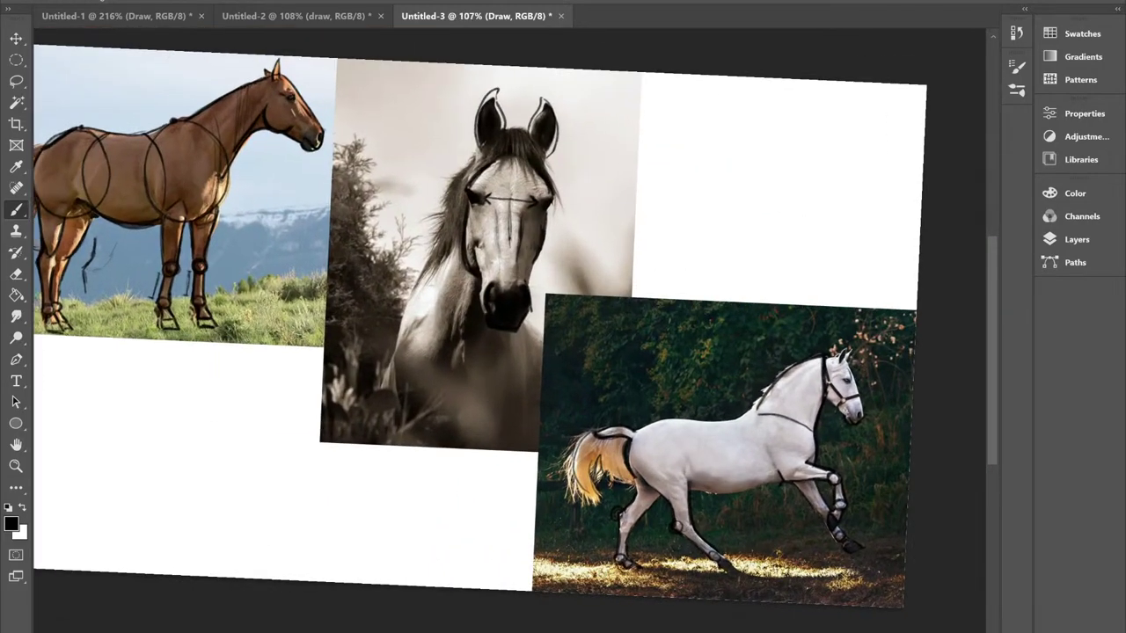
scroll(792, 439, down, 2)
scroll(497, 287, up, 1)
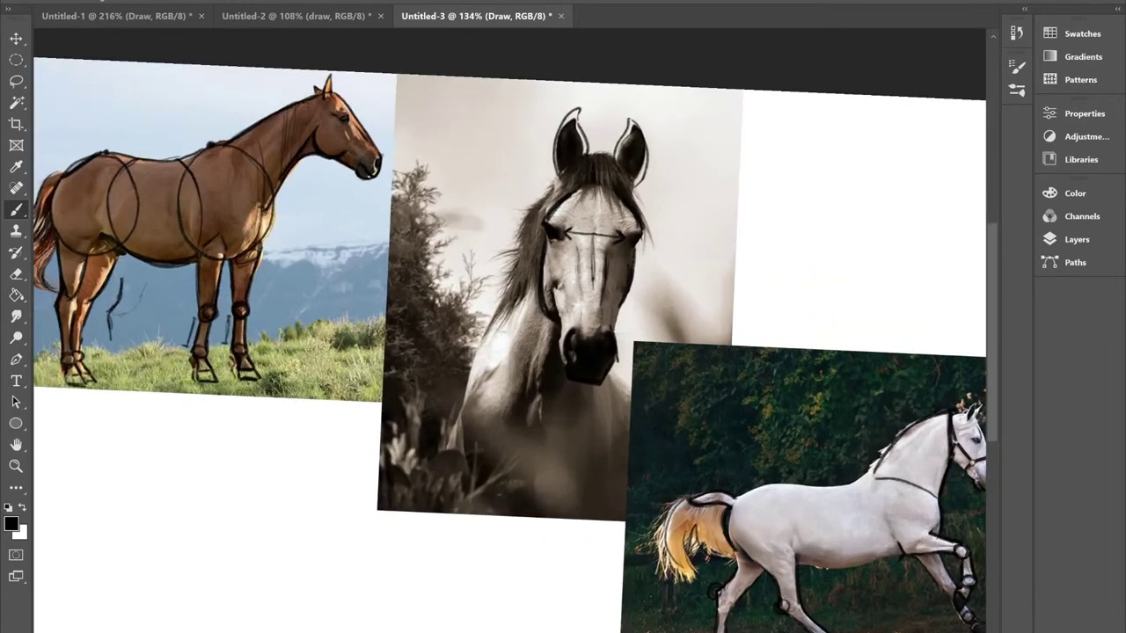
scroll(563, 343, down, 3)
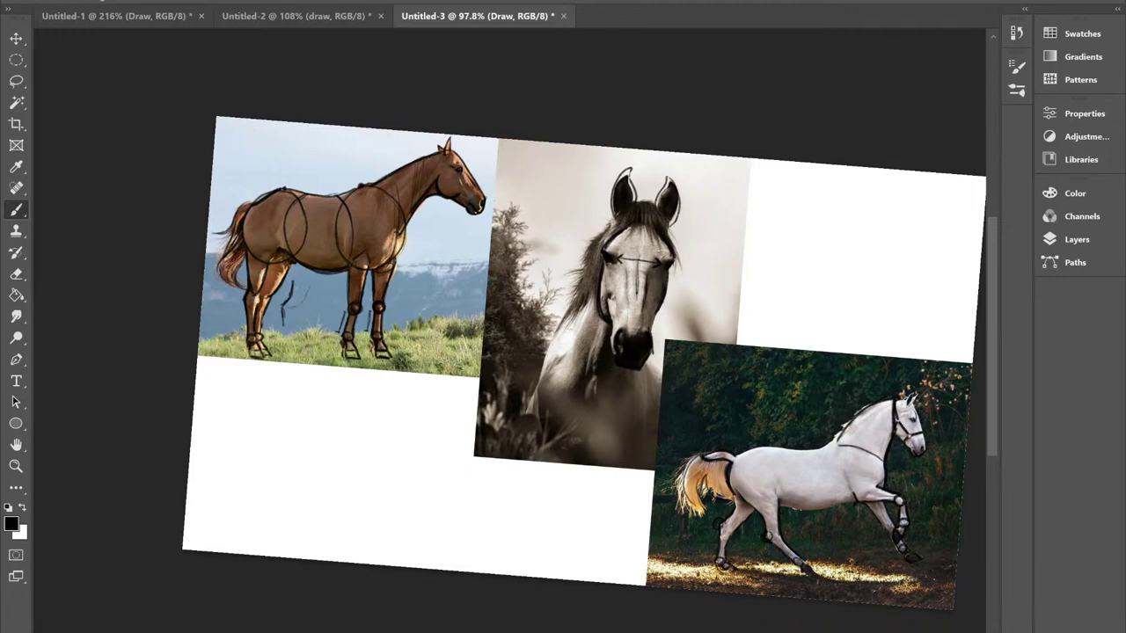
mouse_move(563, 343)
mouse_down()
mouse_move(455, 301)
mouse_move(512, 284)
mouse_up()
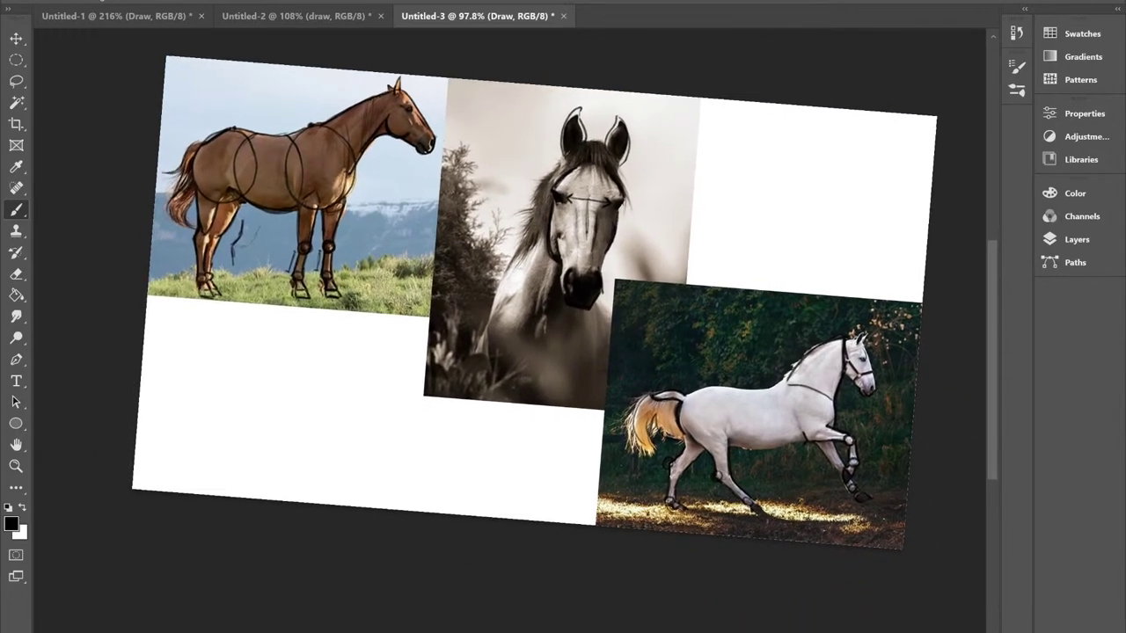
mouse_move(866, 387)
mouse_down()
mouse_move(862, 367)
mouse_move(868, 378)
mouse_up()
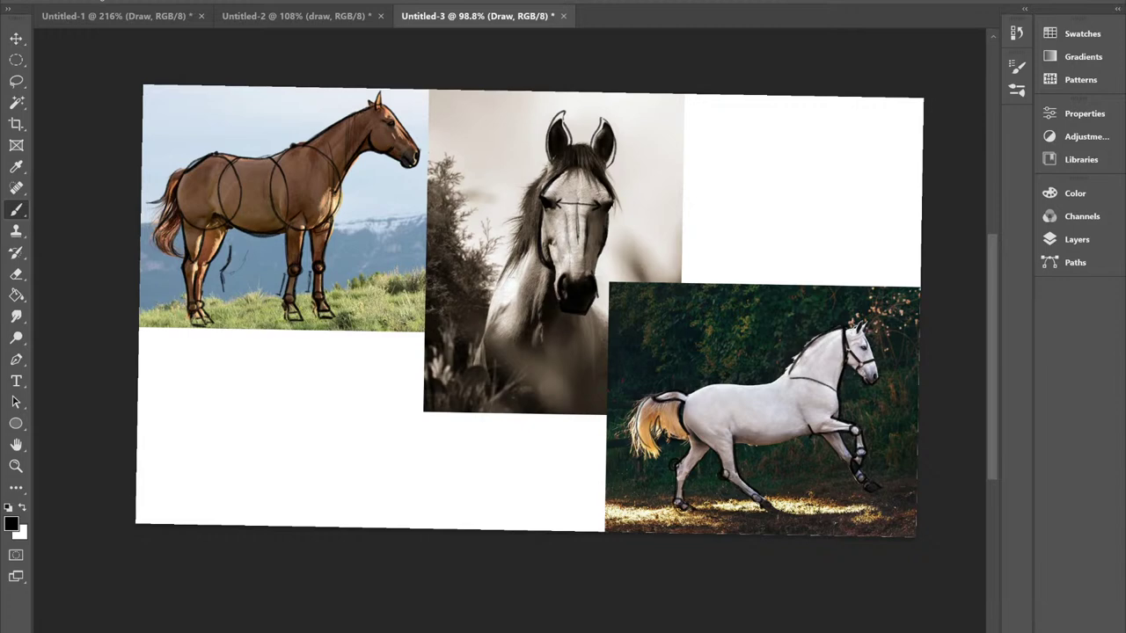
scroll(703, 251, up, 2)
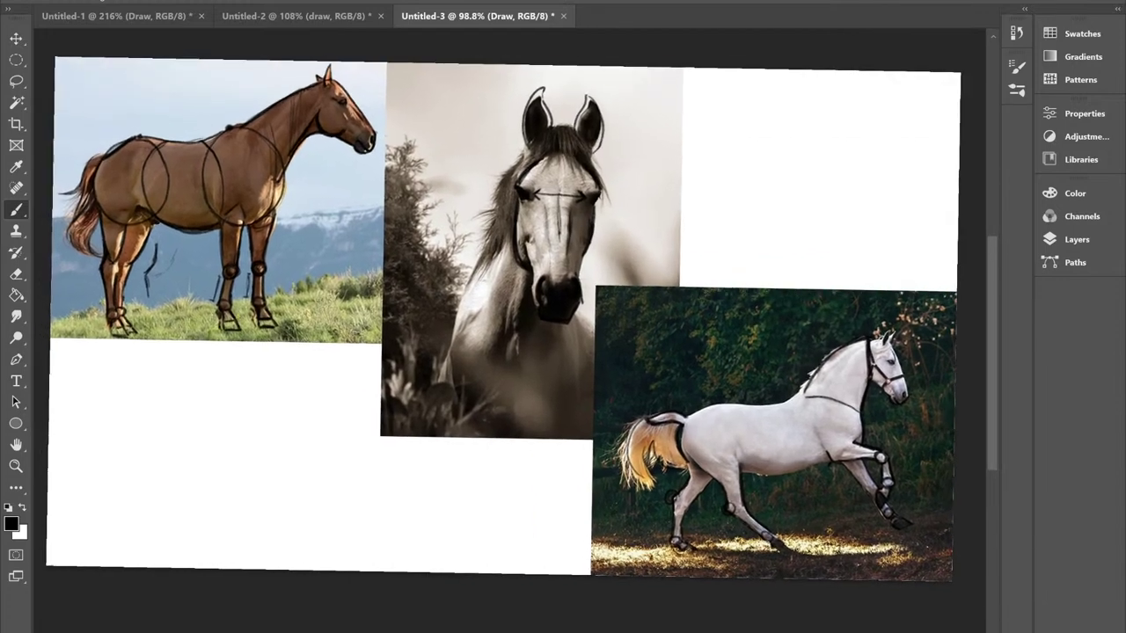
scroll(827, 286, down, 2)
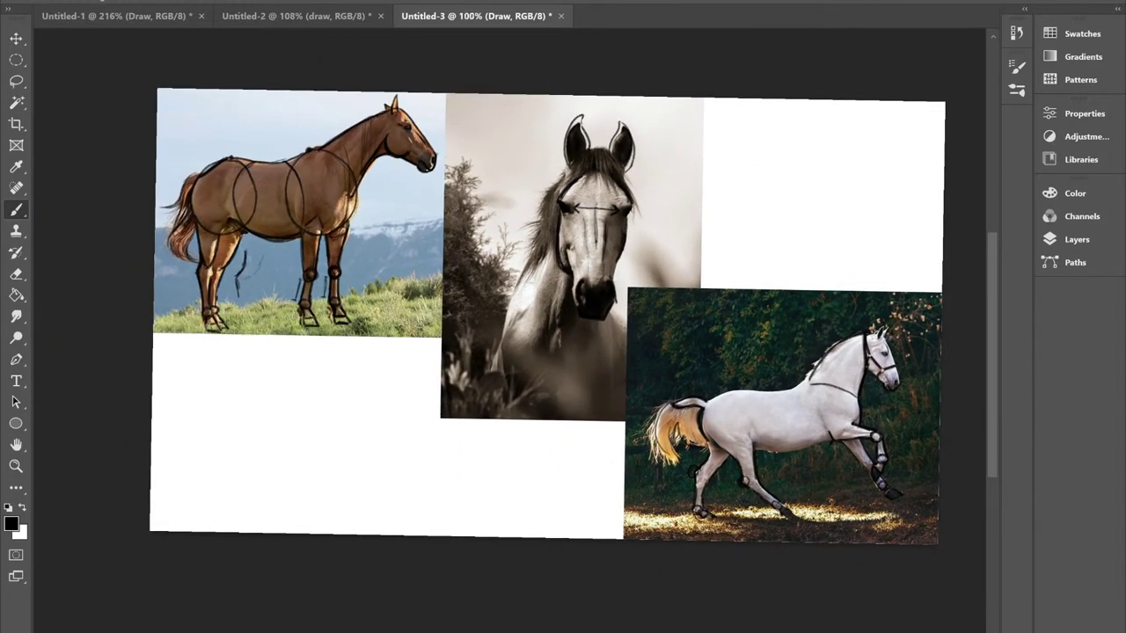
scroll(547, 315, down, 1)
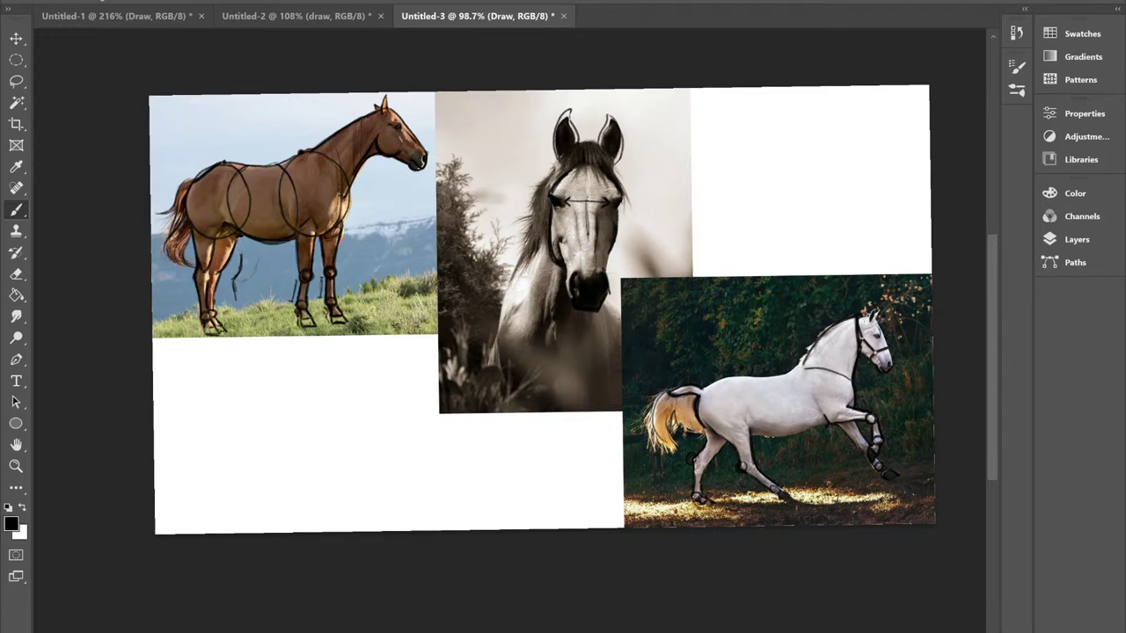
scroll(651, 378, up, 1)
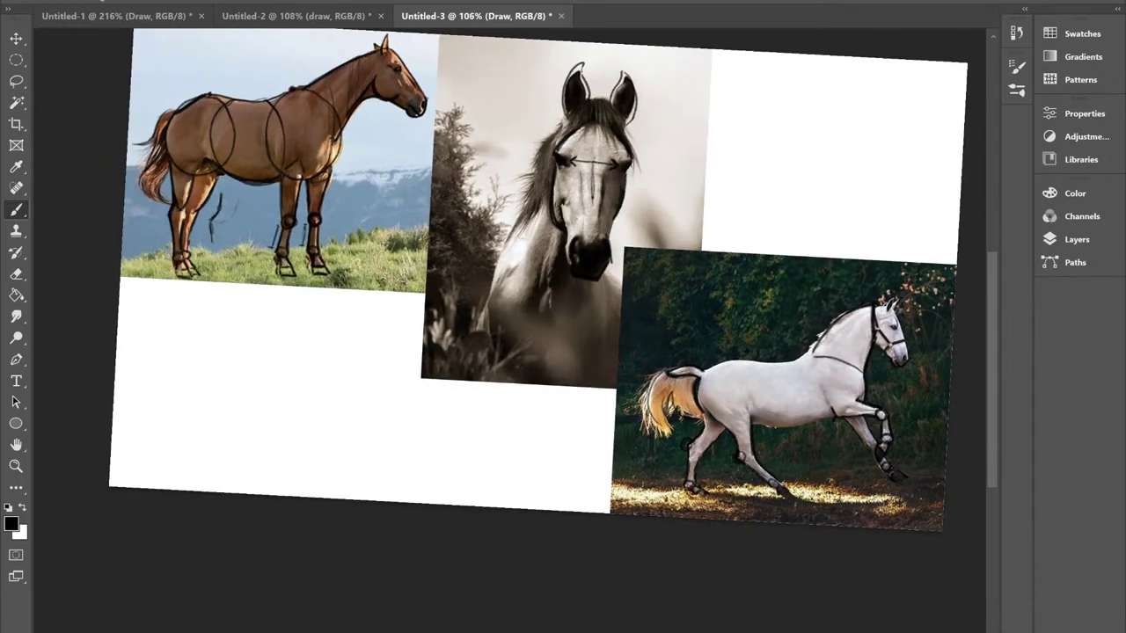
scroll(730, 414, down, 1)
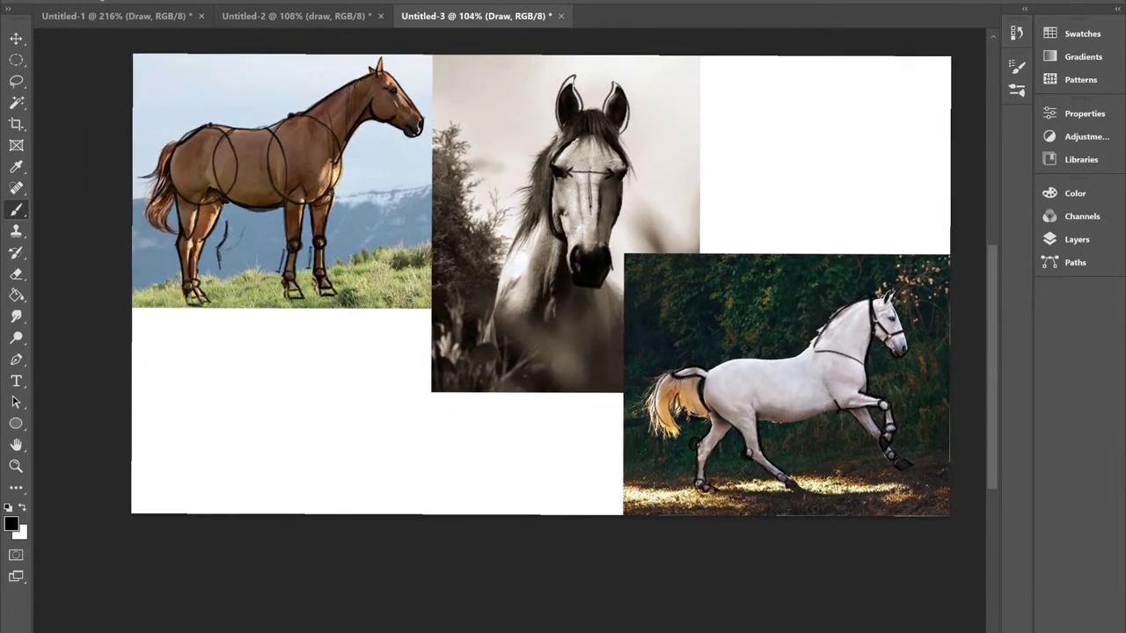
scroll(804, 369, down, 1)
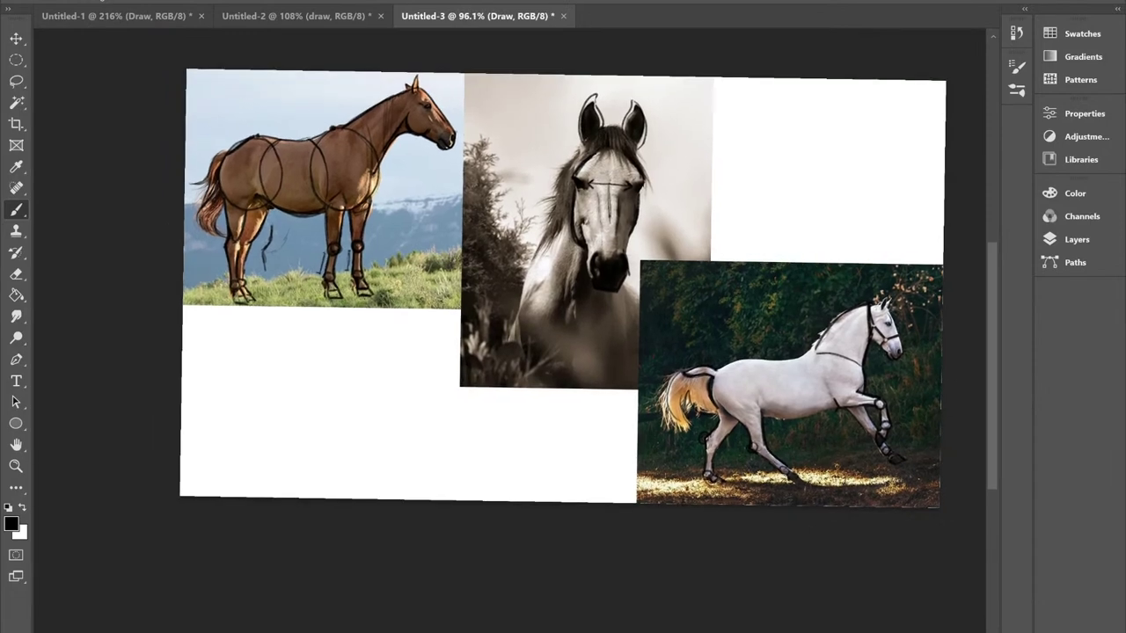
drag(563, 291, 526, 263)
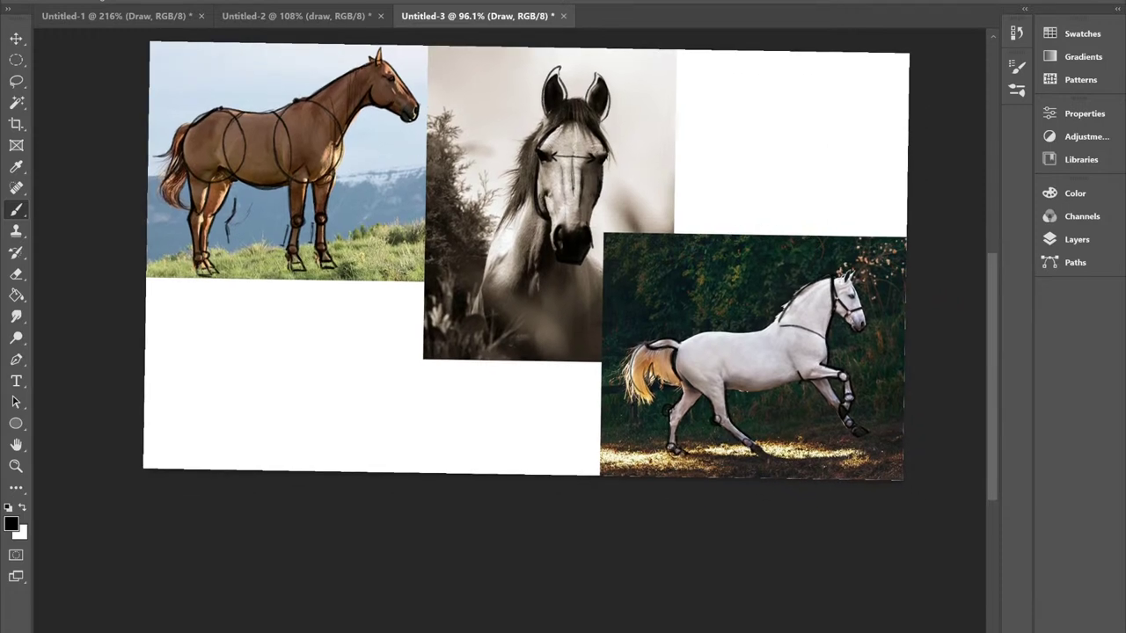
mouse_move(526, 262)
mouse_down()
mouse_move(541, 263)
mouse_move(546, 310)
mouse_move(539, 269)
mouse_up()
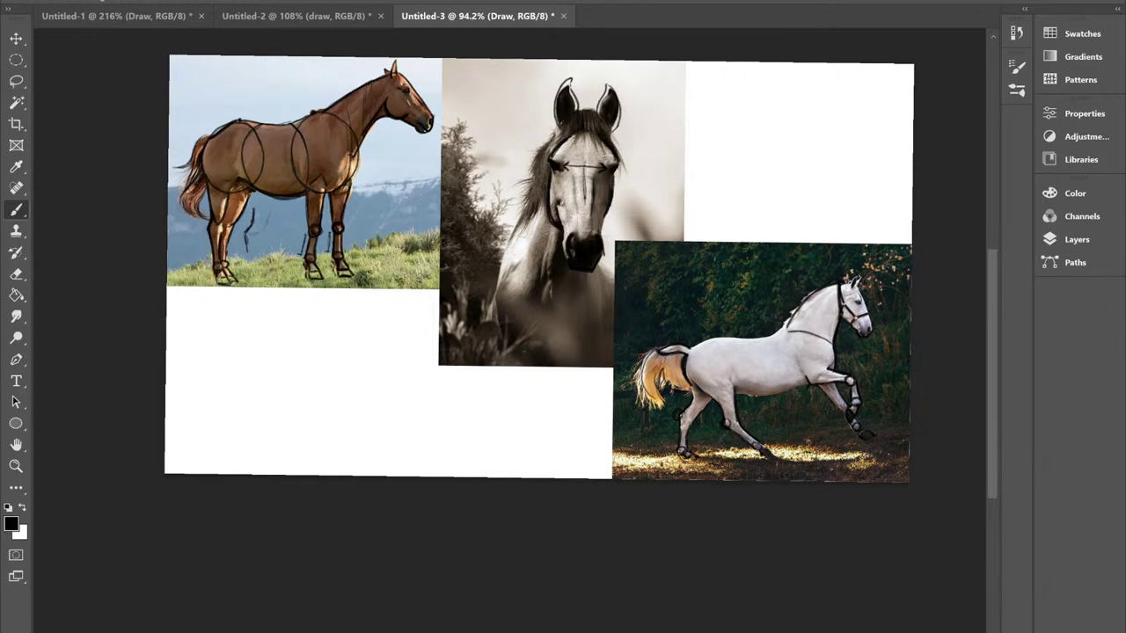
scroll(785, 169, up, 4)
scroll(827, 264, down, 4)
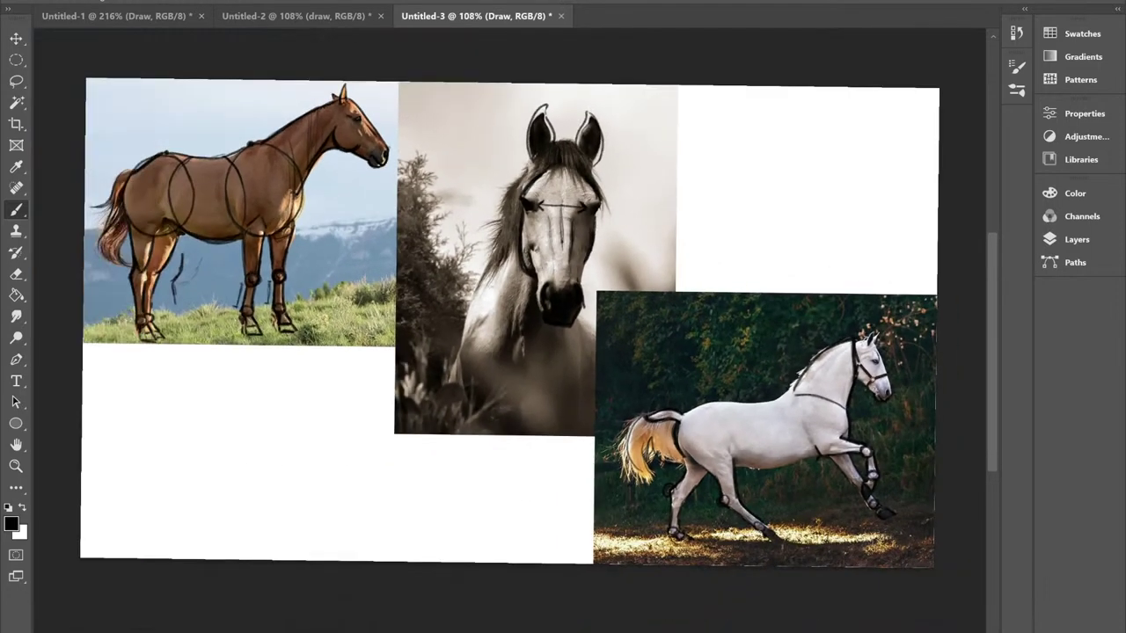
scroll(743, 225, down, 2)
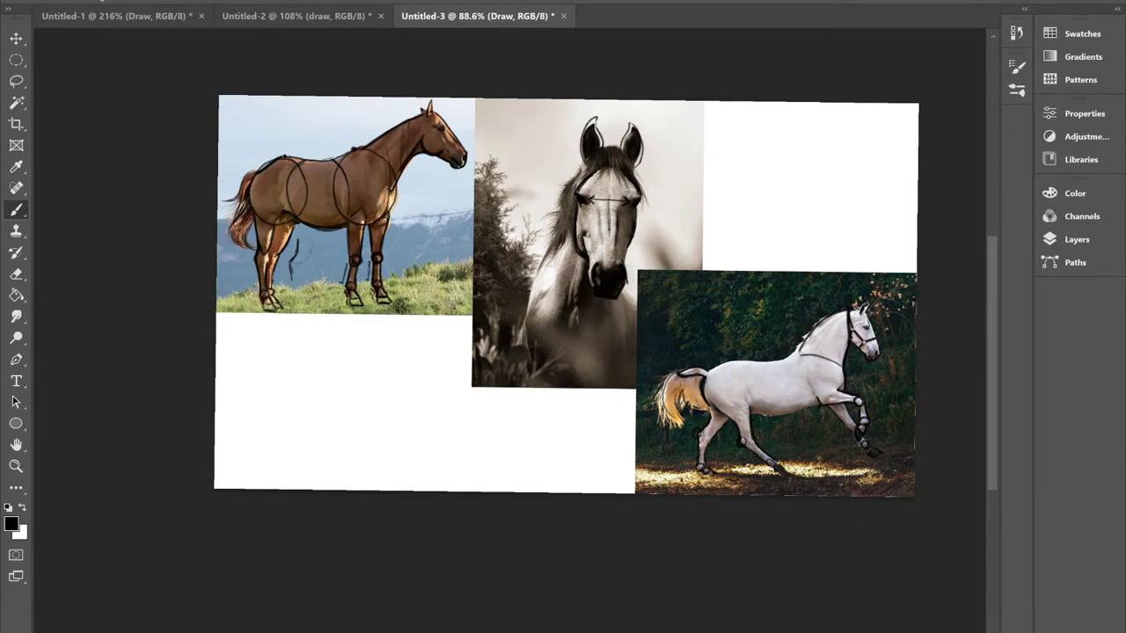
scroll(568, 299, up, 1)
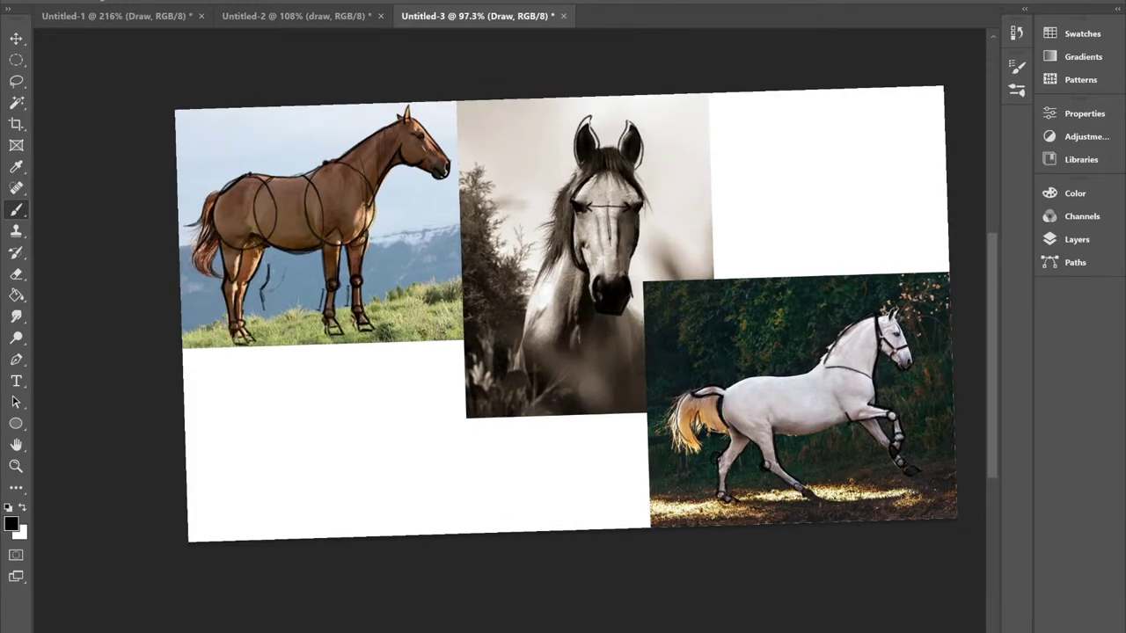
scroll(565, 313, right, 1)
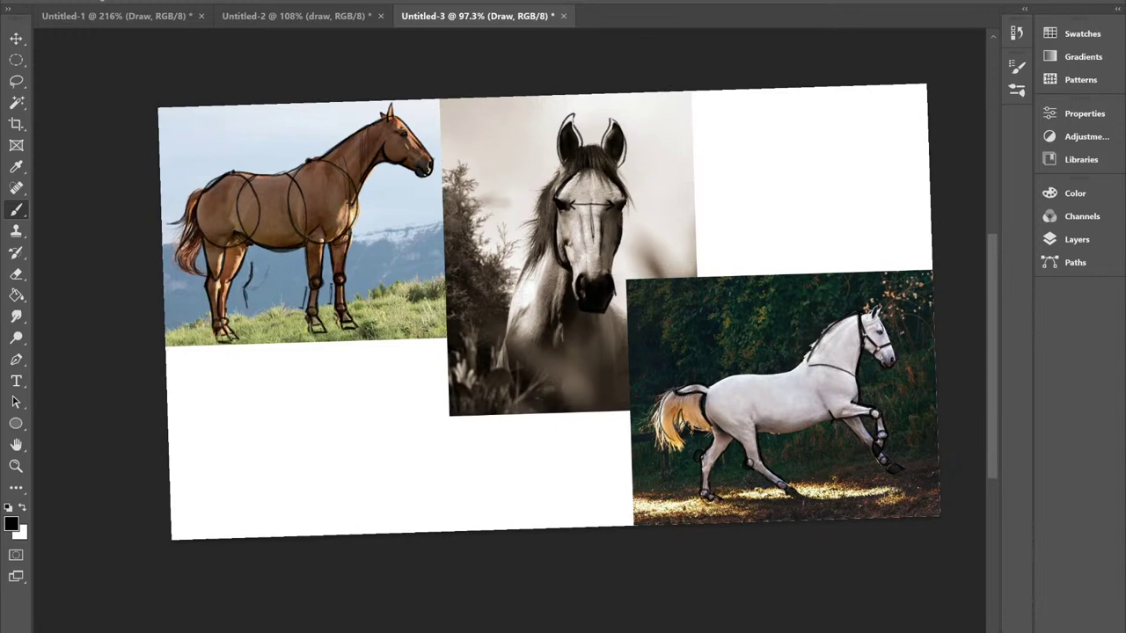
scroll(550, 312, up, 1)
scroll(549, 312, down, 1)
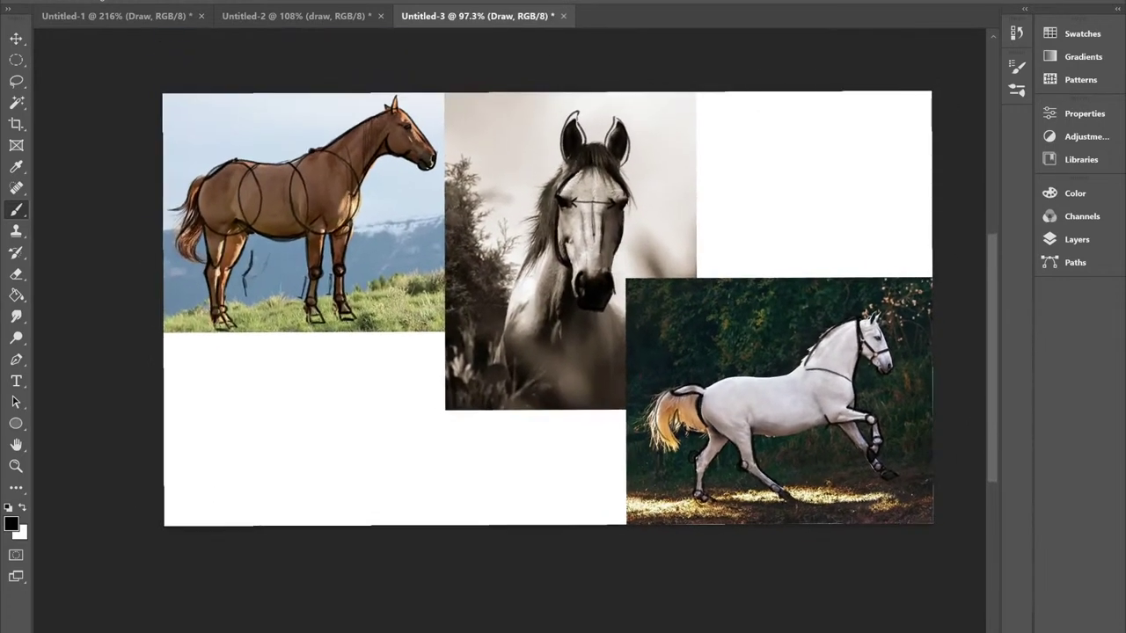
scroll(747, 310, up, 1)
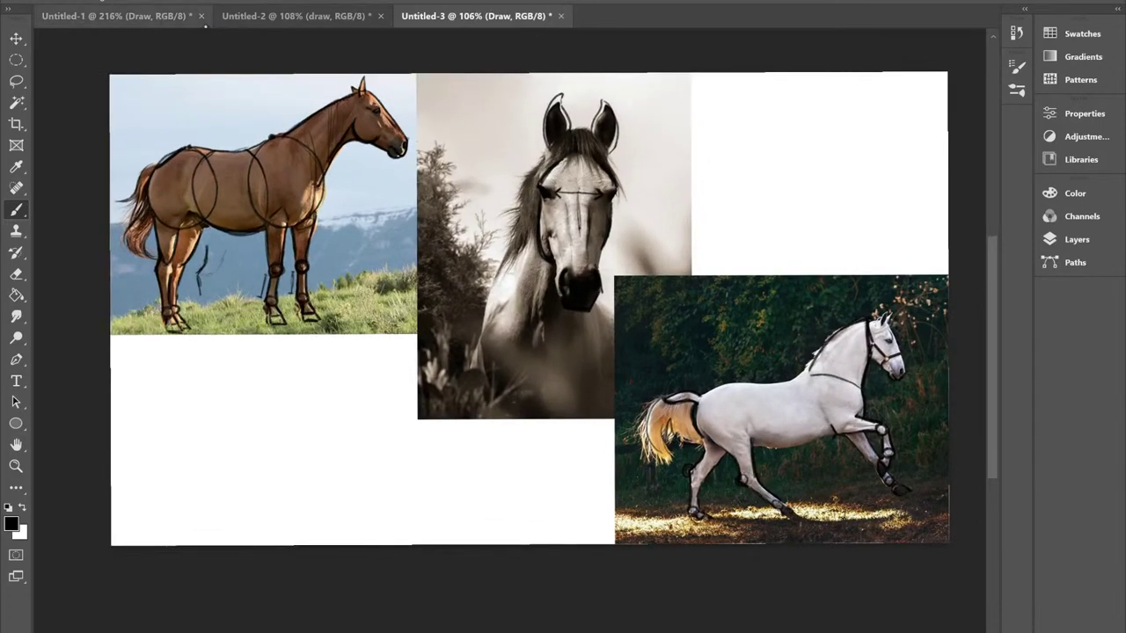
click(378, 23)
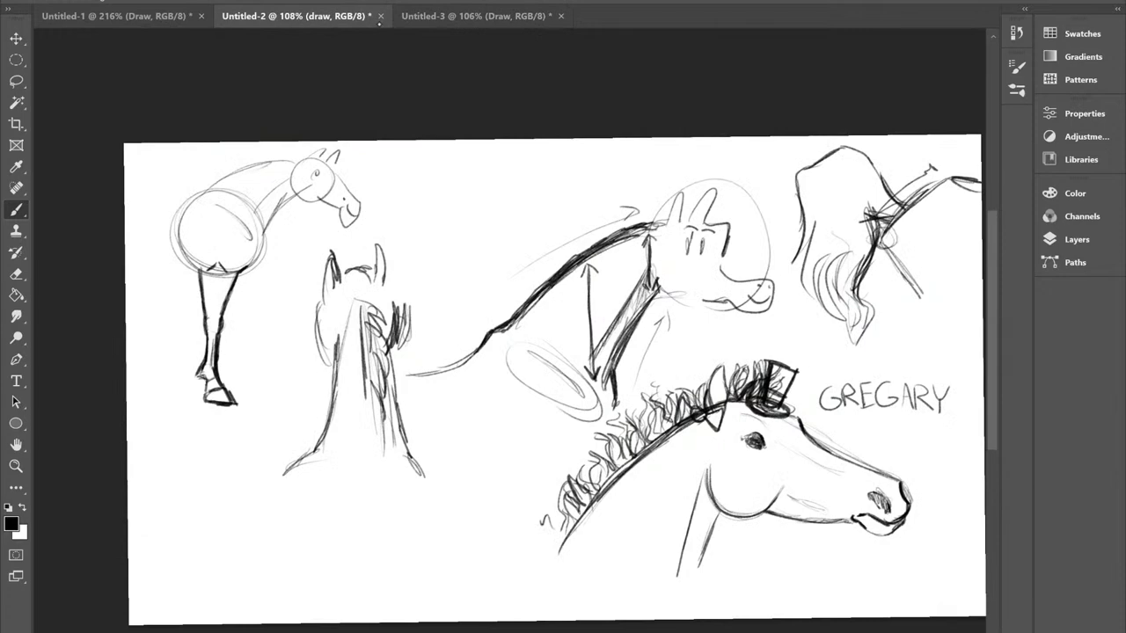
click(428, 16)
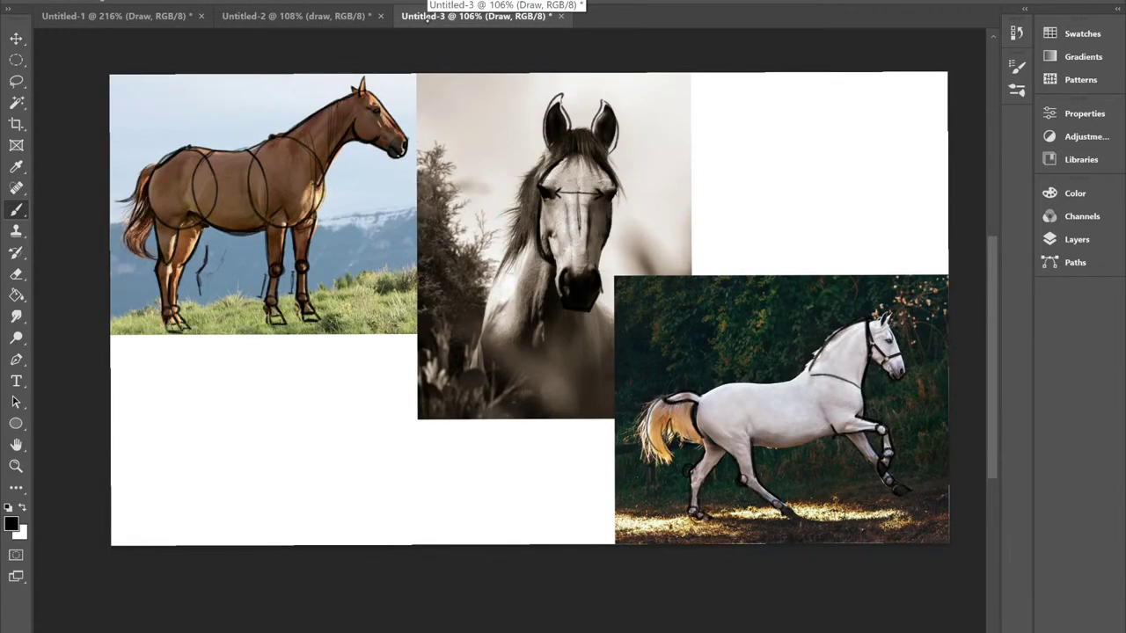
scroll(731, 319, down, 1)
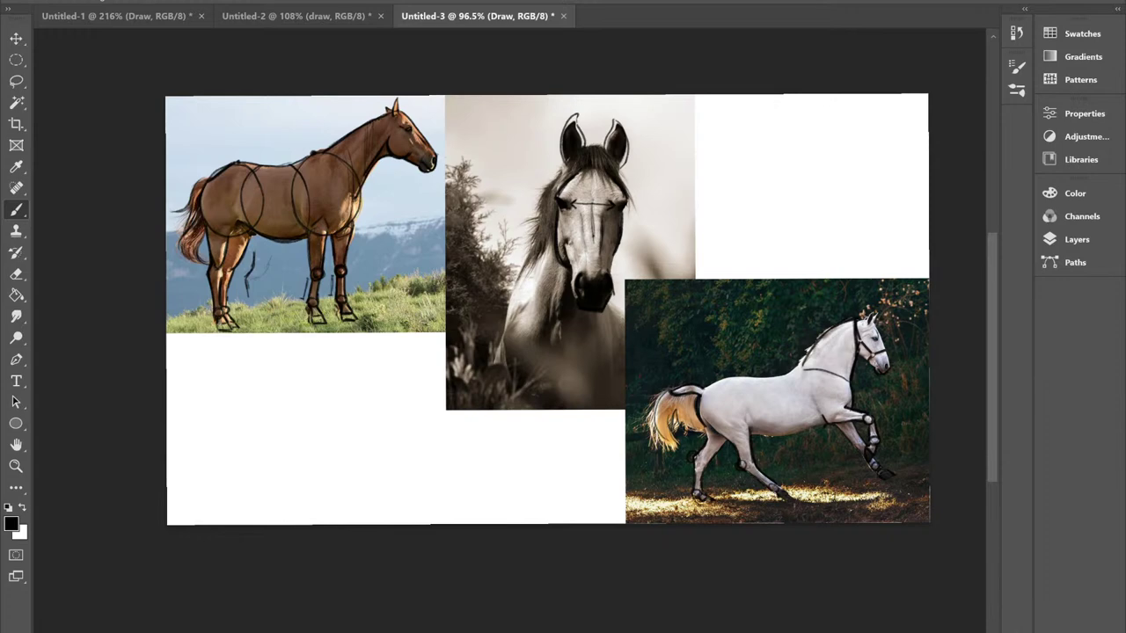
scroll(747, 275, down, 1)
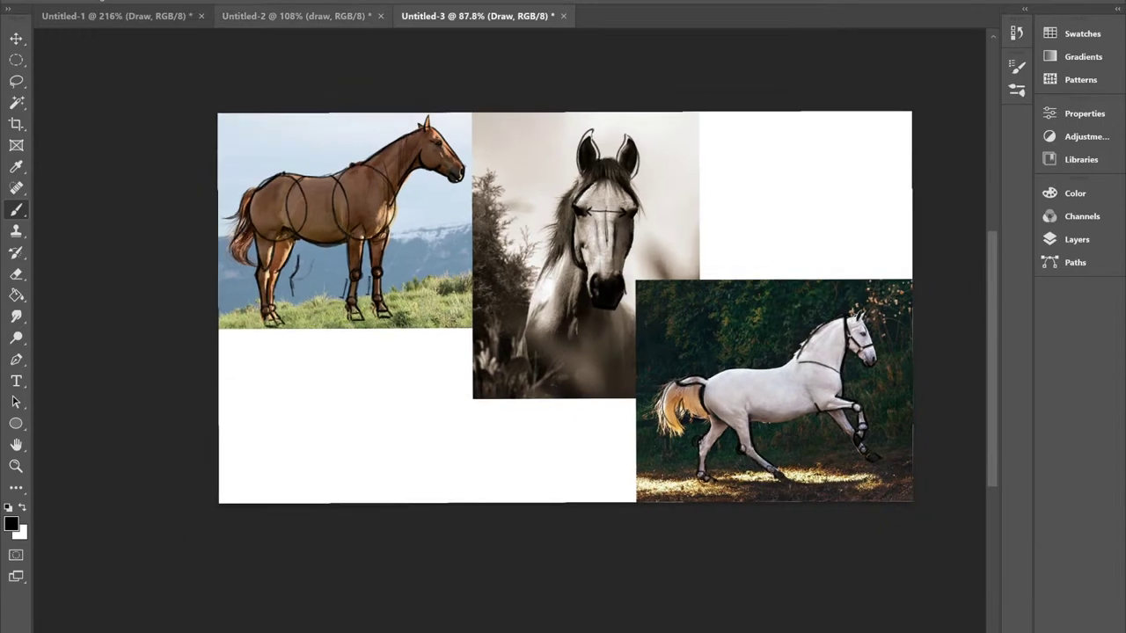
Step: Switch to Untitled-2, circle the cartoon horse's muzzle with loose strokes and reinforce the long double-headed arrow spanning its neck
click(297, 16)
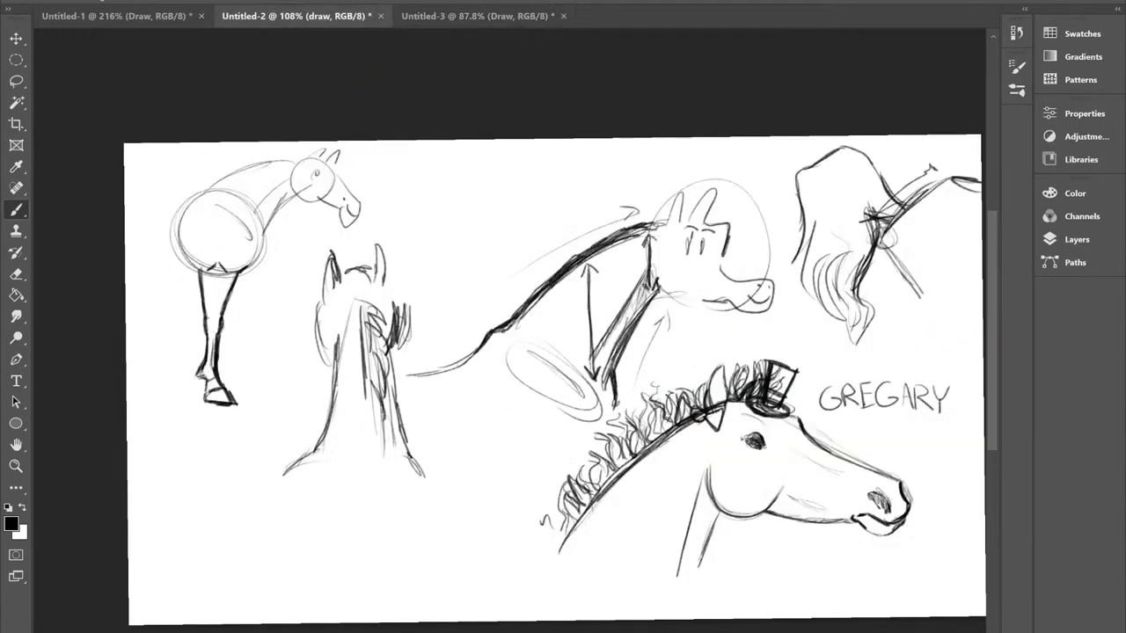
scroll(780, 216, up, 9)
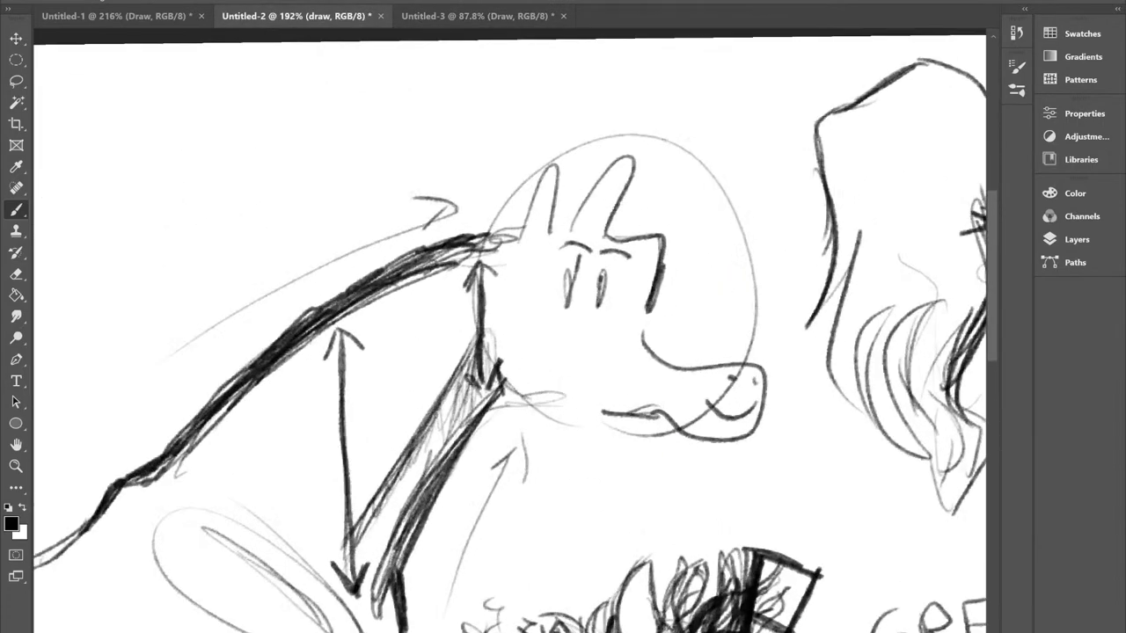
scroll(725, 307, down, 4)
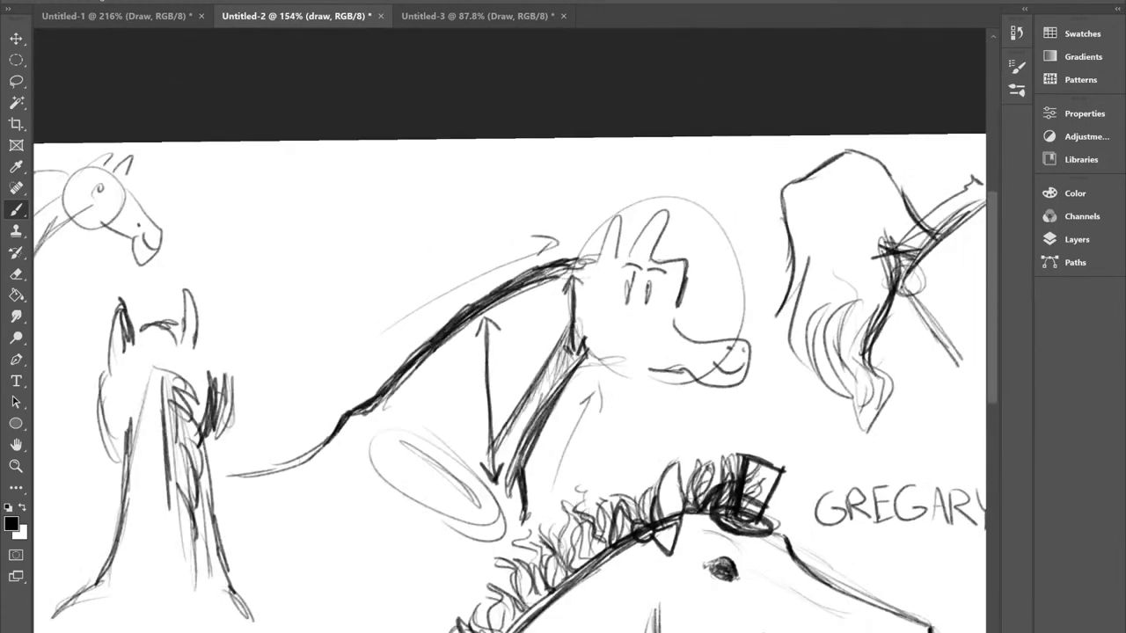
scroll(572, 339, up, 2)
scroll(634, 321, up, 3)
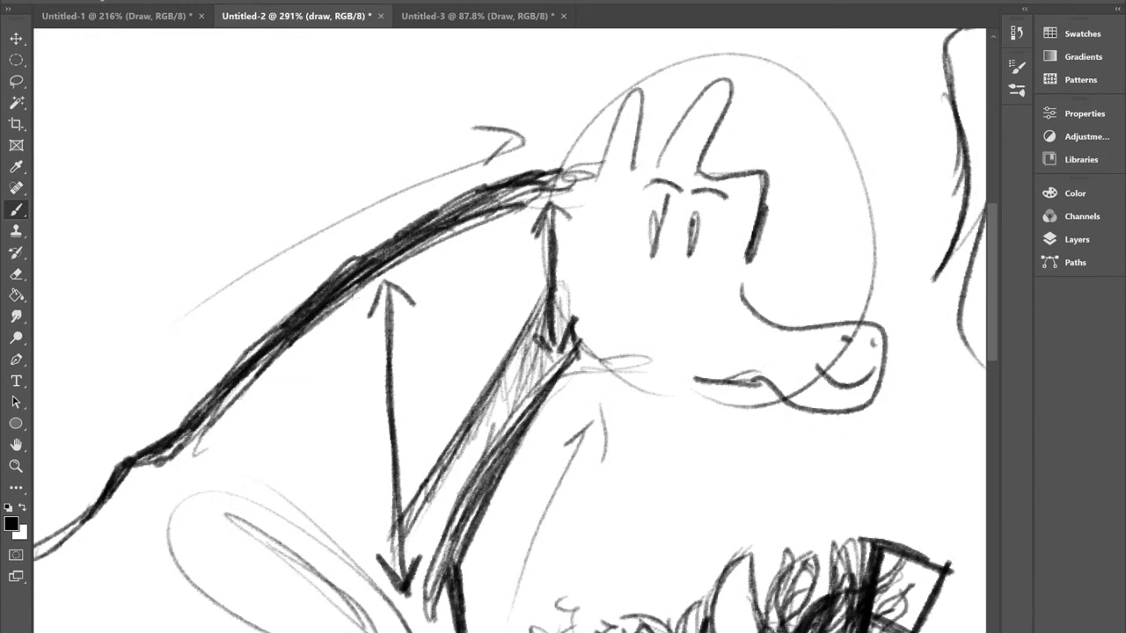
mouse_move(776, 404)
mouse_down()
mouse_move(905, 333)
mouse_move(831, 359)
mouse_up()
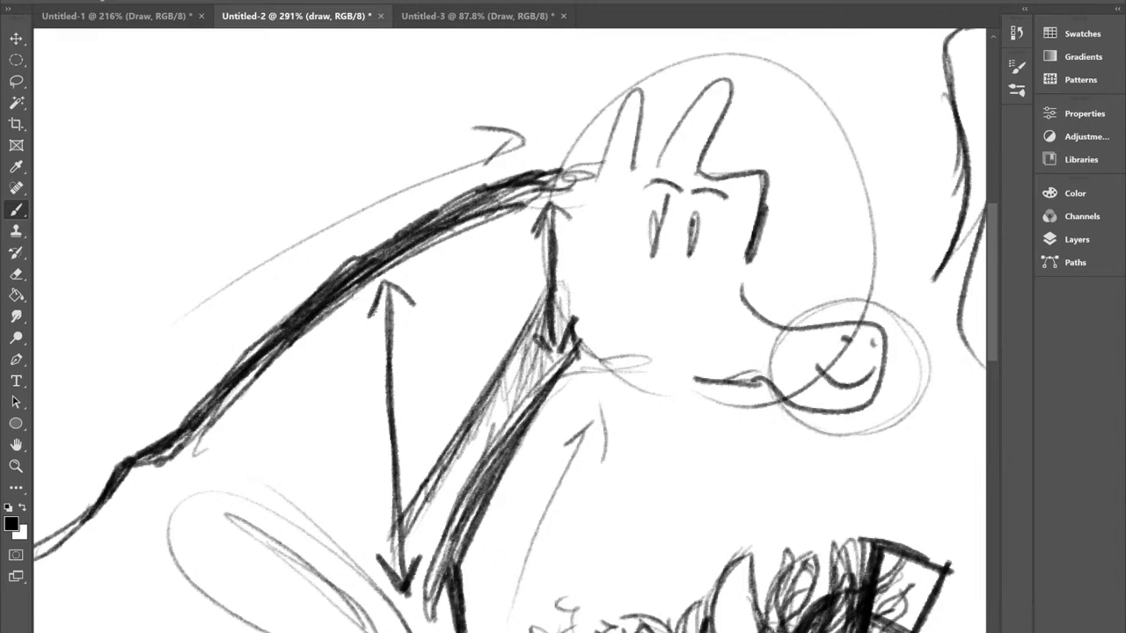
mouse_move(391, 287)
mouse_down()
mouse_move(429, 316)
mouse_move(393, 480)
mouse_move(398, 589)
mouse_up()
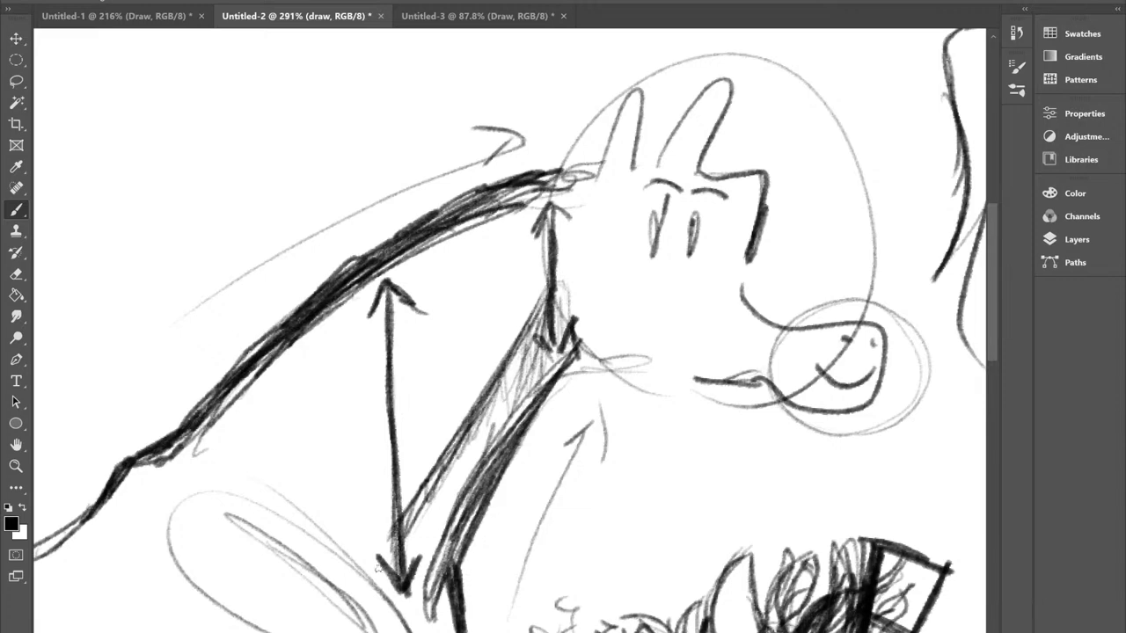
Step: Reinforce the upper arrowhead of the long double-headed arrow spanning the cartoon horse's neck
scroll(378, 569, down, 1)
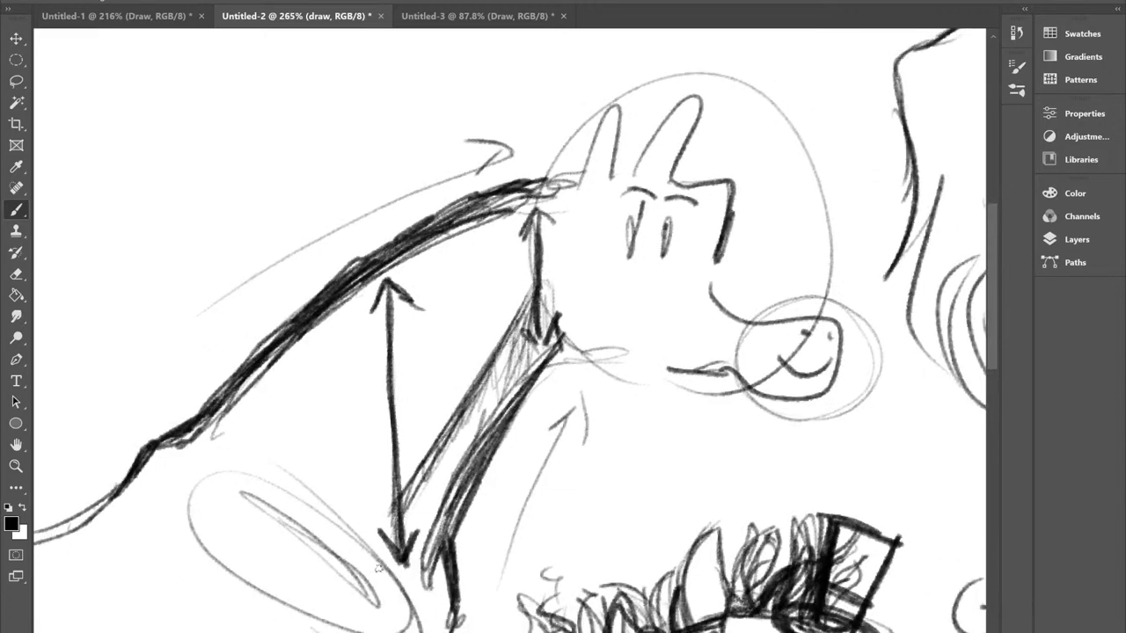
drag(385, 286, 367, 317)
drag(389, 284, 422, 308)
scroll(493, 308, down, 1)
scroll(396, 431, up, 2)
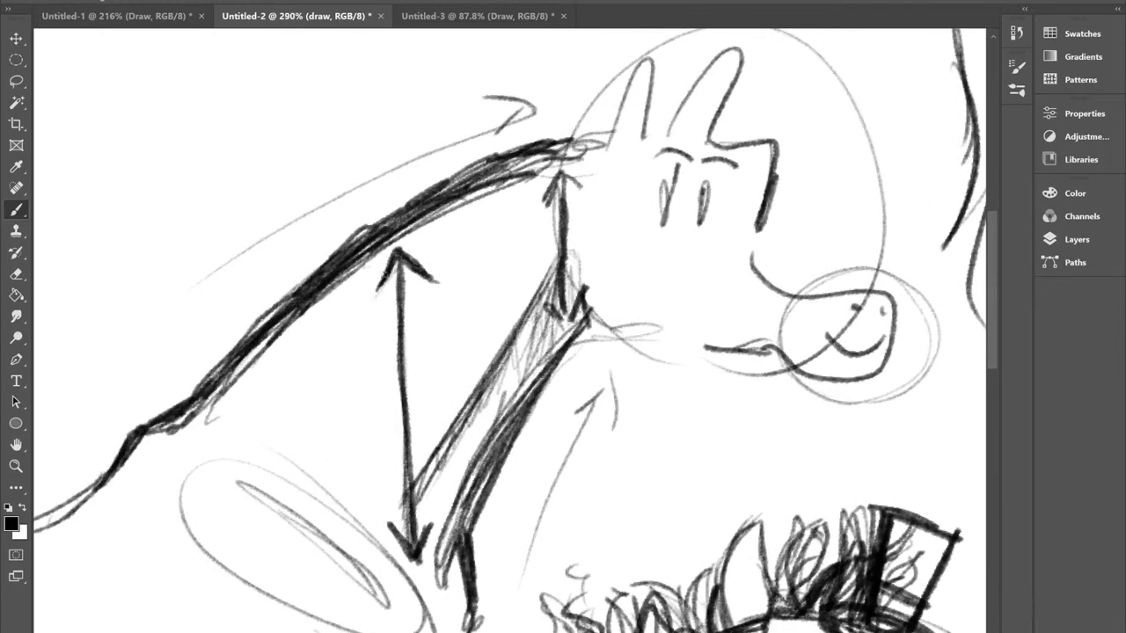
scroll(354, 302, down, 1)
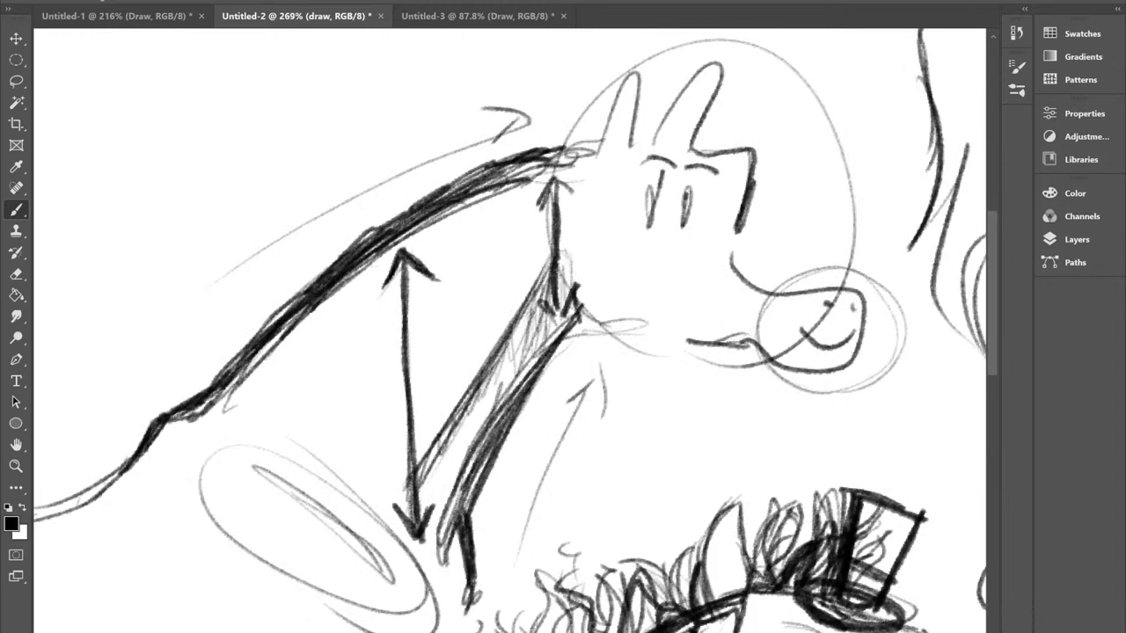
Step: Hand-letter the label "TOM JOW" above the ears of the cartoon horse with the brush
mouse_move(354, 303)
mouse_down()
mouse_move(343, 296)
mouse_move(342, 313)
mouse_move(417, 409)
mouse_up()
mouse_move(531, 164)
mouse_down()
mouse_move(593, 155)
mouse_move(579, 201)
mouse_up()
mouse_move(619, 156)
mouse_down()
mouse_move(615, 196)
mouse_move(643, 184)
mouse_move(670, 131)
mouse_move(678, 185)
mouse_up()
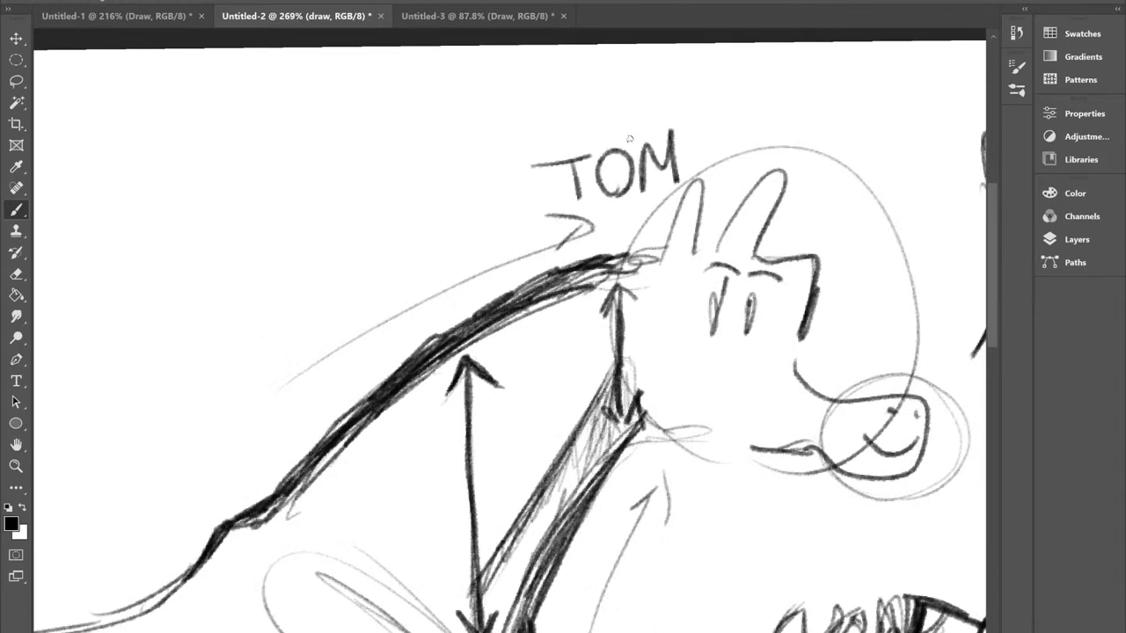
scroll(629, 138, down, 1)
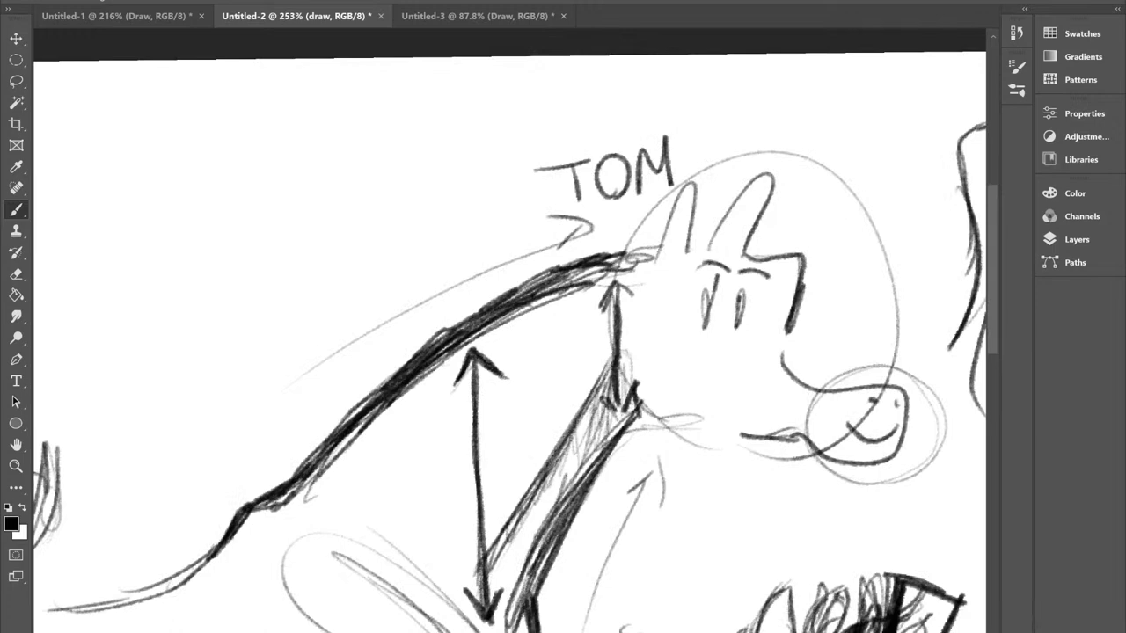
scroll(510, 352, down, 2)
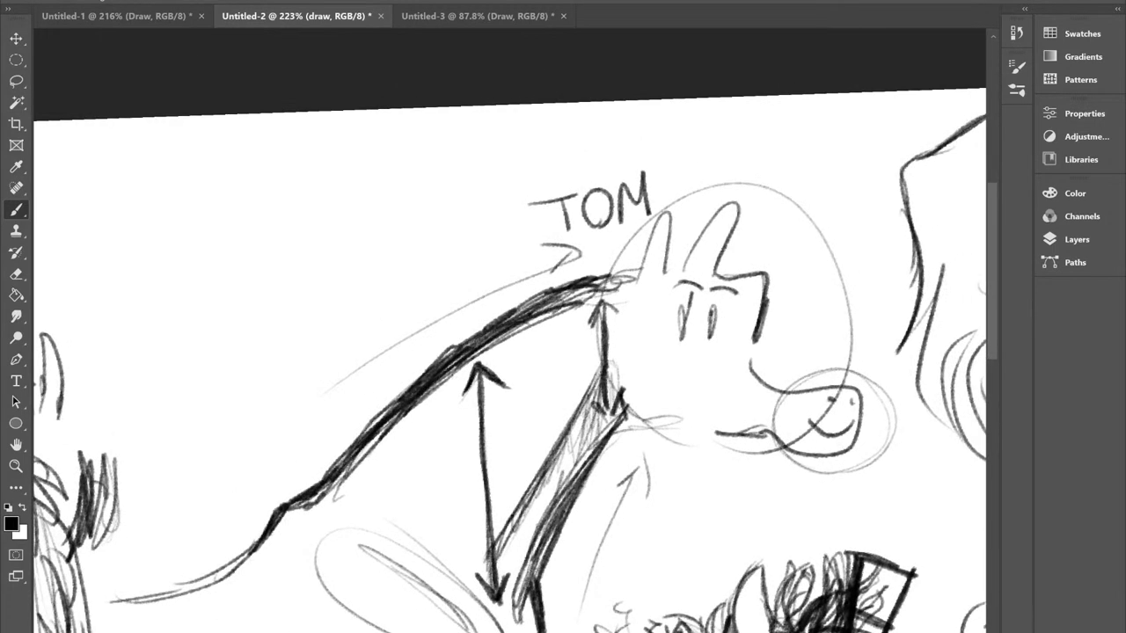
drag(562, 352, 510, 334)
scroll(630, 167, up, 5)
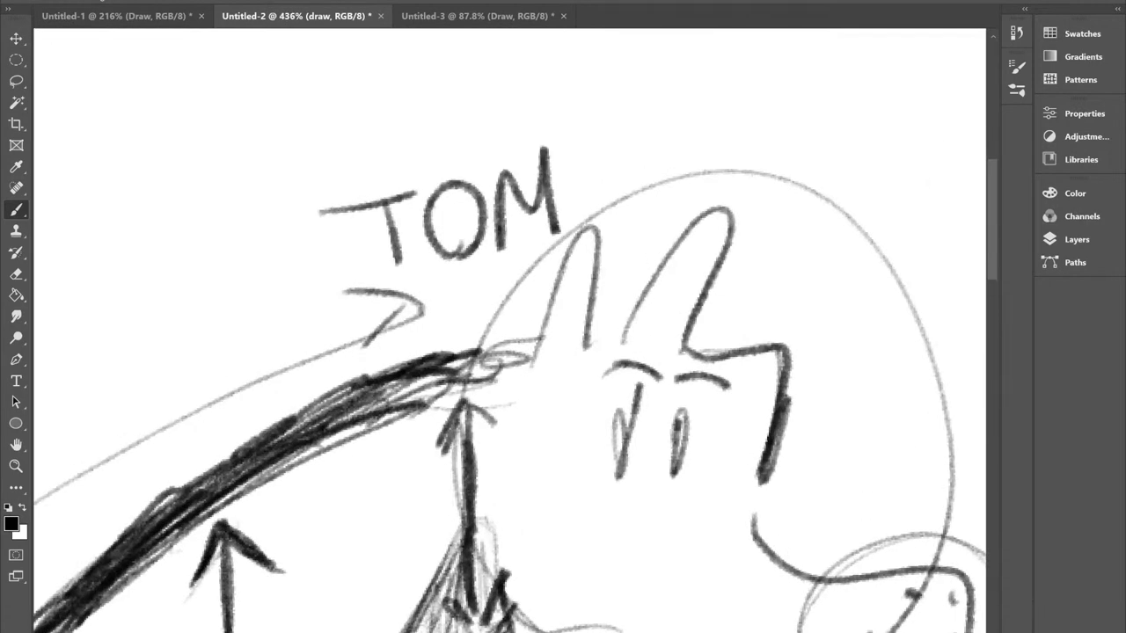
mouse_move(591, 151)
mouse_down()
mouse_move(652, 129)
mouse_move(603, 195)
mouse_up()
mouse_move(679, 123)
mouse_down()
mouse_move(695, 181)
mouse_move(685, 125)
mouse_move(758, 107)
mouse_up()
scroll(758, 107, down, 4)
scroll(581, 152, down, 2)
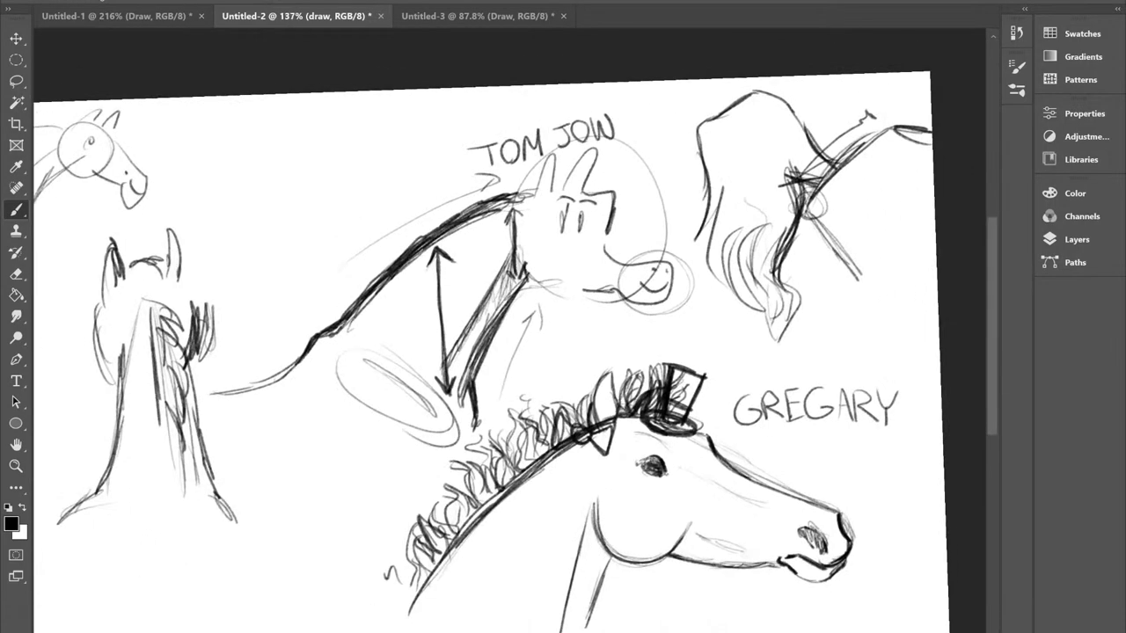
scroll(580, 152, down, 2)
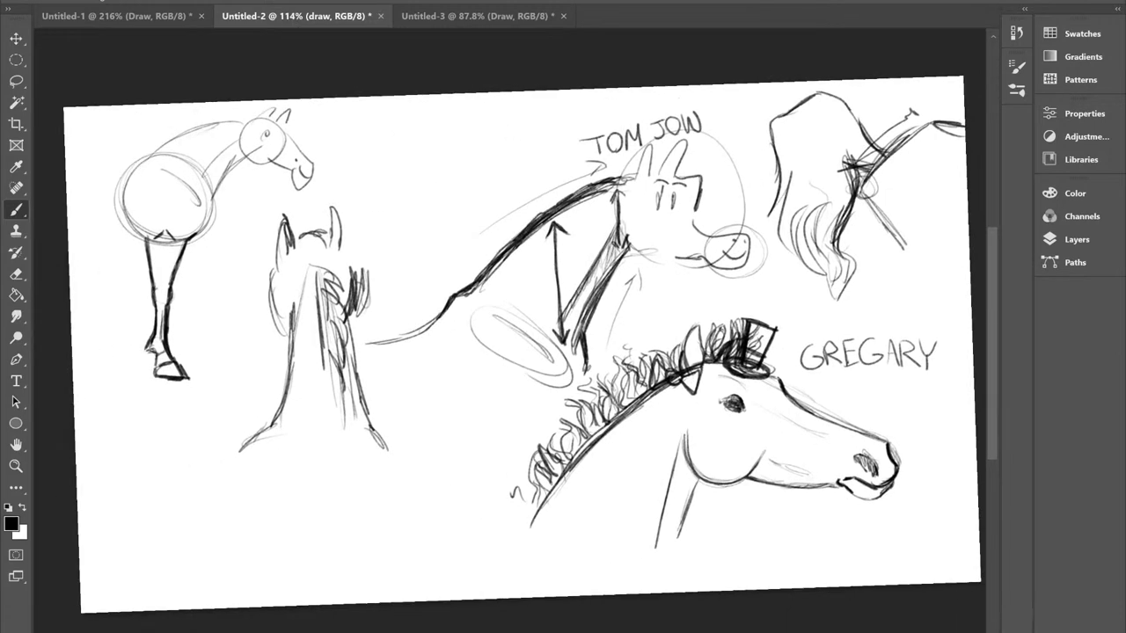
Step: Hand-letter the label "HENRY" above the neck of the sketch in the page's upper-right corner
drag(928, 97, 787, 167)
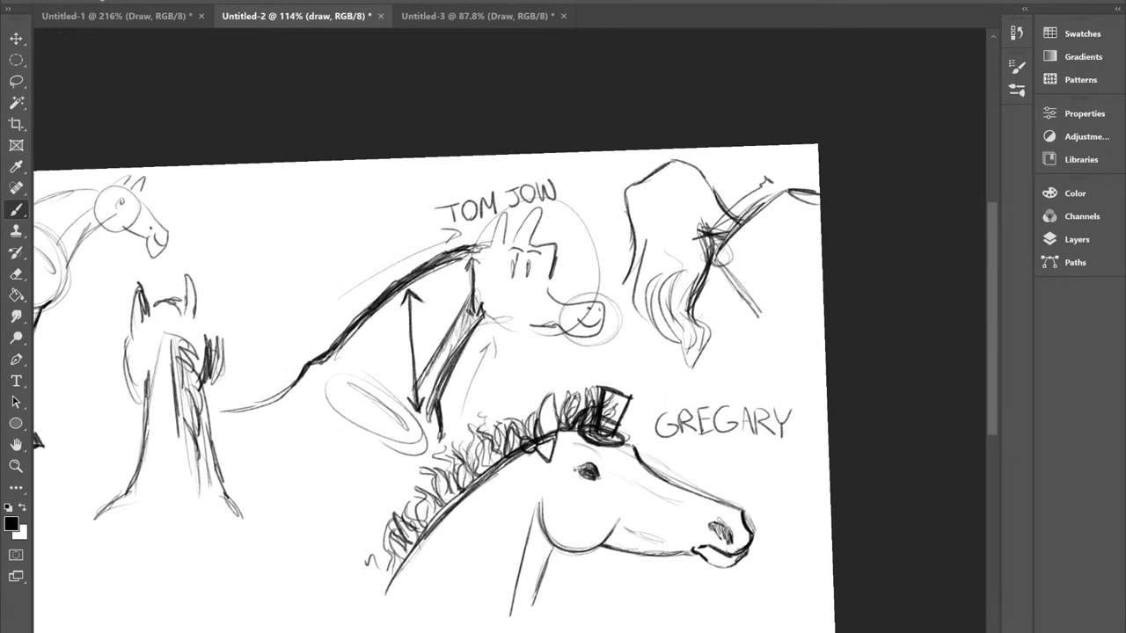
scroll(786, 167, up, 5)
mouse_move(617, 167)
mouse_down()
mouse_move(623, 216)
mouse_move(651, 188)
mouse_move(652, 213)
mouse_up()
mouse_move(665, 160)
mouse_down()
mouse_move(663, 212)
mouse_move(682, 156)
mouse_up()
drag(665, 190, 695, 206)
drag(695, 159, 699, 206)
mouse_move(697, 157)
mouse_down()
mouse_move(737, 200)
mouse_move(732, 150)
mouse_up()
mouse_move(746, 148)
mouse_down()
mouse_move(750, 204)
mouse_move(755, 180)
mouse_up()
drag(755, 180, 797, 198)
drag(780, 146, 807, 177)
drag(820, 139, 804, 207)
scroll(782, 120, down, 5)
scroll(782, 120, down, 1)
drag(782, 120, 983, 39)
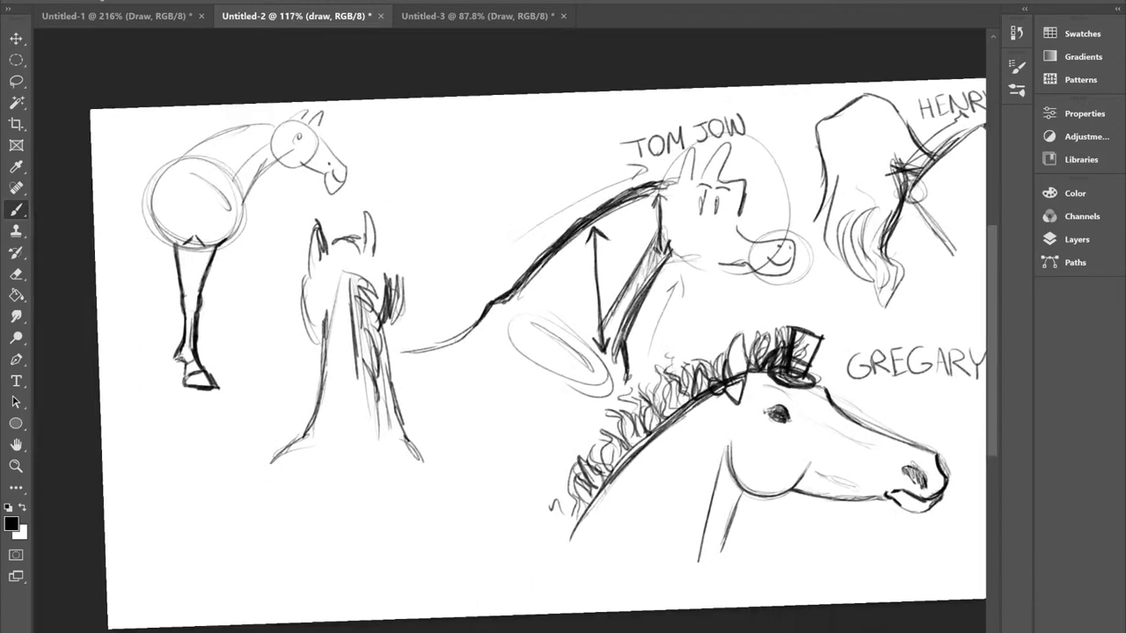
Step: Add short loose strokes across the cartoon horse's brow by the ears and beneath the upper edge of its neck
scroll(537, 341, up, 1)
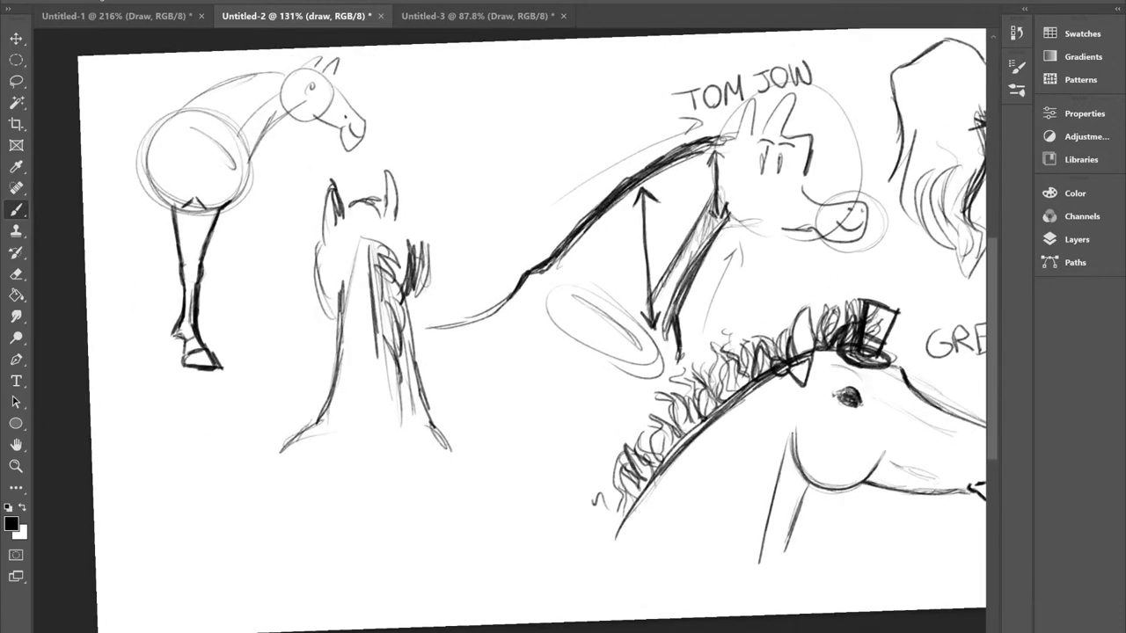
scroll(502, 293, up, 2)
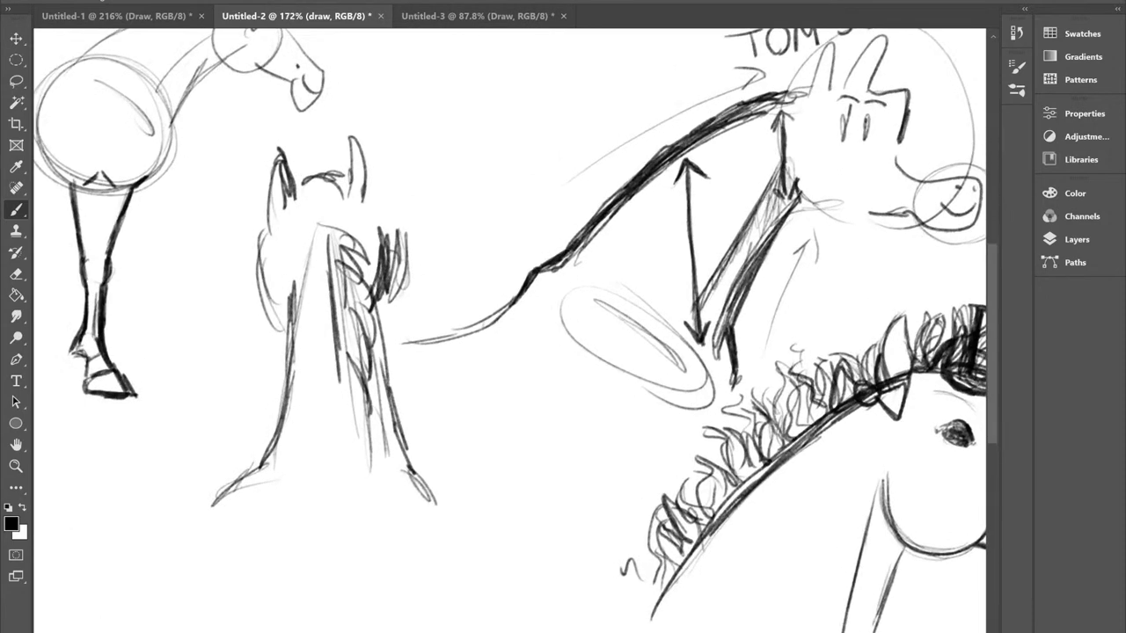
mouse_move(837, 72)
mouse_down()
mouse_move(879, 83)
mouse_move(851, 88)
mouse_move(889, 81)
mouse_move(834, 79)
mouse_move(892, 85)
mouse_move(850, 76)
mouse_move(783, 92)
mouse_move(725, 116)
mouse_move(746, 109)
mouse_move(721, 145)
mouse_up()
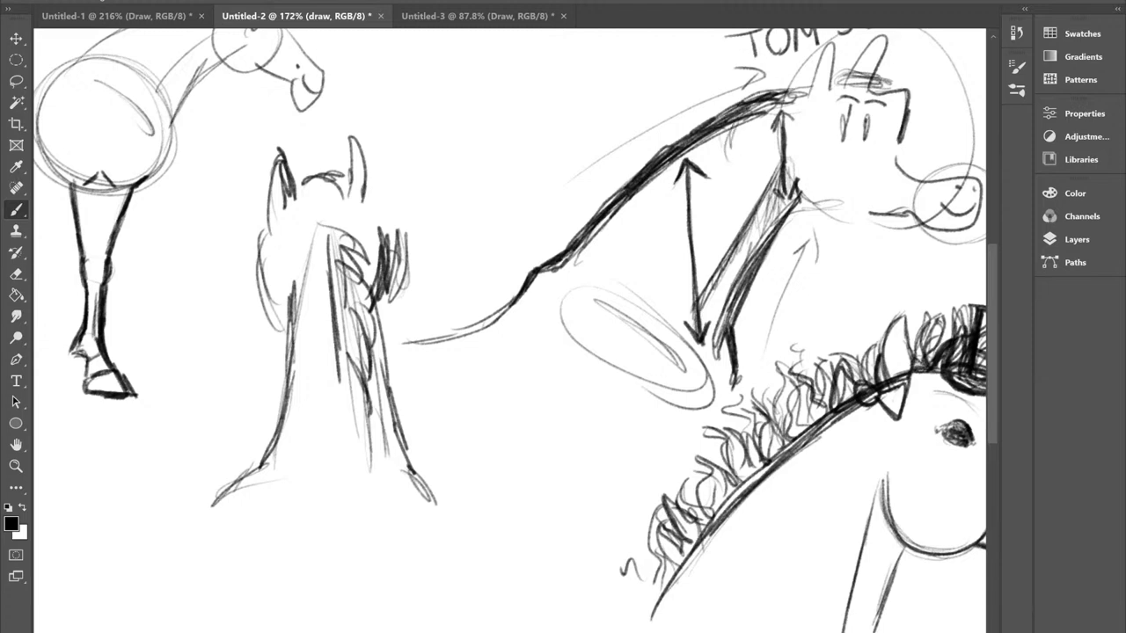
scroll(608, 349, down, 3)
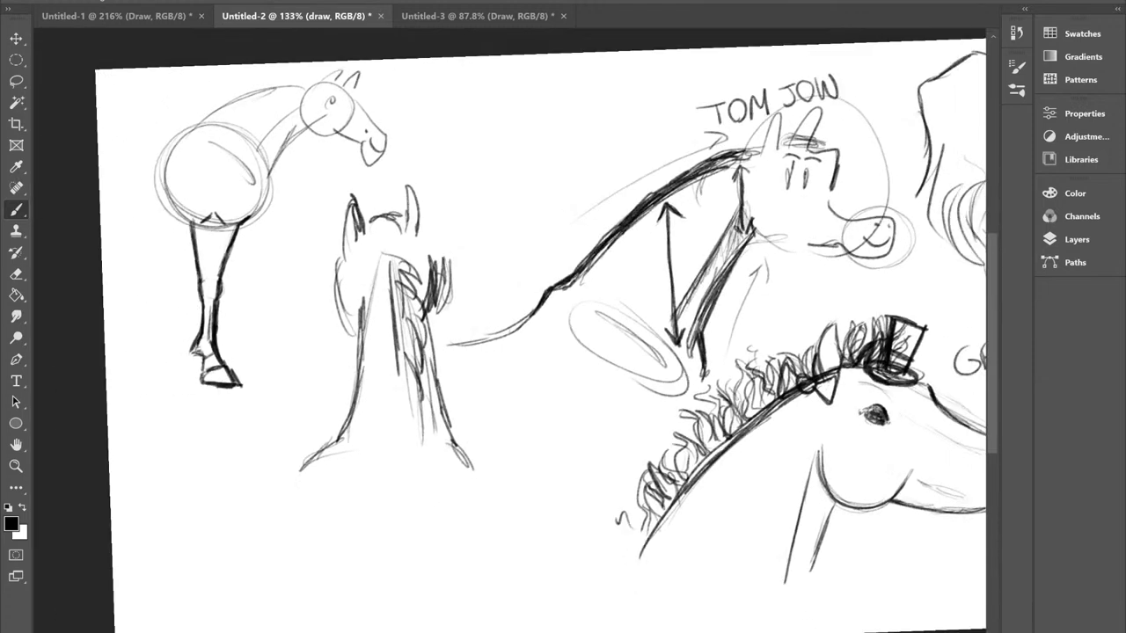
Step: Darken the mane strands on the rear-view horse's neck and draw an arrow pointing at the neck's outer side
scroll(395, 233, up, 3)
drag(388, 272, 434, 305)
mouse_move(382, 273)
mouse_down()
mouse_move(432, 300)
mouse_move(436, 321)
mouse_up()
mouse_move(399, 284)
mouse_down()
mouse_move(432, 317)
mouse_move(396, 437)
mouse_up()
drag(391, 362, 406, 468)
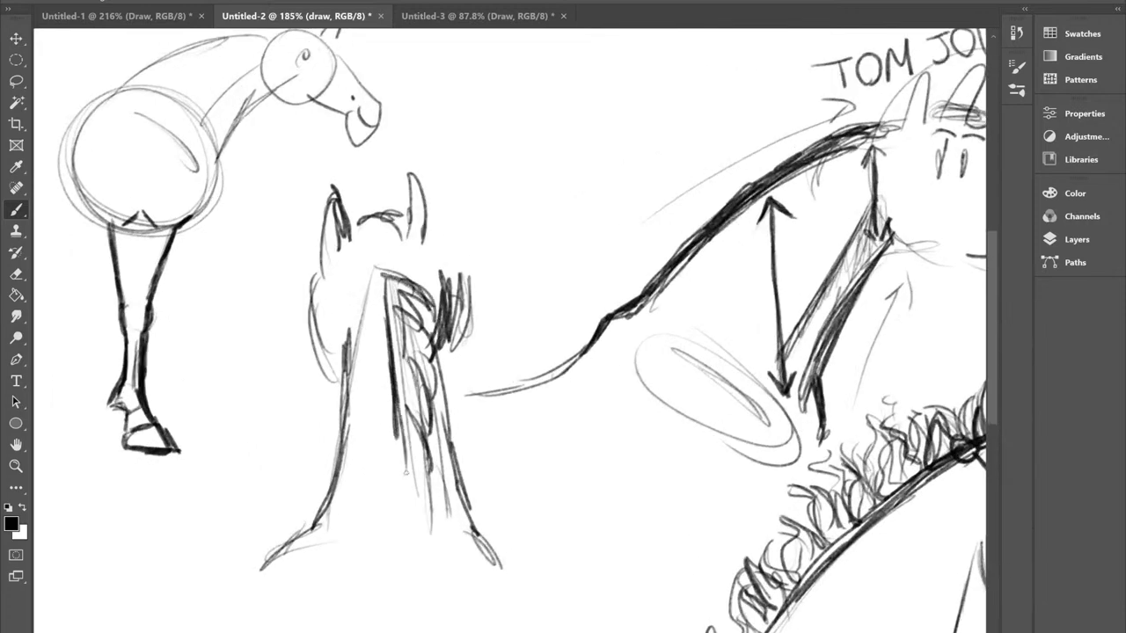
mouse_move(286, 388)
mouse_down()
mouse_move(308, 401)
mouse_move(296, 432)
mouse_move(246, 422)
mouse_move(219, 435)
mouse_up()
drag(388, 316, 401, 479)
drag(425, 317, 432, 353)
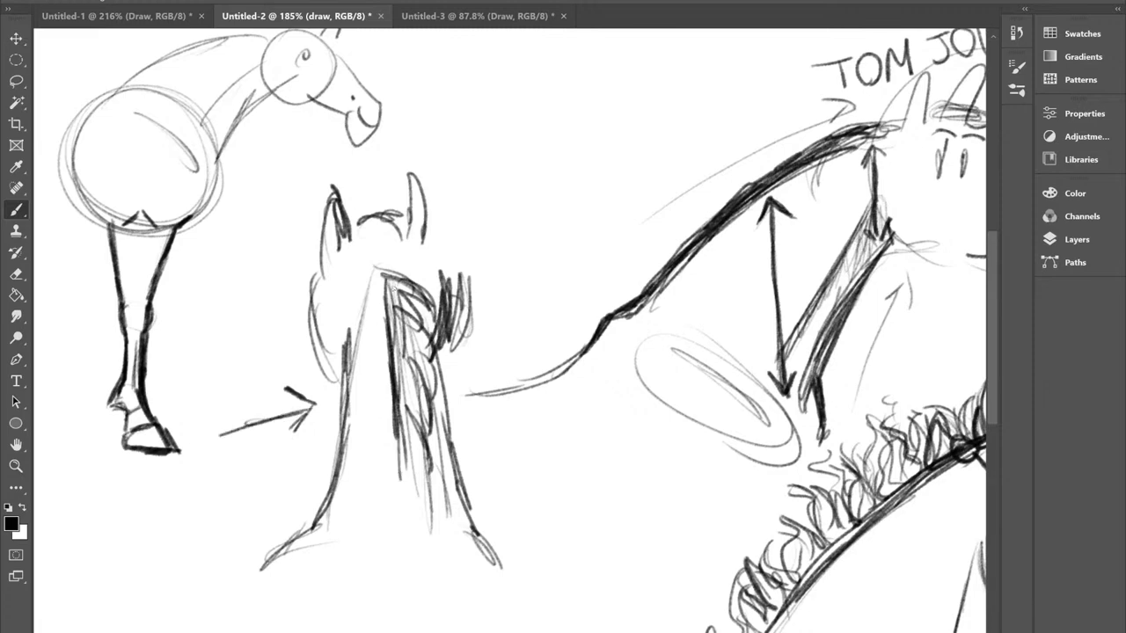
scroll(394, 289, down, 1)
drag(408, 303, 429, 384)
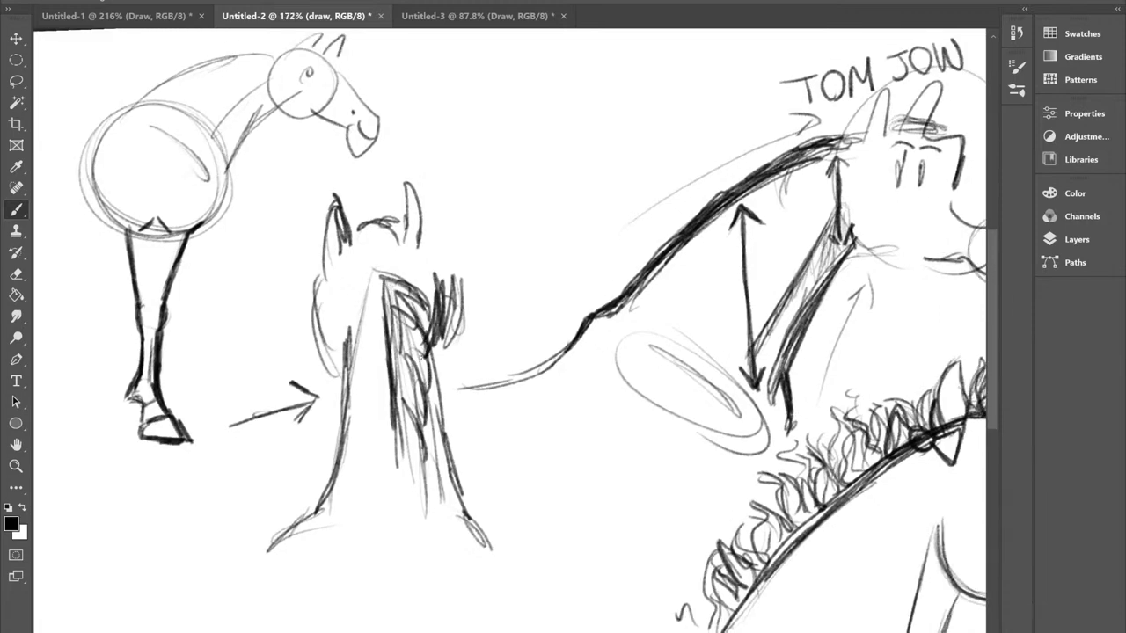
Step: Sketch a small mane diagram between the rear-view and cartoon horses, with curling strands off a vertical line and an arrowhead on top
drag(552, 104, 566, 234)
mouse_move(526, 81)
mouse_down()
mouse_move(494, 137)
mouse_move(510, 158)
mouse_move(556, 132)
mouse_move(558, 164)
mouse_up()
mouse_move(554, 98)
mouse_down()
mouse_move(518, 148)
mouse_move(590, 162)
mouse_move(584, 218)
mouse_up()
mouse_move(570, 176)
mouse_down()
mouse_move(580, 230)
mouse_move(563, 231)
mouse_up()
mouse_move(563, 145)
mouse_down()
mouse_move(561, 234)
mouse_move(589, 176)
mouse_move(579, 253)
mouse_move(566, 207)
mouse_move(561, 271)
mouse_up()
mouse_move(533, 74)
mouse_down()
mouse_move(507, 103)
mouse_move(534, 72)
mouse_up()
mouse_move(535, 72)
mouse_down()
mouse_move(550, 105)
mouse_move(504, 105)
mouse_up()
mouse_move(528, 60)
mouse_down()
mouse_move(535, 73)
mouse_move(519, 44)
mouse_move(491, 46)
mouse_up()
scroll(475, 154, down, 5)
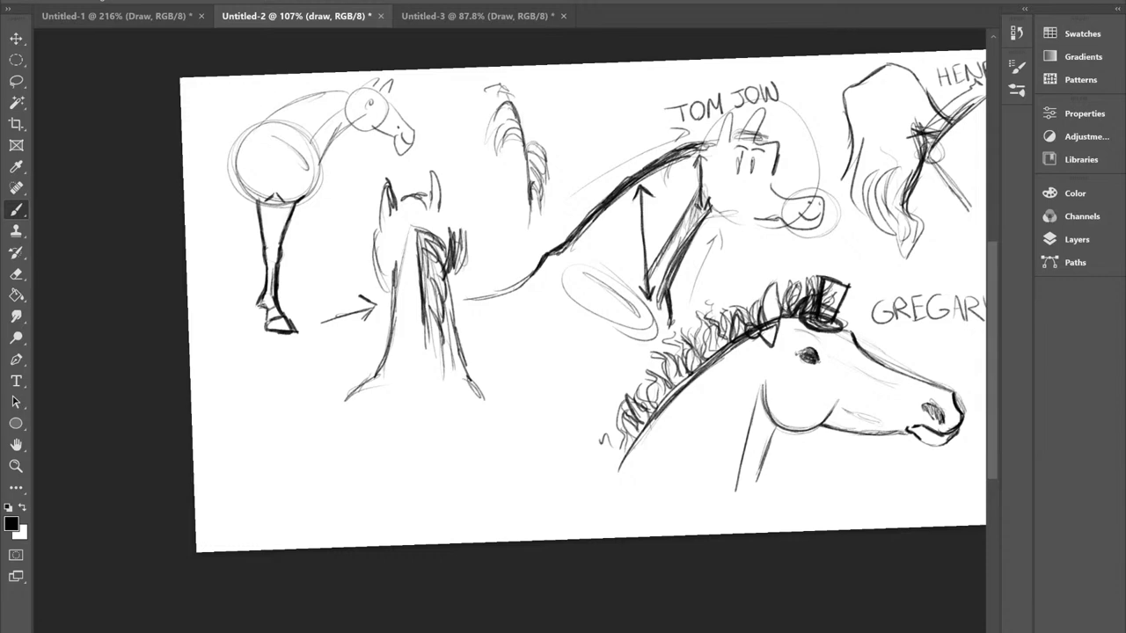
scroll(618, 79, up, 3)
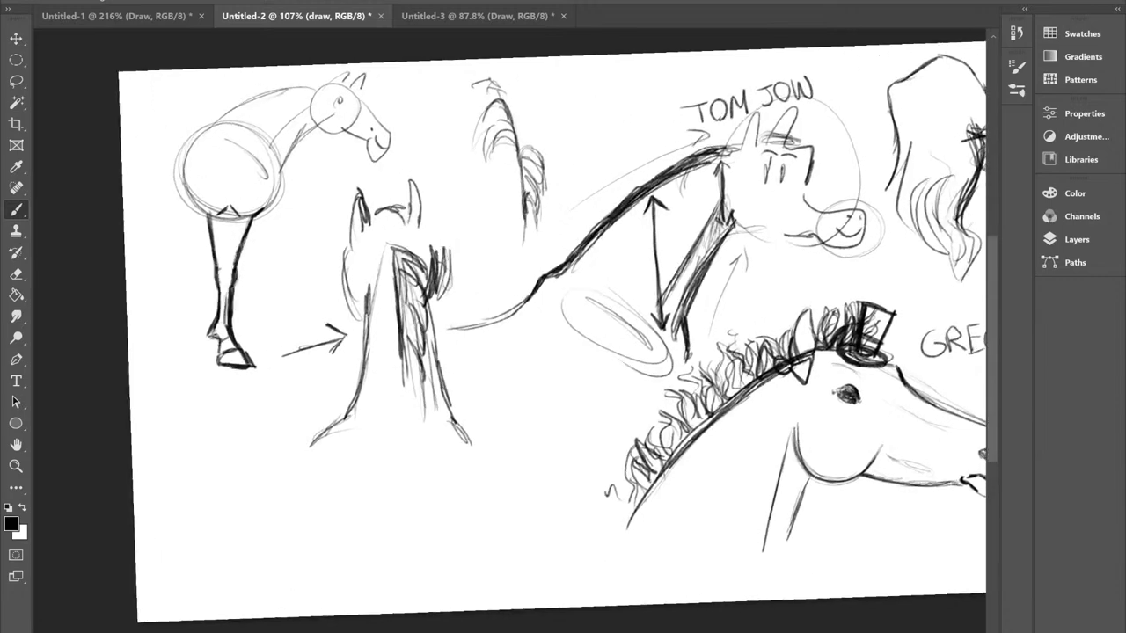
Step: Switch to full screen mode and sketch a jagged, feather-like clump of strands beside the "TOM JOW" label
drag(563, 299, 487, 387)
key(f)
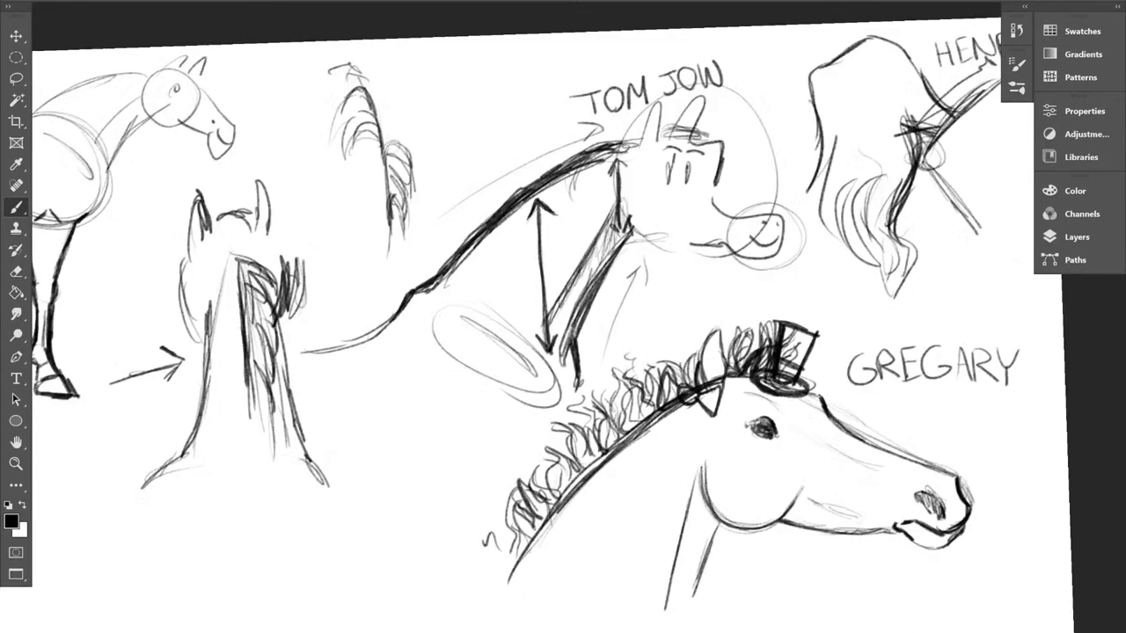
drag(563, 299, 642, 445)
scroll(563, 316, up, 1)
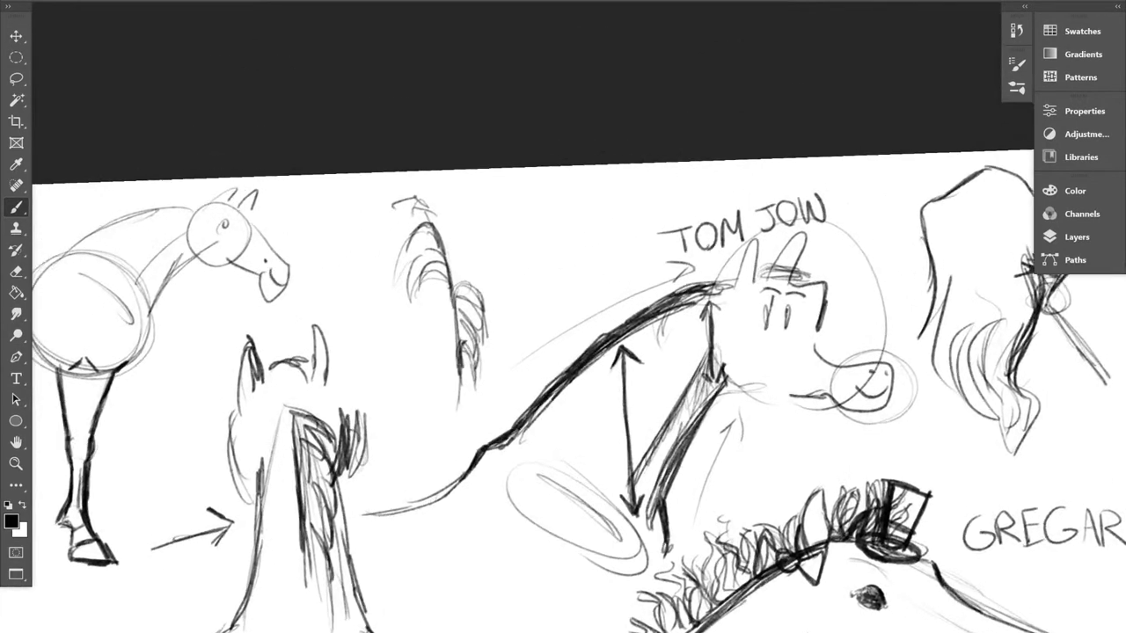
mouse_move(625, 209)
mouse_down()
mouse_move(610, 244)
mouse_move(564, 285)
mouse_move(512, 263)
mouse_move(570, 207)
mouse_move(655, 195)
mouse_move(665, 178)
mouse_up()
scroll(673, 259, down, 2)
drag(637, 431, 574, 385)
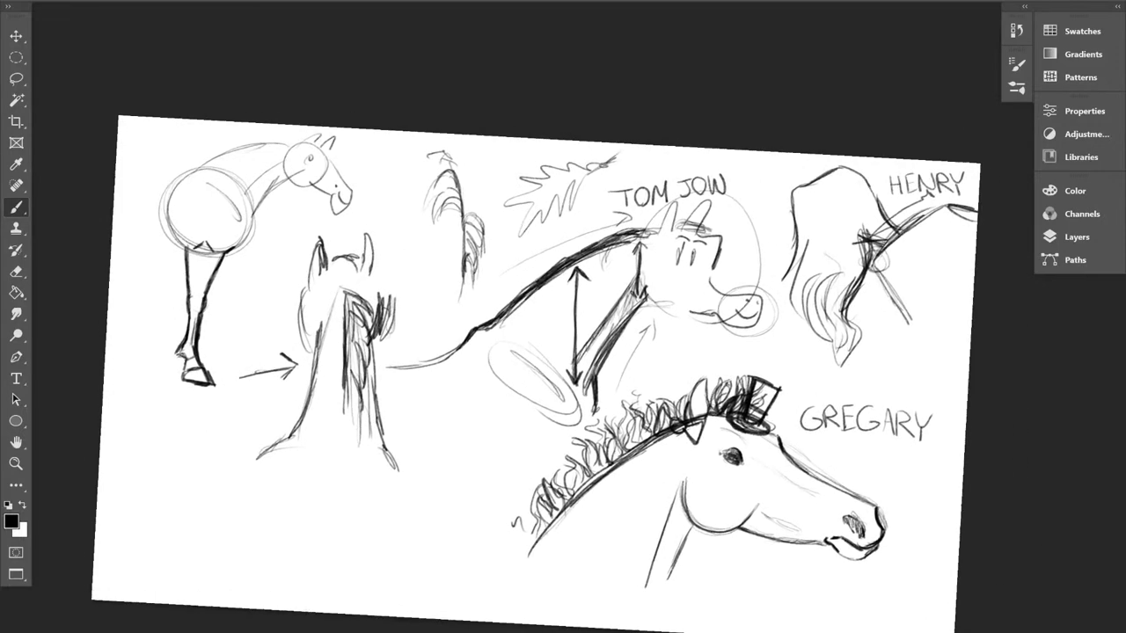
scroll(593, 312, down, 1)
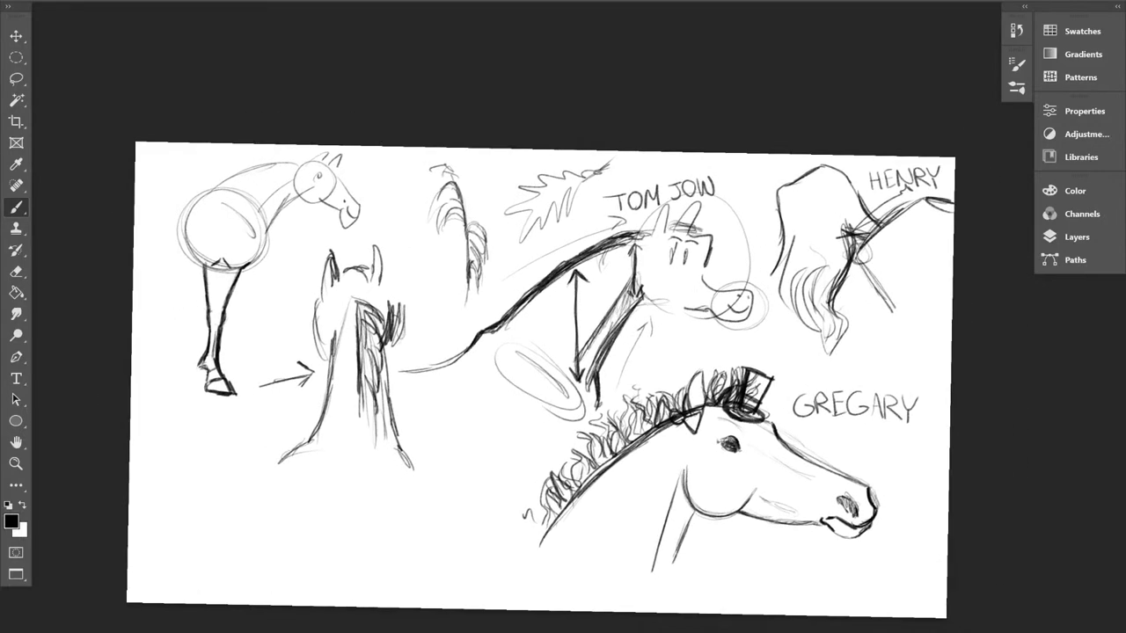
click(1075, 236)
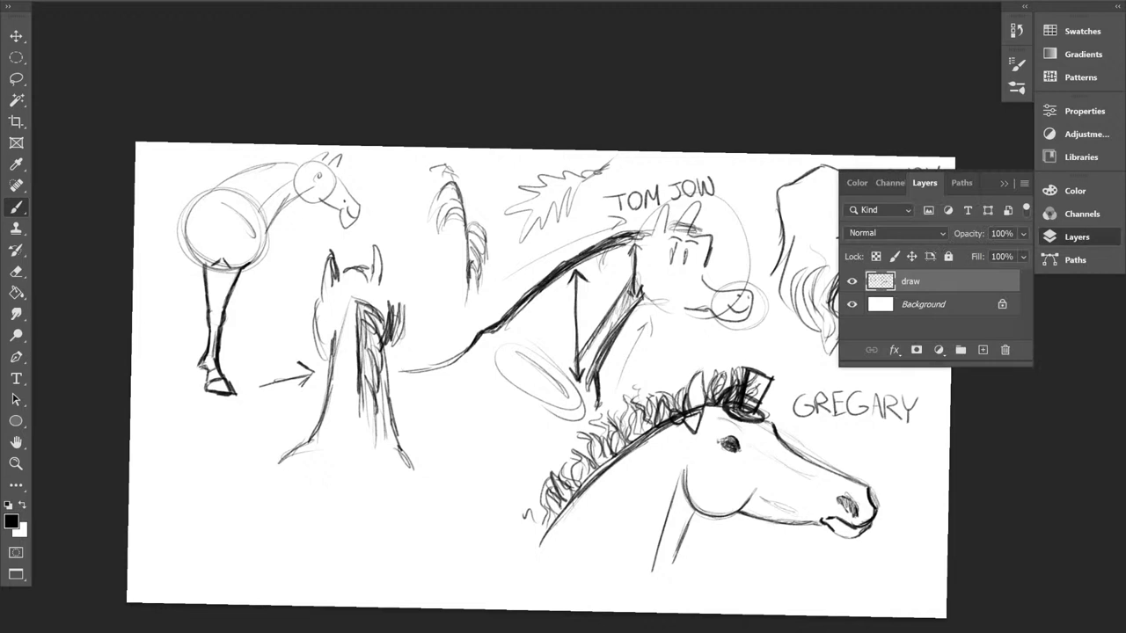
click(1118, 7)
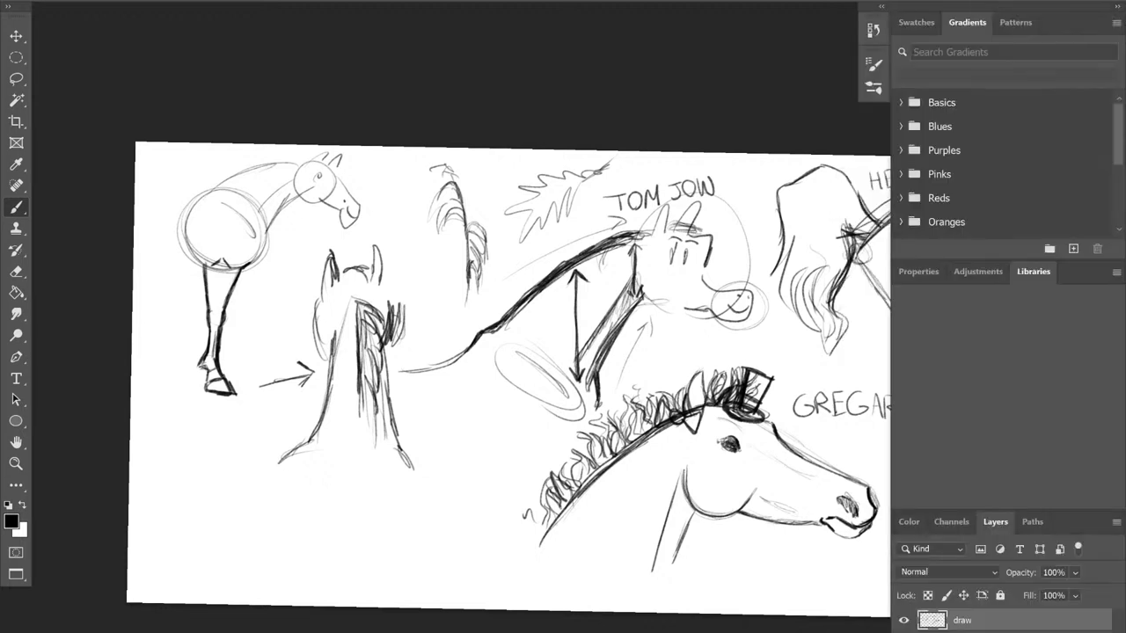
click(1117, 7)
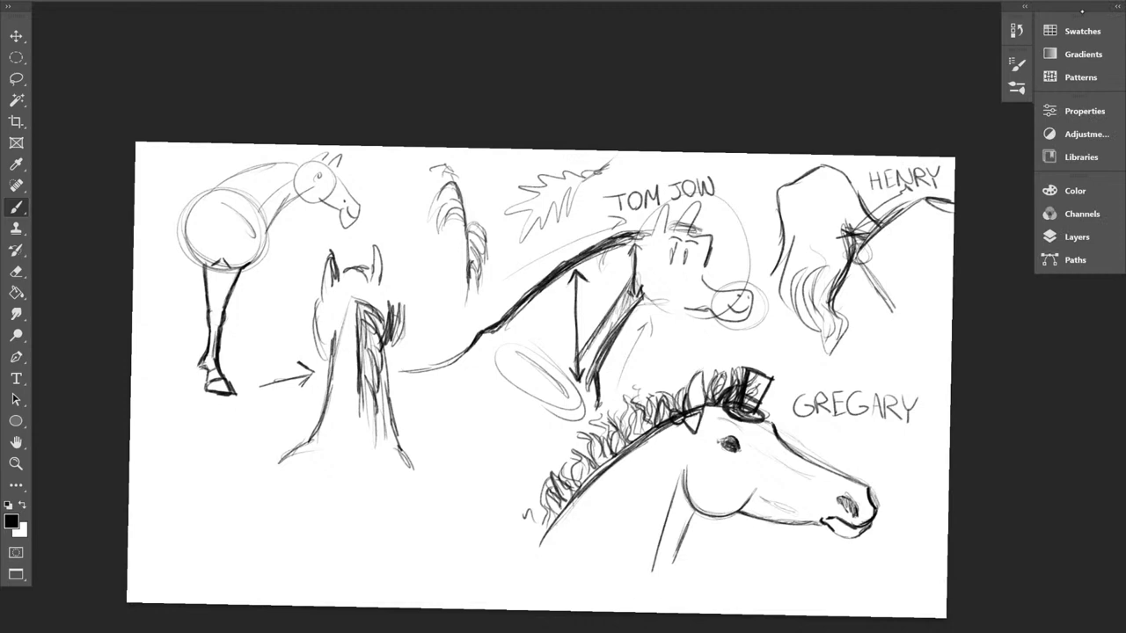
Step: Examine the rear-view horse's neck and mane up close and compare them with the surrounding practice sketches
scroll(595, 434, up, 3)
drag(596, 434, 803, 347)
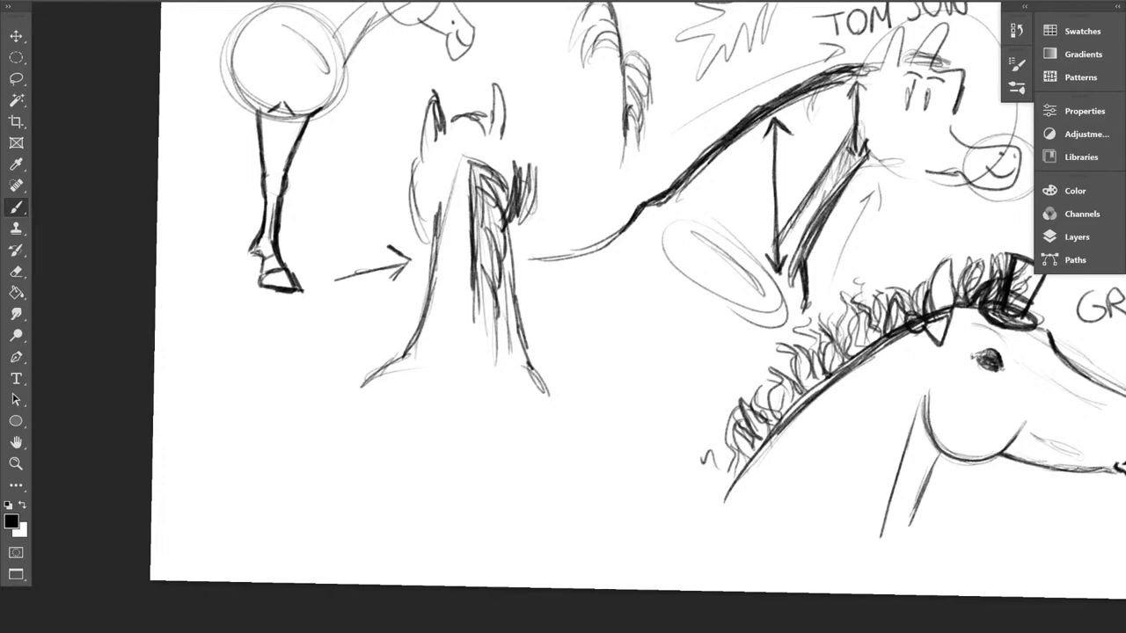
scroll(388, 226, up, 5)
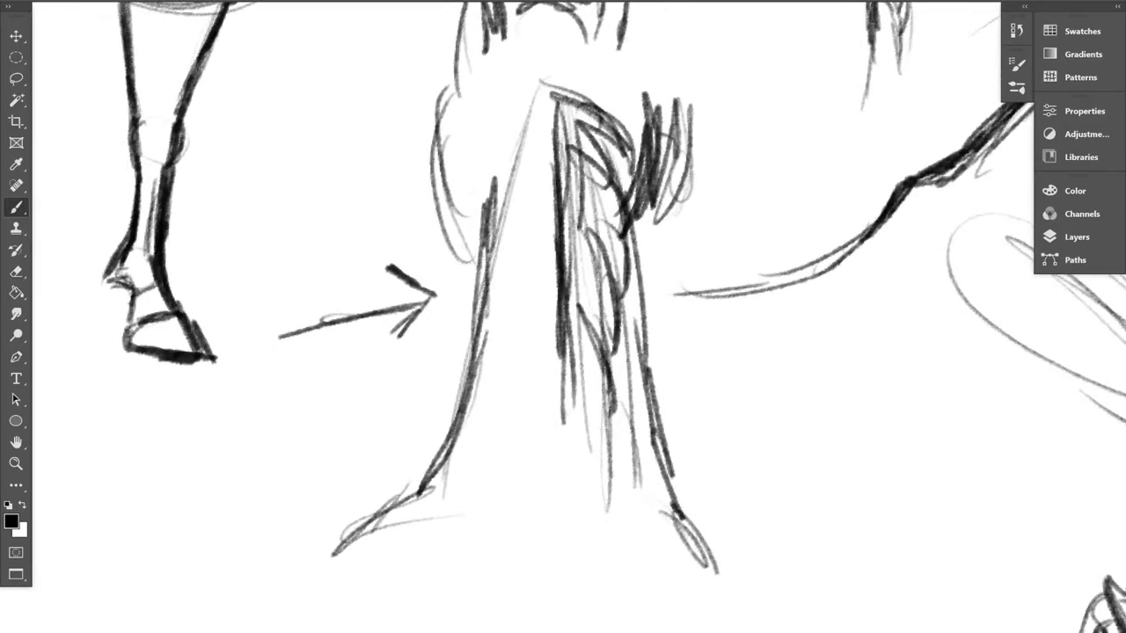
scroll(574, 369, down, 5)
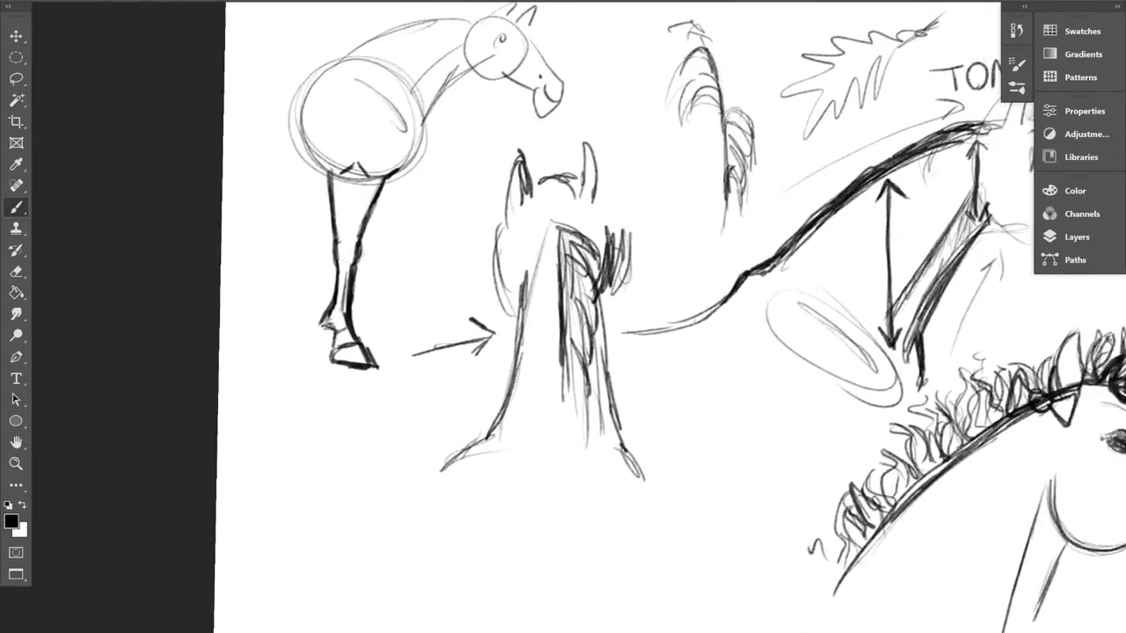
scroll(527, 351, up, 5)
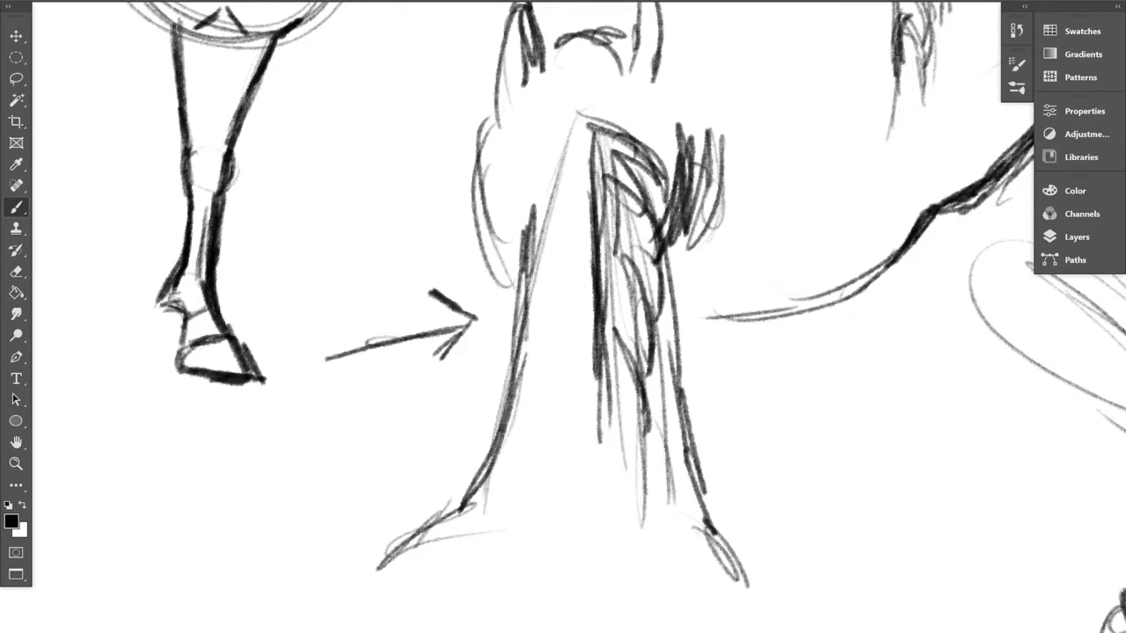
scroll(574, 387, down, 5)
drag(607, 352, 520, 370)
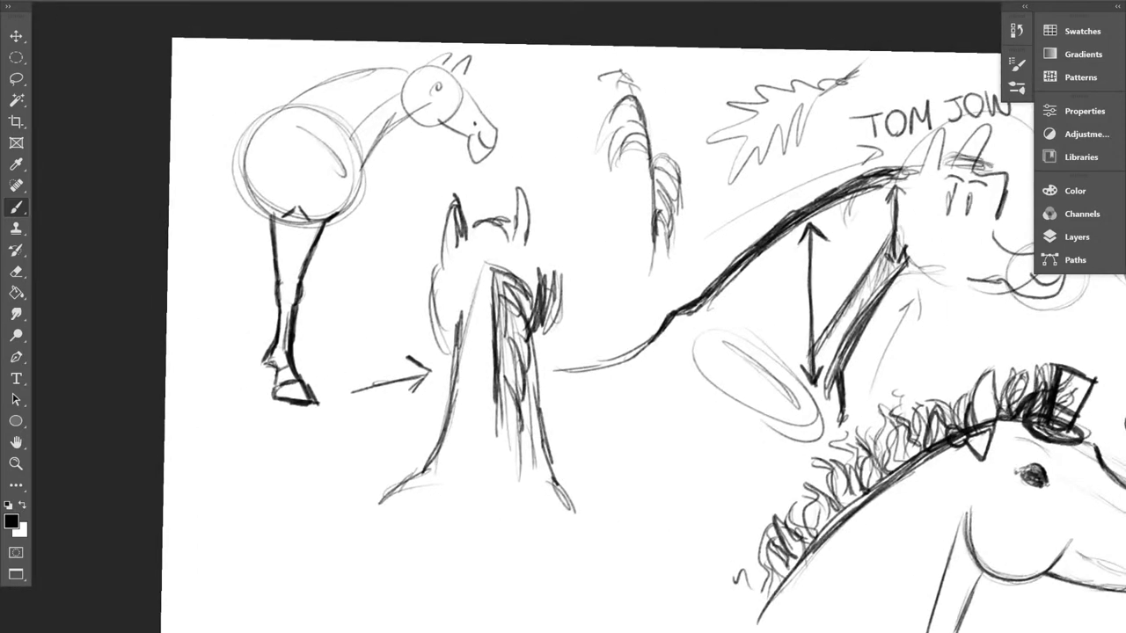
scroll(607, 321, down, 1)
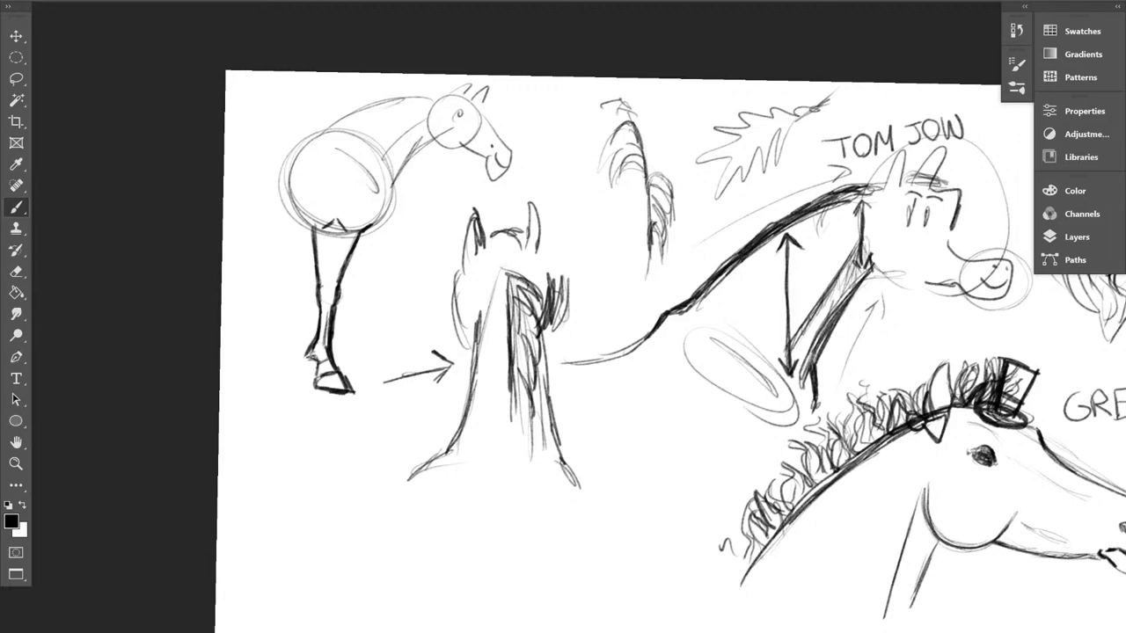
scroll(527, 315, down, 2)
drag(563, 317, 606, 319)
scroll(548, 347, up, 4)
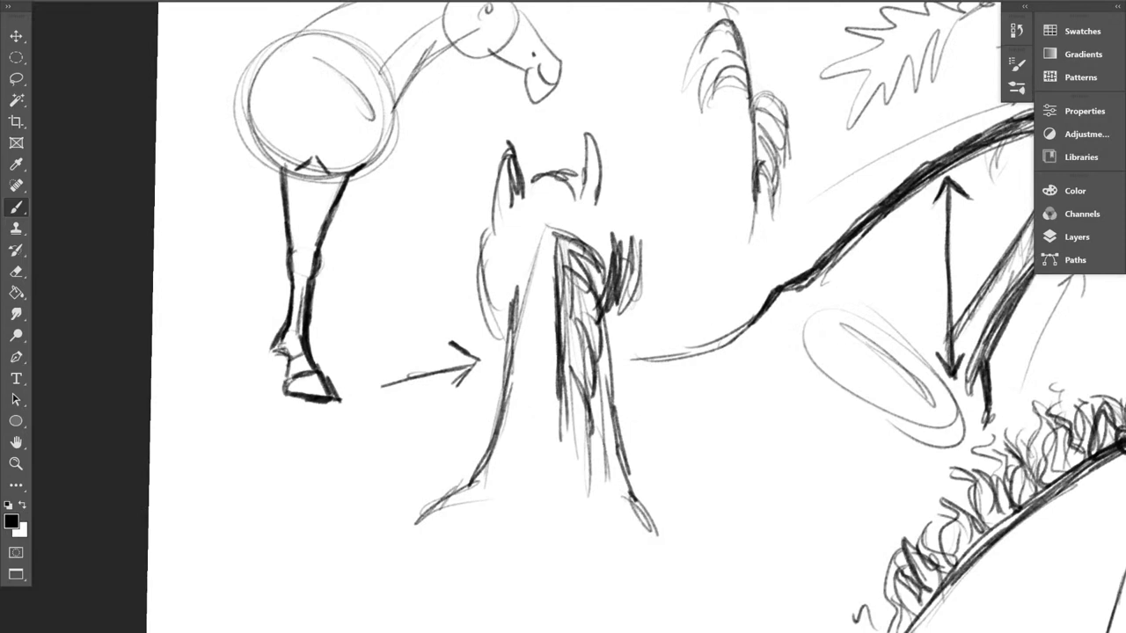
scroll(563, 326, down, 1)
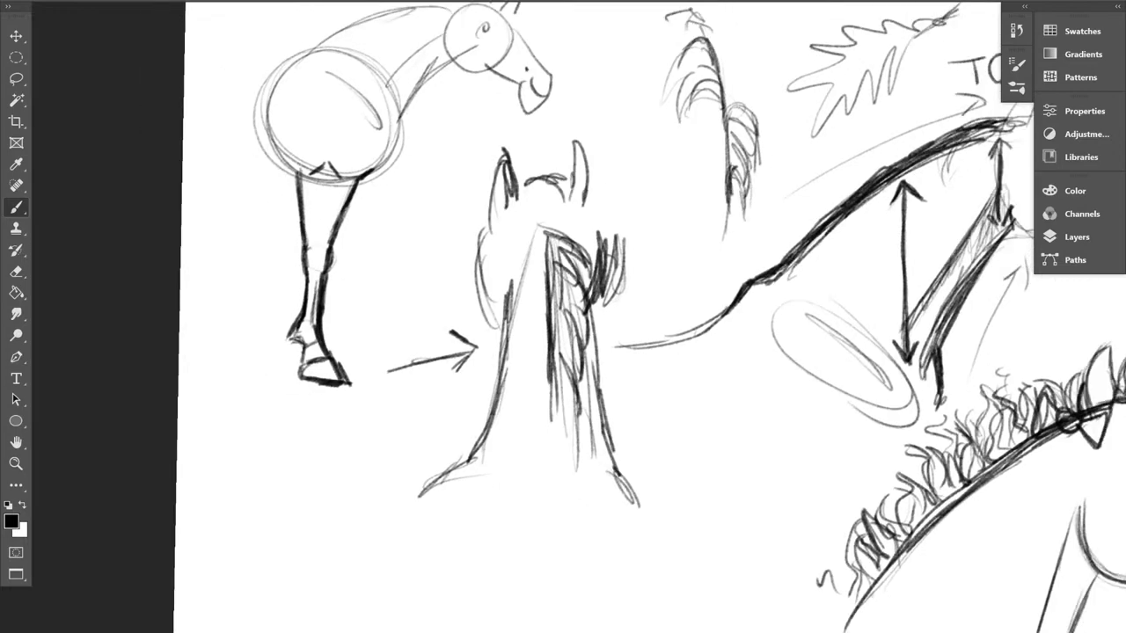
Step: Write the label "LEG" above the back of the round-bodied cartoon horse in the sheet's upper-left corner
scroll(581, 369, up, 2)
scroll(580, 347, down, 1)
scroll(577, 349, down, 2)
drag(576, 349, 620, 402)
scroll(537, 378, up, 1)
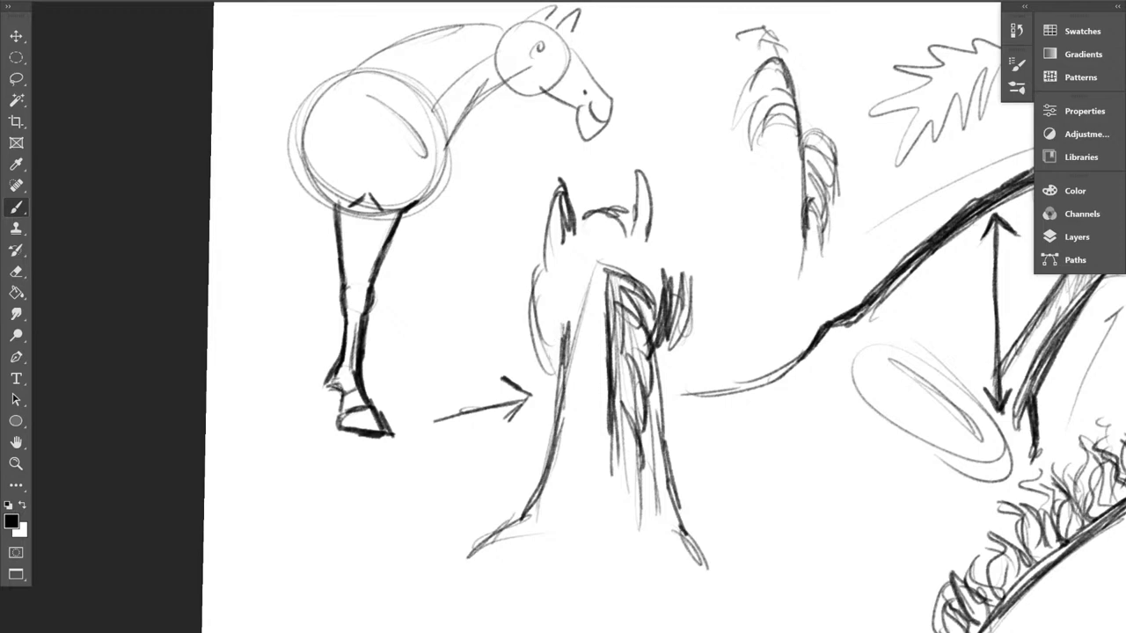
drag(563, 317, 631, 421)
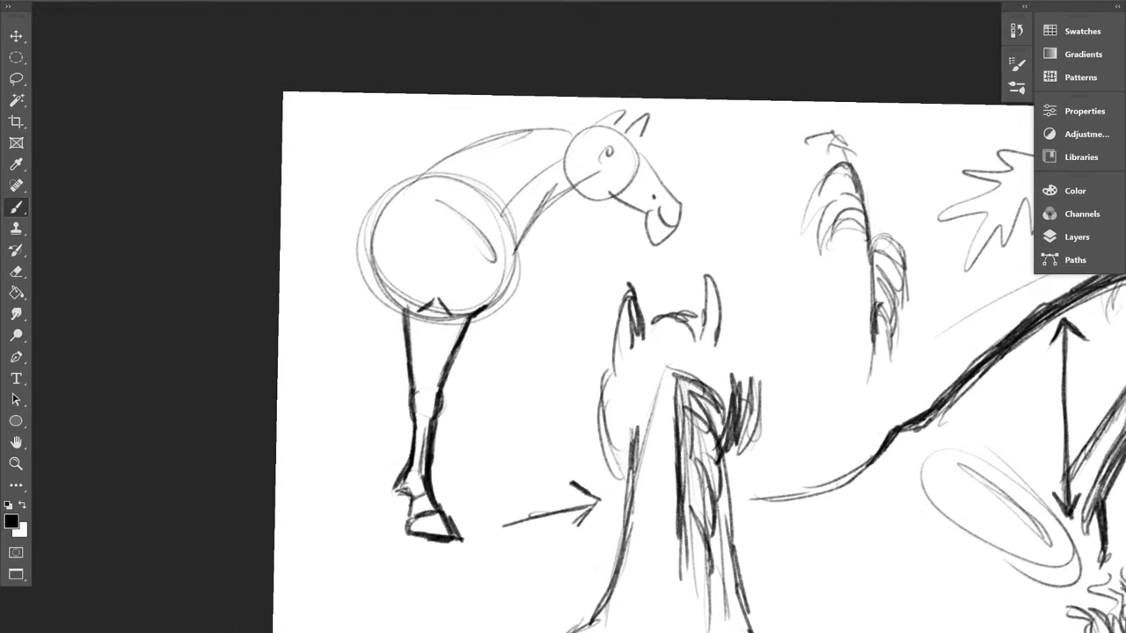
mouse_move(314, 152)
mouse_down()
mouse_move(338, 179)
mouse_move(351, 148)
mouse_up()
mouse_move(340, 164)
mouse_down()
mouse_move(355, 174)
mouse_move(401, 162)
mouse_move(400, 152)
mouse_move(382, 124)
mouse_move(301, 73)
mouse_move(270, 25)
mouse_up()
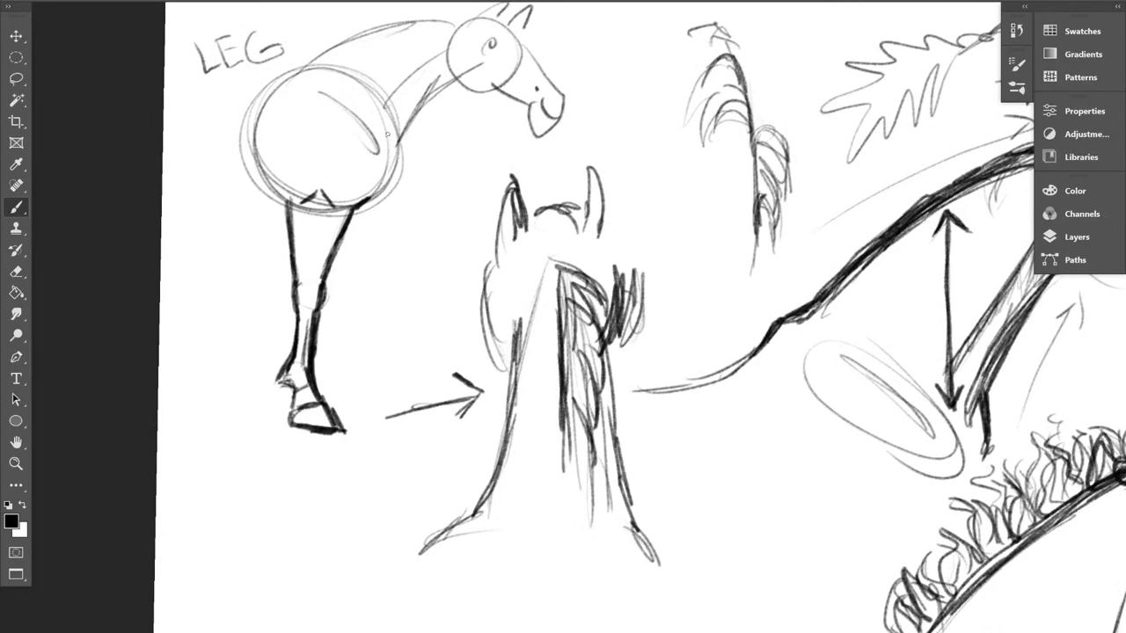
Step: Darken both outer neck lines of the rear-view horse and add a stroke to the hair tuft beside its head
scroll(387, 133, up, 1)
scroll(387, 134, left, 2)
mouse_move(298, 78)
mouse_down()
mouse_move(319, 72)
mouse_move(301, 91)
mouse_move(299, 56)
mouse_move(262, 94)
mouse_up()
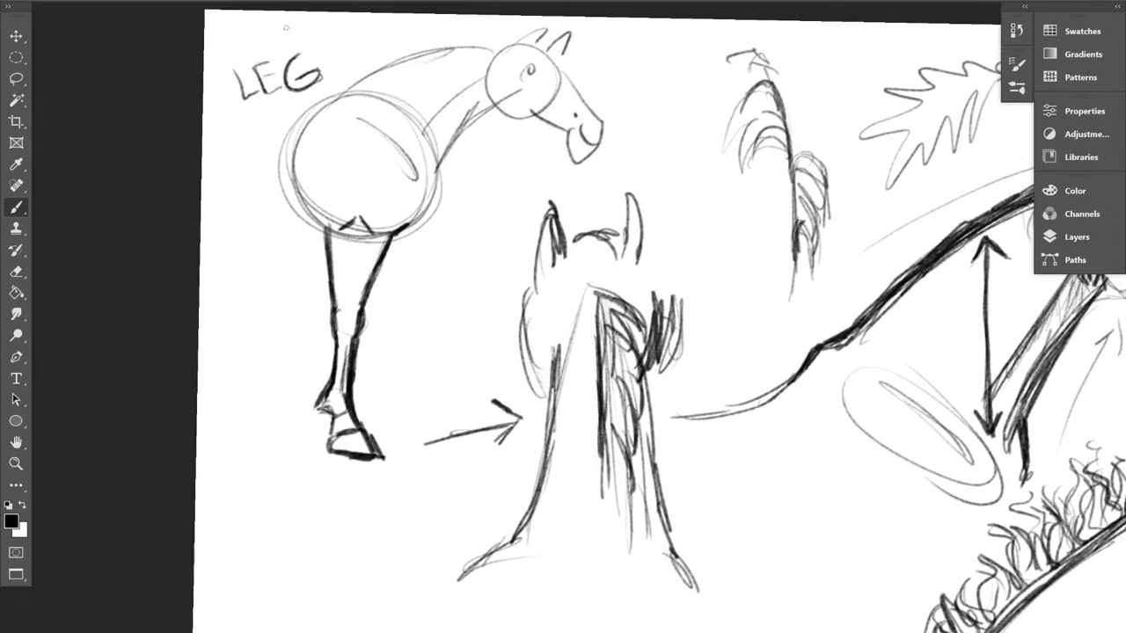
drag(771, 494, 732, 438)
scroll(732, 438, up, 1)
scroll(546, 389, up, 2)
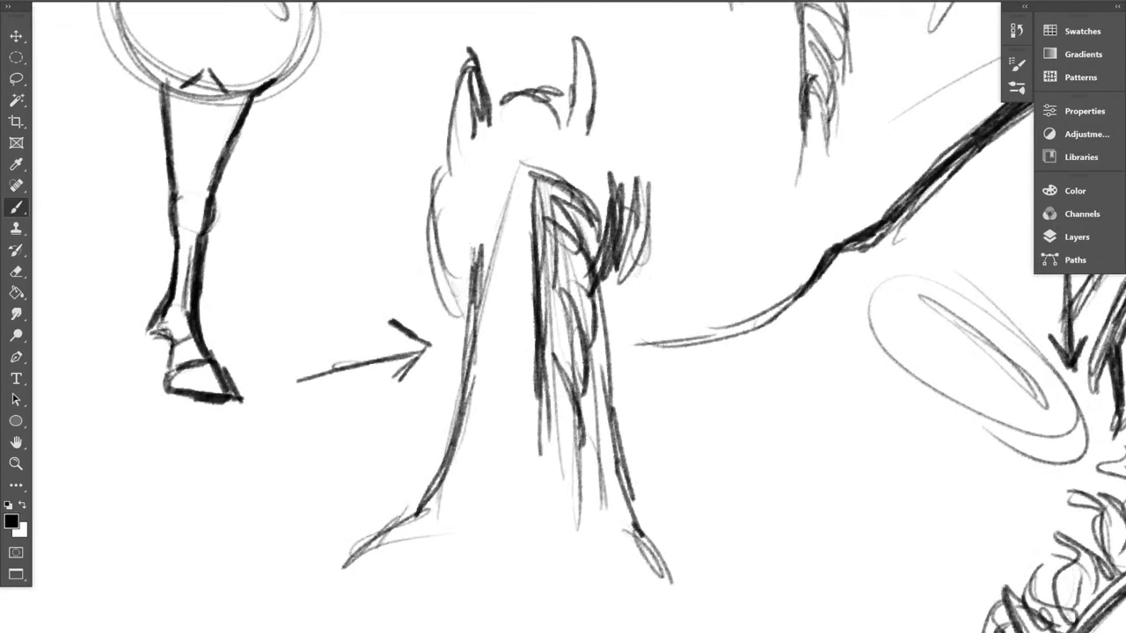
drag(612, 159, 615, 197)
scroll(589, 177, down, 1)
scroll(590, 176, down, 1)
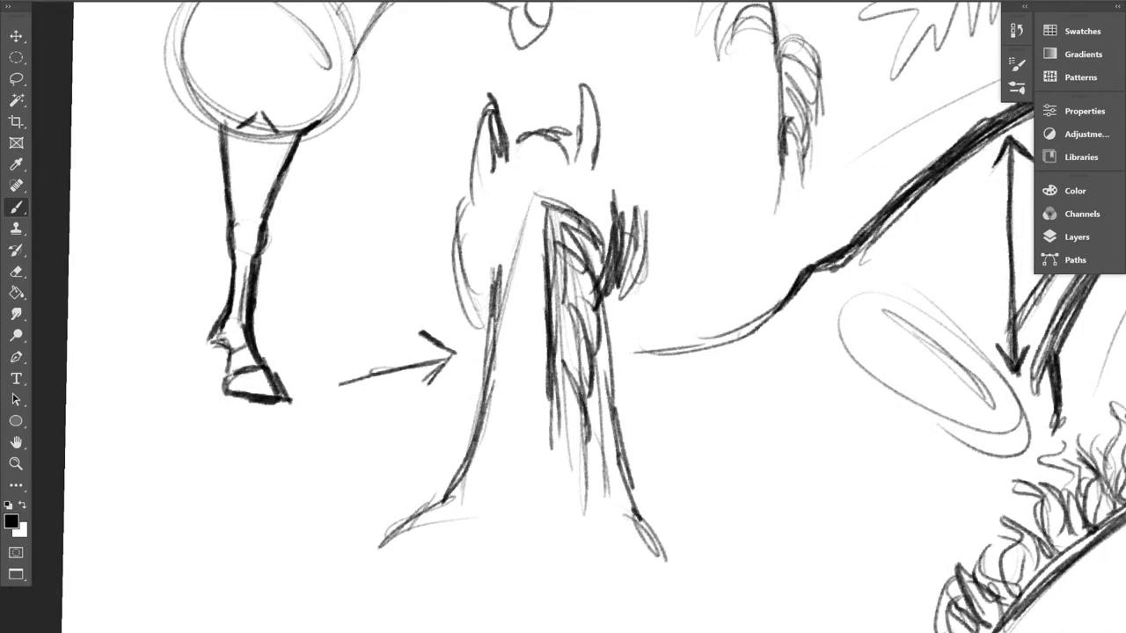
scroll(866, 475, down, 1)
scroll(638, 264, up, 2)
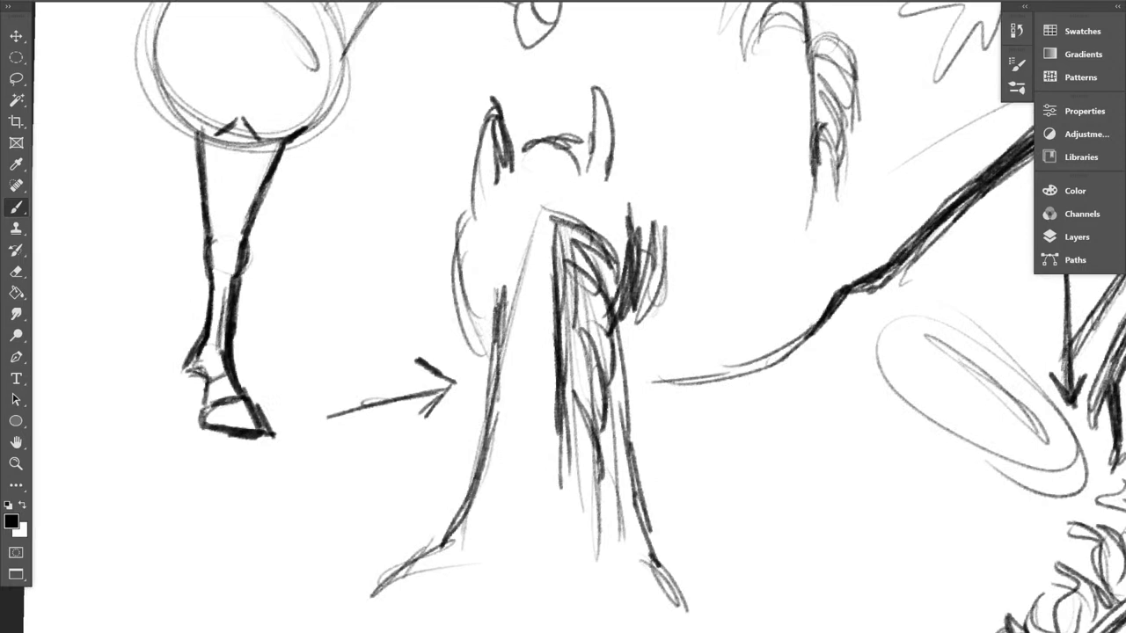
drag(500, 291, 494, 367)
mouse_move(621, 309)
mouse_down()
mouse_move(620, 405)
mouse_move(632, 447)
mouse_up()
mouse_move(616, 323)
mouse_down()
mouse_move(611, 366)
mouse_move(650, 547)
mouse_up()
scroll(585, 533, down, 1)
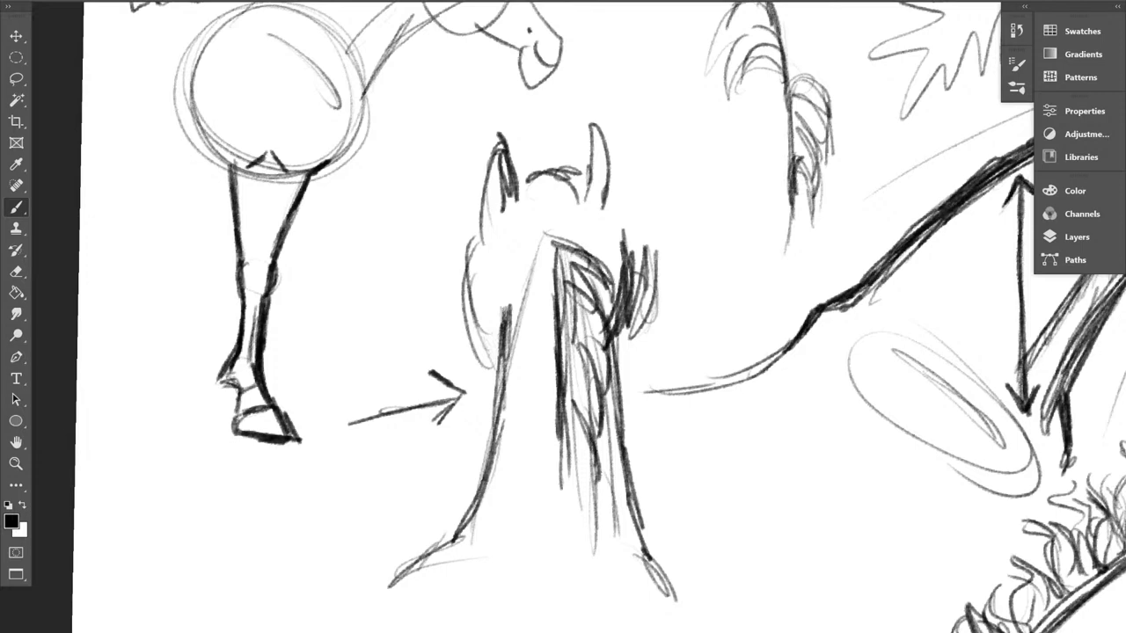
Step: Write the label "STEVE the egghorse" beneath the rear-view horse's neck
drag(563, 352, 596, 320)
scroll(571, 352, down, 2)
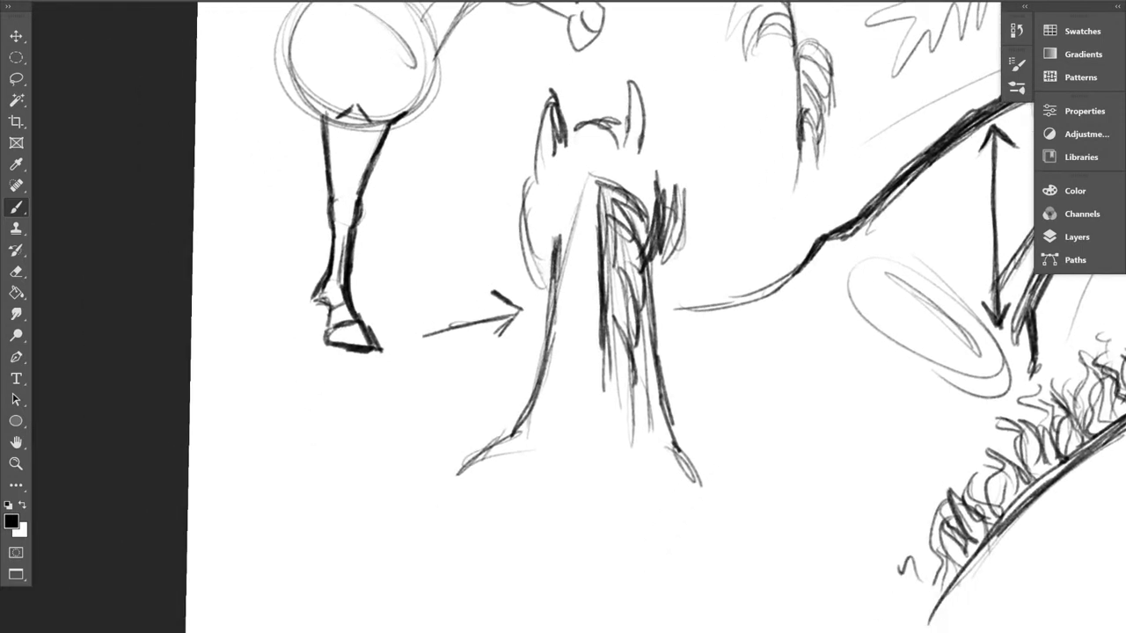
scroll(563, 440, up, 2)
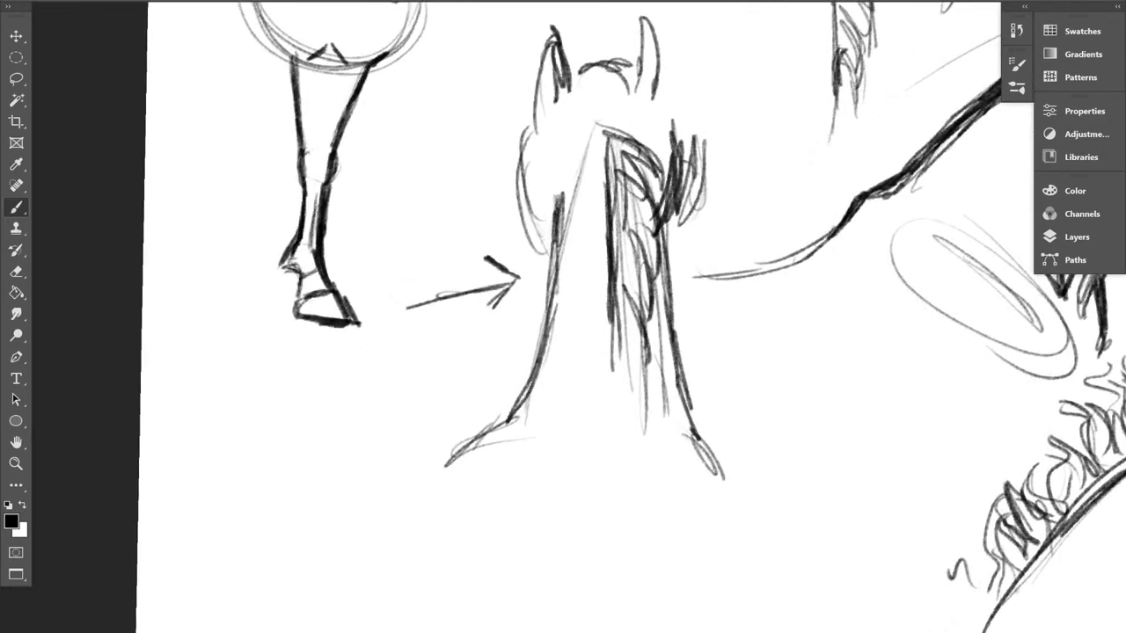
mouse_move(475, 481)
mouse_down()
mouse_move(449, 488)
mouse_move(463, 509)
mouse_move(502, 470)
mouse_move(489, 510)
mouse_up()
mouse_move(511, 482)
mouse_down()
mouse_move(512, 498)
mouse_move(530, 473)
mouse_up()
mouse_move(518, 483)
mouse_down()
mouse_move(536, 495)
mouse_move(557, 465)
mouse_move(567, 491)
mouse_move(582, 458)
mouse_up()
drag(570, 476, 594, 481)
drag(522, 532, 535, 517)
mouse_move(536, 510)
mouse_down()
mouse_move(552, 531)
mouse_move(575, 520)
mouse_up()
mouse_move(607, 499)
mouse_down()
mouse_move(614, 519)
mouse_move(633, 502)
mouse_move(621, 522)
mouse_move(644, 522)
mouse_move(600, 509)
mouse_up()
mouse_move(670, 482)
mouse_down()
mouse_move(666, 508)
mouse_move(686, 503)
mouse_up()
mouse_move(702, 483)
mouse_down()
mouse_move(691, 491)
mouse_move(702, 482)
mouse_up()
mouse_move(707, 489)
mouse_down()
mouse_move(726, 466)
mouse_move(723, 487)
mouse_move(758, 480)
mouse_up()
key(ctrl+minus)
key(ctrl+minus)
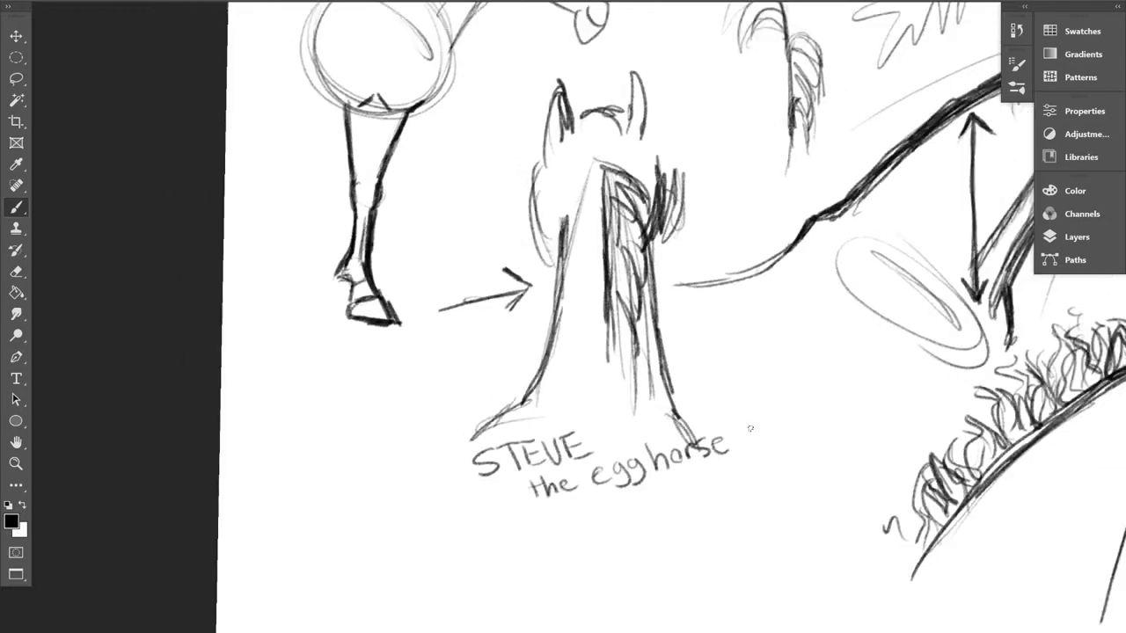
Step: Review the whole sheet of labelled horse sketches, comparing the necks, heads and manes
drag(750, 429, 688, 429)
key(ctrl+minus)
scroll(915, 302, down, 1)
drag(915, 303, 759, 311)
scroll(759, 311, up, 1)
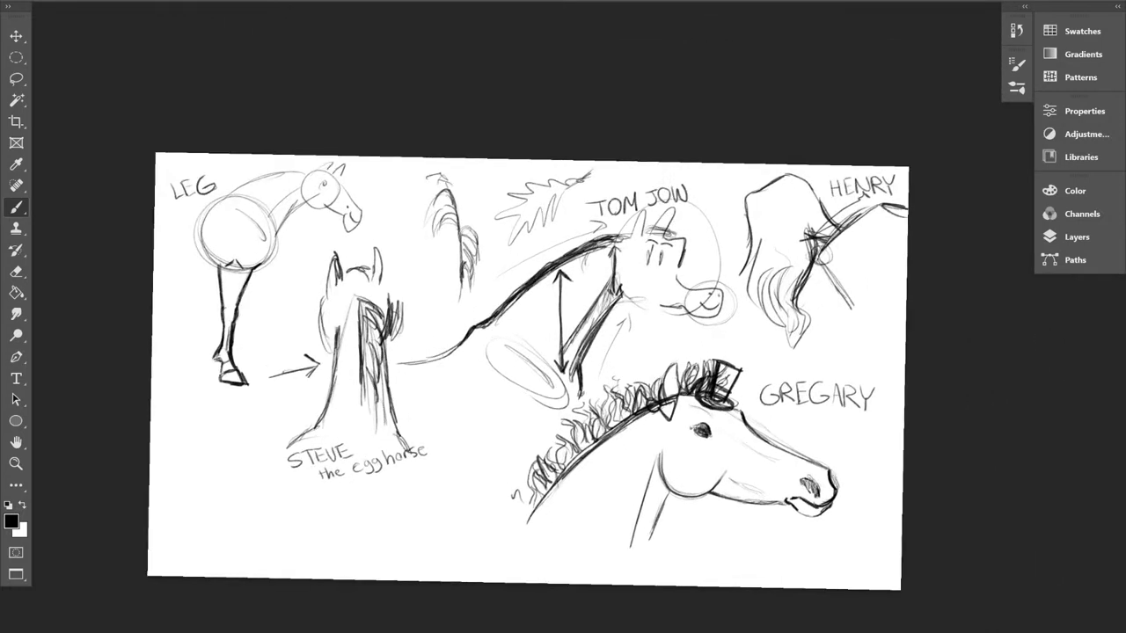
scroll(724, 443, down, 1)
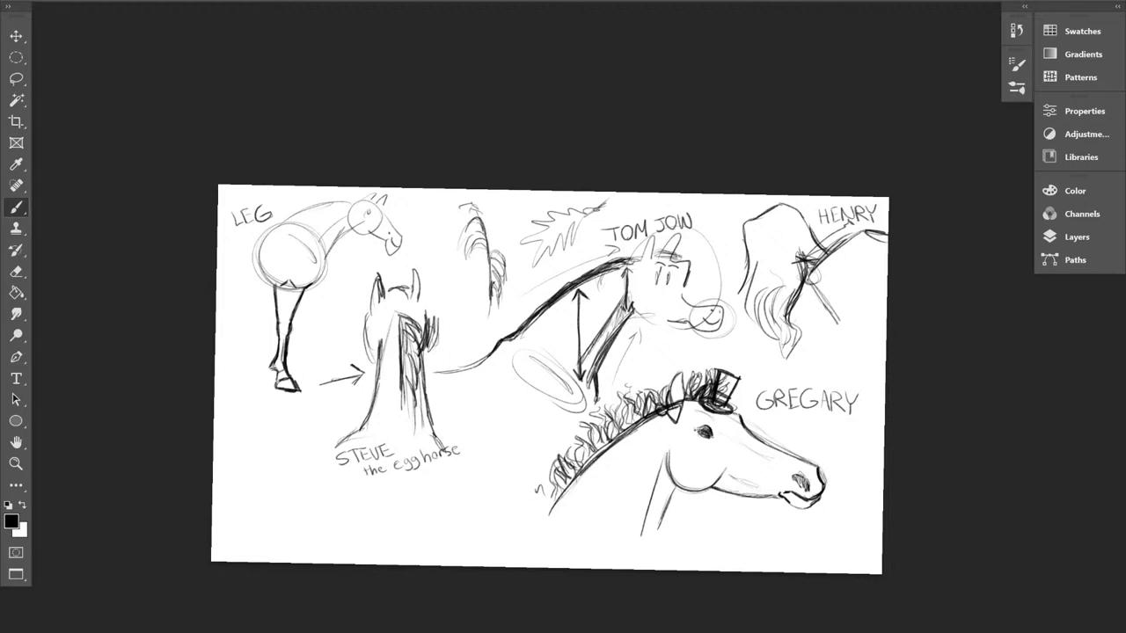
scroll(528, 387, up, 2)
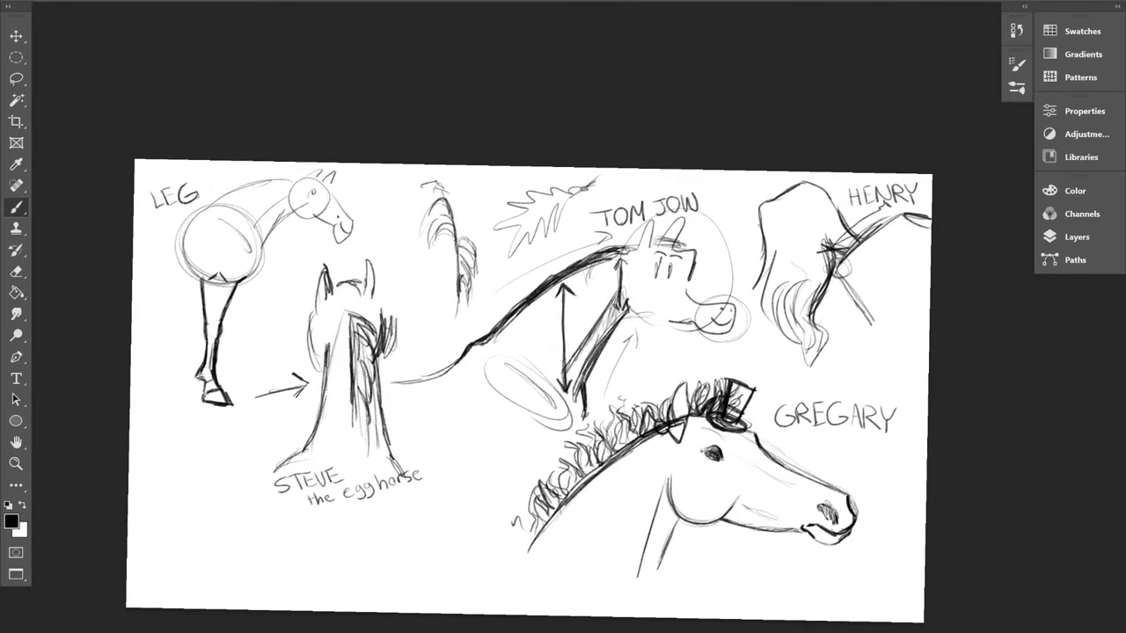
drag(528, 387, 538, 367)
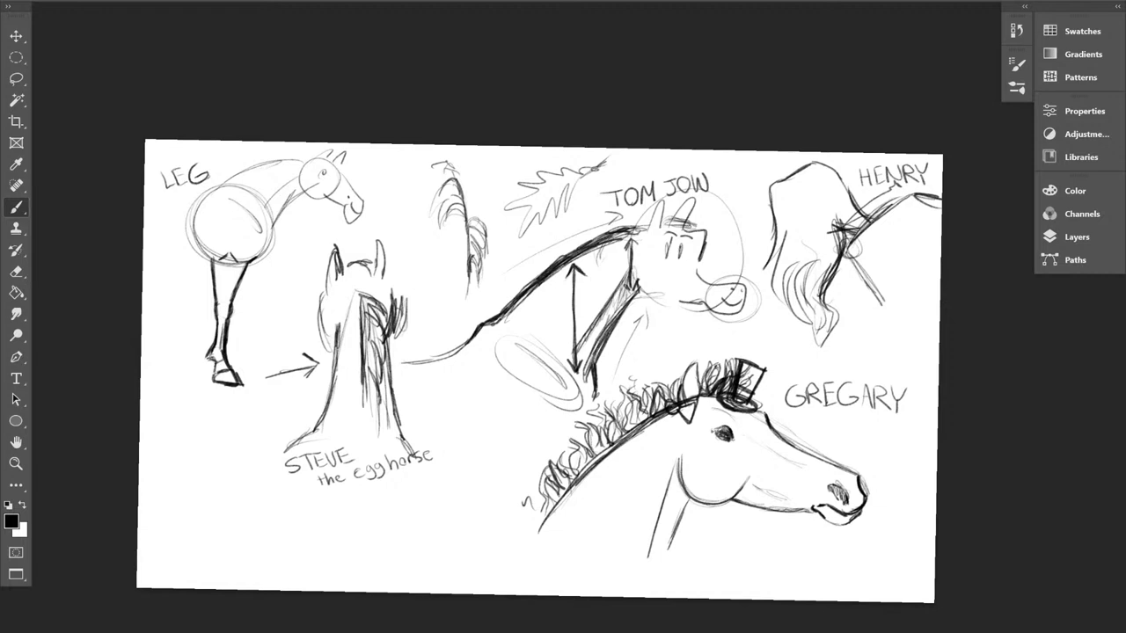
drag(527, 351, 495, 323)
scroll(511, 492, up, 1)
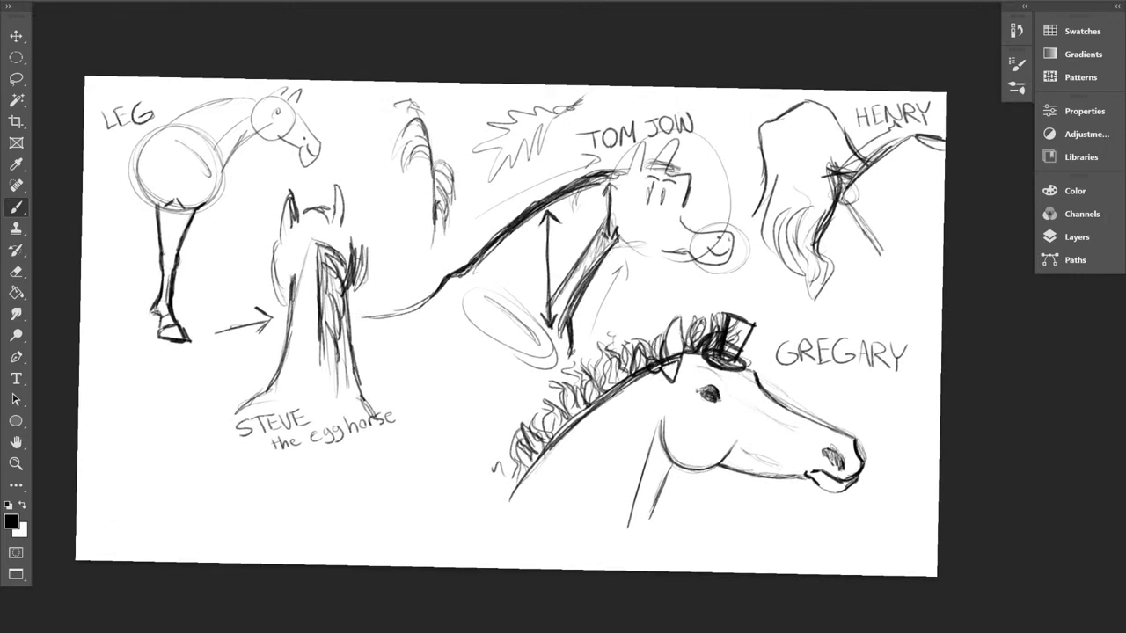
scroll(827, 318, down, 2)
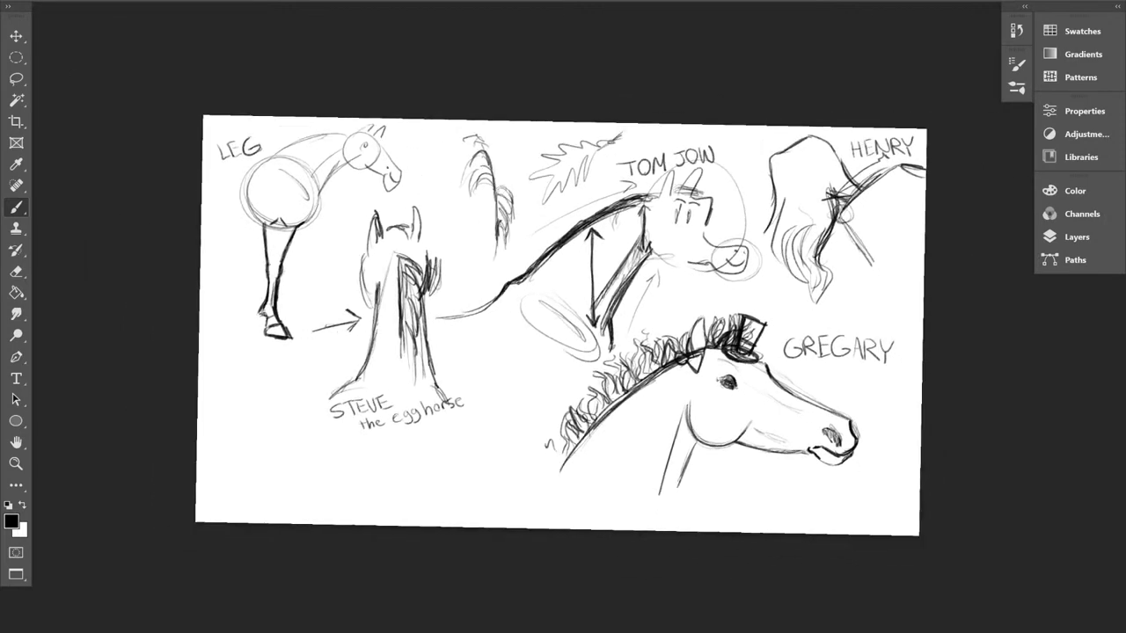
scroll(862, 387, down, 1)
scroll(657, 372, up, 3)
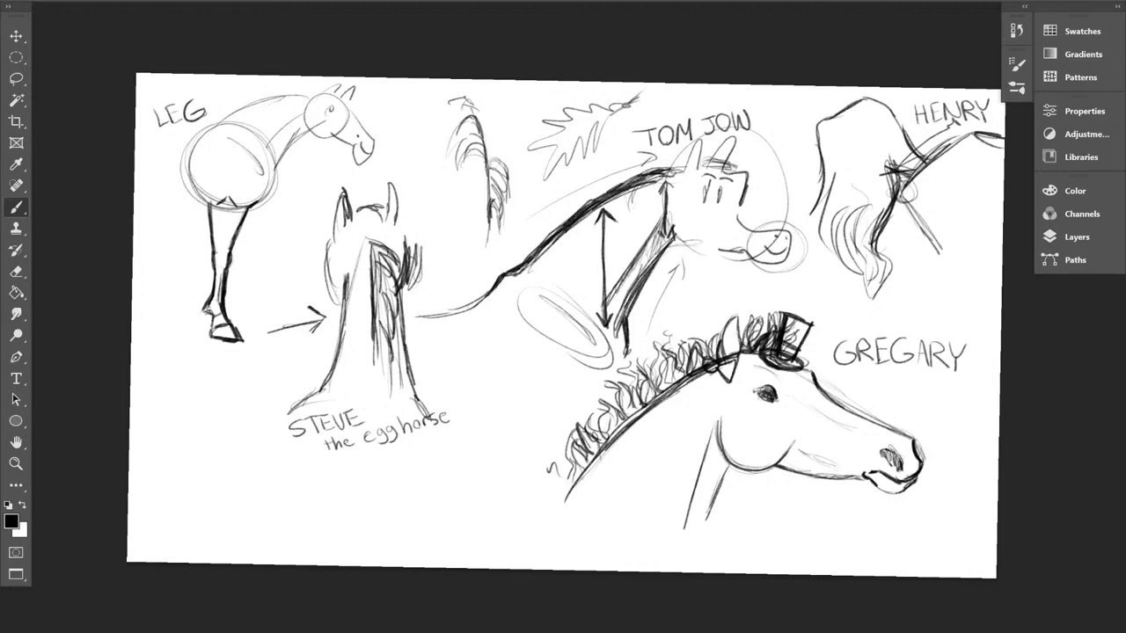
scroll(529, 401, up, 1)
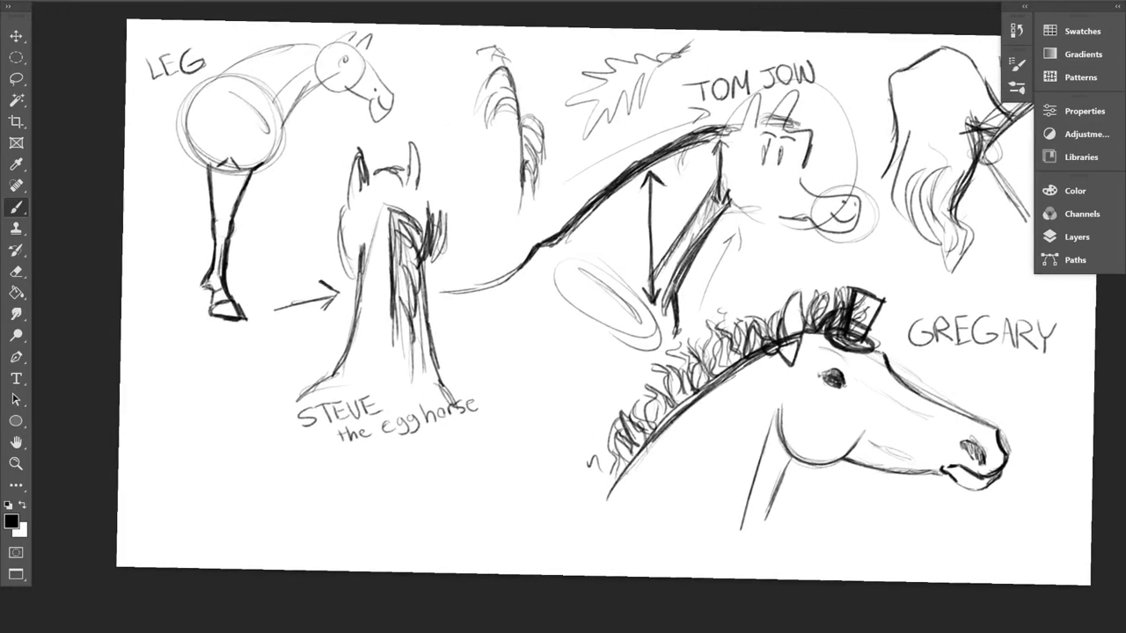
scroll(708, 384, down, 1)
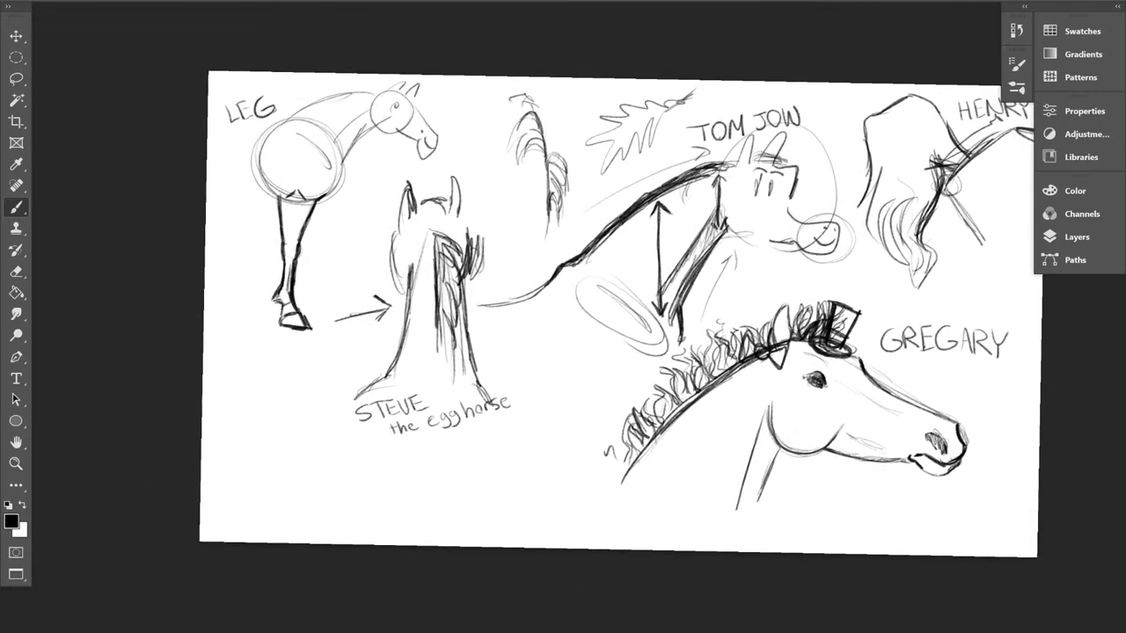
scroll(825, 430, up, 2)
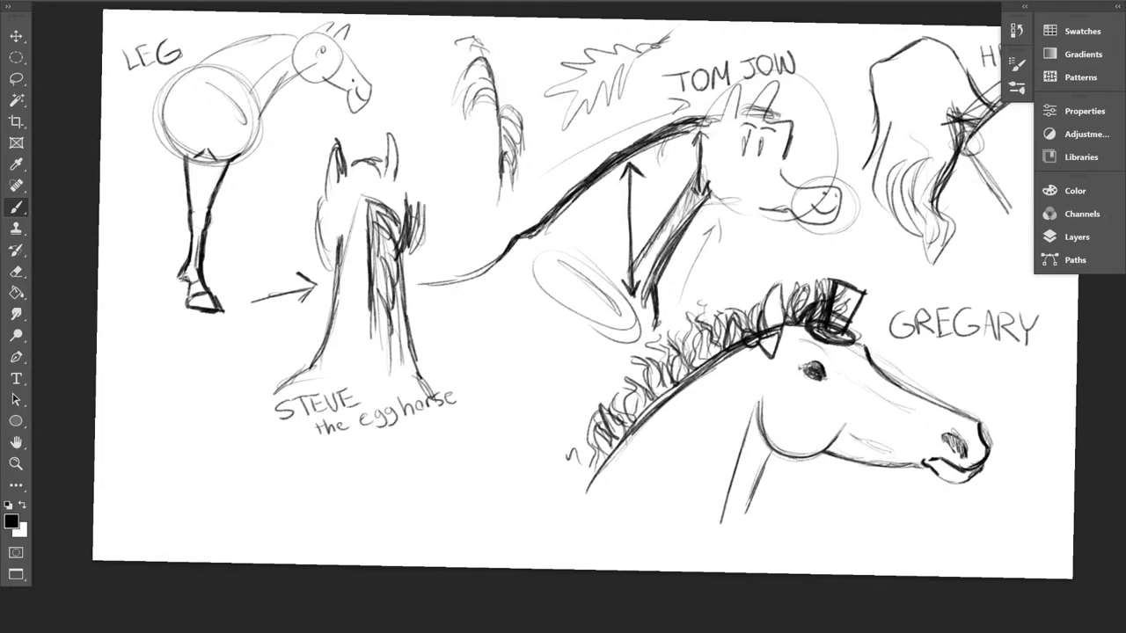
scroll(641, 401, down, 1)
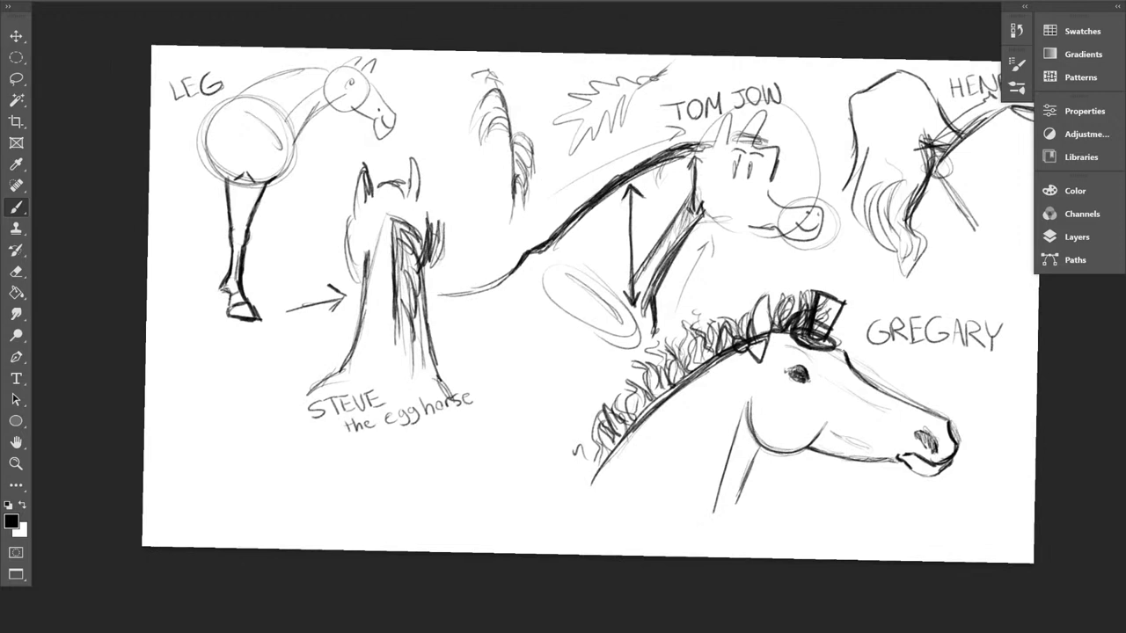
Step: Draw a left-pointing block arrow in the sheet's lower-left corner and write "LIFE" beside it
mouse_move(155, 506)
mouse_down()
mouse_move(173, 521)
mouse_move(166, 493)
mouse_move(180, 480)
mouse_move(219, 517)
mouse_move(180, 529)
mouse_up()
drag(234, 494, 252, 526)
mouse_move(264, 499)
mouse_down()
mouse_move(261, 524)
mouse_move(276, 498)
mouse_up()
mouse_move(264, 510)
mouse_down()
mouse_move(277, 507)
mouse_move(279, 524)
mouse_up()
mouse_move(278, 502)
mouse_down()
mouse_move(290, 501)
mouse_move(299, 526)
mouse_up()
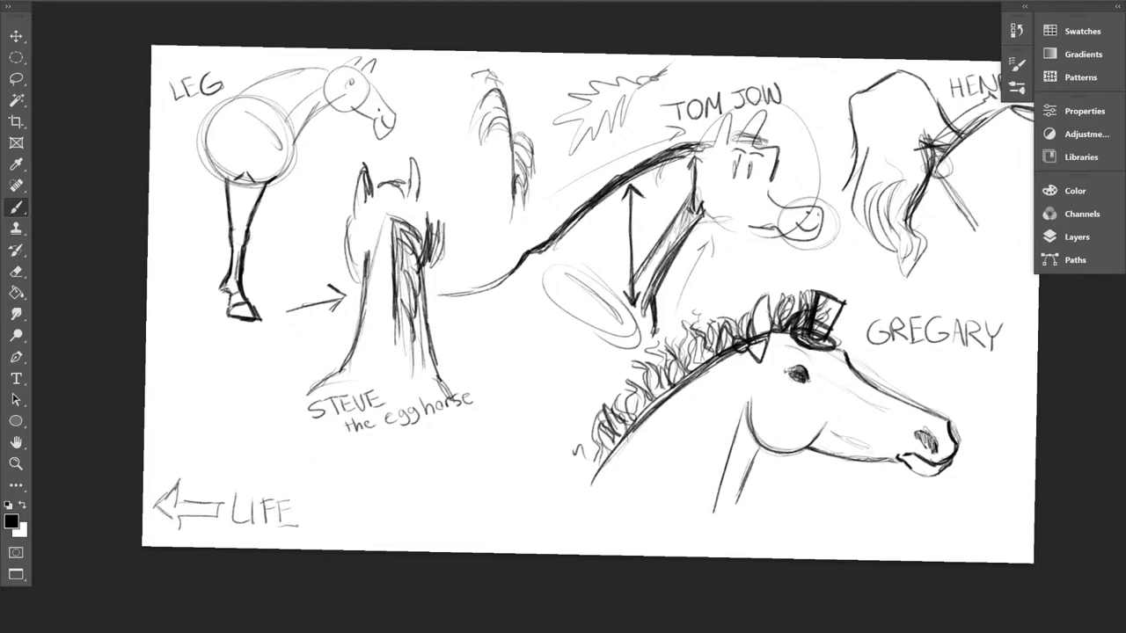
Step: Finish the last letter of "LIFE" and add "MOTIVATION" after it to complete the arrow's caption
scroll(883, 417, up, 5)
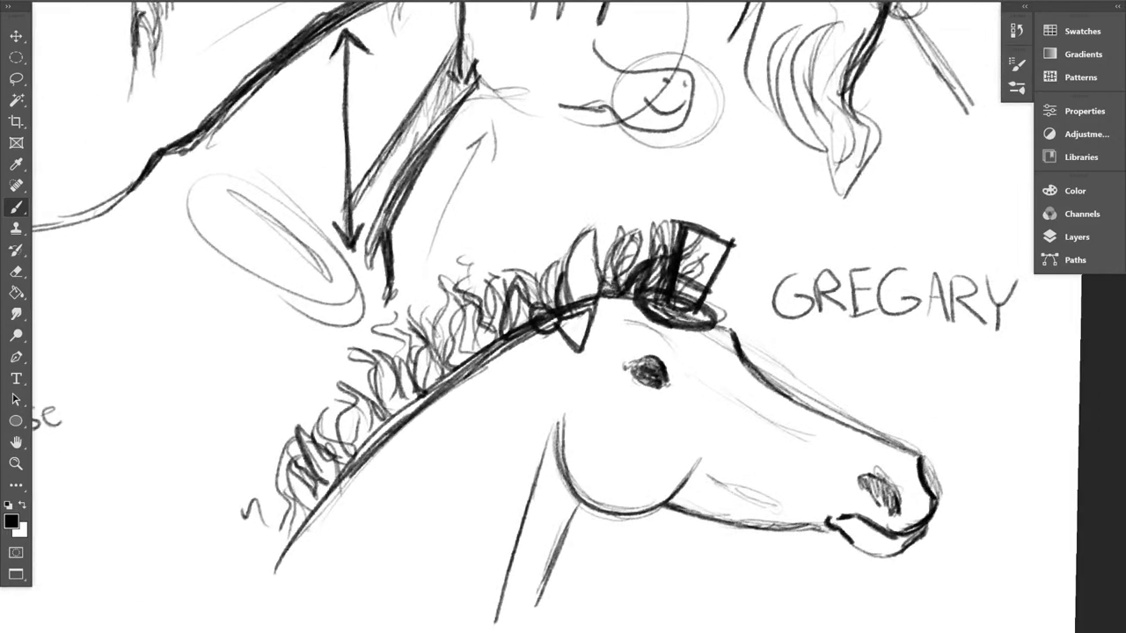
drag(563, 352, 617, 347)
scroll(618, 431, down, 2)
drag(396, 387, 903, 328)
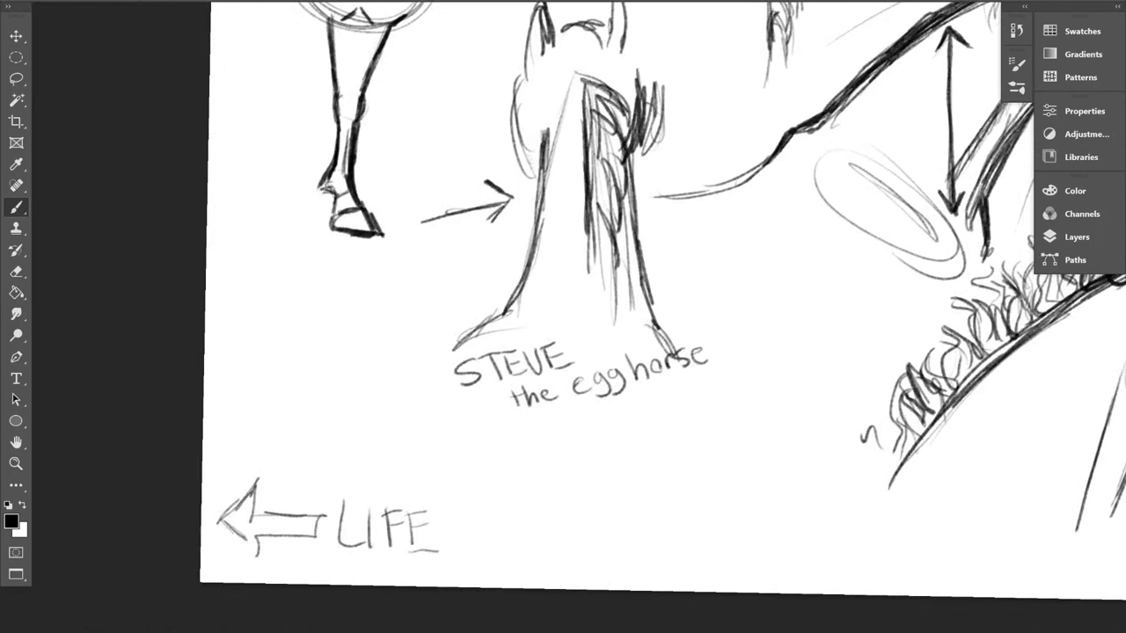
drag(410, 512, 411, 556)
mouse_move(481, 519)
mouse_down()
mouse_move(490, 550)
mouse_move(507, 514)
mouse_move(547, 511)
mouse_move(534, 547)
mouse_up()
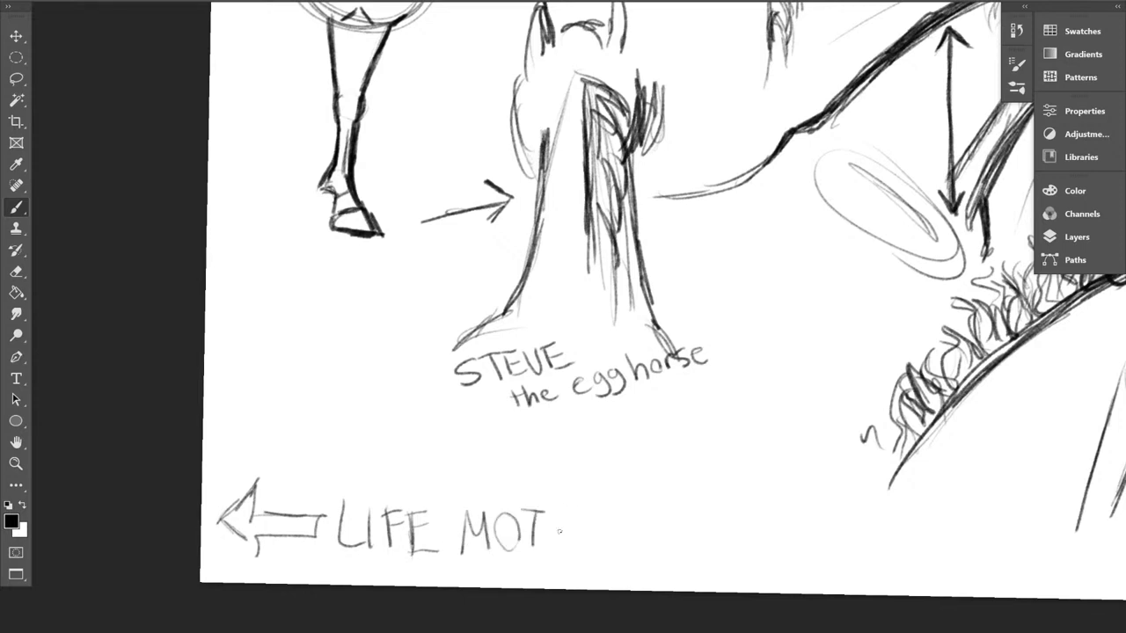
mouse_move(554, 516)
mouse_down()
mouse_move(554, 551)
mouse_move(588, 516)
mouse_move(595, 552)
mouse_up()
mouse_move(598, 515)
mouse_down()
mouse_move(619, 552)
mouse_move(642, 519)
mouse_move(633, 557)
mouse_up()
mouse_move(652, 520)
mouse_down()
mouse_move(652, 556)
mouse_move(688, 513)
mouse_move(690, 553)
mouse_up()
drag(700, 514, 699, 555)
mouse_move(701, 515)
mouse_down()
mouse_move(718, 546)
mouse_move(730, 505)
mouse_up()
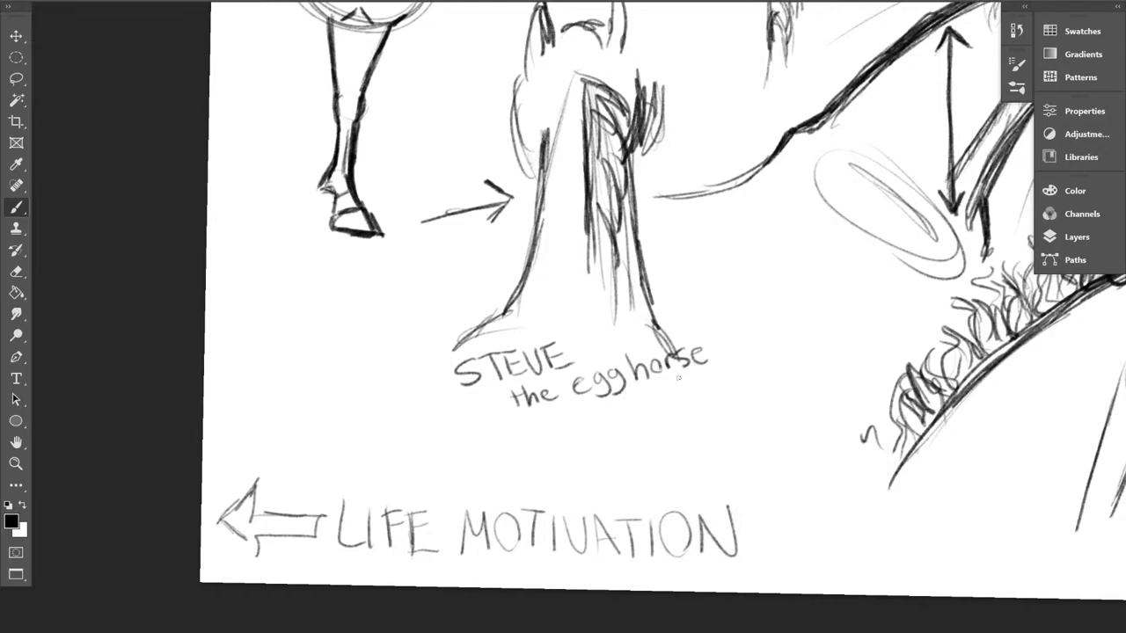
Step: Sketch a small rounded shape between the ears of the rear-view horse labelled "STEVE the egghorse"
key(ctrl+minus)
key(ctrl+minus)
drag(679, 378, 557, 406)
scroll(374, 352, up, 4)
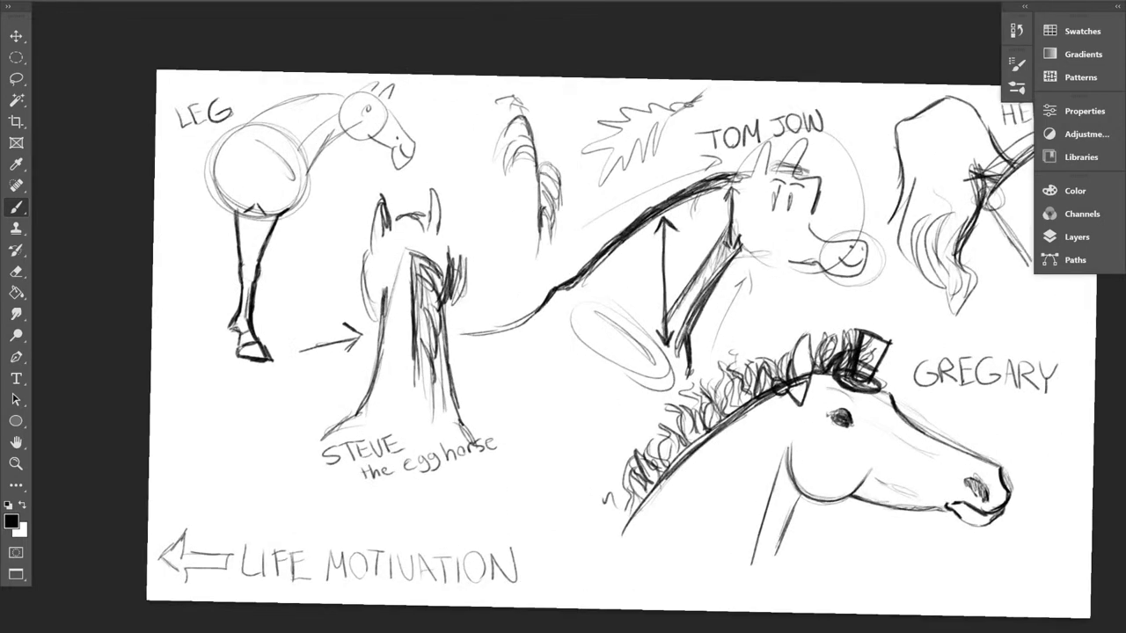
mouse_move(434, 243)
mouse_down()
mouse_move(461, 251)
mouse_move(440, 279)
mouse_up()
drag(463, 255, 470, 277)
mouse_move(439, 190)
mouse_down()
mouse_move(425, 204)
mouse_move(449, 203)
mouse_up()
Step: Examine the "GREGARY" head and its neighbouring sketches up close, and compare them with the full sheet
scroll(485, 333, down, 4)
drag(792, 422, 688, 397)
scroll(688, 398, down, 1)
scroll(669, 352, up, 1)
scroll(611, 475, up, 1)
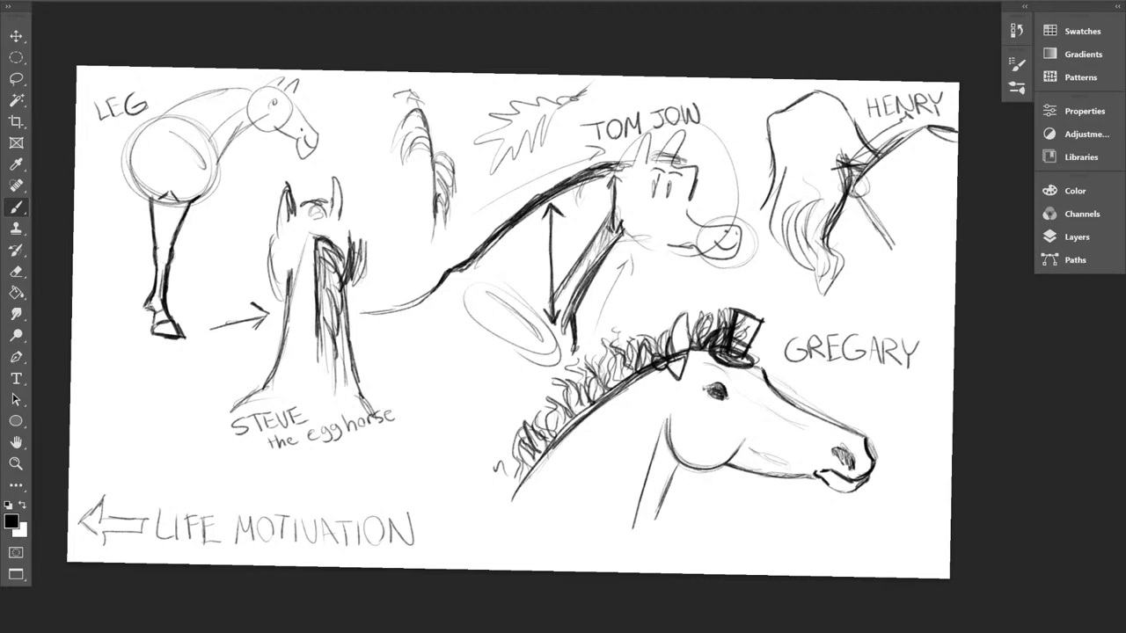
scroll(607, 316, up, 4)
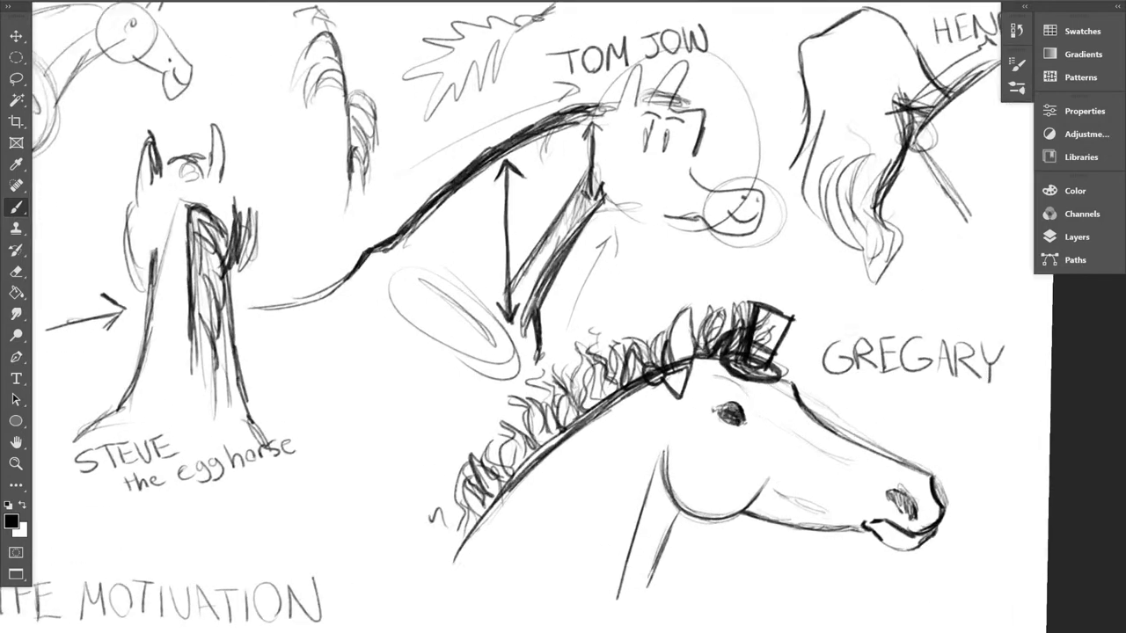
scroll(607, 316, down, 1)
scroll(714, 420, down, 5)
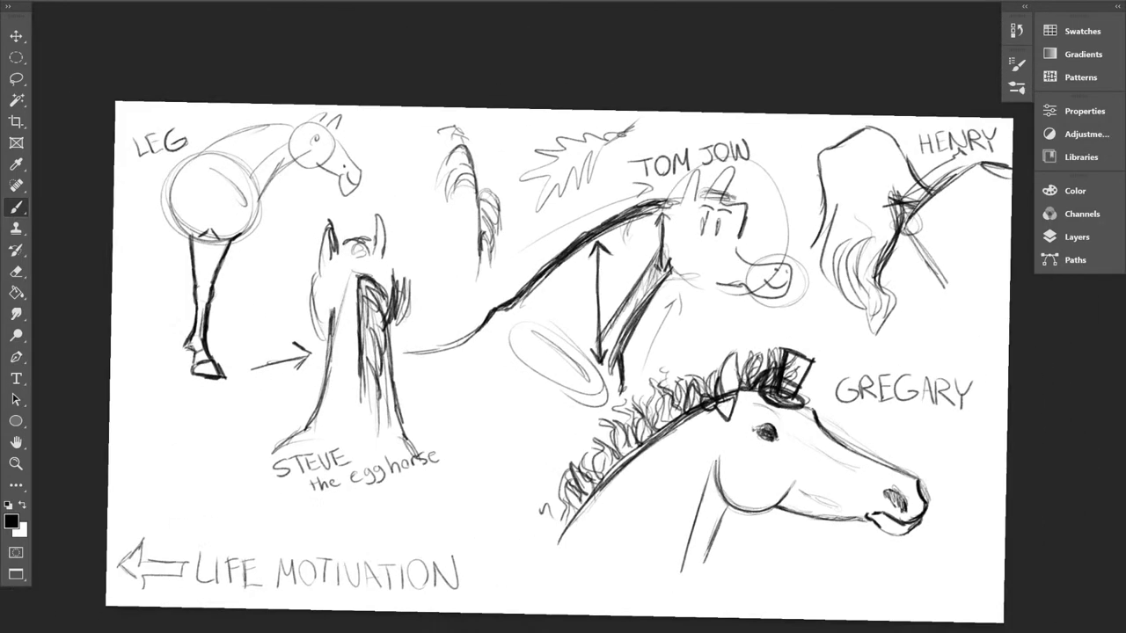
scroll(816, 396, down, 3)
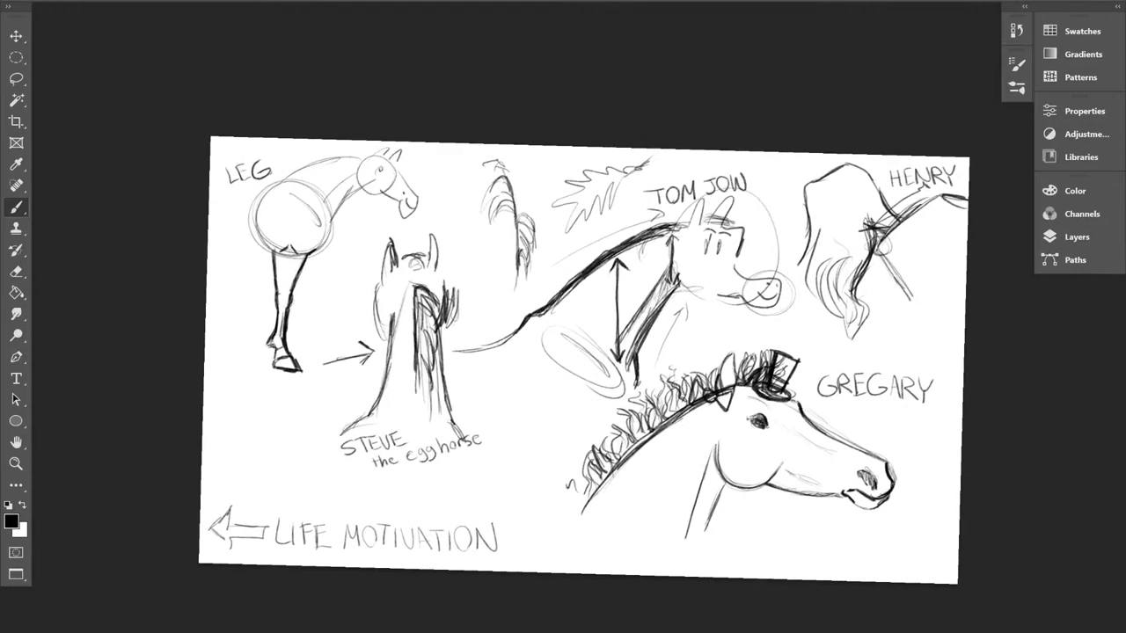